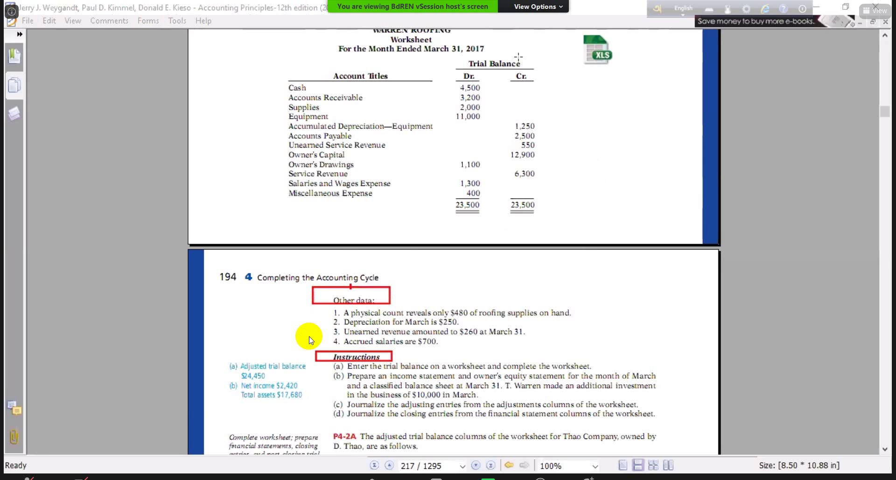
Switch to the Excel workbook and enter the problem label "p4--1A" in cell A2 of Sheet5.
{"action": "key", "text": "alt+Tab"}
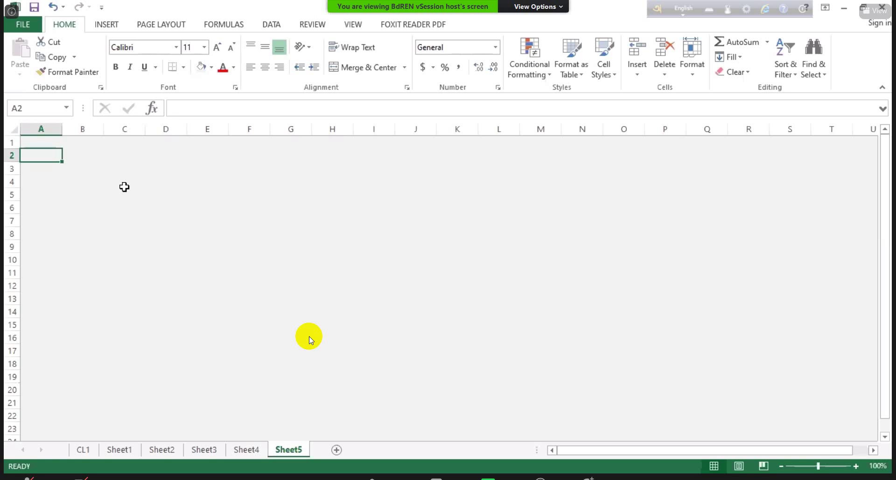
{"action": "type", "text": "p"}
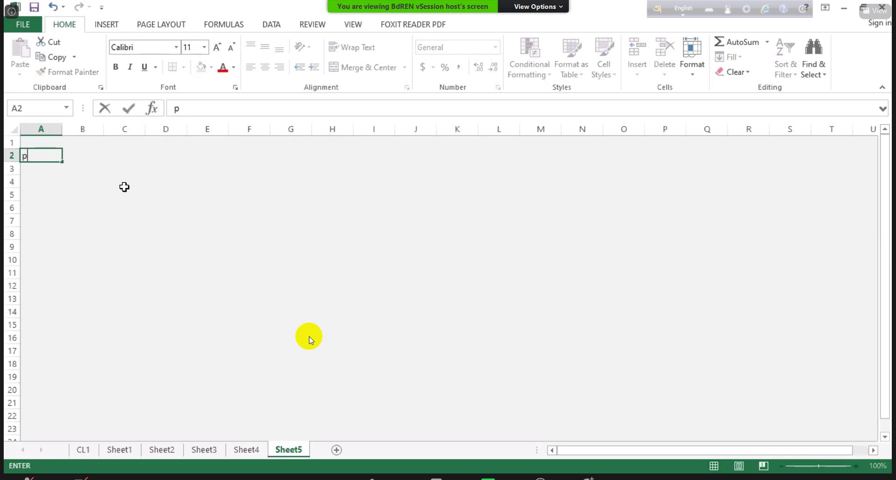
{"action": "type", "text": "4--1a"}
{"action": "key", "text": "BackSpace"}
{"action": "type", "text": "A"}
{"action": "key", "text": "ctrl+Return"}
{"action": "key", "text": "Return"}
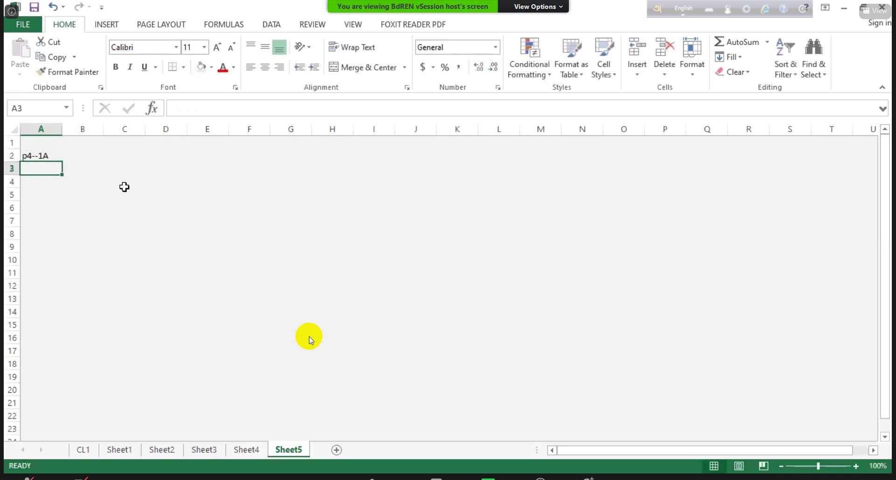
Enter the part label "a)" in cell A3, below the problem label.
{"action": "type", "text": "1"}
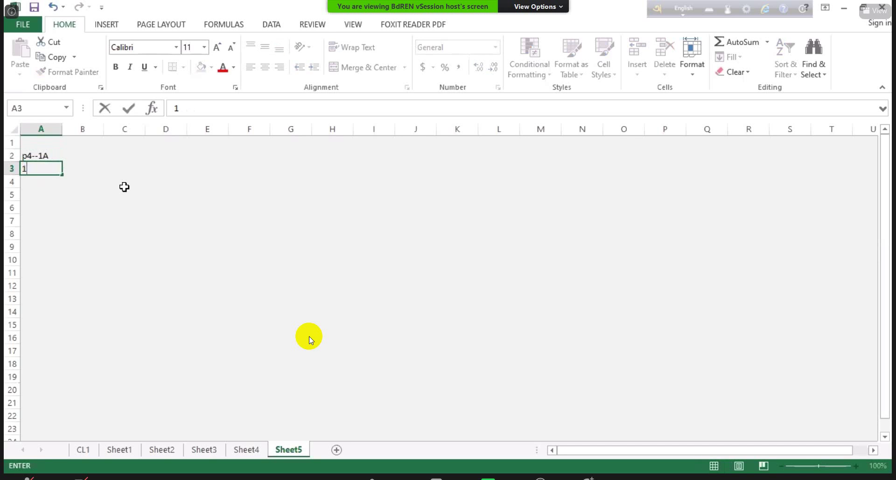
{"action": "key", "text": "BackSpace"}
{"action": "type", "text": "a)"}
{"action": "key", "text": "Tab"}
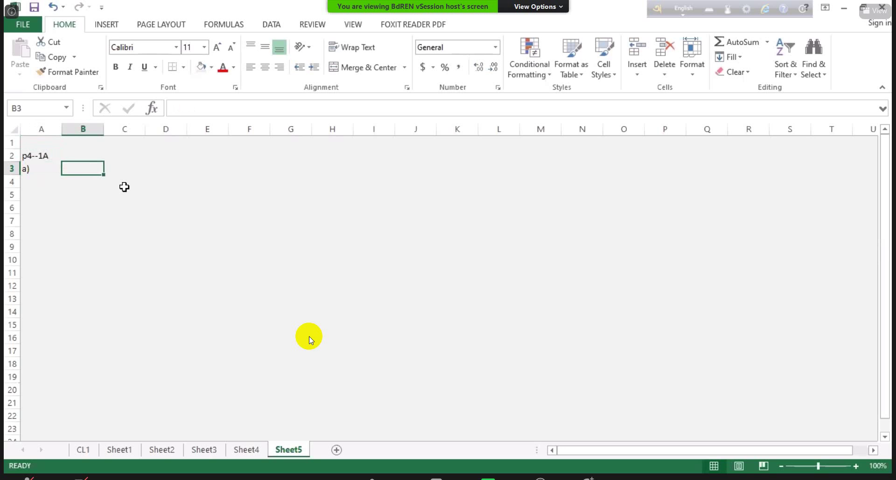
{"action": "type", "text": "Part"}
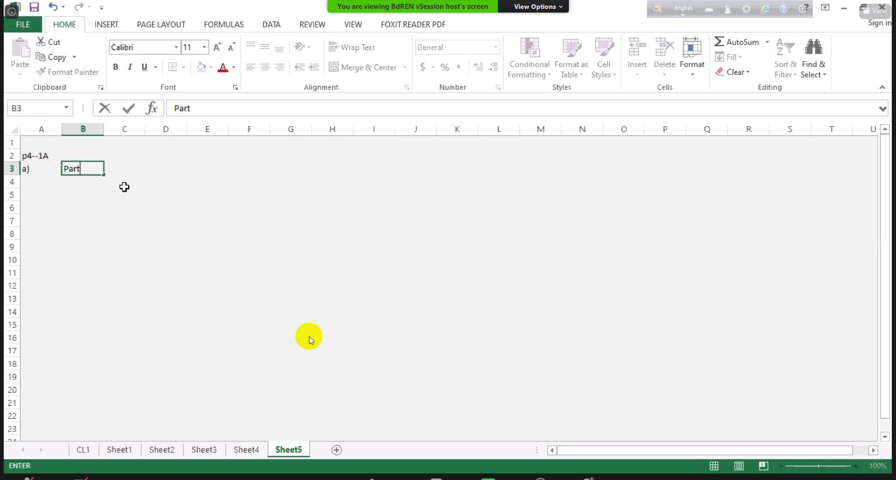
{"action": "type", "text": "icu"}
{"action": "key", "text": "BackSpace"}
{"action": "key", "text": "BackSpace"}
{"action": "key", "text": "BackSpace"}
{"action": "key", "text": "BackSpace"}
{"action": "key", "text": "BackSpace"}
{"action": "key", "text": "BackSpace"}
{"action": "key", "text": "BackSpace"}
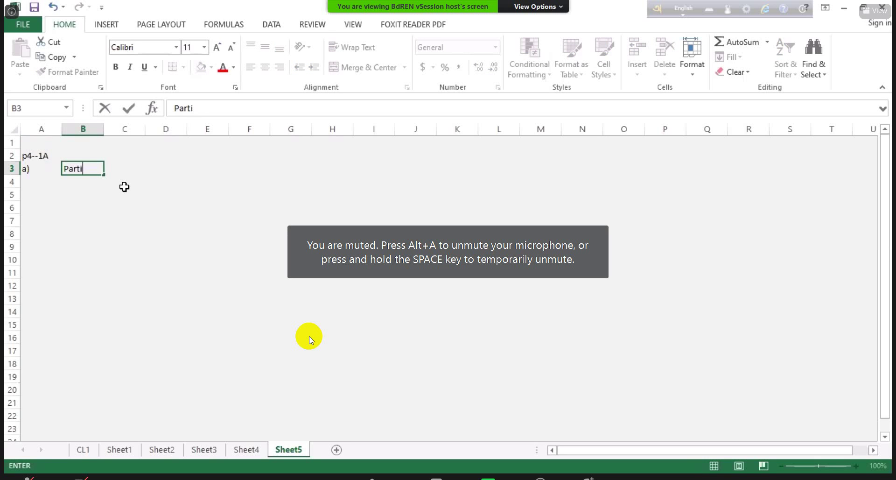
{"action": "key", "text": "Return"}
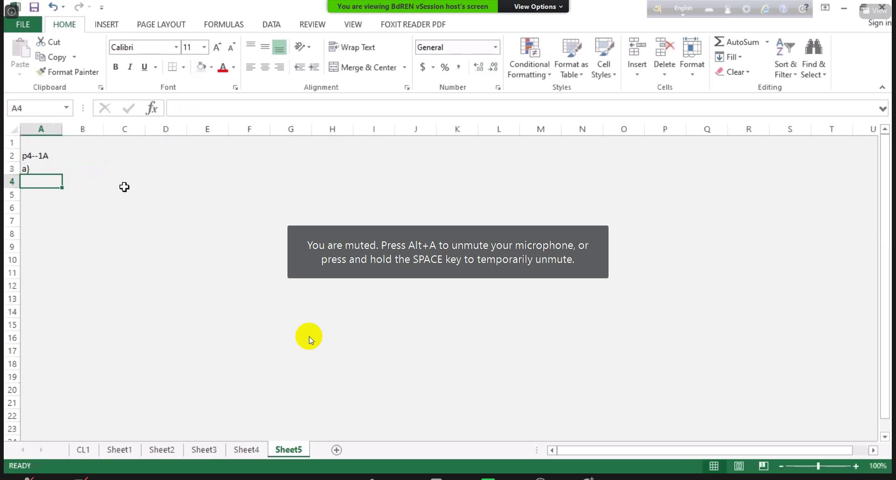
{"action": "key", "text": "Right"}
{"action": "key", "text": "Up"}
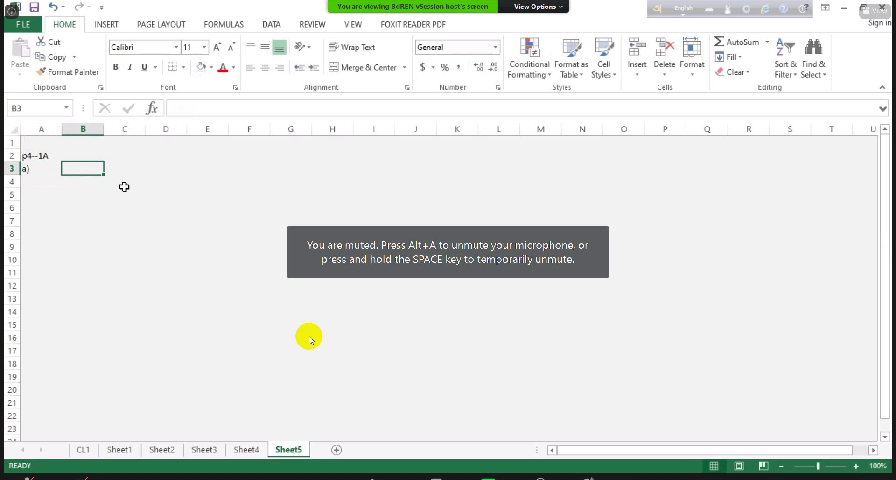
Enter the title lines "Warren Roffing" in cell B3 and "Worksheet" in cell B4.
{"action": "type", "text": "Wa"}
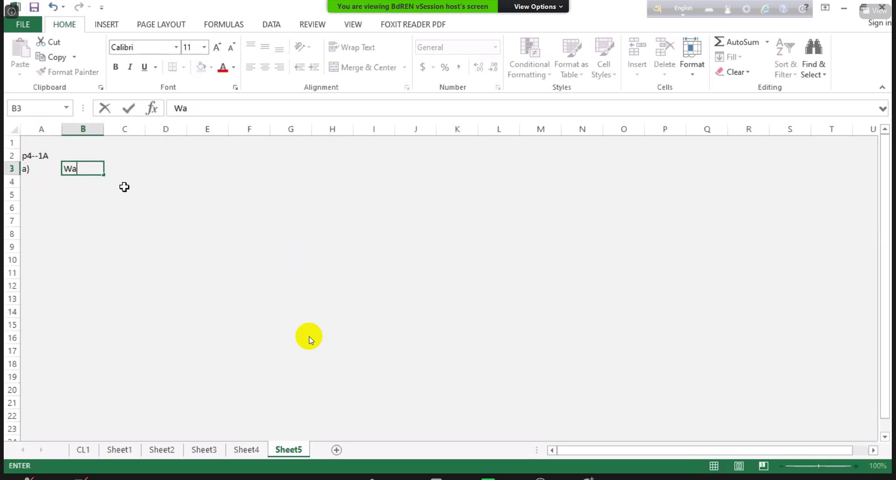
{"action": "type", "text": "rren Roffing"}
{"action": "key", "text": "Return"}
{"action": "type", "text": "W"}
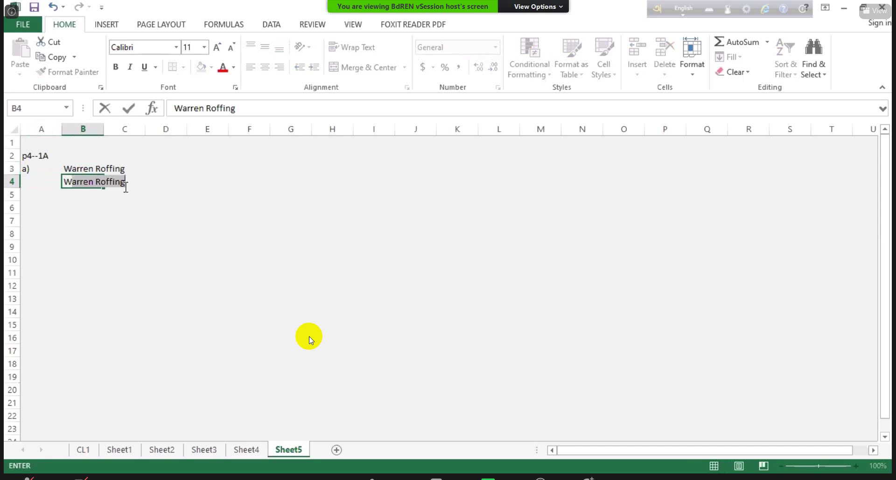
{"action": "type", "text": "orksheet"}
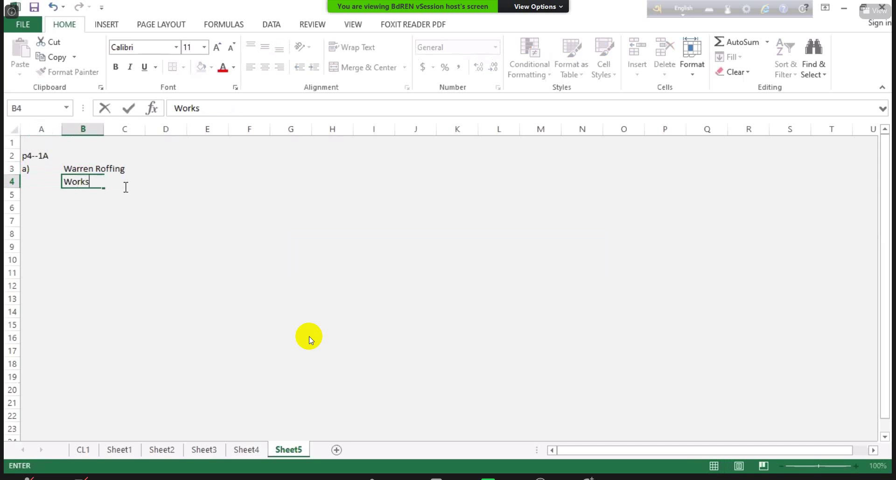
{"action": "key", "text": "Return"}
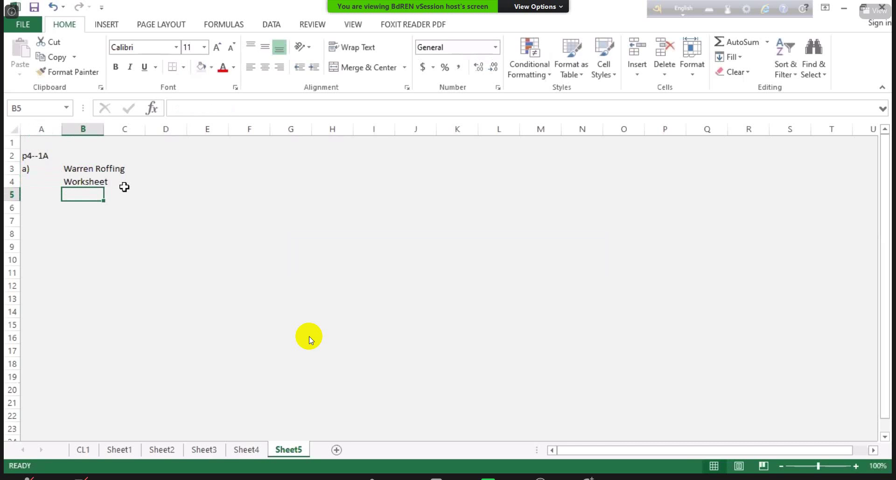
Enter the column headings "Particulars" in cell B5 and "Trial Balance" in cell C5.
{"action": "type", "text": "Particulars"}
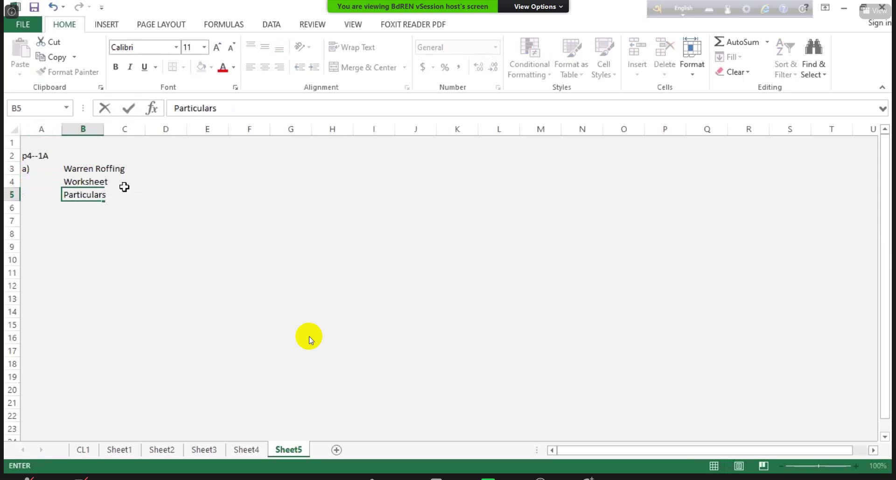
{"action": "key", "text": "Tab"}
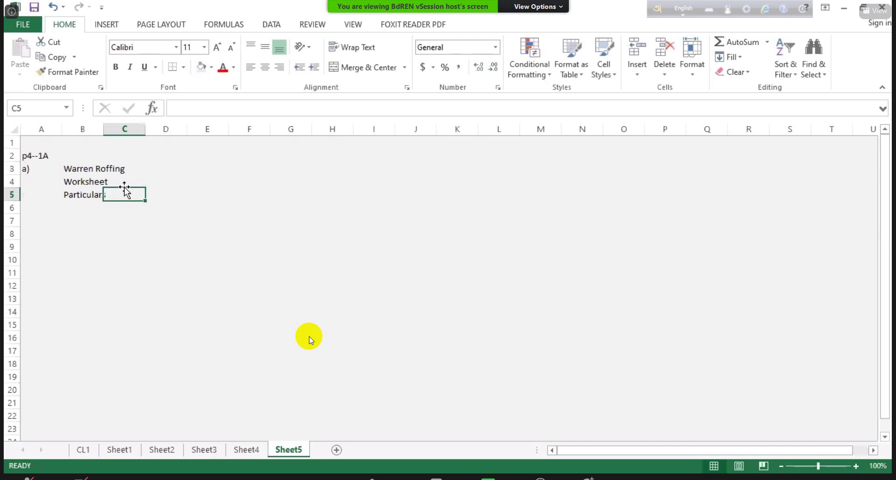
{"action": "type", "text": "Tr"}
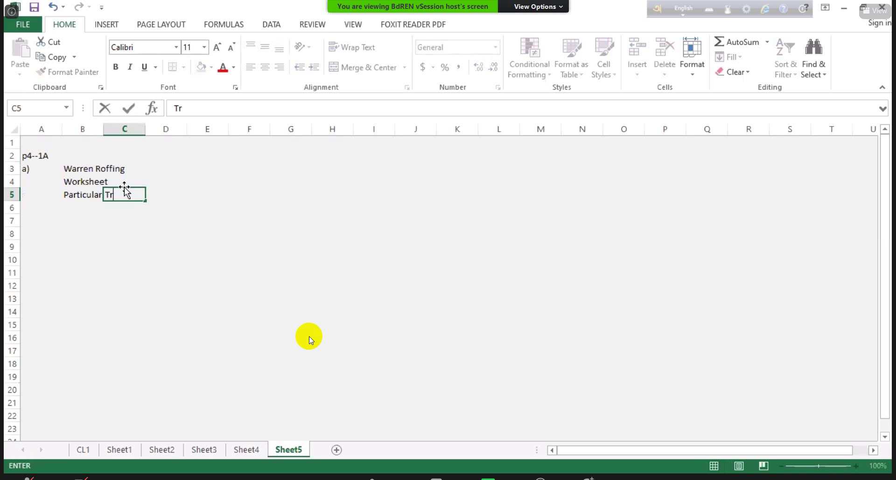
{"action": "type", "text": "ial Balance"}
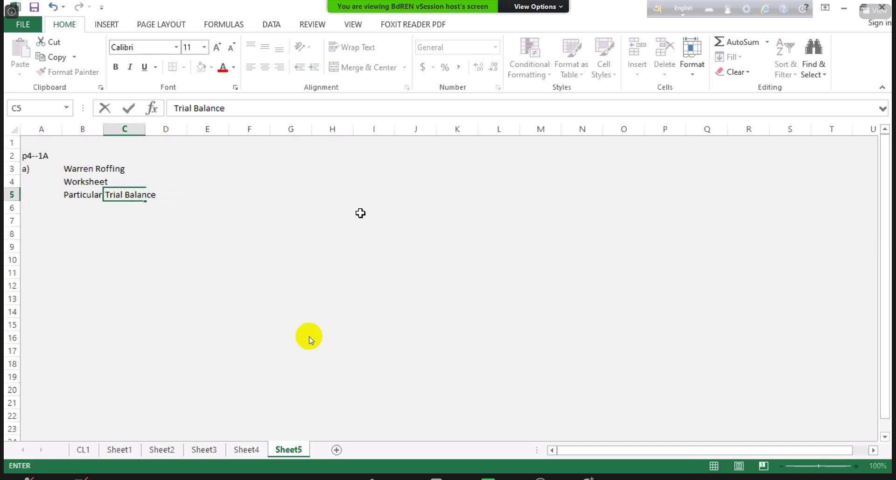
{"action": "key", "text": "Tab"}
{"action": "key", "text": "Tab"}
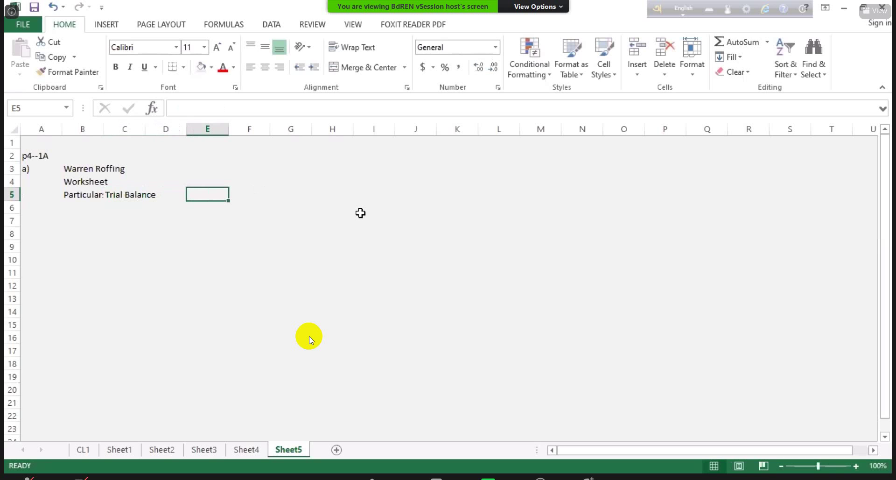
Enter the headings "Adjustments" in cell E5 and "Adjusted Trial Balance" in cell G5.
{"action": "type", "text": "Adj"}
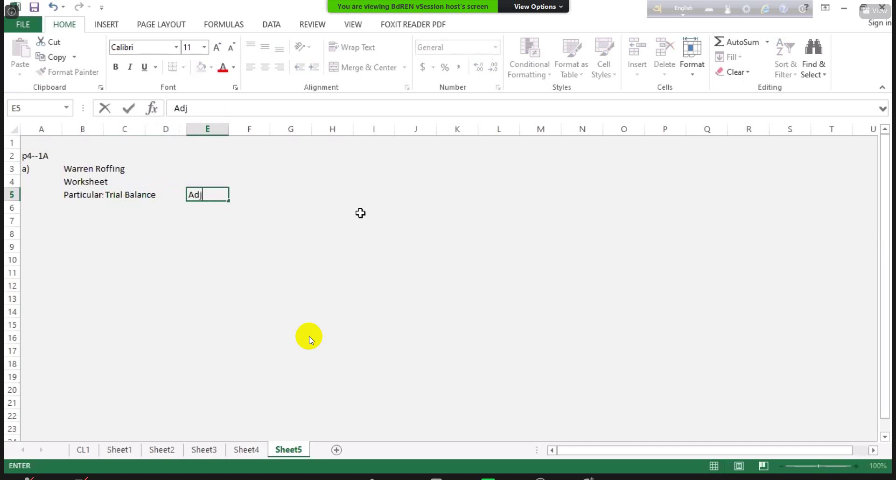
{"action": "type", "text": "ustments"}
{"action": "key", "text": "Tab"}
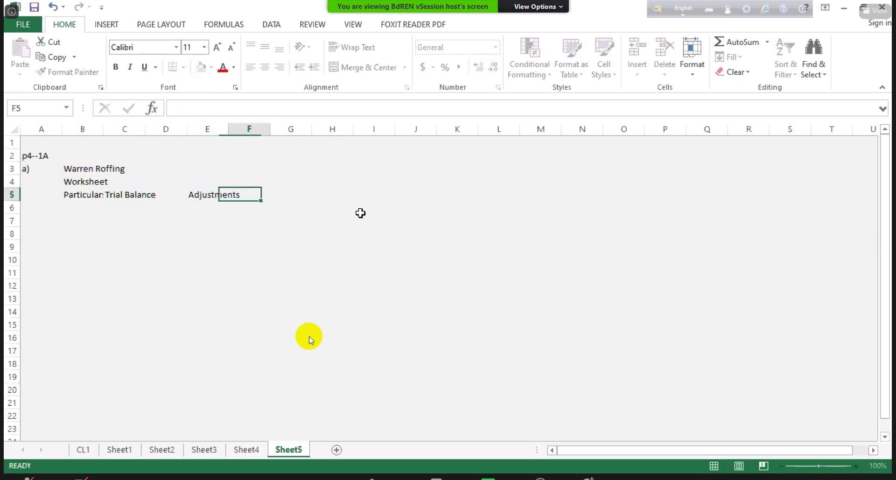
{"action": "key", "text": "Tab"}
{"action": "type", "text": "Adj"}
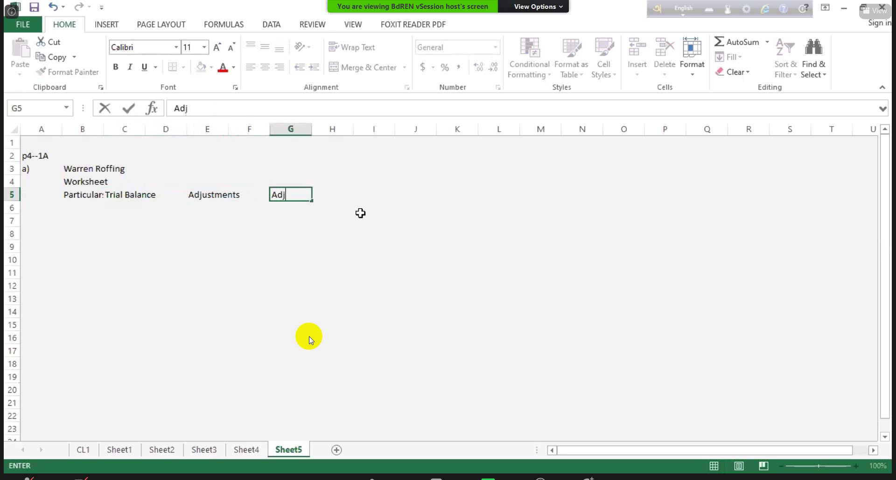
{"action": "type", "text": "usted Trial B"}
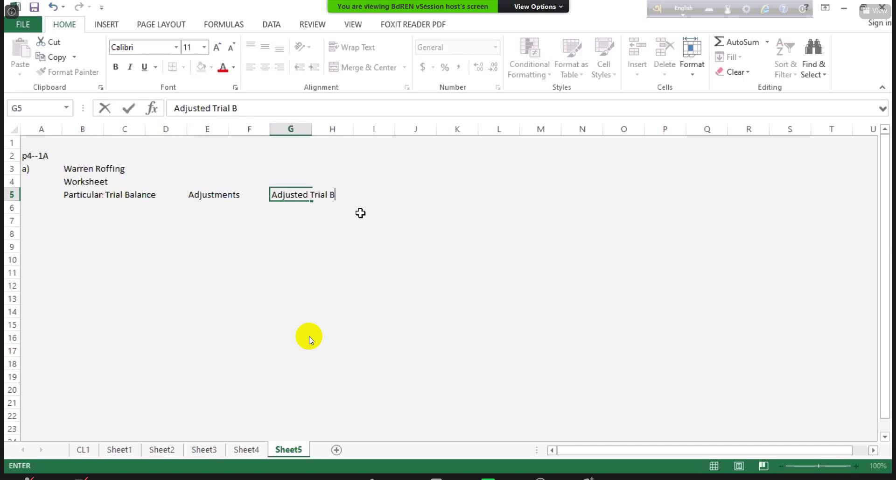
{"action": "type", "text": "alance"}
{"action": "key", "text": "Tab"}
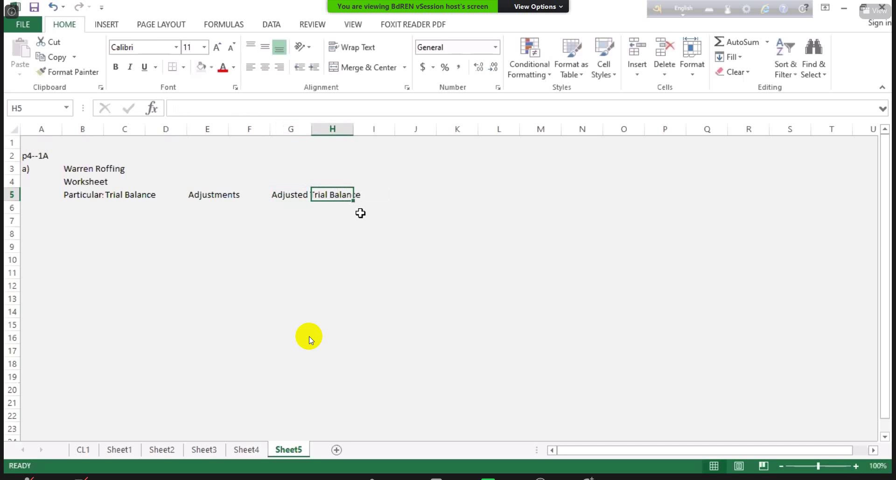
Enter the headings "Income Statement" in cell I5 and "Balance Sheet" in cell K5.
{"action": "key", "text": "Tab"}
{"action": "type", "text": "Incom"}
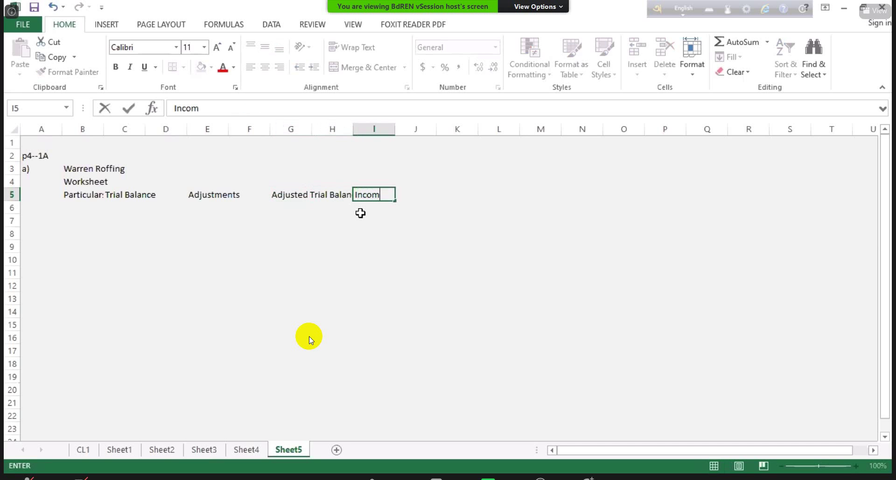
{"action": "type", "text": "e Statement"}
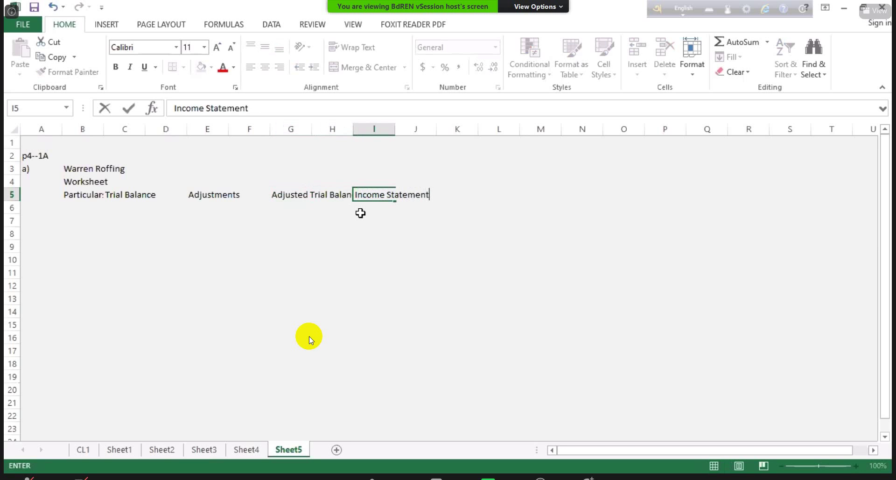
{"action": "key", "text": "Tab"}
{"action": "key", "text": "Tab"}
{"action": "type", "text": "Ba"}
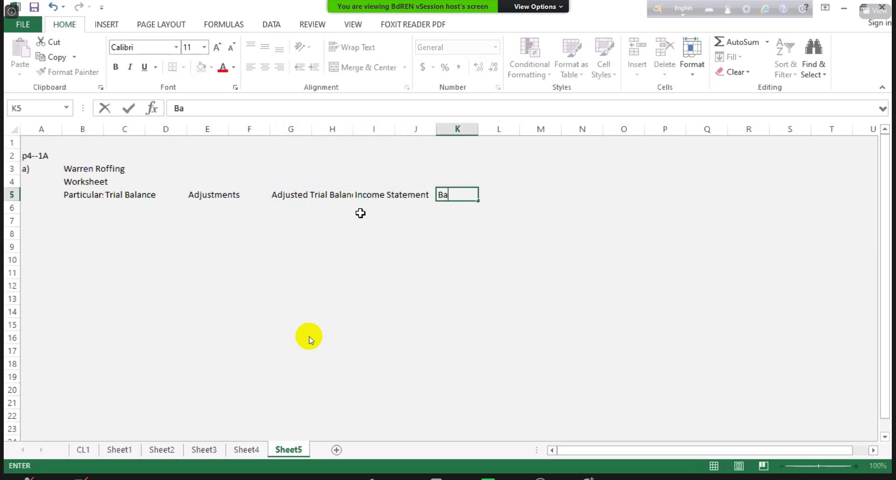
{"action": "type", "text": "lance Sheet"}
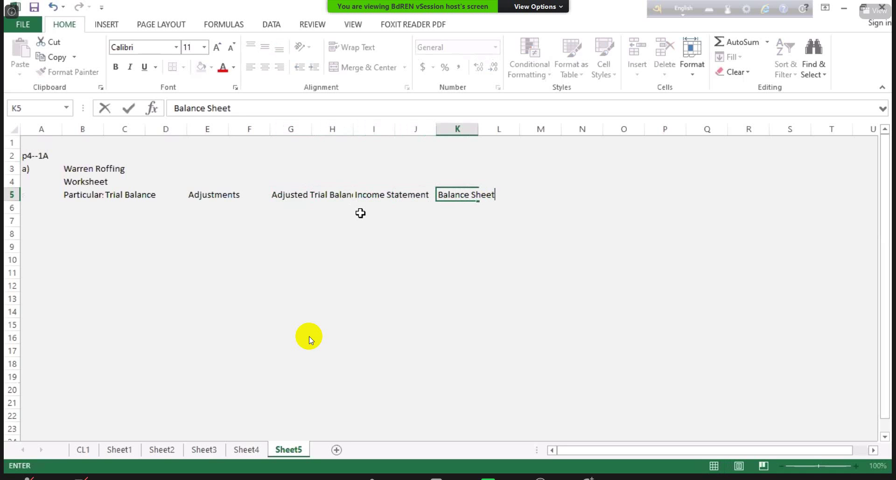
{"action": "key", "text": "Return"}
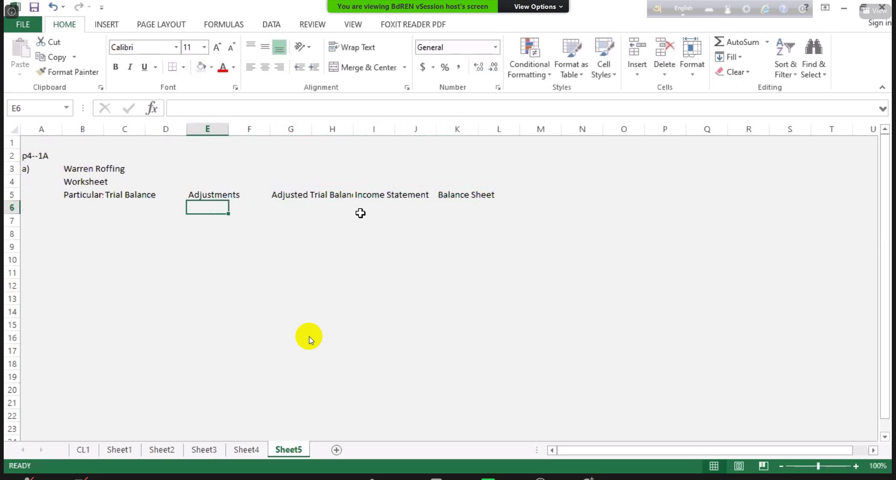
Enter "Dr." and "Cr." subheadings in row 6 under Adjustments (E6:F6) and Adjusted Trial Balance (G6:H6).
{"action": "type", "text": "Dr."}
{"action": "key", "text": "Tab"}
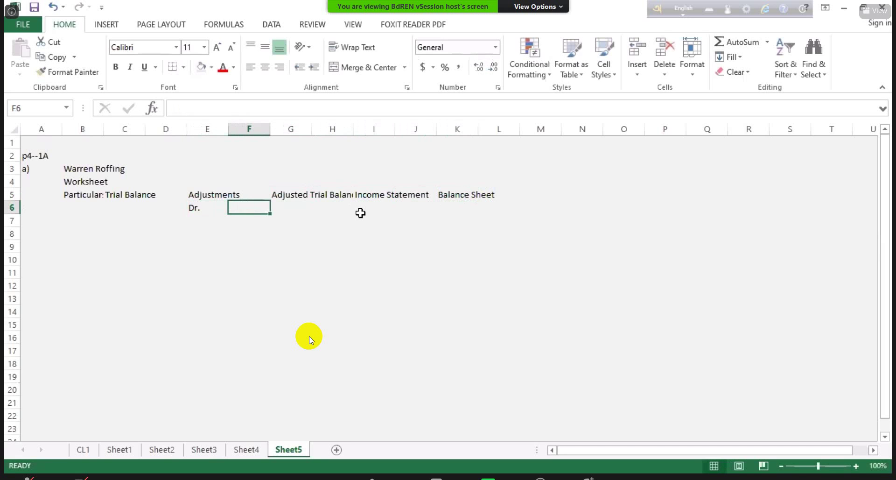
{"action": "type", "text": "Cr."}
{"action": "key", "text": "Tab"}
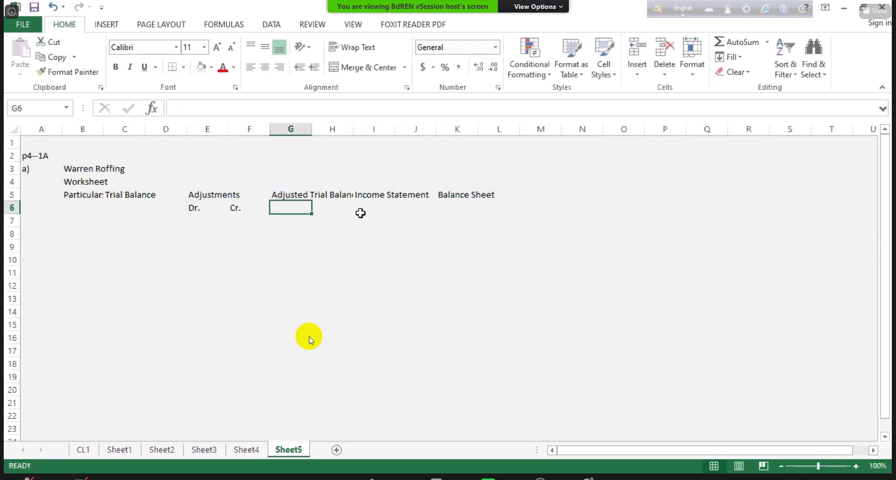
{"action": "type", "text": "Dr."}
{"action": "key", "text": "Tab"}
{"action": "type", "text": "C"}
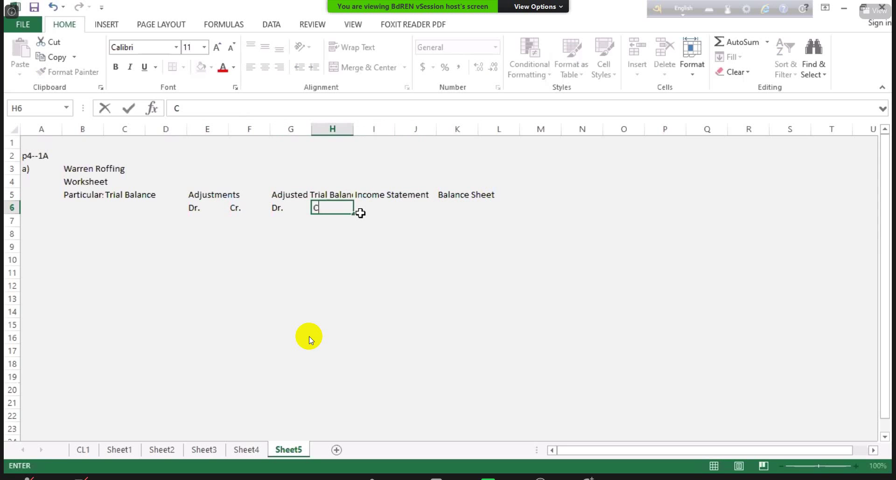
{"action": "type", "text": "r."}
{"action": "key", "text": "Tab"}
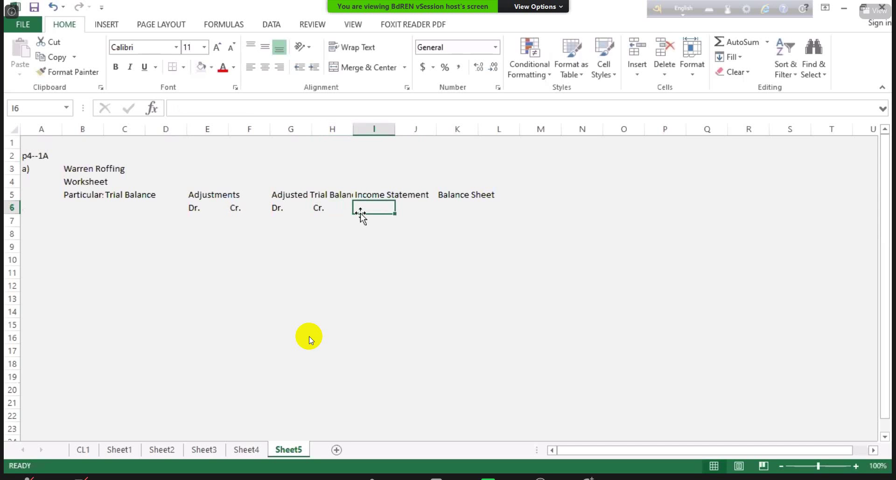
Enter "Dr." and "Cr." subheadings in row 6 under Income Statement (I6:J6) and Balance Sheet (K6:L6).
{"action": "type", "text": "Dr."}
{"action": "key", "text": "Tab"}
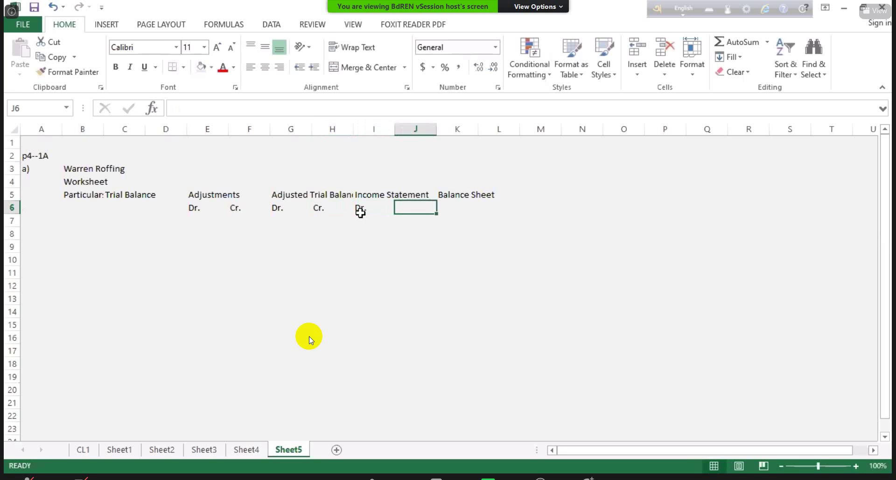
{"action": "type", "text": "Cr."}
{"action": "key", "text": "Tab"}
{"action": "type", "text": "Dr."}
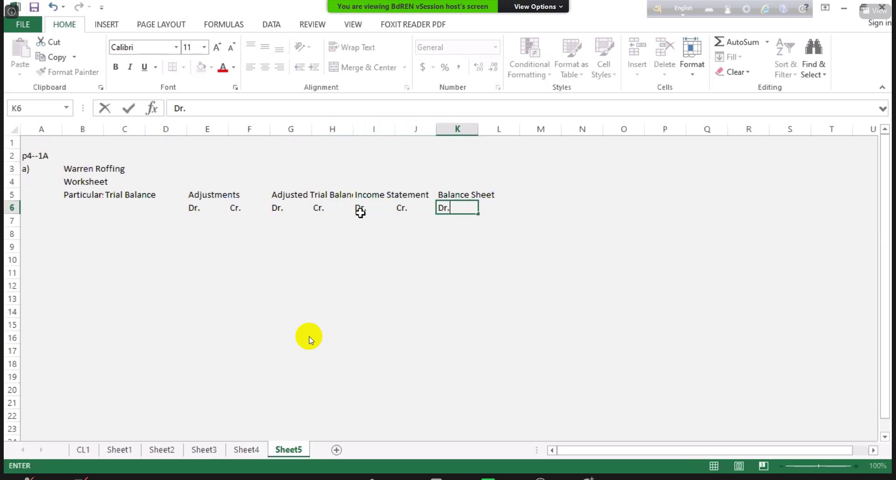
{"action": "key", "text": "Tab"}
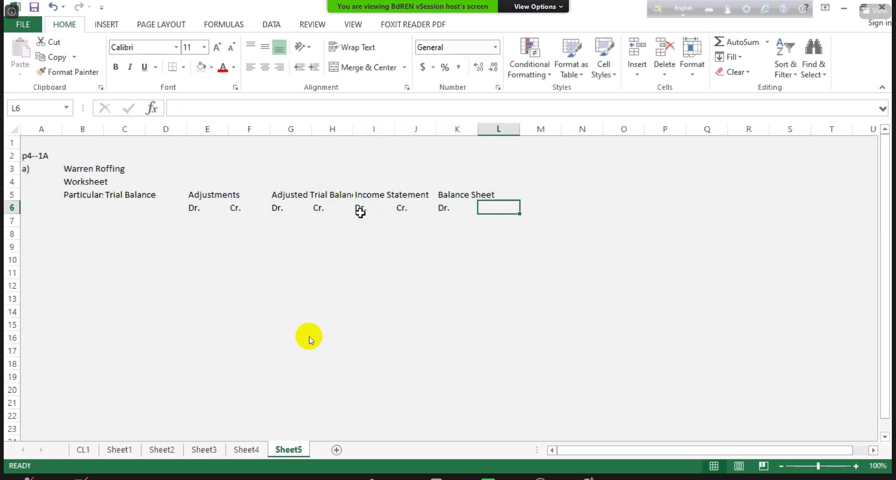
{"action": "type", "text": "Cr."}
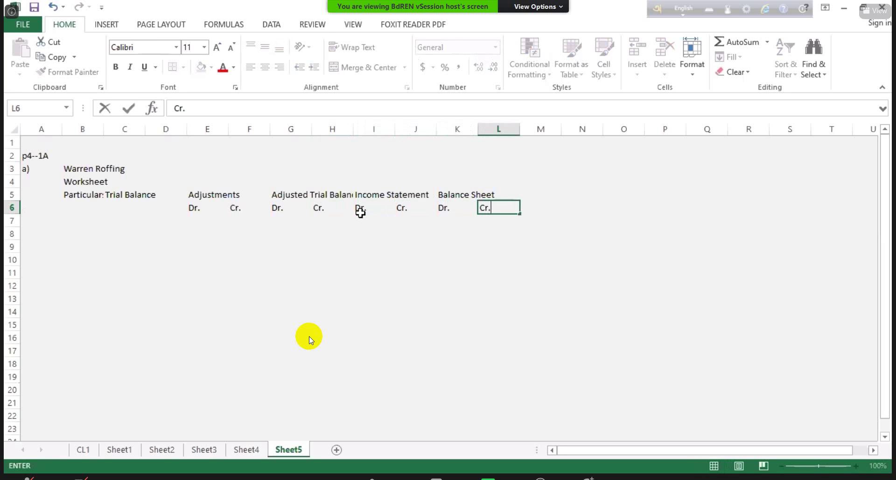
{"action": "key", "text": "Return"}
Merge and center the "Particulars" heading across cells B5:B6 and align it vertically to the middle.
{"action": "key", "text": "Up"}
{"action": "key", "text": "Left"}
{"action": "key", "text": "Left"}
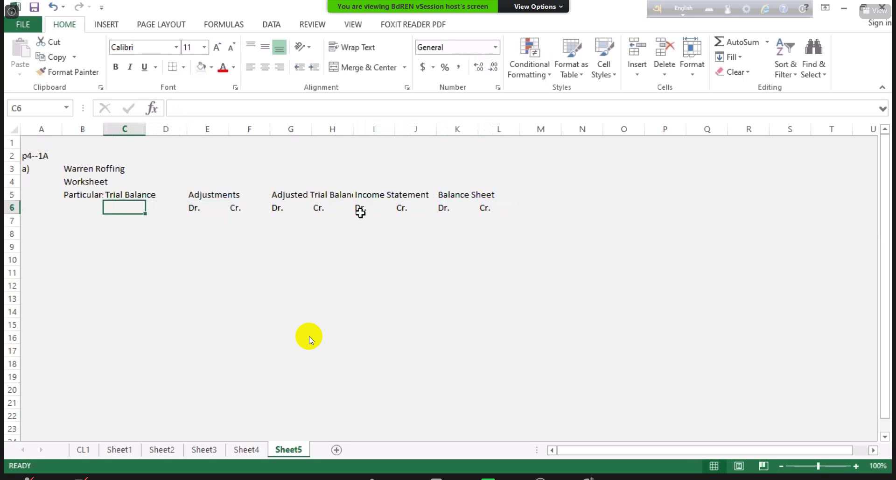
{"action": "key", "text": "Left"}
{"action": "key", "text": "Up"}
{"action": "key", "text": "shift+Down"}
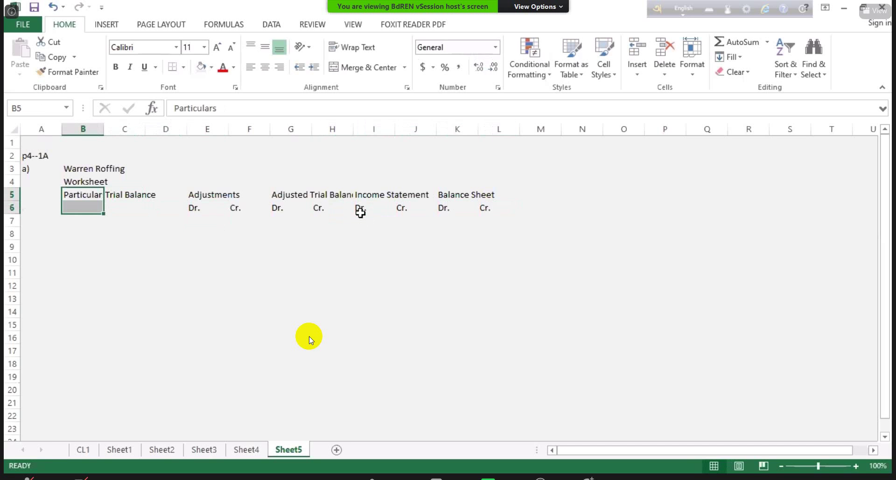
{"action": "left_click", "coordinate": [362, 67]}
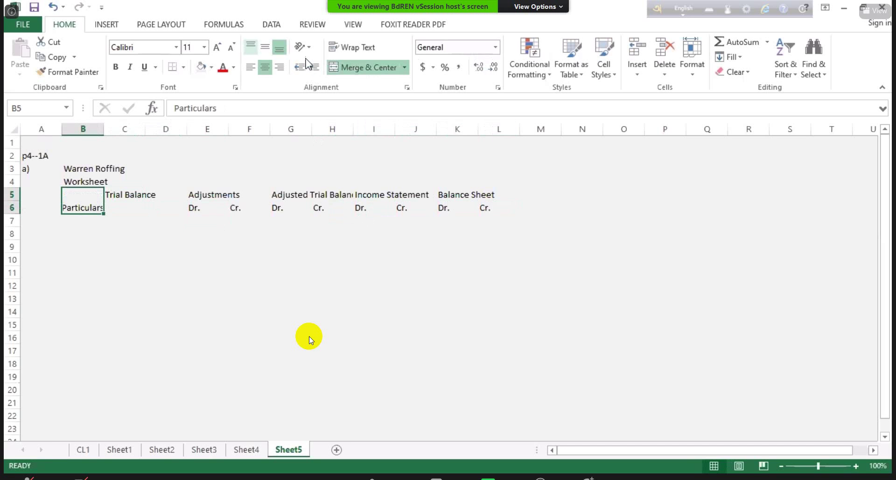
Copy the "Dr." and "Cr." subheadings from E6:F6 to C6:D6 under Trial Balance.
{"action": "left_click", "coordinate": [141, 196]}
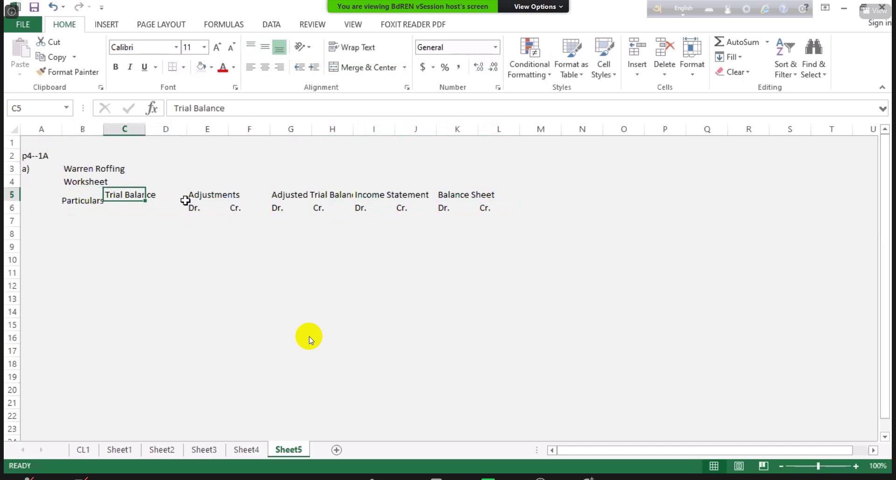
{"action": "key", "text": "Down"}
{"action": "key", "text": "Right"}
{"action": "key", "text": "Right"}
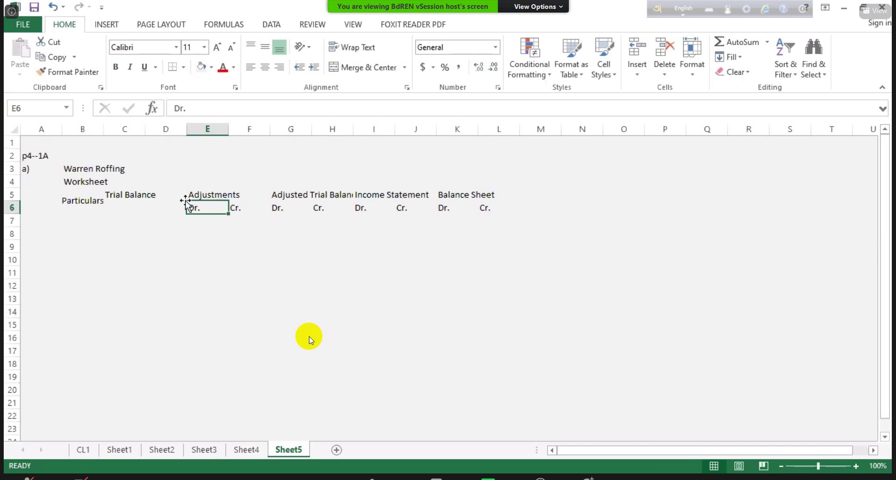
{"action": "key", "text": "shift+Right"}
{"action": "key", "text": "ctrl+c"}
{"action": "key", "text": "Left"}
{"action": "key", "text": "Left"}
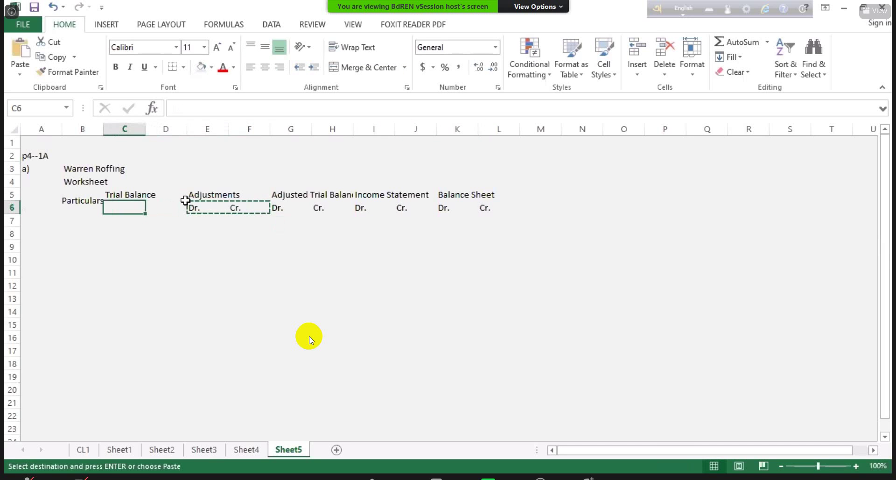
{"action": "key", "text": "ctrl+v"}
Merge and center the headings Trial Balance over C5:D5, Adjustments over E5:F5 and Adjusted Trial Balance over G5:H5.
{"action": "key", "text": "Up"}
{"action": "key", "text": "shift+Right"}
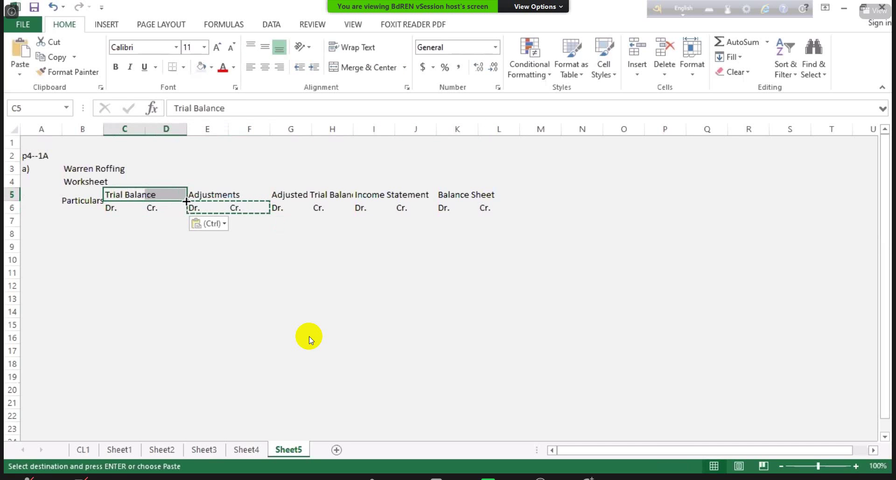
{"action": "left_click", "coordinate": [368, 70]}
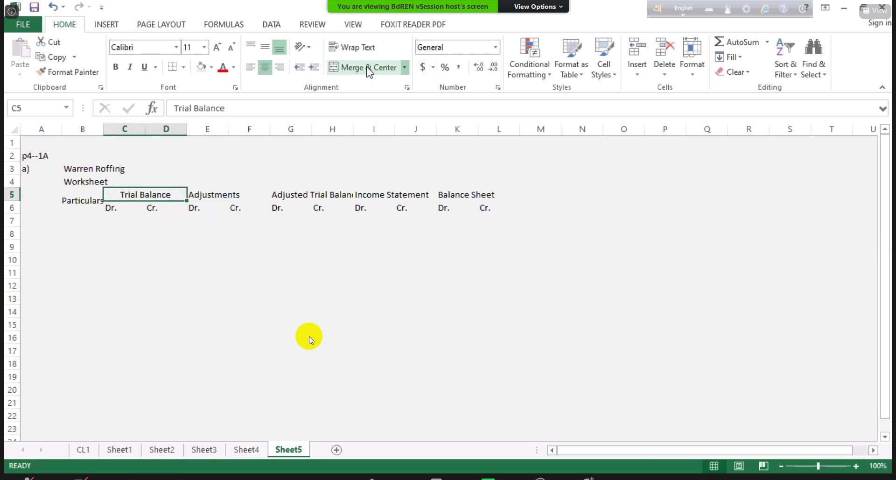
{"action": "key", "text": "Right"}
{"action": "key", "text": "shift+Right"}
{"action": "left_click", "coordinate": [369, 70]}
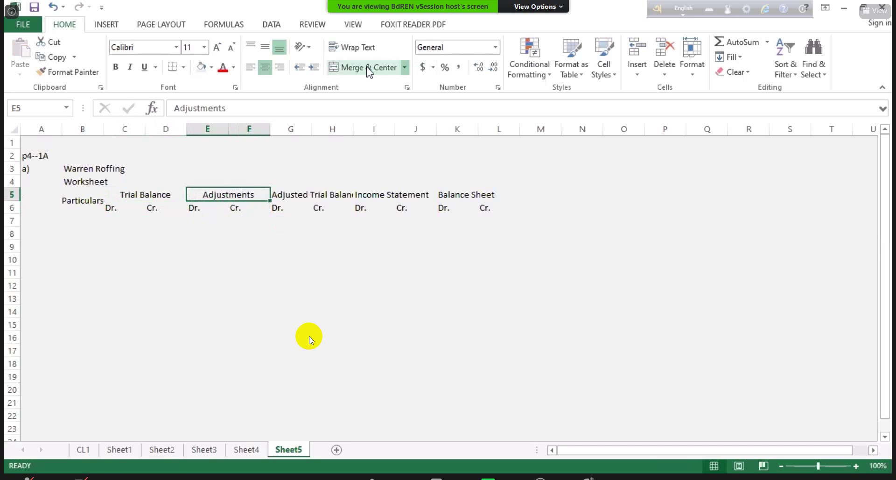
{"action": "key", "text": "Right"}
{"action": "key", "text": "shift+Right"}
{"action": "left_click", "coordinate": [369, 70]}
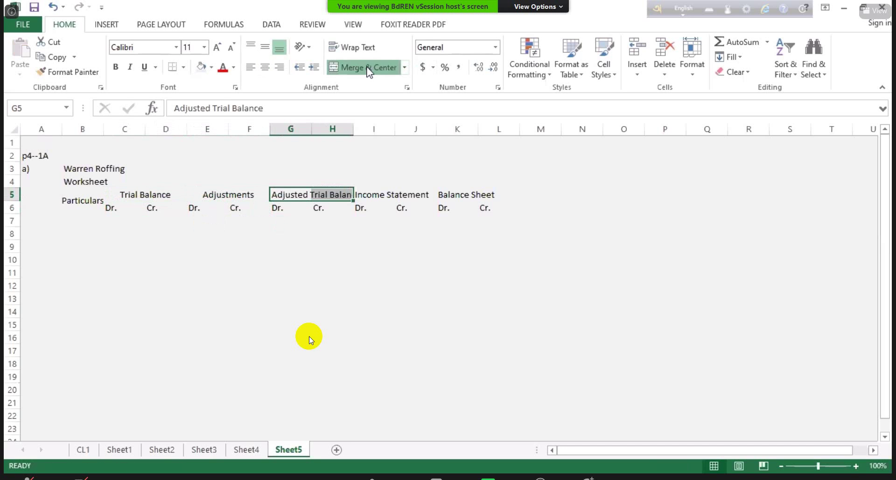
Merge and center the headings Income Statement over I5:J5 and Balance Sheet over K5:L5.
{"action": "key", "text": "Right"}
{"action": "key", "text": "shift+Right"}
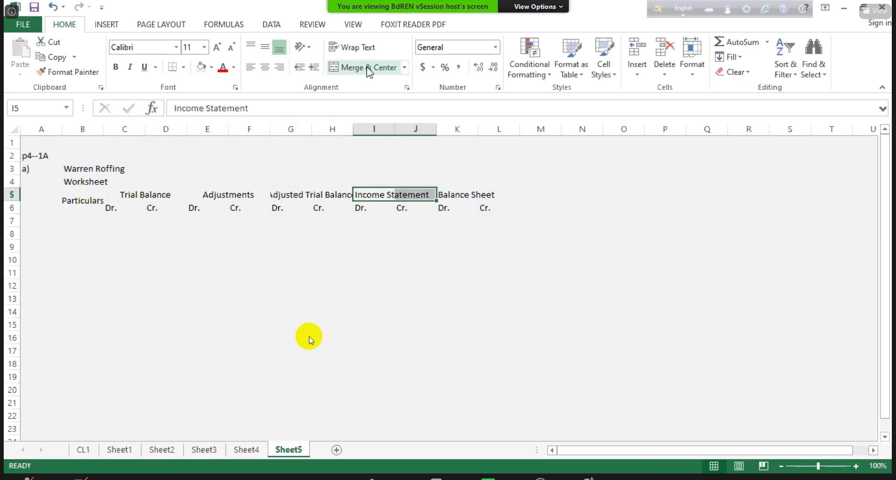
{"action": "left_click", "coordinate": [370, 70]}
{"action": "key", "text": "Down"}
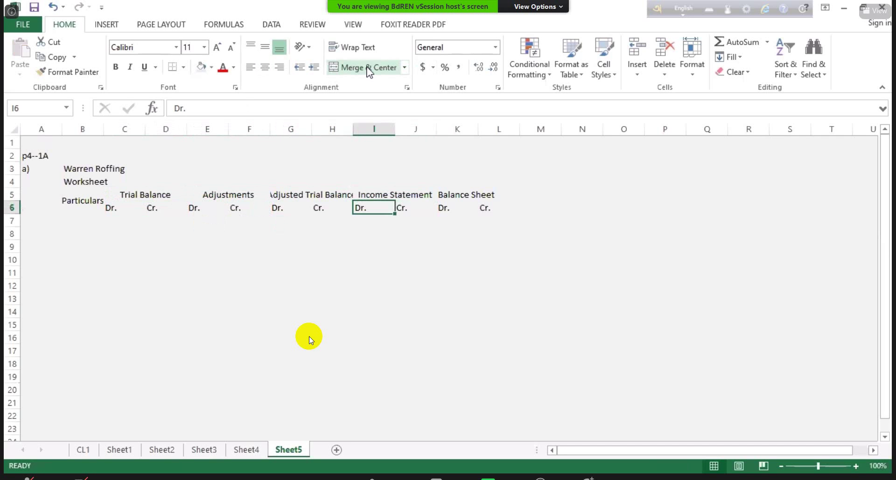
{"action": "key", "text": "Up"}
{"action": "key", "text": "Up"}
{"action": "key", "text": "Right"}
{"action": "key", "text": "Down"}
{"action": "key", "text": "Right"}
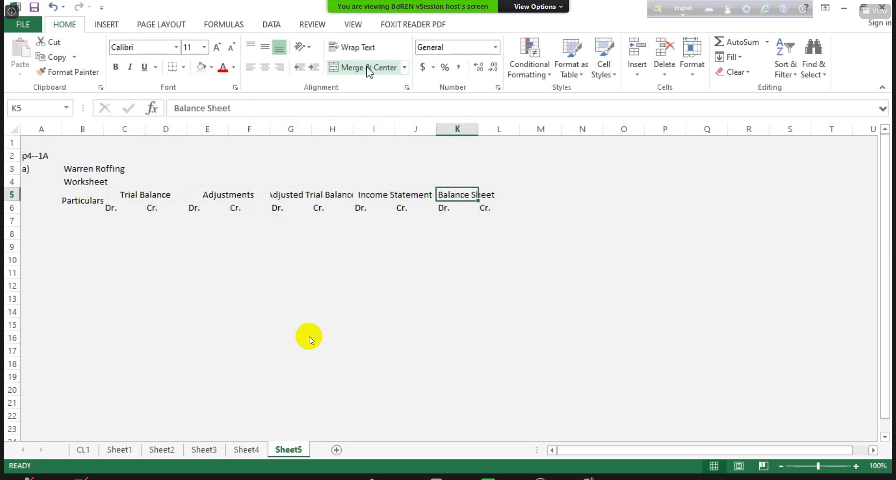
{"action": "key", "text": "shift+Right"}
{"action": "left_click", "coordinate": [369, 70]}
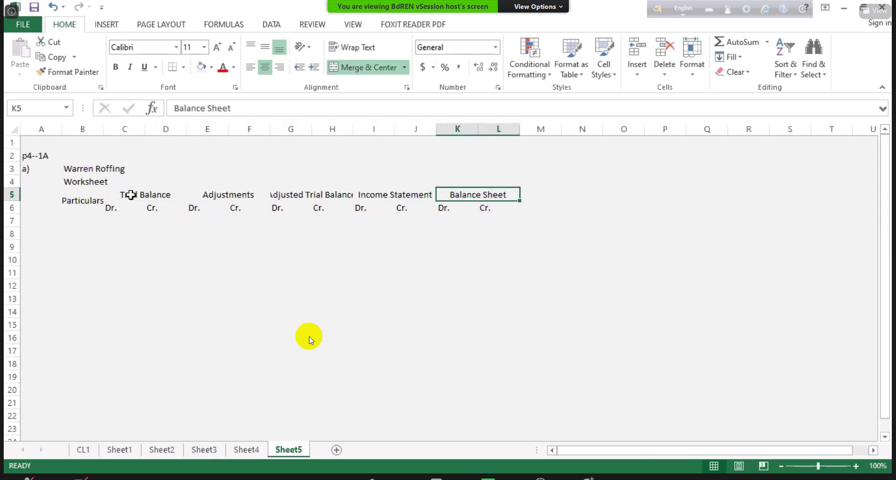
Apply all borders to the heading block B5:L6 and widen the Particulars column B to about three and a half times its width.
{"action": "left_click", "coordinate": [91, 199]}
{"action": "left_click_drag", "start_coordinate": [188, 211], "coordinate": [482, 208]}
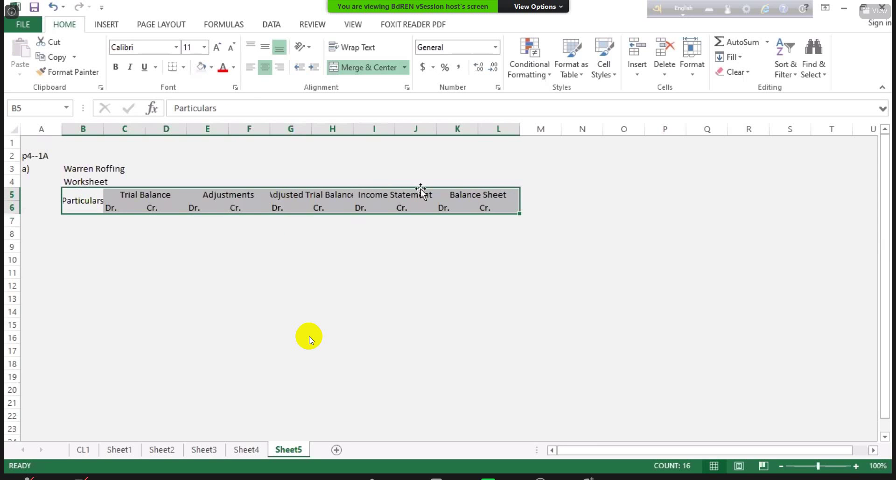
{"action": "left_click", "coordinate": [185, 69]}
{"action": "left_click", "coordinate": [192, 184]}
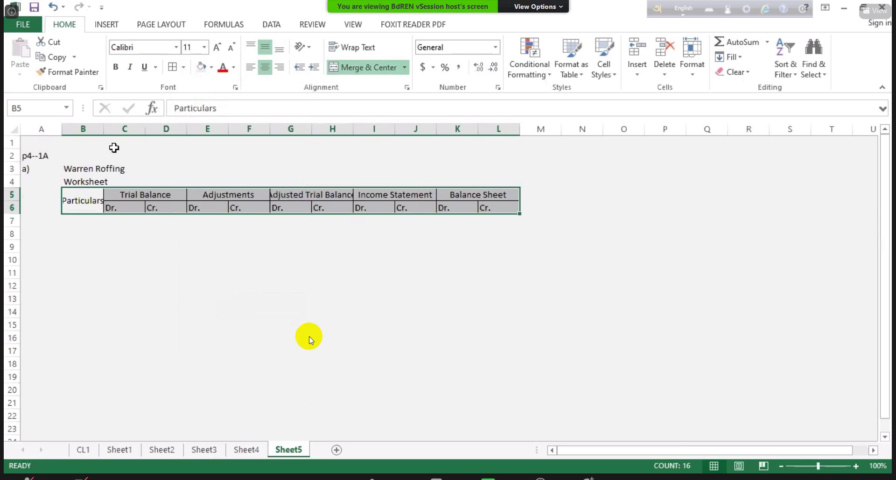
{"action": "left_click_drag", "start_coordinate": [101, 127], "coordinate": [209, 128]}
{"action": "left_click", "coordinate": [185, 264]}
Merge and center the "Warren Roffing" title across B3:L3.
{"action": "left_click", "coordinate": [115, 164]}
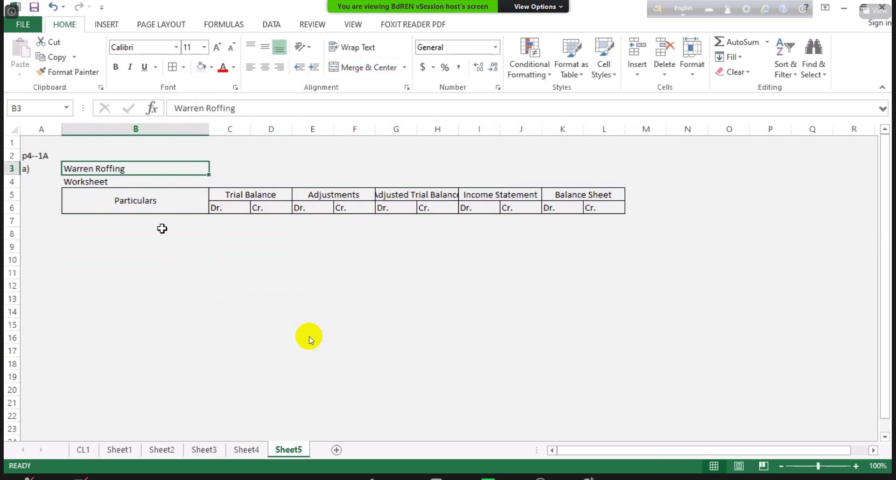
{"action": "key", "text": "shift+Right"}
{"action": "key", "text": "shift+Right"}
{"action": "key", "text": "shift+Right"}
{"action": "key", "text": "shift+Right"}
{"action": "key", "text": "shift+Right"}
{"action": "key", "text": "shift+Right"}
{"action": "key", "text": "shift+Right"}
{"action": "key", "text": "shift+Right"}
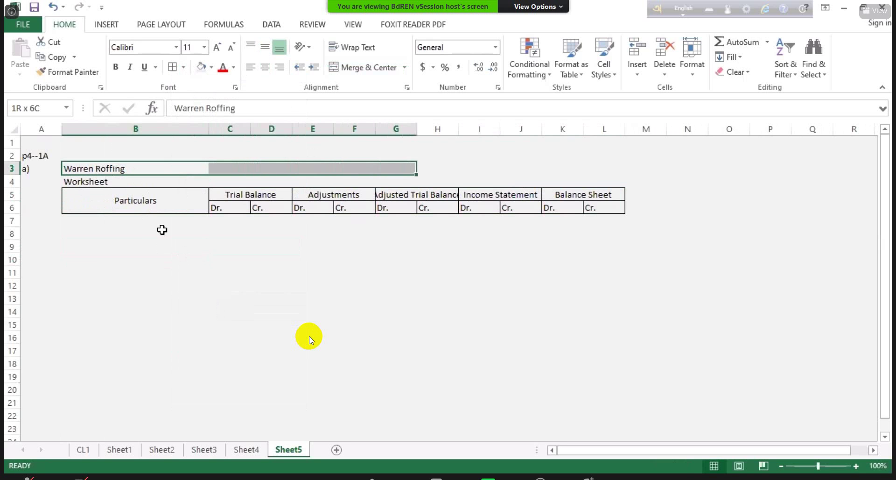
{"action": "key", "text": "shift+Right"}
{"action": "key", "text": "shift+Right"}
{"action": "key", "text": "shift+Right"}
{"action": "key", "text": "shift+Left"}
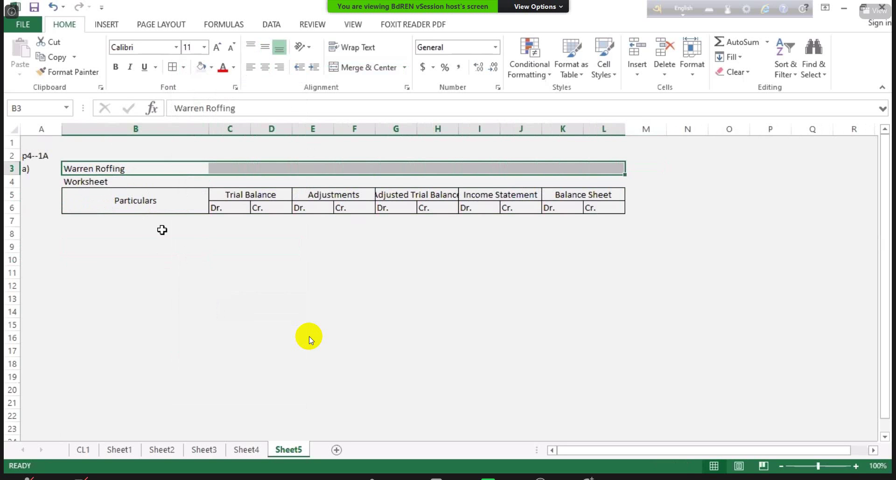
{"action": "left_click", "coordinate": [360, 68]}
Merge and center the "Worksheet" title across B4:L4.
{"action": "key", "text": "Down"}
{"action": "key", "text": "shift+Right"}
{"action": "key", "text": "shift+Right"}
{"action": "key", "text": "shift+Right"}
{"action": "key", "text": "shift+Right"}
{"action": "key", "text": "shift+Right"}
{"action": "key", "text": "shift+Right"}
{"action": "key", "text": "shift+Right"}
{"action": "key", "text": "shift+Right"}
{"action": "key", "text": "shift+Right"}
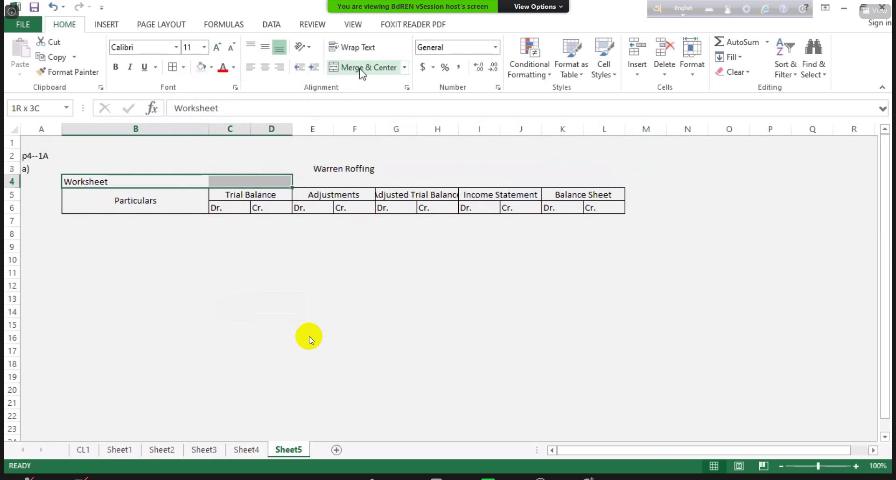
{"action": "key", "text": "shift+Right"}
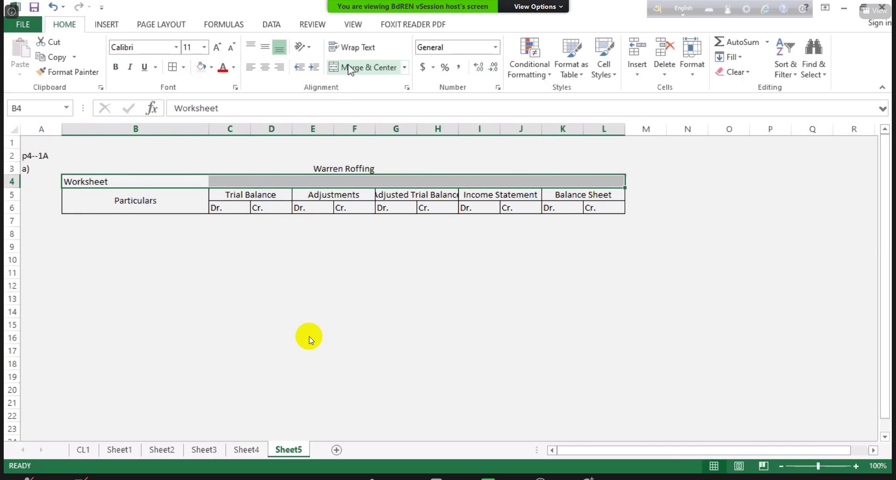
{"action": "left_click", "coordinate": [348, 68]}
{"action": "left_click_drag", "start_coordinate": [353, 348], "coordinate": [353, 338]}
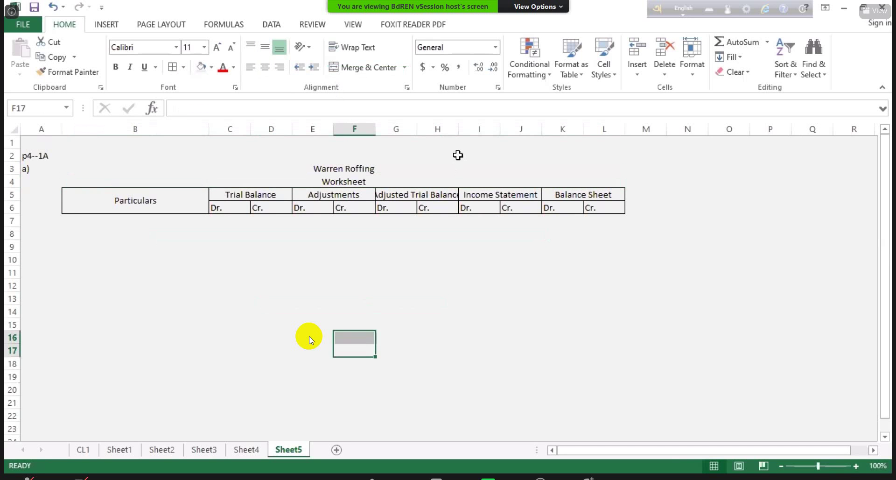
Try to autofit columns H and J to their contents and readjust the width of column H.
{"action": "double_click", "coordinate": [462, 131]}
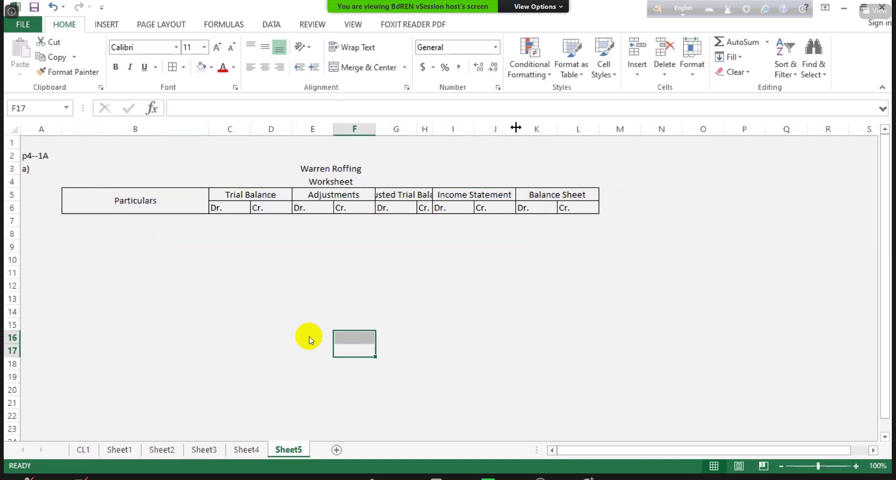
{"action": "double_click", "coordinate": [515, 127]}
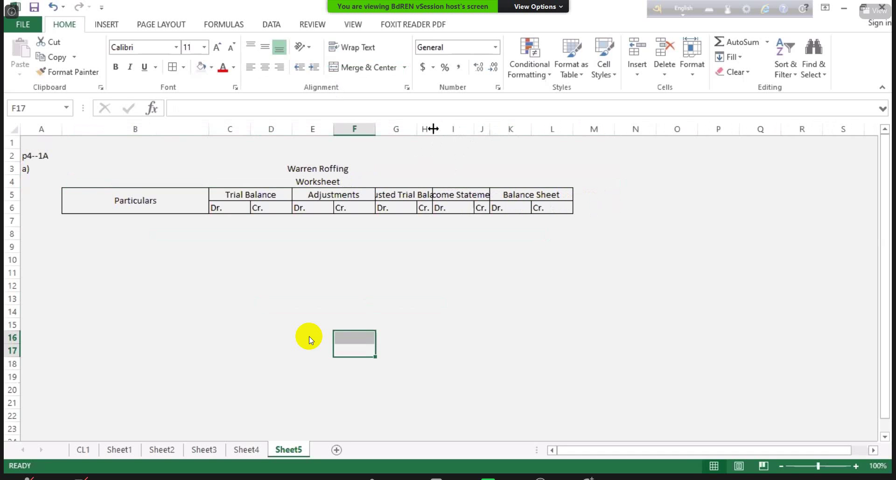
{"action": "left_click_drag", "start_coordinate": [454, 128], "coordinate": [452, 129]}
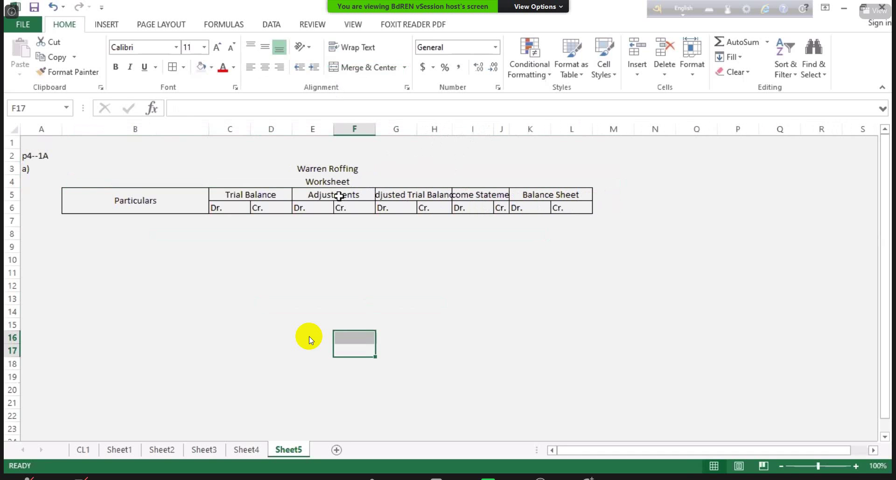
Widen columns G, H and J until the "Adjusted Trial Balance" and "Income Statement" headings fit fully.
{"action": "left_click", "coordinate": [417, 193]}
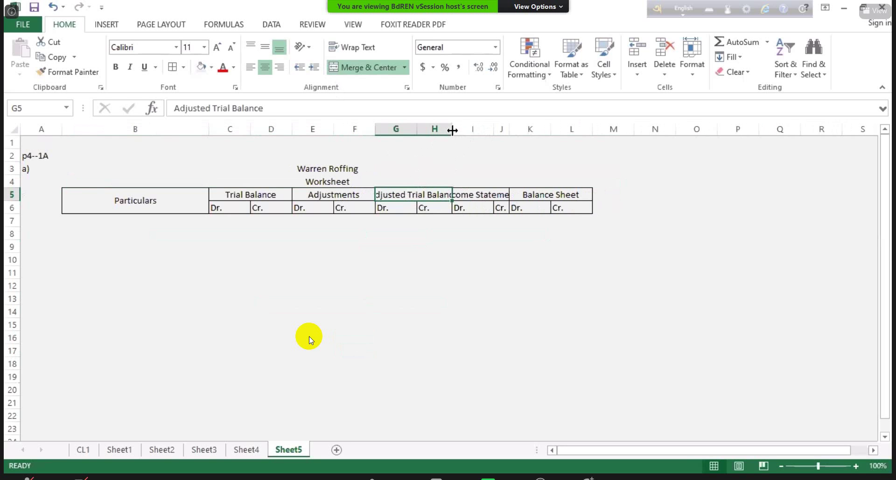
{"action": "left_click_drag", "start_coordinate": [452, 130], "coordinate": [474, 131]}
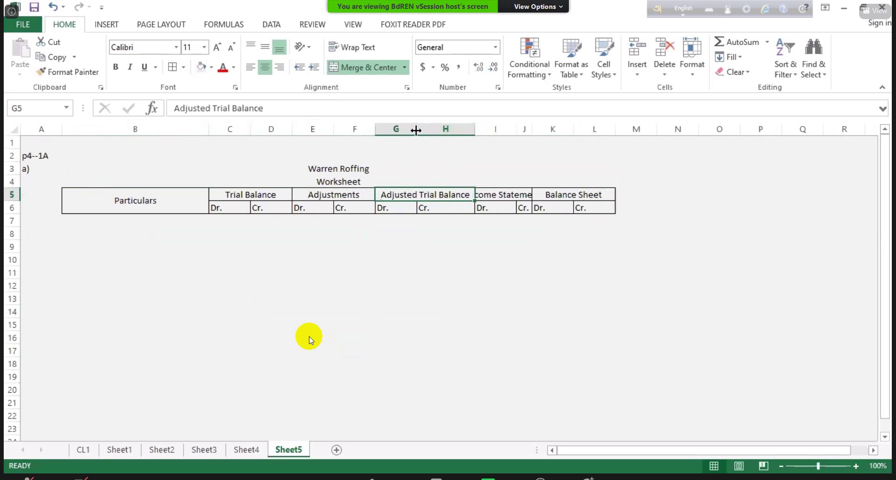
{"action": "left_click_drag", "start_coordinate": [416, 130], "coordinate": [430, 130]}
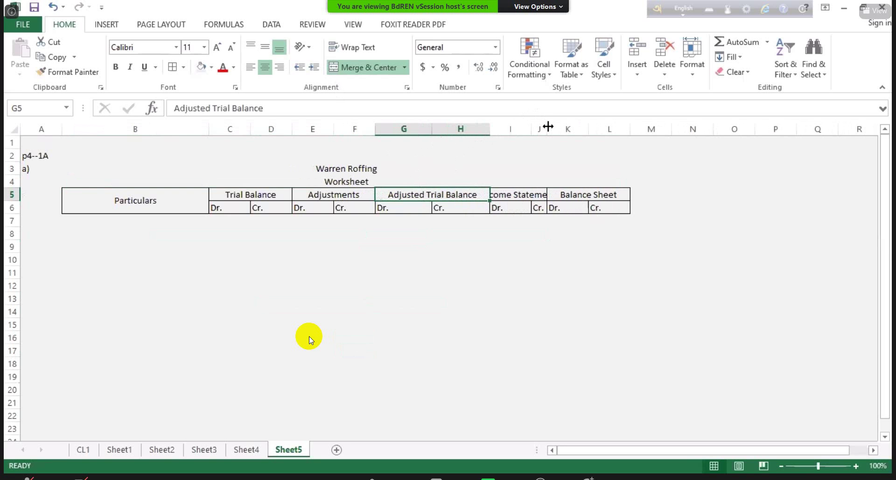
{"action": "left_click_drag", "start_coordinate": [547, 126], "coordinate": [570, 126]}
Apply left, inner vertical and right borders to the worksheet table area B5:L23.
{"action": "left_click_drag", "start_coordinate": [170, 204], "coordinate": [616, 429]}
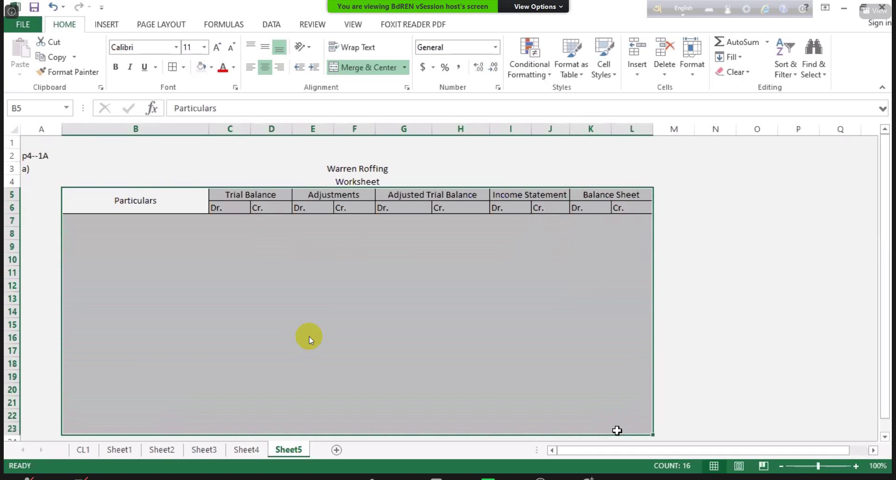
{"action": "right_click", "coordinate": [523, 361]}
{"action": "left_click", "coordinate": [544, 298]}
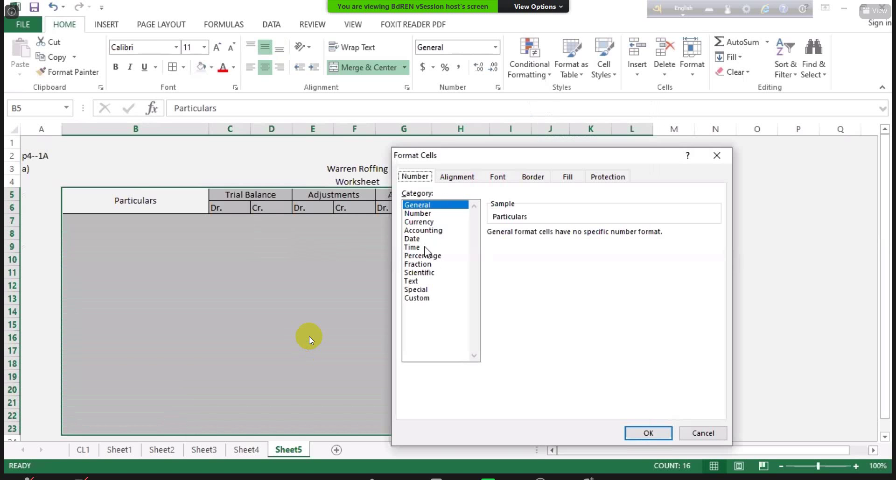
{"action": "left_click", "coordinate": [455, 179]}
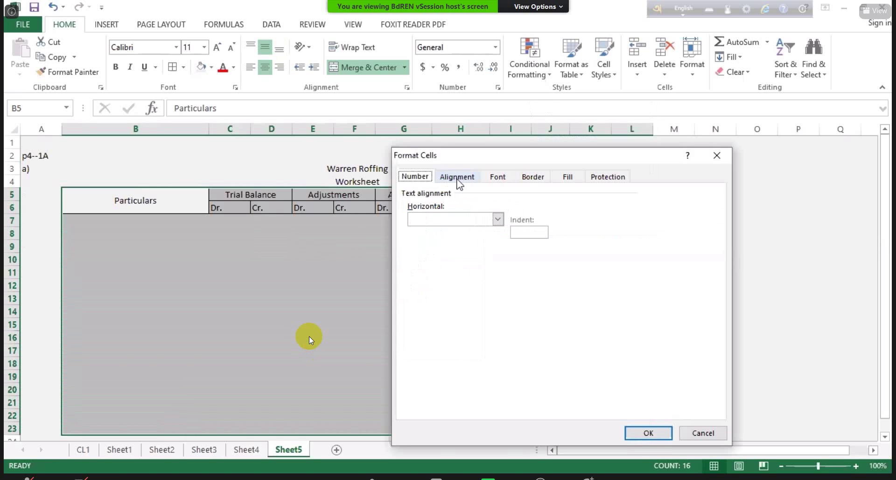
{"action": "left_click", "coordinate": [530, 177]}
{"action": "left_click", "coordinate": [531, 301]}
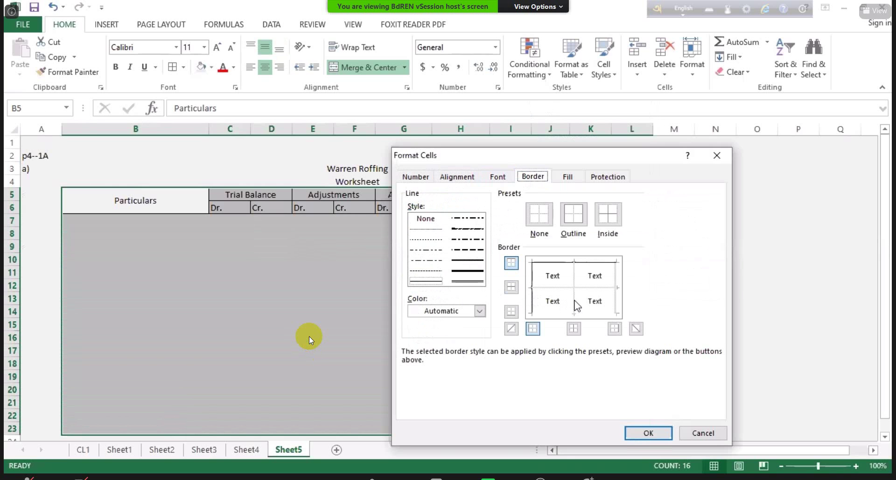
{"action": "left_click", "coordinate": [575, 305]}
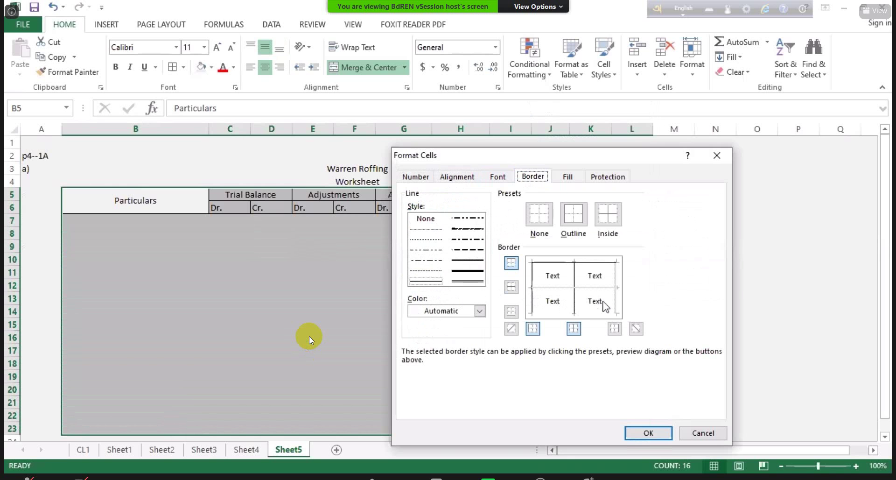
{"action": "left_click", "coordinate": [648, 432]}
{"action": "left_click", "coordinate": [756, 324]}
{"action": "scroll", "coordinate": [262, 262], "scroll_direction": "down", "scroll_amount": 4}
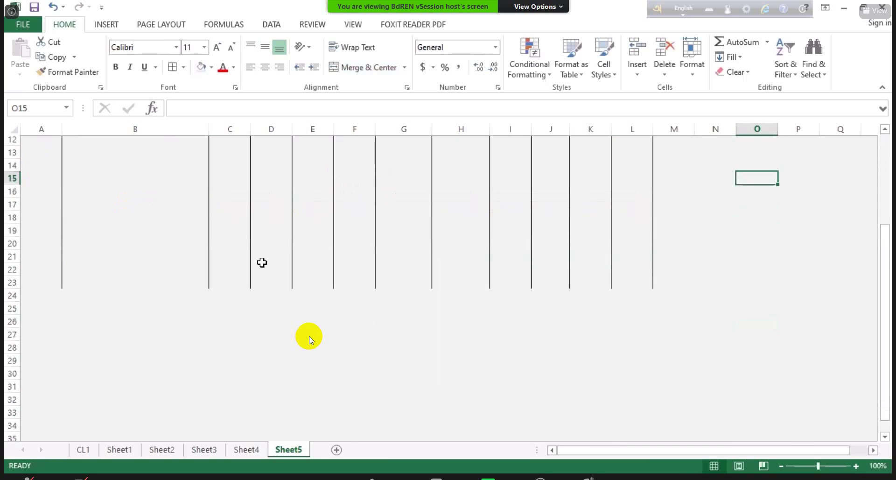
{"action": "scroll", "coordinate": [262, 262], "scroll_direction": "up", "scroll_amount": 4}
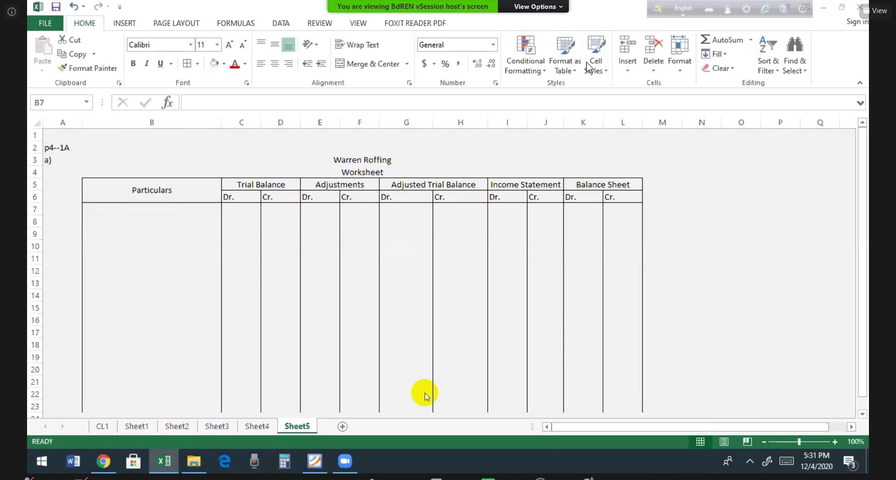
Consult the P4-1A trial balance in the textbook PDF, then enter Cash with a 4500 trial balance debit in row 7 of the Excel worksheet.
{"action": "key", "text": "alt+Tab"}
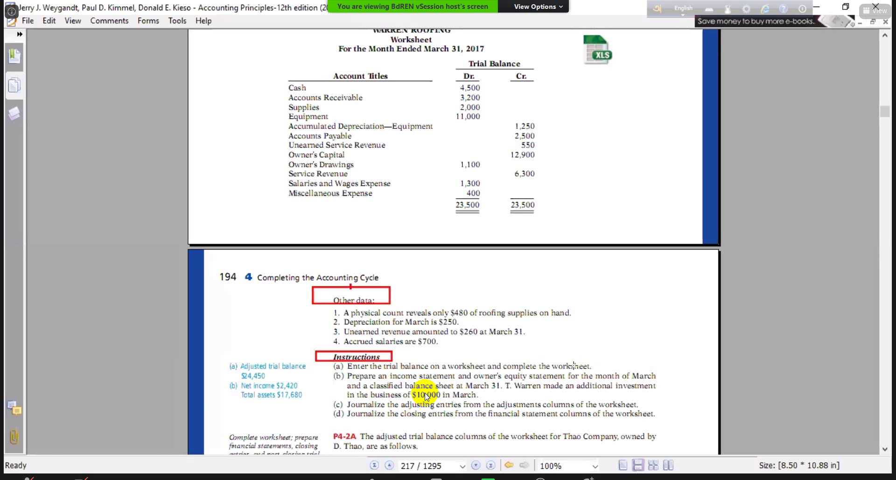
{"action": "scroll", "coordinate": [426, 396], "scroll_direction": "up", "scroll_amount": 3}
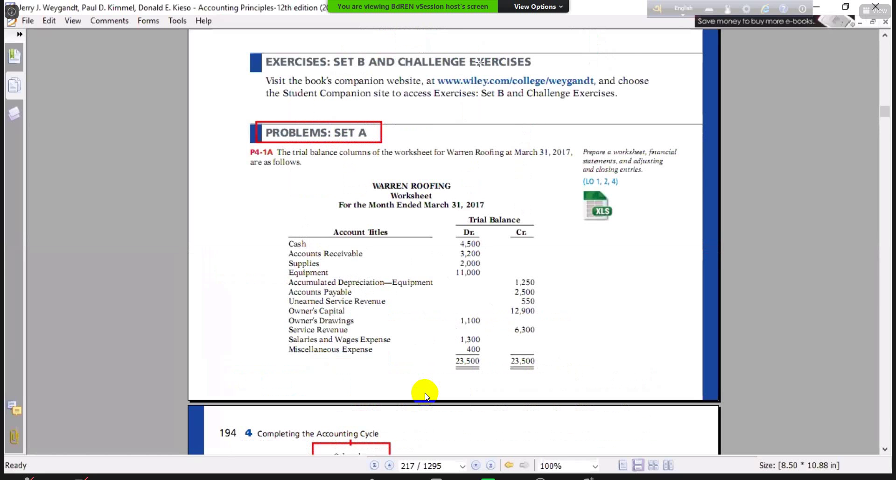
{"action": "key", "text": "alt+Tab"}
{"action": "type", "text": "Cash"}
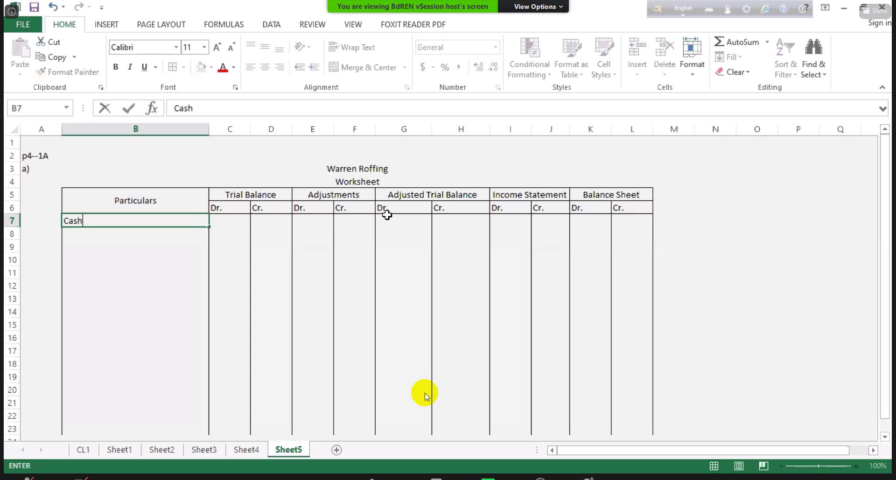
{"action": "key", "text": "Tab"}
{"action": "type", "text": "4500"}
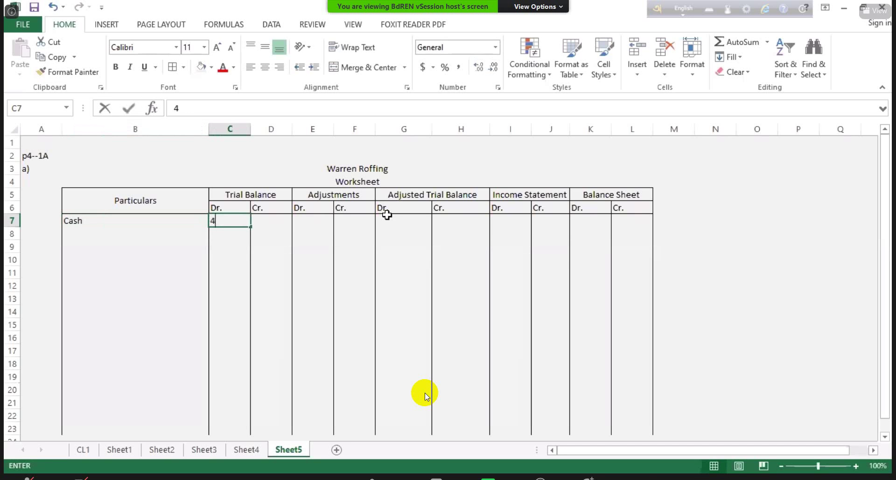
{"action": "key", "text": "Return"}
Enter Accounts Receivable in row 8 with a trial balance debit of 3200.
{"action": "type", "text": "A"}
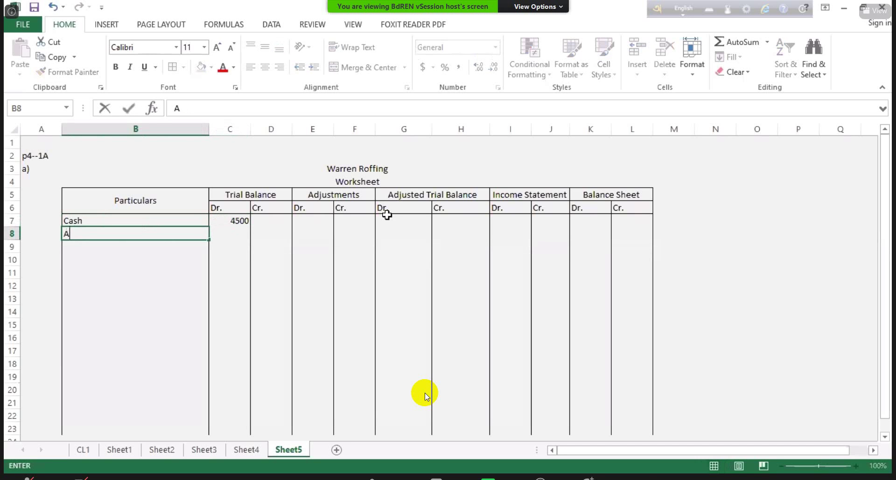
{"action": "type", "text": "ccounts "}
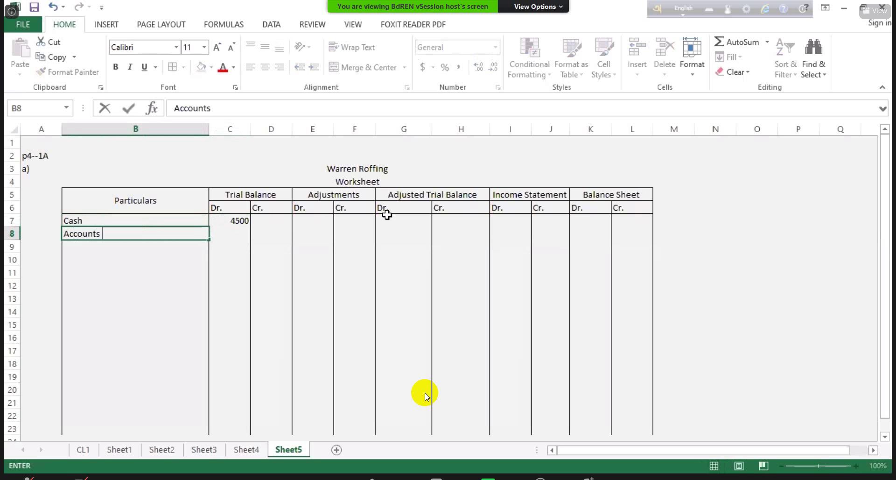
{"action": "type", "text": "Receivable"}
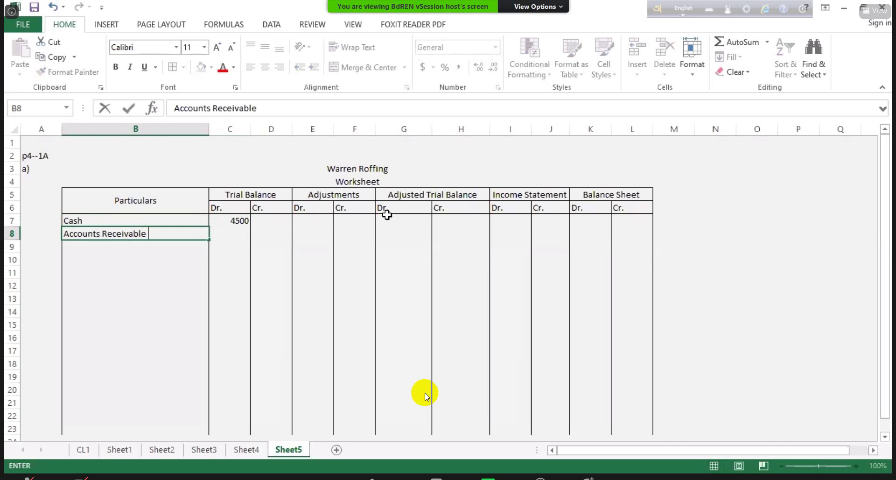
{"action": "key", "text": "Tab"}
{"action": "type", "text": "3200"}
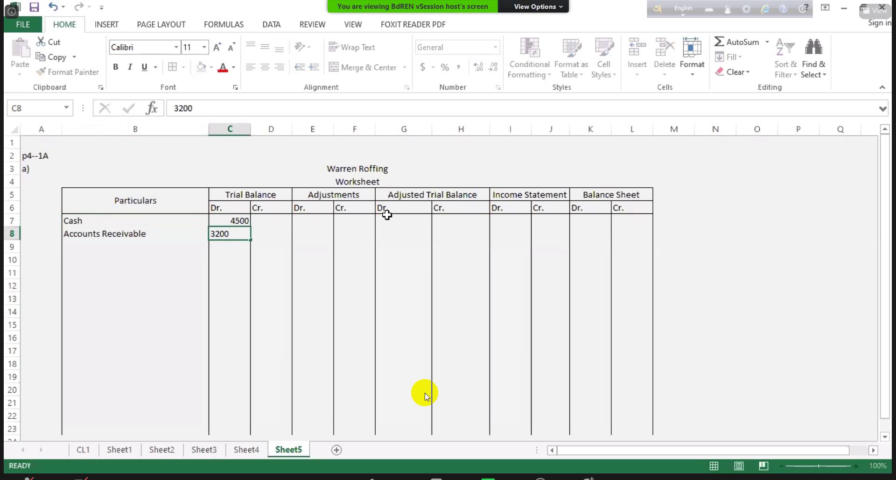
{"action": "key", "text": "Return"}
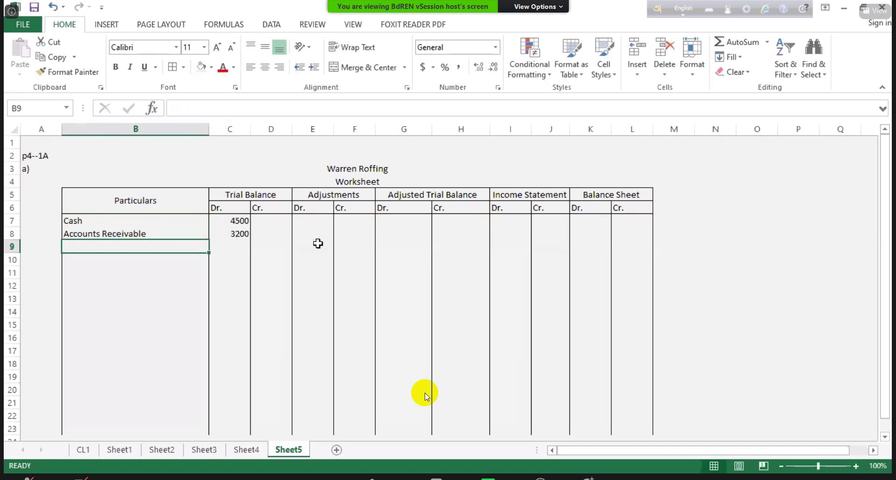
{"action": "left_click", "coordinate": [163, 199]}
{"action": "left_click_drag", "start_coordinate": [163, 199], "coordinate": [167, 427]}
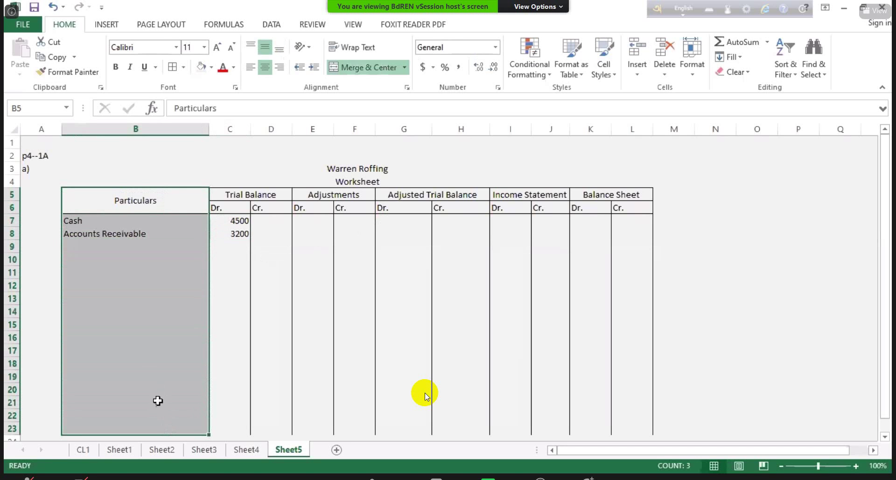
{"action": "left_click_drag", "start_coordinate": [104, 349], "coordinate": [129, 222]}
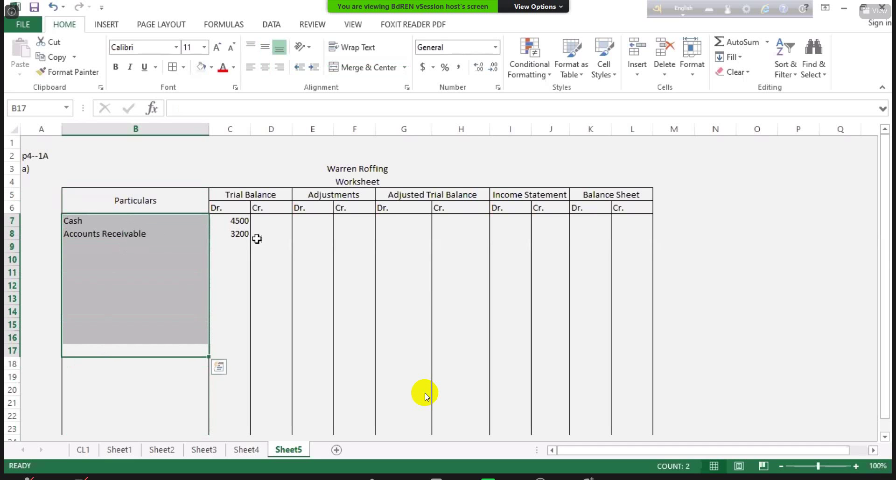
{"action": "left_click", "coordinate": [119, 242]}
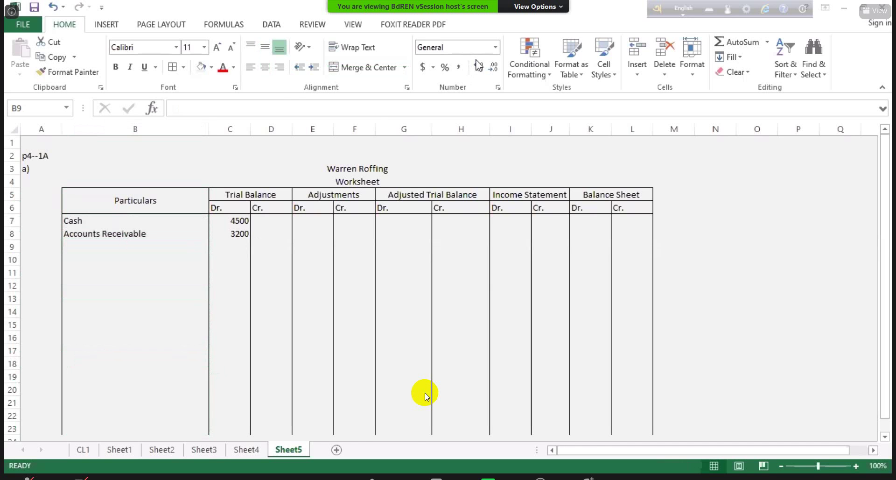
Check the textbook PDF's trial balance and enter Supplies in row 9 of the Excel worksheet with a trial balance debit of 2000.
{"action": "key", "text": "alt+Tab"}
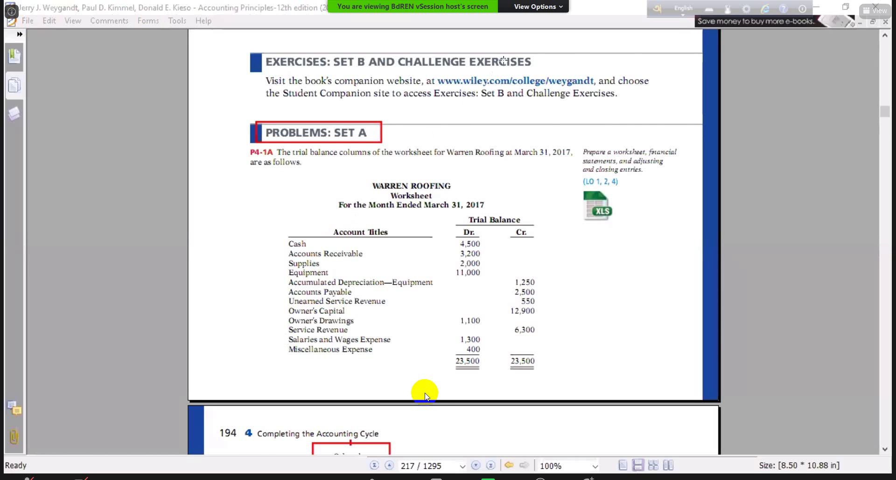
{"action": "key", "text": "alt+Tab"}
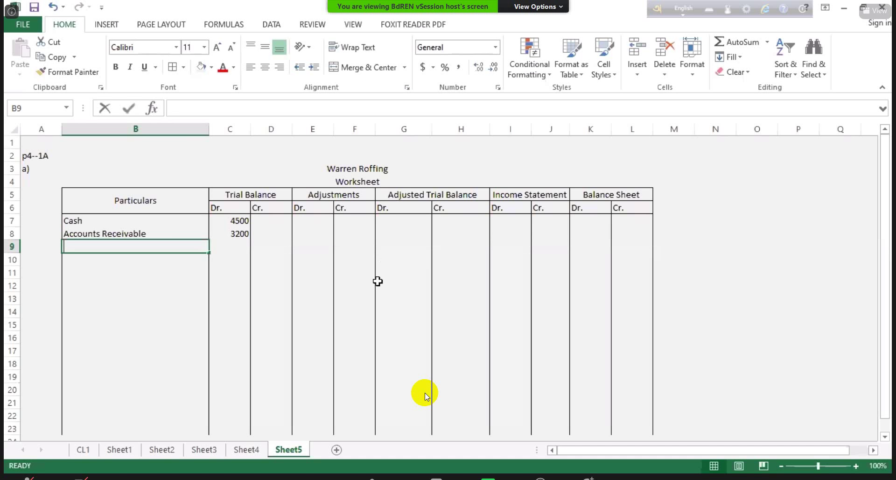
{"action": "type", "text": "Suppi"}
{"action": "key", "text": "BackSpace"}
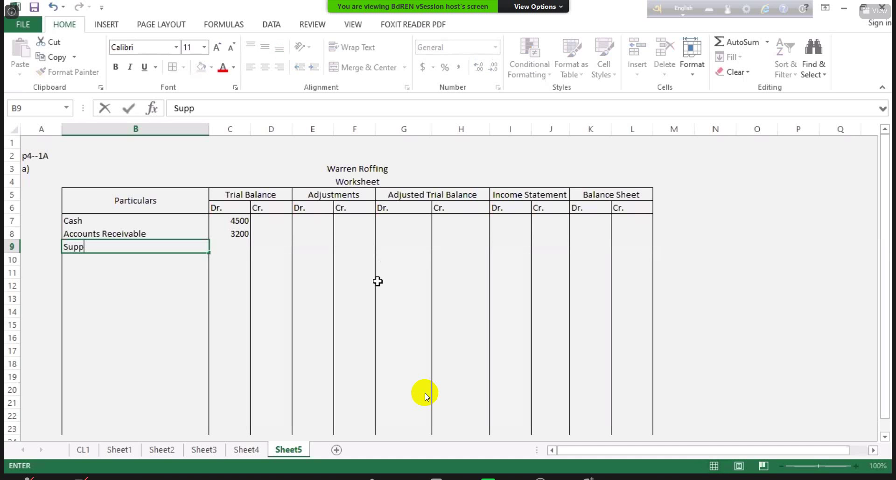
{"action": "type", "text": "lies"}
{"action": "key", "text": "Return"}
{"action": "key", "text": "Tab"}
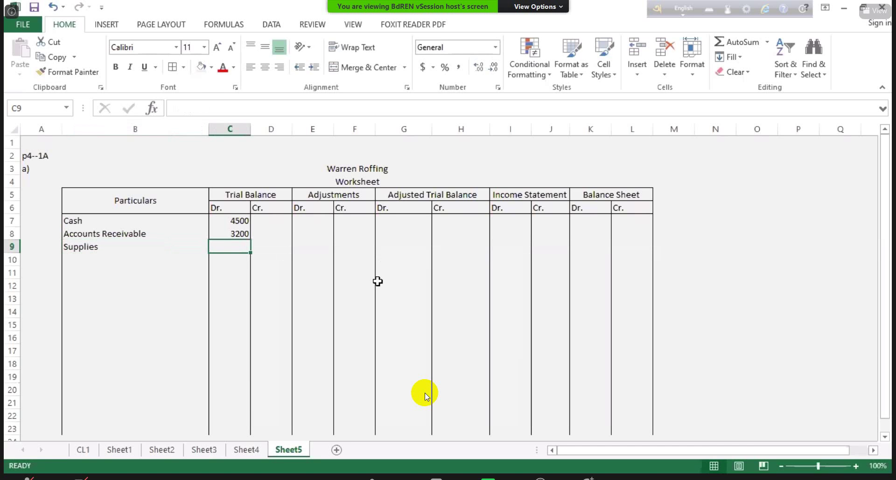
{"action": "type", "text": "2000"}
{"action": "key", "text": "Return"}
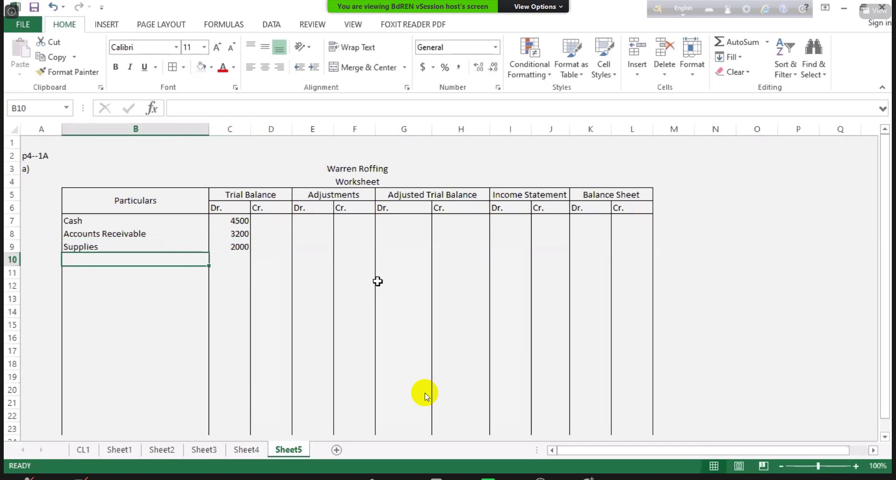
Enter Equipment in row 10 with a trial balance debit of 11000.
{"action": "type", "text": "Equip"}
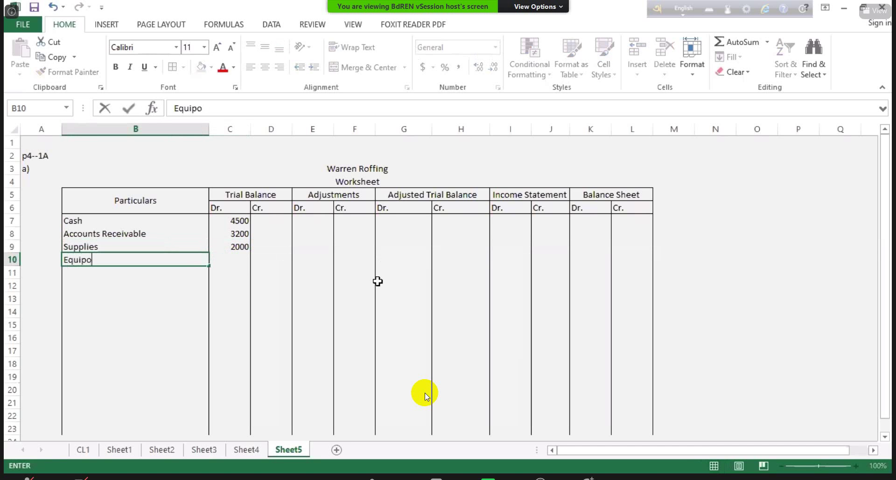
{"action": "type", "text": "ment"}
{"action": "key", "text": "Tab"}
{"action": "type", "text": "11000"}
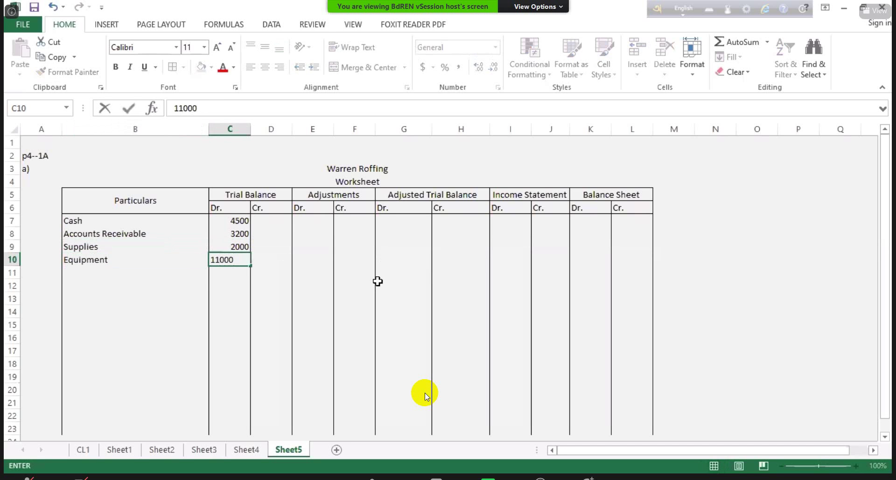
{"action": "key", "text": "Return"}
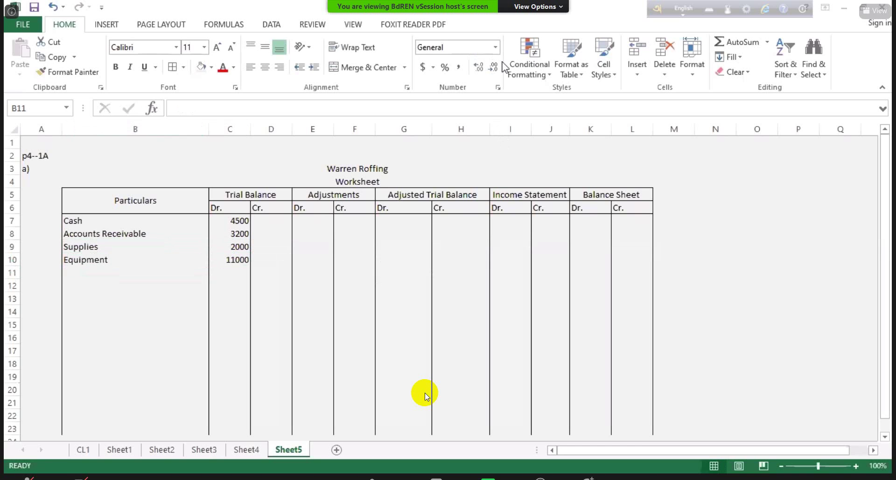
Check the textbook PDF and enter "Accumulated Depreciation-Equipmnet" in row 11 of the Excel worksheet with a trial balance credit of 1250.
{"action": "key", "text": "alt+Tab"}
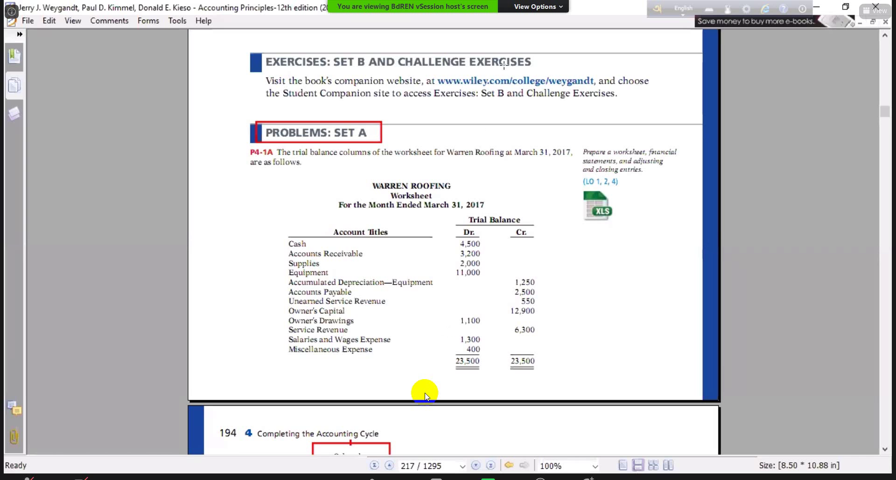
{"action": "key", "text": "alt+Tab"}
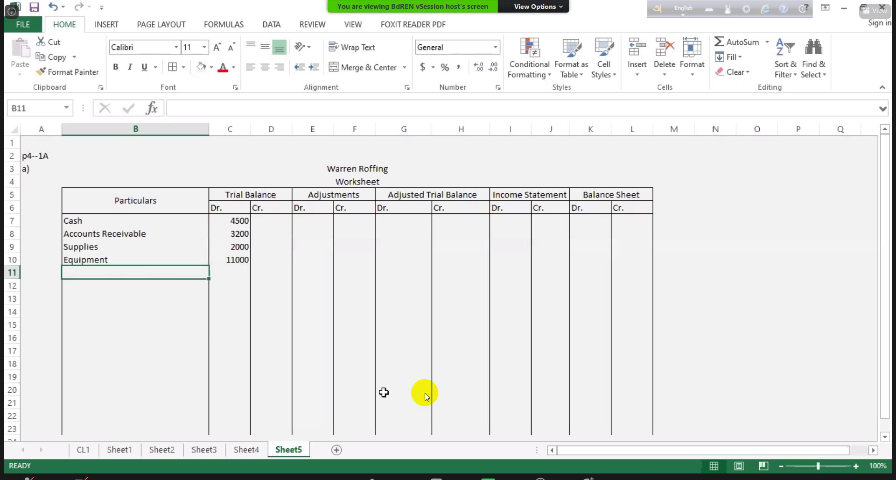
{"action": "type", "text": "Accu"}
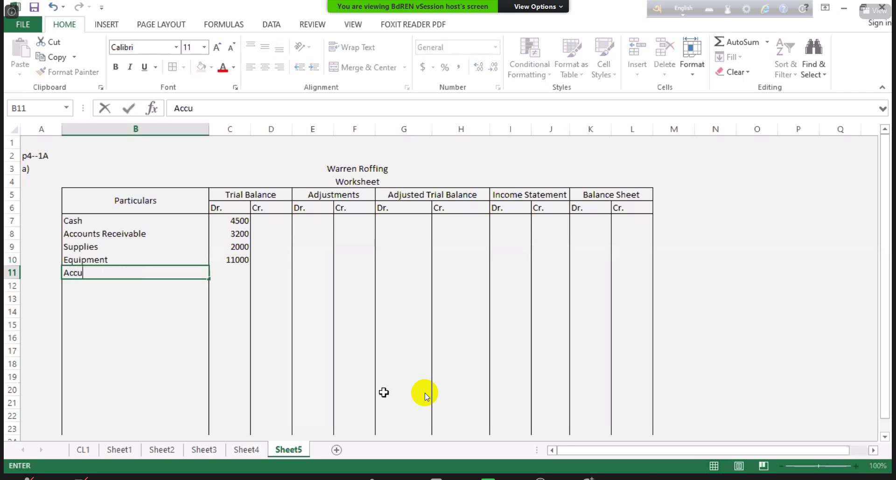
{"action": "type", "text": "mulated "}
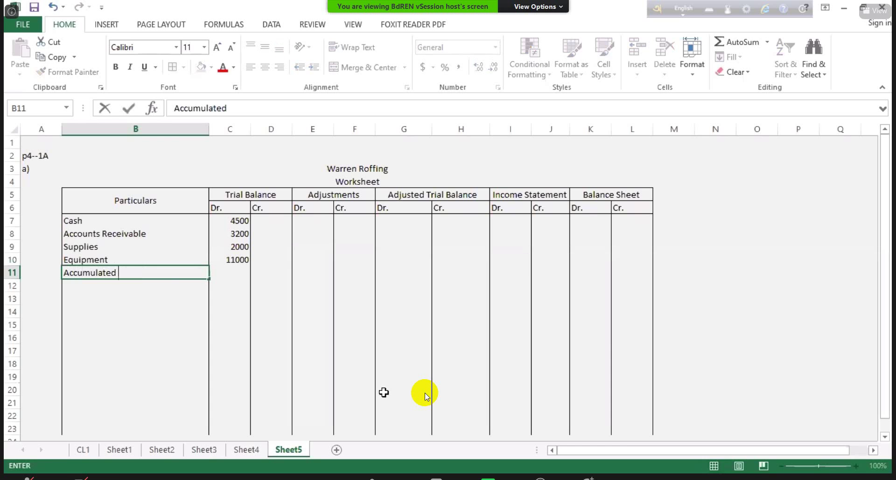
{"action": "type", "text": "Depreciation"}
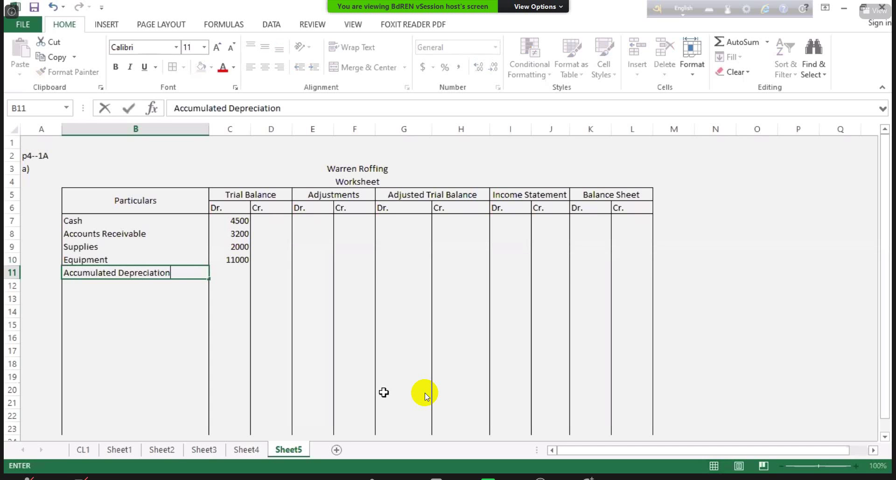
{"action": "type", "text": "-Equipmnet"}
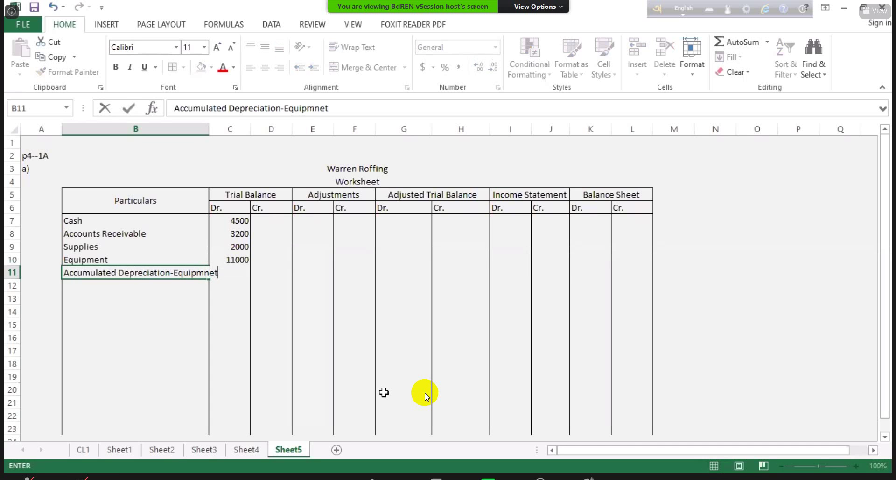
{"action": "key", "text": "Tab"}
{"action": "key", "text": "Tab"}
{"action": "type", "text": "120"}
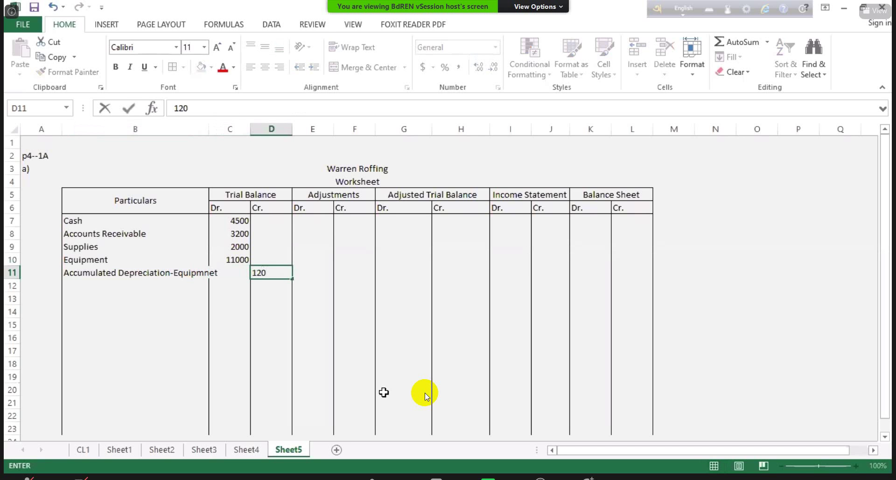
{"action": "key", "text": "BackSpace"}
{"action": "type", "text": "50"}
{"action": "key", "text": "Return"}
Enter Accounts Payable in row 12 with a trial balance credit of 2500, and widen the Particulars column to fit its longest account name.
{"action": "type", "text": "Acc"}
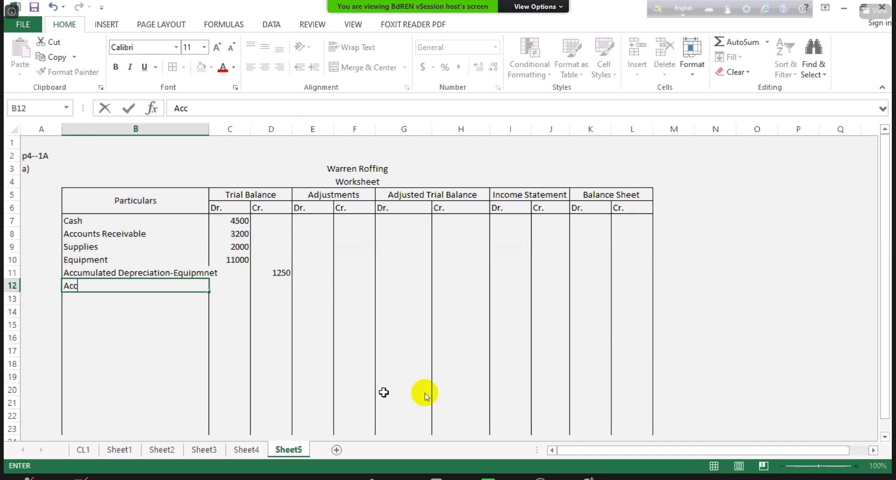
{"action": "type", "text": "ounts Payable"}
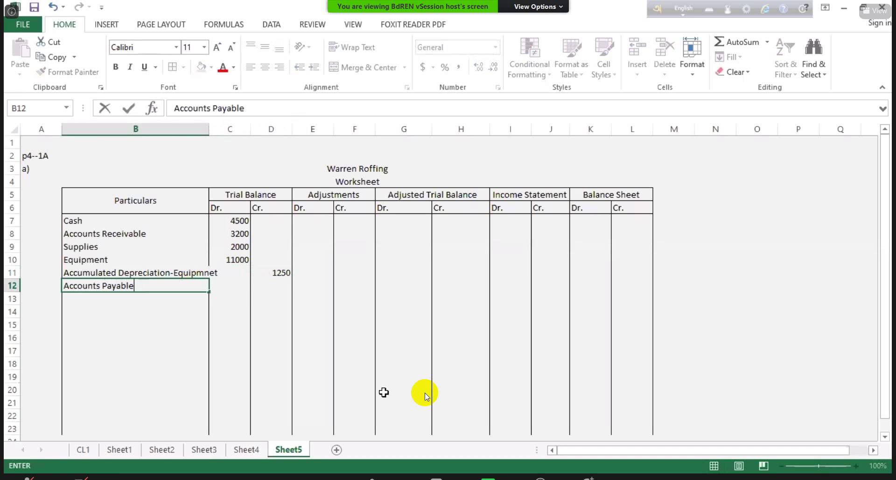
{"action": "key", "text": "Tab"}
{"action": "key", "text": "Tab"}
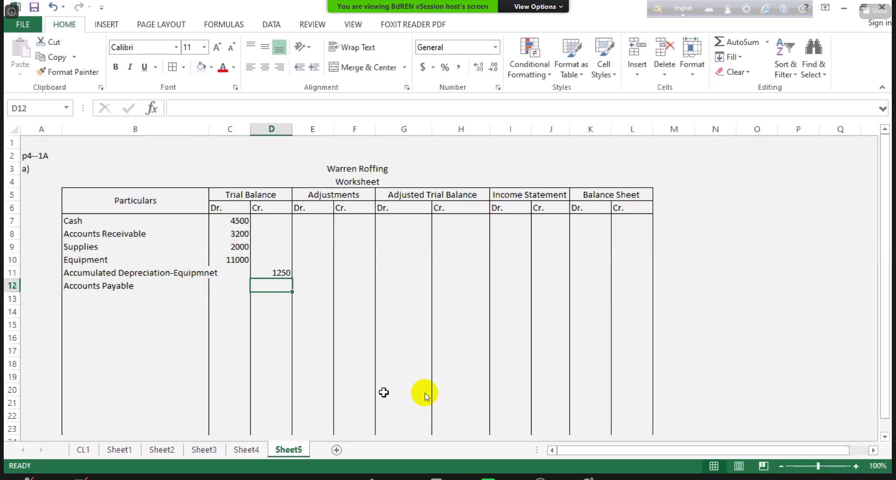
{"action": "type", "text": "2500"}
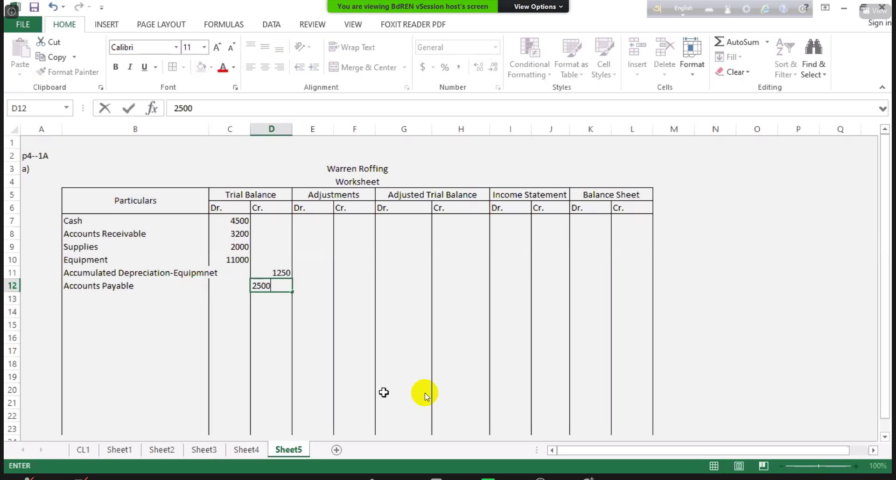
{"action": "key", "text": "Return"}
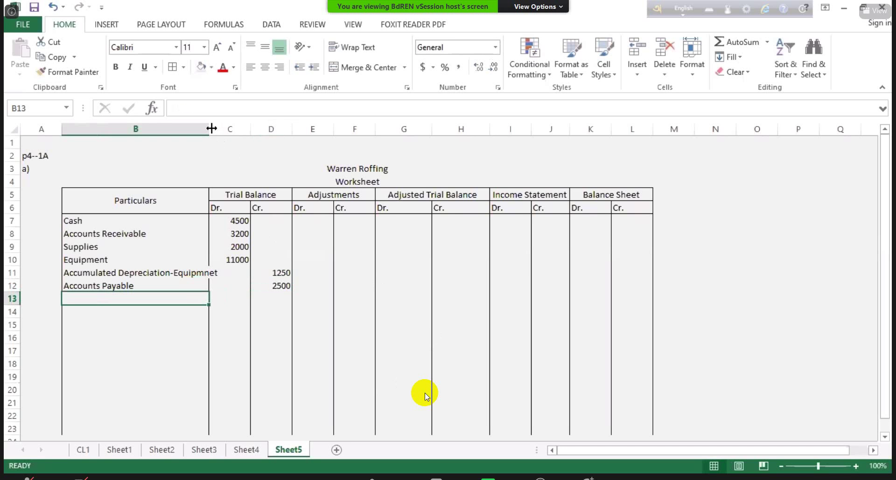
{"action": "left_click_drag", "start_coordinate": [211, 128], "coordinate": [221, 129]}
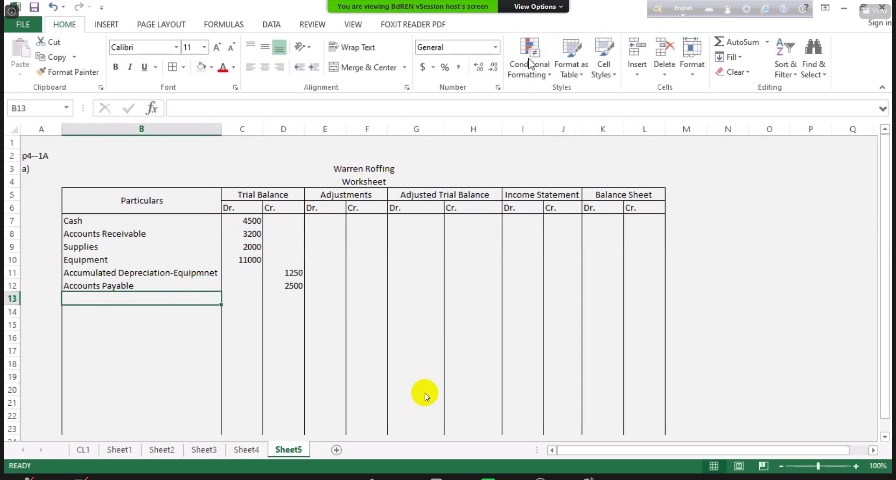
Check the textbook PDF and enter Unearned Service Revenue in row 13 of the Excel worksheet with a trial balance credit of 550.
{"action": "key", "text": "alt+Tab"}
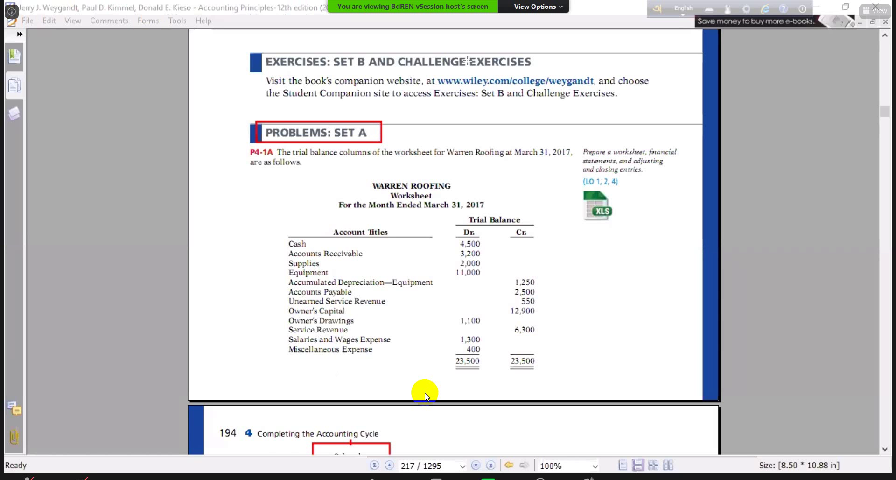
{"action": "key", "text": "alt+Tab"}
{"action": "type", "text": "Unea"}
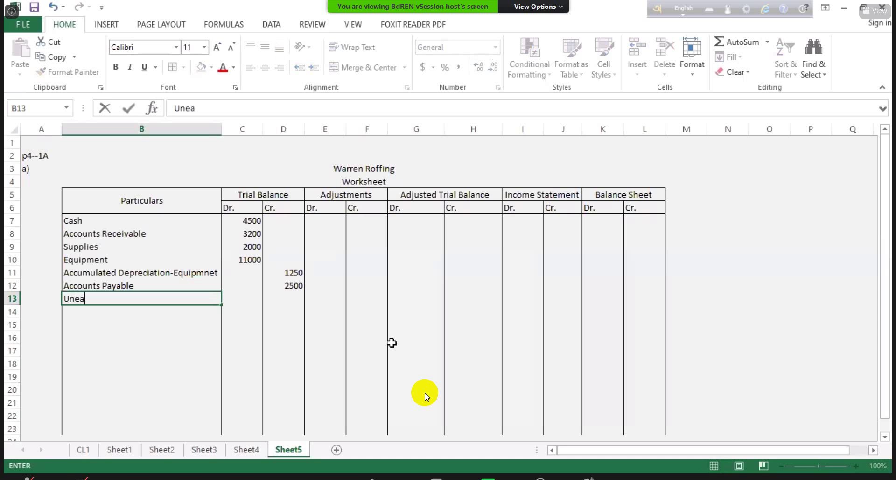
{"action": "type", "text": "rned Service Revenue"}
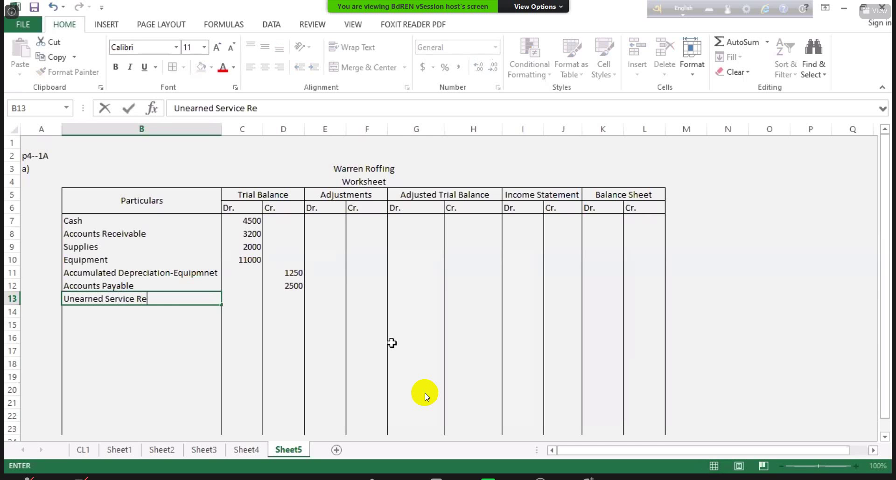
{"action": "key", "text": "Tab"}
{"action": "key", "text": "Tab"}
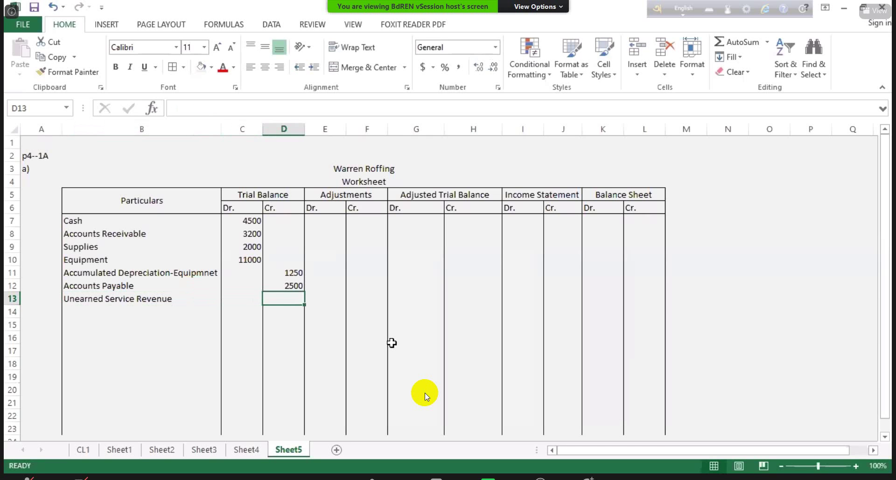
{"action": "type", "text": "550"}
{"action": "key", "text": "Return"}
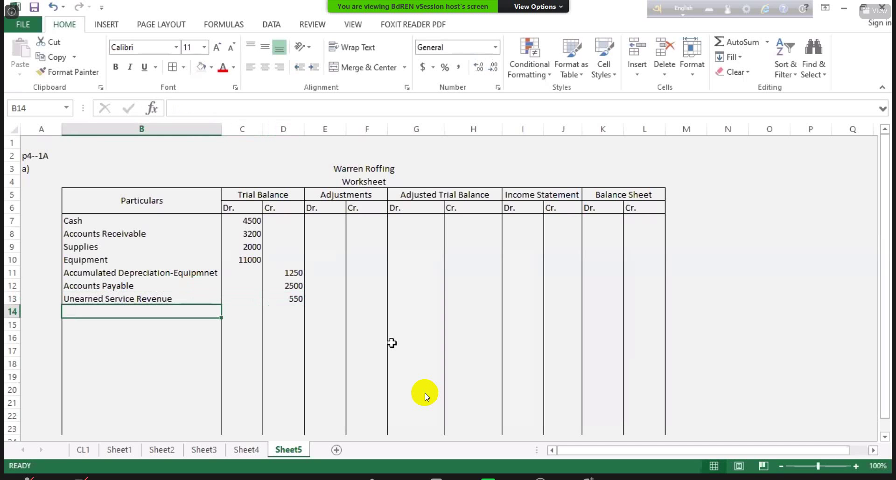
Enter Owner's Capital in row 14 with a trial balance credit of 12900.
{"action": "type", "text": "Owner"}
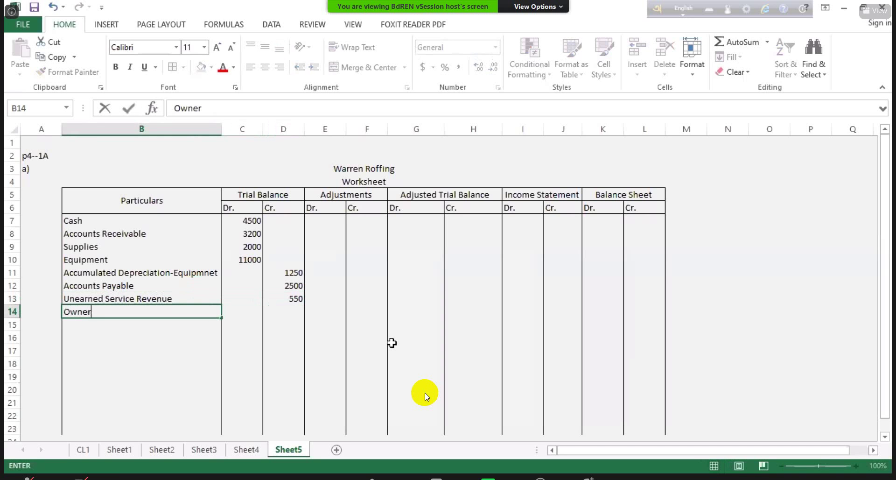
{"action": "type", "text": "'s Capital"}
{"action": "key", "text": "Tab"}
{"action": "key", "text": "Tab"}
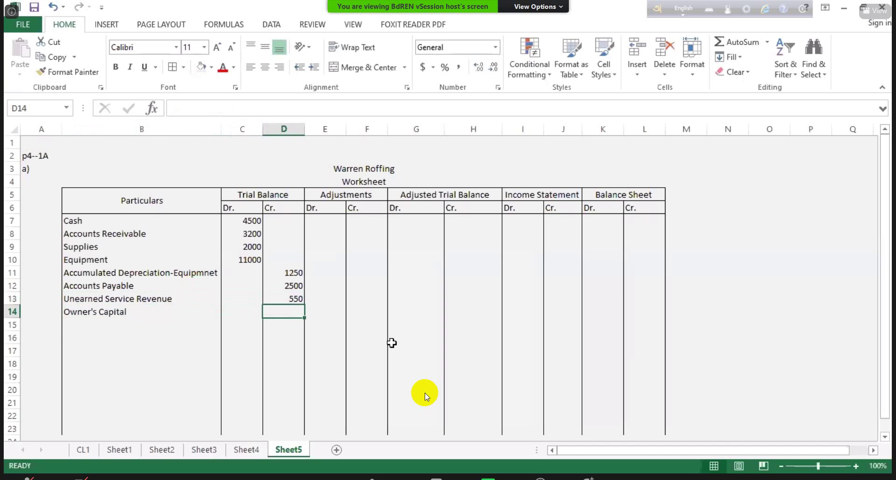
{"action": "type", "text": "12900"}
{"action": "key", "text": "Return"}
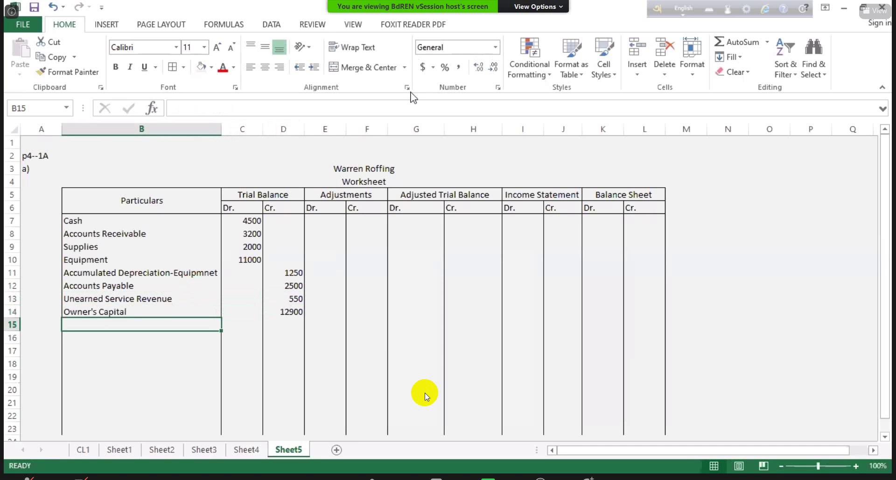
Check the textbook PDF and enter Owner's Drawing in row 15 of the Excel worksheet with a trial balance debit of 1100.
{"action": "key", "text": "alt+Tab"}
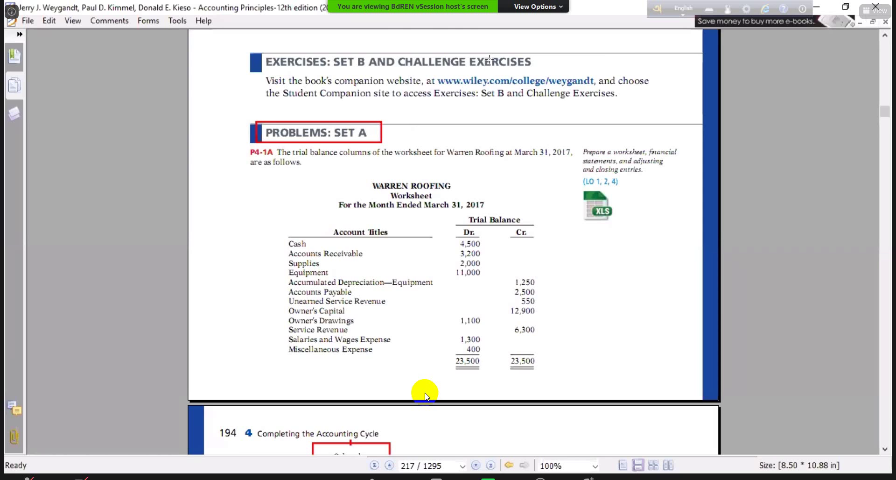
{"action": "key", "text": "alt+Tab"}
{"action": "type", "text": "Owner"}
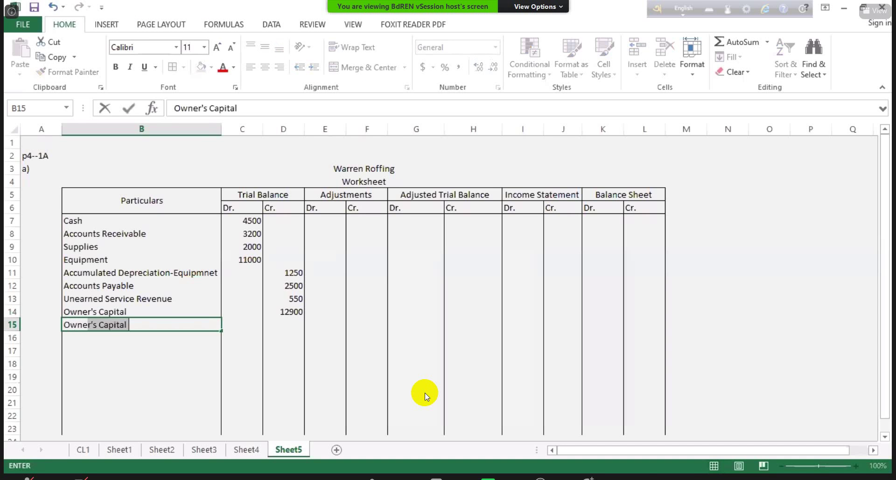
{"action": "type", "text": "'s D"}
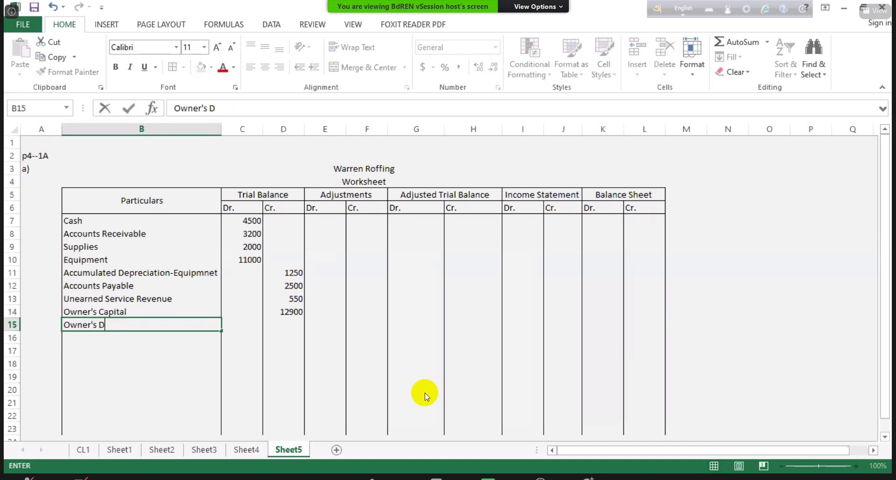
{"action": "type", "text": "rawing"}
{"action": "key", "text": "Tab"}
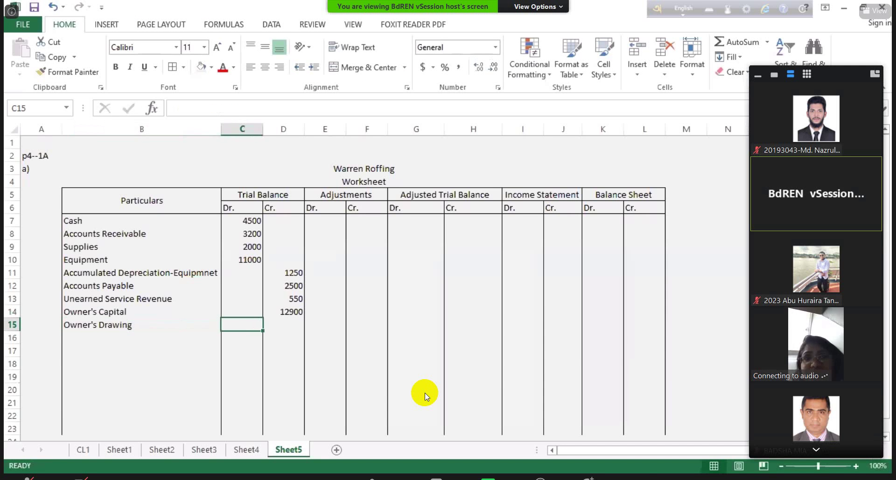
{"action": "type", "text": "1100"}
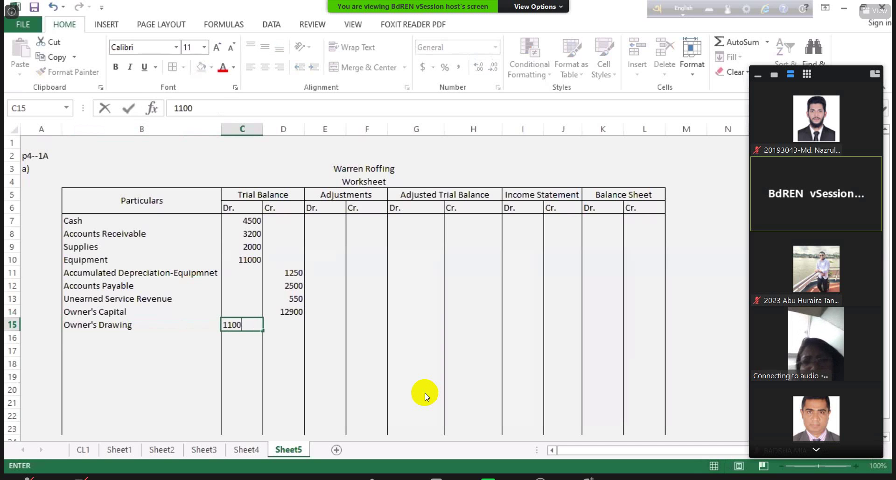
{"action": "key", "text": "Return"}
Enter Service Revenue in row 16 with a trial balance credit of 6300.
{"action": "type", "text": "Servuce"}
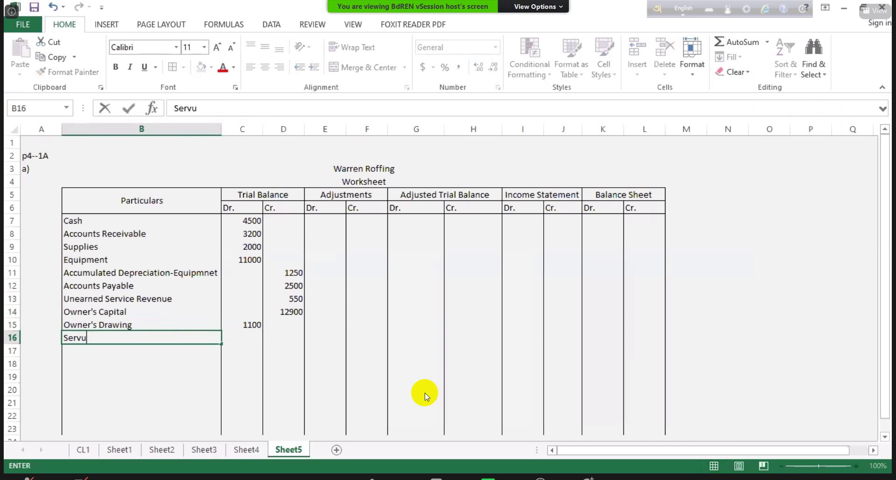
{"action": "key", "text": "BackSpace"}
{"action": "key", "text": "BackSpace"}
{"action": "key", "text": "BackSpace"}
{"action": "key", "text": "BackSpace"}
{"action": "type", "text": "vice Revenue"}
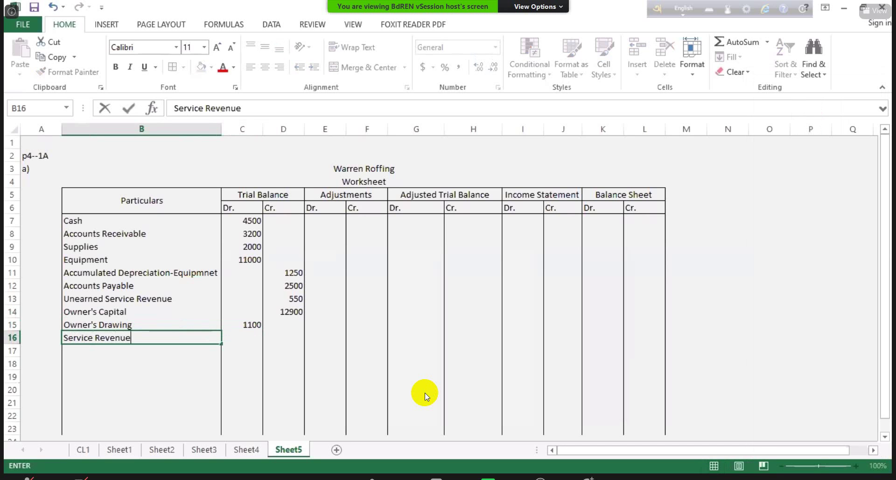
{"action": "key", "text": "Tab"}
{"action": "key", "text": "Tab"}
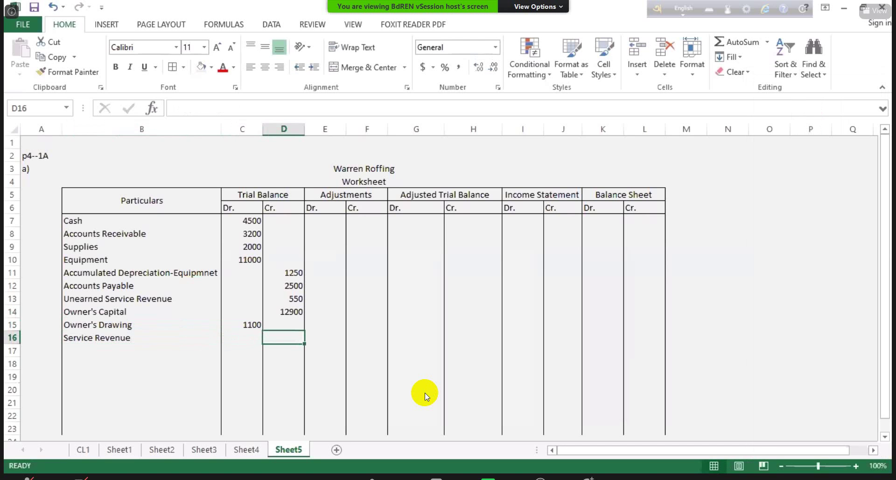
{"action": "type", "text": "6300"}
{"action": "key", "text": "Return"}
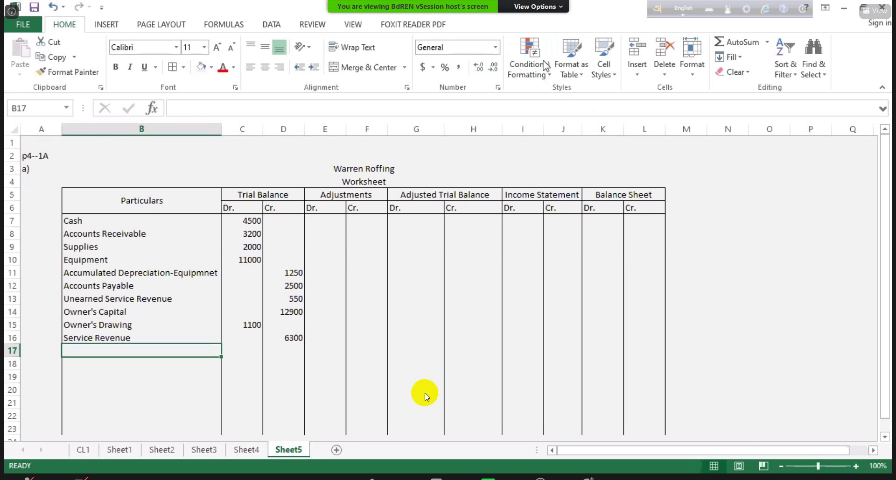
Check the textbook PDF and enter Salaries and Wages Expenses in row 17 of the Excel worksheet with a trial balance debit of 1300.
{"action": "key", "text": "alt+Tab"}
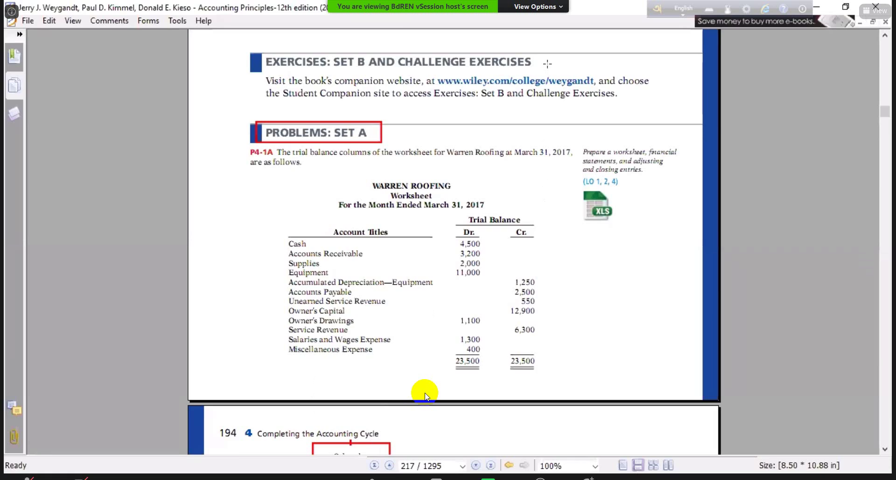
{"action": "key", "text": "alt+Tab"}
{"action": "type", "text": "Sala"}
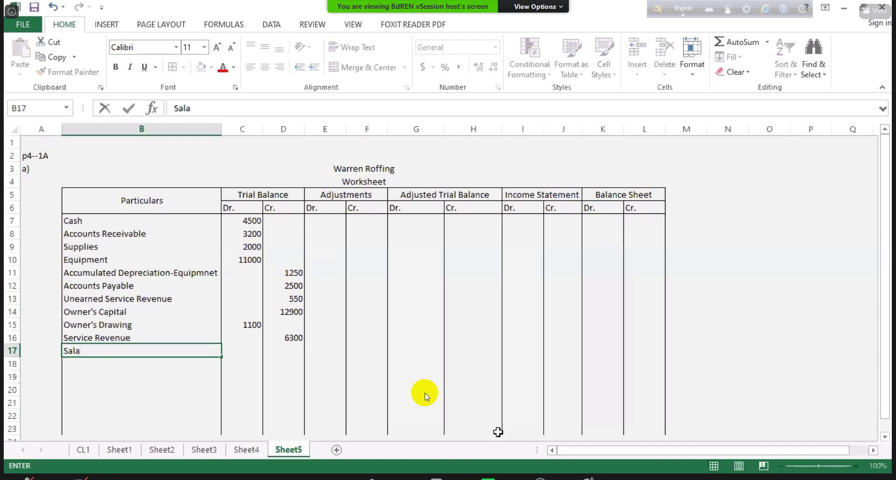
{"action": "type", "text": "ries and Wage"}
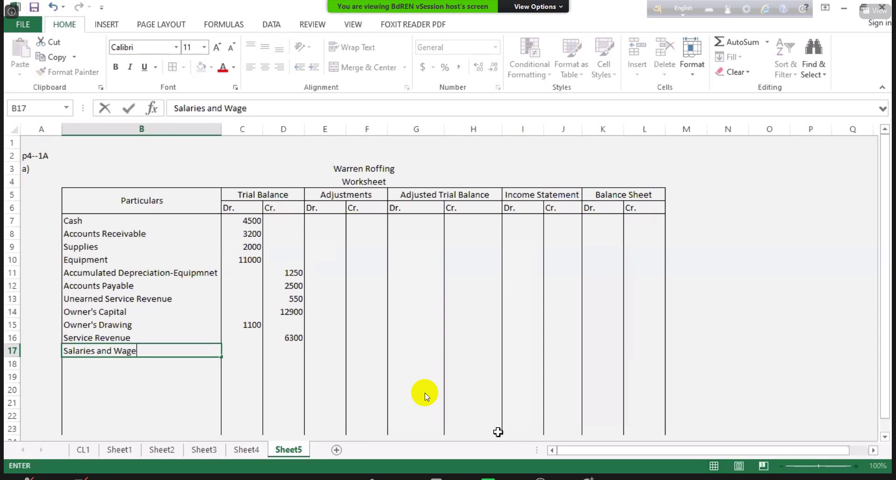
{"action": "type", "text": "s Expenses"}
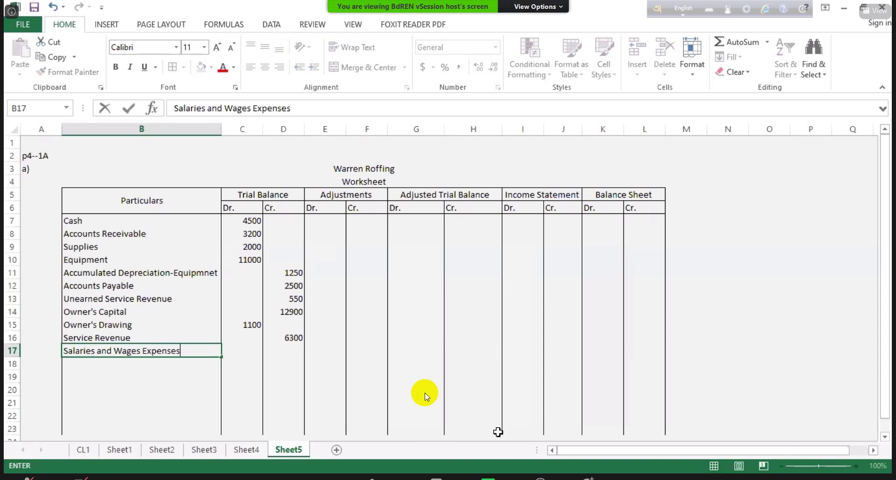
{"action": "key", "text": "Tab"}
{"action": "key", "text": "Tab"}
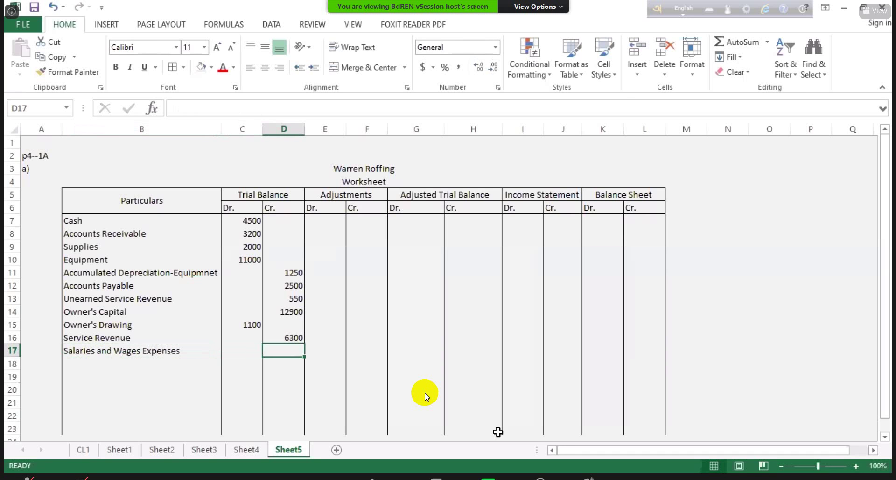
{"action": "key", "text": "Left"}
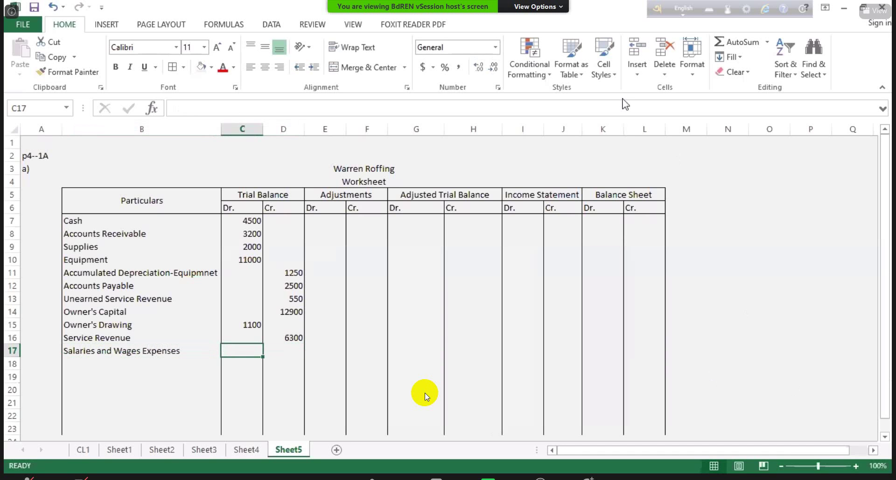
{"action": "key", "text": "alt+Tab"}
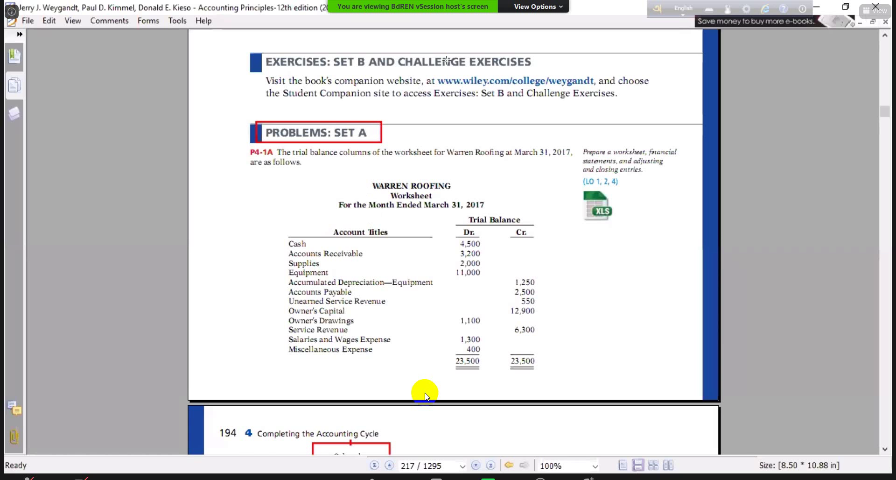
{"action": "key", "text": "alt+Tab"}
{"action": "type", "text": "1300"}
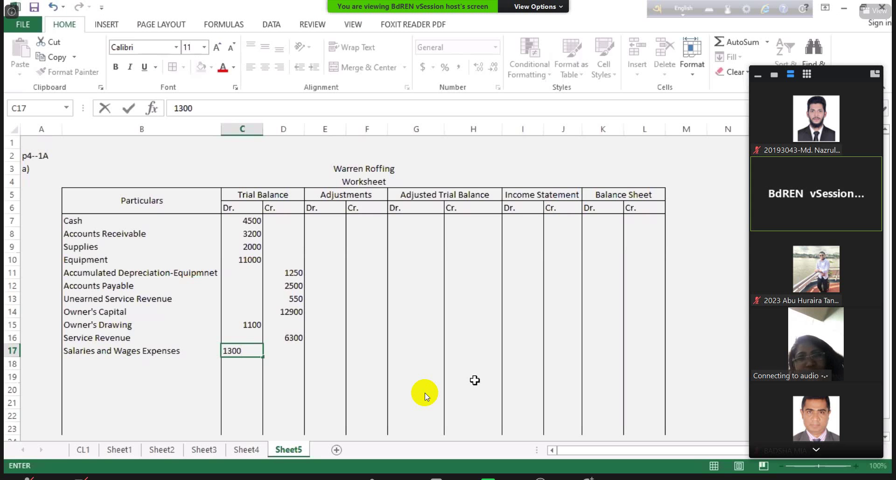
{"action": "key", "text": "Return"}
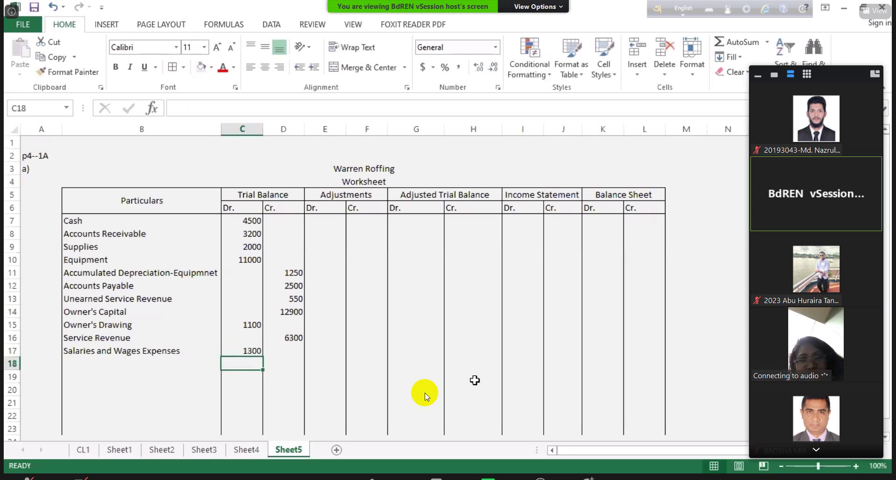
{"action": "type", "text": "Nusc"}
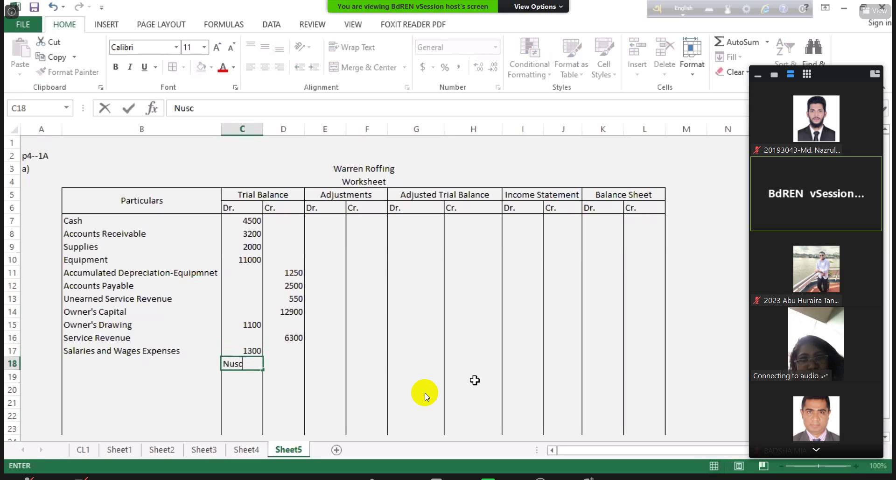
{"action": "type", "text": "ekkeb="}
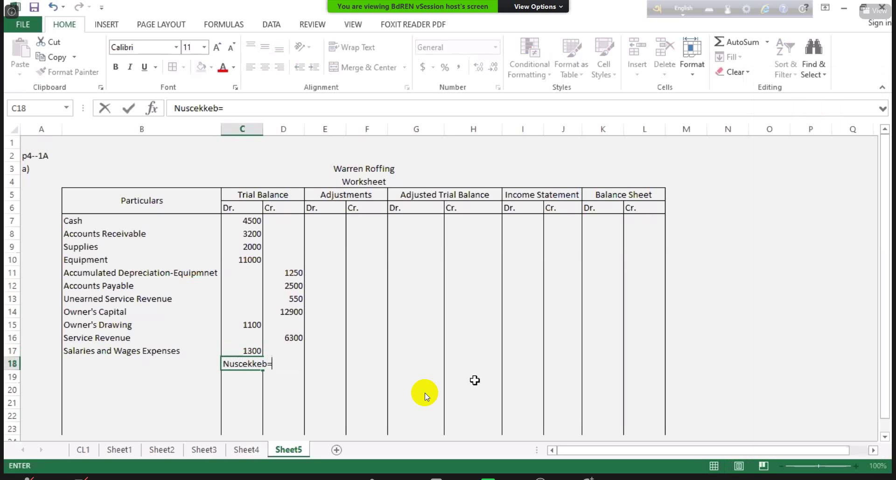
{"action": "key", "text": "BackSpace"}
{"action": "key", "text": "BackSpace"}
{"action": "key", "text": "BackSpace"}
{"action": "key", "text": "BackSpace"}
{"action": "key", "text": "BackSpace"}
{"action": "key", "text": "BackSpace"}
{"action": "key", "text": "BackSpace"}
{"action": "key", "text": "BackSpace"}
{"action": "key", "text": "BackSpace"}
{"action": "key", "text": "BackSpace"}
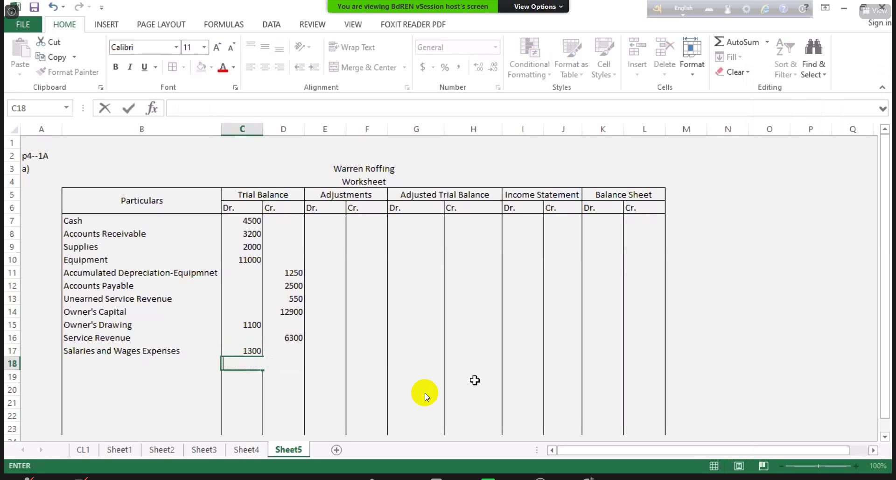
{"action": "type", "text": "Miscellan"}
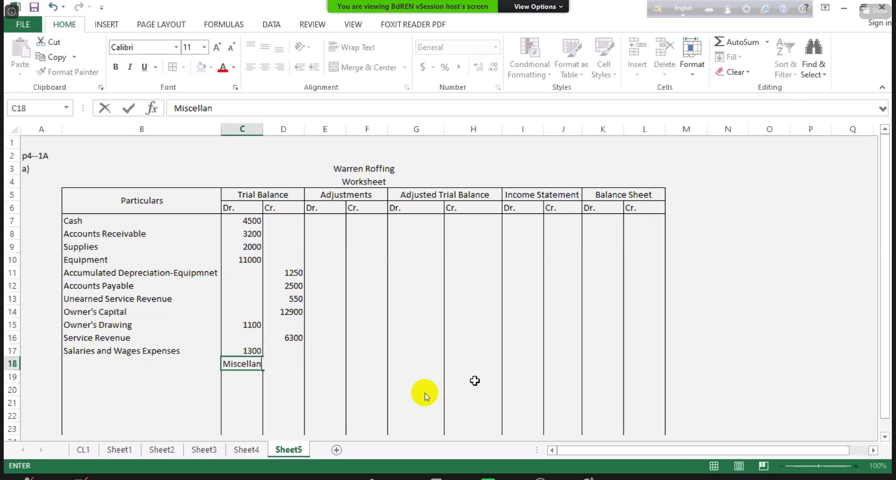
{"action": "type", "text": "ous"}
{"action": "key", "text": "BackSpace"}
{"action": "key", "text": "BackSpace"}
{"action": "key", "text": "BackSpace"}
{"action": "key", "text": "BackSpace"}
{"action": "key", "text": "BackSpace"}
{"action": "key", "text": "BackSpace"}
{"action": "key", "text": "BackSpace"}
{"action": "key", "text": "BackSpace"}
{"action": "key", "text": "BackSpace"}
{"action": "key", "text": "BackSpace"}
{"action": "key", "text": "BackSpace"}
{"action": "key", "text": "BackSpace"}
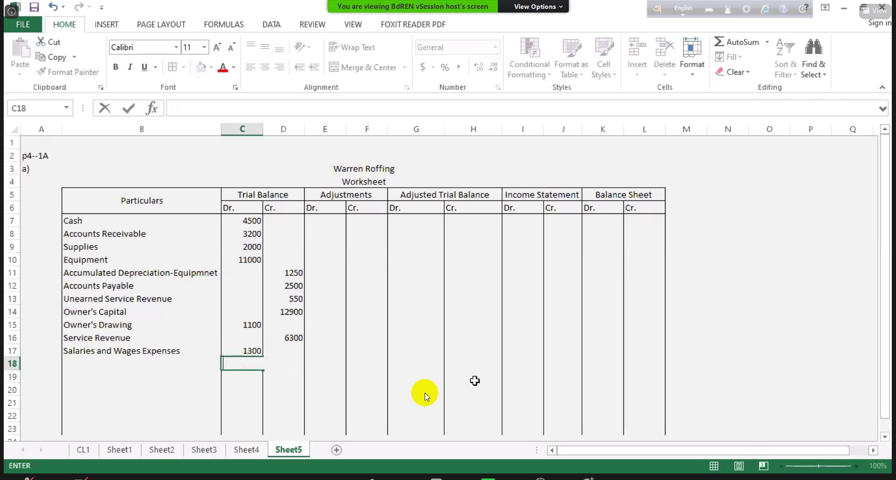
{"action": "key", "text": "Escape"}
Enter Miscellanous Expenses in row 18 with a trial balance debit of 400, checking the amount in the textbook PDF.
{"action": "key", "text": "Left"}
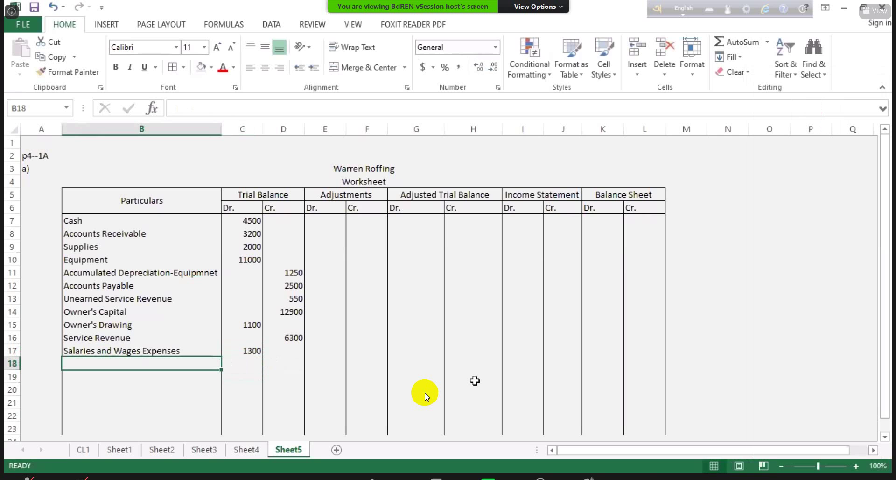
{"action": "type", "text": "Miscellan"}
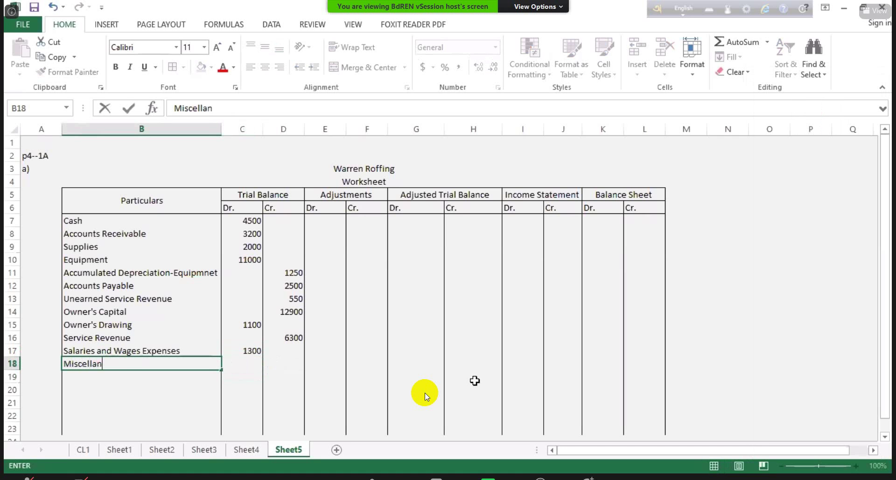
{"action": "type", "text": "ous Expenses"}
{"action": "key", "text": "Tab"}
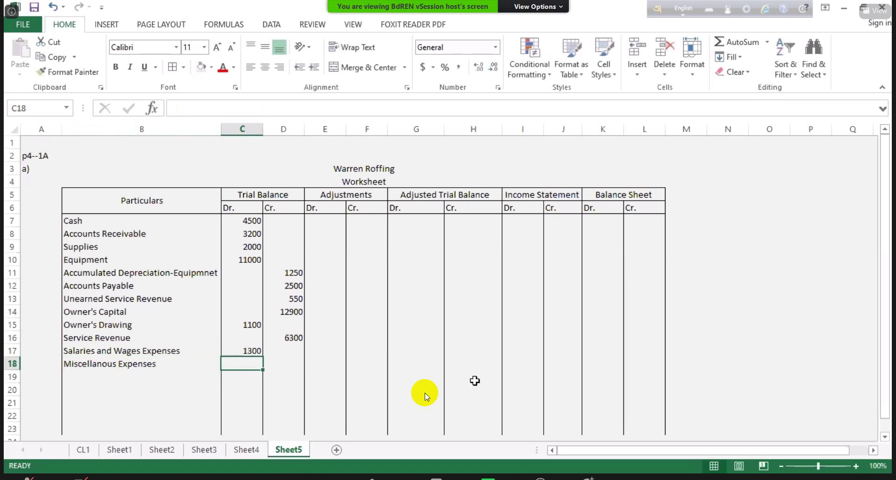
{"action": "type", "text": "4"}
{"action": "key", "text": "BackSpace"}
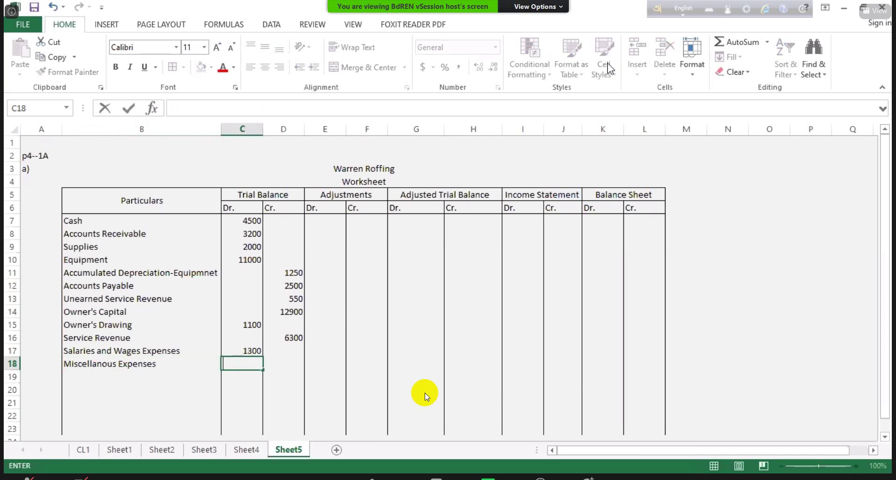
{"action": "key", "text": "alt+Tab"}
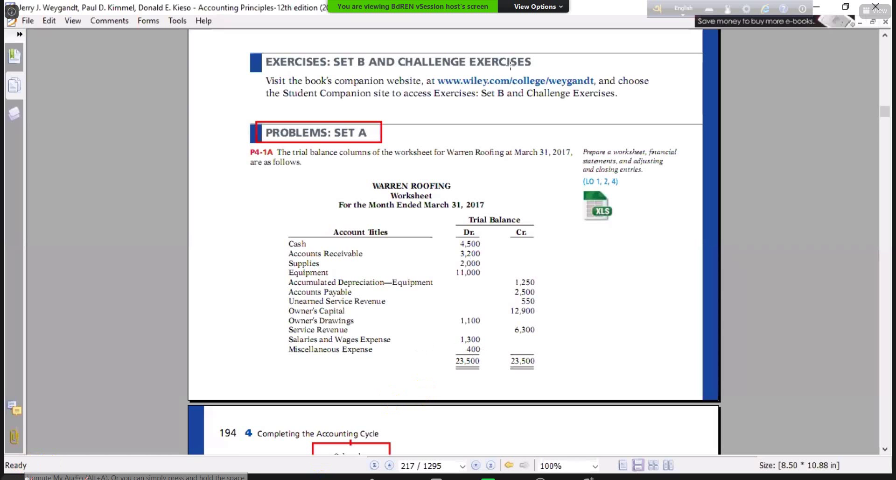
{"action": "key", "text": "alt+Tab"}
{"action": "type", "text": "400"}
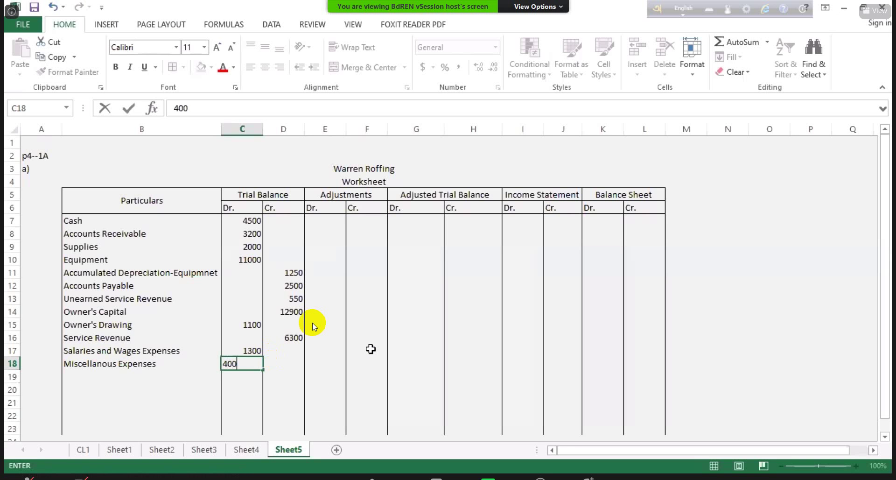
{"action": "key", "text": "Return"}
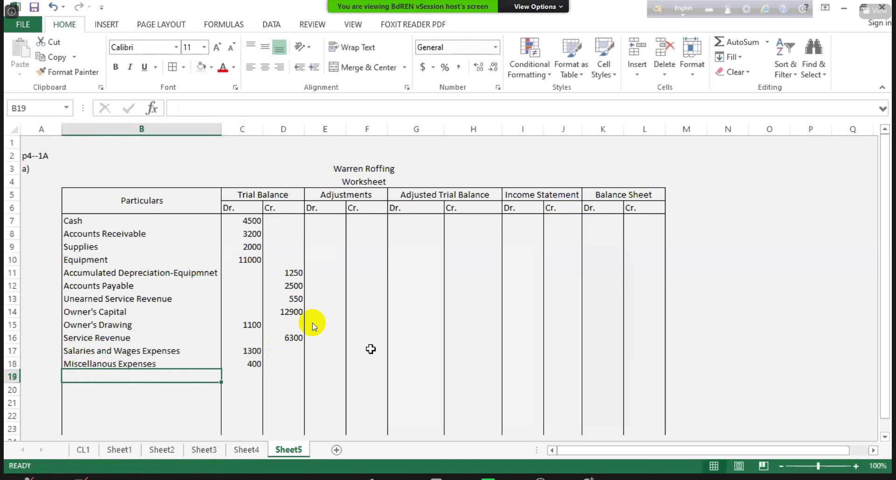
Label row 19 Total, sum C7:C18 in C19 and extend the formula to the trial balance credit column in D19.
{"action": "type", "text": "Total"}
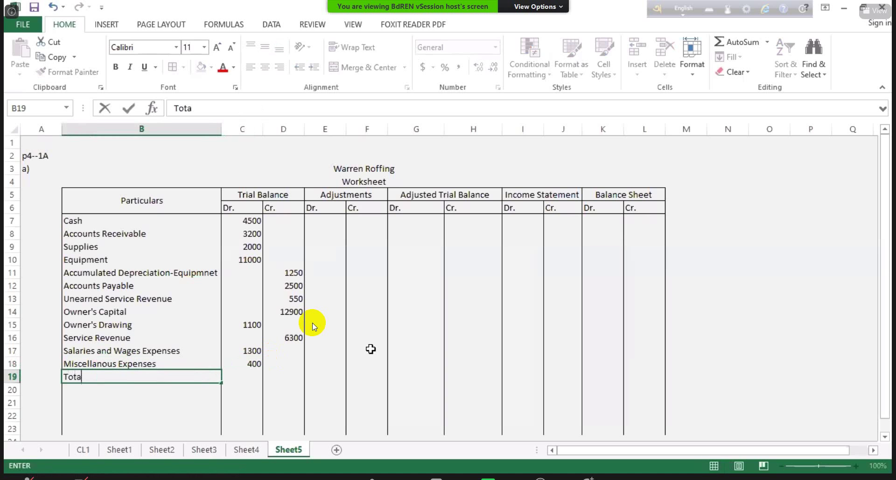
{"action": "key", "text": "Tab"}
{"action": "key", "text": "Tab"}
{"action": "key", "text": "Left"}
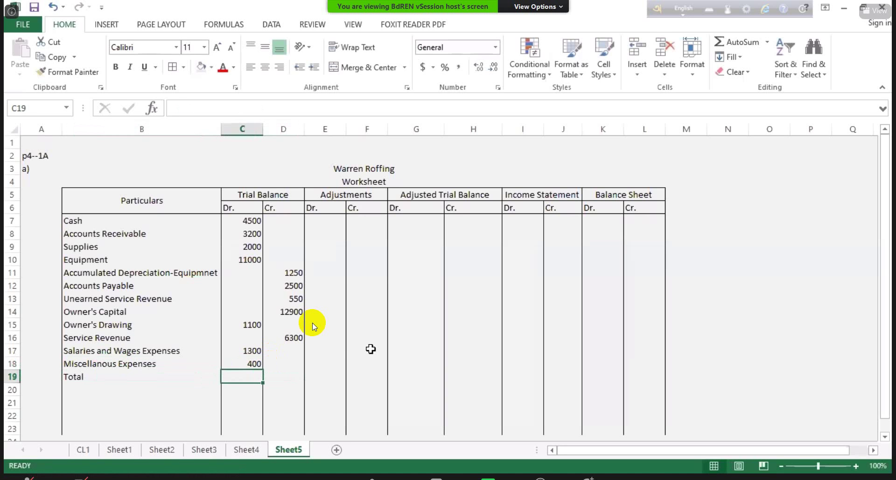
{"action": "type", "text": "=sum("}
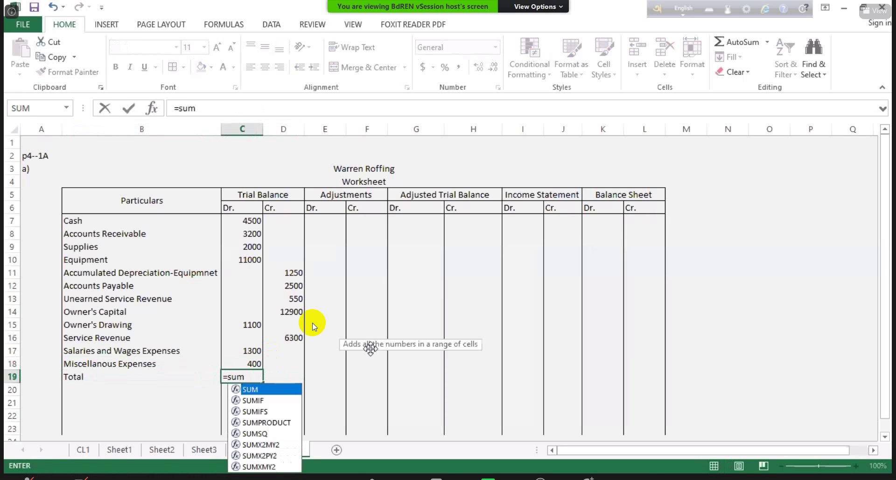
{"action": "key", "text": "Up"}
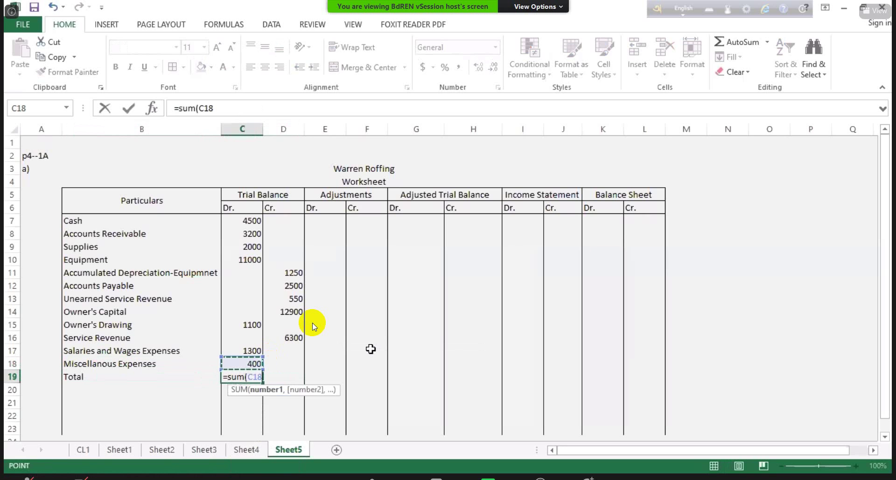
{"action": "key", "text": "shift+Up"}
{"action": "key", "text": "shift+Up"}
{"action": "key", "text": "shift+Up"}
{"action": "key", "text": "shift+Up"}
{"action": "key", "text": "shift+Up"}
{"action": "key", "text": "shift+Up"}
{"action": "key", "text": "shift+Up"}
{"action": "key", "text": "shift+Up"}
{"action": "key", "text": "shift+Up"}
{"action": "key", "text": "shift+Up"}
{"action": "key", "text": "shift+Up"}
{"action": "key", "text": "Return"}
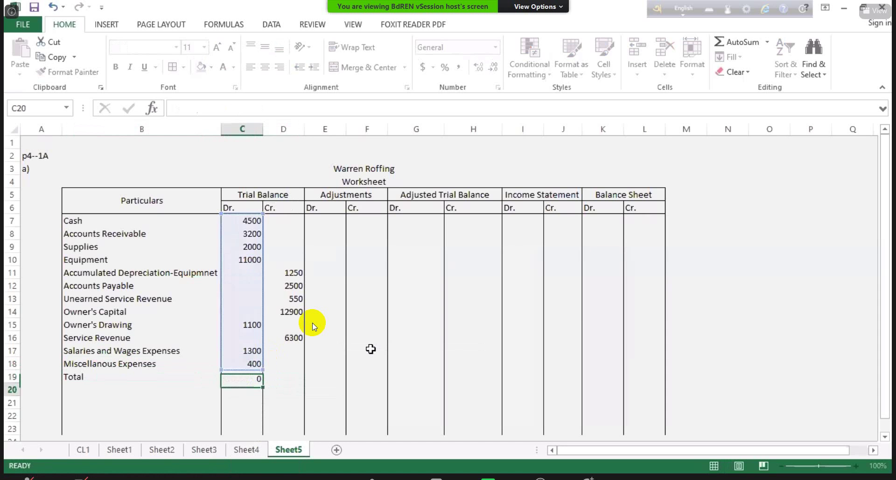
{"action": "key", "text": "Up"}
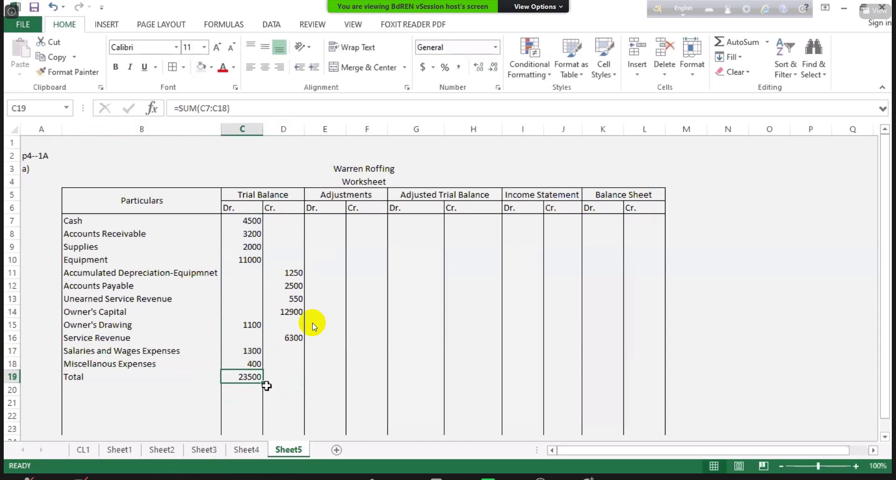
{"action": "left_click_drag", "start_coordinate": [263, 383], "coordinate": [296, 379]}
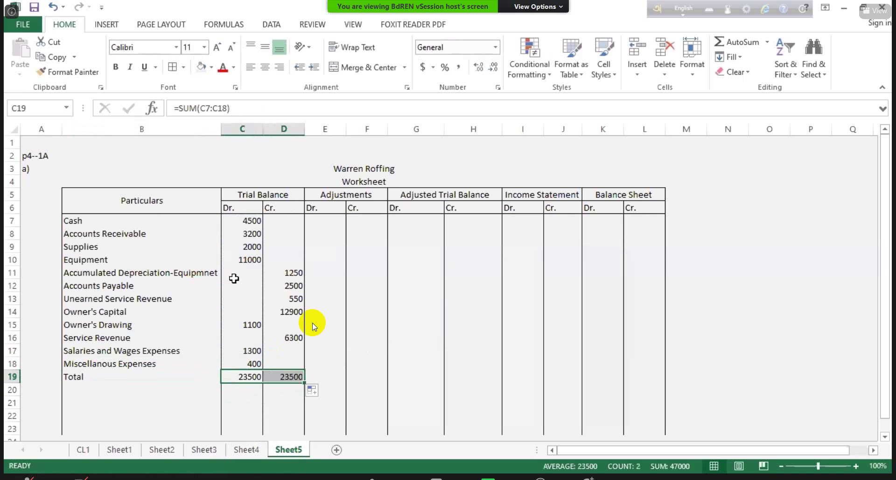
Apply a top and double bottom border to the trial balance totals in C19:D19.
{"action": "left_click", "coordinate": [183, 66]}
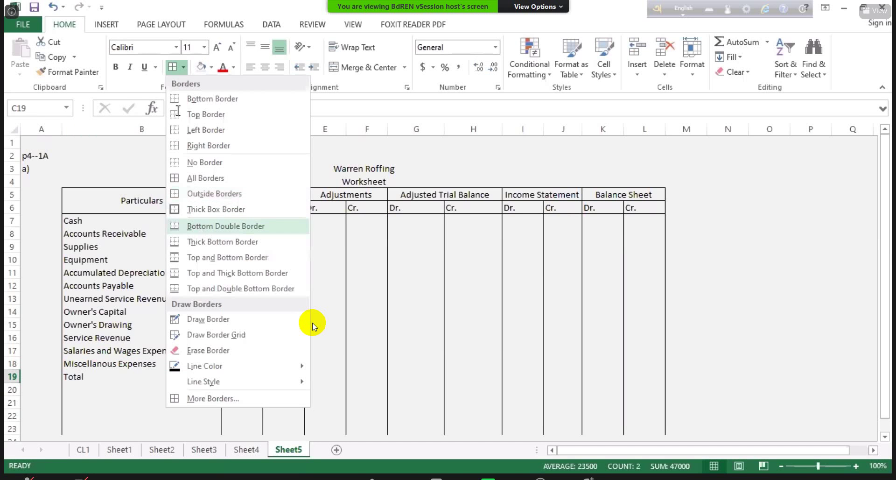
{"action": "left_click", "coordinate": [198, 227]}
{"action": "left_click", "coordinate": [184, 69]}
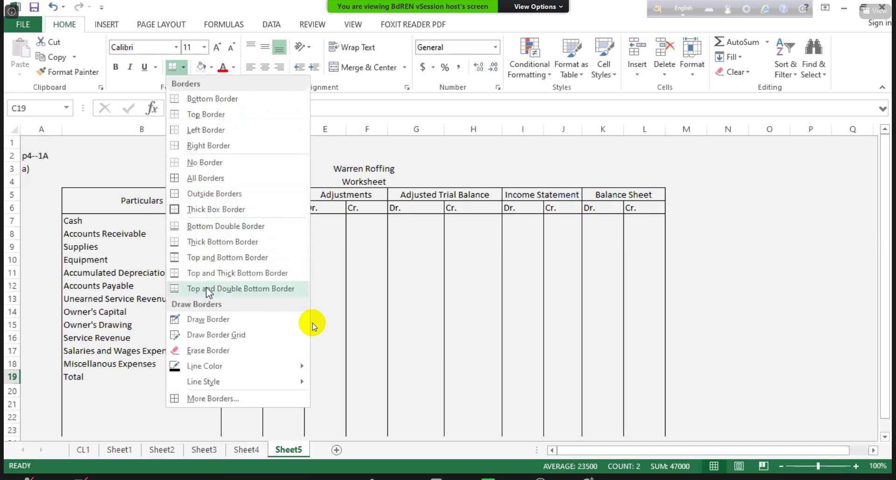
{"action": "left_click", "coordinate": [366, 311]}
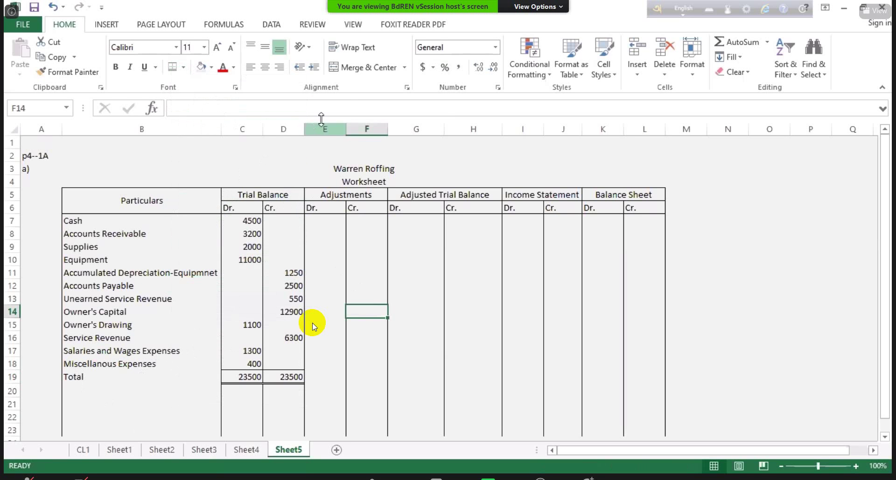
Switch to the textbook PDF's adjustment data and draw boxes around the 2,000 Supplies balance and the $480 supplies count.
{"action": "left_click", "coordinate": [341, 194]}
{"action": "left_click", "coordinate": [316, 217]}
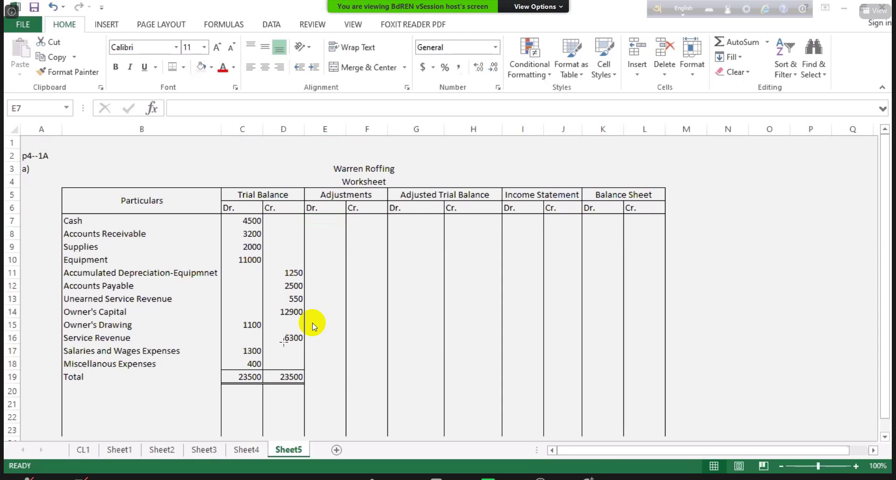
{"action": "key", "text": "alt+Tab"}
{"action": "scroll", "coordinate": [311, 326], "scroll_direction": "down", "scroll_amount": 5}
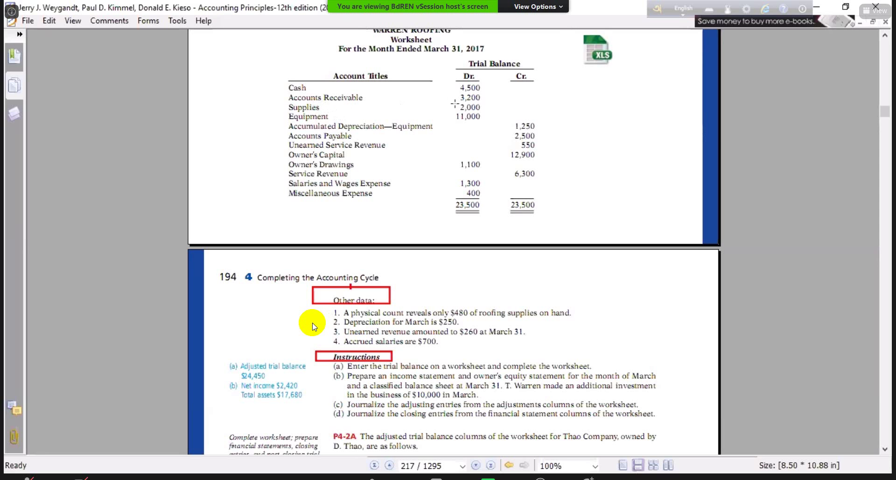
{"action": "left_click_drag", "start_coordinate": [455, 101], "coordinate": [486, 111]}
{"action": "left_click_drag", "start_coordinate": [450, 301], "coordinate": [469, 319]}
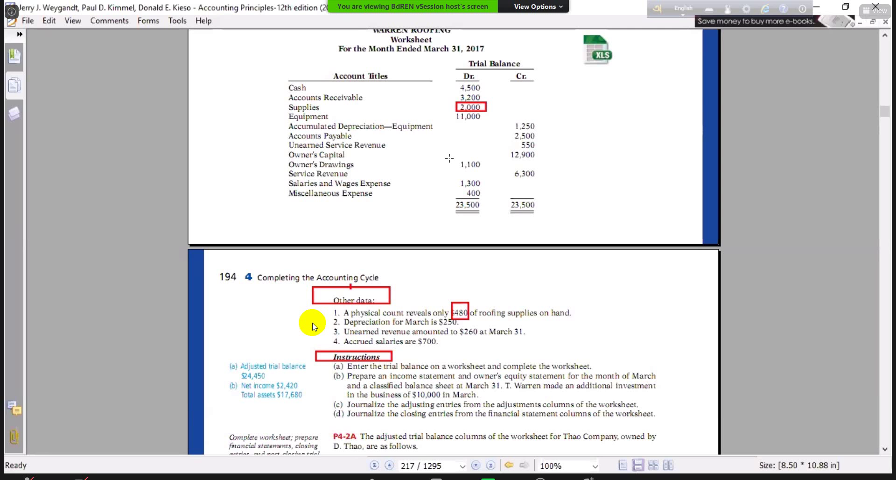
Switch back to Excel and review the account titles in B7:B18 for a supplies expense account.
{"action": "key", "text": "alt+Tab"}
{"action": "left_click", "coordinate": [114, 393]}
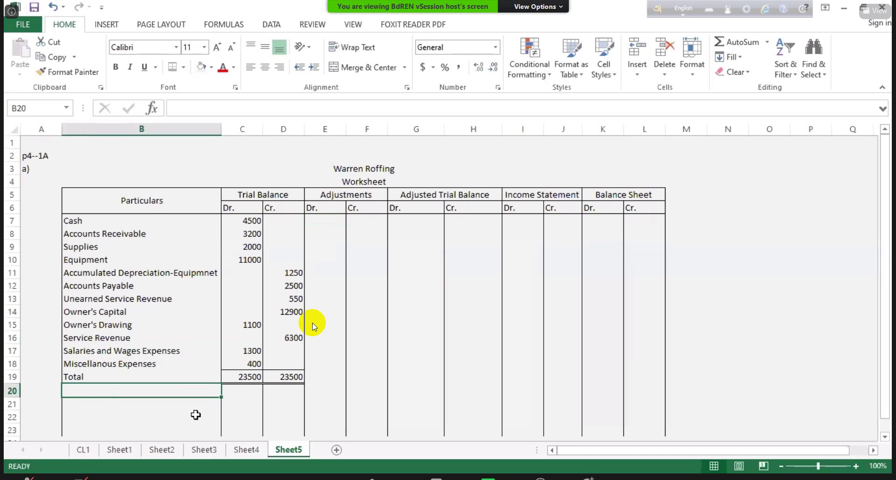
{"action": "key", "text": "Up"}
{"action": "key", "text": "Up"}
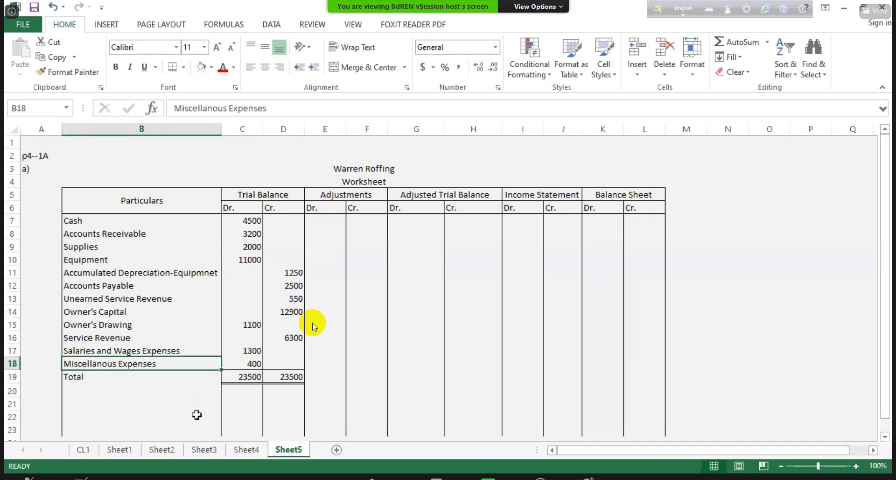
{"action": "key", "text": "shift+Up"}
{"action": "key", "text": "shift+Up"}
{"action": "key", "text": "shift+Up"}
{"action": "key", "text": "shift+Up"}
{"action": "key", "text": "shift+Up"}
{"action": "key", "text": "shift+Up"}
{"action": "key", "text": "shift+Up"}
{"action": "key", "text": "shift+Up"}
{"action": "key", "text": "shift+Up"}
{"action": "key", "text": "shift+Up"}
{"action": "key", "text": "shift+Up"}
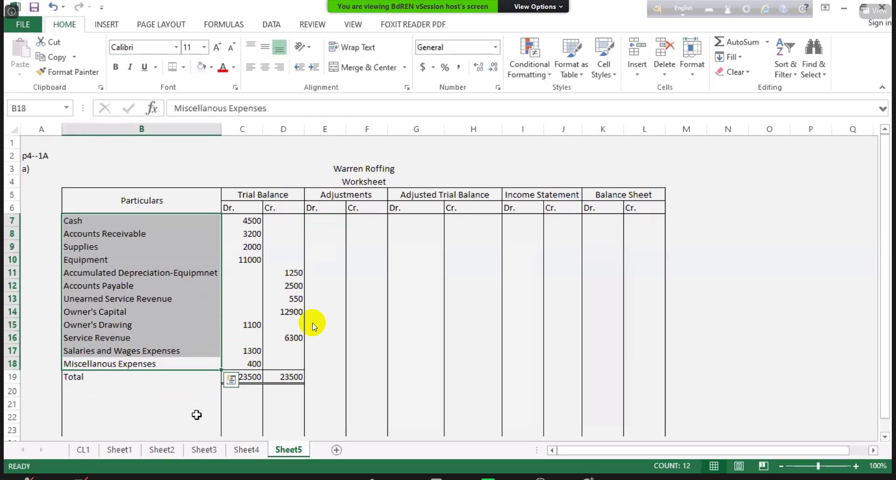
Examine the Supplies account's trial balance entry by selecting B9:D9.
{"action": "key", "text": "Down"}
{"action": "key", "text": "Up"}
{"action": "key", "text": "Up"}
{"action": "key", "text": "Up"}
{"action": "key", "text": "Up"}
{"action": "key", "text": "Up"}
{"action": "key", "text": "Up"}
{"action": "key", "text": "Up"}
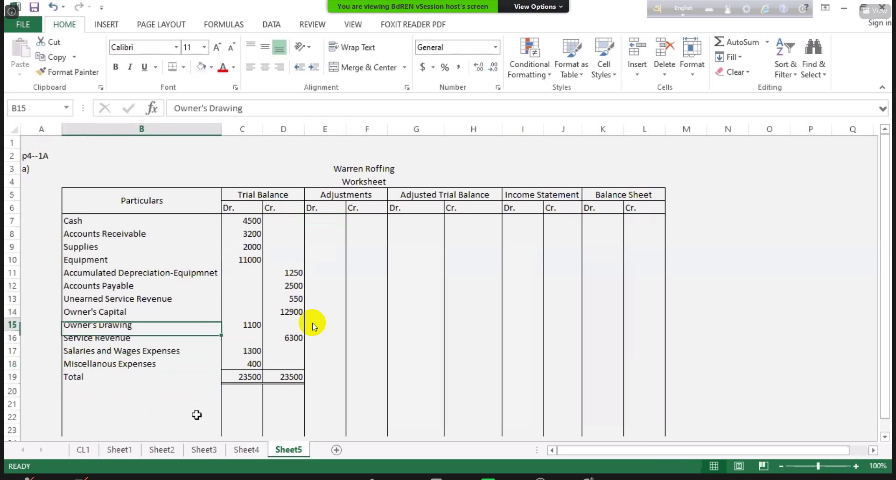
{"action": "key", "text": "Up"}
{"action": "key", "text": "Up"}
{"action": "key", "text": "shift+Right"}
{"action": "key", "text": "shift+Right"}
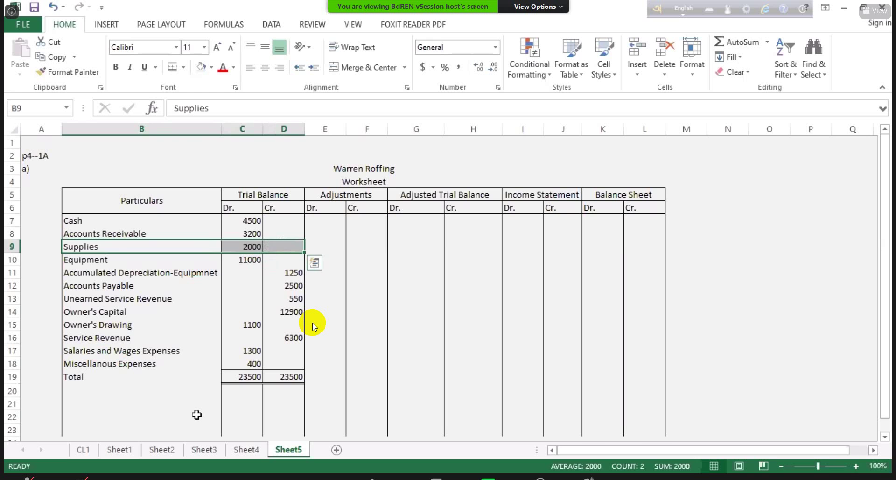
Add Supplies Expenses in row 20 below the totals with an adjustments debit of 1520.
{"action": "key", "text": "Down"}
{"action": "key", "text": "Down"}
{"action": "key", "text": "Down"}
{"action": "key", "text": "Down"}
{"action": "key", "text": "Down"}
{"action": "key", "text": "Down"}
{"action": "key", "text": "Down"}
{"action": "key", "text": "Down"}
{"action": "key", "text": "Down"}
{"action": "key", "text": "Down"}
{"action": "key", "text": "Down"}
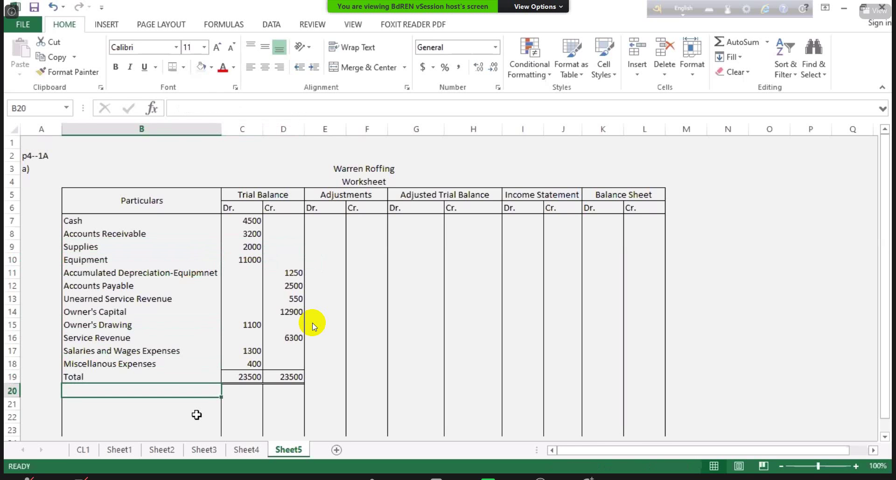
{"action": "type", "text": "Suppie"}
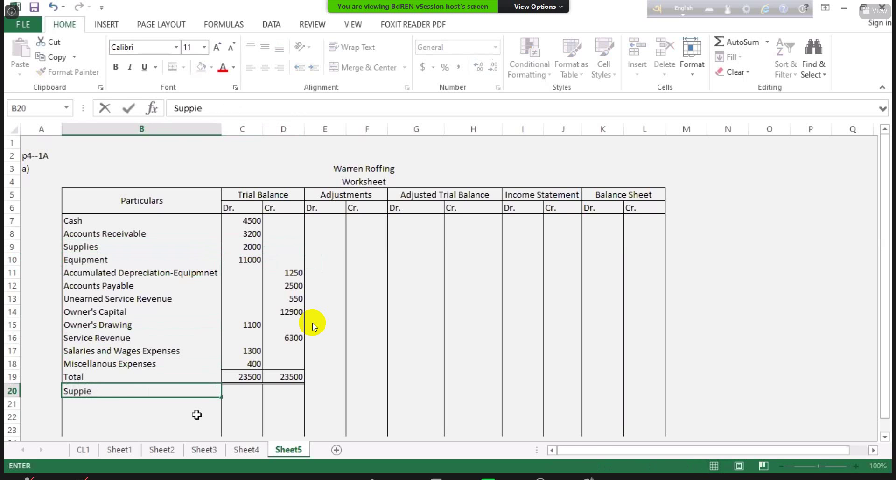
{"action": "key", "text": "BackSpace"}
{"action": "key", "text": "BackSpace"}
{"action": "type", "text": "o"}
{"action": "key", "text": "BackSpace"}
{"action": "type", "text": "lies Expenses"}
{"action": "key", "text": "Tab"}
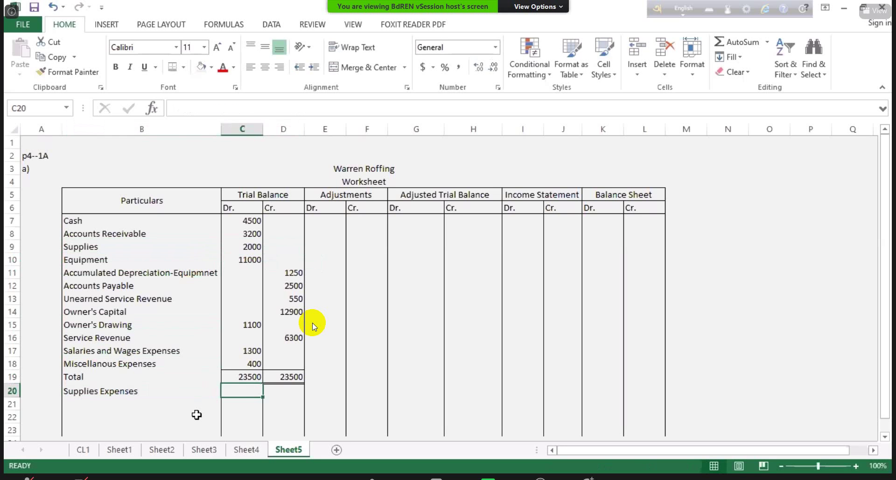
{"action": "key", "text": "Tab"}
{"action": "key", "text": "Tab"}
{"action": "type", "text": "1520"}
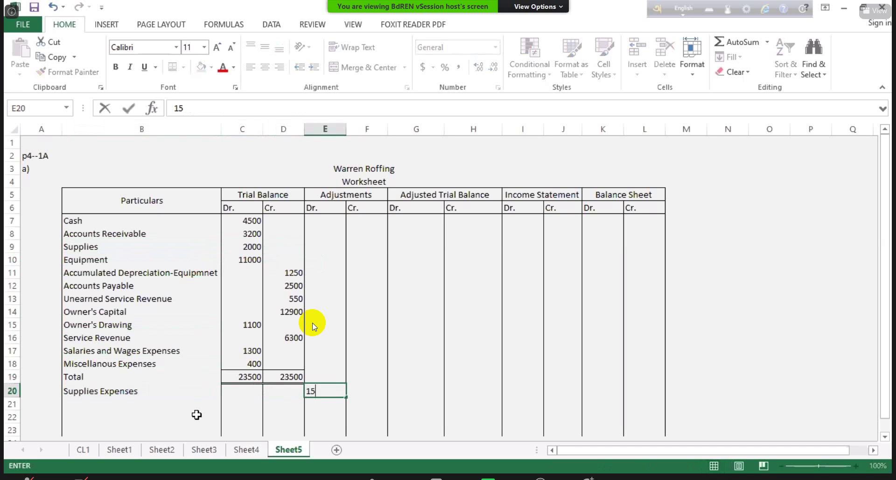
Enter an adjustments credit of 1520 for Supplies in F9.
{"action": "key", "text": "Up"}
{"action": "key", "text": "Up"}
{"action": "key", "text": "Up"}
{"action": "key", "text": "Up"}
{"action": "key", "text": "Up"}
{"action": "key", "text": "Up"}
{"action": "key", "text": "Up"}
{"action": "key", "text": "Up"}
{"action": "key", "text": "Up"}
{"action": "key", "text": "Up"}
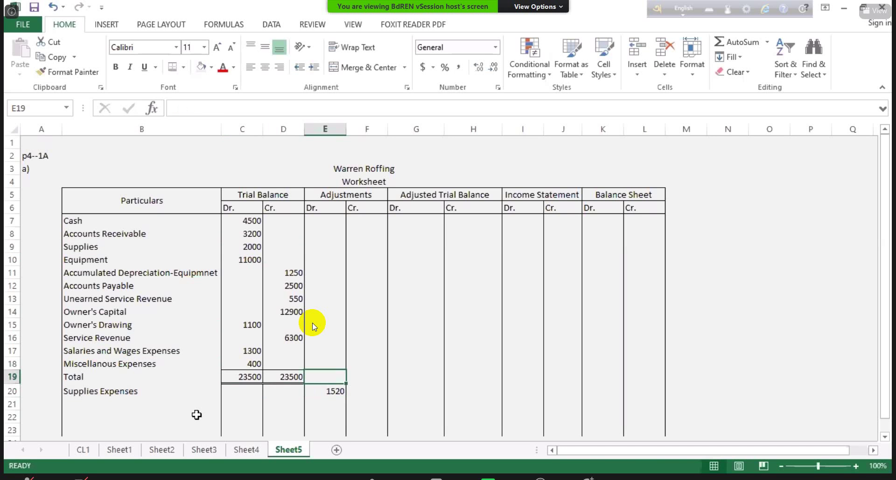
{"action": "key", "text": "Left"}
{"action": "key", "text": "Left"}
{"action": "key", "text": "Up"}
{"action": "key", "text": "Left"}
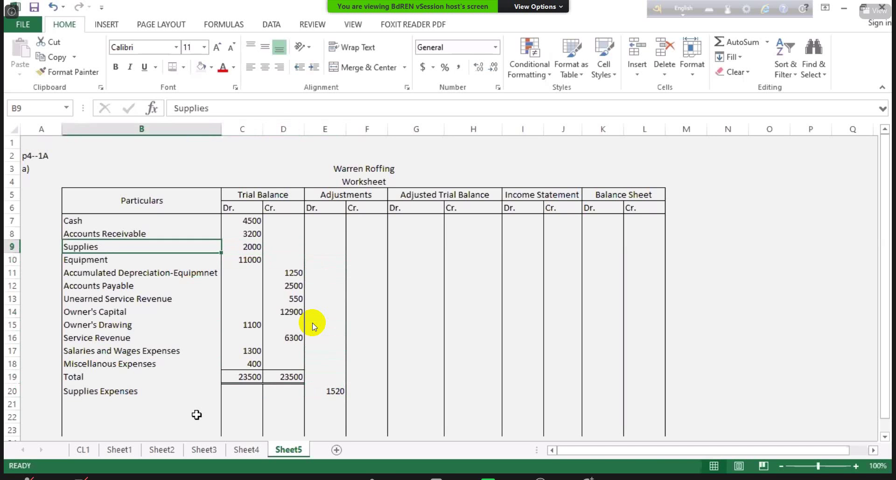
{"action": "key", "text": "Right"}
{"action": "key", "text": "Right"}
{"action": "key", "text": "Right"}
{"action": "key", "text": "Right"}
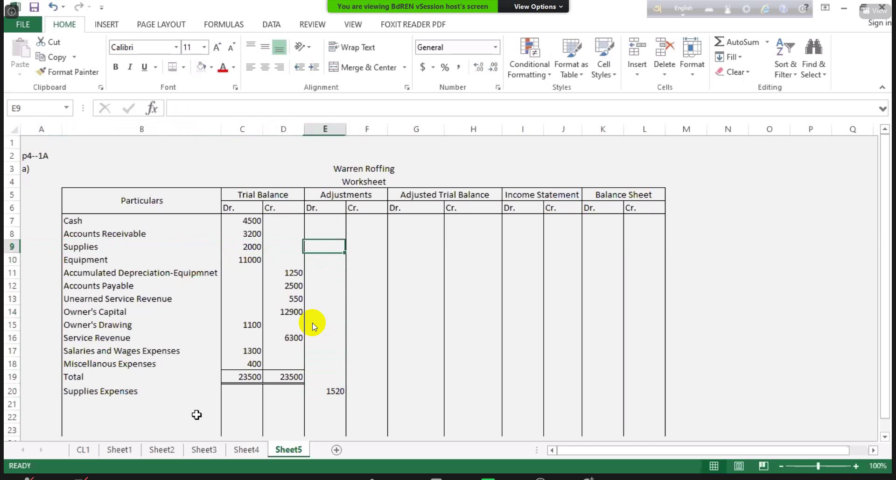
{"action": "type", "text": "1520"}
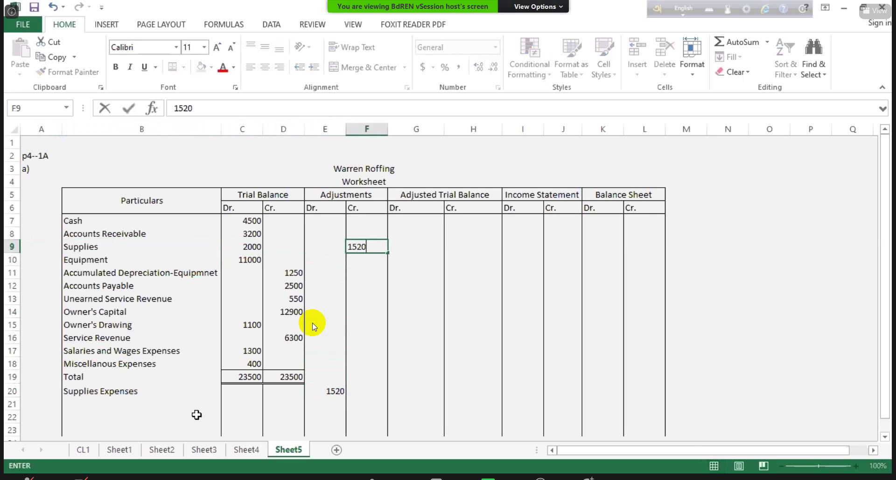
Fill the matching supplies adjustment amounts in F9 and E20 with a light blue colour.
{"action": "key", "text": "Return"}
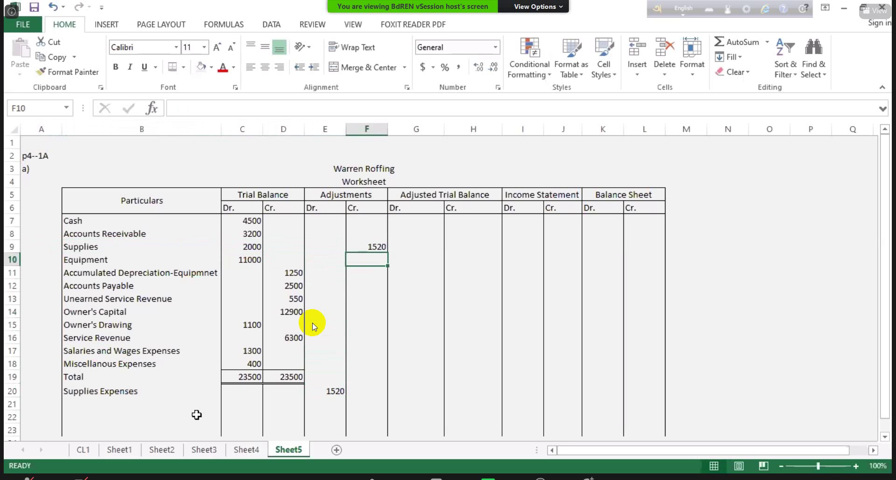
{"action": "key", "text": "Up"}
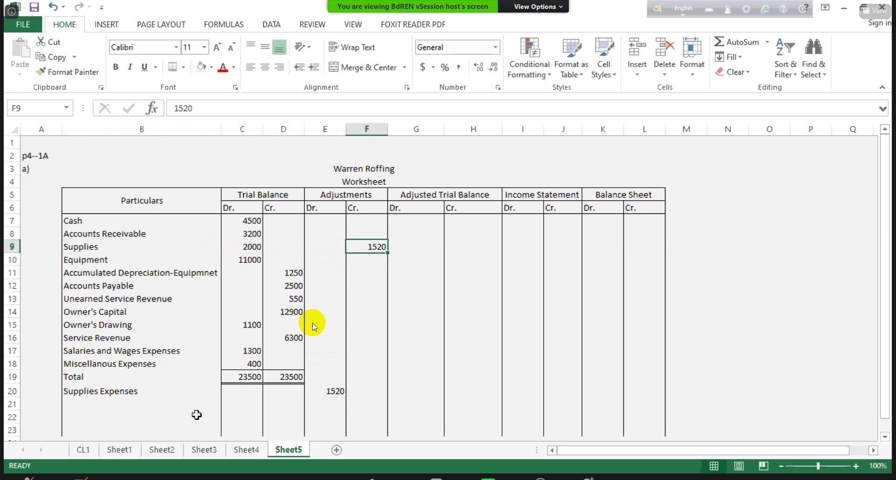
{"action": "left_click", "coordinate": [335, 390], "text": "shift"}
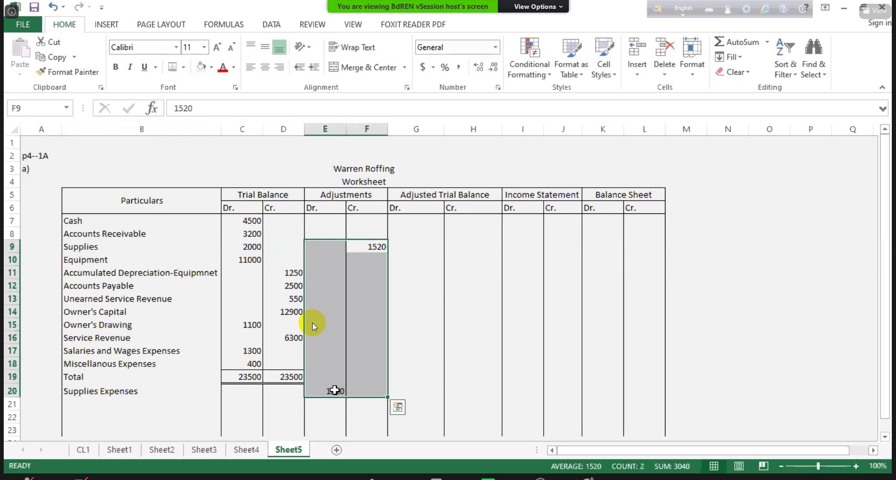
{"action": "left_click", "coordinate": [332, 390]}
{"action": "left_click", "coordinate": [367, 246], "text": "ctrl"}
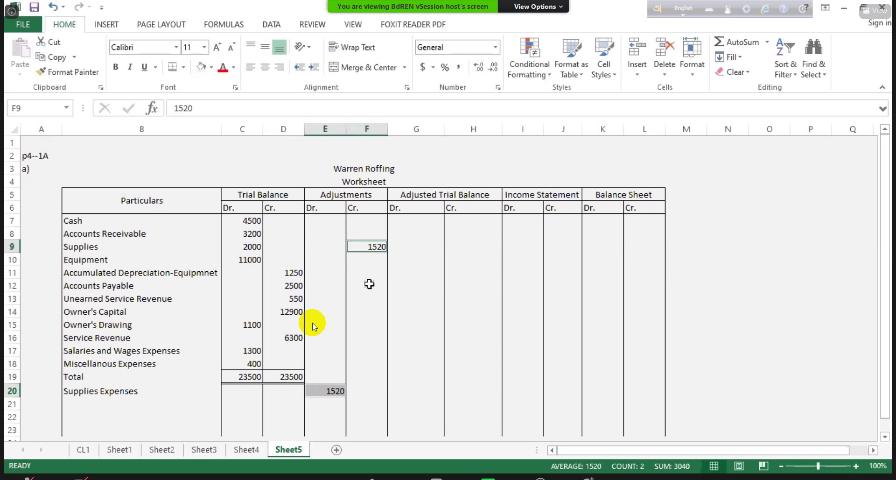
{"action": "left_click", "coordinate": [212, 68]}
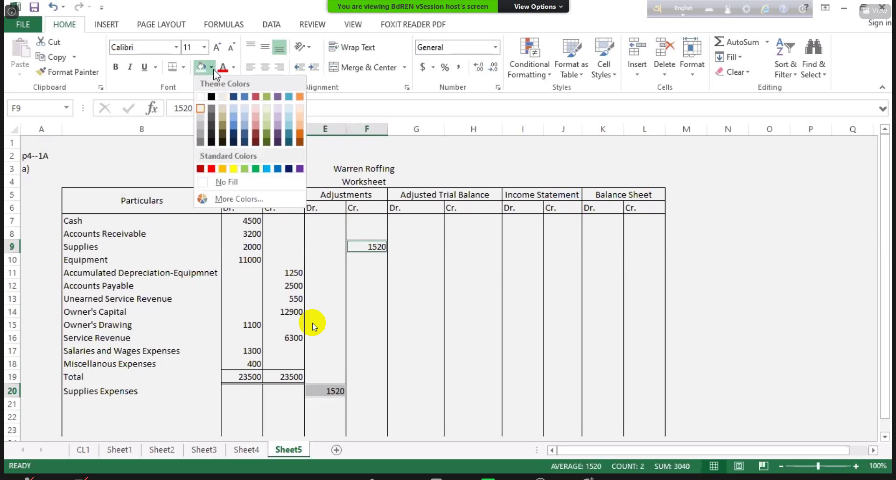
{"action": "left_click", "coordinate": [229, 111]}
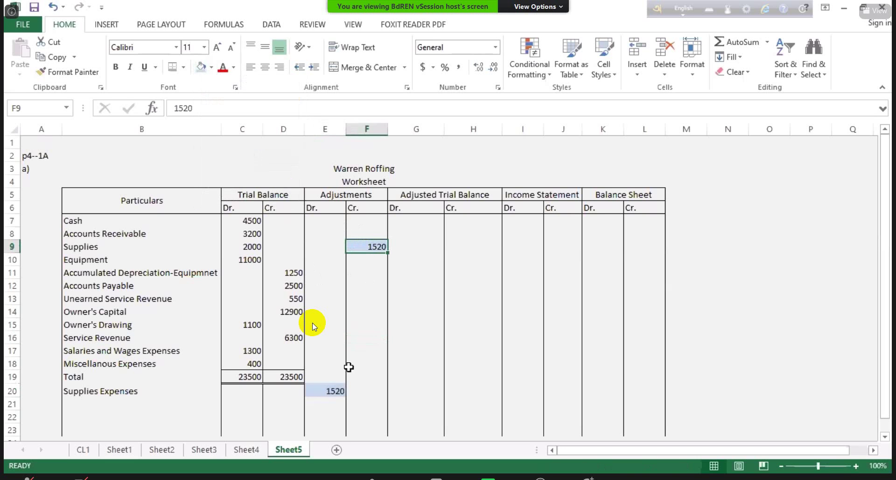
Review the supplies adjustment by selecting the Supplies row B9:F9 and the Supplies Expenses row B20:E20.
{"action": "left_click", "coordinate": [338, 388]}
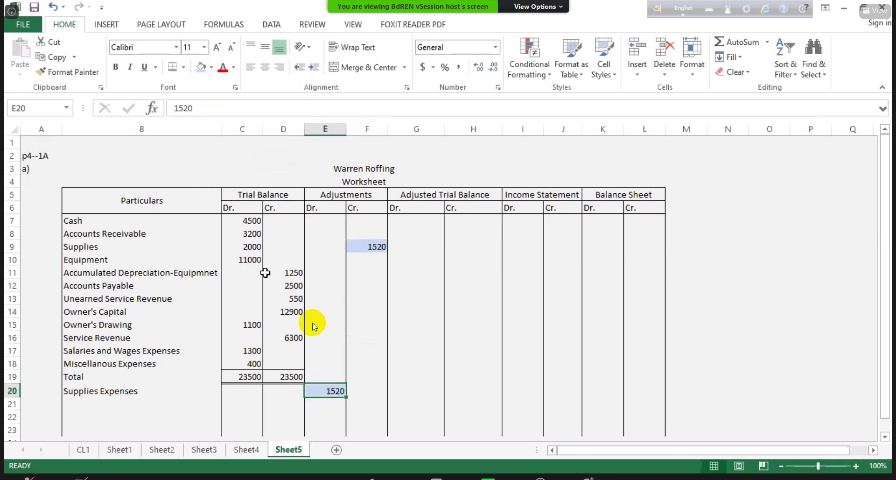
{"action": "left_click_drag", "start_coordinate": [113, 247], "coordinate": [350, 248]}
{"action": "left_click", "coordinate": [318, 392]}
{"action": "left_click_drag", "start_coordinate": [317, 392], "coordinate": [88, 391]}
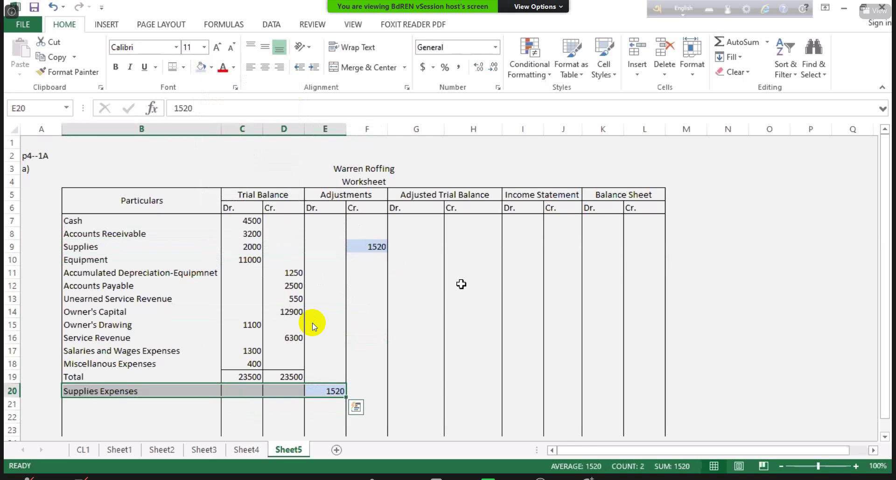
{"action": "left_click", "coordinate": [461, 284]}
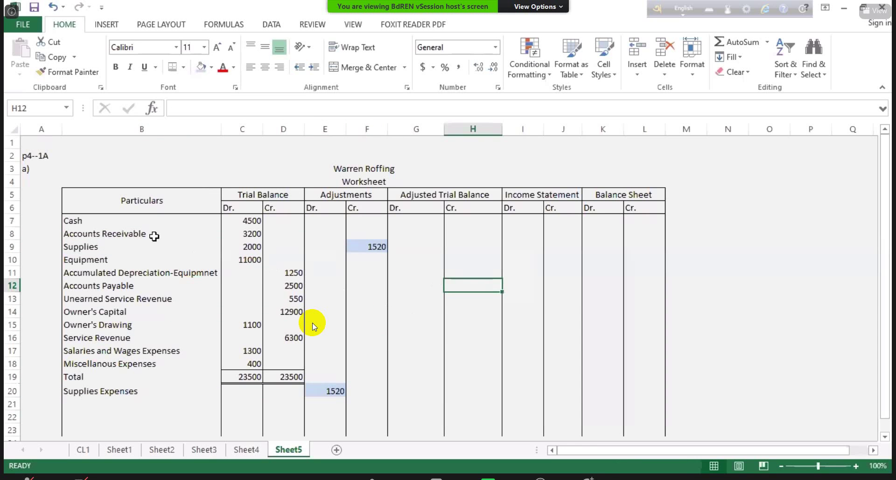
Add a bottom border to the Cash row across B7:L7.
{"action": "left_click", "coordinate": [82, 219]}
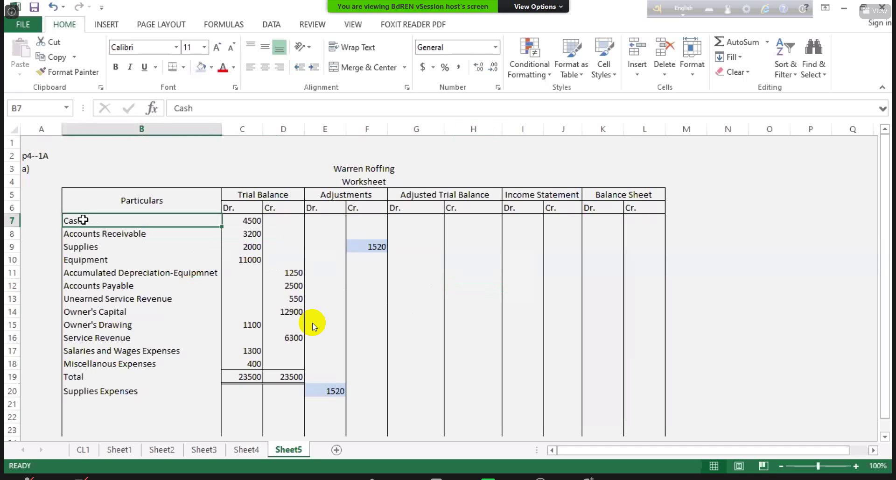
{"action": "left_click_drag", "start_coordinate": [83, 220], "coordinate": [632, 216]}
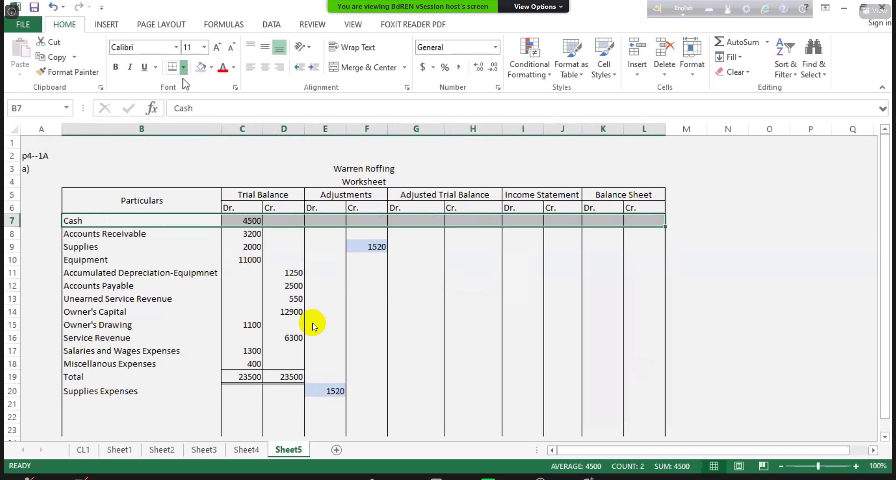
{"action": "left_click", "coordinate": [184, 69]}
{"action": "left_click", "coordinate": [164, 244]}
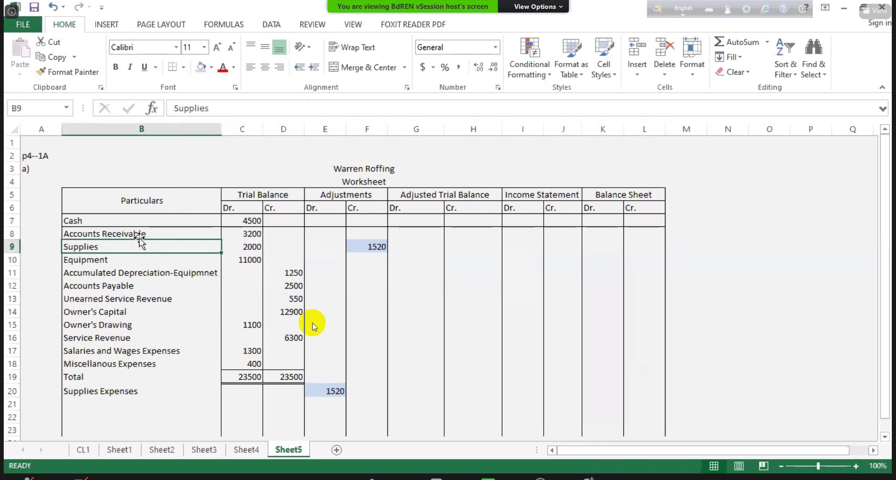
Apply All Borders to the account rows B8:L18 and to the rows B19:L21 below them.
{"action": "left_click_drag", "start_coordinate": [121, 229], "coordinate": [642, 365]}
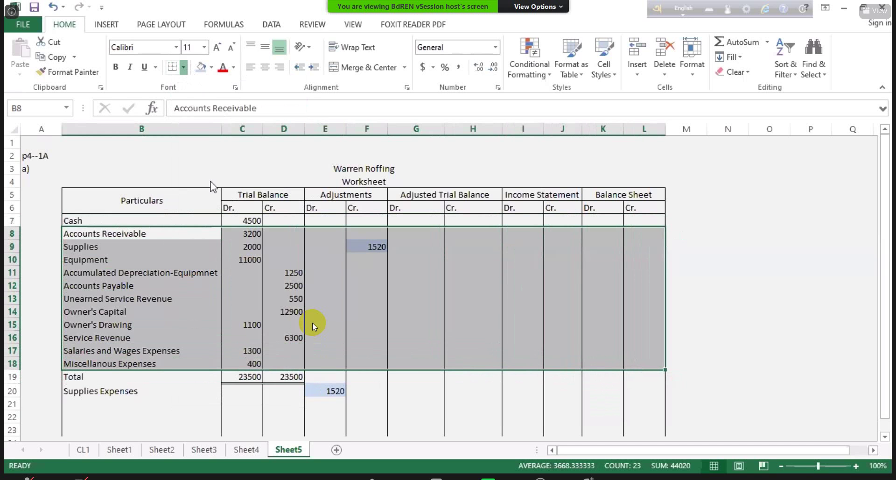
{"action": "left_click", "coordinate": [184, 67]}
{"action": "left_click", "coordinate": [201, 176]}
{"action": "left_click", "coordinate": [472, 438]}
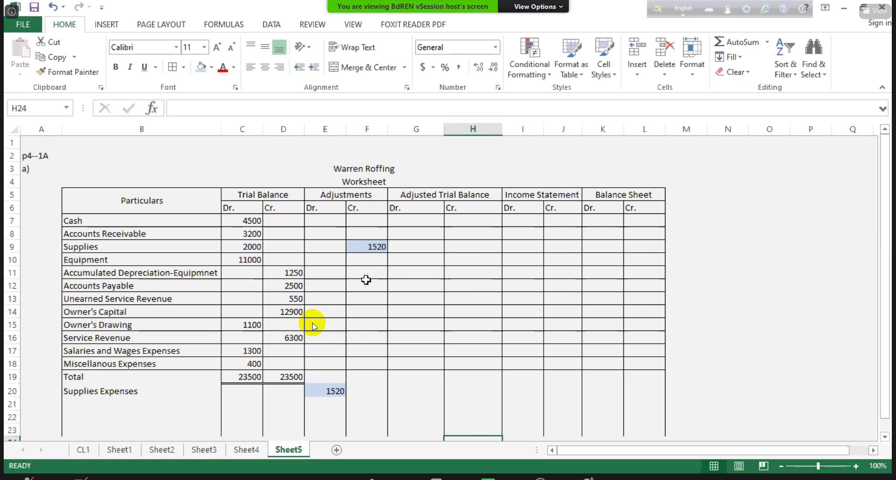
{"action": "mouse_move", "coordinate": [94, 377]}
{"action": "left_mouse_down"}
{"action": "mouse_move", "coordinate": [96, 393]}
{"action": "mouse_move", "coordinate": [239, 401]}
{"action": "mouse_move", "coordinate": [647, 399]}
{"action": "left_mouse_up"}
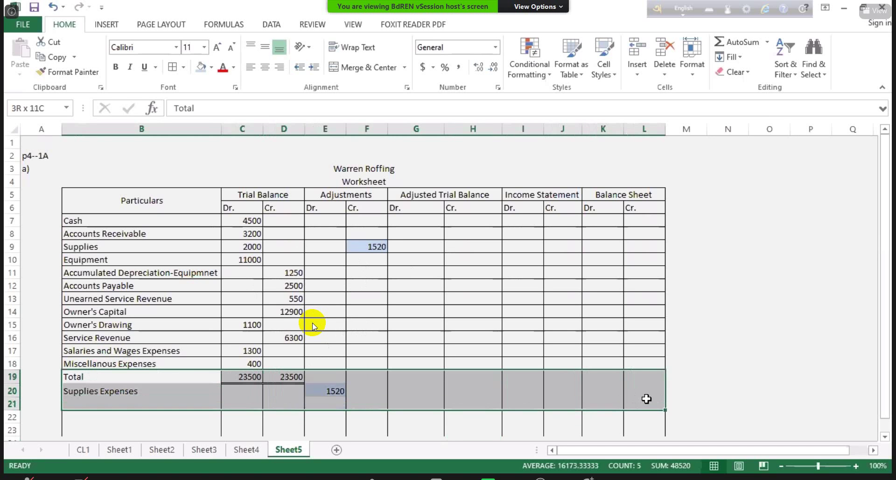
{"action": "left_click", "coordinate": [172, 66]}
{"action": "left_click", "coordinate": [355, 415]}
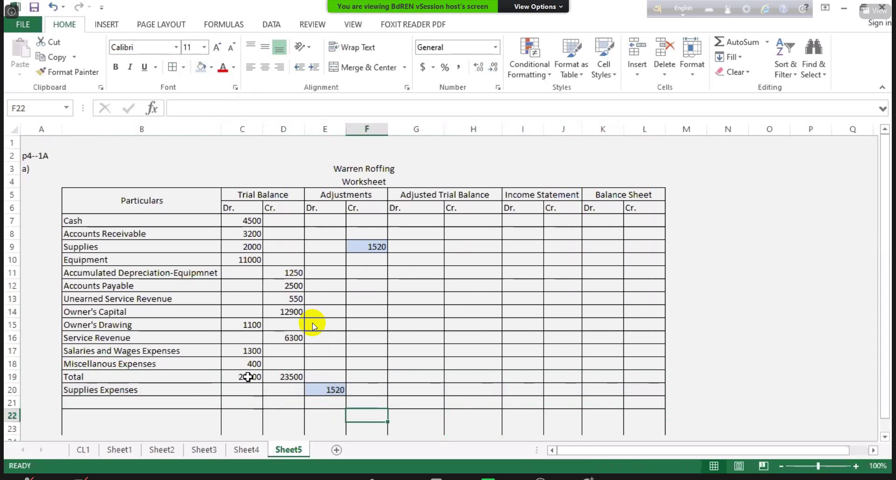
Apply a Bottom Double Border to the trial balance totals in C19:D19.
{"action": "left_click_drag", "start_coordinate": [247, 376], "coordinate": [287, 376]}
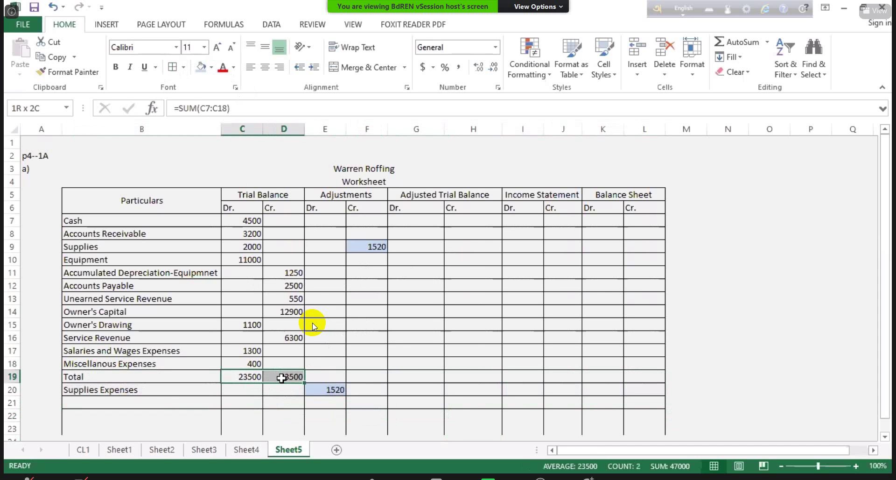
{"action": "left_click", "coordinate": [184, 68]}
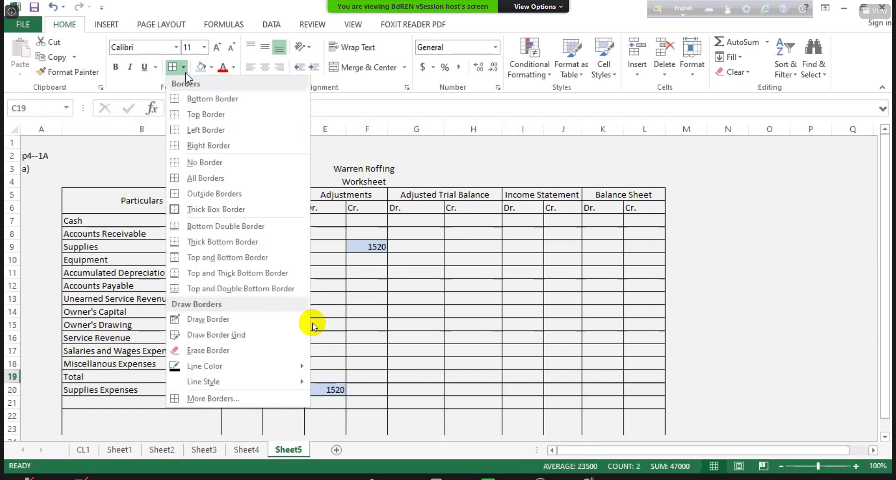
{"action": "left_click", "coordinate": [196, 226]}
{"action": "left_click", "coordinate": [415, 324]}
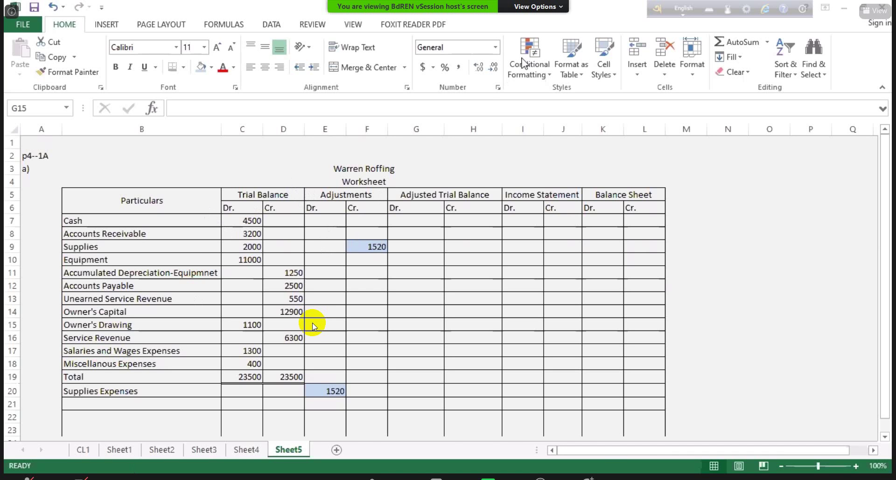
Read the March depreciation item in the textbook PDF, return to Excel and review the account titles in B7:B19.
{"action": "key", "text": "alt+Tab"}
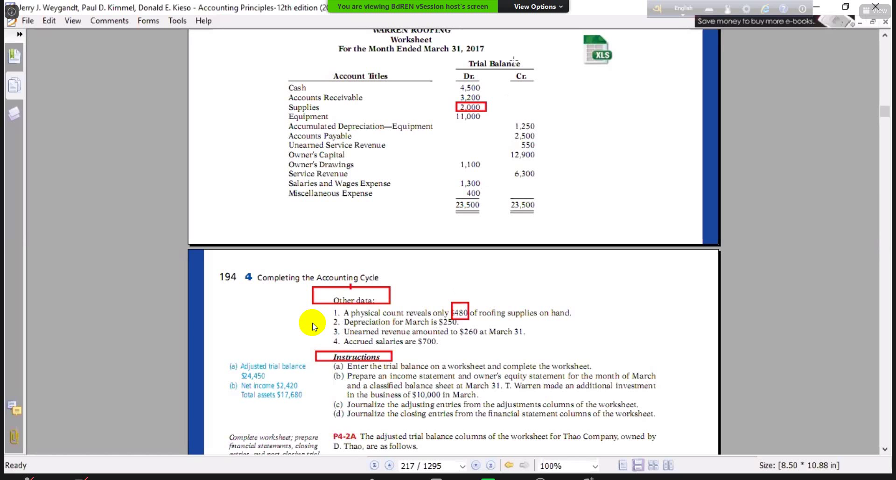
{"action": "key", "text": "alt+Tab"}
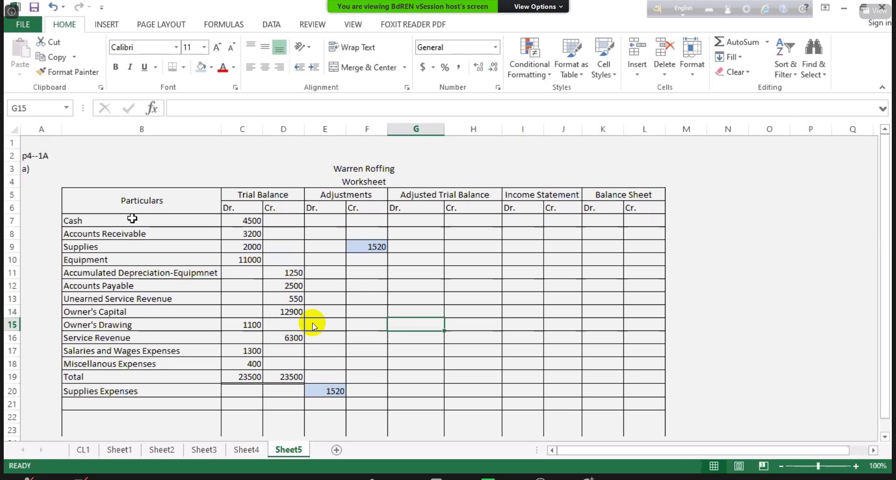
{"action": "left_click_drag", "start_coordinate": [132, 219], "coordinate": [144, 376]}
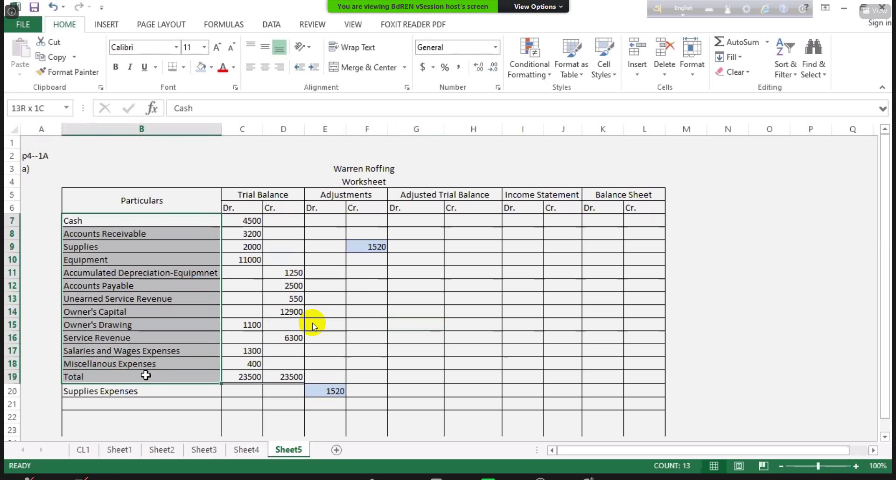
{"action": "left_click", "coordinate": [175, 274]}
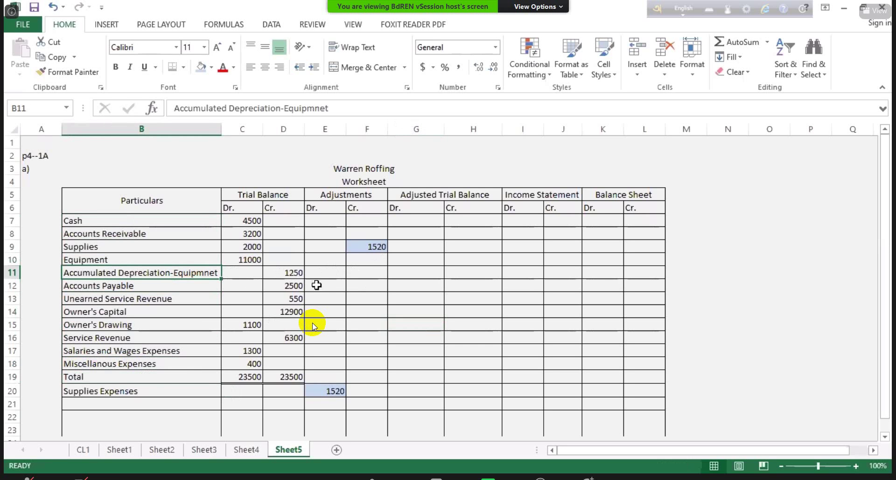
Add Depreciation Expense in B21 with an adjustments debit of 250 in E21.
{"action": "left_click", "coordinate": [135, 404]}
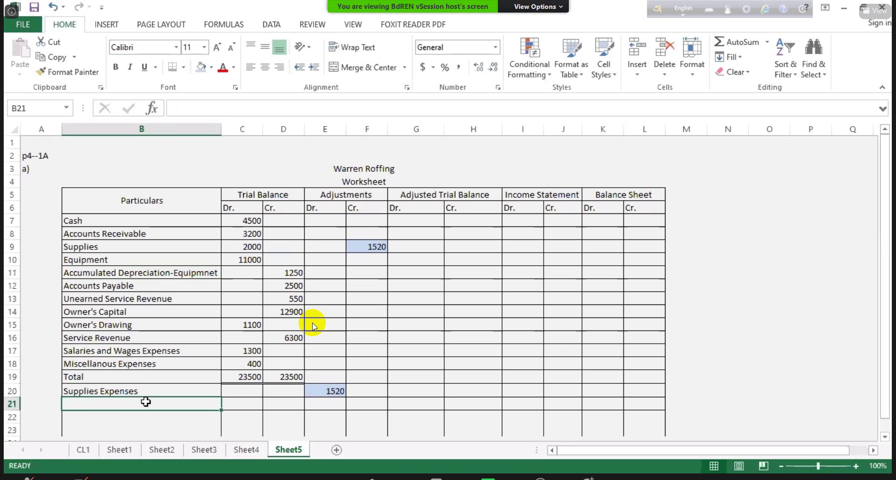
{"action": "type", "text": "D"}
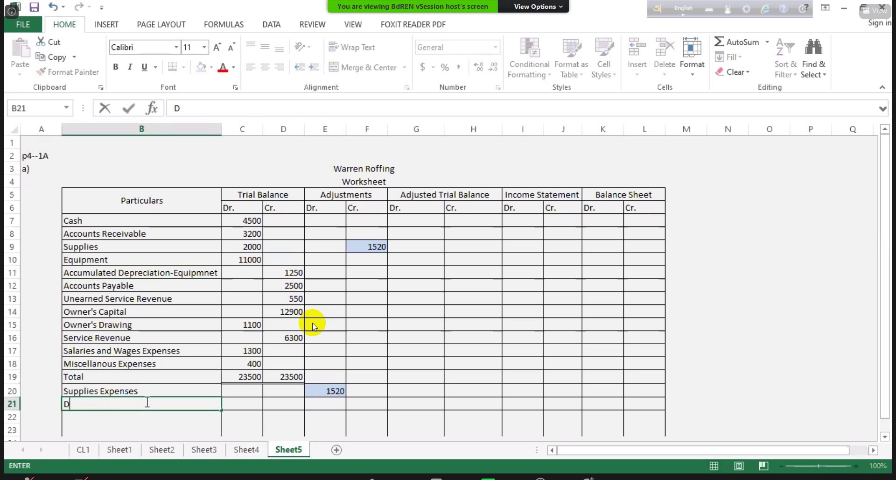
{"action": "type", "text": "epreciation Expes"}
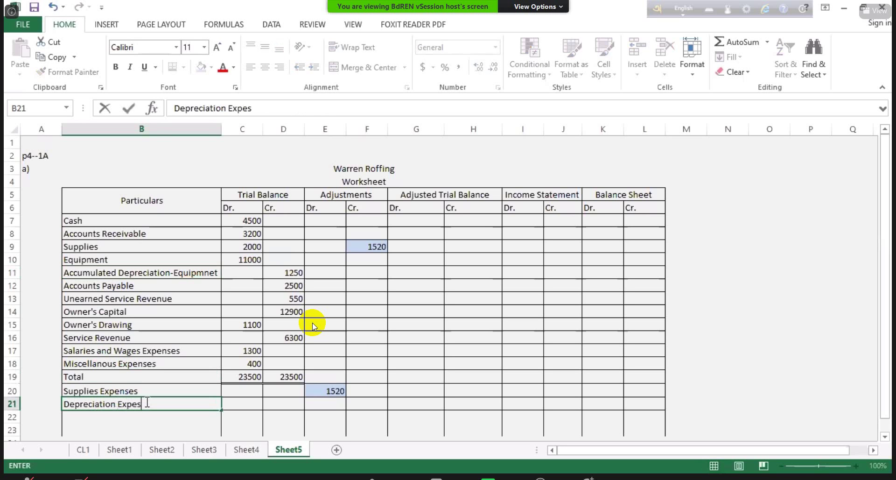
{"action": "key", "text": "BackSpace"}
{"action": "type", "text": "nse"}
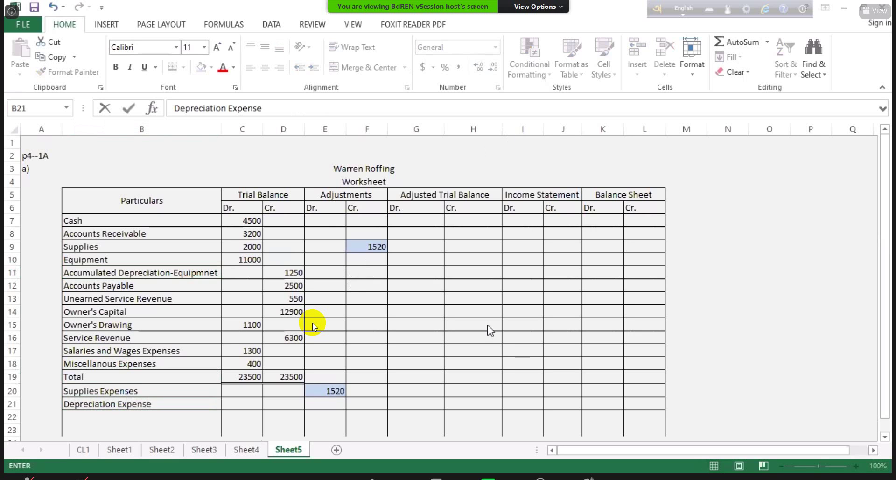
{"action": "left_click", "coordinate": [340, 406]}
{"action": "type", "text": "250"}
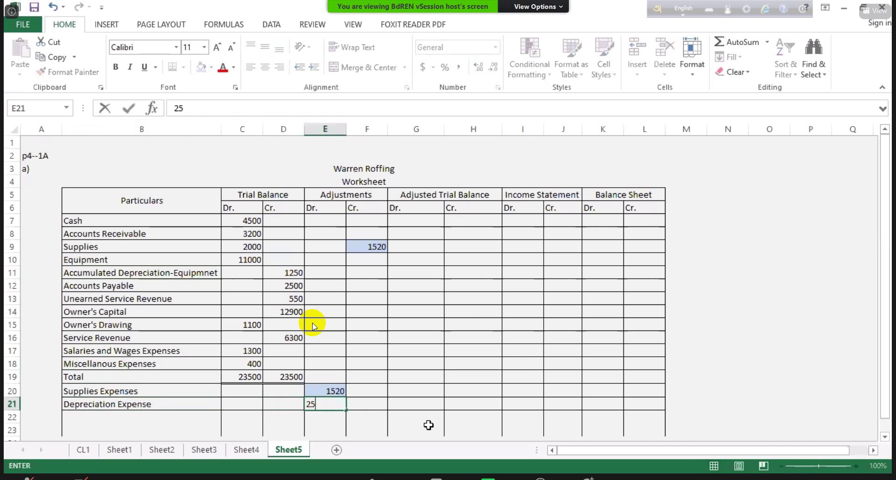
{"action": "key", "text": "Return"}
Enter an adjustments credit of 250 for the equipment's accumulated depreciation in F11.
{"action": "key", "text": "Up"}
{"action": "key", "text": "Up"}
{"action": "key", "text": "Up"}
{"action": "key", "text": "Up"}
{"action": "key", "text": "Up"}
{"action": "key", "text": "Up"}
{"action": "key", "text": "Up"}
{"action": "key", "text": "Up"}
{"action": "key", "text": "Up"}
{"action": "key", "text": "Up"}
{"action": "key", "text": "Up"}
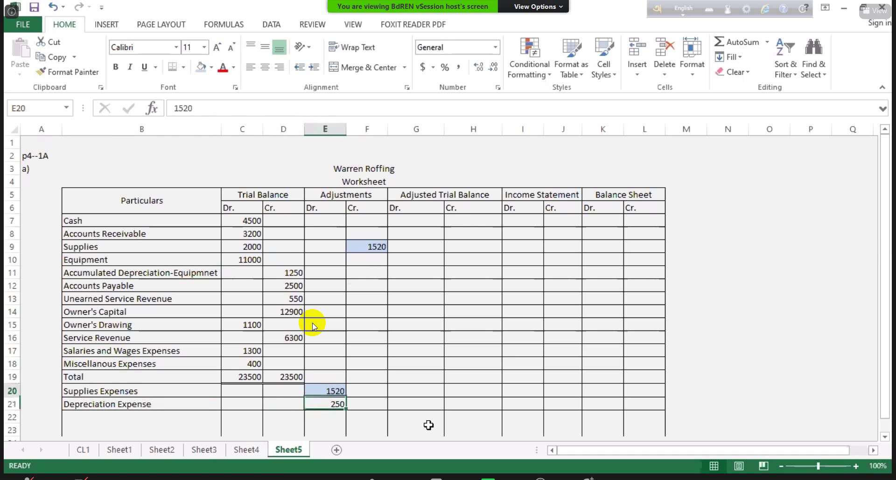
{"action": "key", "text": "Left"}
{"action": "key", "text": "Left"}
{"action": "key", "text": "Left"}
{"action": "key", "text": "Left"}
{"action": "key", "text": "Right"}
{"action": "key", "text": "Right"}
{"action": "key", "text": "Right"}
{"action": "key", "text": "Right"}
{"action": "key", "text": "Right"}
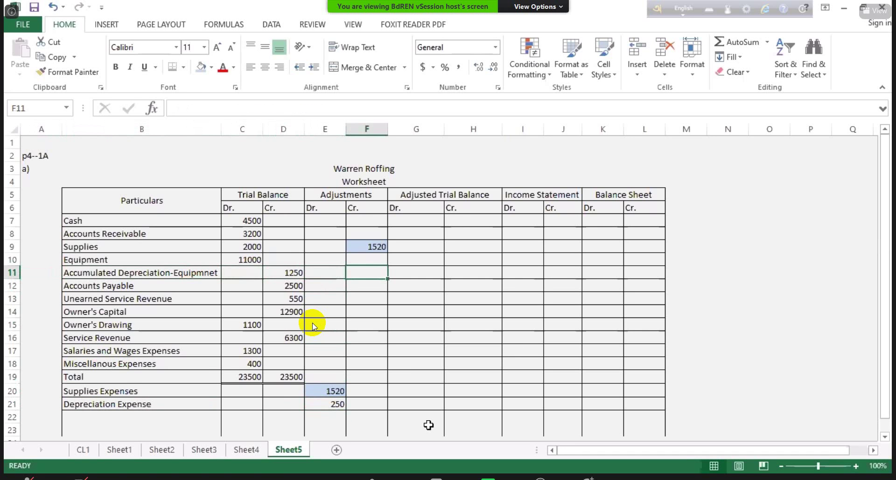
{"action": "type", "text": "250"}
{"action": "key", "text": "Return"}
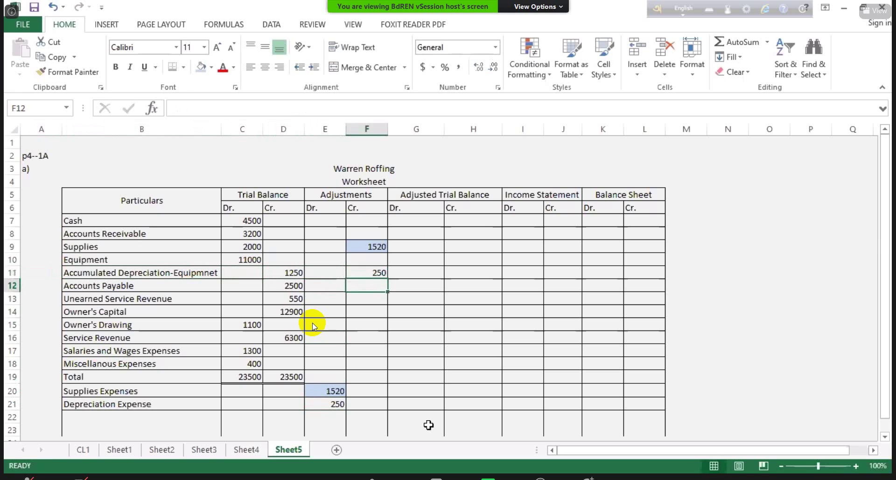
Fill the matching depreciation adjustment amounts in F11 and E21 with a light purple colour.
{"action": "key", "text": "Up"}
{"action": "left_click", "coordinate": [343, 404], "text": "shift"}
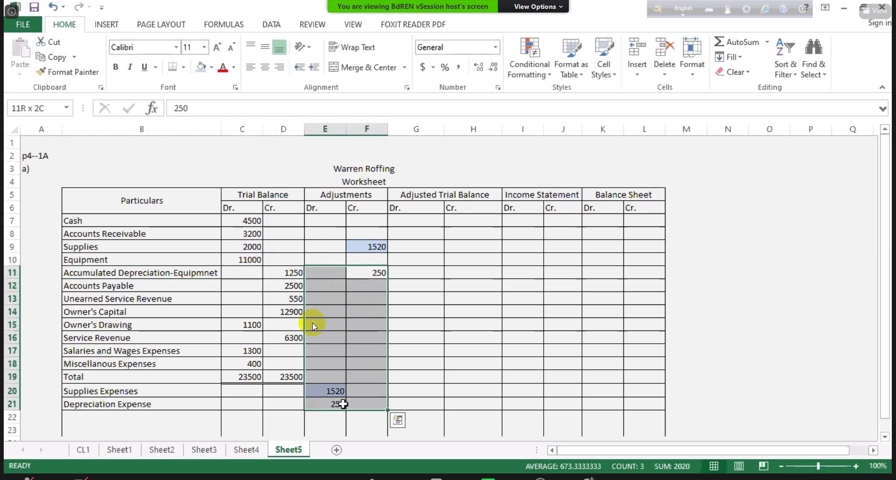
{"action": "left_click", "coordinate": [369, 272]}
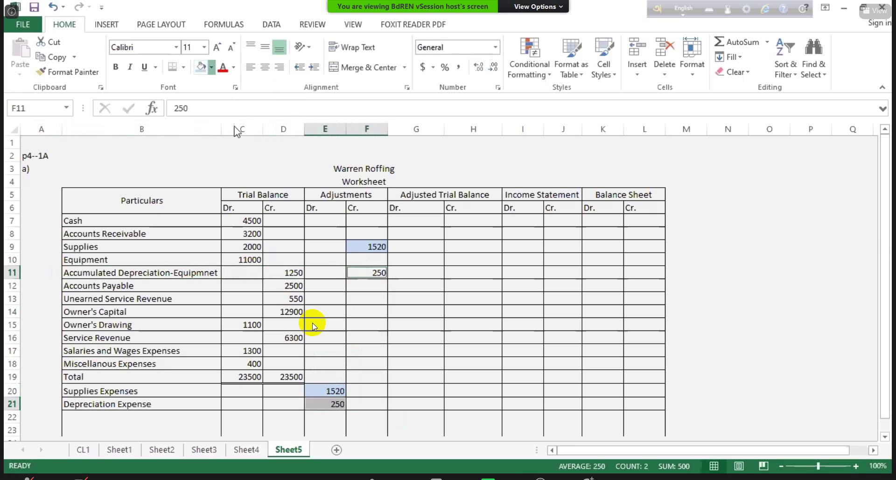
{"action": "left_click", "coordinate": [212, 67]}
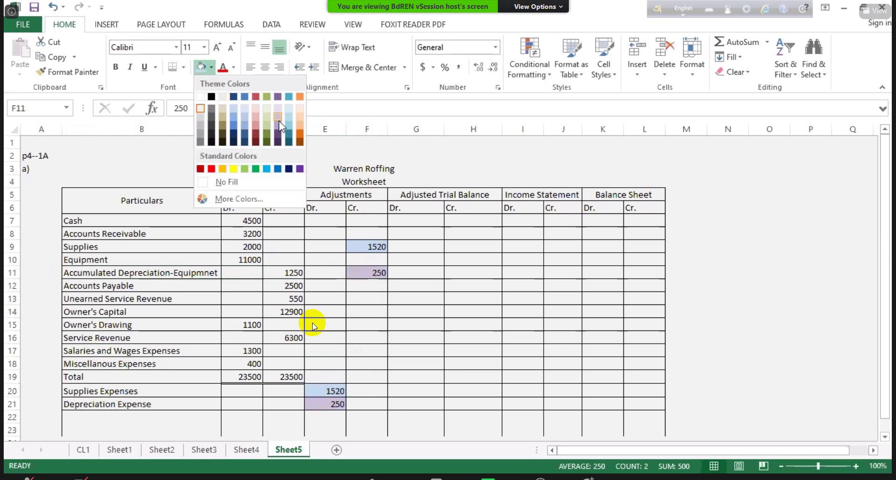
{"action": "left_click", "coordinate": [279, 117]}
{"action": "key", "text": "Right"}
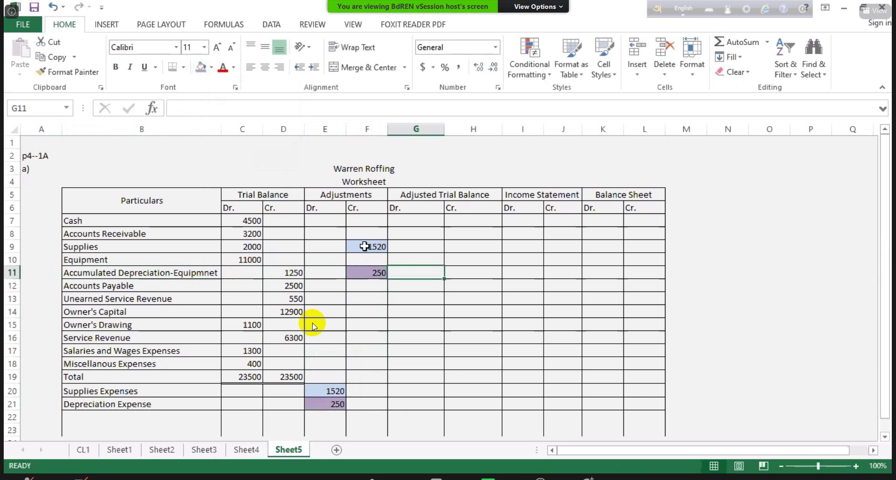
{"action": "left_click", "coordinate": [365, 276]}
{"action": "left_click", "coordinate": [335, 408]}
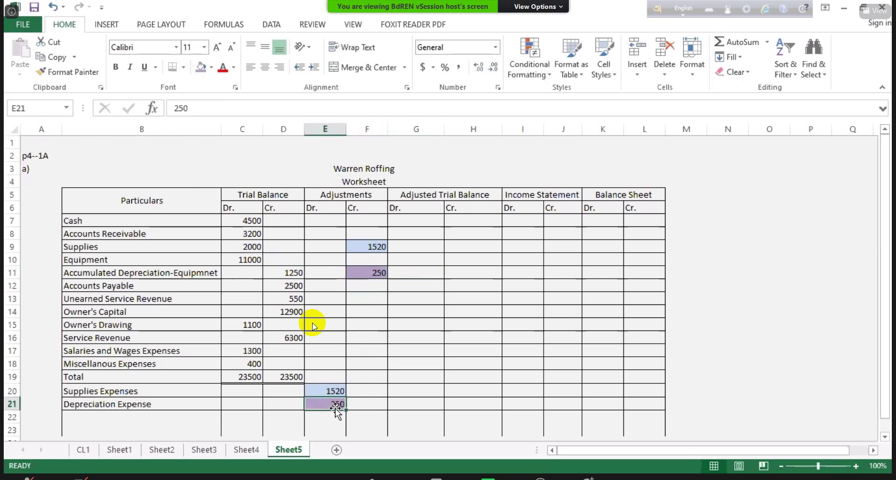
{"action": "left_click", "coordinate": [362, 278]}
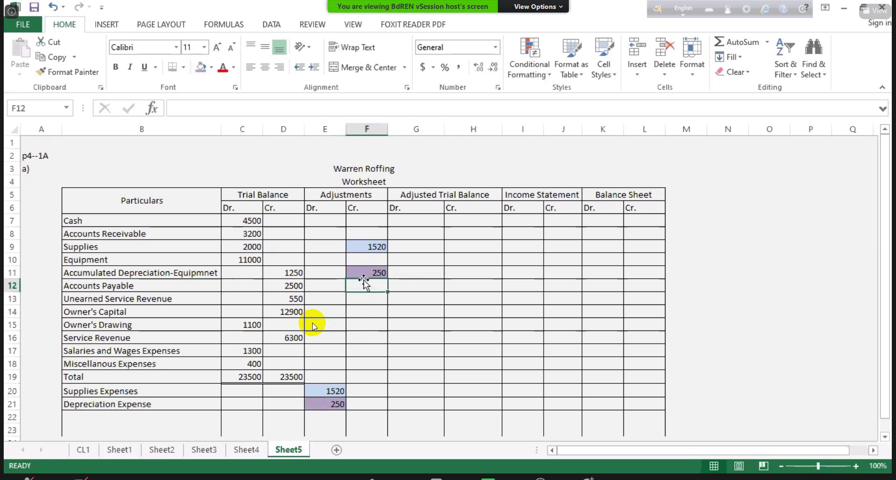
{"action": "left_click", "coordinate": [335, 403]}
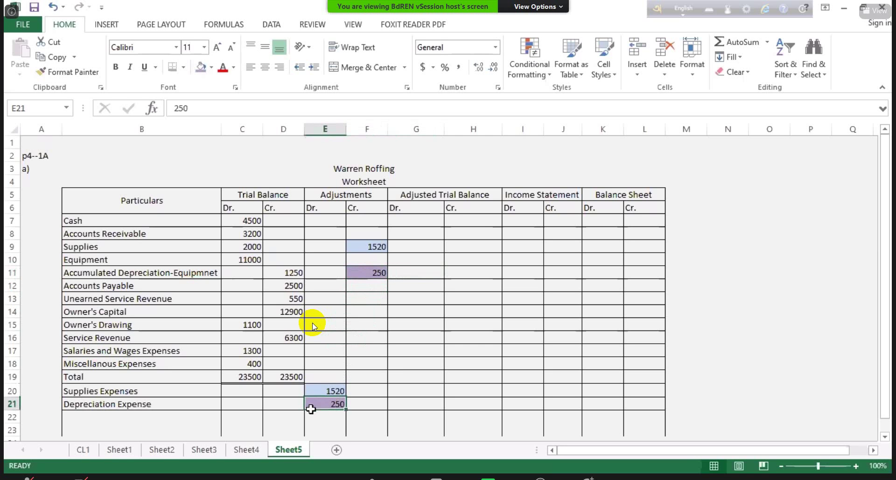
{"action": "left_click", "coordinate": [115, 417]}
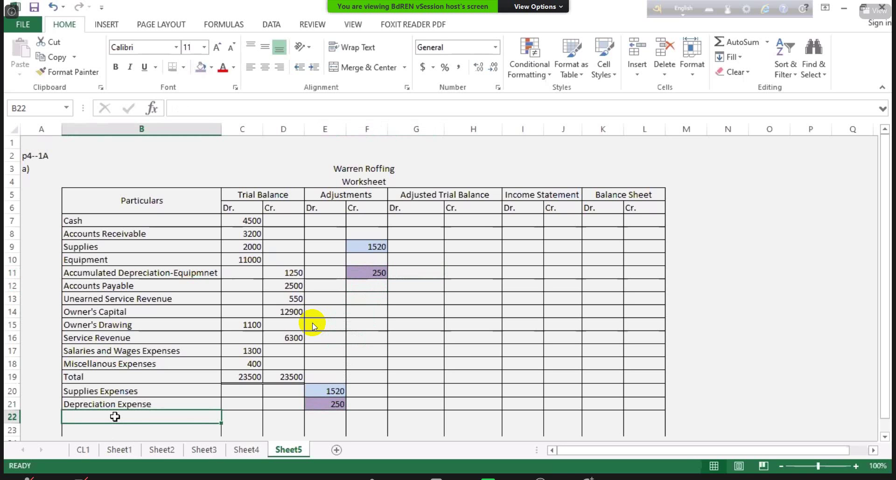
{"action": "left_click", "coordinate": [333, 390]}
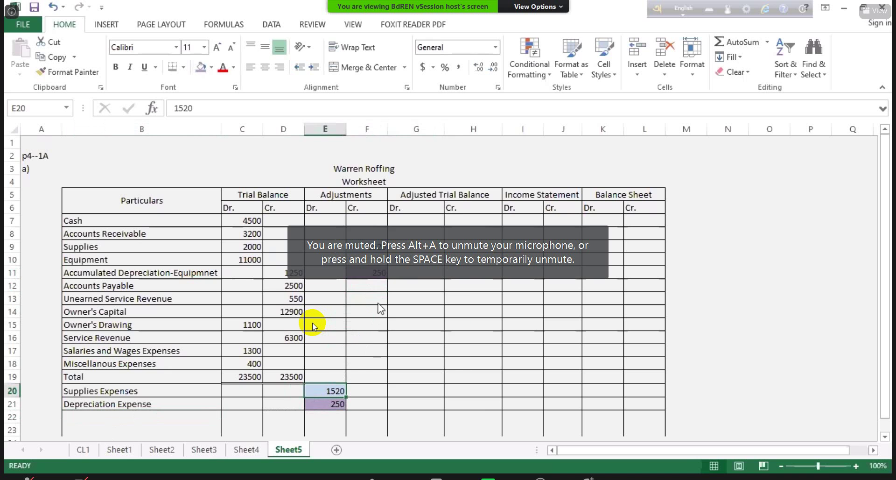
{"action": "right_click", "coordinate": [334, 391]}
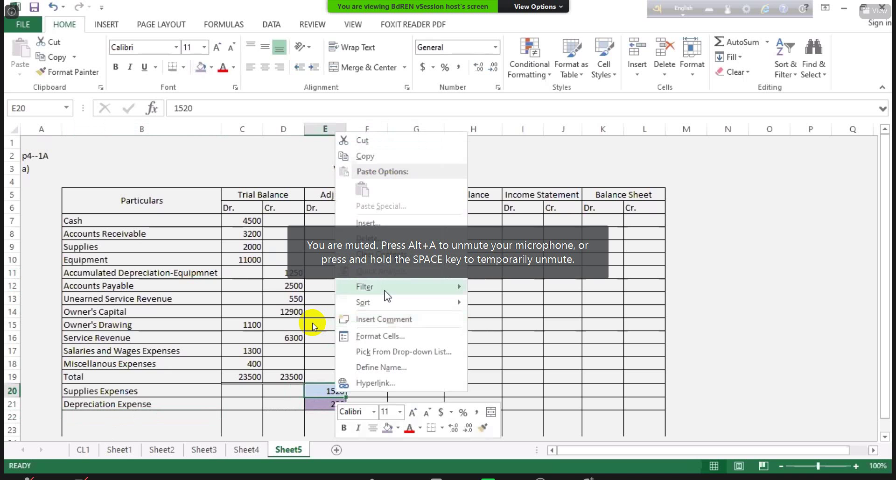
{"action": "left_click", "coordinate": [326, 390]}
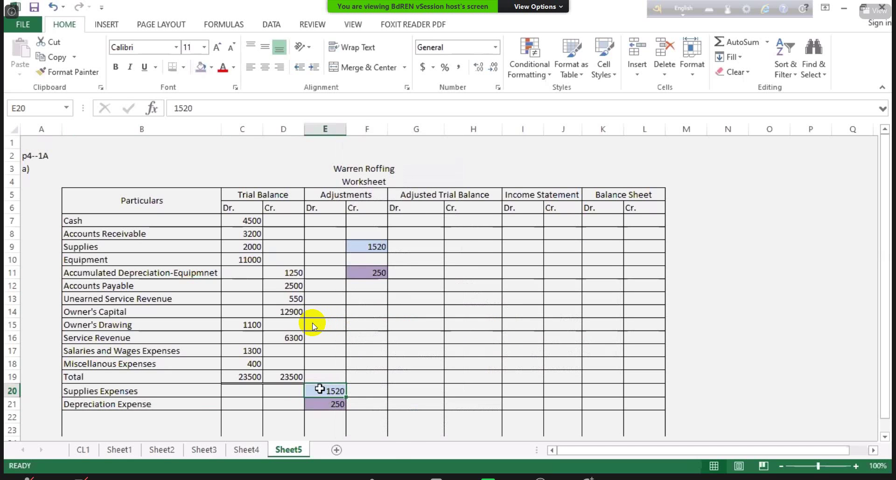
{"action": "right_click", "coordinate": [320, 391]}
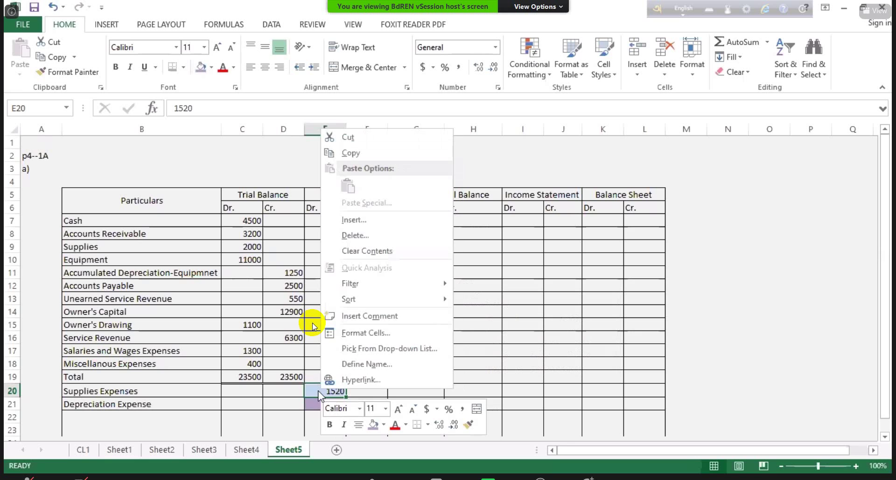
{"action": "left_click", "coordinate": [318, 391]}
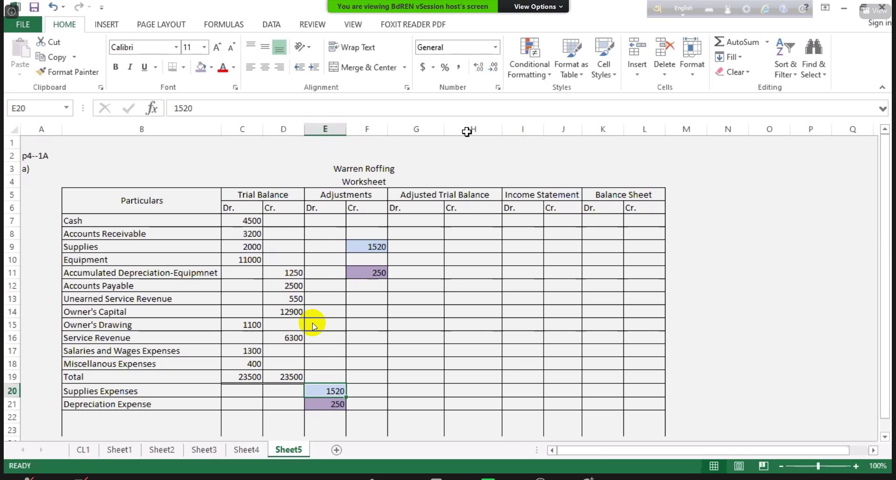
Read the unearned revenue item in the textbook PDF, return to Excel and locate Unearned Service Revenue and Service Revenue among the account titles.
{"action": "key", "text": "alt+Tab"}
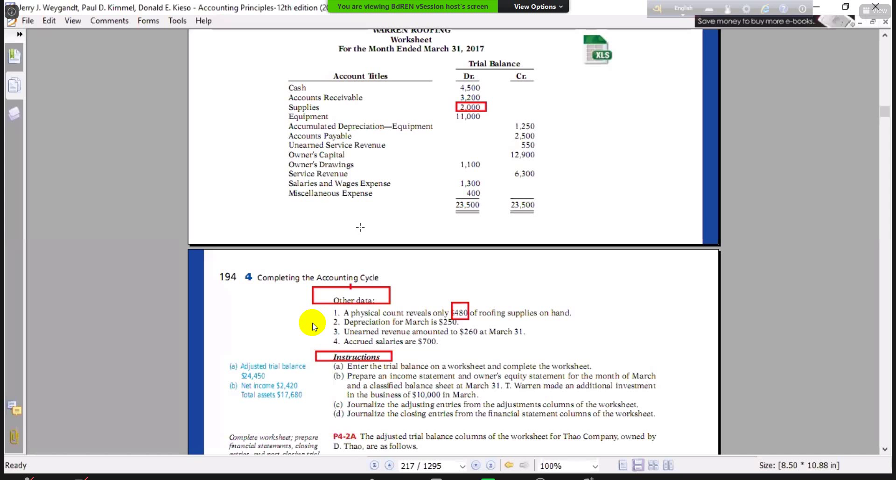
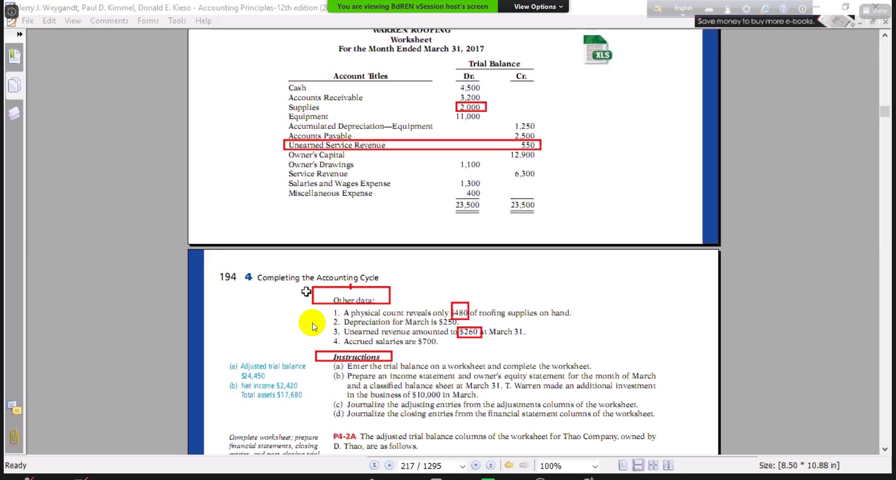
{"action": "key", "text": "alt+Tab"}
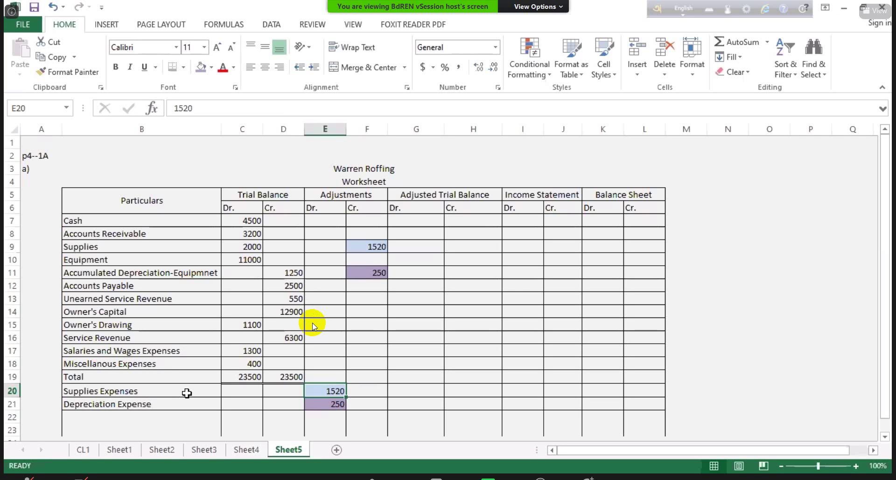
{"action": "left_click", "coordinate": [138, 301]}
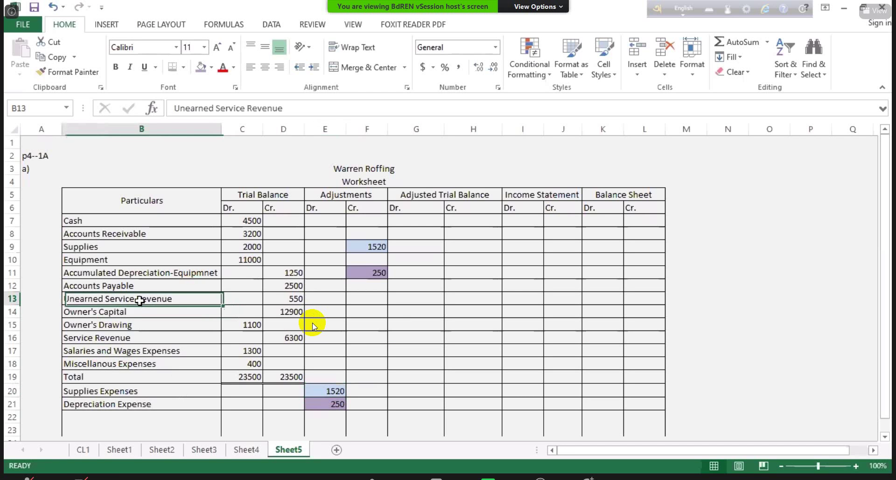
{"action": "left_click", "coordinate": [139, 340], "text": "shift"}
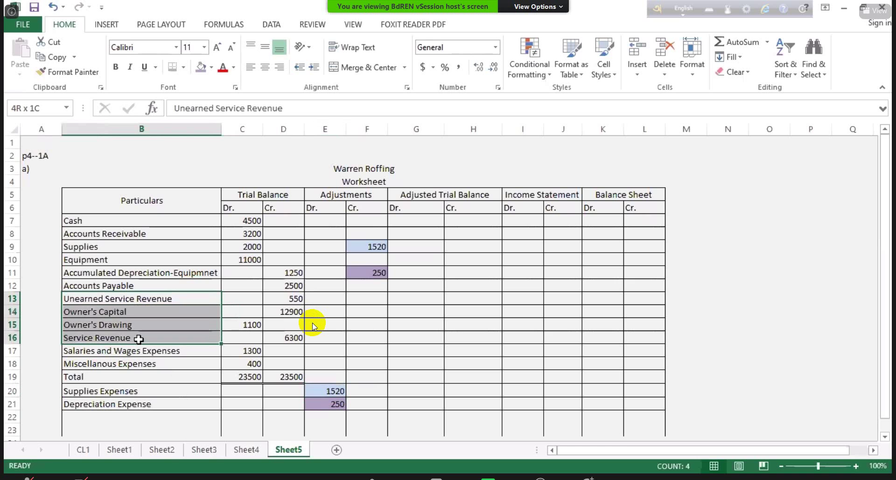
{"action": "left_click", "coordinate": [147, 301]}
{"action": "left_click", "coordinate": [142, 338], "text": "ctrl"}
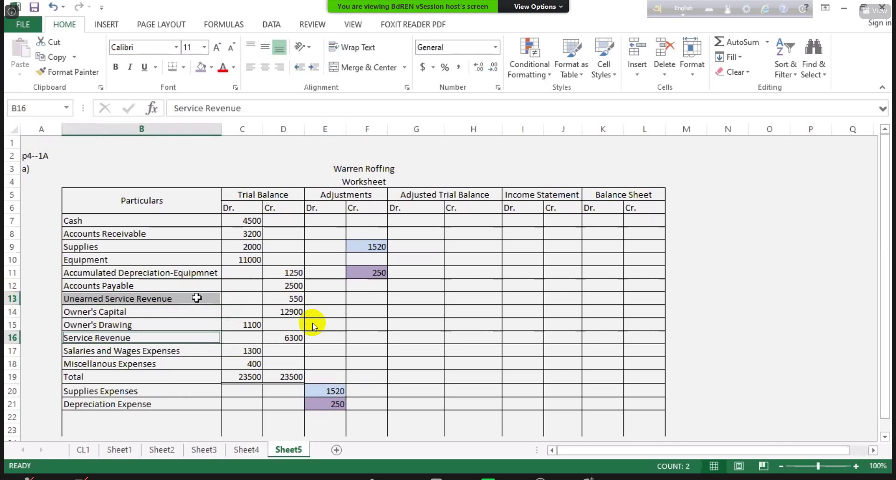
Enter the formula =550-260 as the adjustments debit for Unearned Service Revenue in E13.
{"action": "left_click", "coordinate": [334, 298]}
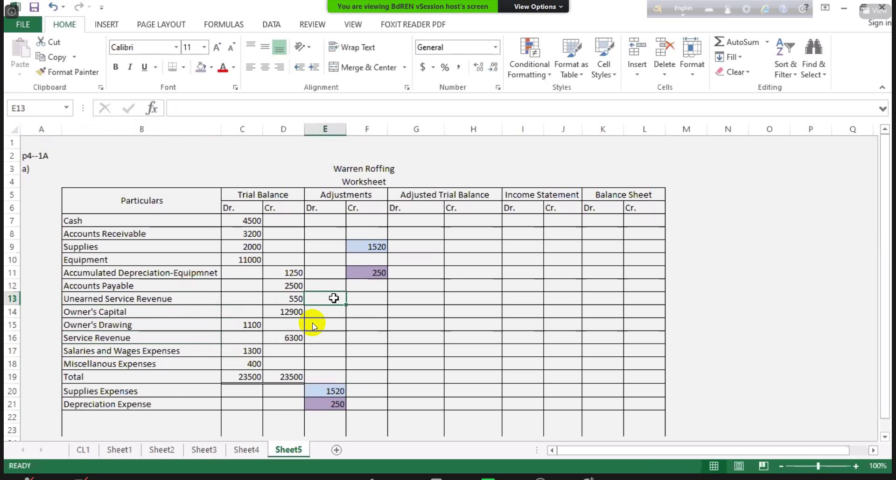
{"action": "type", "text": "=5"}
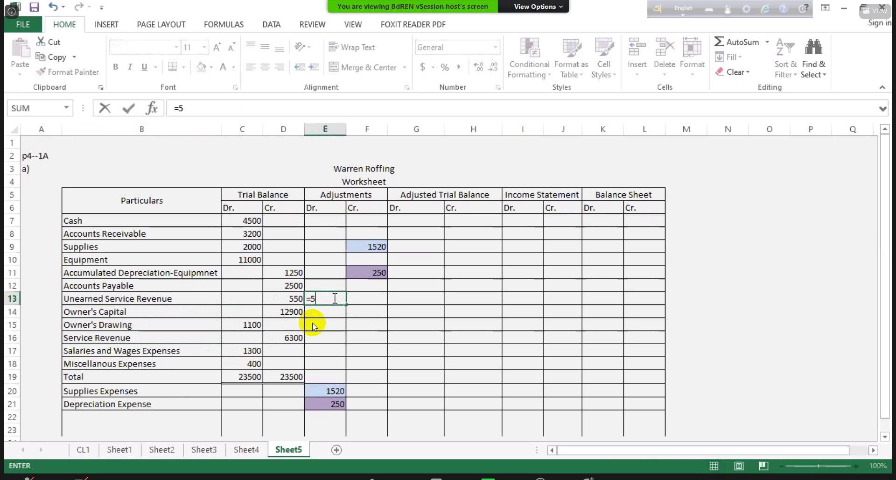
{"action": "type", "text": "50-260"}
{"action": "key", "text": "Return"}
{"action": "left_click", "coordinate": [334, 297]}
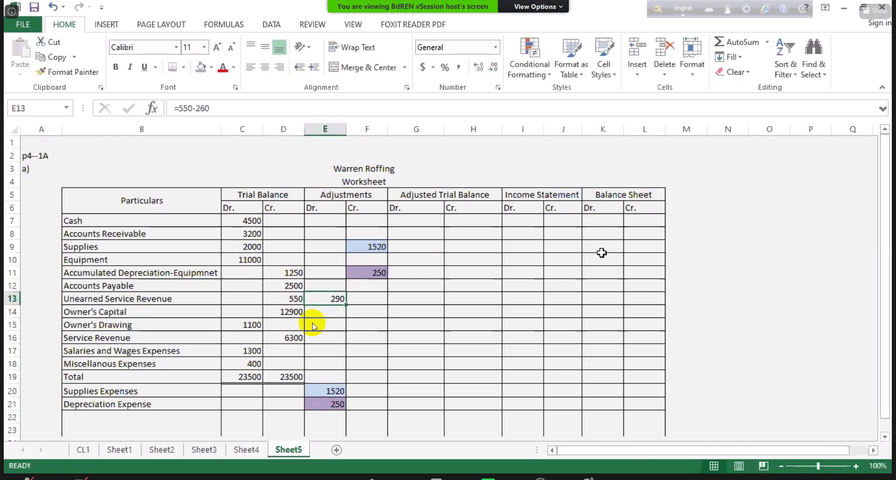
Enter an adjustments credit of 290 for Service Revenue in F16.
{"action": "key", "text": "Down"}
{"action": "key", "text": "Down"}
{"action": "key", "text": "Down"}
{"action": "key", "text": "Right"}
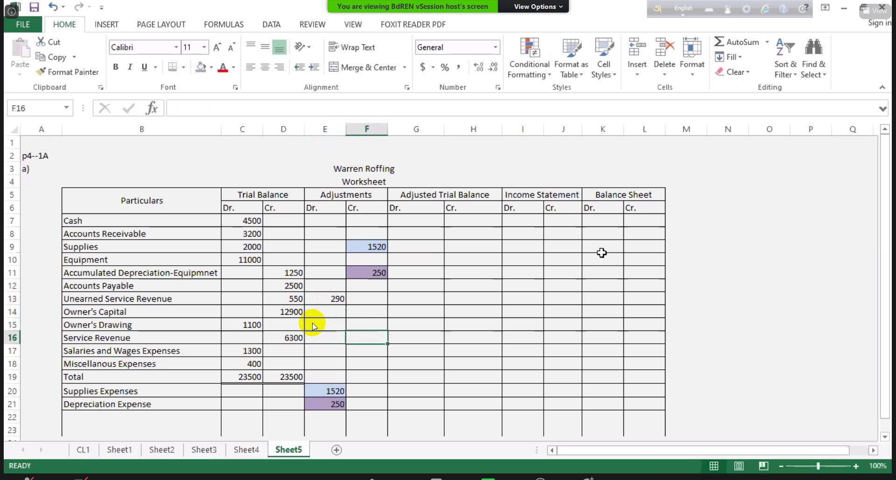
{"action": "type", "text": "290"}
{"action": "key", "text": "Return"}
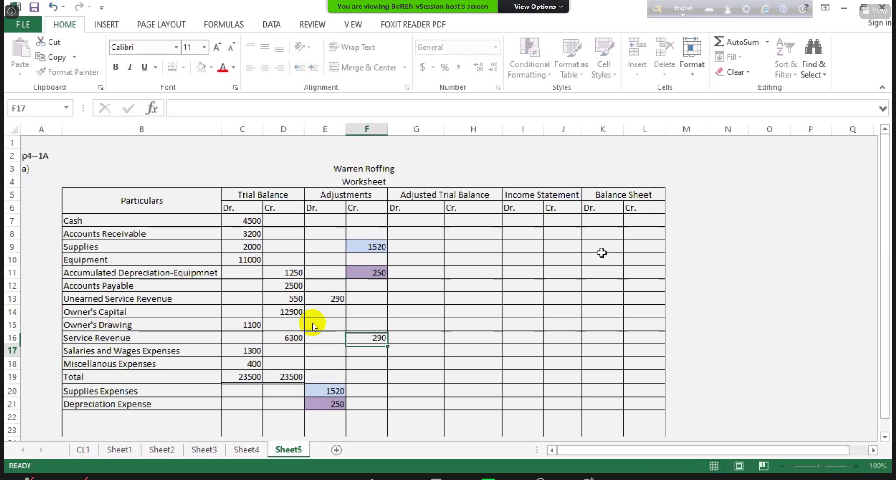
Fill the matching unearned revenue adjustment amounts in F16 and E13 with a light orange colour.
{"action": "key", "text": "Up"}
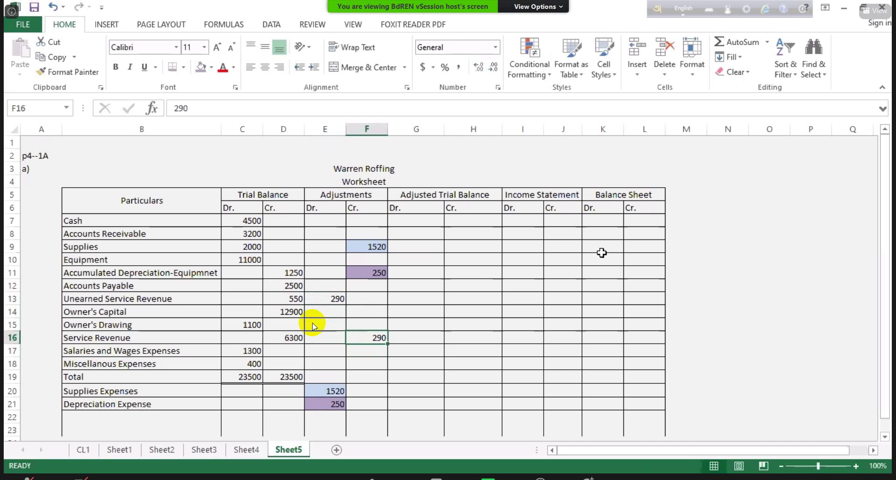
{"action": "left_click", "coordinate": [318, 298], "text": "ctrl"}
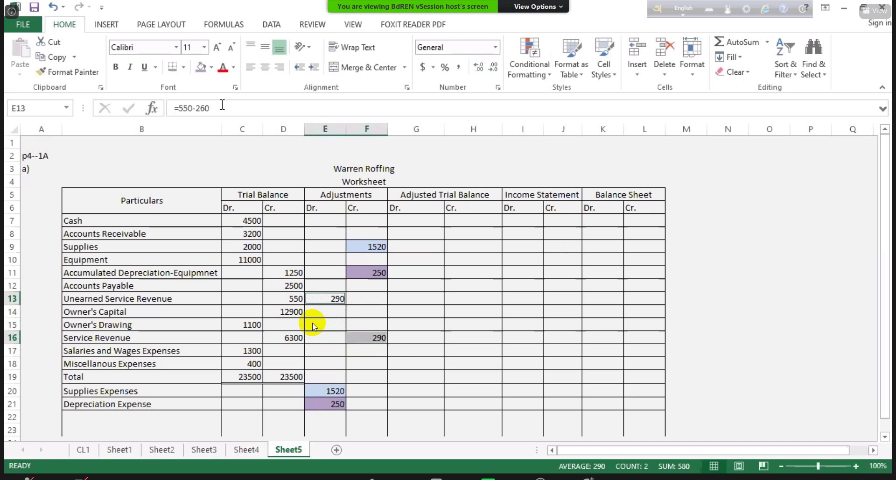
{"action": "left_click", "coordinate": [210, 69]}
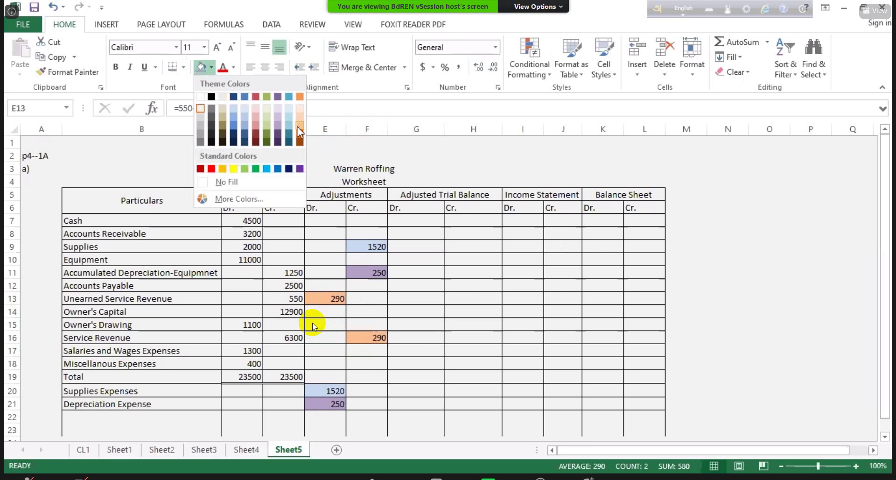
{"action": "left_click", "coordinate": [297, 126]}
{"action": "key", "text": "Right"}
{"action": "key", "text": "Right"}
{"action": "key", "text": "Right"}
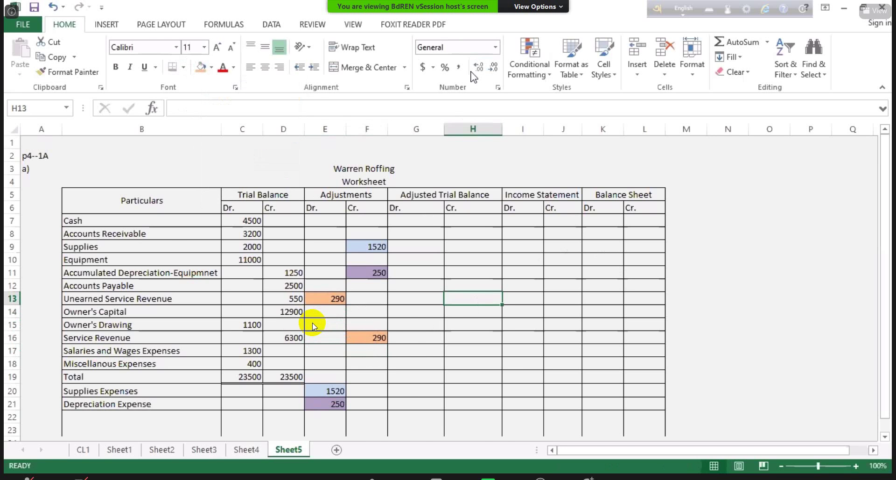
Switch to the textbook PDF, outline the accrued salaries item with a rectangle and return to Excel.
{"action": "key", "text": "alt+Tab"}
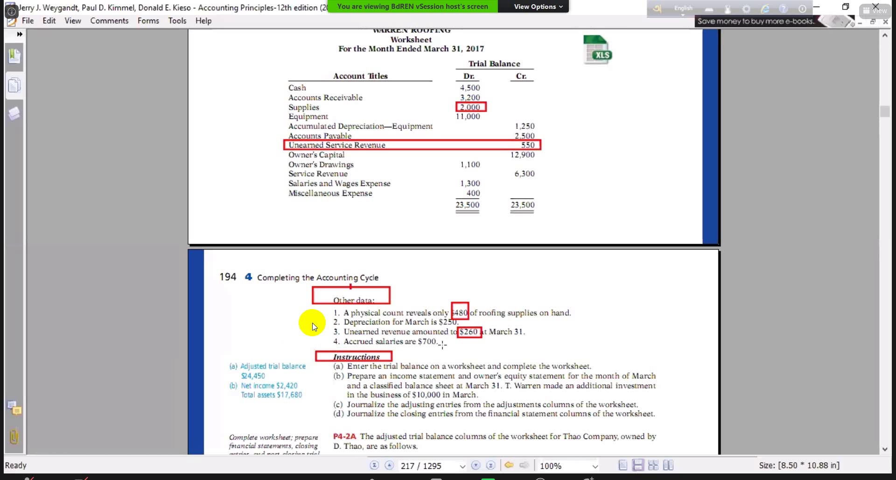
{"action": "left_click_drag", "start_coordinate": [443, 344], "coordinate": [342, 338]}
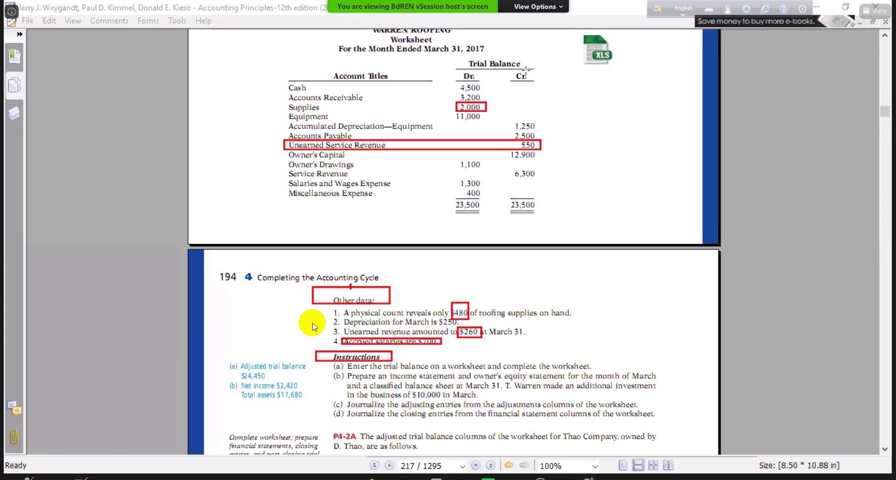
{"action": "key", "text": "alt+Tab"}
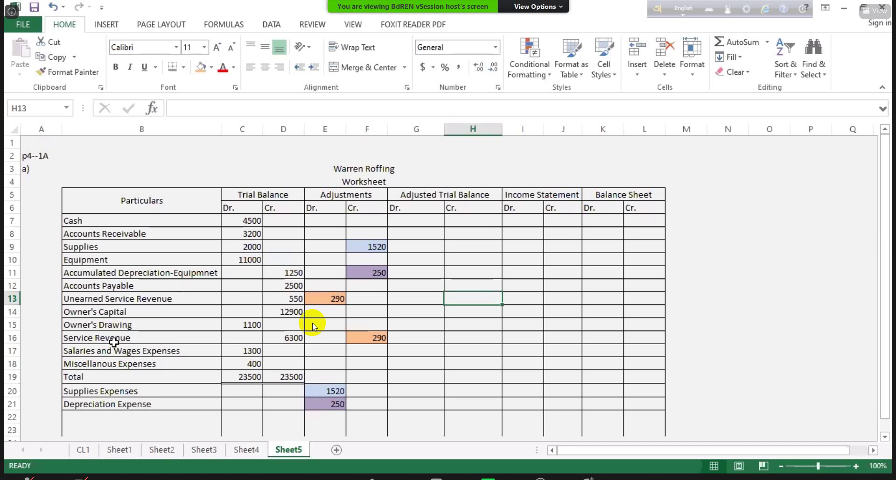
Recheck the accrued salaries item in the textbook PDF and enter an adjustments debit of 700 for Salaries and Wages Expenses in E17.
{"action": "left_click", "coordinate": [125, 355]}
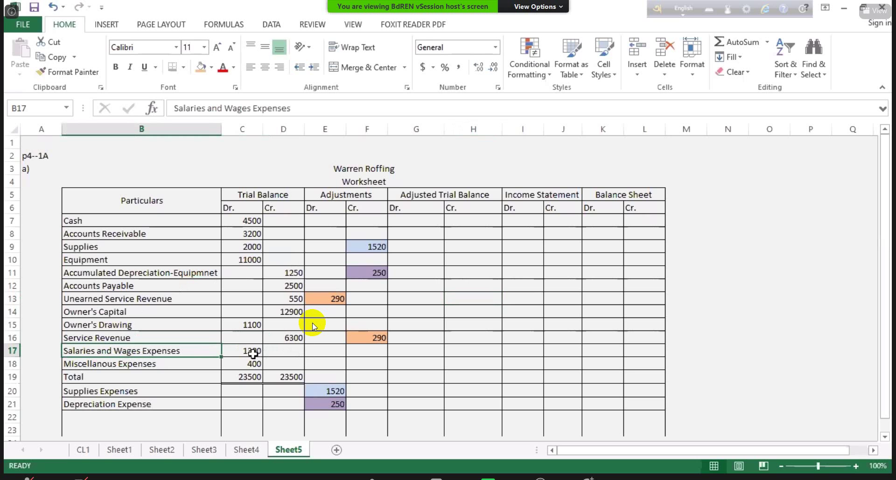
{"action": "left_click", "coordinate": [130, 418]}
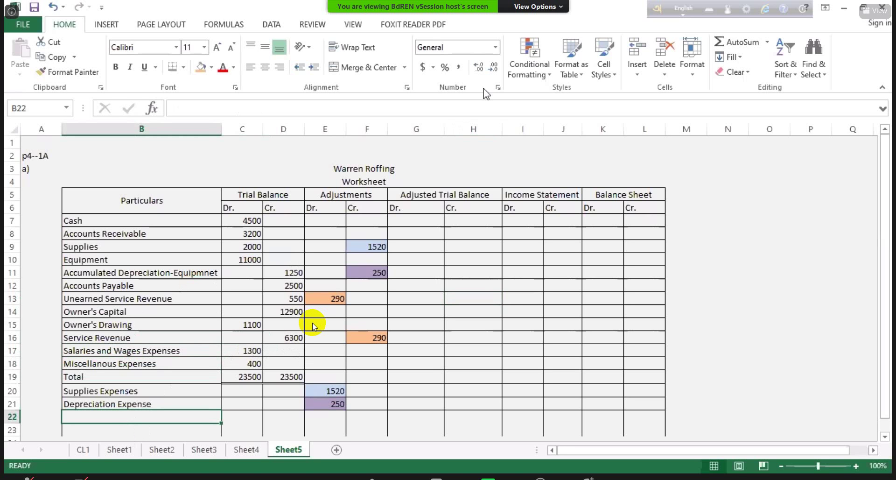
{"action": "key", "text": "alt+Tab"}
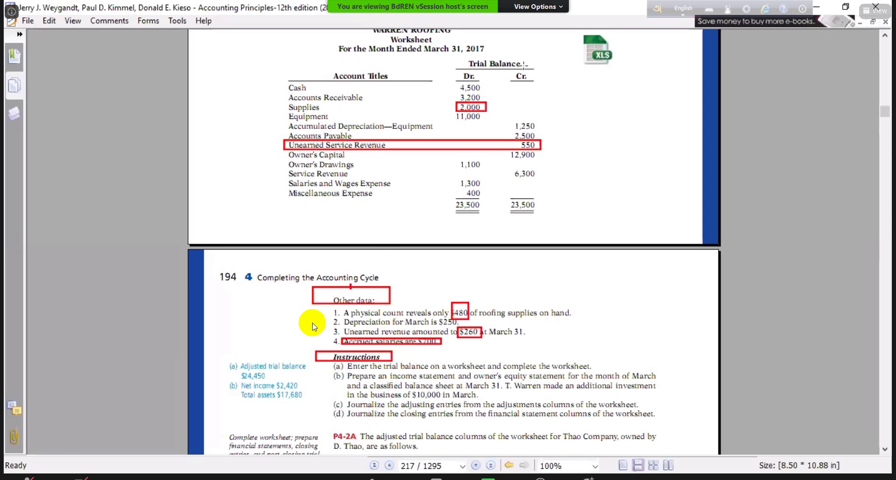
{"action": "key", "text": "alt+Tab"}
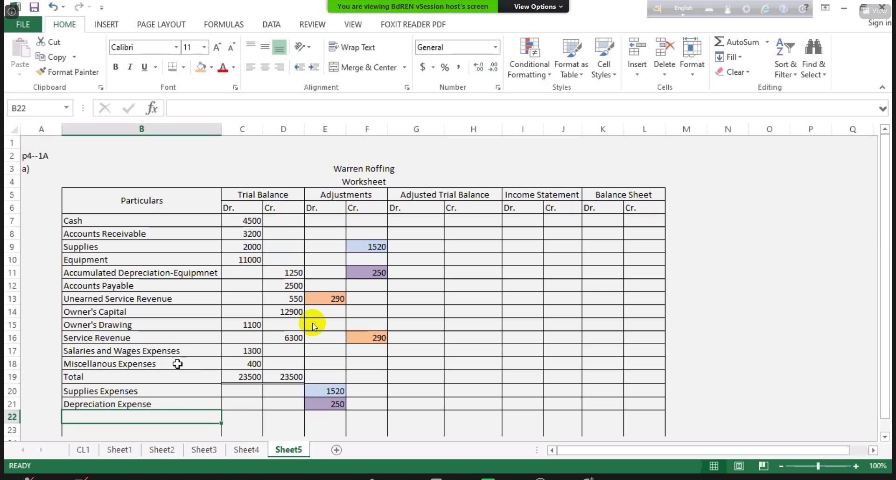
{"action": "left_click", "coordinate": [329, 353]}
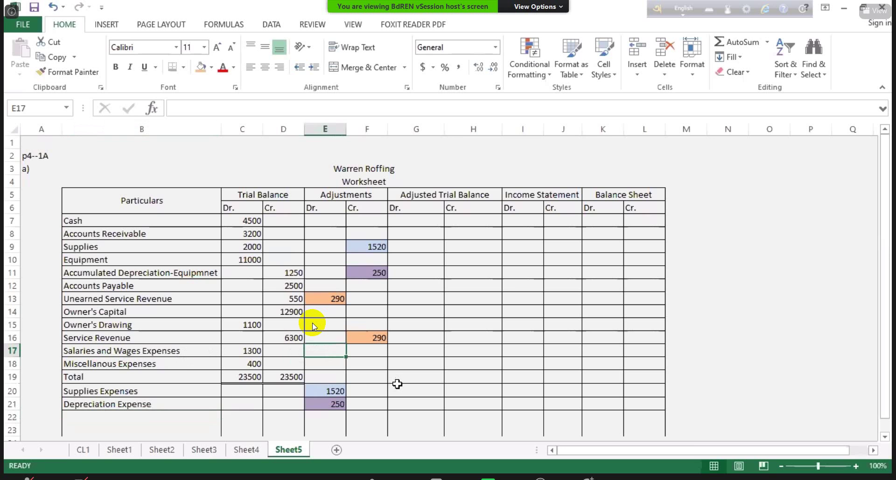
{"action": "type", "text": "700"}
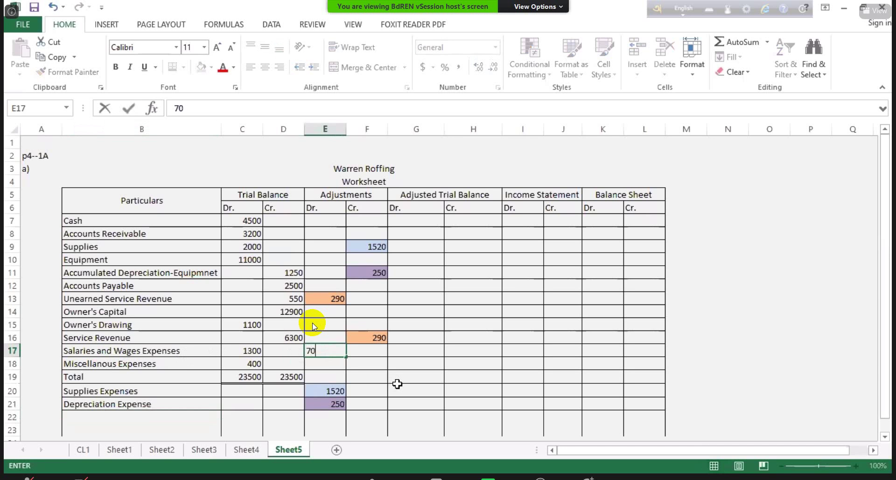
{"action": "key", "text": "Return"}
Add the account name Salaries and Wages Payable in B22, below Depreciation Expense.
{"action": "key", "text": "Down"}
{"action": "key", "text": "Down"}
{"action": "key", "text": "Down"}
{"action": "key", "text": "Down"}
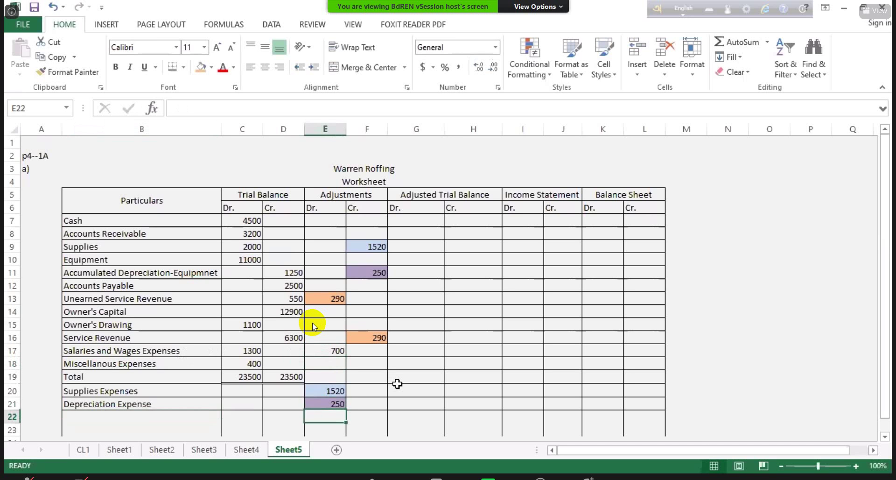
{"action": "key", "text": "Left"}
{"action": "key", "text": "Left"}
{"action": "key", "text": "Left"}
{"action": "key", "text": "Left"}
{"action": "key", "text": "Right"}
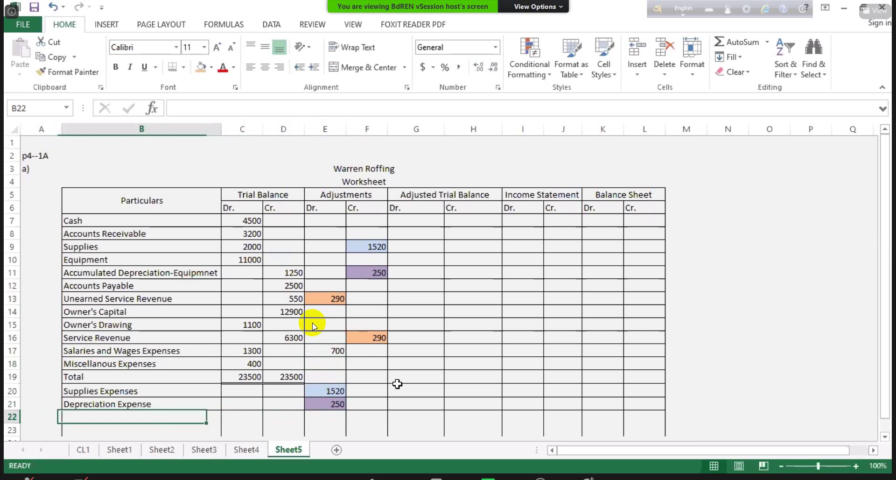
{"action": "type", "text": "Salaries"}
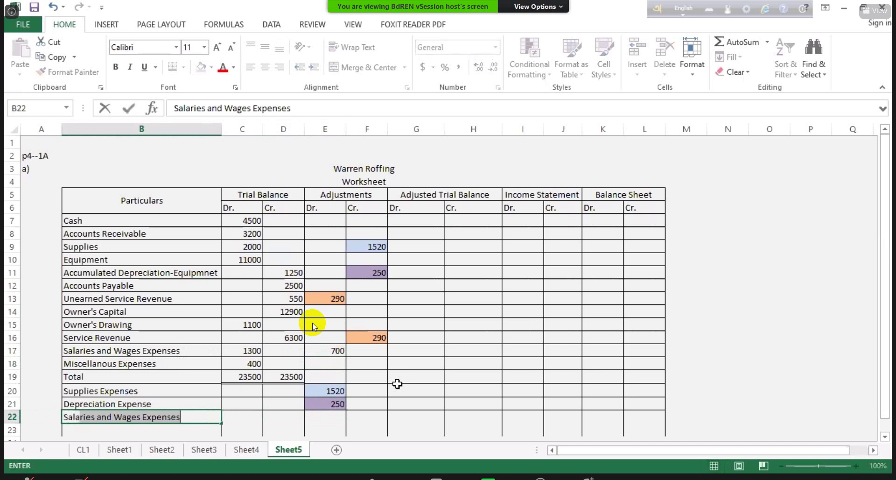
{"action": "type", "text": " and Wa"}
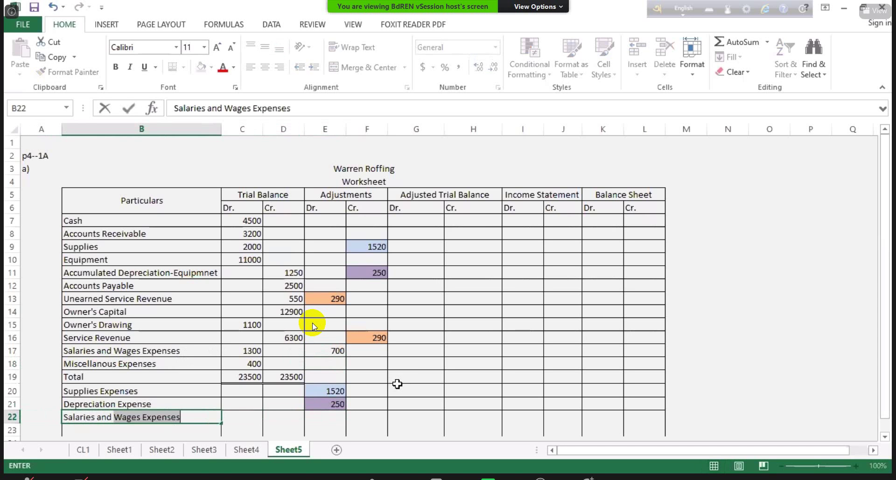
{"action": "type", "text": "ges pa"}
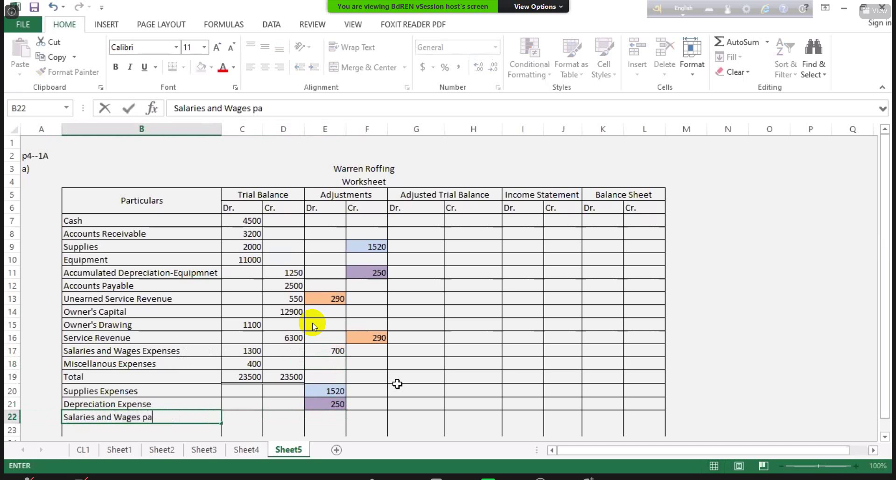
{"action": "key", "text": "BackSpace"}
{"action": "key", "text": "BackSpace"}
{"action": "type", "text": "Payable"}
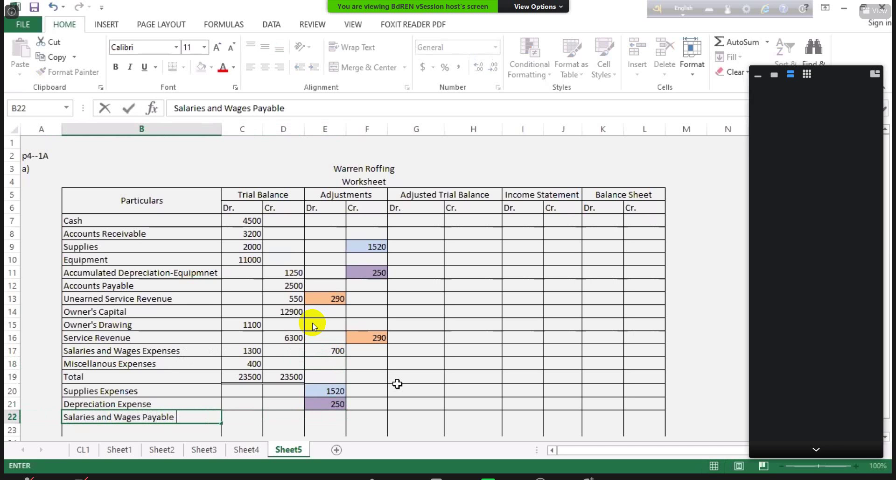
Enter an adjustments credit of 700 for Salaries and Wages Payable in F22.
{"action": "key", "text": "Tab"}
{"action": "key", "text": "Tab"}
{"action": "key", "text": "Tab"}
{"action": "key", "text": "Tab"}
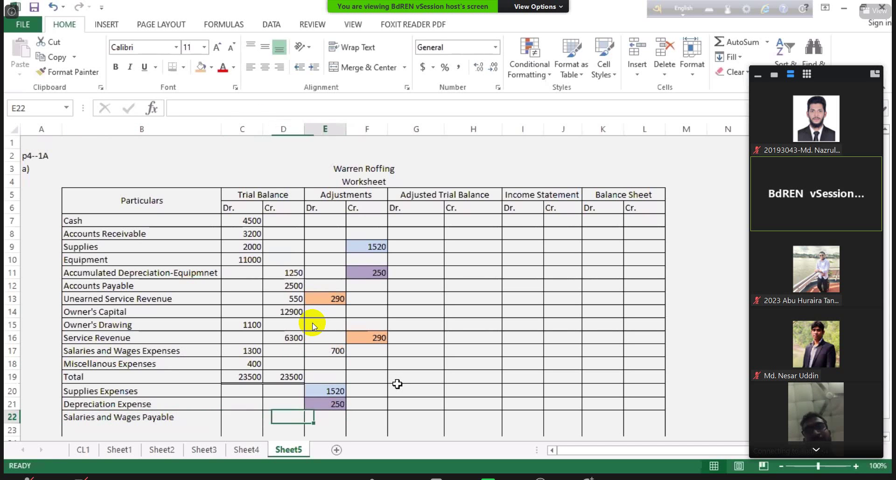
{"action": "type", "text": "700"}
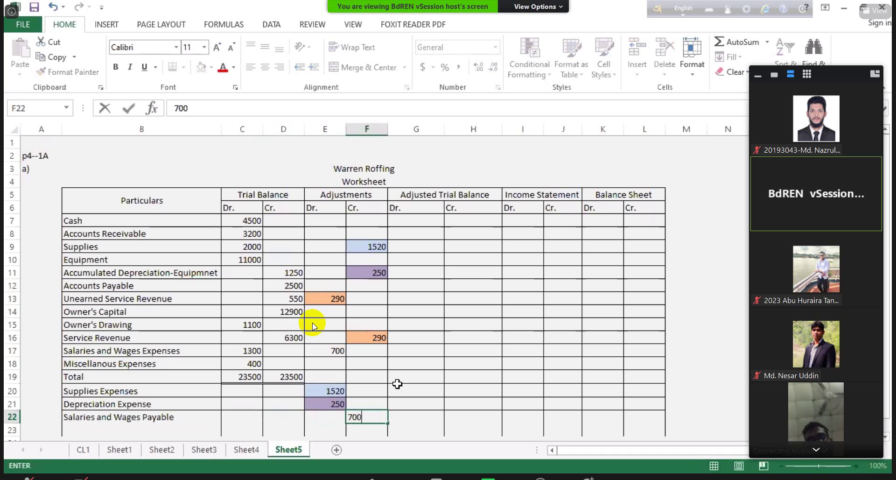
{"action": "key", "text": "Return"}
Fill the matching accrued salaries adjustment amounts in E17 and F22 with a light green colour.
{"action": "key", "text": "Up"}
{"action": "key", "text": "Up"}
{"action": "key", "text": "Up"}
{"action": "key", "text": "Up"}
{"action": "key", "text": "Up"}
{"action": "key", "text": "Up"}
{"action": "key", "text": "Right"}
{"action": "key", "text": "Right"}
{"action": "key", "text": "Right"}
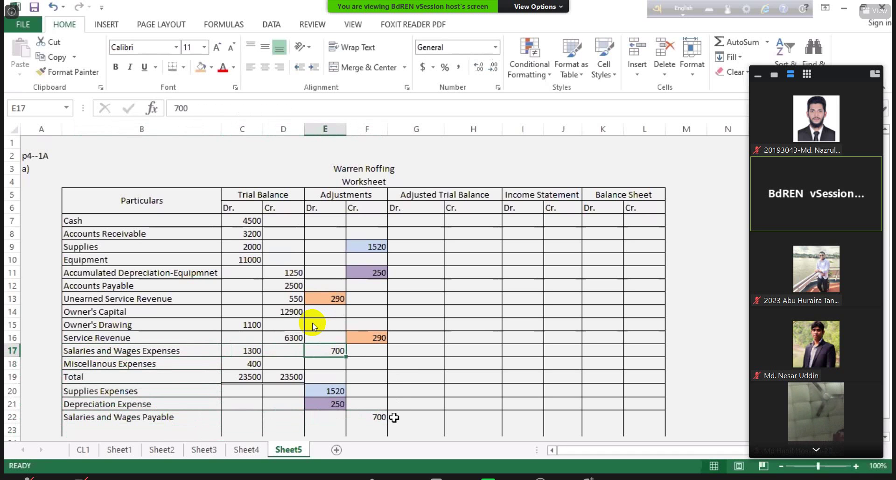
{"action": "left_click", "coordinate": [379, 416], "text": "shift"}
{"action": "left_click", "coordinate": [379, 417]}
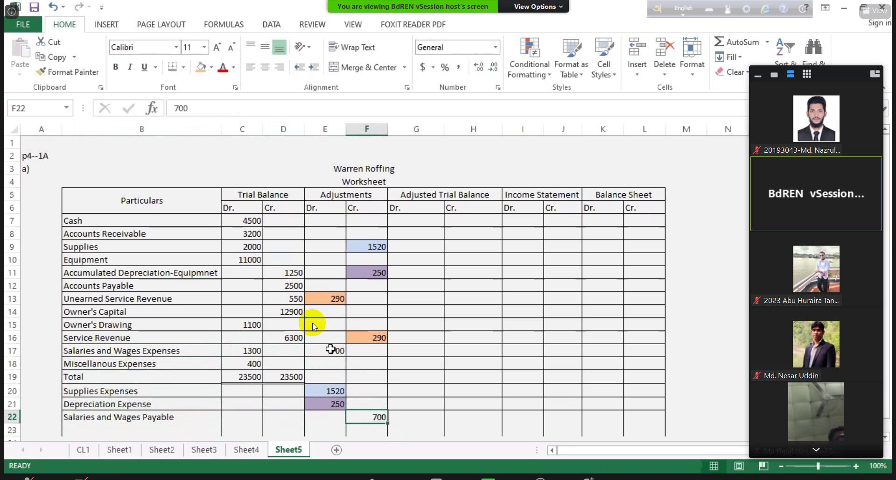
{"action": "left_click", "coordinate": [338, 350], "text": "ctrl"}
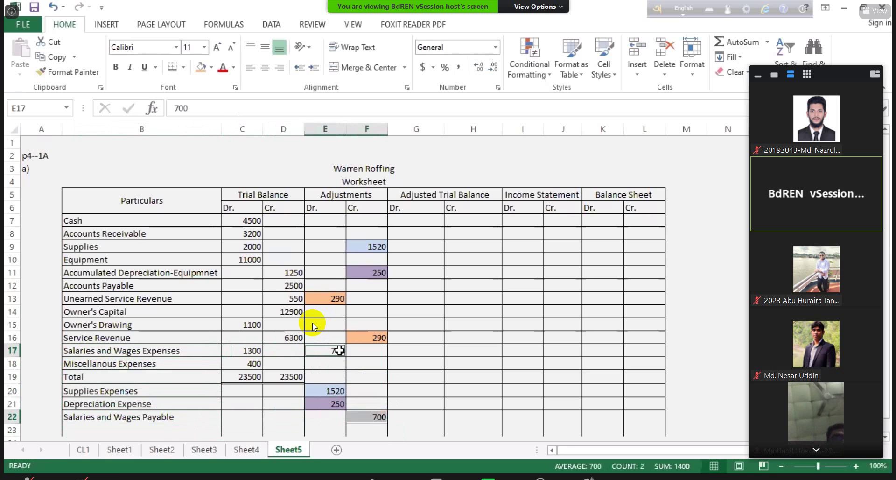
{"action": "left_click", "coordinate": [212, 67]}
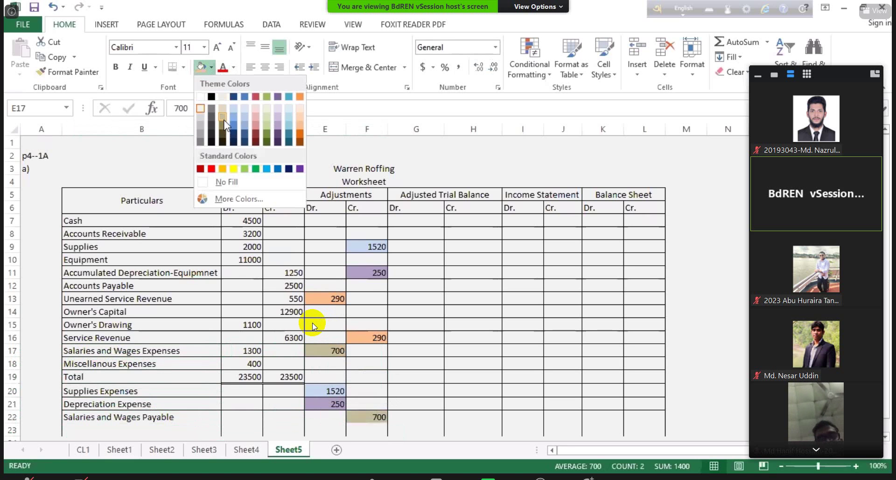
{"action": "left_click", "coordinate": [268, 132]}
{"action": "left_click", "coordinate": [473, 376]}
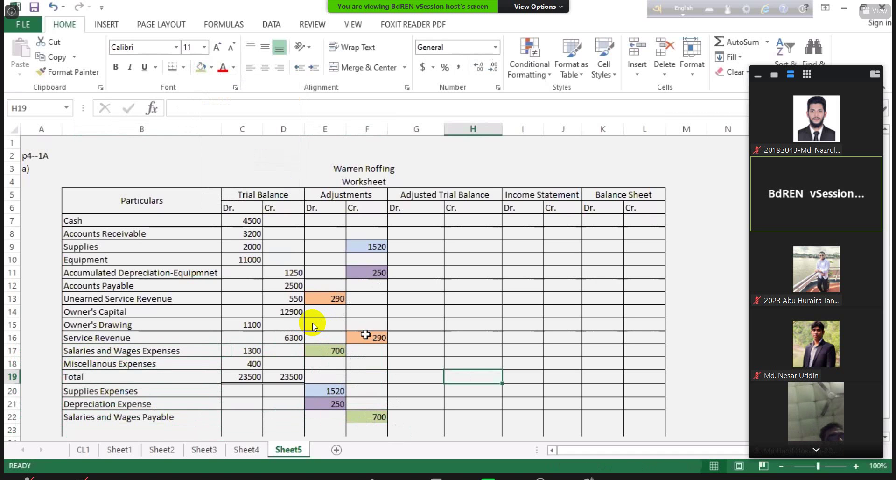
Total the adjustments debit column in E23 with a SUM of E8:E22 and copy the formula across to F23.
{"action": "scroll", "coordinate": [345, 357], "scroll_direction": "down", "scroll_amount": 4}
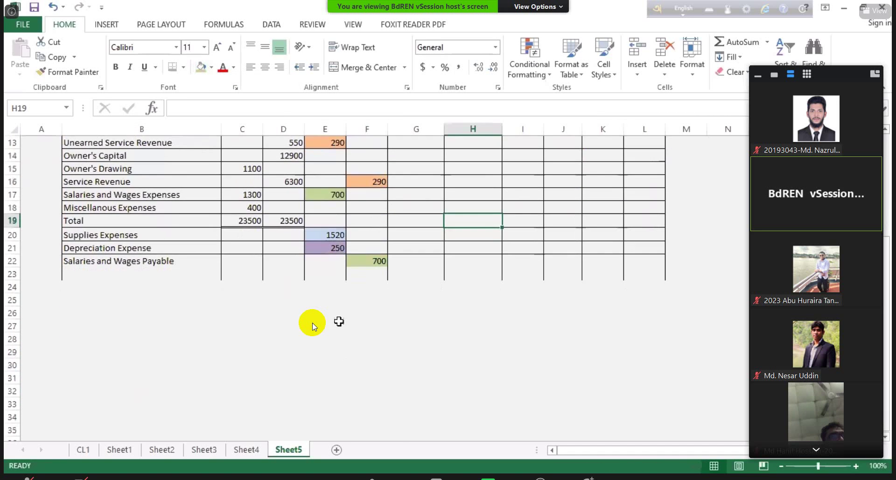
{"action": "mouse_move", "coordinate": [318, 272]}
{"action": "left_mouse_down"}
{"action": "mouse_move", "coordinate": [359, 274]}
{"action": "mouse_move", "coordinate": [329, 273]}
{"action": "left_mouse_up"}
{"action": "scroll", "coordinate": [377, 362], "scroll_direction": "up", "scroll_amount": 4}
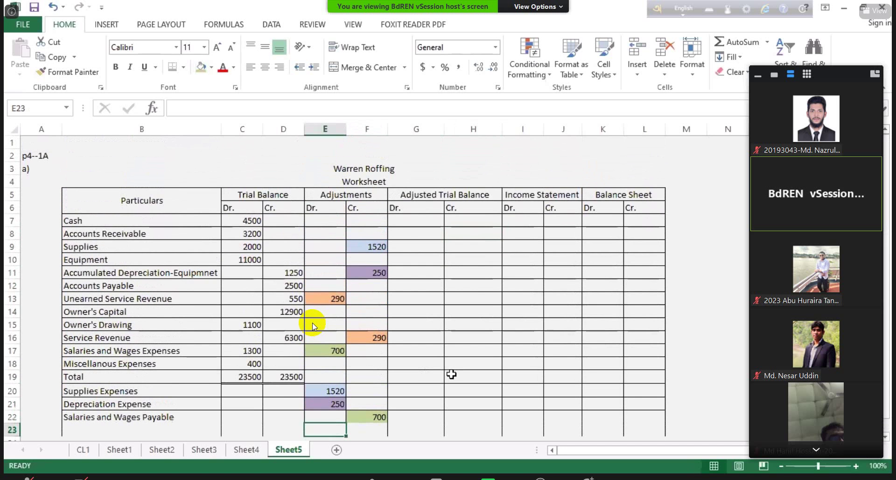
{"action": "type", "text": "=s"}
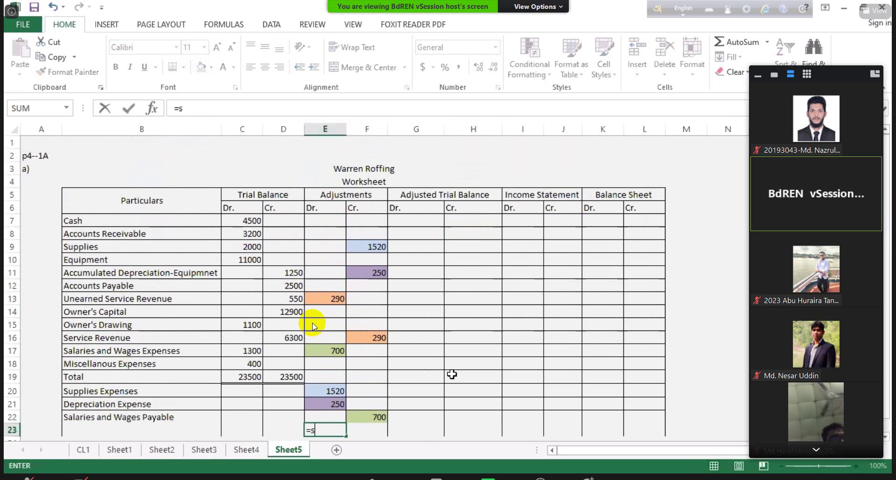
{"action": "type", "text": "um("}
{"action": "key", "text": "Up"}
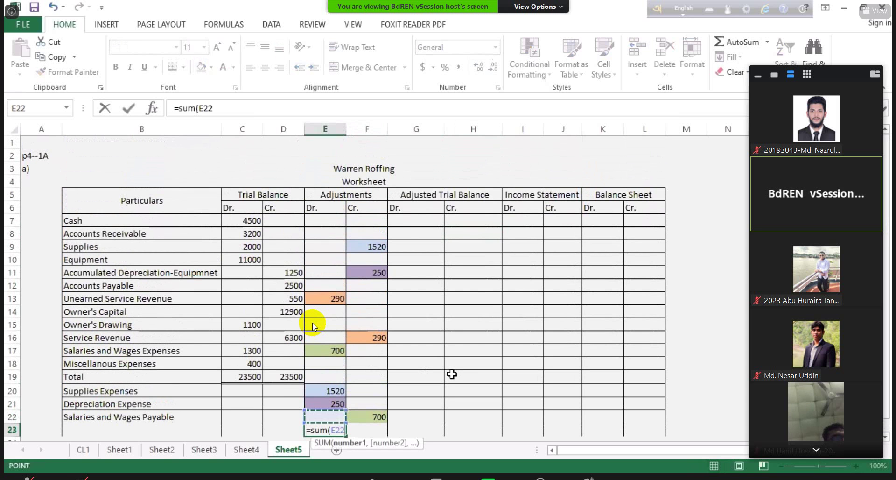
{"action": "type", "text": ":e8"}
{"action": "key", "text": "Return"}
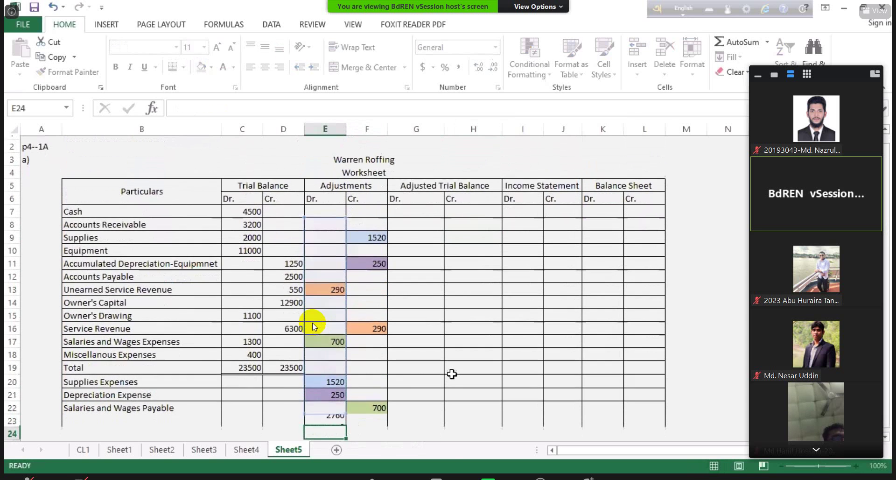
{"action": "key", "text": "Up"}
{"action": "left_click_drag", "start_coordinate": [349, 424], "coordinate": [381, 424]}
Extend the worksheet's vertical column lines over B23:L26 with left, inner vertical and right borders.
{"action": "scroll", "coordinate": [251, 422], "scroll_direction": "down", "scroll_amount": 4}
{"action": "scroll", "coordinate": [251, 421], "scroll_direction": "down", "scroll_amount": 1}
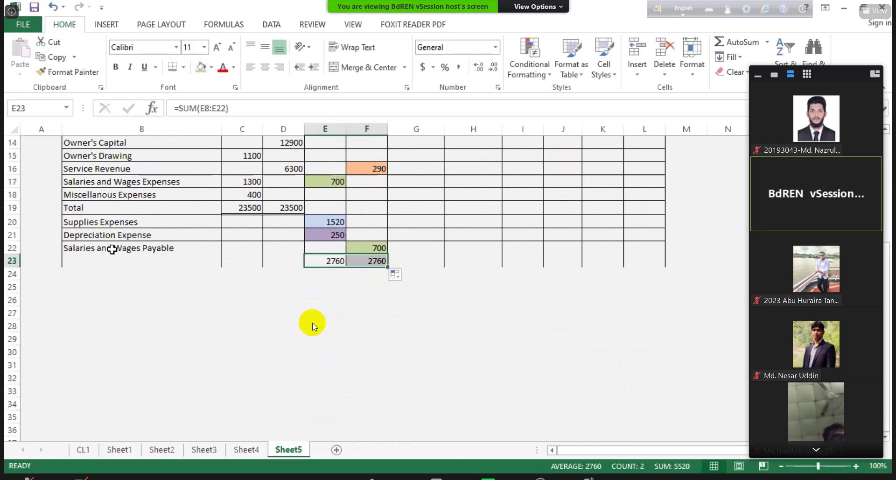
{"action": "left_click_drag", "start_coordinate": [122, 262], "coordinate": [656, 305]}
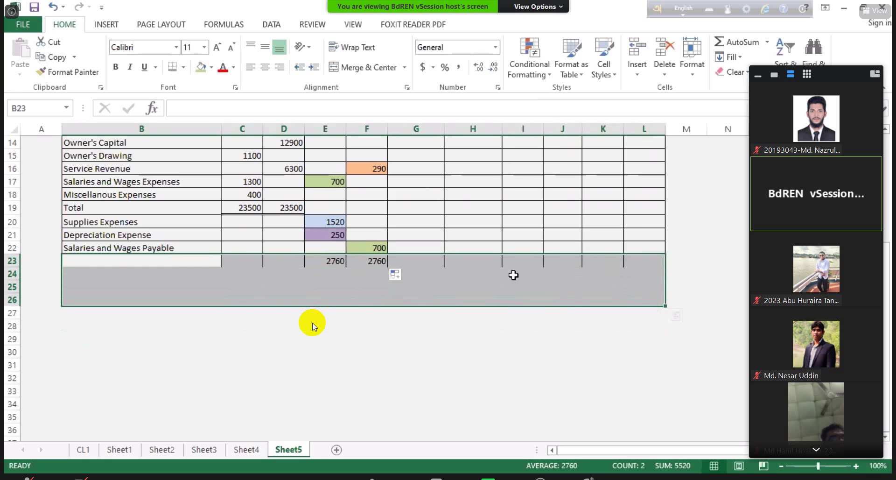
{"action": "right_click", "coordinate": [513, 275]}
{"action": "left_click", "coordinate": [541, 222]}
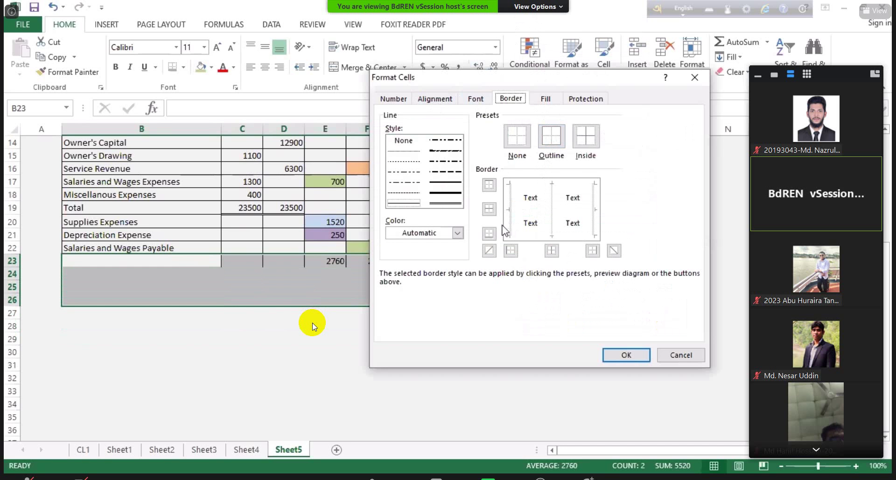
{"action": "left_click", "coordinate": [511, 250]}
{"action": "left_click", "coordinate": [557, 220]}
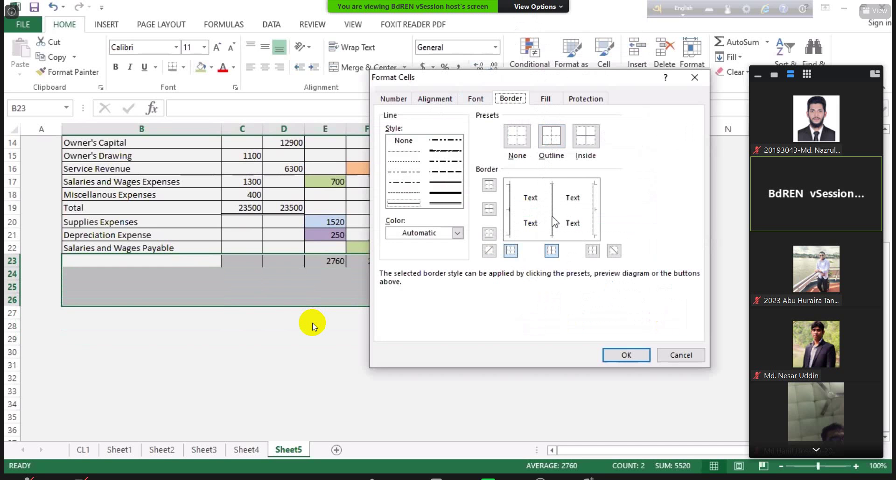
{"action": "left_click", "coordinate": [595, 219]}
{"action": "left_click", "coordinate": [642, 355]}
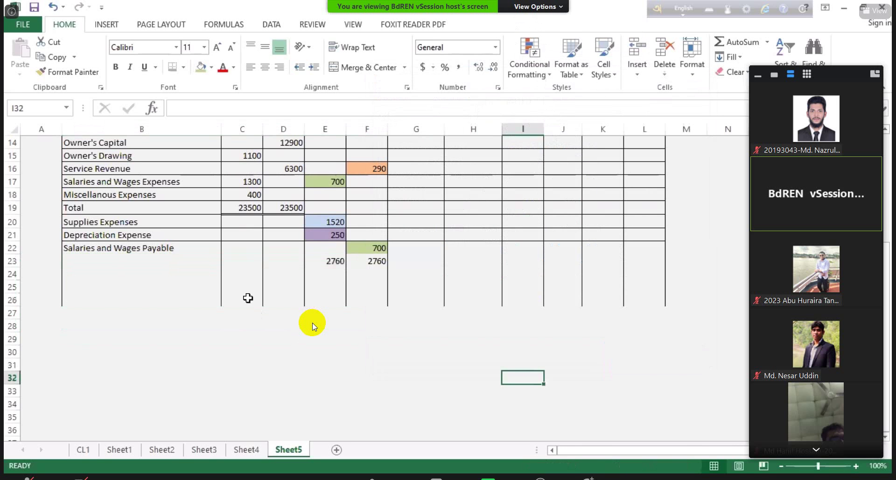
Label the adjustments totals row Total in B23.
{"action": "left_click", "coordinate": [113, 259]}
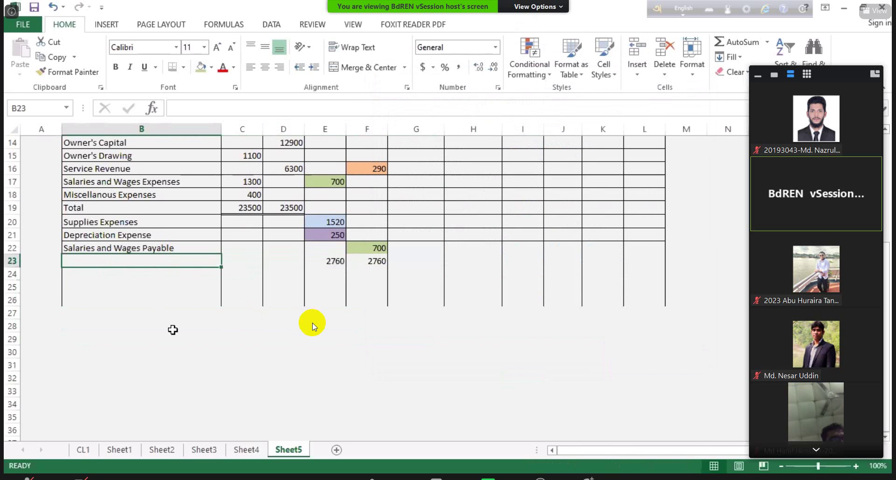
{"action": "type", "text": "Total"}
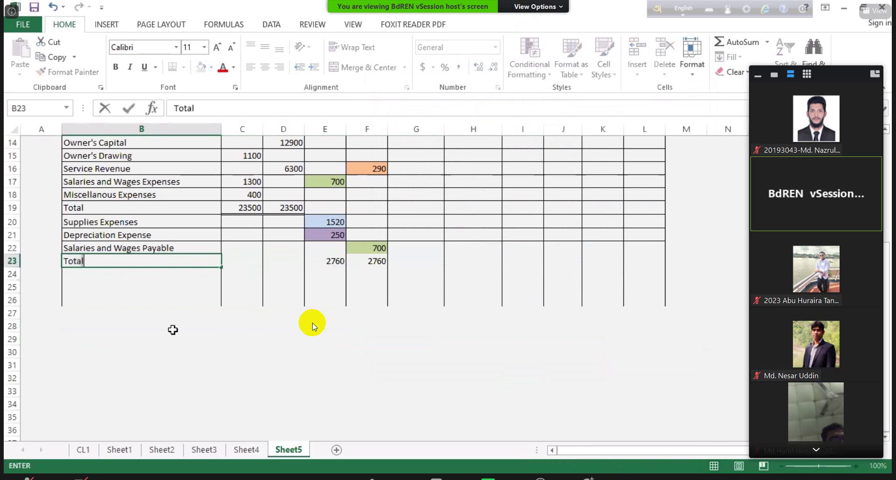
{"action": "key", "text": "Tab"}
Apply all borders to the Salaries and Wages Payable and Total rows, B22:L23.
{"action": "key", "text": "Tab"}
{"action": "key", "text": "Right"}
{"action": "key", "text": "Left"}
{"action": "key", "text": "Left"}
{"action": "key", "text": "Left"}
{"action": "key", "text": "Left"}
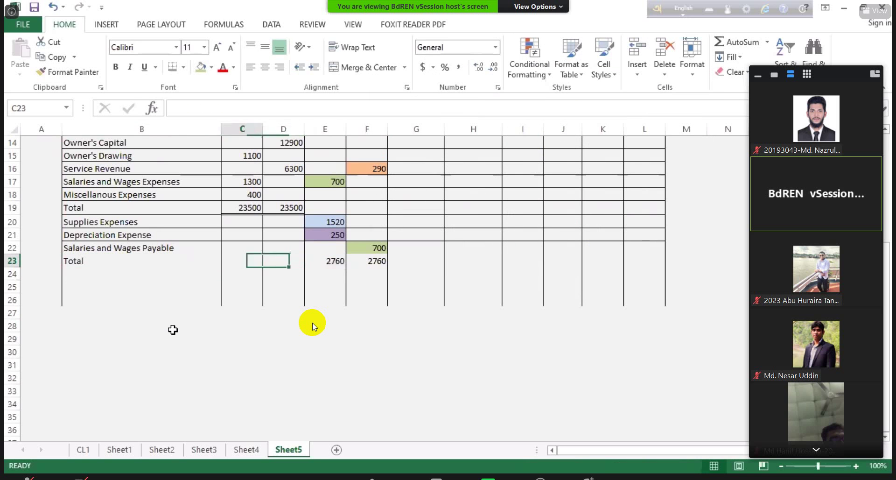
{"action": "key", "text": "Up"}
{"action": "key", "text": "Right"}
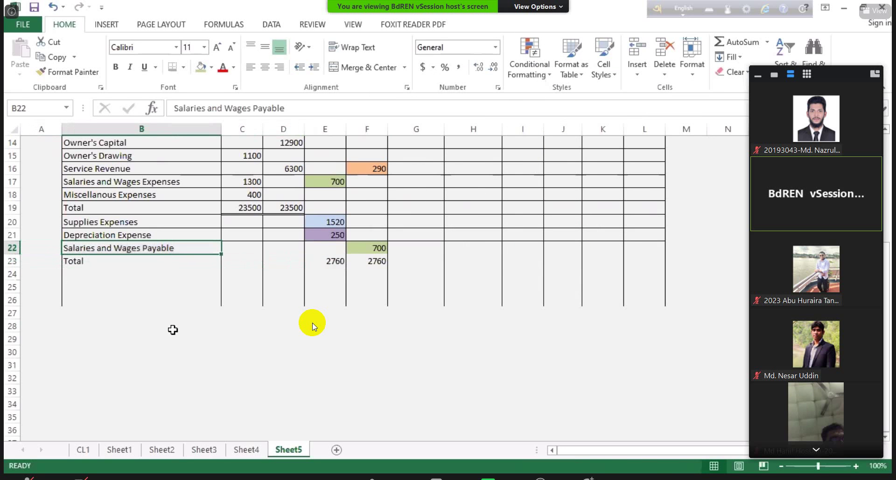
{"action": "key", "text": "shift+Down"}
{"action": "key", "text": "shift+Right"}
{"action": "key", "text": "shift+Right"}
{"action": "left_click_drag", "start_coordinate": [439, 261], "coordinate": [663, 261]}
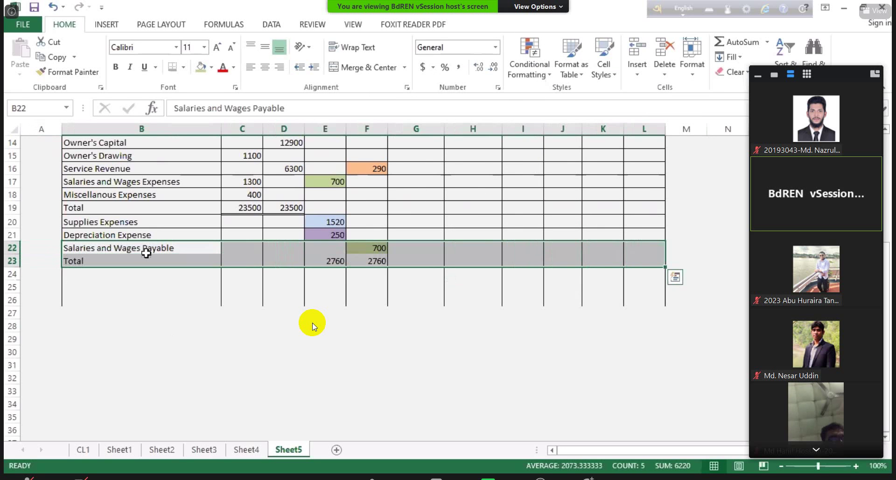
{"action": "left_click", "coordinate": [187, 68]}
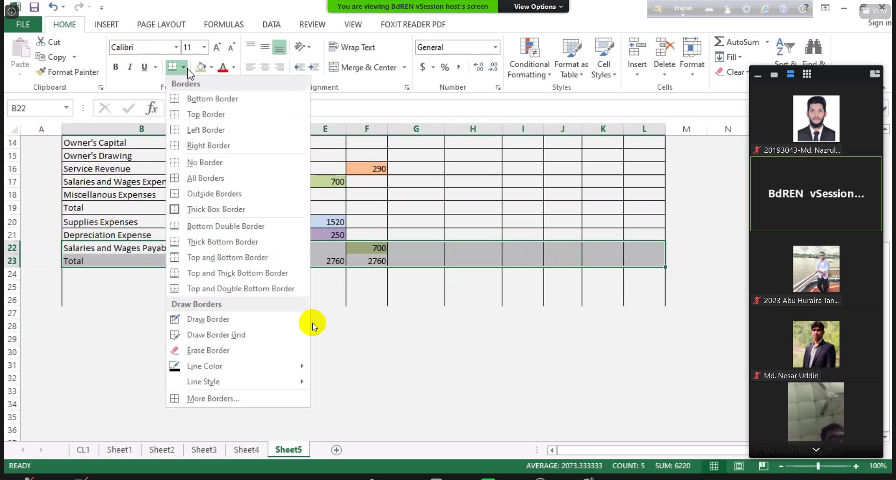
{"action": "left_click", "coordinate": [214, 179]}
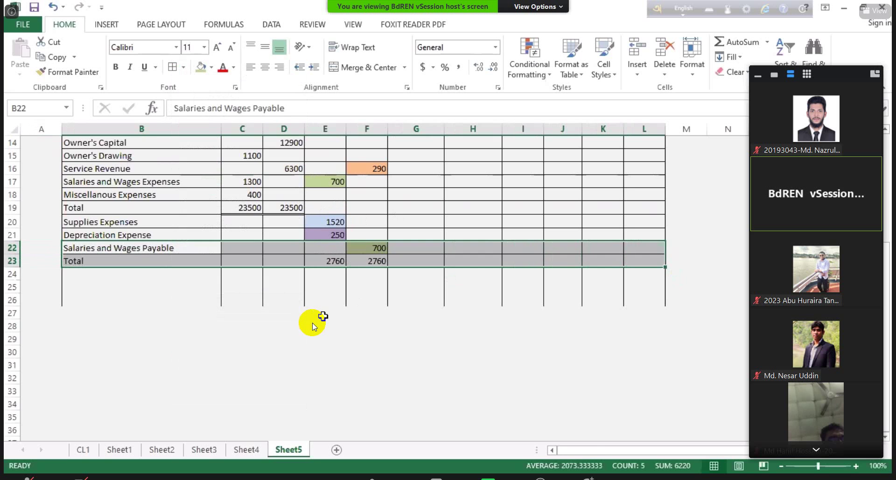
{"action": "left_click", "coordinate": [322, 313]}
Apply a bottom double border to the adjustments totals in E23 and F23.
{"action": "scroll", "coordinate": [312, 326], "scroll_direction": "up", "scroll_amount": 4}
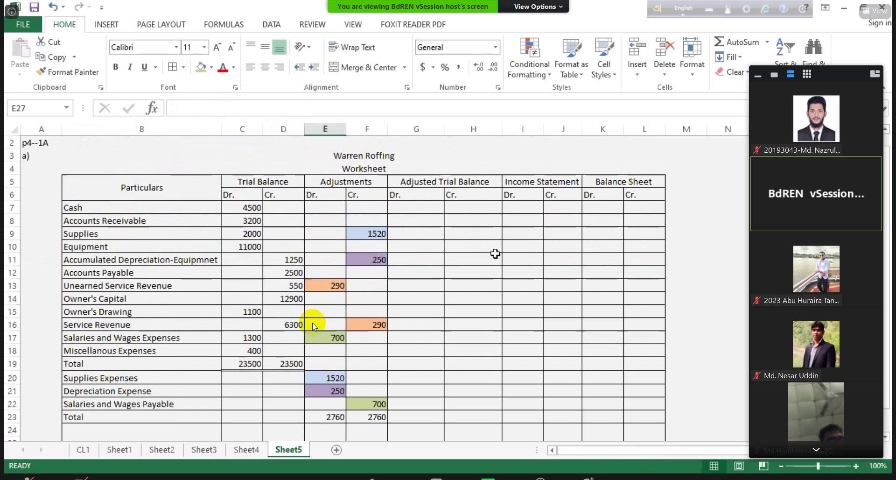
{"action": "scroll", "coordinate": [313, 326], "scroll_direction": "down", "scroll_amount": 4}
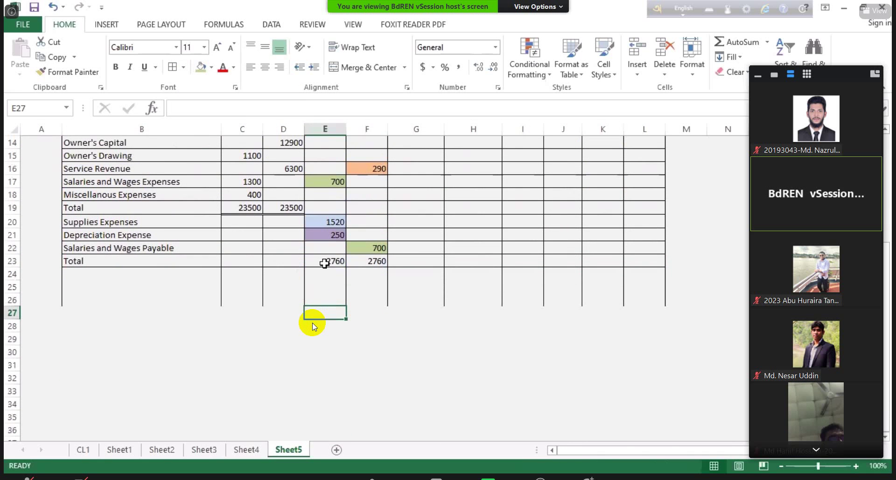
{"action": "left_click", "coordinate": [324, 264]}
{"action": "left_click", "coordinate": [368, 263], "text": "ctrl"}
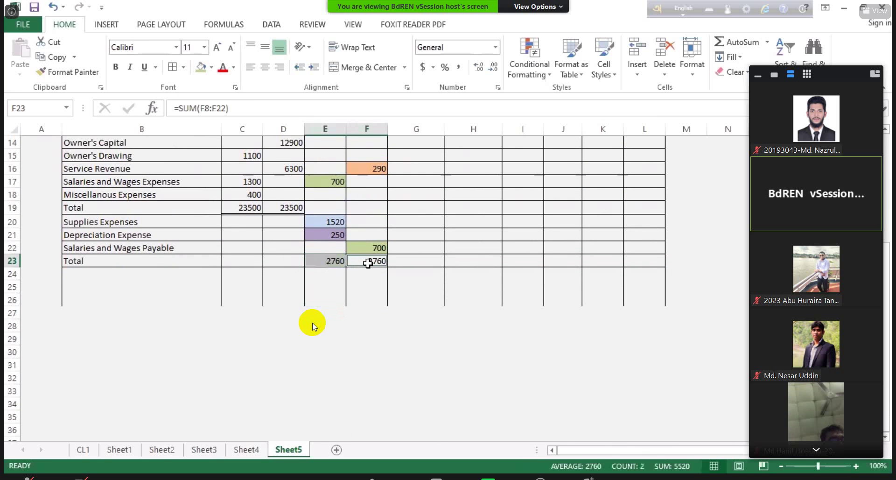
{"action": "left_click", "coordinate": [184, 69]}
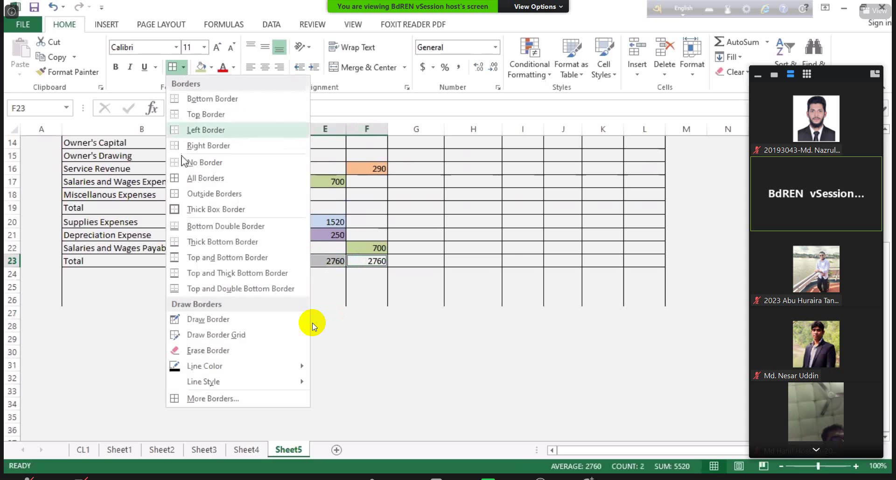
{"action": "left_click", "coordinate": [208, 228]}
{"action": "left_click", "coordinate": [285, 327]}
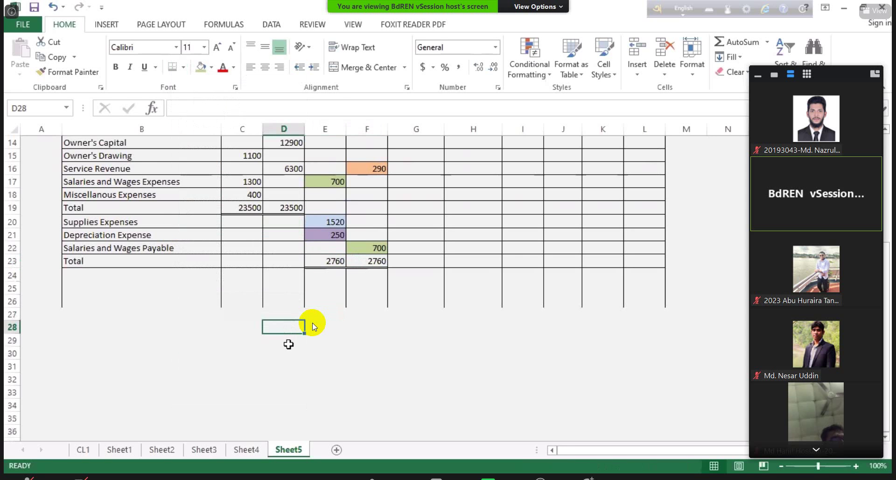
{"action": "left_click", "coordinate": [374, 363]}
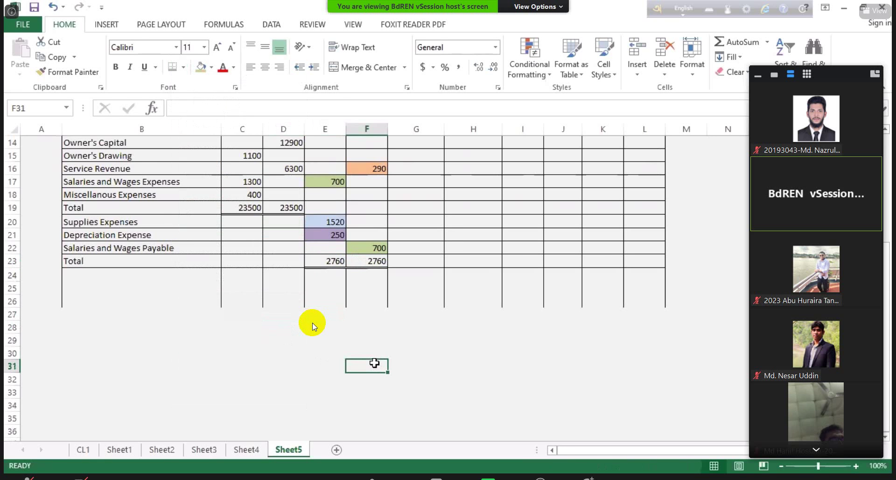
{"action": "scroll", "coordinate": [374, 363], "scroll_direction": "up", "scroll_amount": 4}
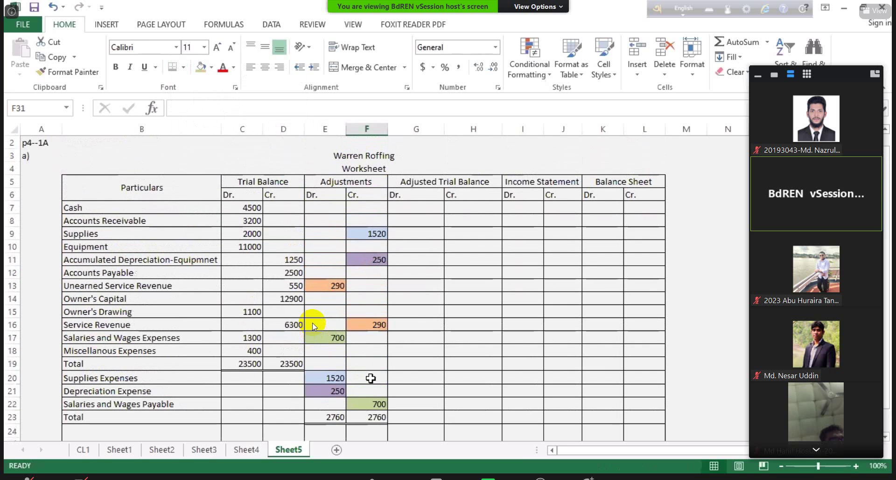
{"action": "left_click", "coordinate": [376, 418]}
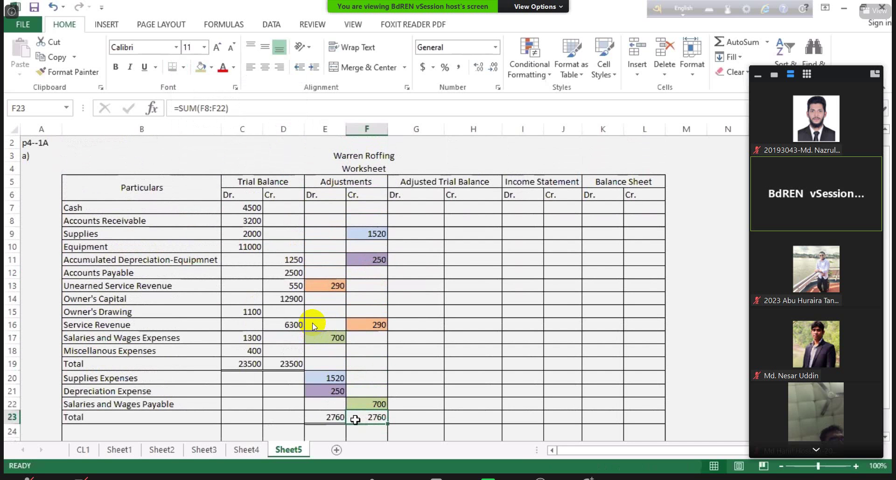
{"action": "left_click", "coordinate": [415, 208]}
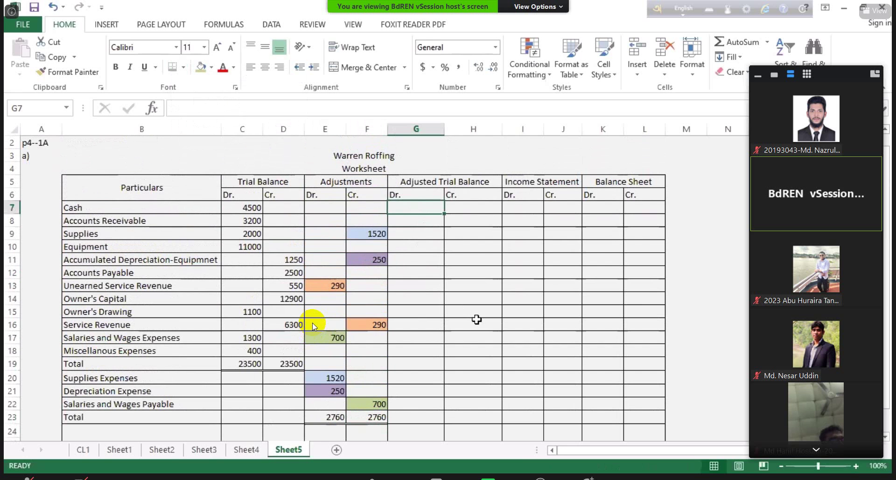
{"action": "left_click", "coordinate": [283, 182]}
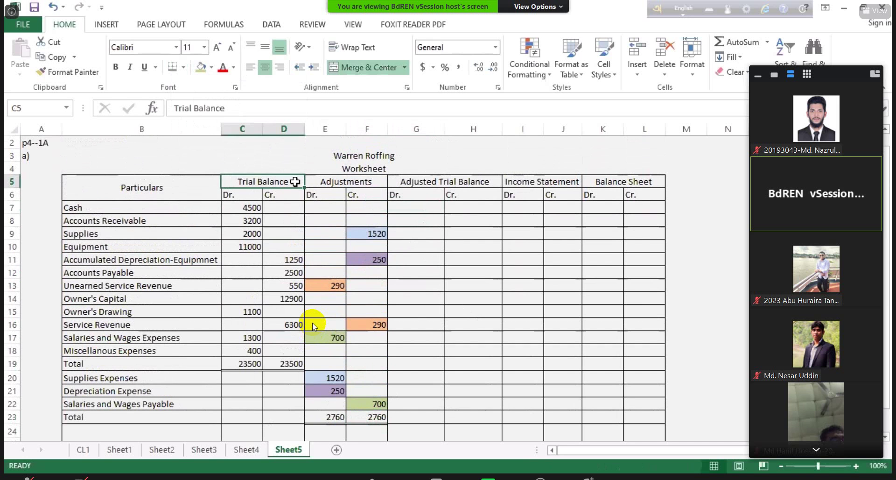
{"action": "left_click", "coordinate": [348, 181]}
{"action": "left_click", "coordinate": [444, 182]}
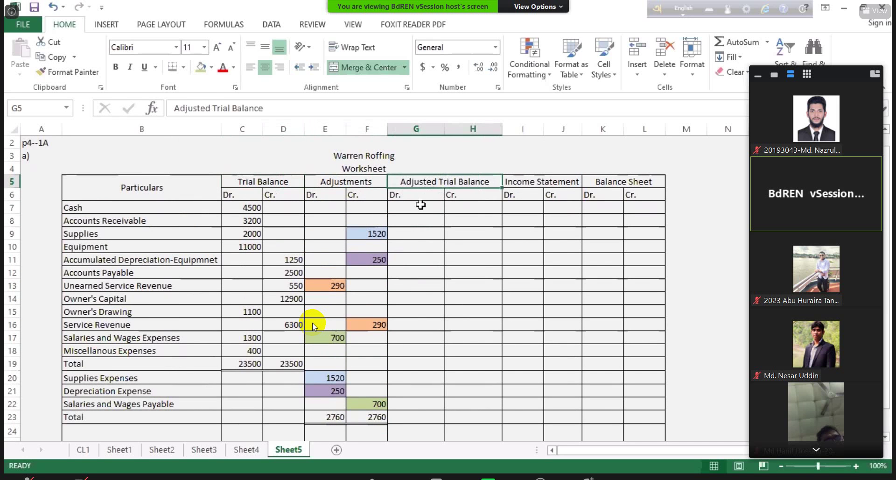
Carry the Cash debit balance into the Adjusted Trial Balance by entering =C7 in G7.
{"action": "left_click", "coordinate": [420, 205]}
{"action": "type", "text": "="}
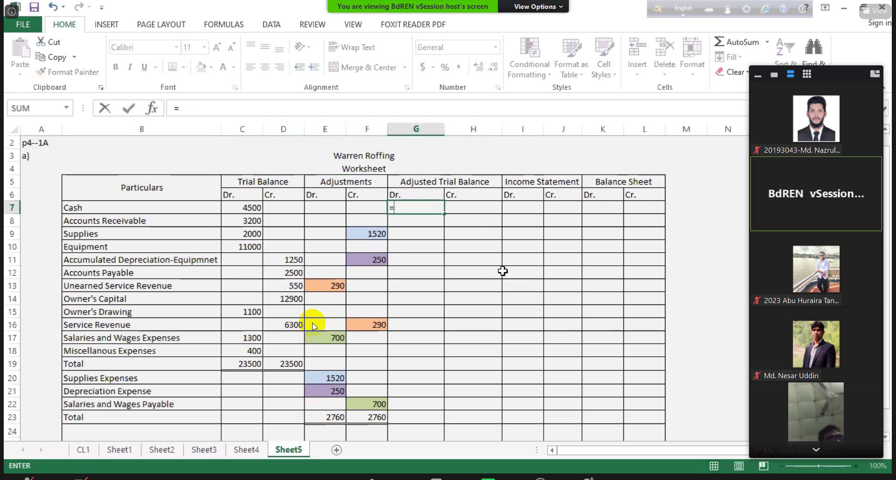
{"action": "key", "text": "Left"}
{"action": "key", "text": "Left"}
{"action": "key", "text": "Left"}
{"action": "key", "text": "Left"}
{"action": "key", "text": "Return"}
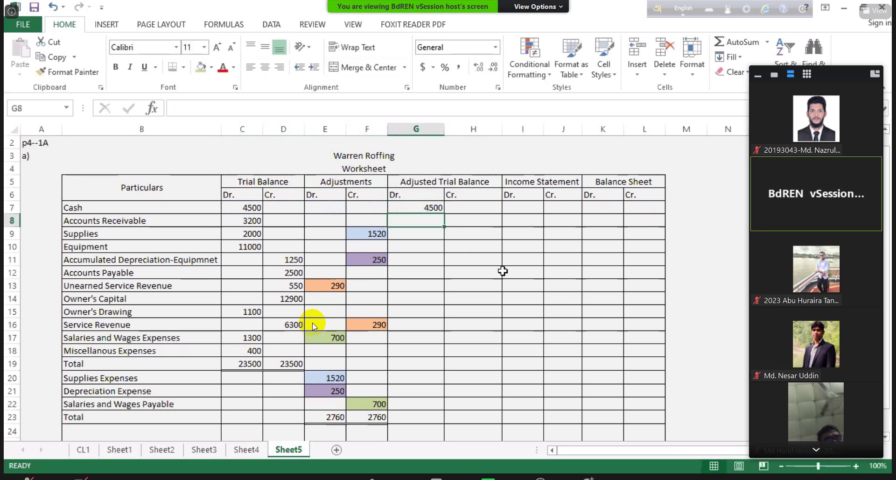
Carry the Accounts Receivable debit balance into the Adjusted Trial Balance by entering =C8 in G8.
{"action": "type", "text": "="}
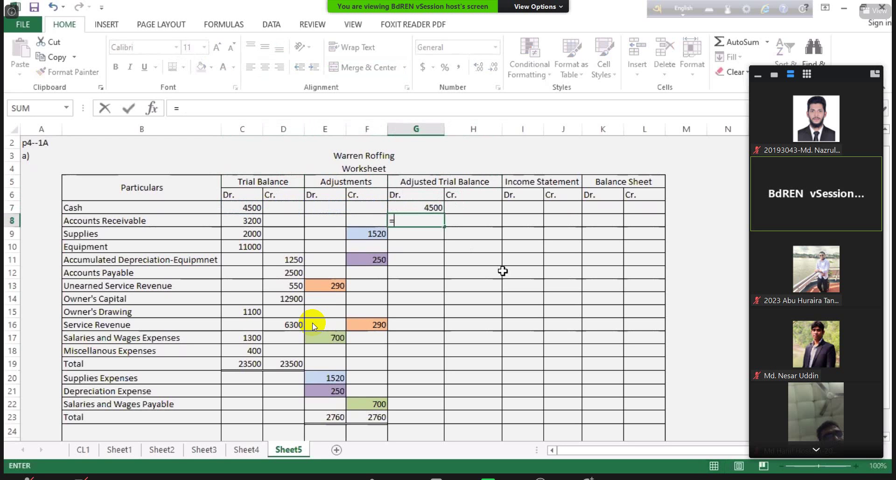
{"action": "key", "text": "Left"}
{"action": "key", "text": "Left"}
{"action": "key", "text": "Left"}
{"action": "key", "text": "Left"}
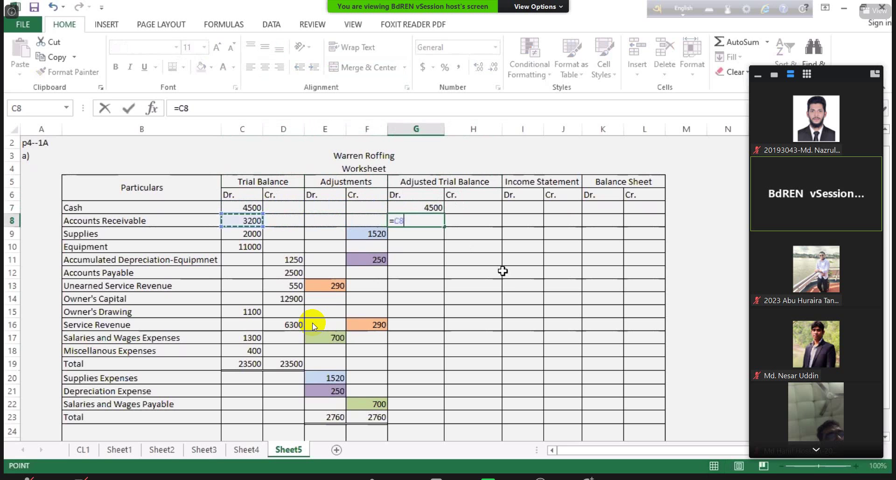
{"action": "key", "text": "Return"}
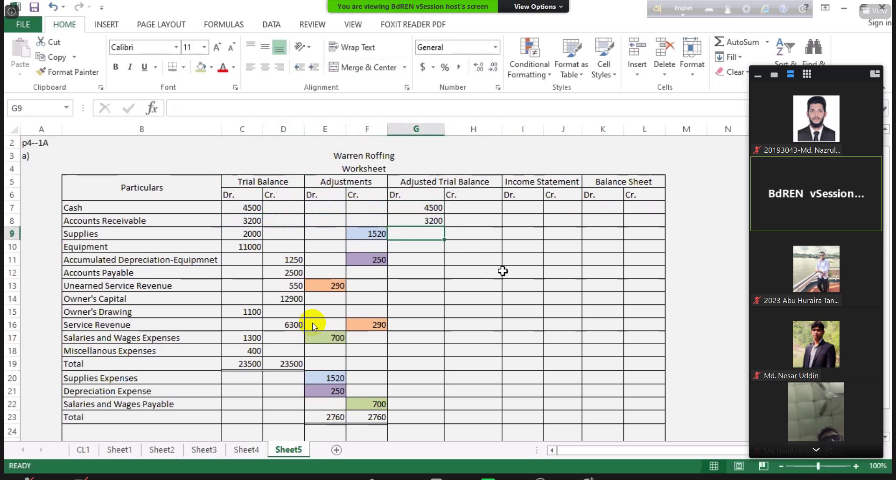
Calculate the adjusted Supplies debit in G9 by subtracting the credit adjustment, =C9-F9.
{"action": "type", "text": "="}
{"action": "key", "text": "Left"}
{"action": "key", "text": "Left"}
{"action": "key", "text": "Left"}
{"action": "key", "text": "Left"}
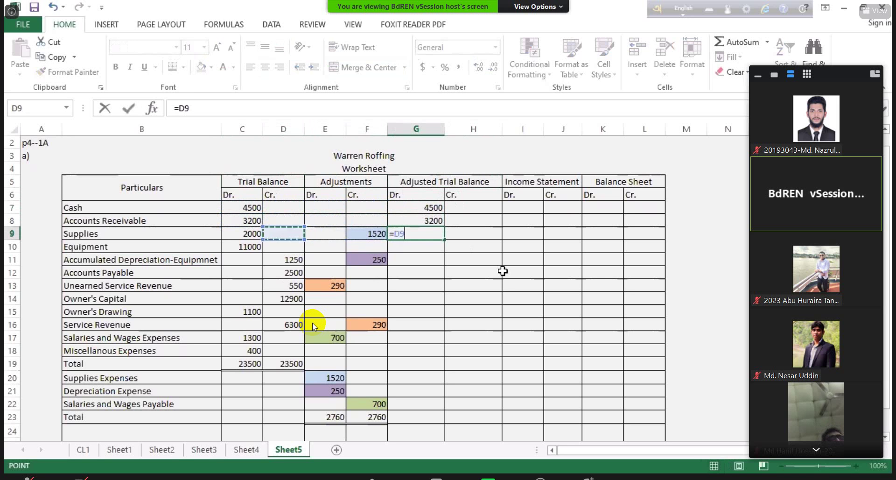
{"action": "type", "text": "-"}
{"action": "key", "text": "Left"}
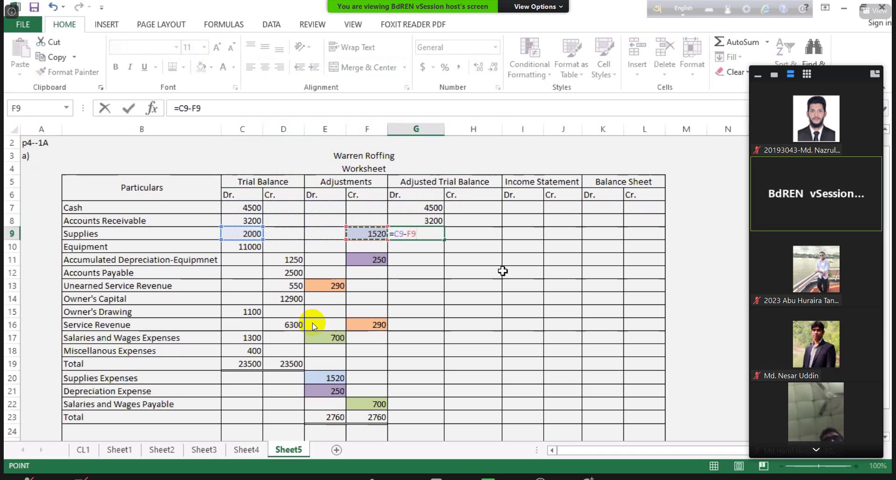
{"action": "key", "text": "Return"}
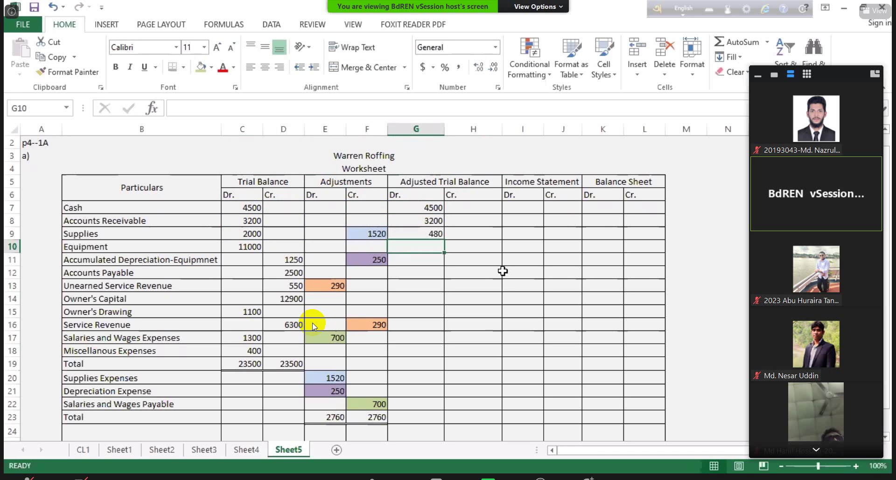
Carry the Equipment debit balance into the Adjusted Trial Balance by entering =C10 in G10.
{"action": "type", "text": "="}
{"action": "key", "text": "Left"}
{"action": "key", "text": "Left"}
{"action": "key", "text": "Left"}
{"action": "key", "text": "Left"}
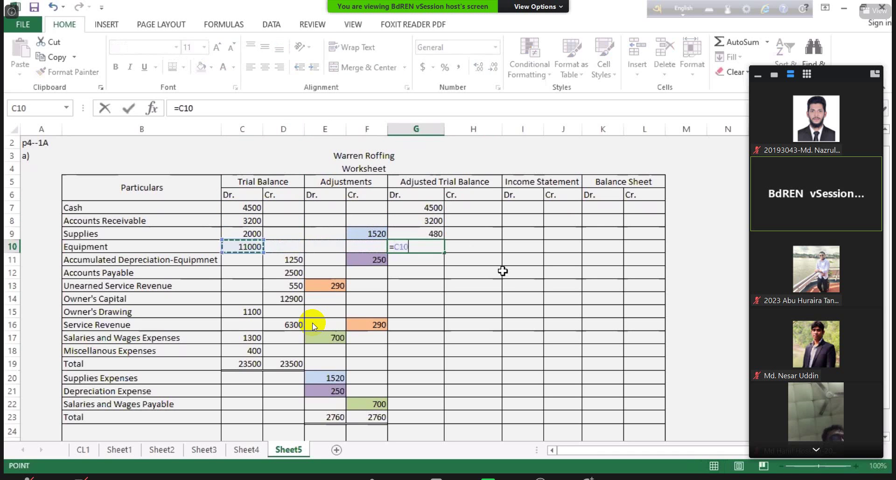
{"action": "key", "text": "Return"}
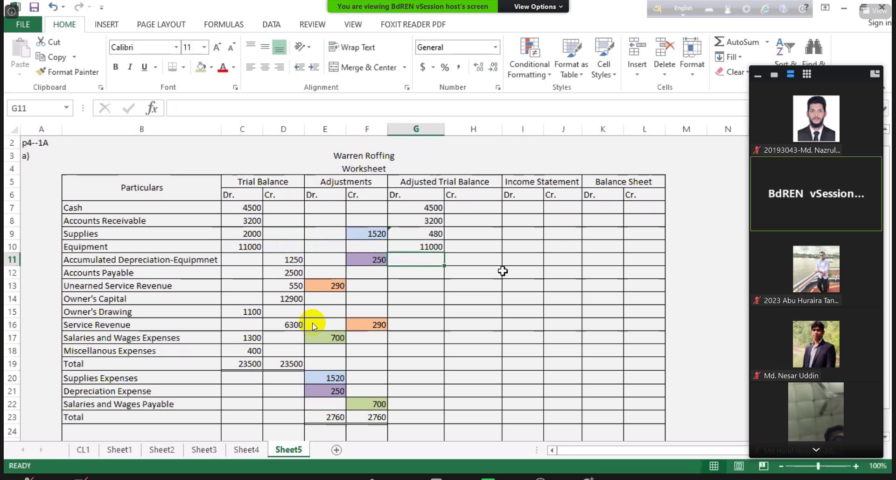
Calculate the adjusted Accumulated Depreciation credit in H11 by adding the credit adjustment, =D11+F11.
{"action": "key", "text": "Right"}
{"action": "type", "text": "="}
{"action": "key", "text": "Left"}
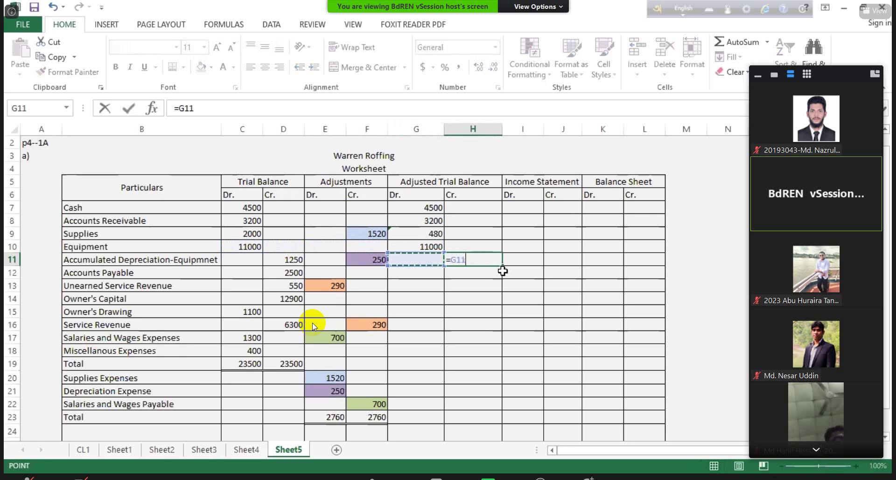
{"action": "key", "text": "Left"}
{"action": "key", "text": "Left"}
{"action": "key", "text": "Left"}
{"action": "type", "text": "+"}
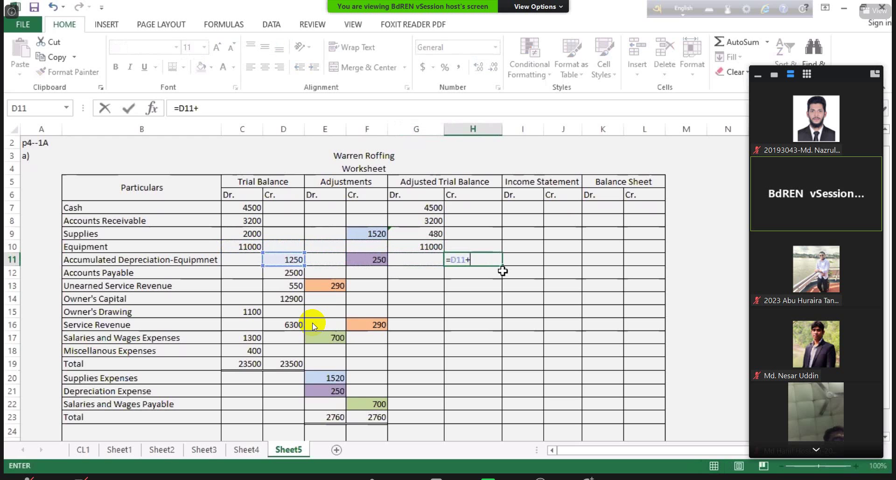
{"action": "key", "text": "Left"}
{"action": "key", "text": "Left"}
{"action": "key", "text": "Return"}
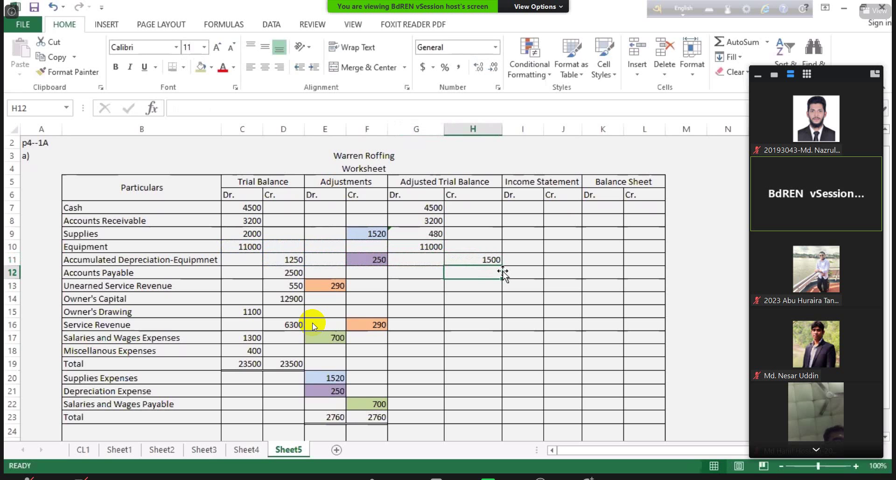
Carry the Accounts Payable credit balance into the Adjusted Trial Balance by entering =D12 in H12.
{"action": "type", "text": "="}
{"action": "key", "text": "Left"}
{"action": "key", "text": "Left"}
{"action": "key", "text": "Left"}
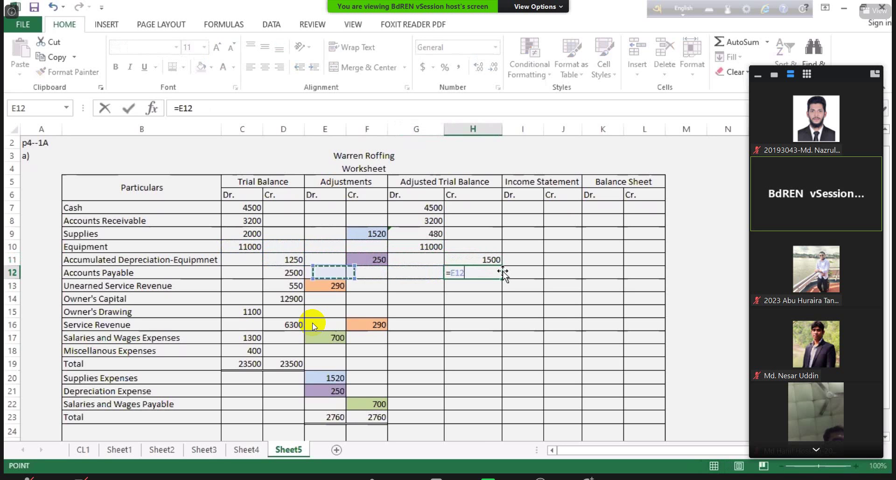
{"action": "key", "text": "Left"}
{"action": "key", "text": "Return"}
{"action": "key", "text": "Left"}
{"action": "key", "text": "Left"}
{"action": "key", "text": "Left"}
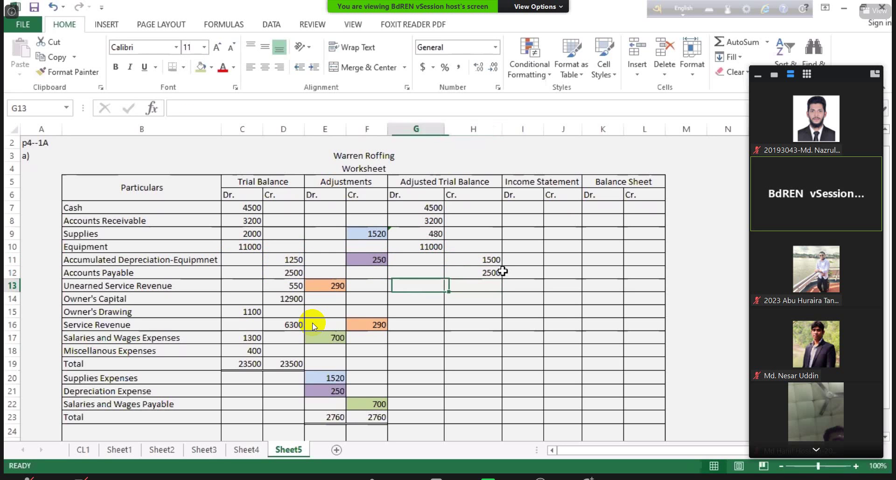
{"action": "key", "text": "Left"}
{"action": "key", "text": "Left"}
{"action": "key", "text": "Left"}
{"action": "key", "text": "Right"}
{"action": "key", "text": "Right"}
{"action": "key", "text": "Right"}
{"action": "key", "text": "Right"}
{"action": "key", "text": "Right"}
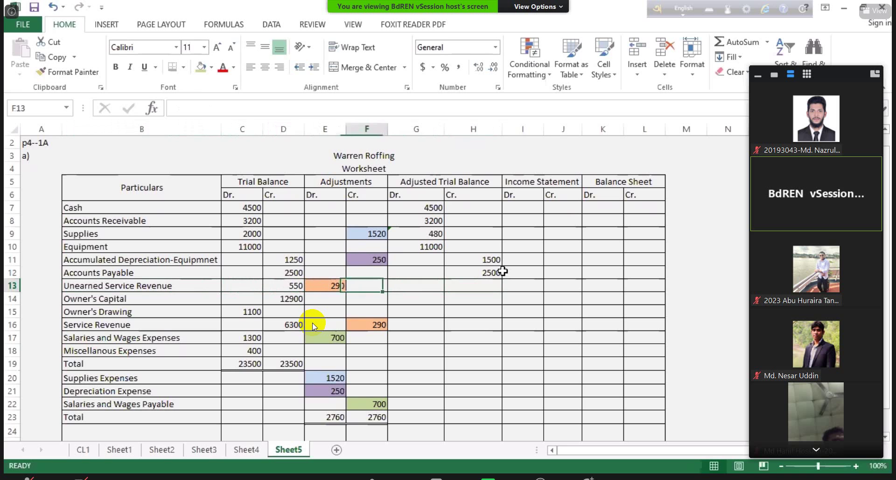
{"action": "key", "text": "Right"}
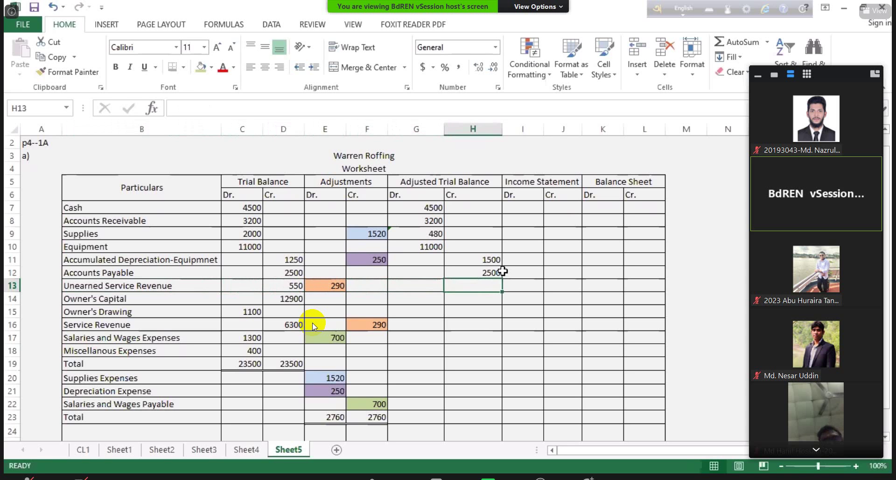
Calculate the adjusted Unearned Service Revenue credit in H13 by subtracting the debit adjustment, =D13-E13.
{"action": "type", "text": "="}
{"action": "key", "text": "Left"}
{"action": "key", "text": "Left"}
{"action": "key", "text": "Left"}
{"action": "key", "text": "Left"}
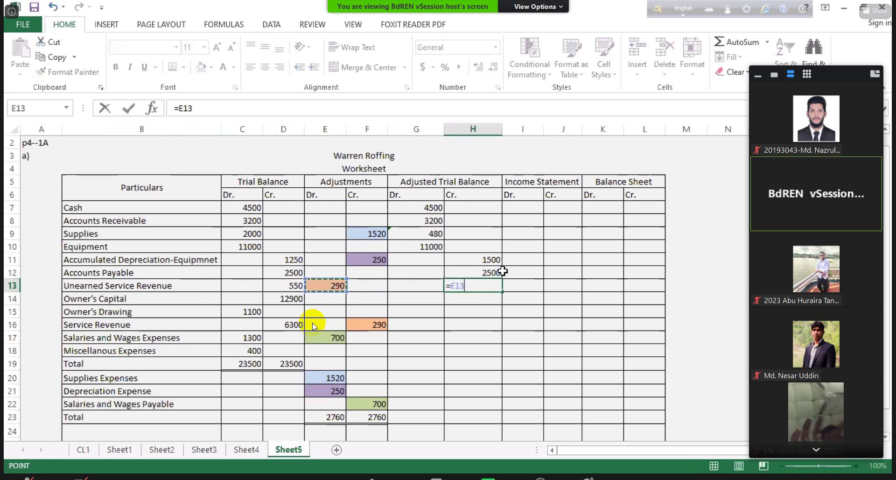
{"action": "type", "text": "-"}
{"action": "key", "text": "Left"}
{"action": "key", "text": "Left"}
{"action": "key", "text": "Left"}
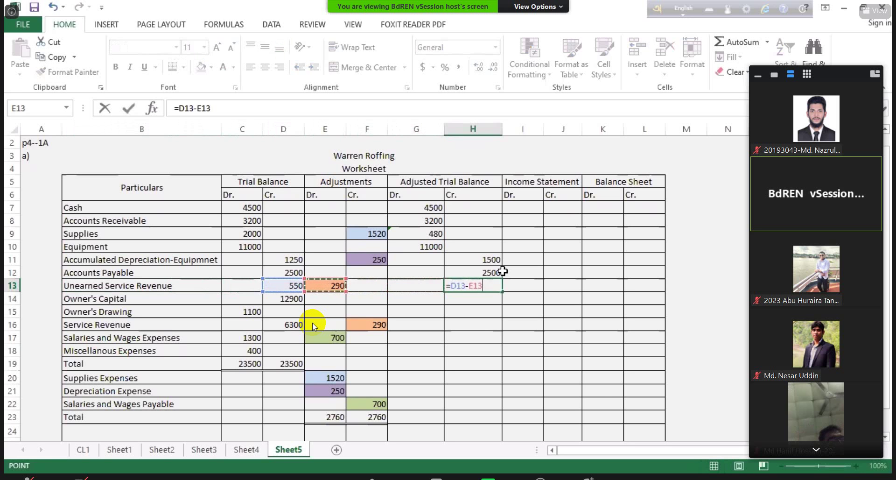
{"action": "key", "text": "Return"}
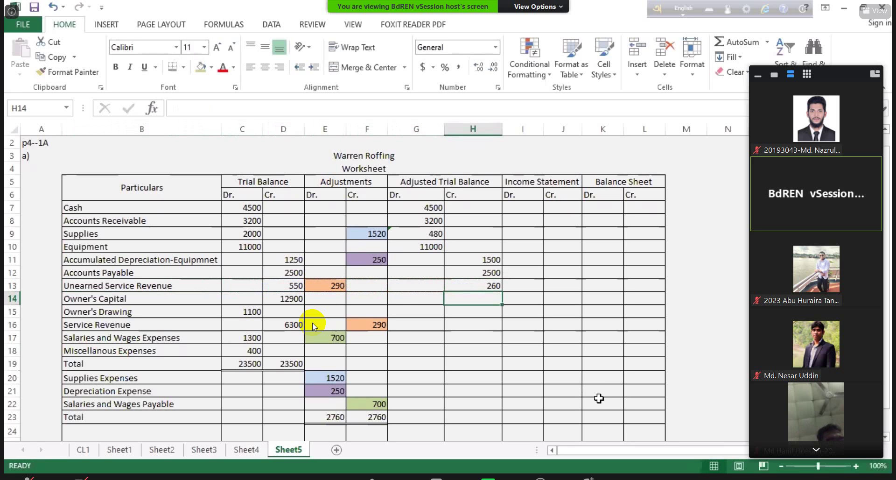
Carry the Owner's Capital credit balance into the Adjusted Trial Balance by entering =D14 in H14.
{"action": "type", "text": "="}
{"action": "key", "text": "Left"}
{"action": "key", "text": "Left"}
{"action": "key", "text": "Left"}
{"action": "key", "text": "Left"}
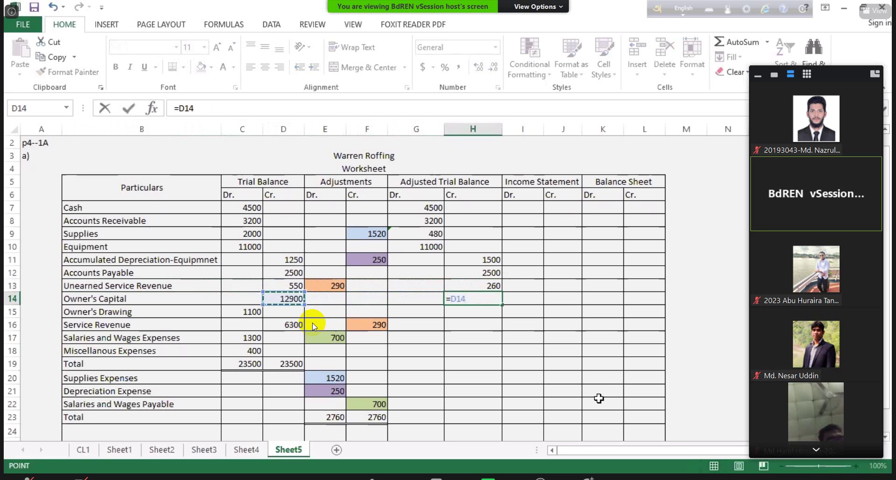
{"action": "key", "text": "Return"}
Carry the Owner's Drawing debit balance into the Adjusted Trial Balance by entering =C15 in G15.
{"action": "key", "text": "Left"}
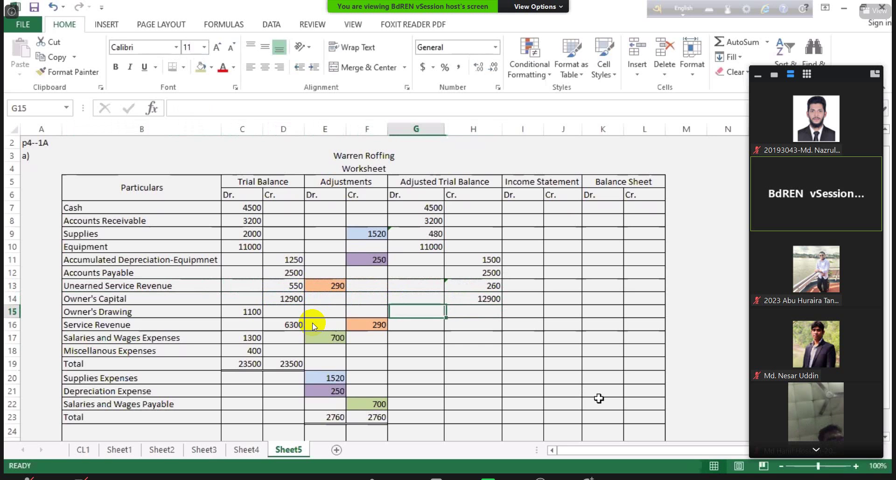
{"action": "type", "text": "="}
{"action": "key", "text": "Left"}
{"action": "key", "text": "Left"}
{"action": "key", "text": "Left"}
{"action": "key", "text": "Left"}
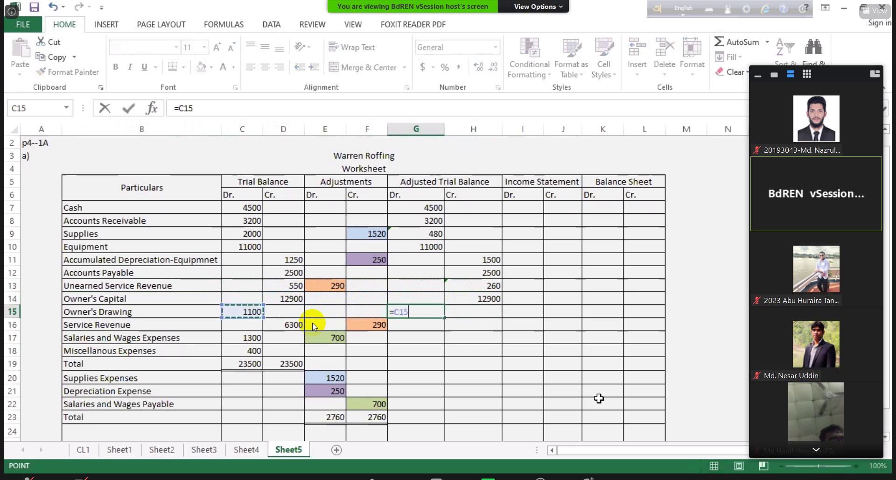
{"action": "key", "text": "Return"}
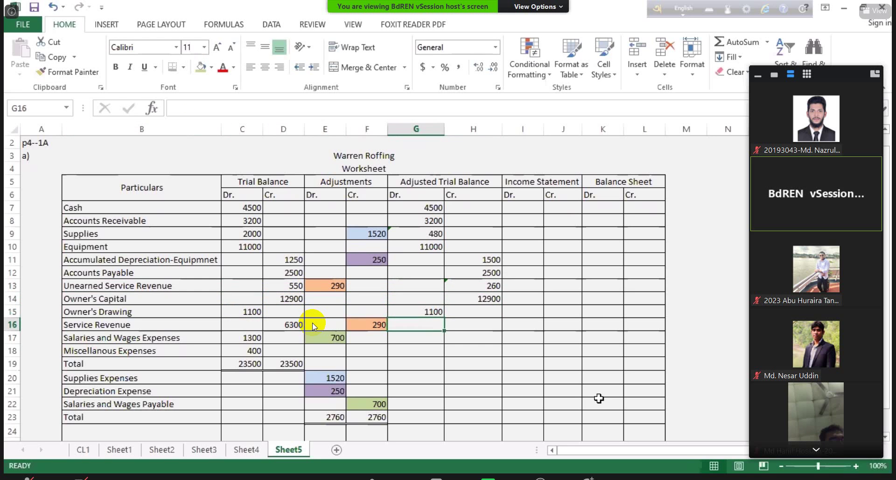
Calculate the adjusted Service Revenue credit in H16 by adding the credit adjustment, =D16+F16.
{"action": "key", "text": "Right"}
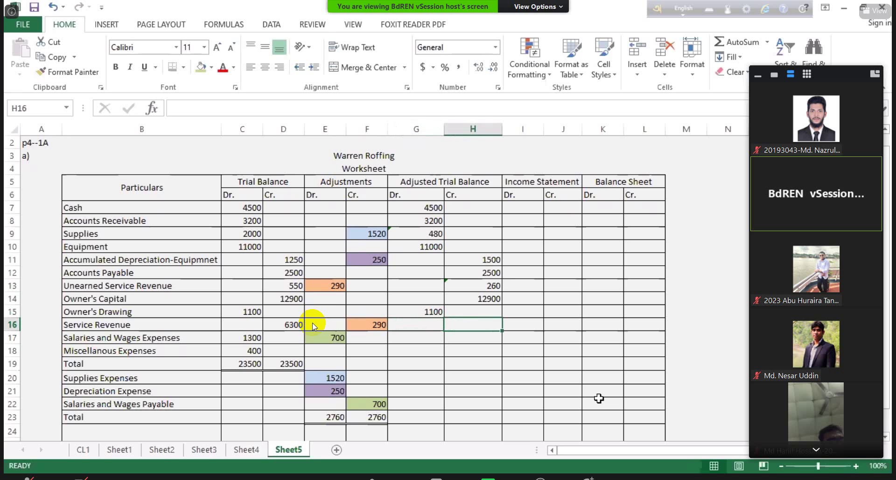
{"action": "type", "text": "="}
{"action": "key", "text": "Left"}
{"action": "key", "text": "Left"}
{"action": "key", "text": "Left"}
{"action": "key", "text": "Left"}
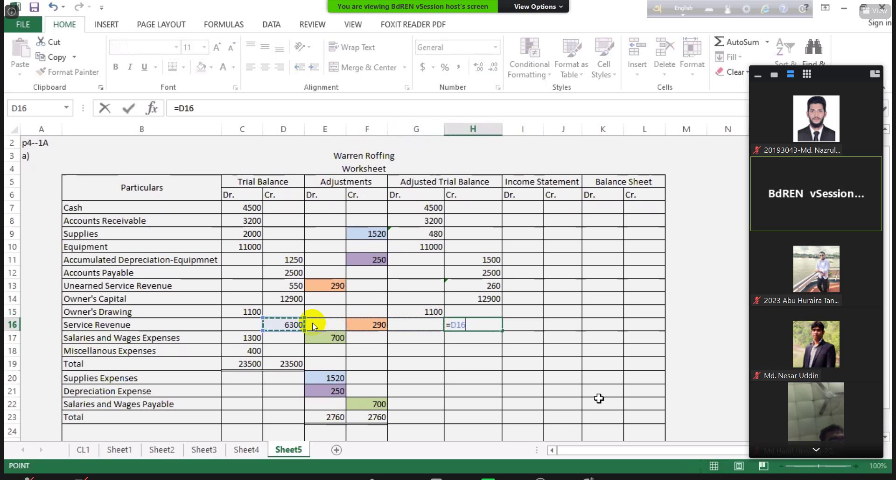
{"action": "type", "text": "+"}
{"action": "key", "text": "Left"}
{"action": "key", "text": "Left"}
{"action": "key", "text": "Return"}
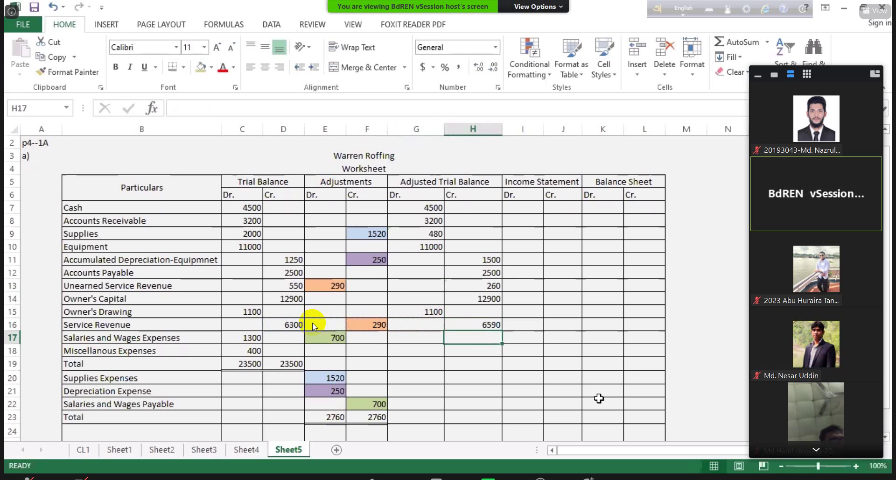
Calculate the adjusted Salaries and Wages Expenses debit in G17 by adding the debit adjustment, =C17+E17.
{"action": "key", "text": "Left"}
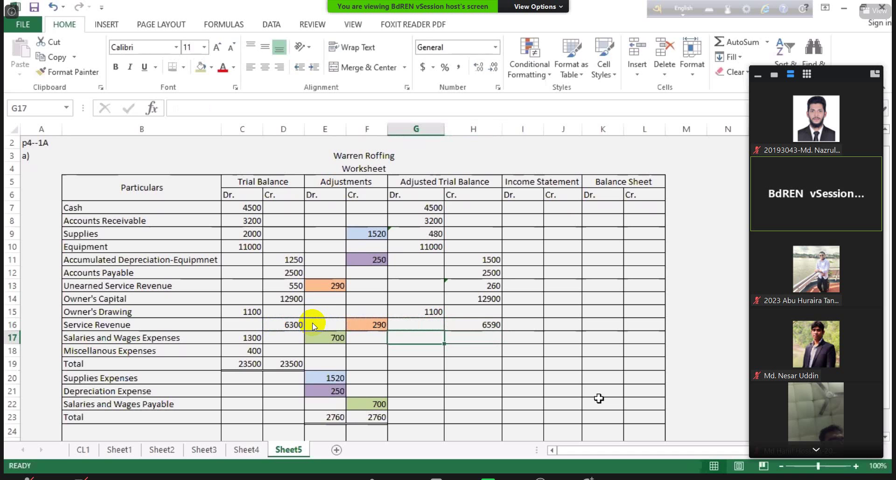
{"action": "type", "text": "="}
{"action": "key", "text": "Left"}
{"action": "key", "text": "Left"}
{"action": "key", "text": "Left"}
{"action": "key", "text": "Left"}
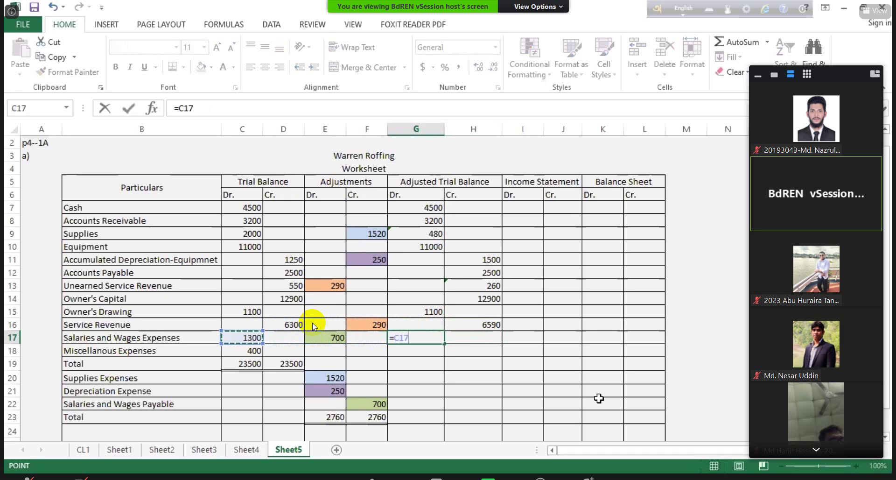
{"action": "type", "text": "+"}
{"action": "key", "text": "Left"}
{"action": "key", "text": "Left"}
{"action": "key", "text": "Return"}
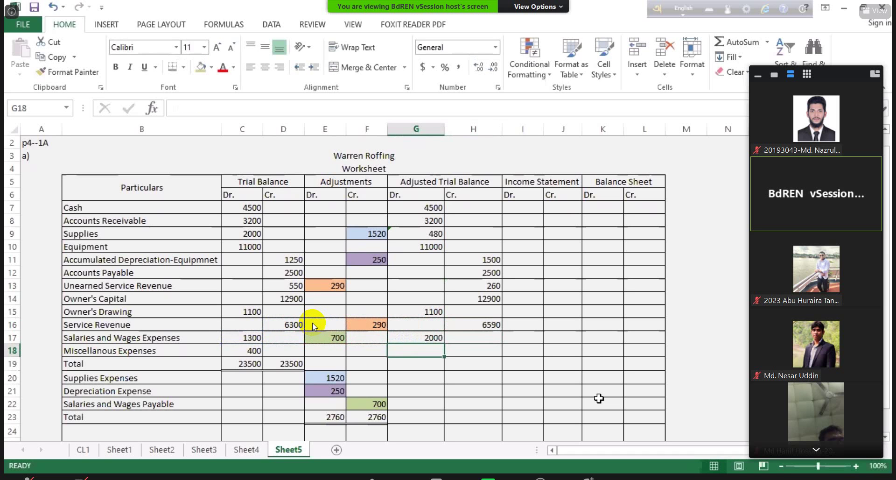
Carry the Miscellaneous Expenses debit balance into the Adjusted Trial Balance by entering =C18 in G18.
{"action": "type", "text": "="}
{"action": "key", "text": "Left"}
{"action": "key", "text": "Left"}
{"action": "key", "text": "Left"}
{"action": "key", "text": "Left"}
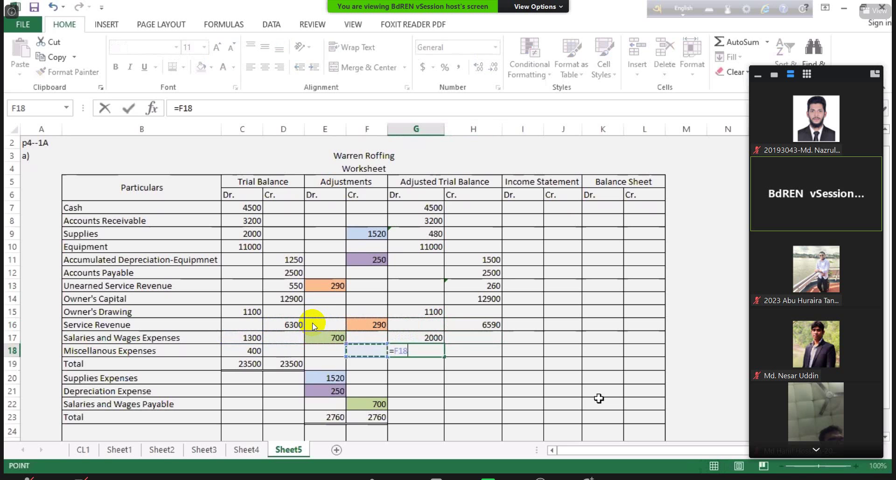
{"action": "key", "text": "Return"}
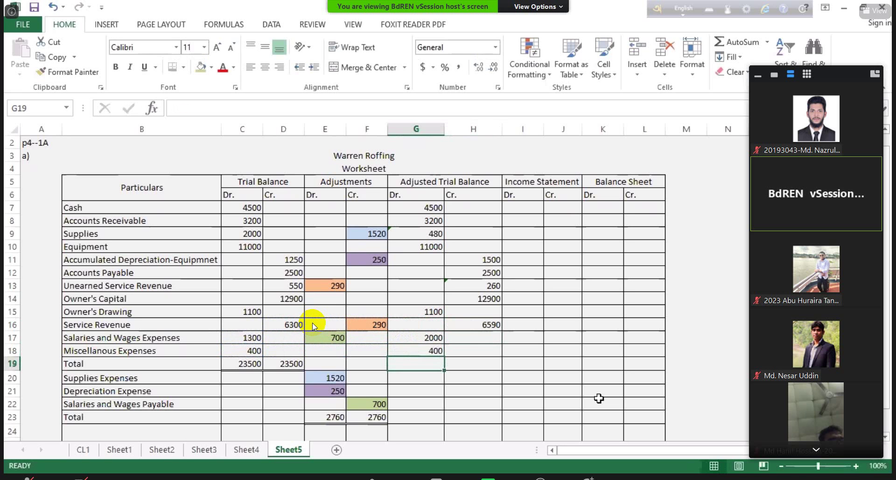
Carry the Supplies Expenses and Depreciation Expense adjustments into the Adjusted Trial Balance debit column, with =E20 in G20 and =E21 in G21.
{"action": "key", "text": "Down"}
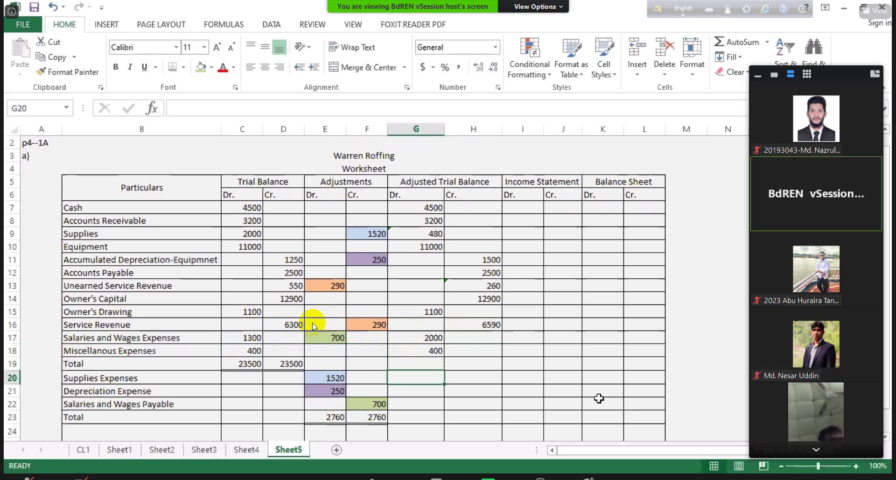
{"action": "type", "text": "="}
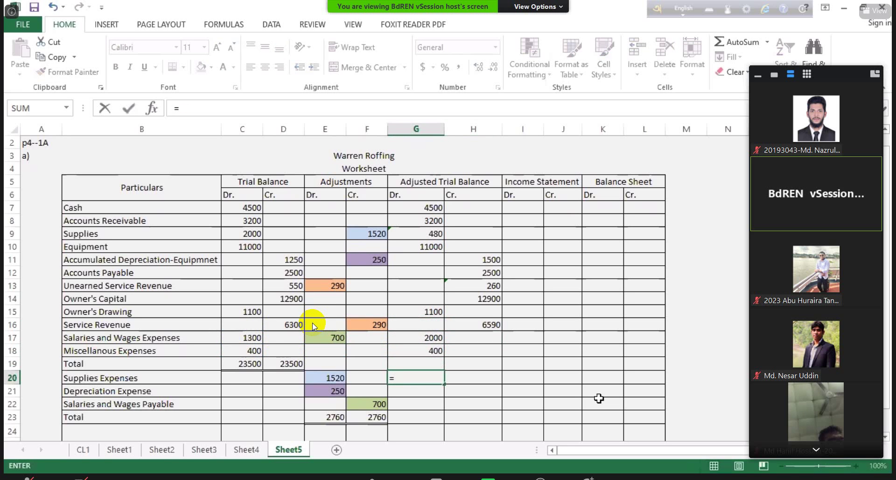
{"action": "key", "text": "Left"}
{"action": "key", "text": "Left"}
{"action": "key", "text": "Return"}
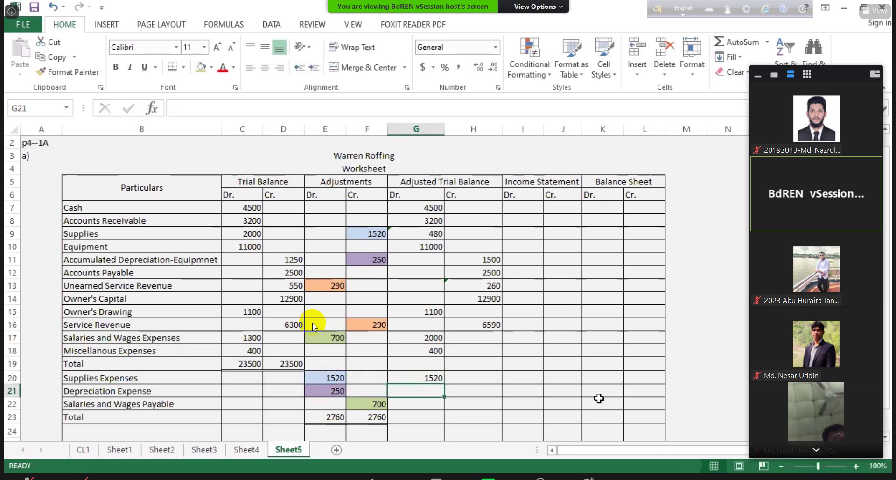
{"action": "type", "text": "="}
{"action": "key", "text": "Left"}
{"action": "key", "text": "Left"}
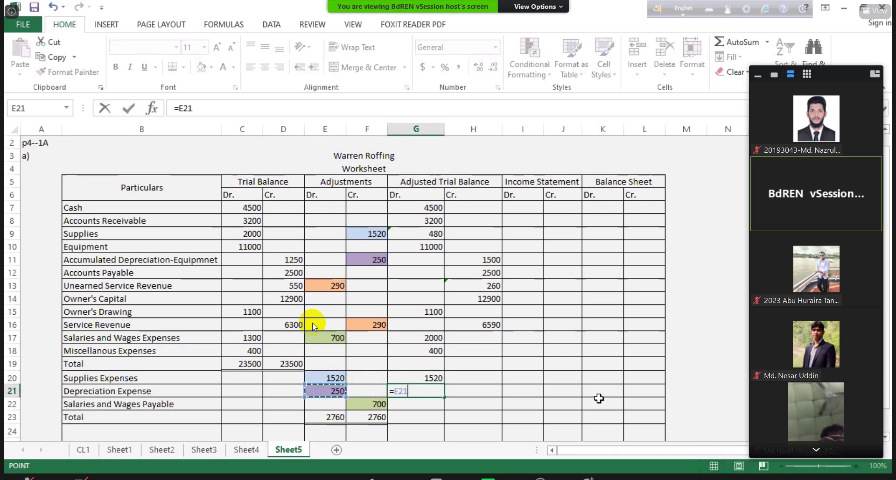
{"action": "key", "text": "Return"}
Enter =F22 in G22 to carry Salaries and Wages Payable into the Adjusted Trial Balance debit column.
{"action": "type", "text": "="}
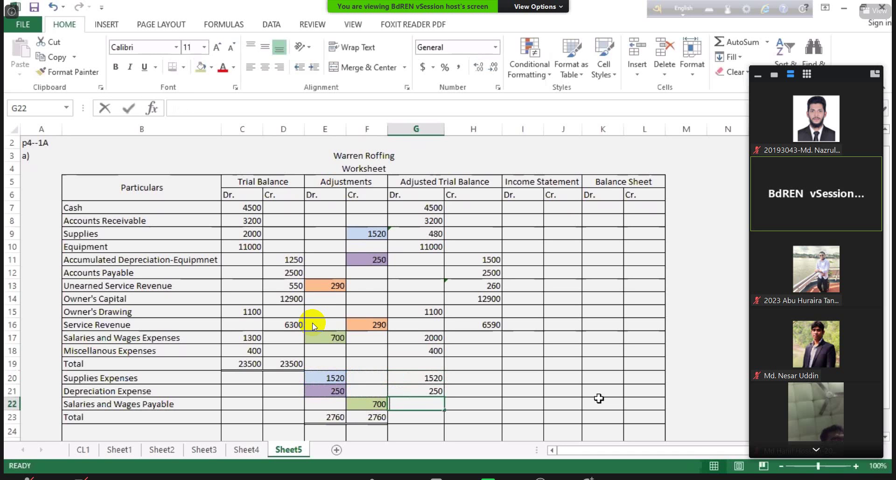
{"action": "key", "text": "Left"}
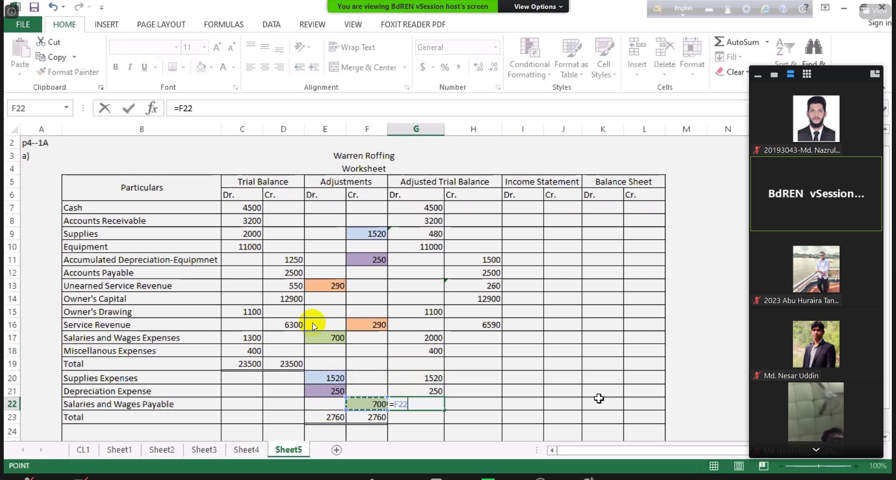
{"action": "key", "text": "Return"}
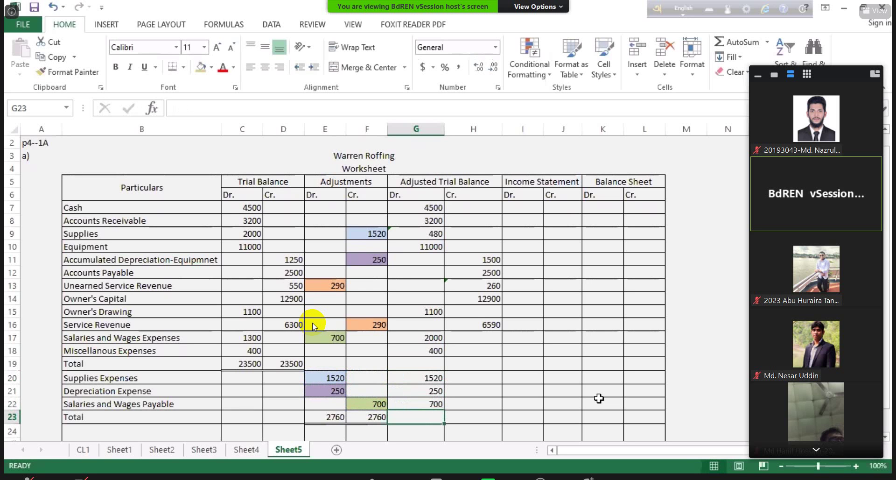
Total the Adjusted Trial Balance debit column in G23 with =SUM(G7:G22).
{"action": "type", "text": "=s"}
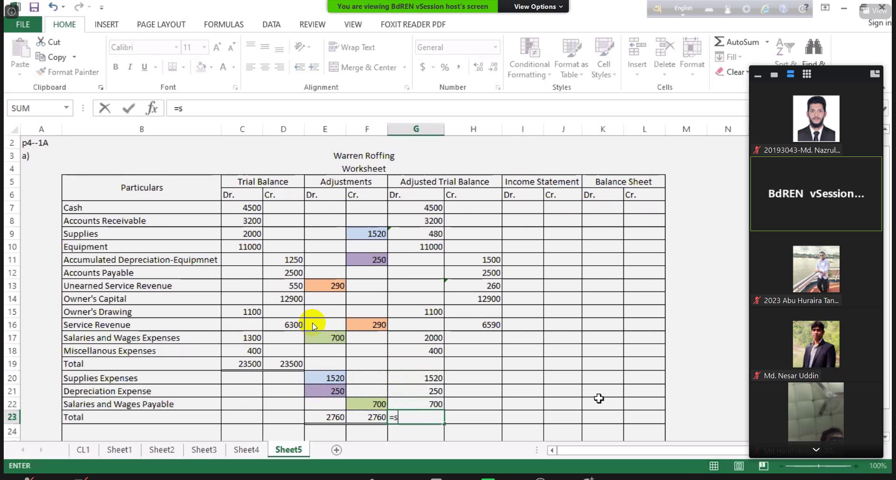
{"action": "type", "text": "um("}
{"action": "key", "text": "Up"}
{"action": "key", "text": "shift+Up"}
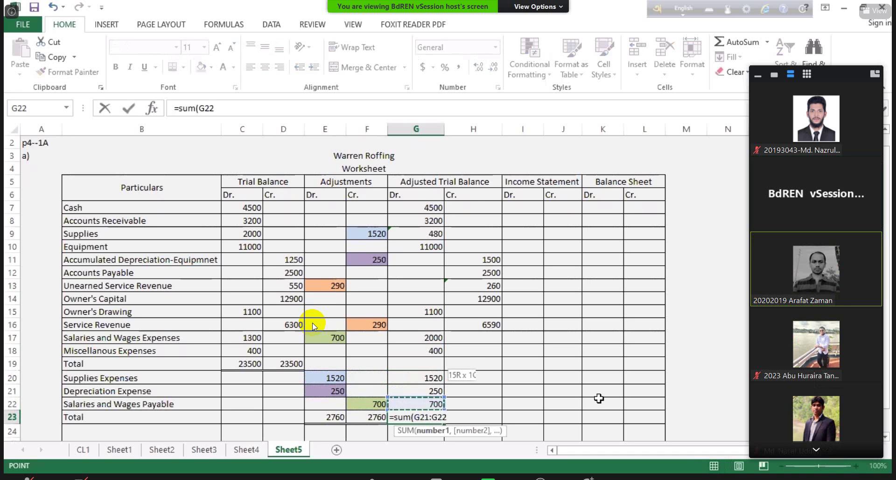
{"action": "key", "text": "shift+Up"}
{"action": "key", "text": "shift+Up"}
{"action": "key", "text": "shift+Up"}
{"action": "key", "text": "shift+Up"}
{"action": "key", "text": "shift+Up"}
{"action": "key", "text": "shift+Up"}
{"action": "key", "text": "shift+Up"}
{"action": "key", "text": "shift+Up"}
{"action": "key", "text": "shift+Up"}
{"action": "key", "text": "shift+Up"}
{"action": "key", "text": "shift+Up"}
{"action": "key", "text": "shift+Up"}
{"action": "key", "text": "shift+Up"}
{"action": "key", "text": "shift+Up"}
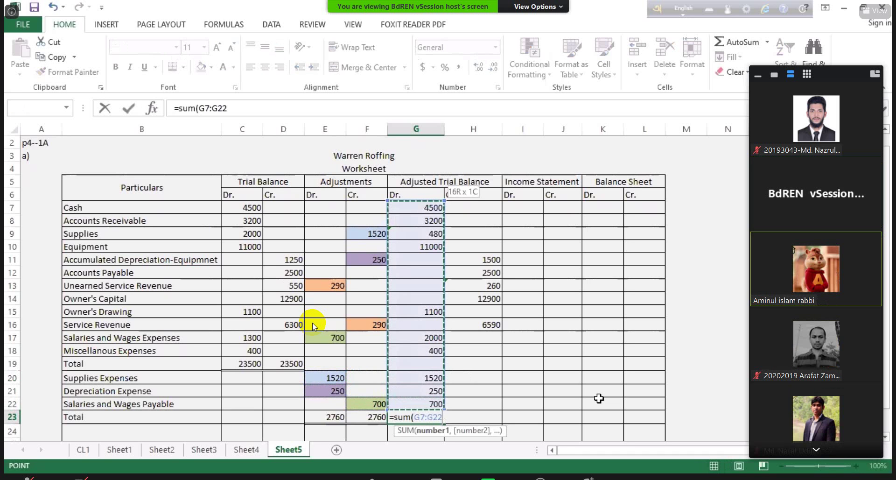
{"action": "type", "text": ")"}
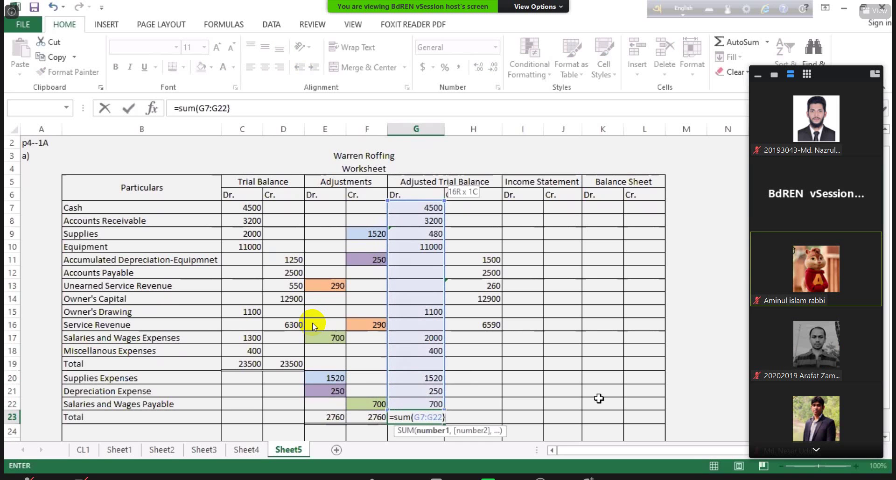
{"action": "key", "text": "Return"}
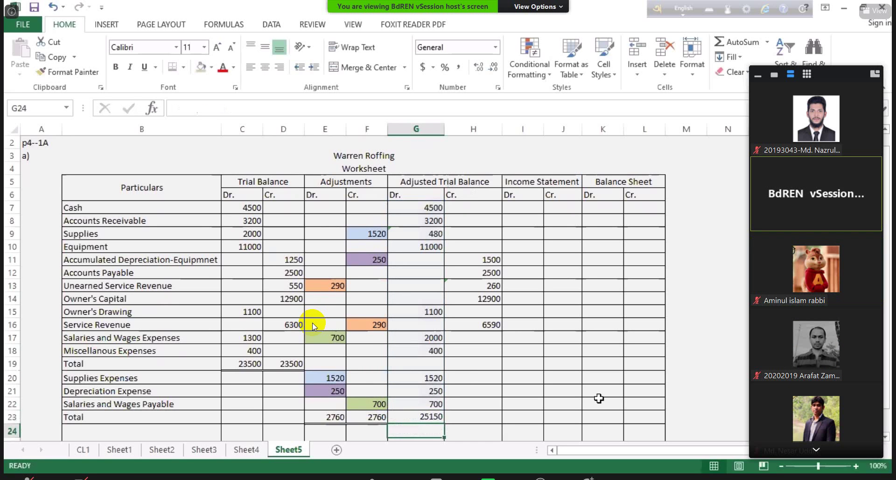
{"action": "key", "text": "Up"}
{"action": "key", "text": "Left"}
{"action": "key", "text": "Up"}
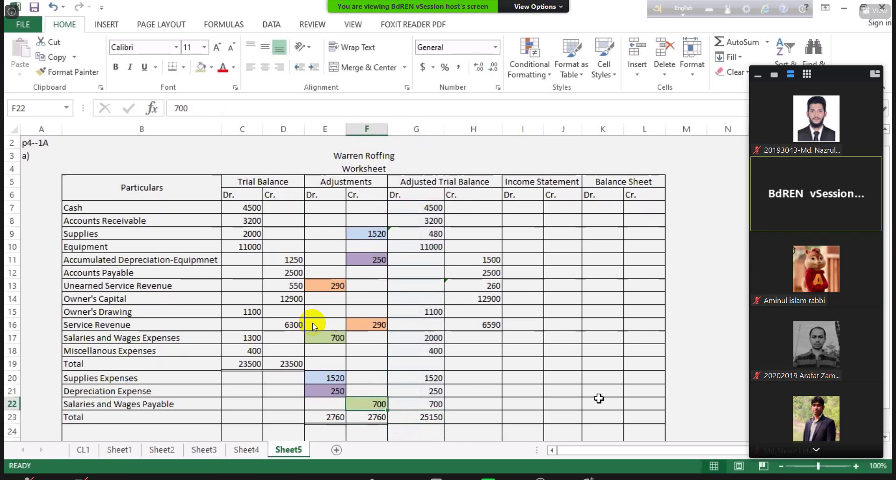
{"action": "key", "text": "Delete"}
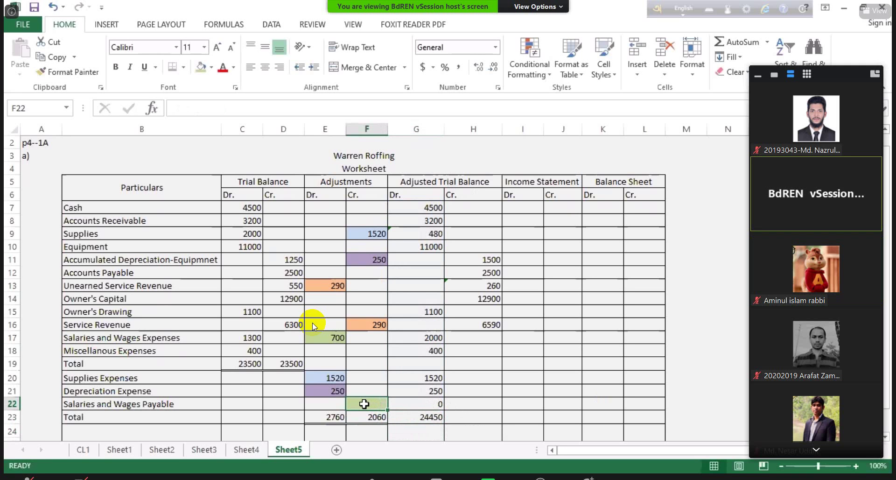
{"action": "left_click", "coordinate": [53, 7]}
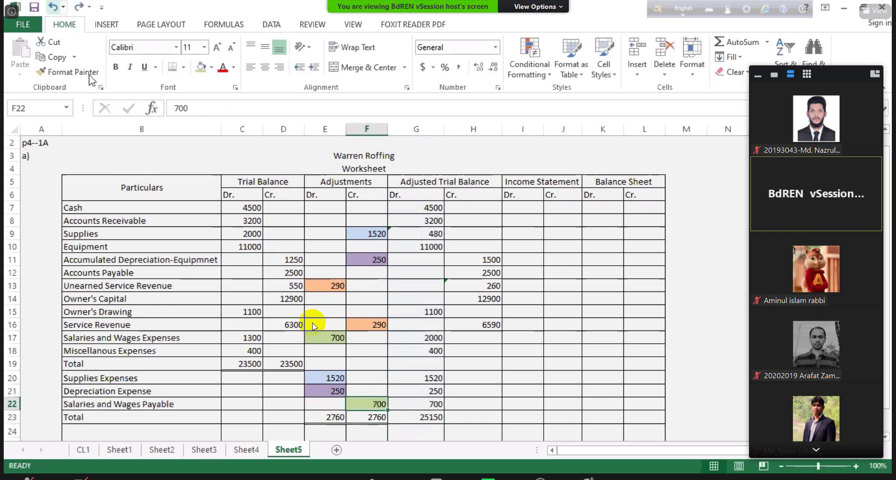
Clear G22 and carry Salaries and Wages Payable into the Adjusted Trial Balance credit column by entering =F22 in H22.
{"action": "left_click", "coordinate": [436, 401]}
{"action": "key", "text": "Delete"}
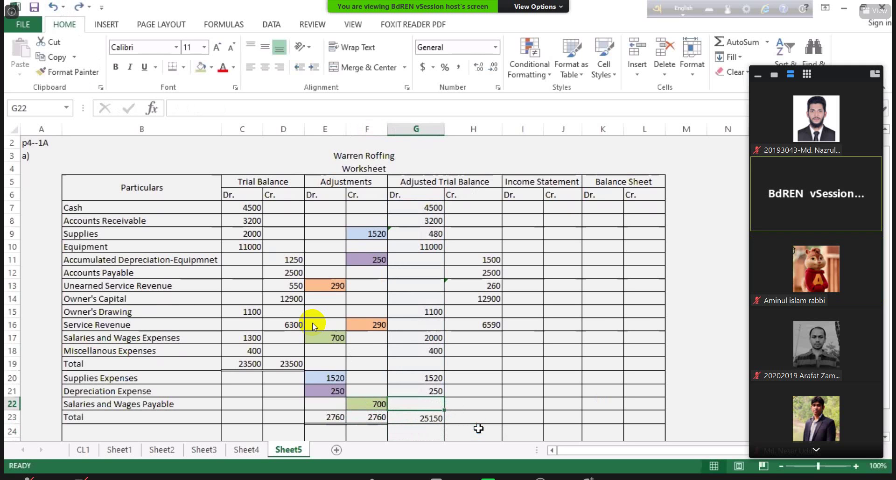
{"action": "key", "text": "Right"}
{"action": "type", "text": "=F22"}
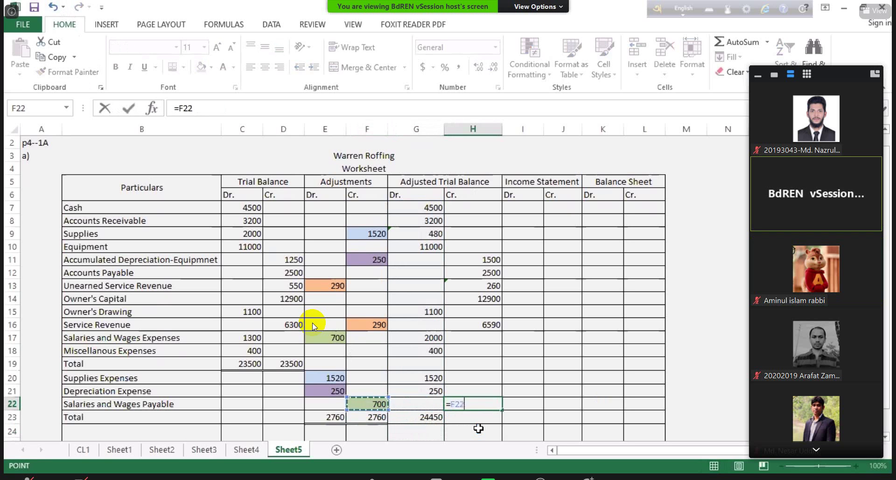
{"action": "key", "text": "Return"}
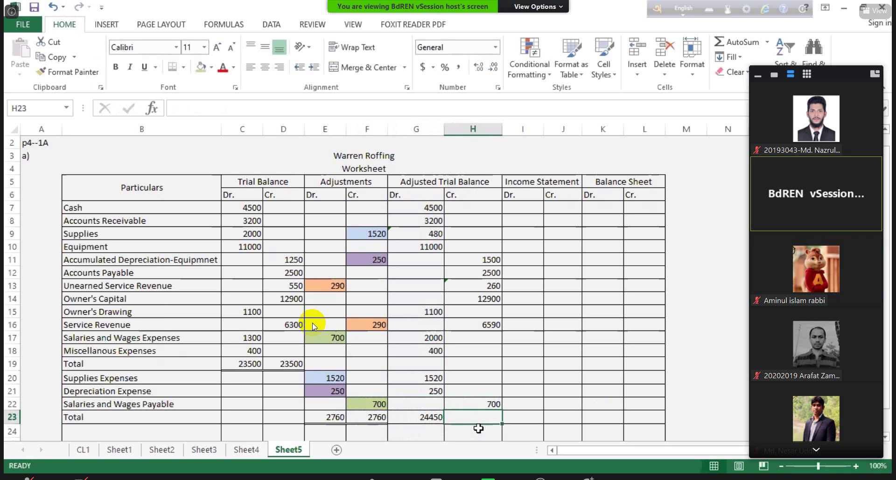
Copy the debit total formula from G23 into the credit total cell H23.
{"action": "key", "text": "Left"}
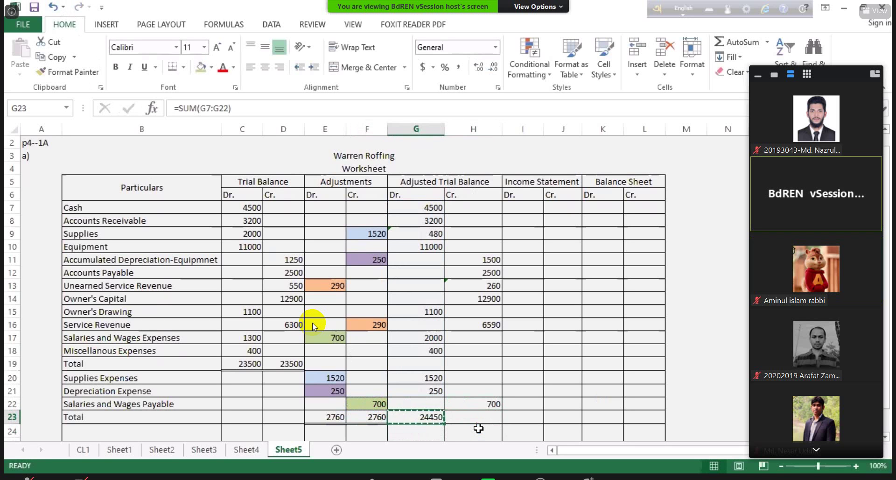
{"action": "key", "text": "Right"}
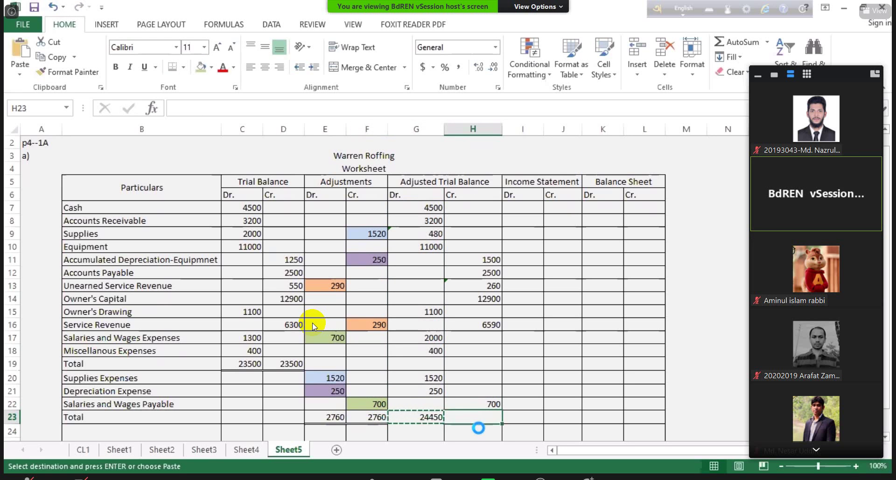
{"action": "type", "text": "24450"}
{"action": "key", "text": "Left"}
{"action": "key", "text": "Right"}
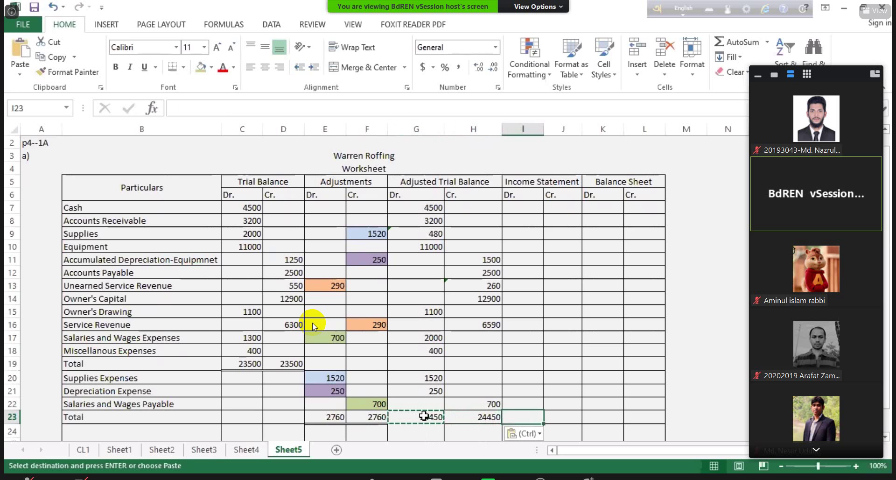
Total the Adjusted Trial Balance credit column in H23 with =SUM(H7:H22).
{"action": "type", "text": "=s"}
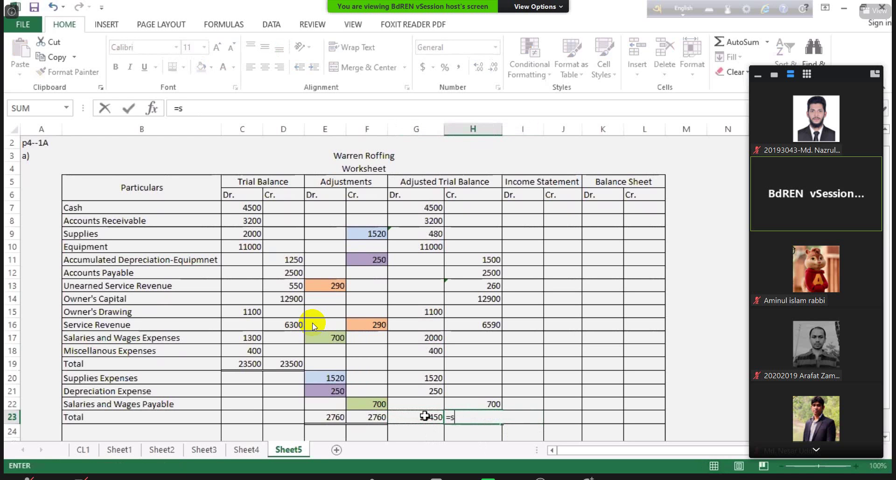
{"action": "type", "text": "um("}
{"action": "key", "text": "Up"}
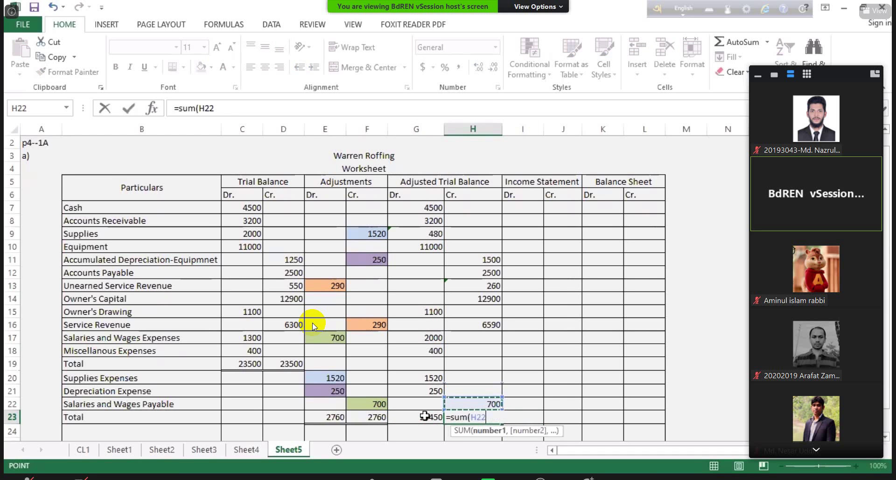
{"action": "key", "text": "shift+Up"}
{"action": "key", "text": "shift+Up"}
{"action": "key", "text": "shift+Up"}
{"action": "key", "text": "shift+Up"}
{"action": "key", "text": "shift+Up"}
{"action": "key", "text": "shift+Up"}
{"action": "key", "text": "shift+Up"}
{"action": "key", "text": "shift+Up"}
{"action": "key", "text": "shift+Up"}
{"action": "key", "text": "shift+Up"}
{"action": "key", "text": "shift+Up"}
{"action": "key", "text": "shift+Up"}
{"action": "key", "text": "shift+Up"}
{"action": "key", "text": "shift+Up"}
{"action": "key", "text": "shift+Up"}
{"action": "key", "text": "Return"}
{"action": "key", "text": "Up"}
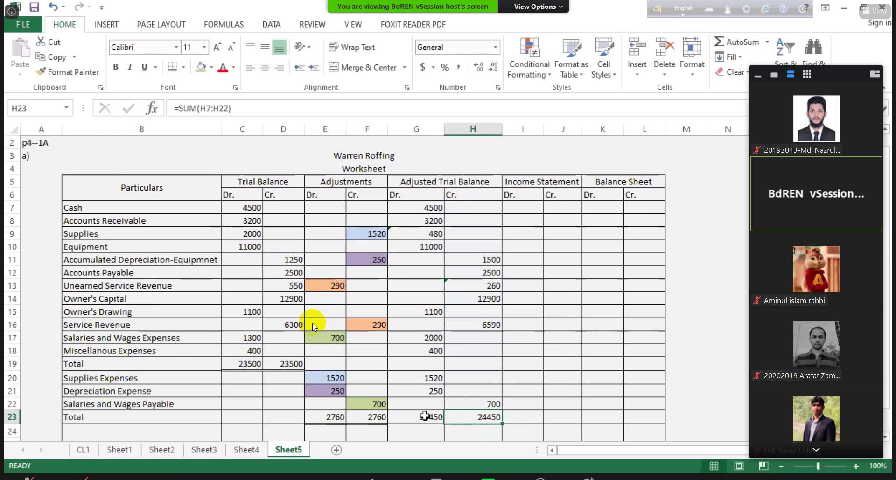
Apply the same bottom border used for the Adjustments totals to the Adjusted Trial Balance totals in G23:H23.
{"action": "left_click_drag", "start_coordinate": [417, 416], "coordinate": [478, 419]}
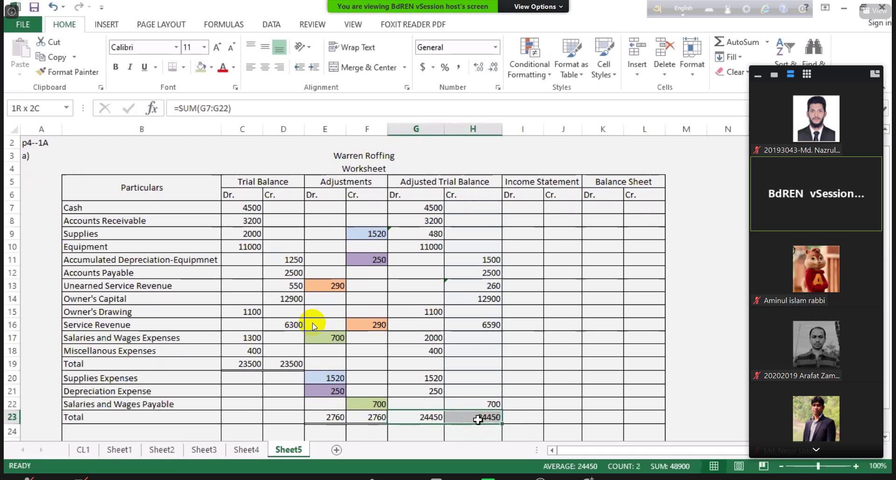
{"action": "left_click", "coordinate": [182, 70]}
{"action": "left_click", "coordinate": [532, 387]}
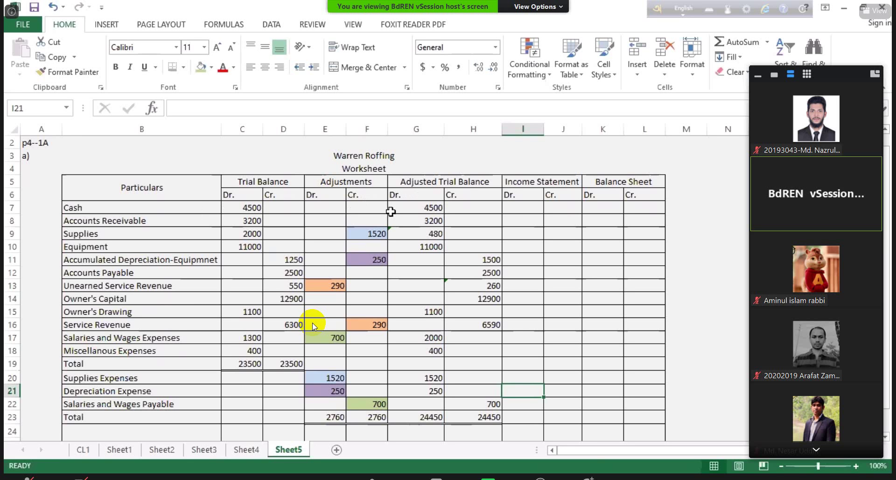
Carry the adjusted Cash balance into the Balance Sheet debit column by entering =G7 in K7.
{"action": "key", "text": "Up"}
{"action": "key", "text": "Up"}
{"action": "key", "text": "Up"}
{"action": "key", "text": "Up"}
{"action": "key", "text": "Up"}
{"action": "key", "text": "Up"}
{"action": "key", "text": "Up"}
{"action": "key", "text": "Up"}
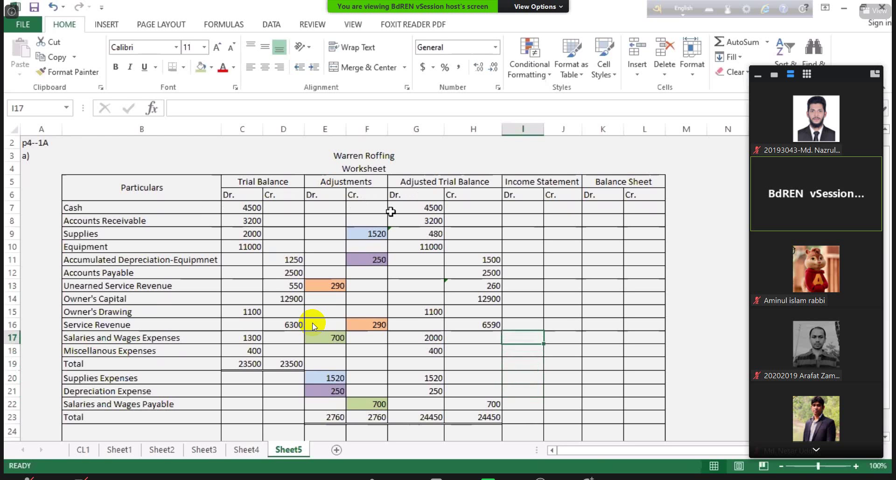
{"action": "key", "text": "Up"}
{"action": "key", "text": "Up"}
{"action": "key", "text": "Up"}
{"action": "key", "text": "Up"}
{"action": "key", "text": "Up"}
{"action": "key", "text": "Up"}
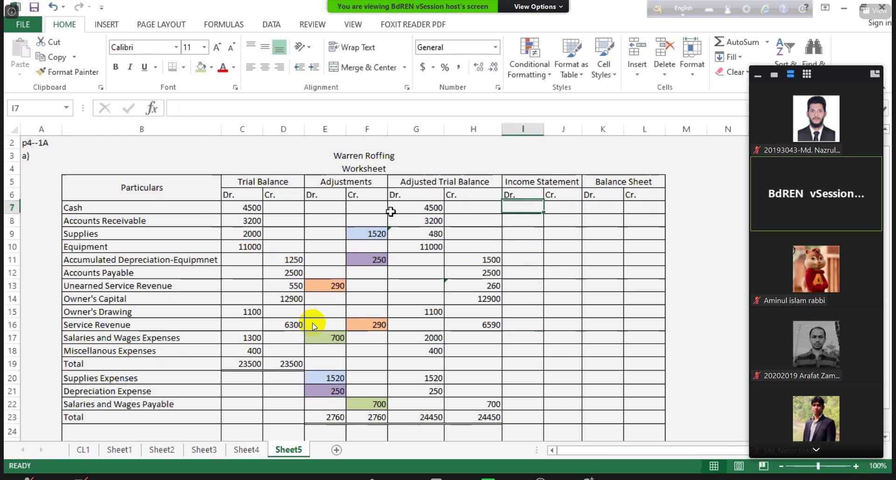
{"action": "key", "text": "Left"}
{"action": "key", "text": "Left"}
{"action": "key", "text": "Left"}
{"action": "key", "text": "Left"}
{"action": "key", "text": "Left"}
{"action": "key", "text": "Left"}
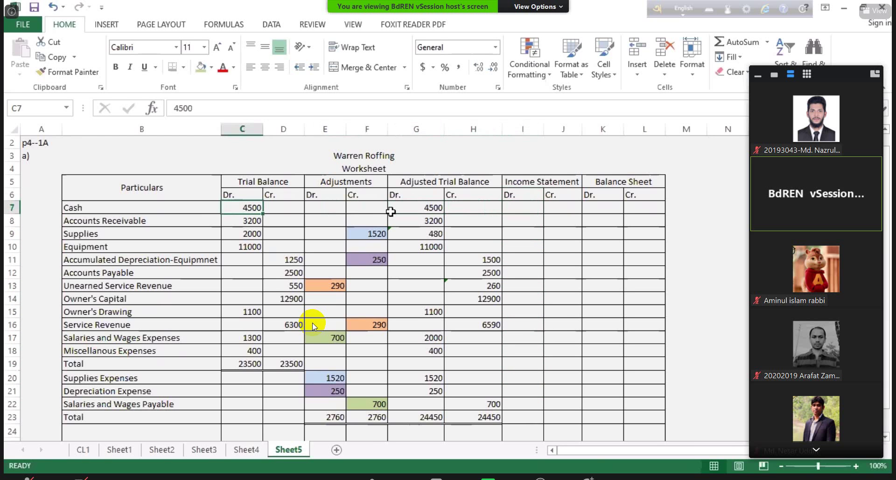
{"action": "key", "text": "Right"}
{"action": "key", "text": "Right"}
{"action": "key", "text": "Right"}
{"action": "key", "text": "Right"}
{"action": "key", "text": "Right"}
{"action": "key", "text": "Right"}
{"action": "key", "text": "Right"}
{"action": "key", "text": "Right"}
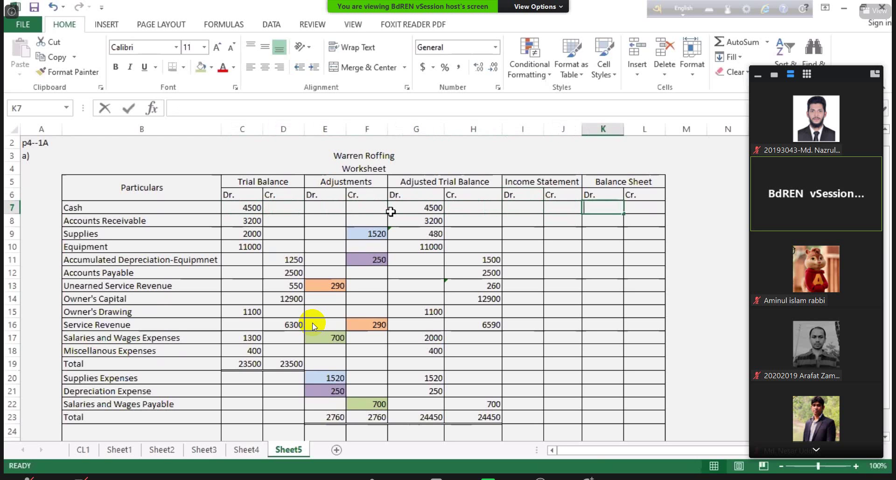
{"action": "type", "text": "="}
{"action": "key", "text": "Left"}
{"action": "key", "text": "Left"}
{"action": "key", "text": "Left"}
{"action": "key", "text": "Left"}
{"action": "key", "text": "Return"}
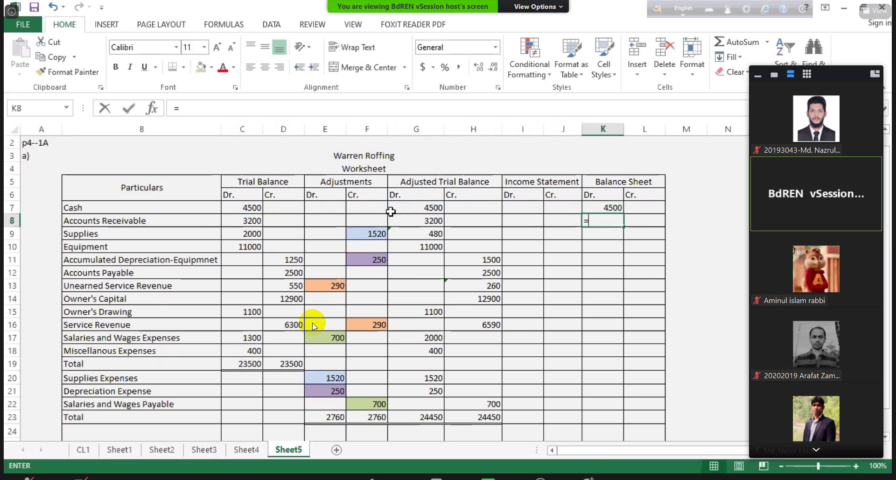
Carry the adjusted Accounts Receivable balance into the Balance Sheet debit column by entering =G8 in K8.
{"action": "type", "text": "="}
{"action": "key", "text": "Left"}
{"action": "key", "text": "Left"}
{"action": "key", "text": "Left"}
{"action": "key", "text": "Left"}
{"action": "key", "text": "Return"}
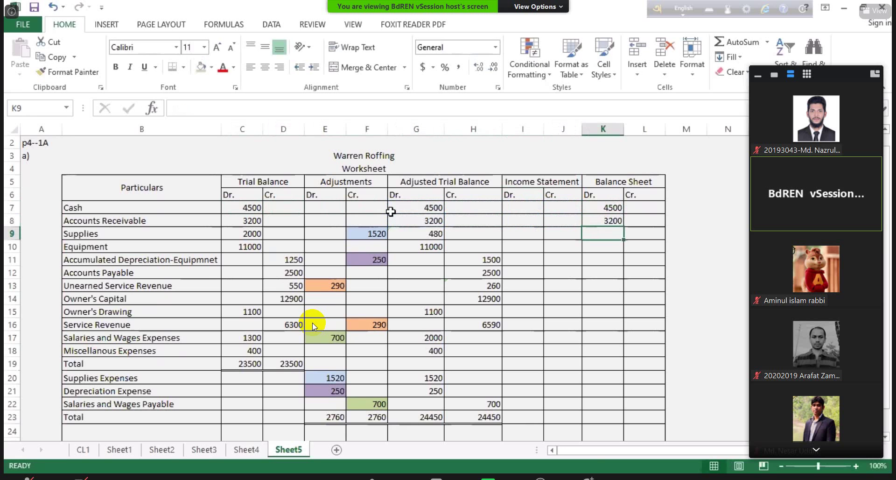
Enter a formula in K9 that carries the adjusted Supplies balance into the Balance Sheet debit column.
{"action": "type", "text": "="}
{"action": "key", "text": "Left"}
{"action": "key", "text": "Left"}
{"action": "key", "text": "Left"}
{"action": "key", "text": "Left"}
{"action": "key", "text": "Left"}
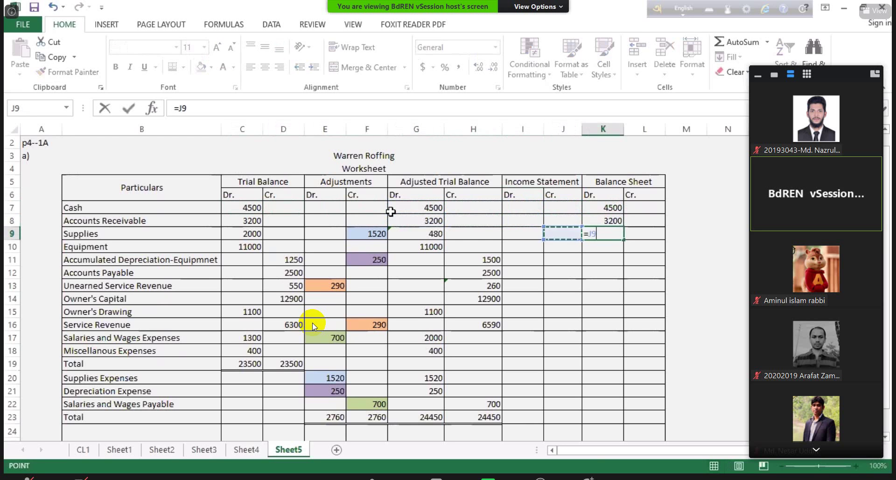
Carry the Supplies and Equipment adjusted debits into the Balance Sheet debit column with =G9 in K9 and =G10 in K10.
{"action": "key", "text": "Right"}
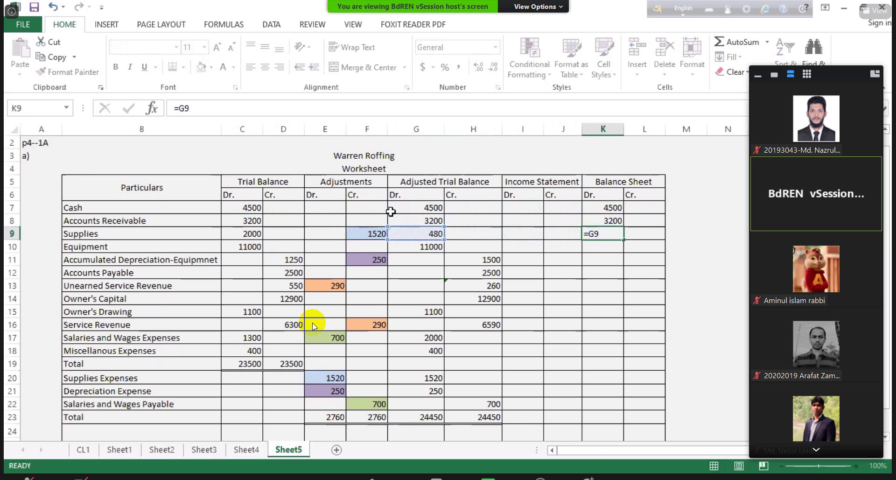
{"action": "key", "text": "Return"}
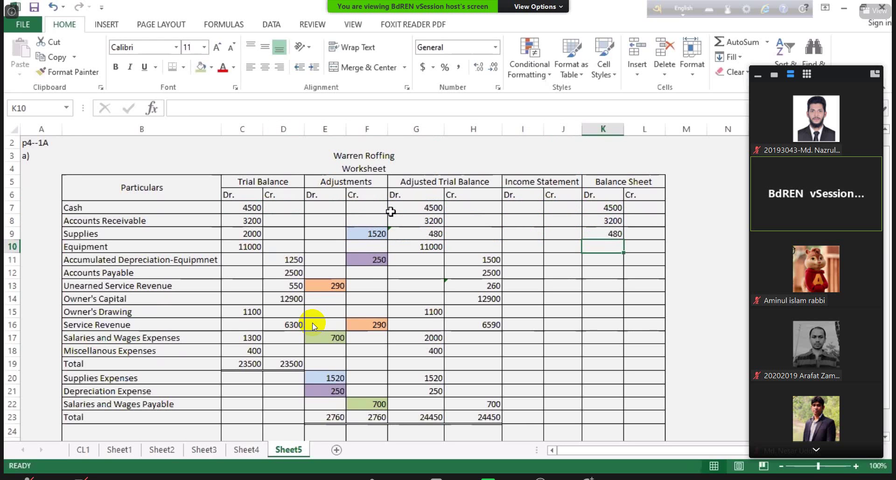
{"action": "type", "text": "="}
{"action": "key", "text": "Left"}
{"action": "key", "text": "Left"}
{"action": "key", "text": "Left"}
{"action": "key", "text": "Left"}
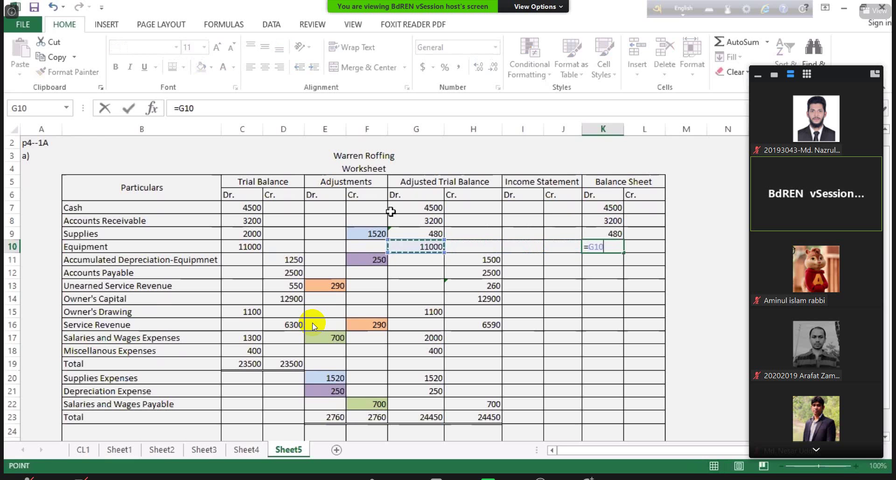
{"action": "key", "text": "Return"}
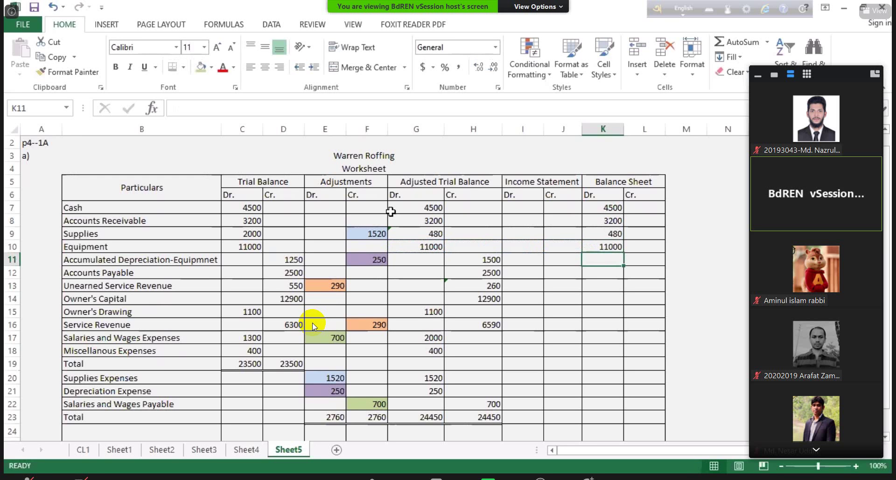
Carry the Accumulated Depreciation-Equipment adjusted credit into the Balance Sheet credit column by entering =H11 in L11.
{"action": "key", "text": "Up"}
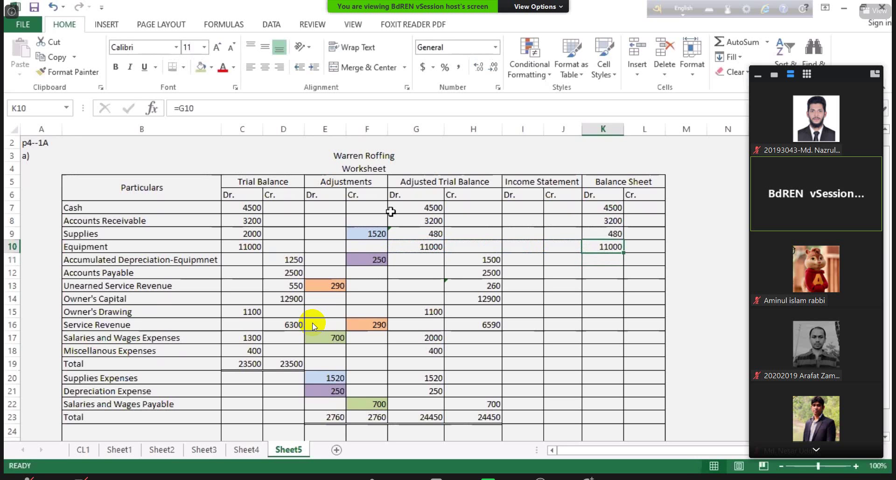
{"action": "key", "text": "Down"}
{"action": "key", "text": "Right"}
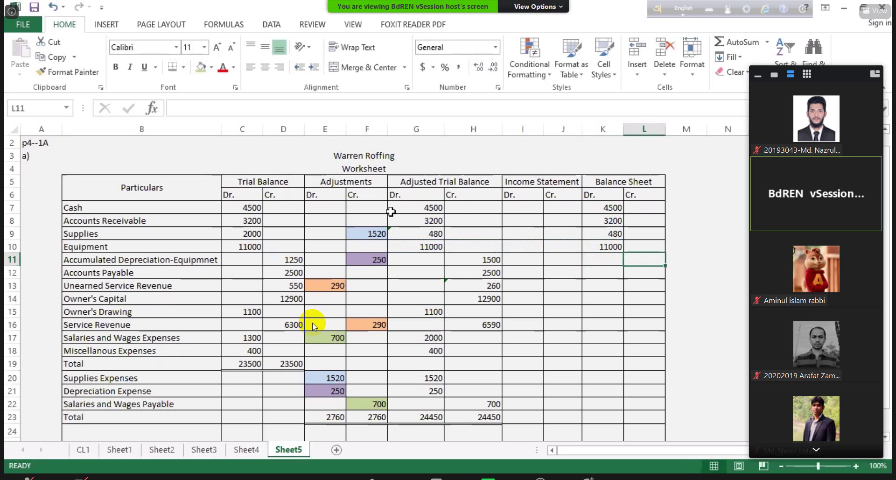
{"action": "type", "text": "="}
{"action": "key", "text": "Left"}
{"action": "key", "text": "Left"}
{"action": "key", "text": "Left"}
{"action": "key", "text": "Left"}
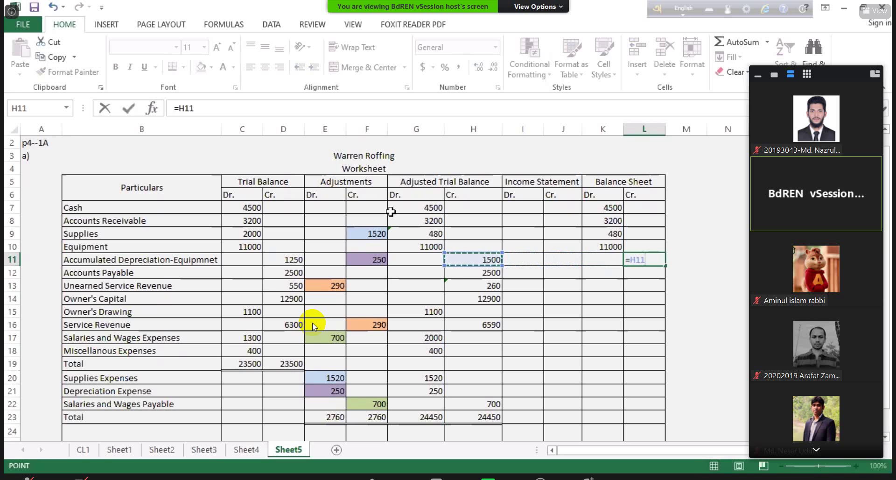
{"action": "key", "text": "ctrl+Return"}
{"action": "key", "text": "Return"}
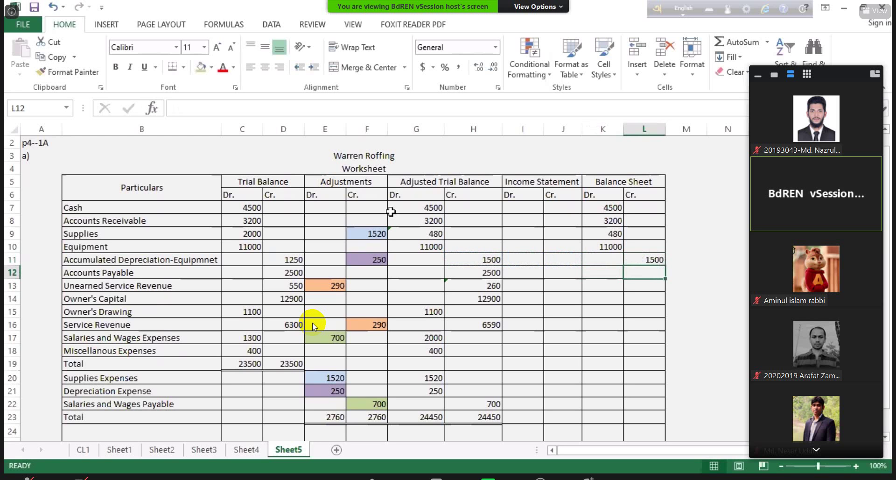
Carry the Accounts Payable adjusted credit into the Balance Sheet credit column by entering =H12 in L12.
{"action": "type", "text": "="}
{"action": "key", "text": "Left"}
{"action": "key", "text": "Left"}
{"action": "key", "text": "Left"}
{"action": "key", "text": "Left"}
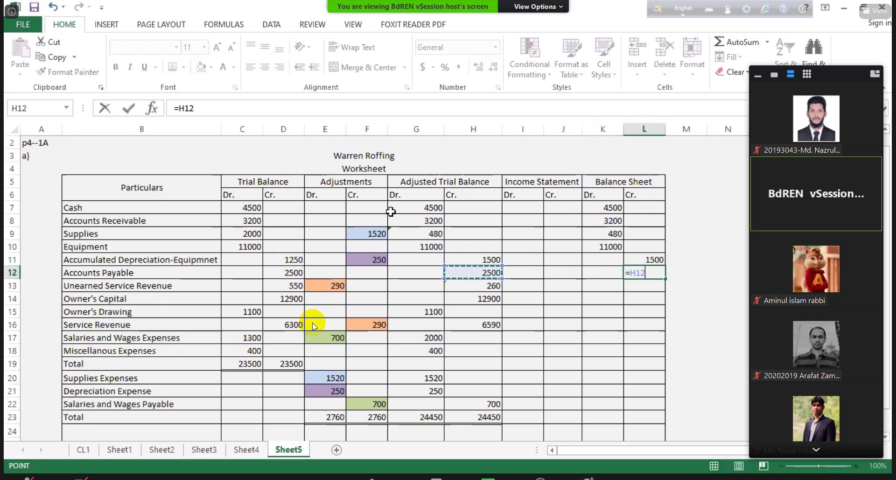
{"action": "key", "text": "Return"}
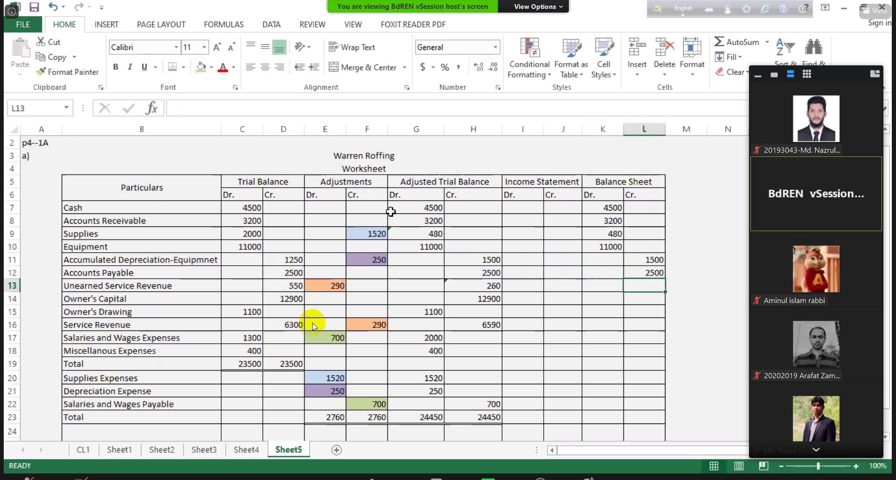
Carry the Unearned Service Revenue adjusted credit into the Balance Sheet credit column by entering =H13 in L13.
{"action": "type", "text": "="}
{"action": "key", "text": "Left"}
{"action": "key", "text": "Left"}
{"action": "key", "text": "Left"}
{"action": "key", "text": "Left"}
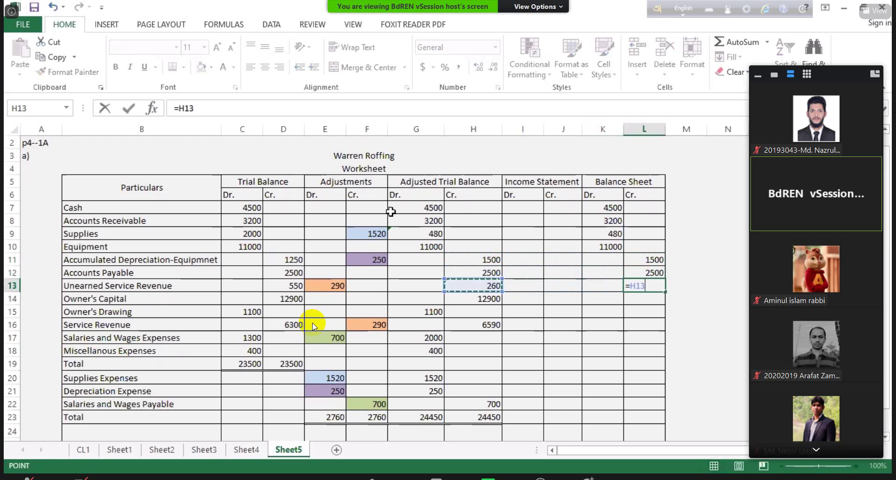
{"action": "key", "text": "Return"}
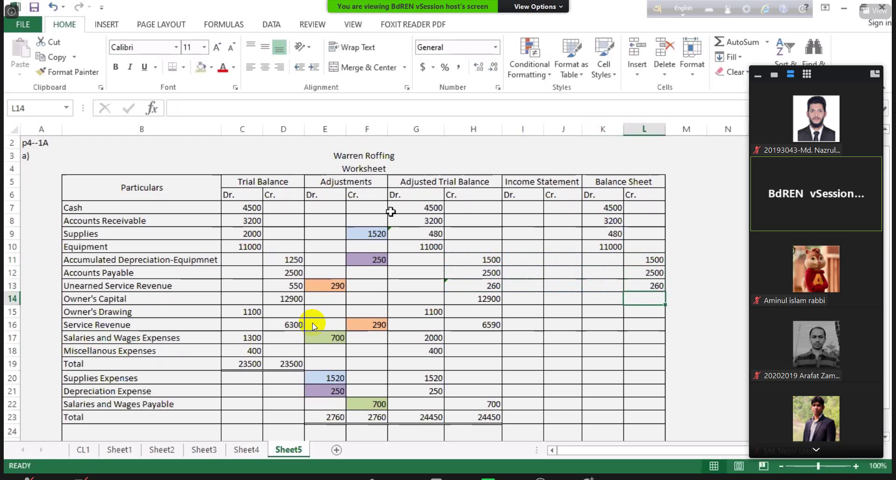
Carry the Owner's Capital adjusted credit into the Balance Sheet credit column by entering =H14 in L14.
{"action": "type", "text": "="}
{"action": "key", "text": "Left"}
{"action": "key", "text": "Left"}
{"action": "key", "text": "Left"}
{"action": "key", "text": "Left"}
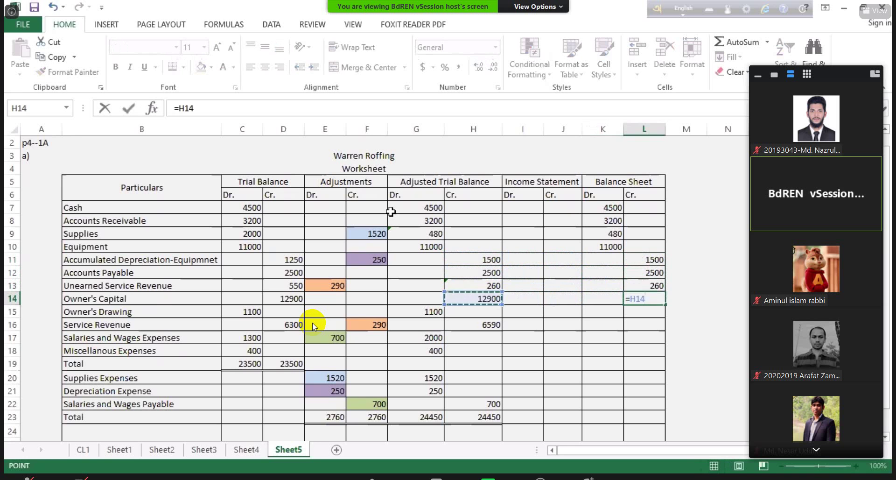
{"action": "key", "text": "Return"}
Examine the Owner's Drawing row by selecting its account name through the Adjusted Trial Balance amounts, B15:H15.
{"action": "key", "text": "Left"}
{"action": "key", "text": "Left"}
{"action": "key", "text": "Left"}
{"action": "key", "text": "Left"}
{"action": "key", "text": "Left"}
{"action": "key", "text": "Left"}
{"action": "key", "text": "Left"}
{"action": "key", "text": "Left"}
{"action": "key", "text": "Left"}
{"action": "key", "text": "Left"}
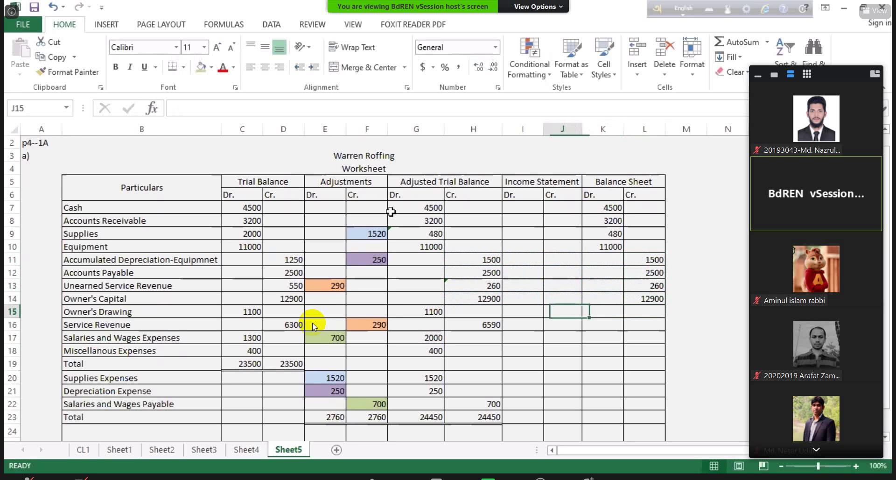
{"action": "key", "text": "Right"}
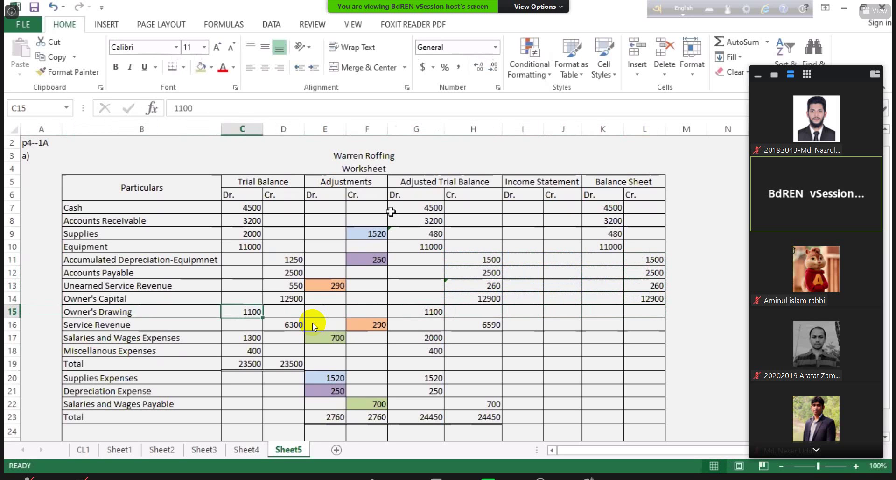
{"action": "key", "text": "Left"}
{"action": "key", "text": "shift+Right"}
{"action": "key", "text": "shift+Right"}
{"action": "key", "text": "shift+Right"}
{"action": "key", "text": "shift+Right"}
{"action": "key", "text": "shift+Right"}
{"action": "key", "text": "shift+Right"}
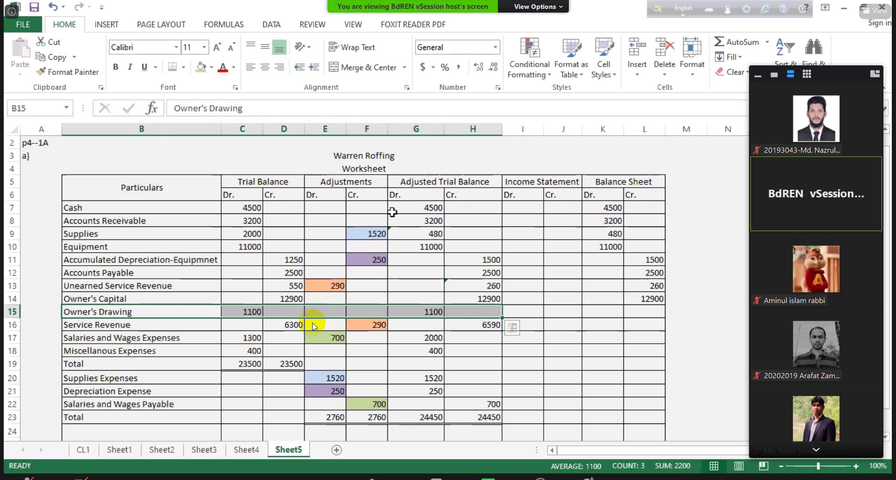
Check the Income Statement and Balance Sheet cells in row 15 to decide where Owner's Drawing belongs.
{"action": "key", "text": "Right"}
{"action": "key", "text": "Right"}
{"action": "key", "text": "Right"}
{"action": "key", "text": "Right"}
{"action": "key", "text": "Right"}
{"action": "key", "text": "Right"}
{"action": "key", "text": "Right"}
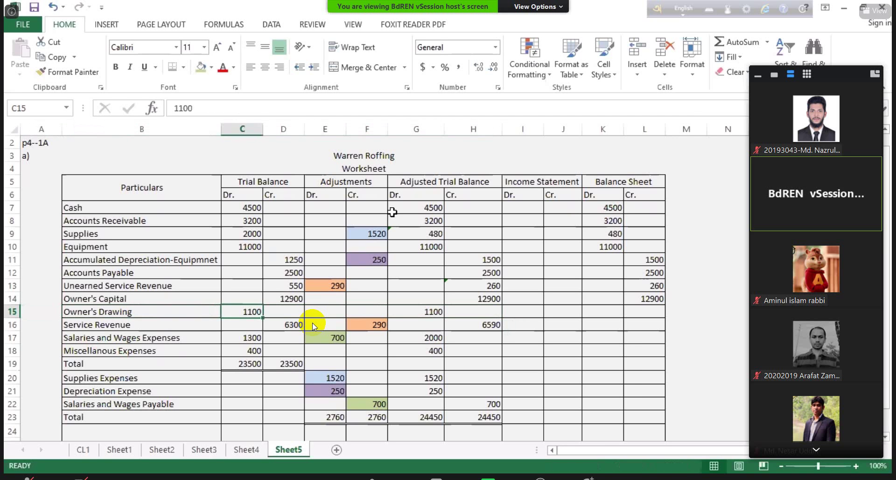
{"action": "key", "text": "Right"}
{"action": "key", "text": "Right"}
{"action": "key", "text": "Right"}
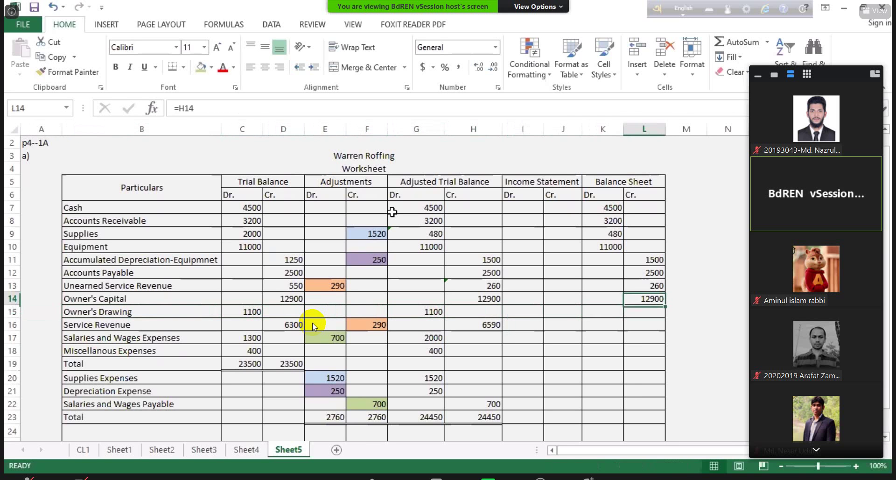
{"action": "key", "text": "Left"}
{"action": "key", "text": "Left"}
{"action": "key", "text": "Left"}
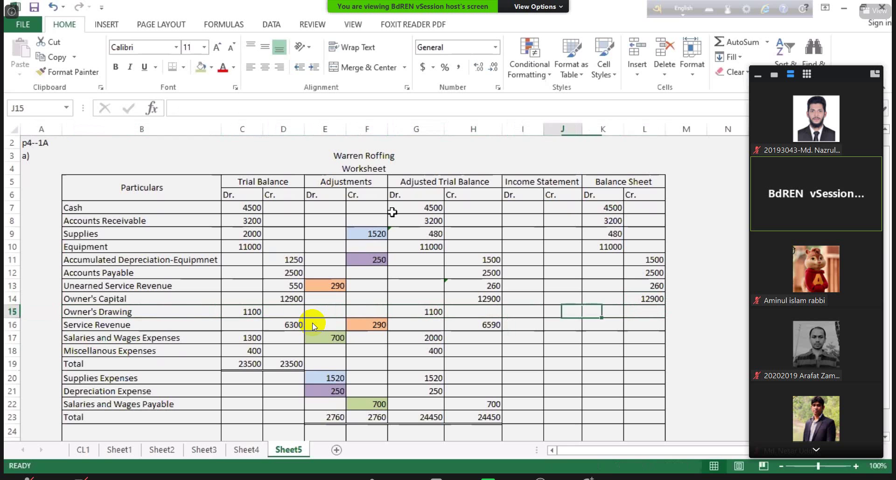
{"action": "key", "text": "shift+Right"}
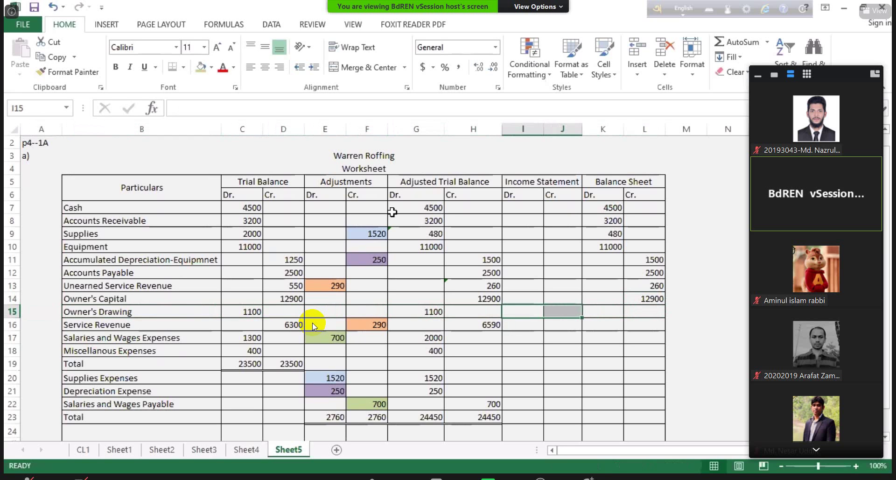
{"action": "key", "text": "Left"}
{"action": "key", "text": "Left"}
{"action": "key", "text": "Right"}
{"action": "key", "text": "Right"}
{"action": "key", "text": "Right"}
{"action": "key", "text": "Right"}
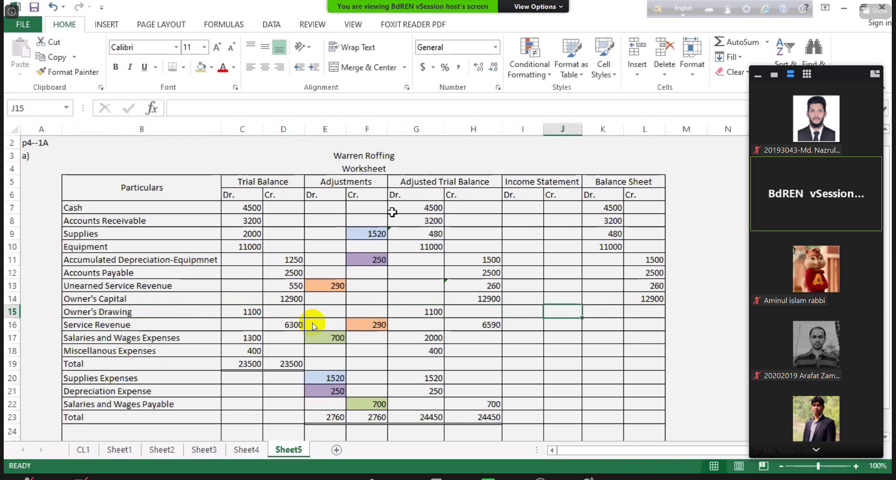
Carry the Owner's Drawing adjusted debit into the Balance Sheet debit column by entering =G15 in K15.
{"action": "type", "text": "="}
{"action": "key", "text": "Left"}
{"action": "key", "text": "Left"}
{"action": "key", "text": "Left"}
{"action": "key", "text": "Left"}
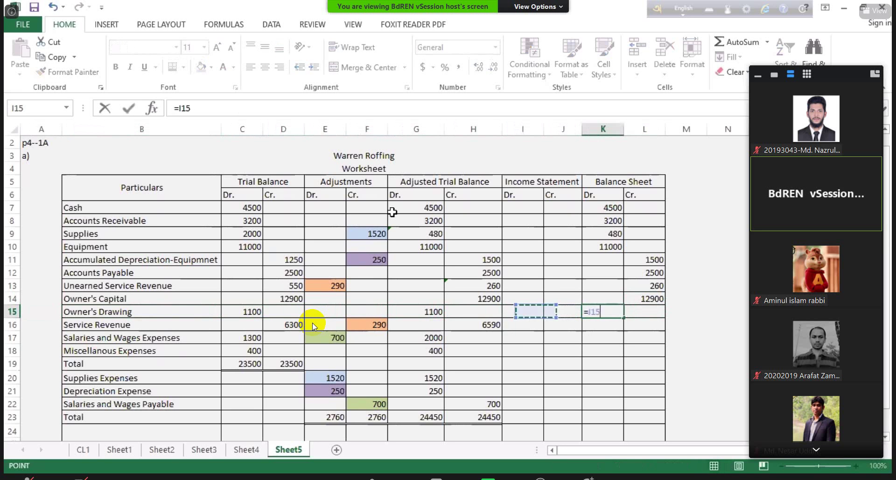
{"action": "key", "text": "Return"}
{"action": "key", "text": "Up"}
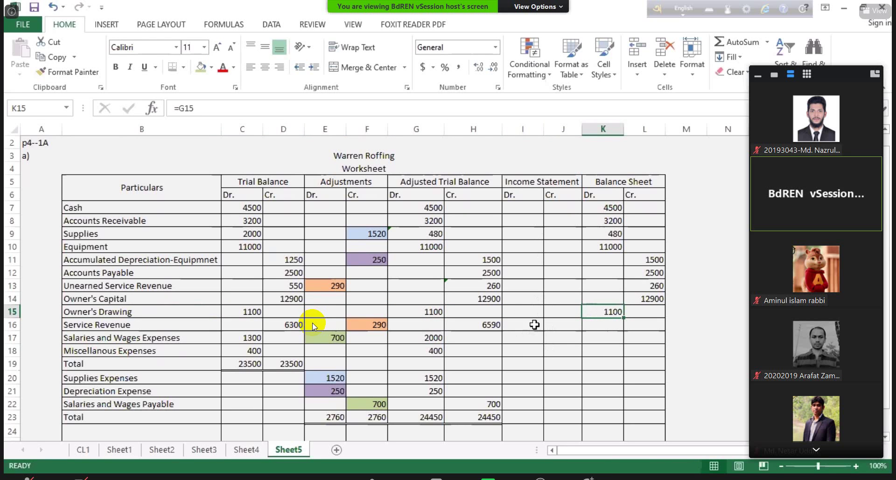
Carry the Service Revenue adjusted credit into the Income Statement credit column by referencing H16 in J16.
{"action": "left_click", "coordinate": [531, 326]}
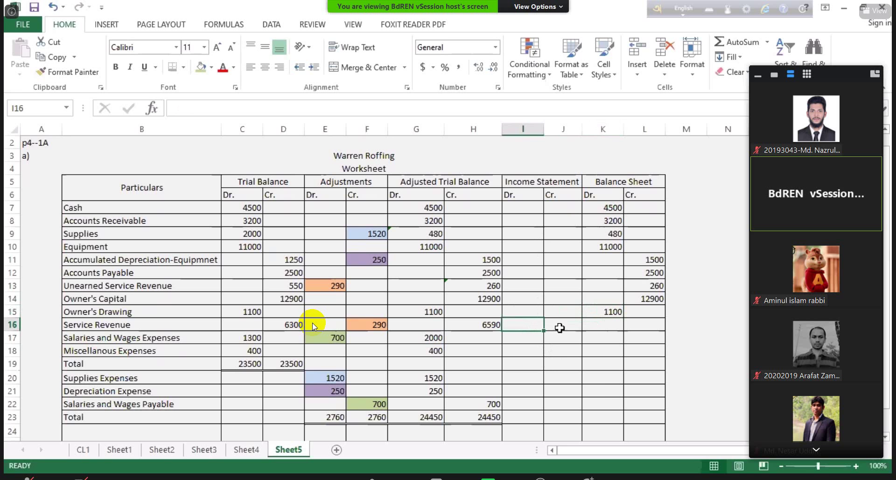
{"action": "left_click", "coordinate": [563, 328]}
{"action": "type", "text": "="}
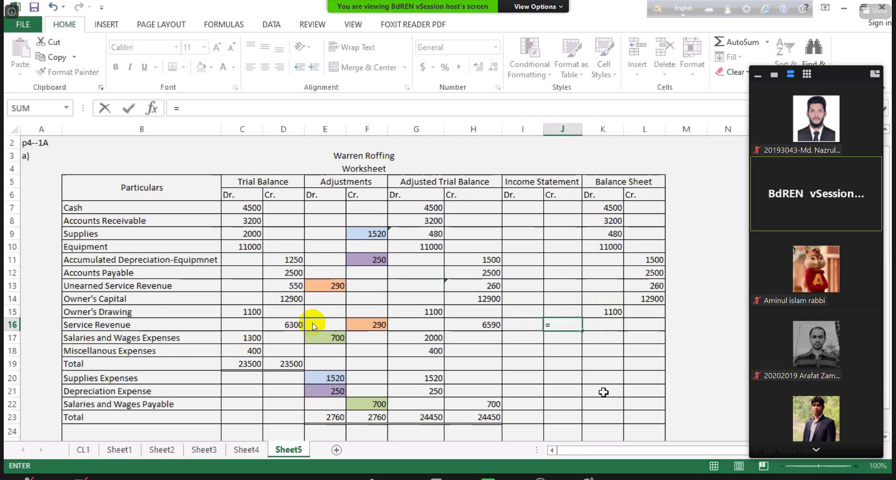
{"action": "key", "text": "Left"}
{"action": "key", "text": "Left"}
{"action": "key", "text": "Return"}
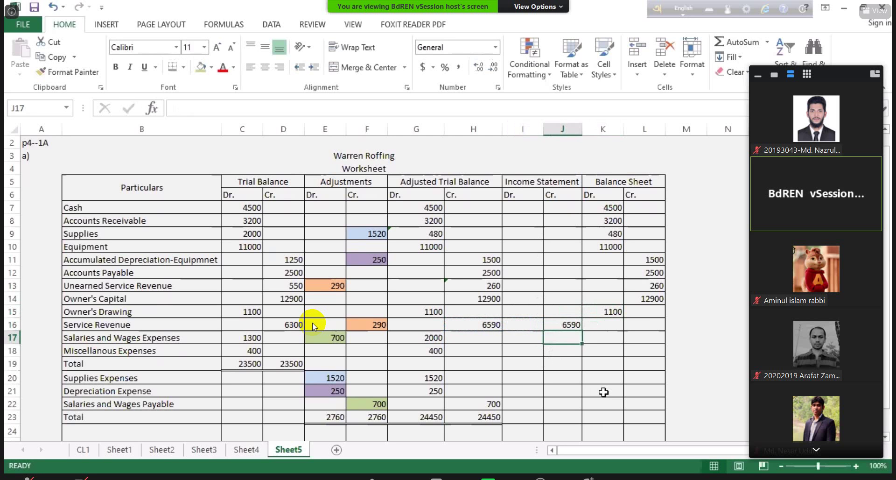
Carry the Salaries and Wages and Miscellaneous Expenses into the Income Statement debit column with =G17 in I17 and =G18 in I18.
{"action": "key", "text": "Left"}
{"action": "type", "text": "="}
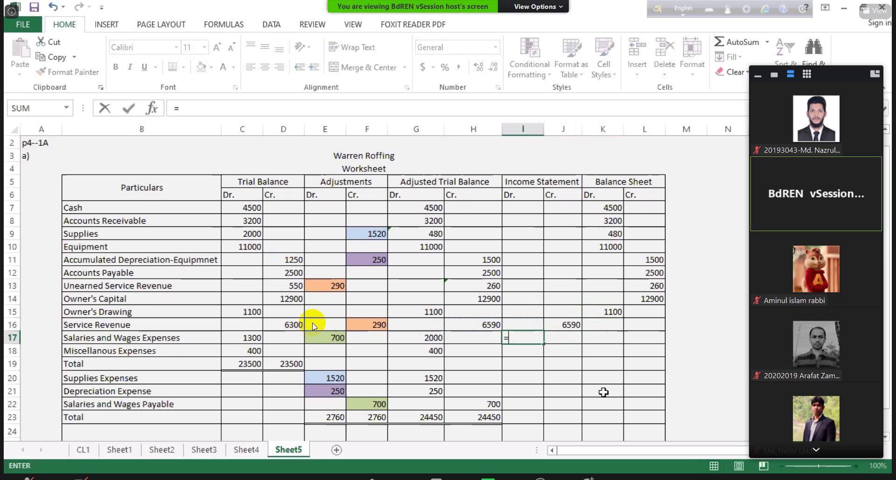
{"action": "key", "text": "Left"}
{"action": "key", "text": "Left"}
{"action": "key", "text": "Return"}
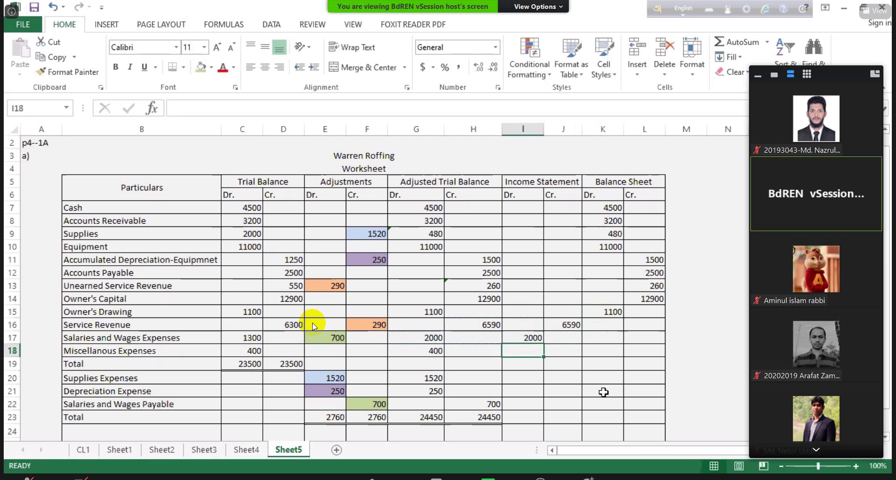
{"action": "type", "text": "="}
{"action": "key", "text": "Left"}
{"action": "key", "text": "Left"}
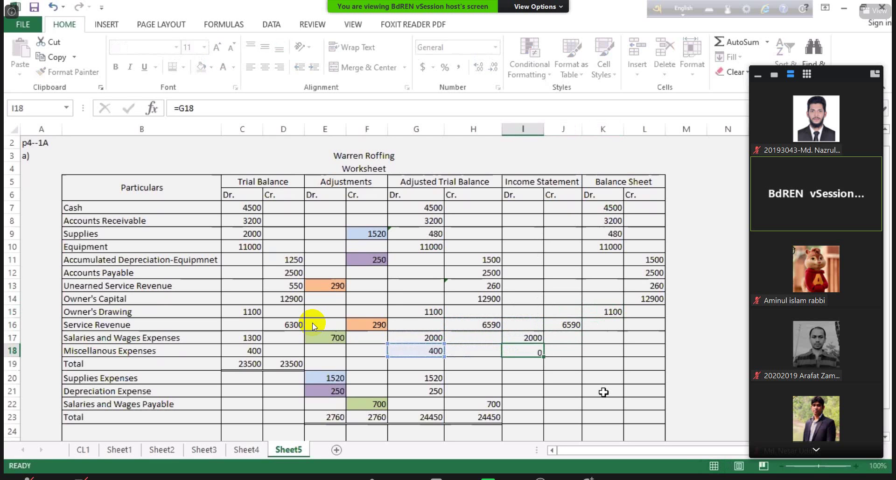
{"action": "key", "text": "Return"}
Carry the Supplies and Depreciation Expenses into the Income Statement debit column with =G20 in I20 and =G21 in I21.
{"action": "key", "text": "Down"}
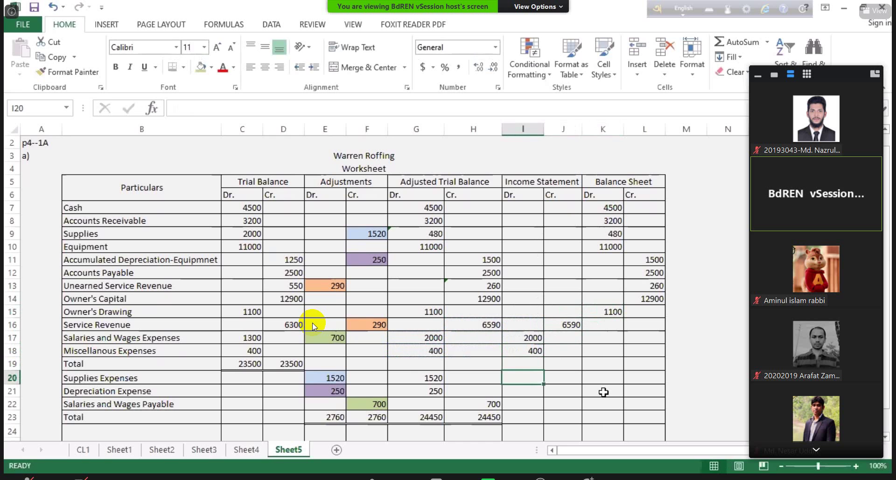
{"action": "type", "text": "="}
{"action": "key", "text": "Left"}
{"action": "key", "text": "Left"}
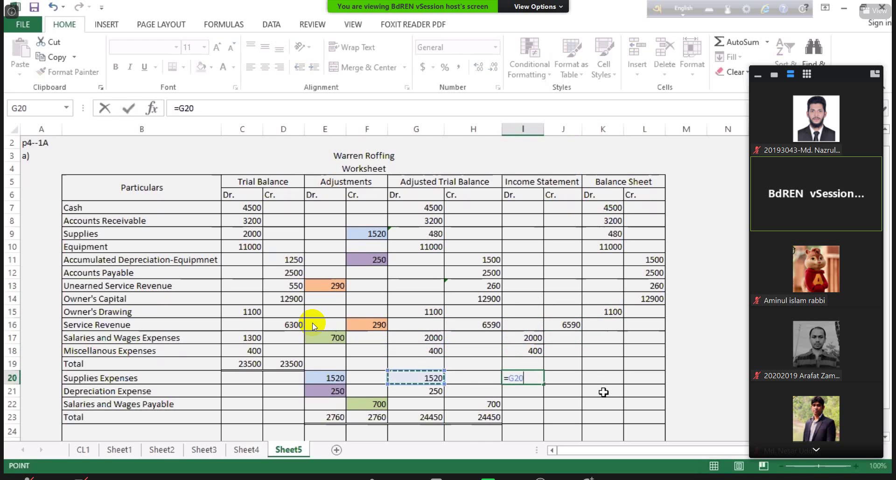
{"action": "key", "text": "Return"}
{"action": "type", "text": "="}
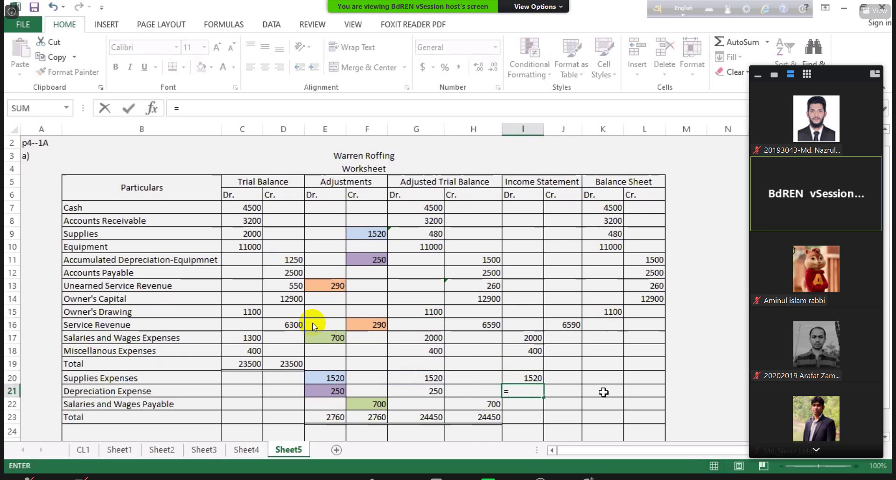
{"action": "key", "text": "Left"}
{"action": "key", "text": "Left"}
{"action": "key", "text": "Return"}
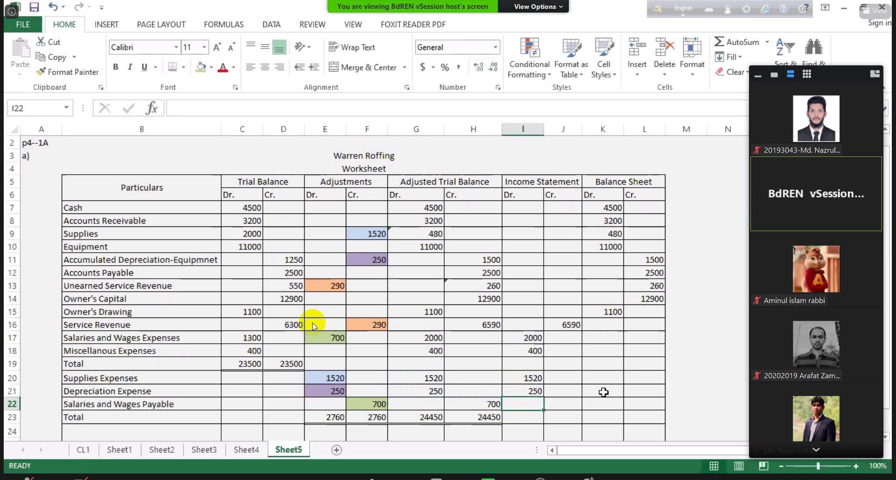
Carry the Salaries and Wages Payable credit into the Balance Sheet credit column by entering =F22 in L22.
{"action": "key", "text": "Right"}
{"action": "key", "text": "Right"}
{"action": "key", "text": "Right"}
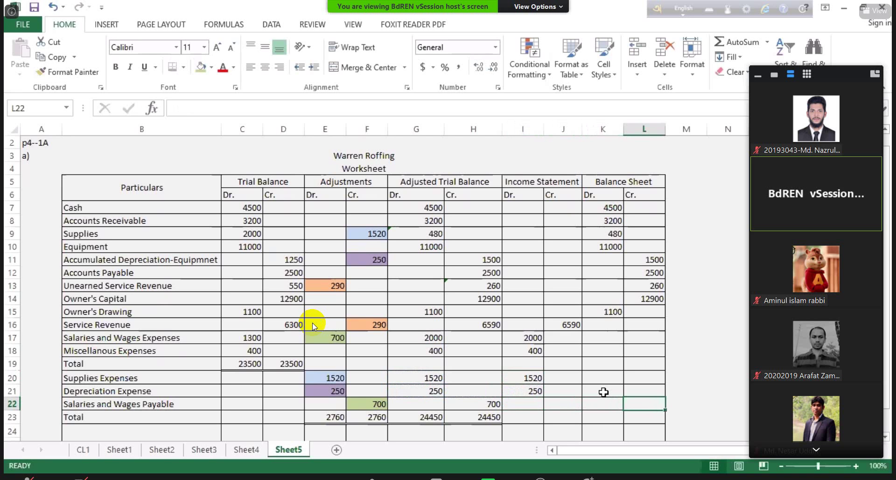
{"action": "type", "text": "="}
{"action": "key", "text": "Left"}
{"action": "key", "text": "Left"}
{"action": "key", "text": "Left"}
{"action": "key", "text": "Left"}
{"action": "key", "text": "Left"}
{"action": "key", "text": "Left"}
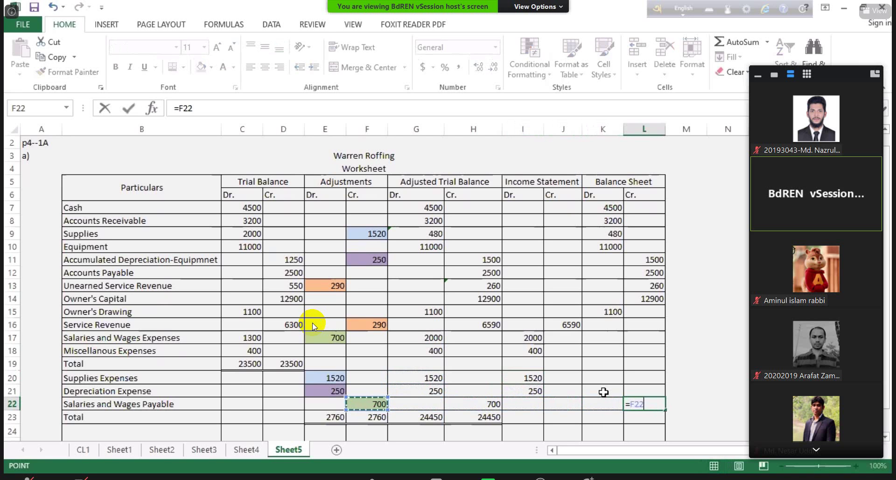
{"action": "key", "text": "Return"}
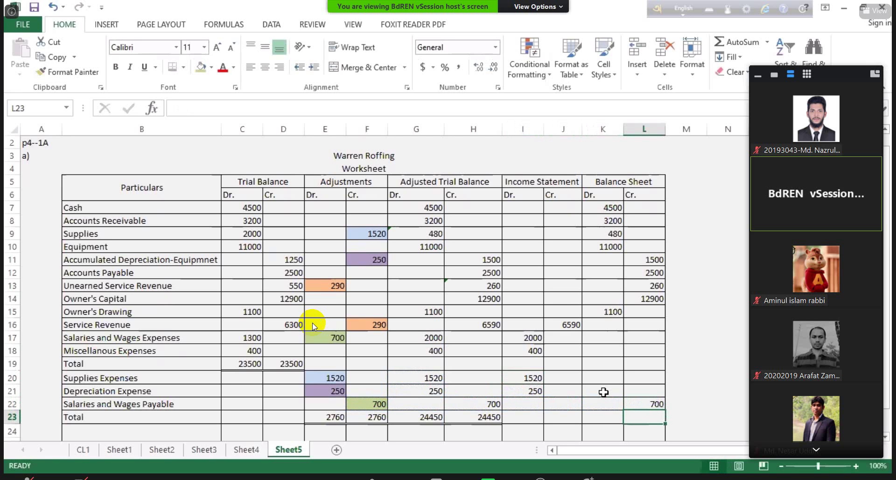
Add a Net Income row label in B24, directly below the worksheet's Total row.
{"action": "key", "text": "Down"}
{"action": "scroll", "coordinate": [313, 325], "scroll_direction": "down", "scroll_amount": 1}
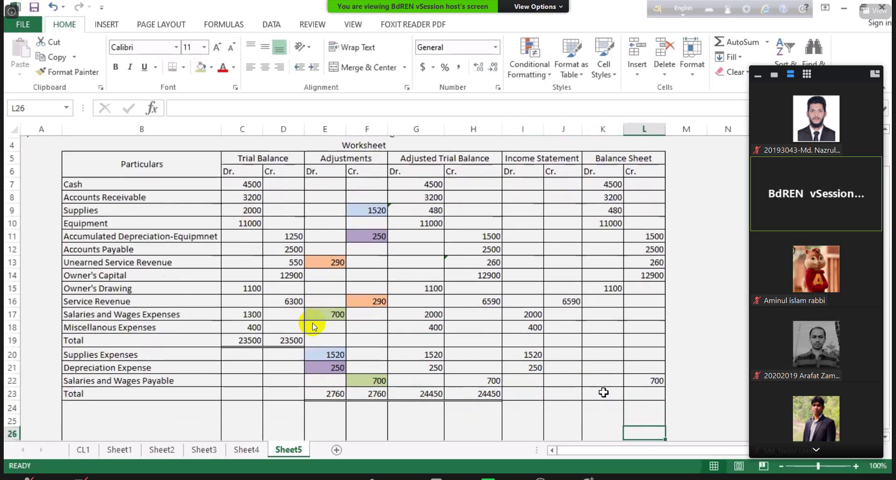
{"action": "left_click", "coordinate": [603, 392]}
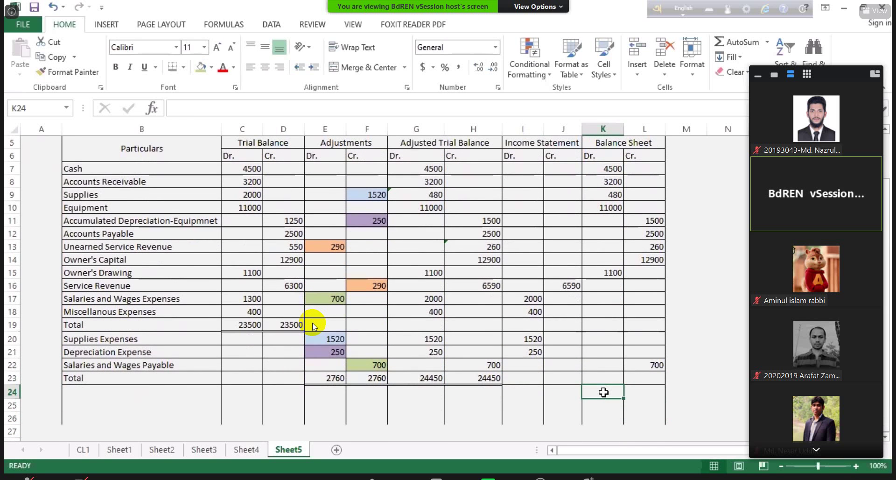
{"action": "key", "text": "Left"}
{"action": "key", "text": "Left"}
{"action": "key", "text": "Left"}
{"action": "key", "text": "Left"}
{"action": "key", "text": "Left"}
{"action": "key", "text": "Left"}
{"action": "key", "text": "Left"}
{"action": "key", "text": "Left"}
{"action": "key", "text": "Left"}
{"action": "key", "text": "Left"}
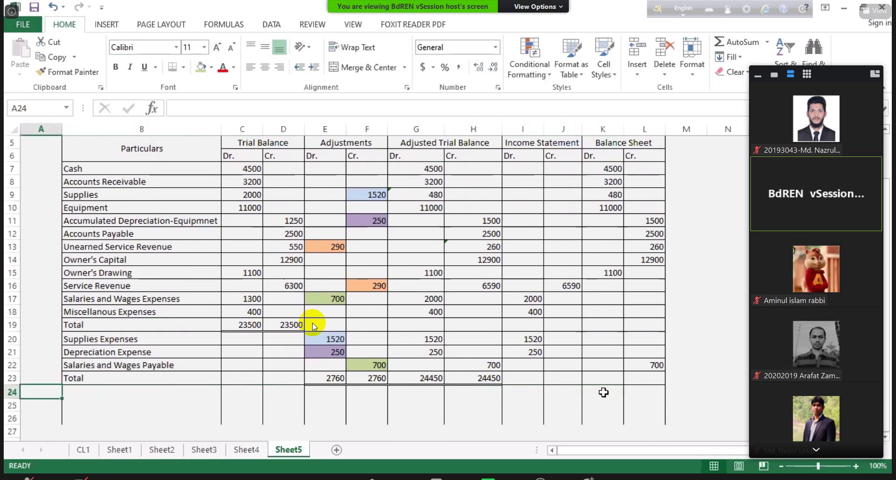
{"action": "key", "text": "Right"}
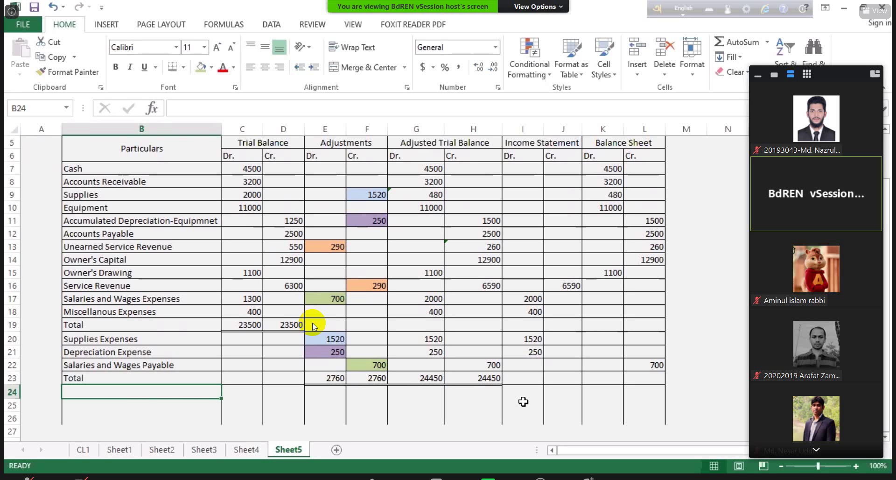
{"action": "left_click", "coordinate": [565, 288]}
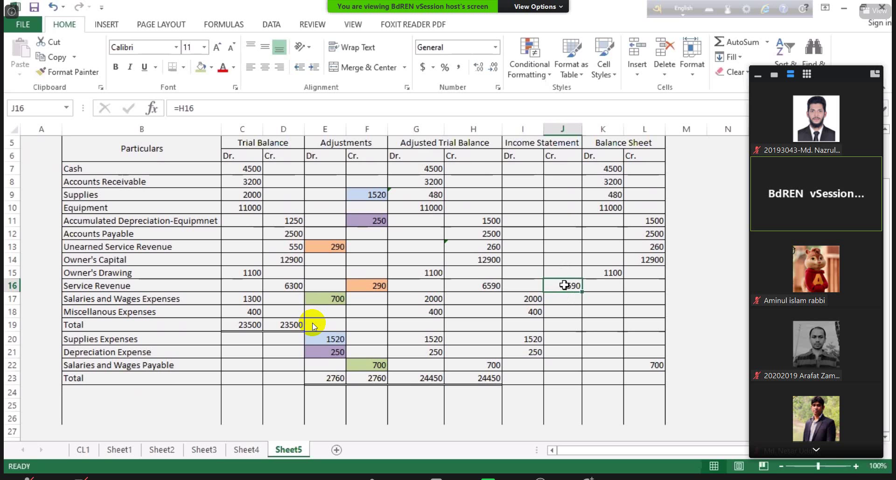
{"action": "left_click", "coordinate": [152, 286]}
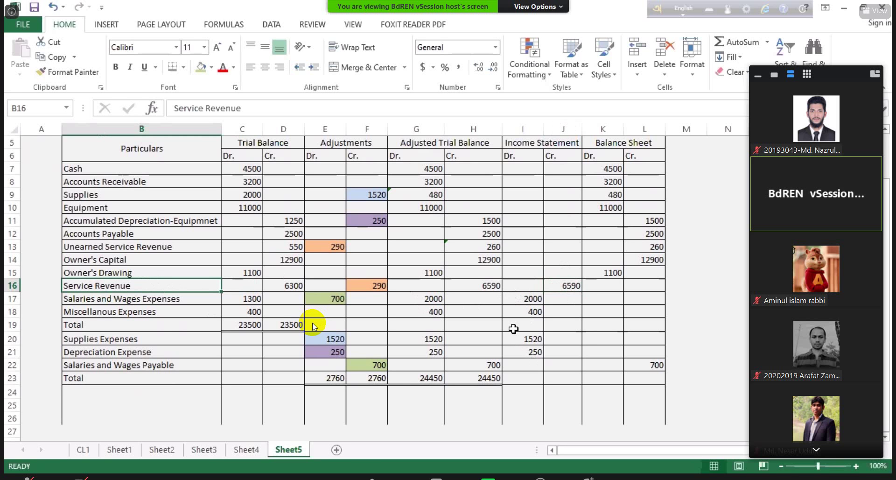
{"action": "left_click", "coordinate": [169, 391]}
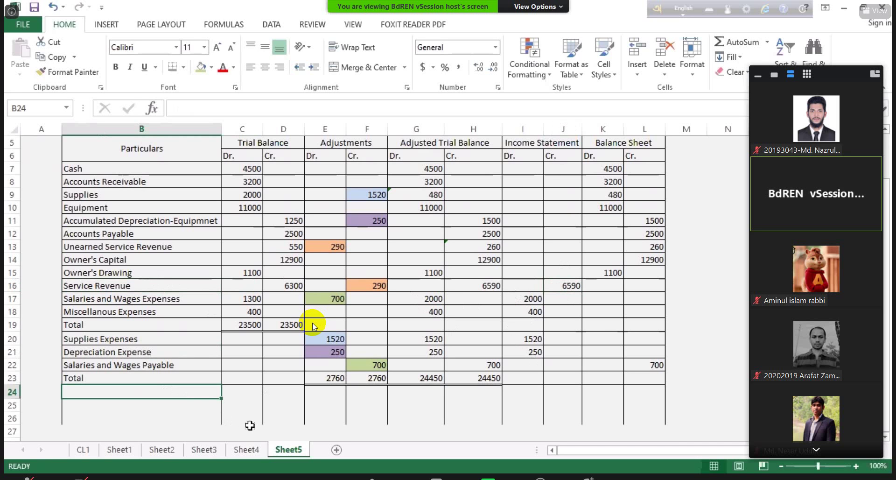
{"action": "type", "text": "NET"}
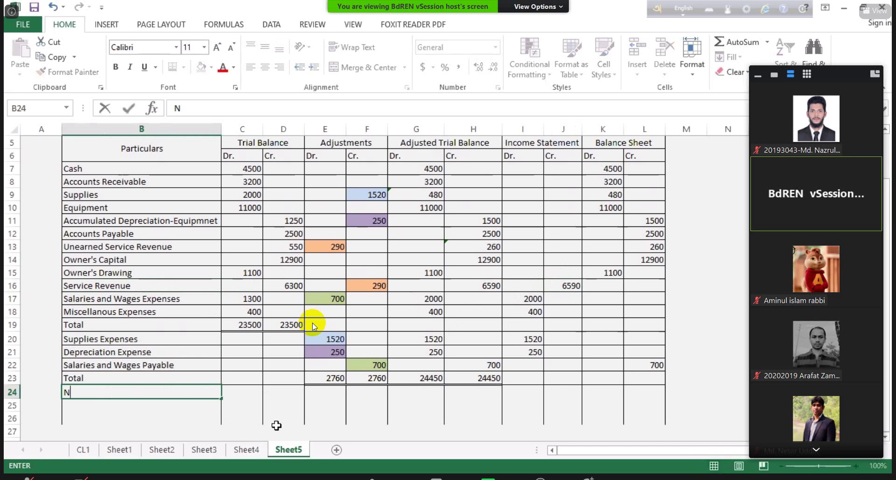
{"action": "key", "text": "BackSpace"}
{"action": "key", "text": "BackSpace"}
{"action": "type", "text": "et Income"}
{"action": "key", "text": "Tab"}
Calculate net income in the Income Statement credit column by entering =J16-SUM(I16:I22) in J24.
{"action": "key", "text": "Tab"}
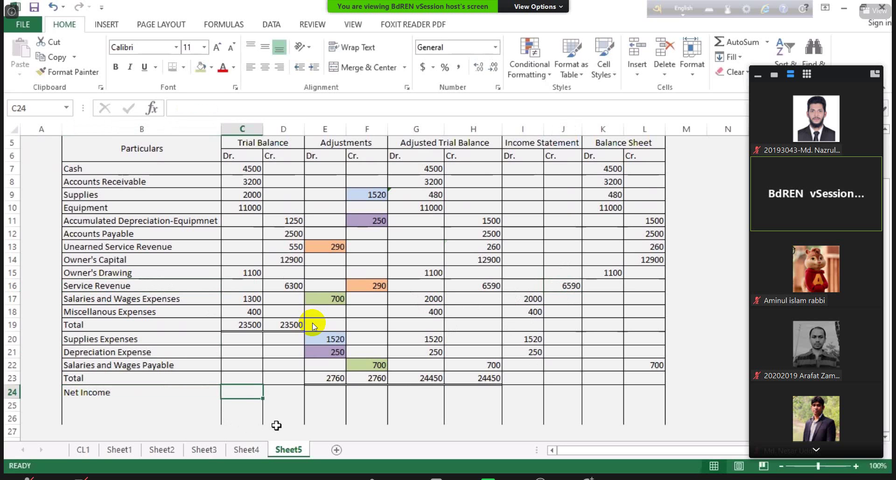
{"action": "key", "text": "Tab"}
{"action": "key", "text": "Tab"}
{"action": "key", "text": "Tab"}
{"action": "key", "text": "Tab"}
{"action": "key", "text": "Tab"}
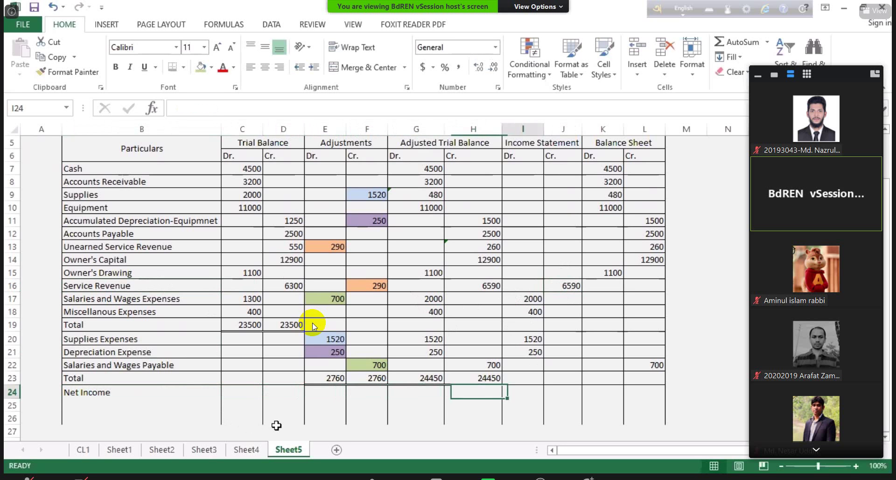
{"action": "key", "text": "Tab"}
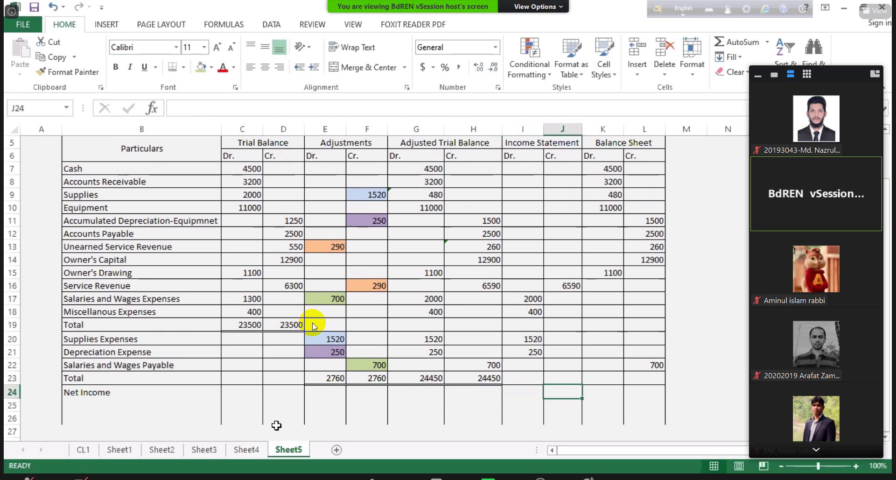
{"action": "type", "text": "="}
{"action": "key", "text": "Up"}
{"action": "key", "text": "Up"}
{"action": "key", "text": "Up"}
{"action": "key", "text": "Up"}
{"action": "key", "text": "Up"}
{"action": "key", "text": "Up"}
{"action": "key", "text": "Up"}
{"action": "key", "text": "Up"}
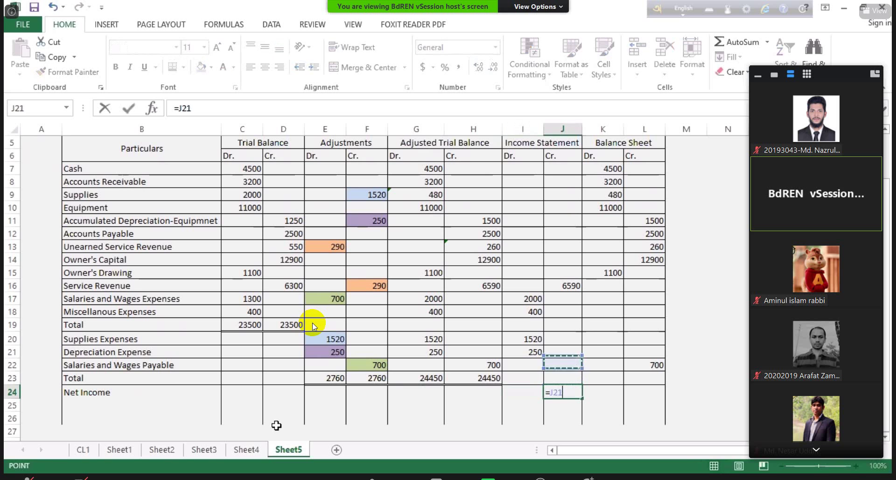
{"action": "type", "text": "-s"}
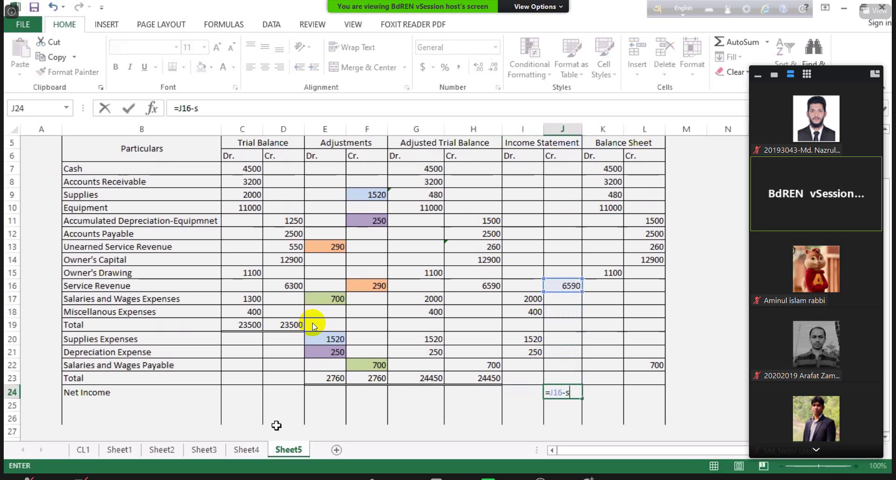
{"action": "type", "text": "um("}
{"action": "key", "text": "Left"}
{"action": "key", "text": "Up"}
{"action": "key", "text": "Up"}
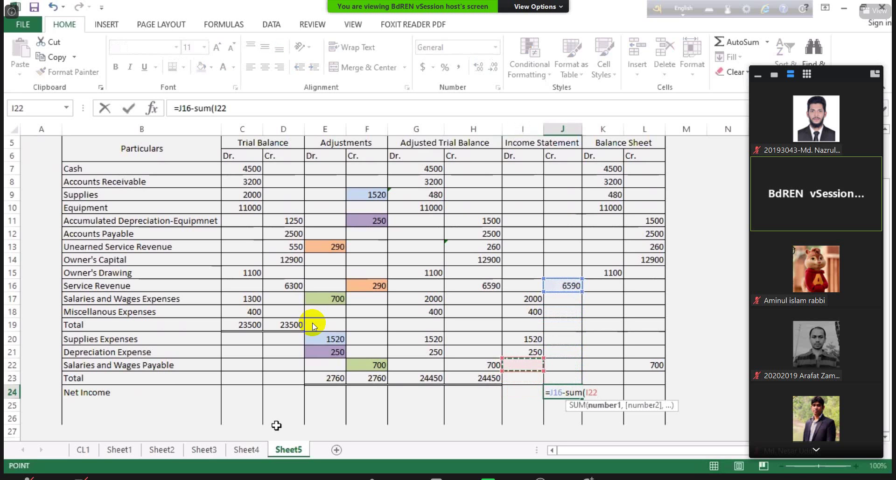
{"action": "key", "text": "shift+Up"}
{"action": "key", "text": "shift+Up"}
{"action": "key", "text": "shift+Up"}
{"action": "key", "text": "shift+Up"}
{"action": "key", "text": "shift+Up"}
{"action": "key", "text": "Return"}
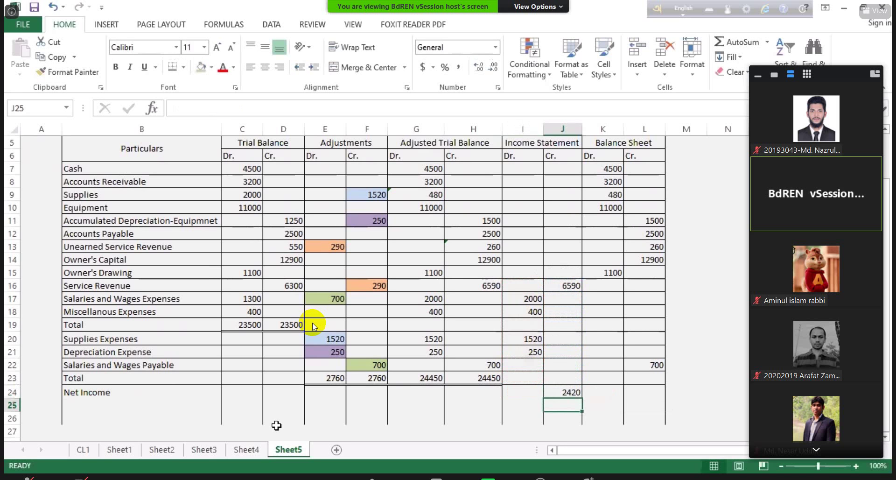
Apply a double bottom border to the net income cell J24 and review its formula.
{"action": "key", "text": "Up"}
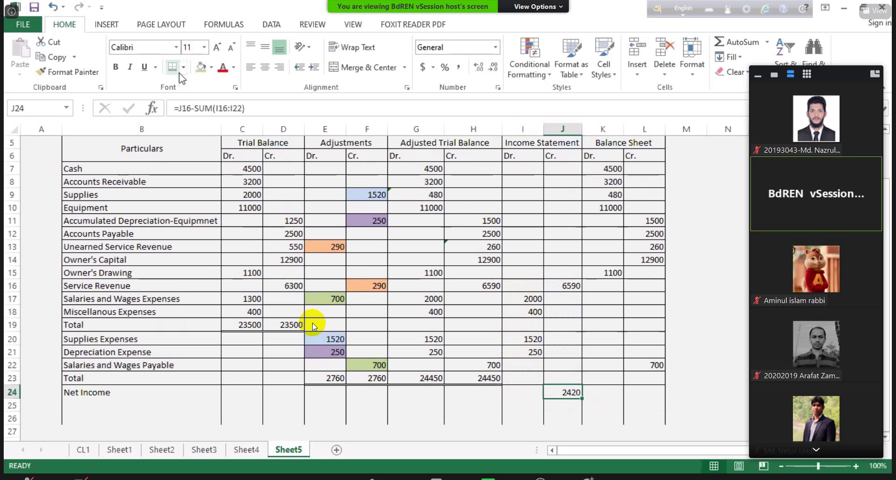
{"action": "left_click", "coordinate": [541, 418]}
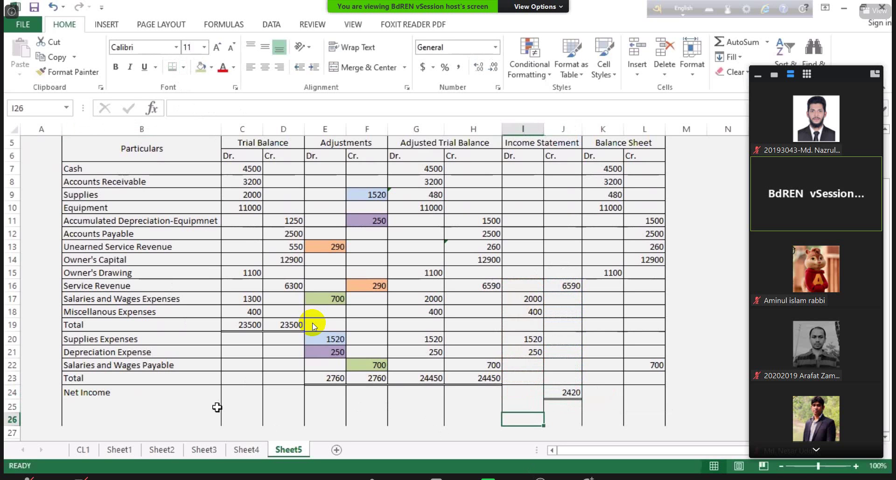
{"action": "left_click", "coordinate": [569, 396]}
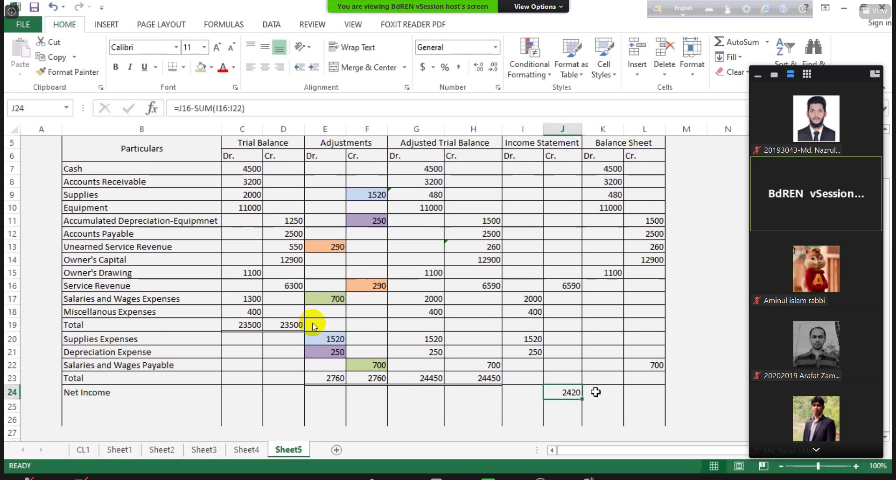
{"action": "double_click", "coordinate": [569, 393]}
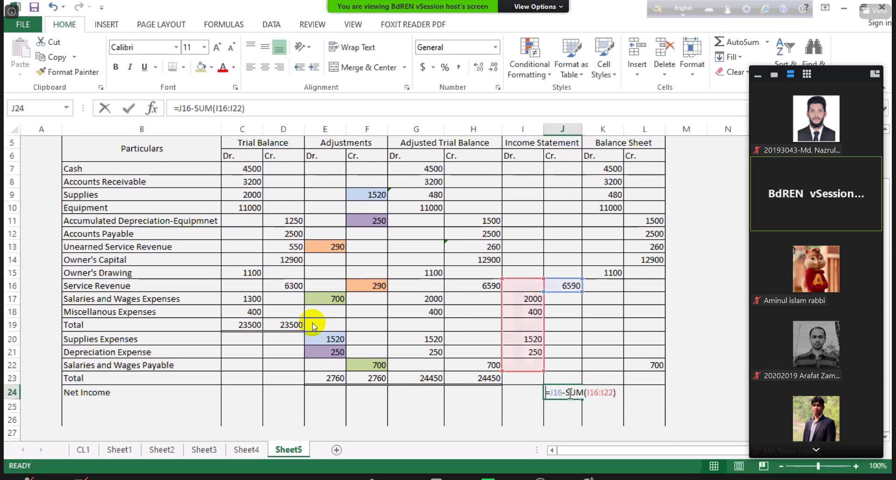
{"action": "left_click", "coordinate": [514, 418]}
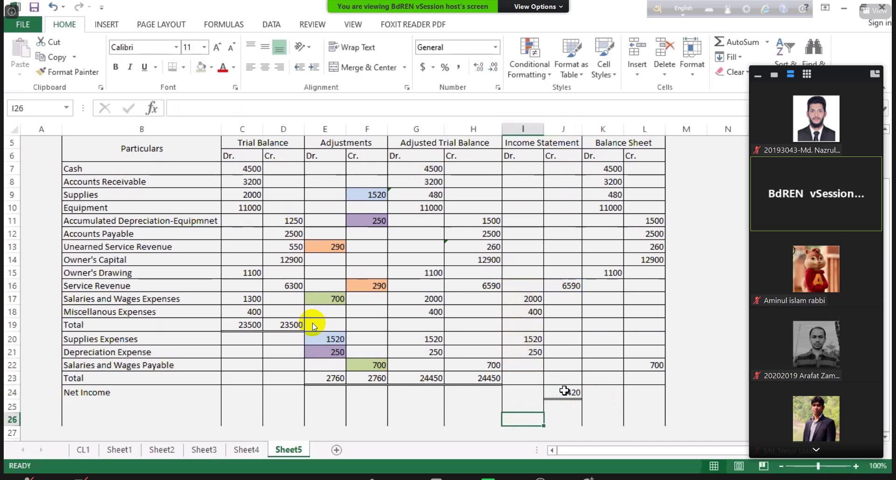
{"action": "left_click", "coordinate": [565, 391]}
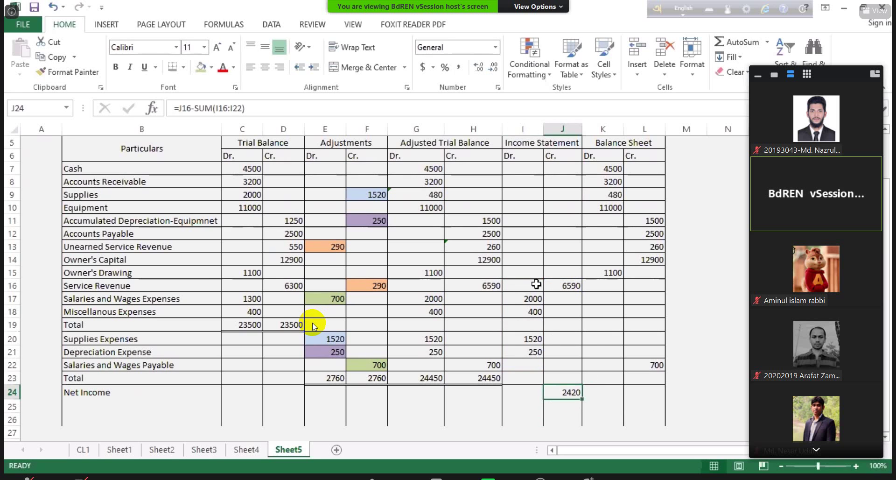
Carry net income into the Balance Sheet credit column by entering =J24 in L24.
{"action": "left_click", "coordinate": [636, 393]}
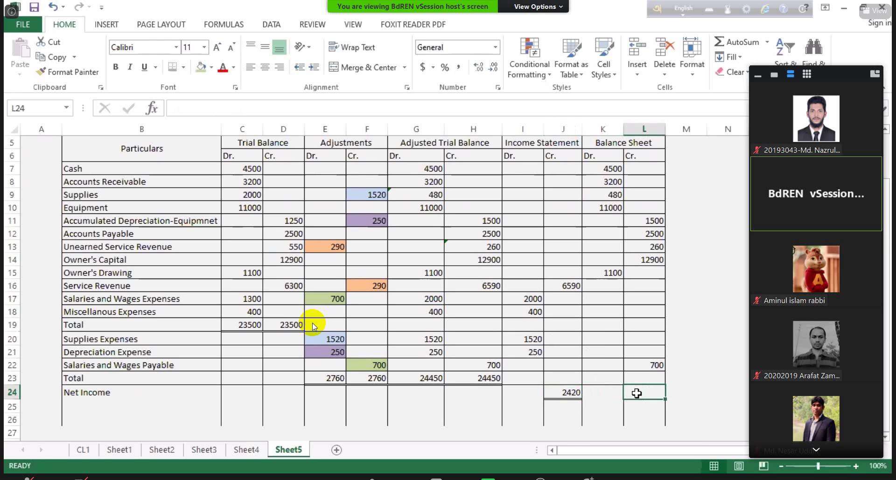
{"action": "type", "text": "=J24"}
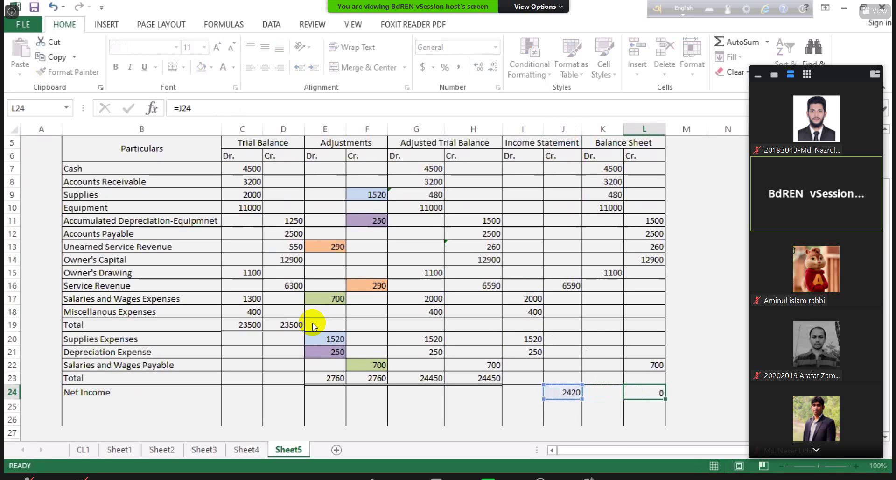
{"action": "key", "text": "Return"}
{"action": "key", "text": "Up"}
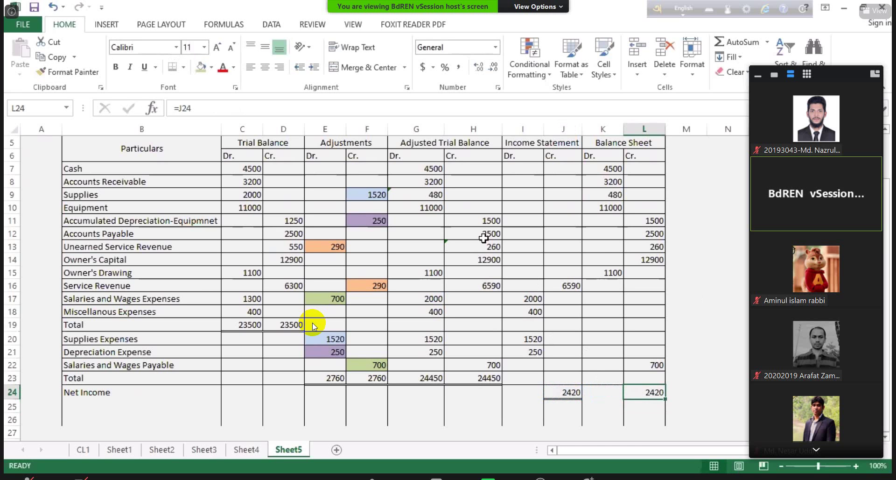
{"action": "left_click", "coordinate": [645, 259]}
{"action": "left_click", "coordinate": [653, 392]}
Apply a bottom border to the Balance Sheet cells K24:L24 in the Net Income row.
{"action": "left_click", "coordinate": [609, 392]}
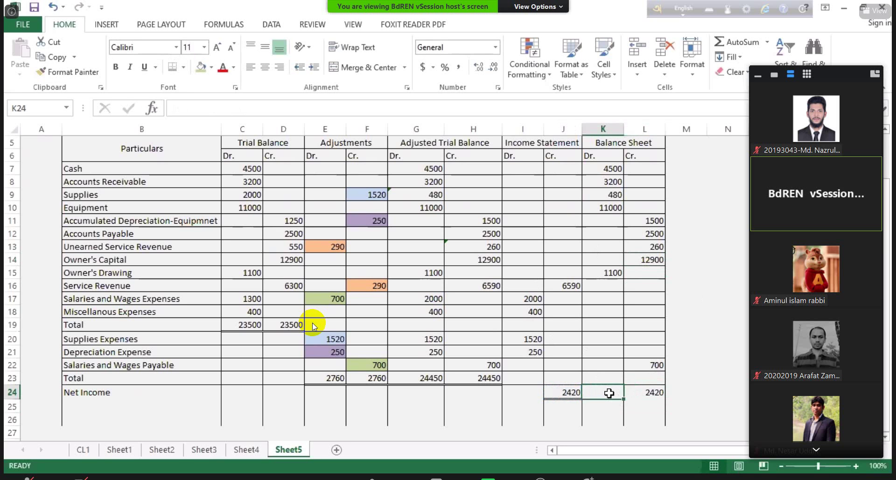
{"action": "left_click_drag", "start_coordinate": [609, 392], "coordinate": [646, 392]}
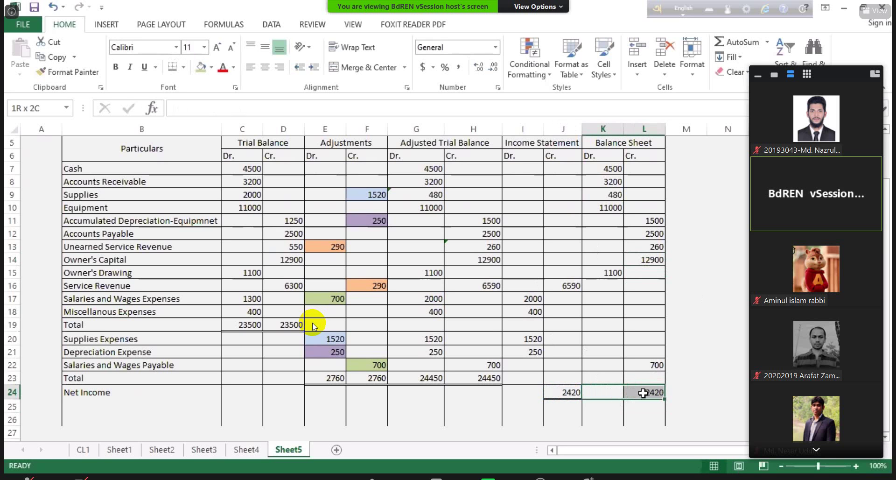
{"action": "left_click", "coordinate": [185, 70]}
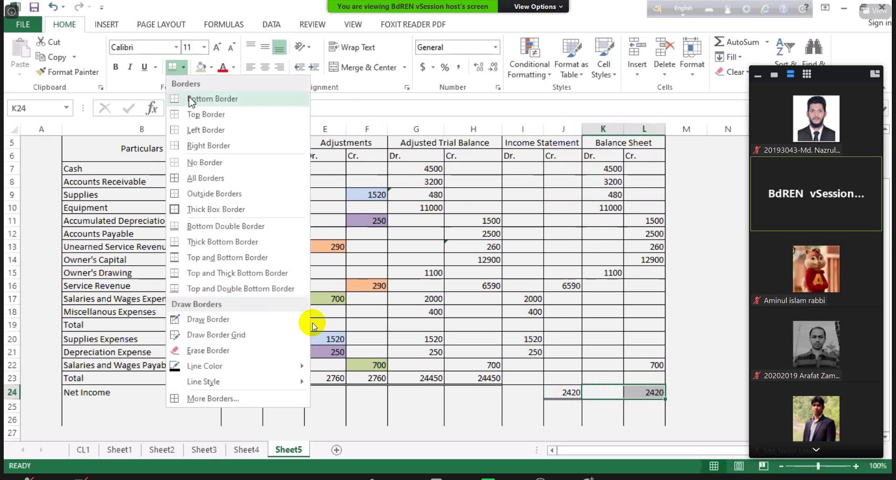
{"action": "left_click", "coordinate": [190, 99]}
Add a Total row label in B25, below Net Income.
{"action": "left_click", "coordinate": [124, 409]}
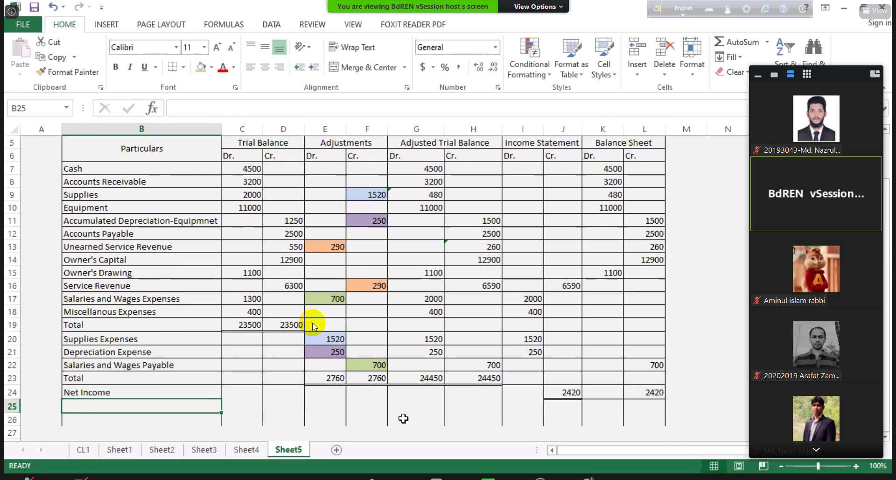
{"action": "type", "text": "Total"}
{"action": "key", "text": "Tab"}
Total the Balance Sheet debit column by entering =SUM(K7:K24) in K25 of the Total row.
{"action": "key", "text": "Tab"}
{"action": "key", "text": "Tab"}
{"action": "key", "text": "Tab"}
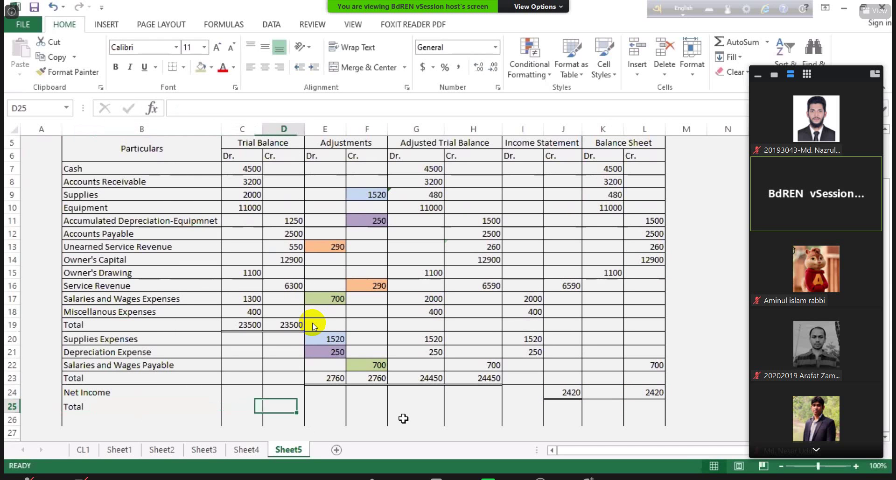
{"action": "key", "text": "Tab"}
{"action": "key", "text": "Tab"}
{"action": "key", "text": "Tab"}
{"action": "key", "text": "Tab"}
{"action": "key", "text": "Tab"}
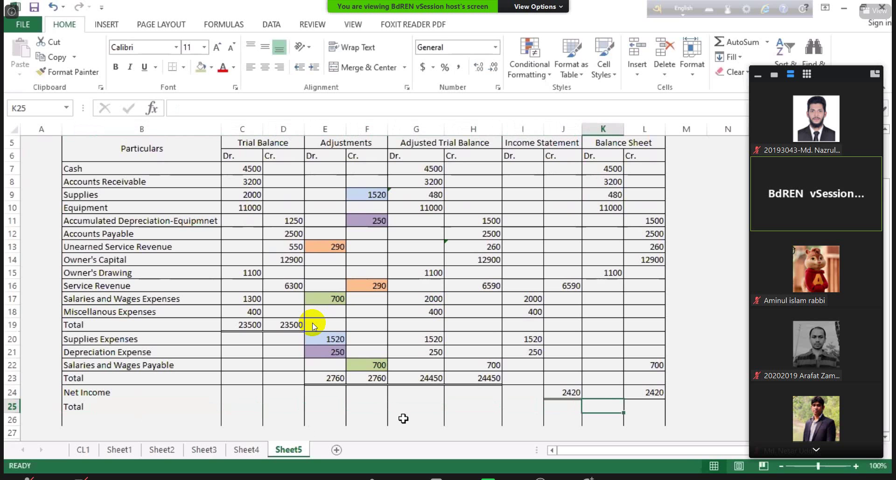
{"action": "type", "text": "="}
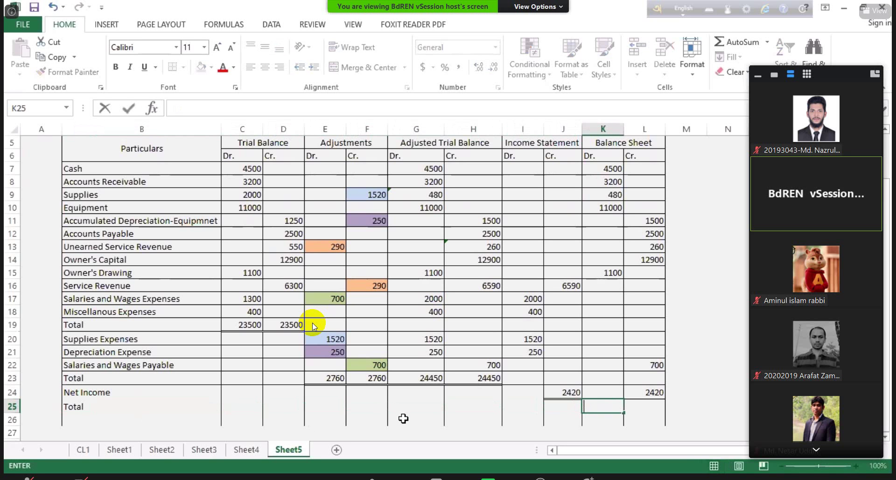
{"action": "type", "text": "s"}
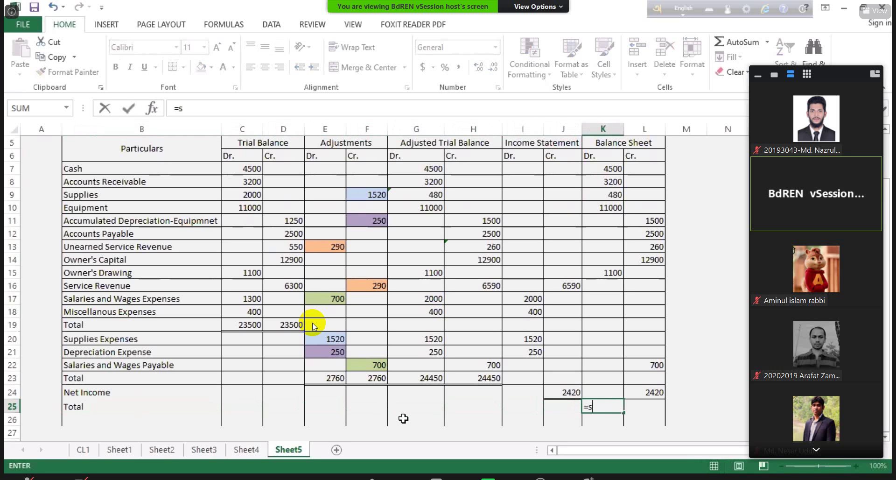
{"action": "type", "text": "um("}
{"action": "key", "text": "Up"}
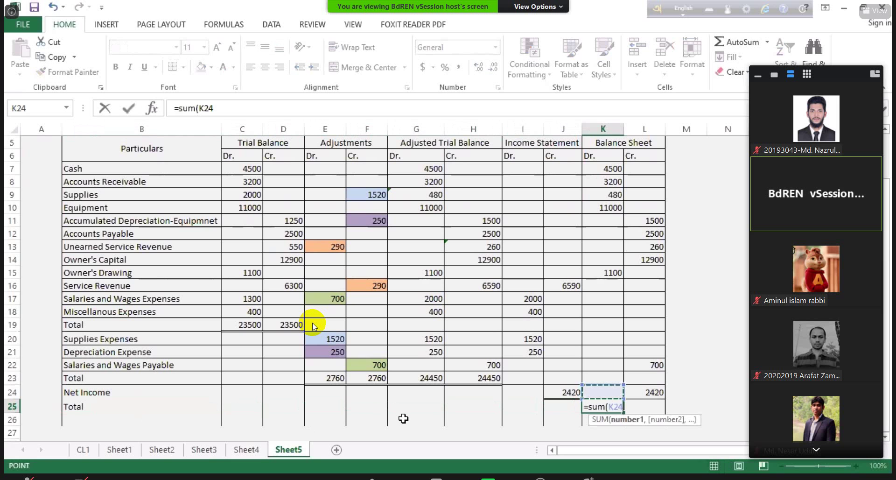
{"action": "key", "text": "shift+Up"}
{"action": "key", "text": "shift+Up"}
{"action": "key", "text": "shift+Up"}
{"action": "key", "text": "shift+Up"}
{"action": "key", "text": "shift+Up"}
{"action": "key", "text": "shift+Up"}
{"action": "key", "text": "shift+Up"}
{"action": "key", "text": "shift+Up"}
{"action": "key", "text": "shift+Up"}
{"action": "key", "text": "shift+Up"}
{"action": "key", "text": "shift+Up"}
{"action": "key", "text": "shift+Up"}
{"action": "key", "text": "shift+Up"}
{"action": "key", "text": "shift+Up"}
{"action": "key", "text": "shift+Up"}
{"action": "key", "text": "shift+Up"}
{"action": "key", "text": "shift+Up"}
{"action": "key", "text": "Return"}
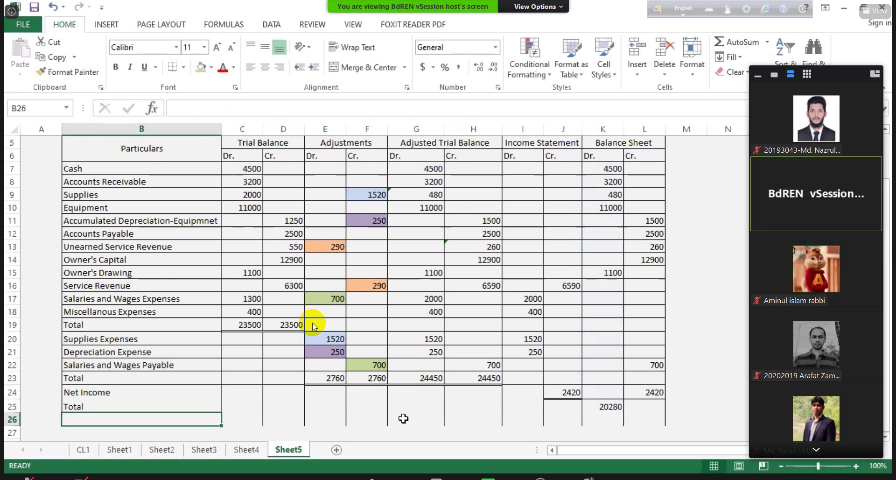
Total the Balance Sheet credit column by entering =SUM(L7:L24) in L25 of the Total row.
{"action": "key", "text": "Right"}
{"action": "key", "text": "Right"}
{"action": "key", "text": "Right"}
{"action": "key", "text": "Right"}
{"action": "key", "text": "Right"}
{"action": "key", "text": "Right"}
{"action": "key", "text": "Right"}
{"action": "key", "text": "Right"}
{"action": "key", "text": "Right"}
{"action": "key", "text": "Right"}
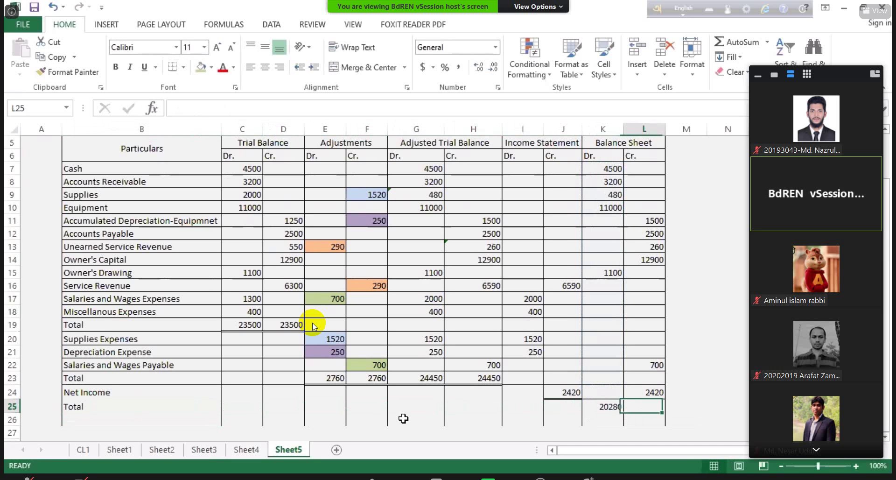
{"action": "type", "text": "="}
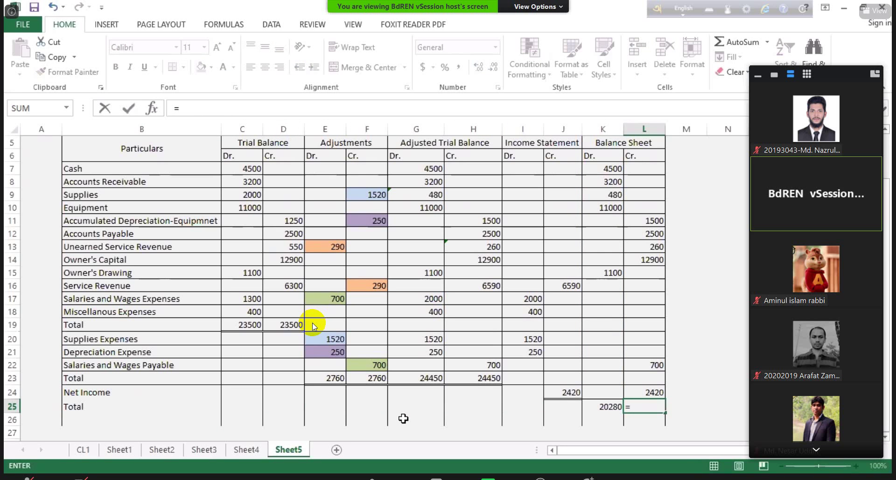
{"action": "type", "text": "sum("}
{"action": "key", "text": "Up"}
{"action": "key", "text": "shift+Up"}
{"action": "key", "text": "shift+Up"}
{"action": "key", "text": "shift+Up"}
{"action": "key", "text": "shift+Up"}
{"action": "key", "text": "shift+Up"}
{"action": "key", "text": "shift+Up"}
{"action": "key", "text": "shift+Up"}
{"action": "key", "text": "shift+Up"}
{"action": "key", "text": "shift+Up"}
{"action": "key", "text": "shift+Up"}
{"action": "key", "text": "shift+Up"}
{"action": "key", "text": "shift+Up"}
{"action": "key", "text": "shift+Up"}
{"action": "key", "text": "shift+Up"}
{"action": "key", "text": "shift+Up"}
{"action": "key", "text": "shift+Up"}
{"action": "key", "text": "shift+Up"}
{"action": "key", "text": "Return"}
Apply a top and double bottom border to the Balance Sheet totals in K25:L25.
{"action": "key", "text": "Up"}
{"action": "key", "text": "shift+Left"}
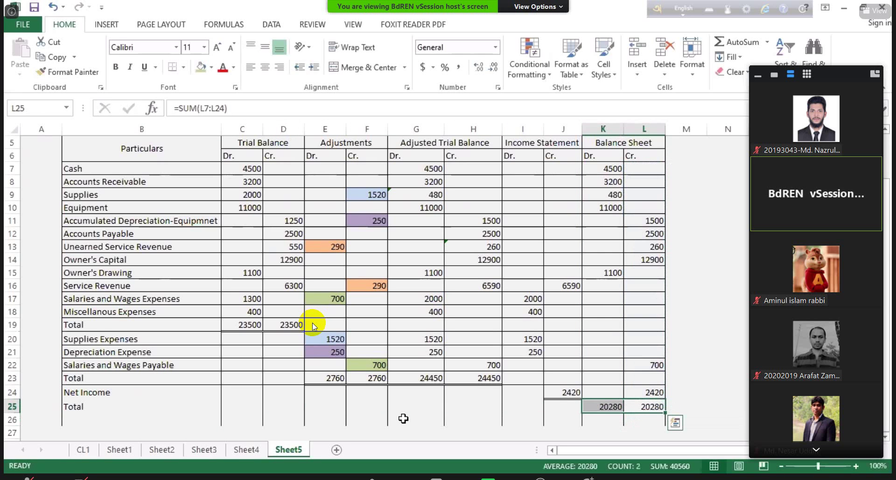
{"action": "left_click", "coordinate": [182, 71]}
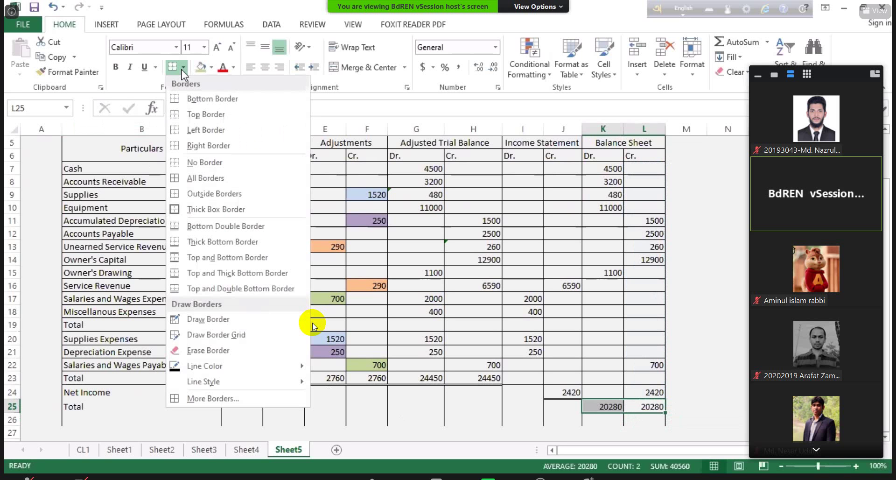
{"action": "left_click", "coordinate": [222, 289]}
{"action": "left_click", "coordinate": [602, 420]}
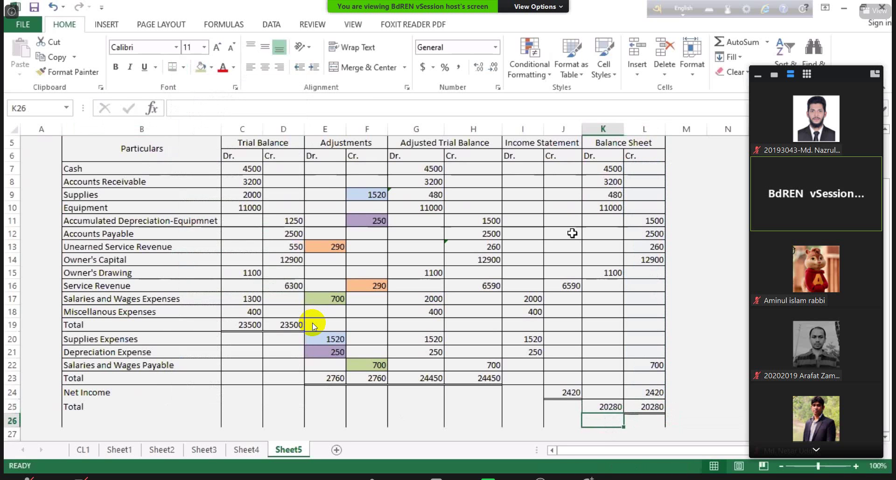
{"action": "left_click", "coordinate": [646, 421]}
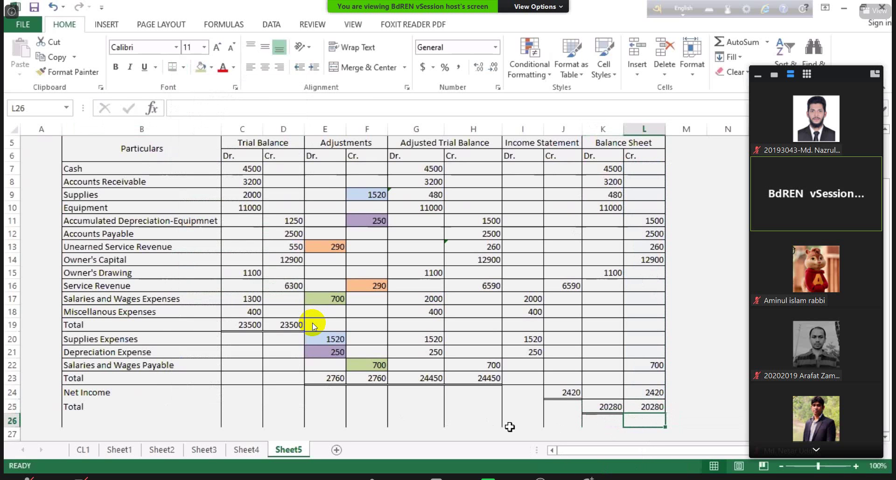
Close off the worksheet table with a bottom border along the empty row B26:L26.
{"action": "left_click", "coordinate": [80, 421]}
{"action": "left_click_drag", "start_coordinate": [81, 422], "coordinate": [652, 417]}
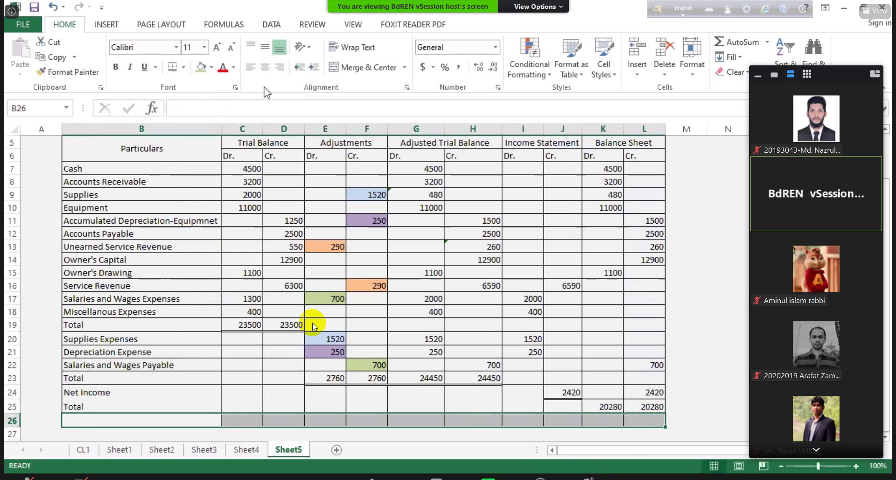
{"action": "left_click", "coordinate": [183, 69]}
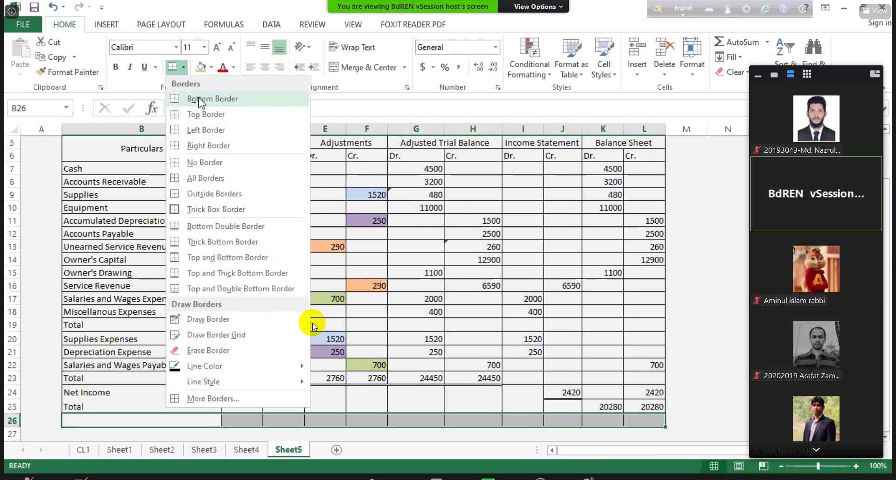
{"action": "left_click", "coordinate": [201, 99]}
{"action": "left_click", "coordinate": [366, 233]}
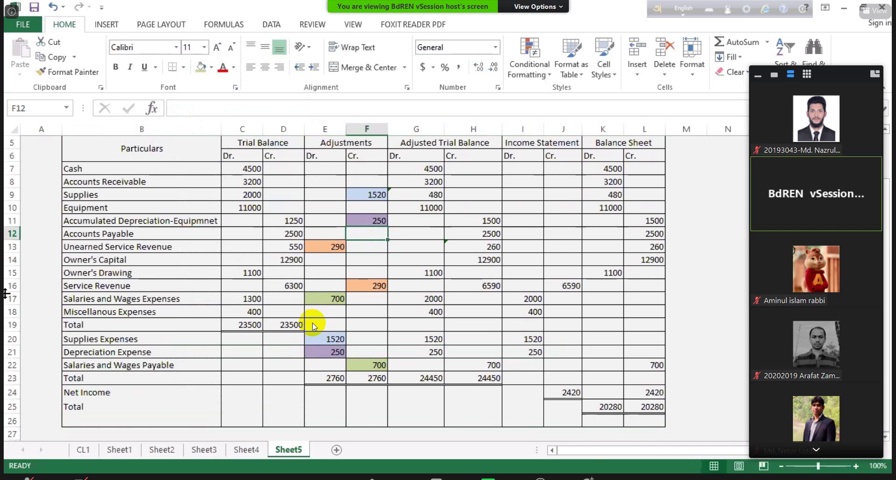
{"action": "left_click", "coordinate": [93, 392]}
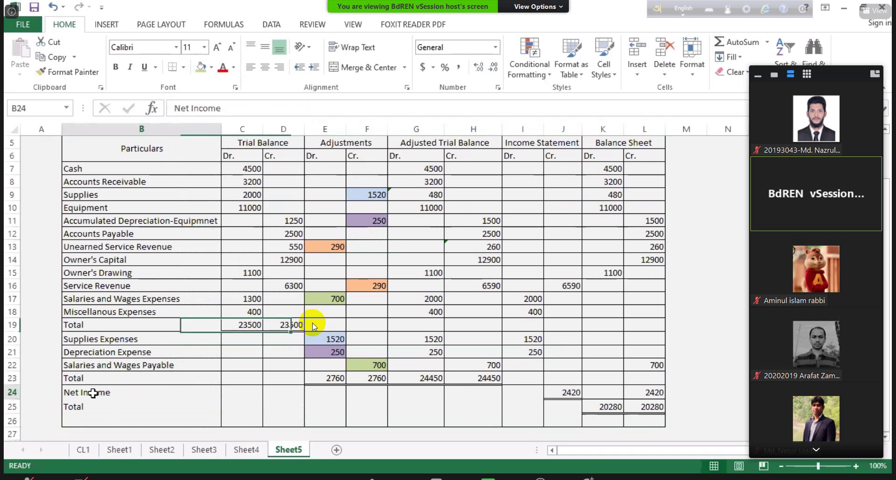
{"action": "left_click_drag", "start_coordinate": [94, 393], "coordinate": [518, 391]}
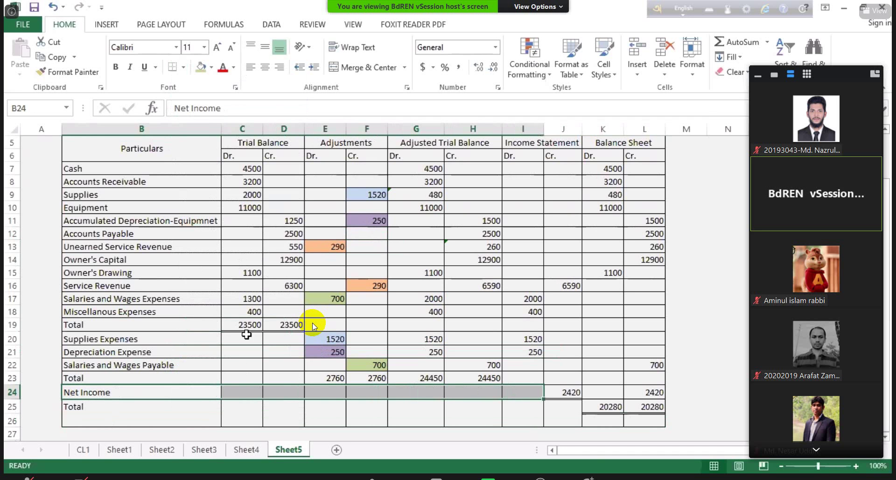
{"action": "left_click", "coordinate": [41, 246]}
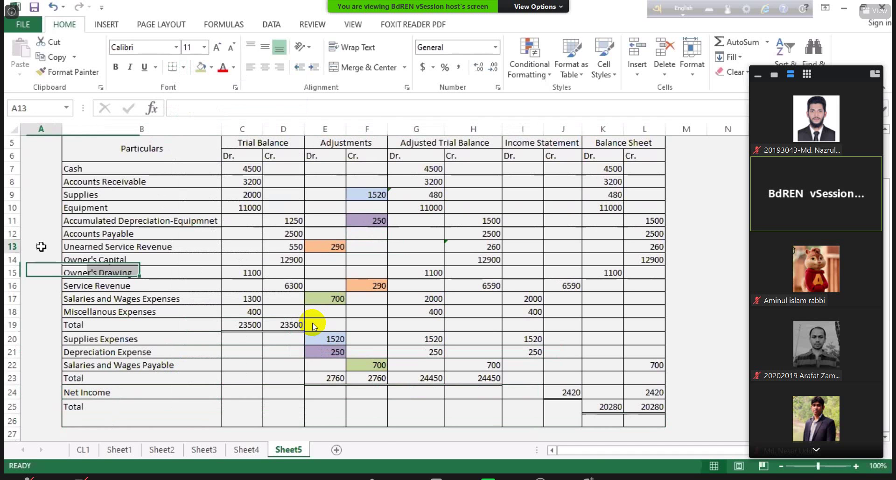
Make the Warren Roffing and Worksheet title rows above the table bold.
{"action": "scroll", "coordinate": [41, 246], "scroll_direction": "up", "scroll_amount": 2}
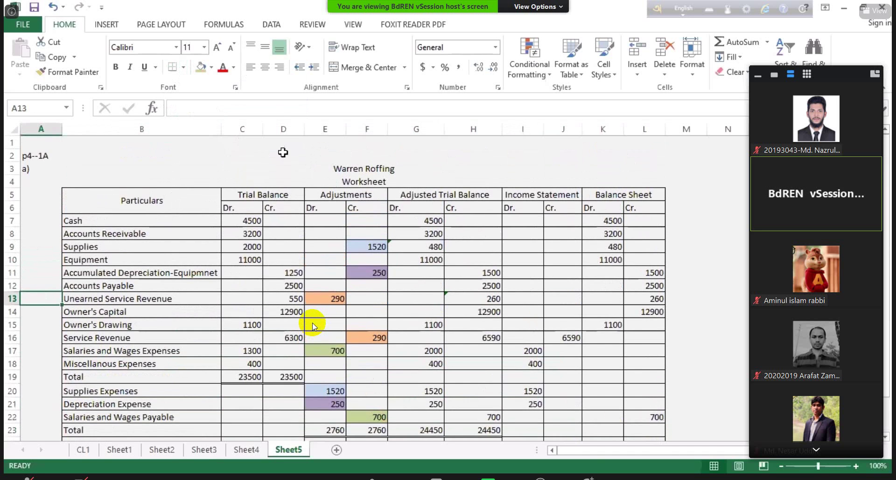
{"action": "left_click_drag", "start_coordinate": [330, 169], "coordinate": [330, 182]}
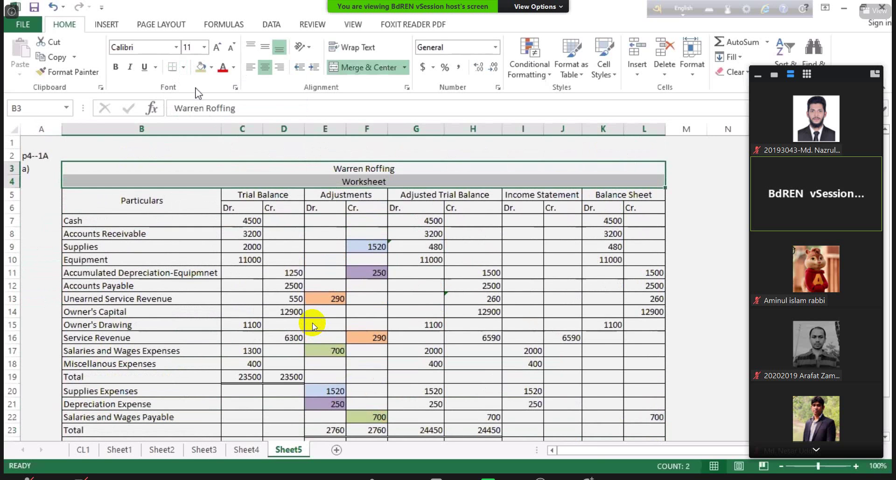
{"action": "left_click", "coordinate": [115, 67]}
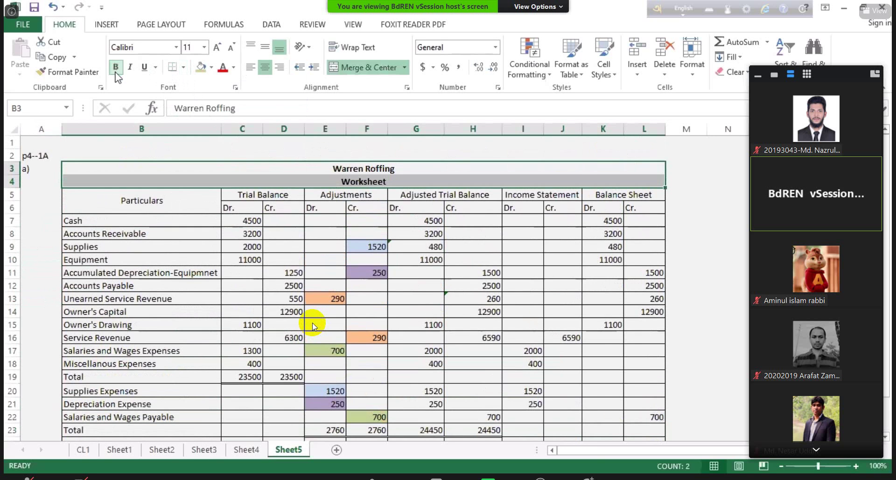
{"action": "left_click", "coordinate": [128, 154]}
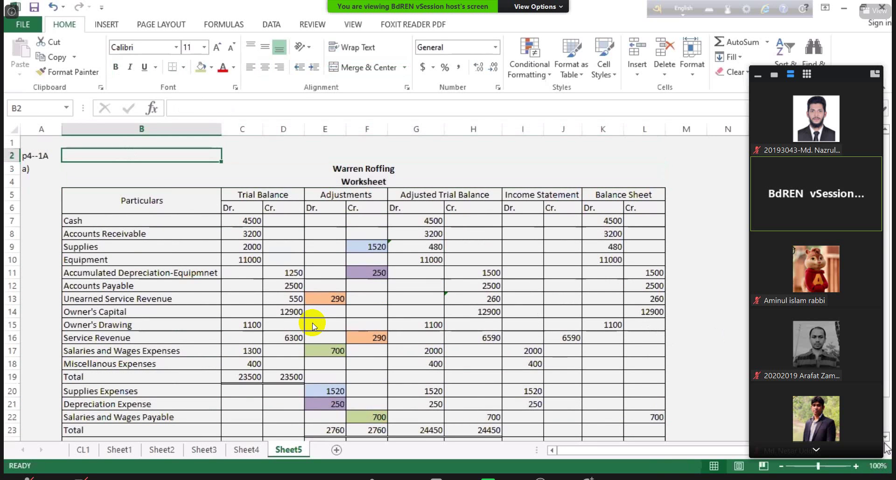
Review the Net Income row across the Income Statement and Balance Sheet columns, and the Owner's Capital balance in L14.
{"action": "scroll", "coordinate": [313, 326], "scroll_direction": "down", "scroll_amount": 1}
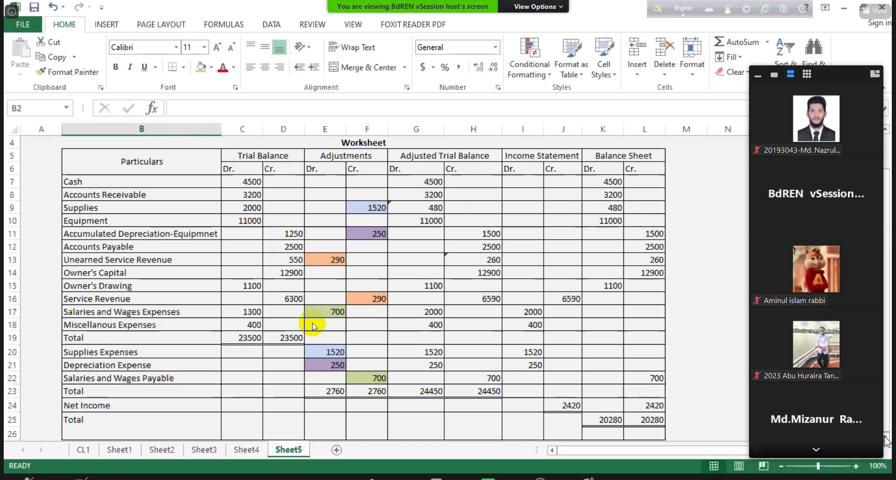
{"action": "left_click", "coordinate": [531, 403]}
{"action": "left_click", "coordinate": [597, 403]}
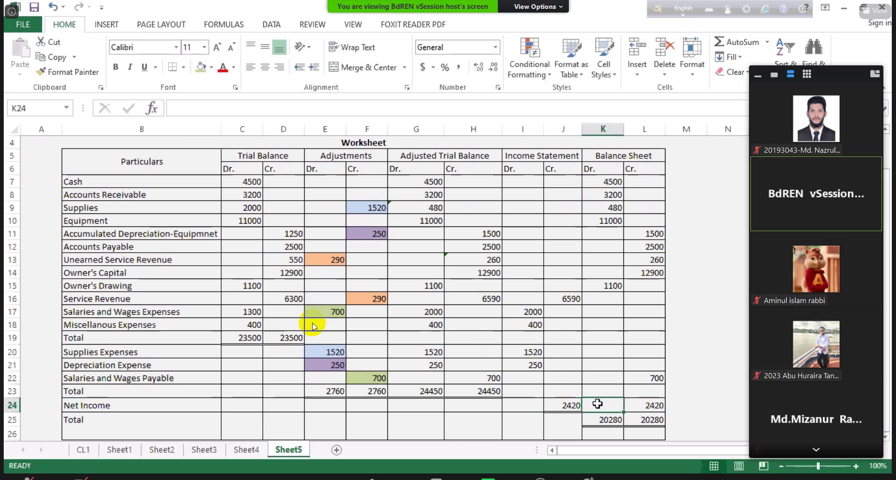
{"action": "left_click", "coordinate": [513, 402]}
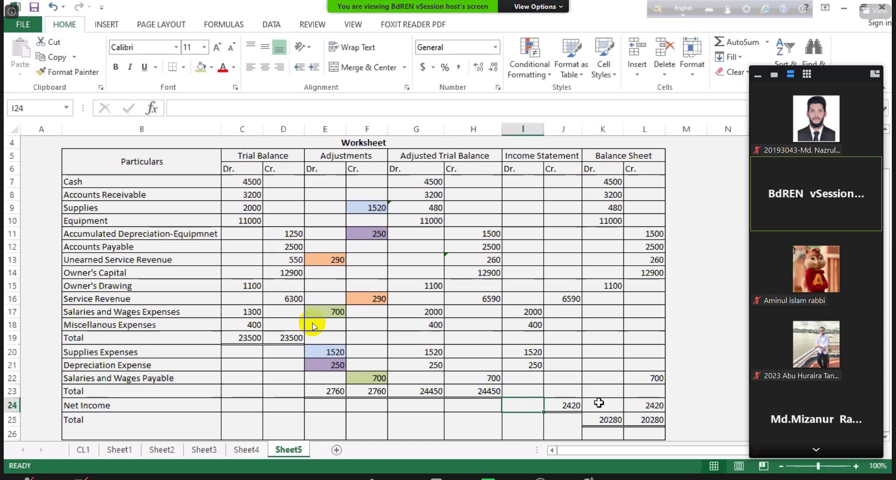
{"action": "left_click", "coordinate": [645, 272]}
{"action": "left_click", "coordinate": [598, 405]}
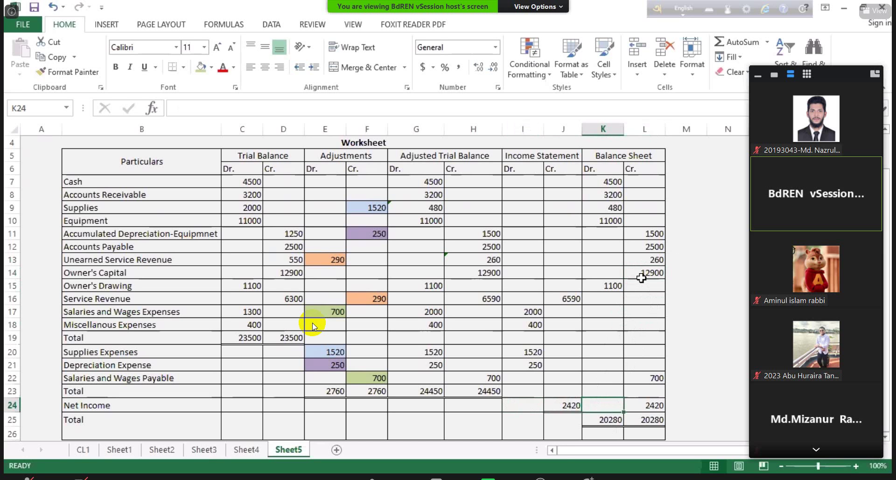
Switch to the Accounting Principles PDF and box the company name, title and period in Illustration 4-7's Pioneer Advertising income statement heading.
{"action": "left_click", "coordinate": [32, 300]}
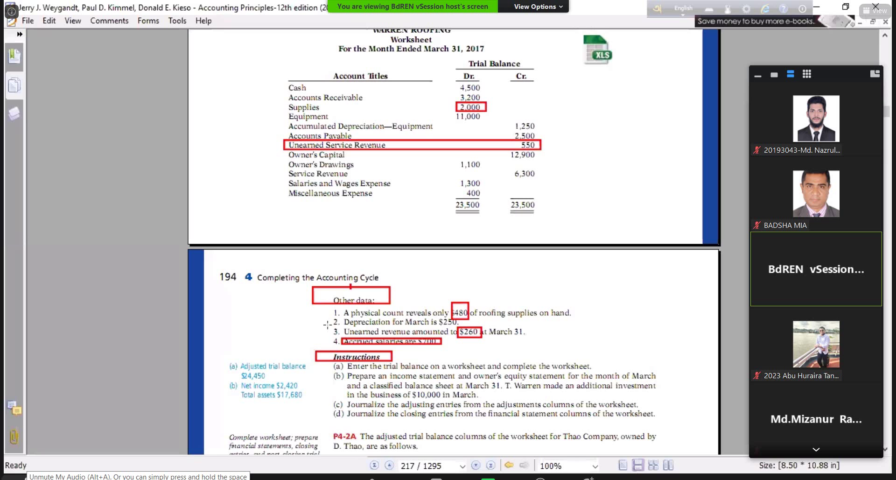
{"action": "key", "text": "alt+Tab"}
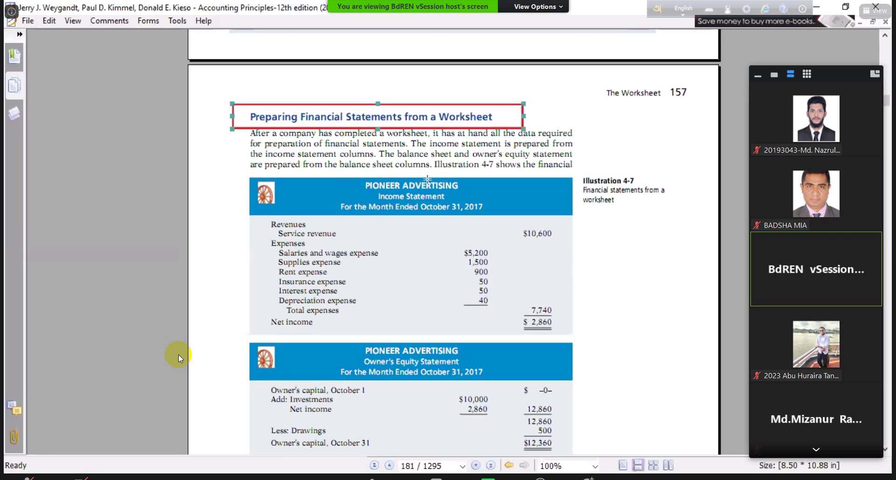
{"action": "left_click_drag", "start_coordinate": [347, 176], "coordinate": [476, 188]}
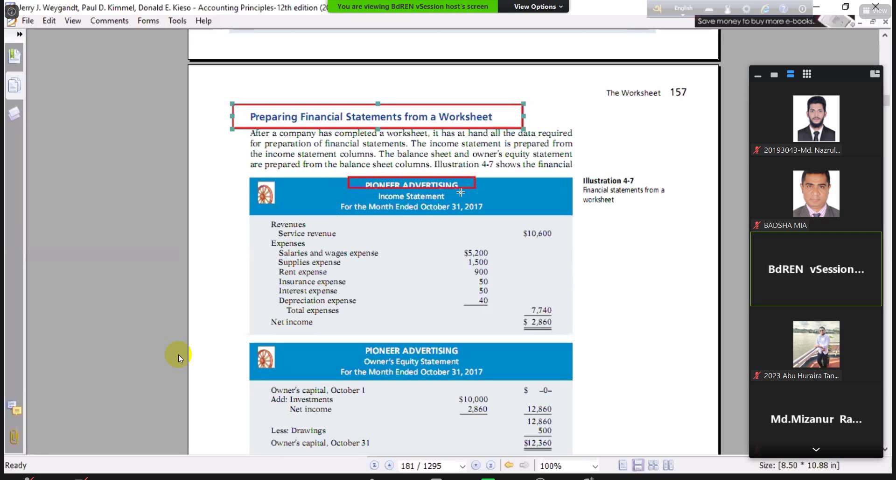
{"action": "left_click_drag", "start_coordinate": [368, 192], "coordinate": [464, 201]}
{"action": "mouse_move", "coordinate": [328, 200]}
{"action": "left_mouse_down"}
{"action": "mouse_move", "coordinate": [340, 213]}
{"action": "mouse_move", "coordinate": [494, 215]}
{"action": "left_mouse_up"}
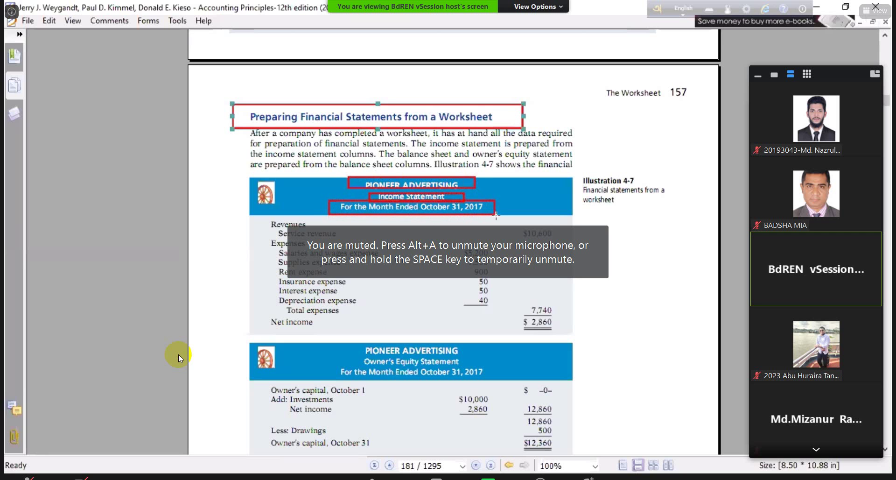
{"action": "left_click", "coordinate": [495, 215]}
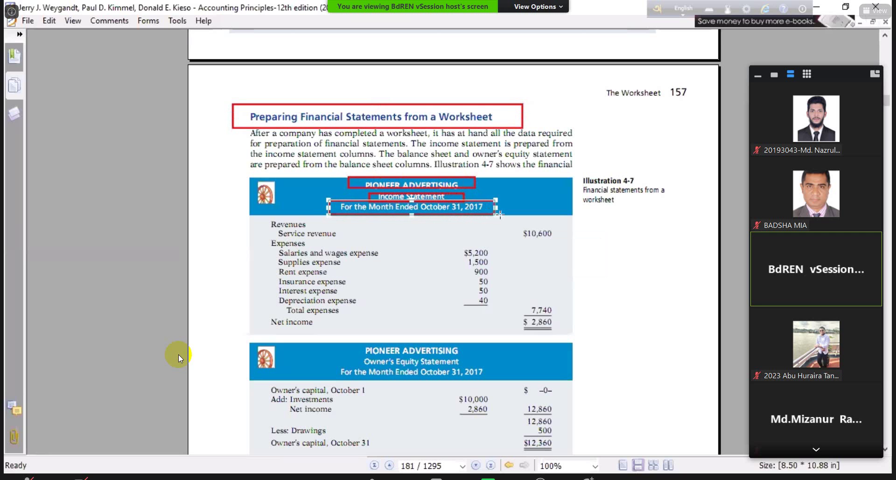
{"action": "left_click", "coordinate": [470, 225]}
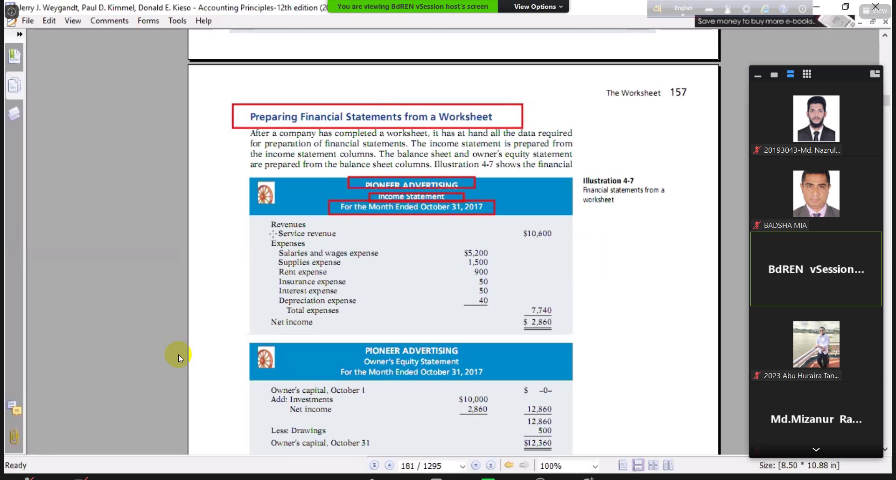
Draw a red line over Service revenue in the Pioneer Advertising income statement and return to the Illustration 4-6 worksheet.
{"action": "left_click_drag", "start_coordinate": [273, 233], "coordinate": [356, 233]}
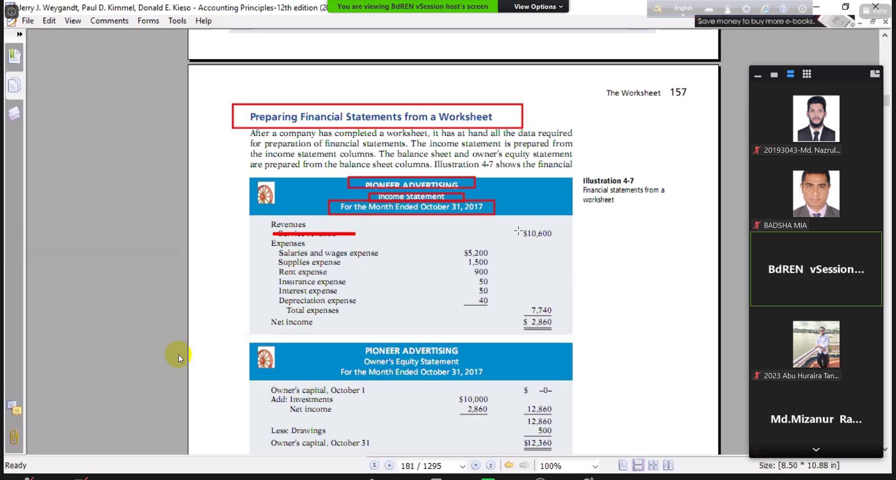
{"action": "scroll", "coordinate": [552, 237], "scroll_direction": "up", "scroll_amount": 10}
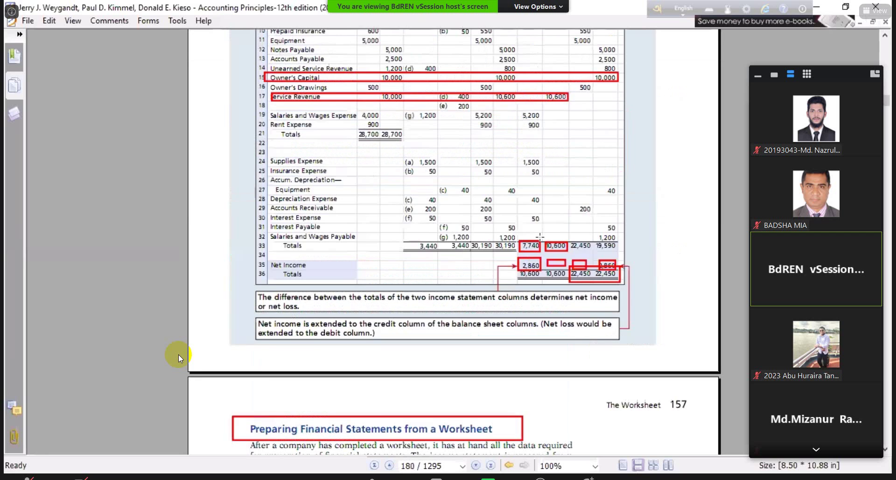
{"action": "scroll", "coordinate": [553, 133], "scroll_direction": "up", "scroll_amount": 3}
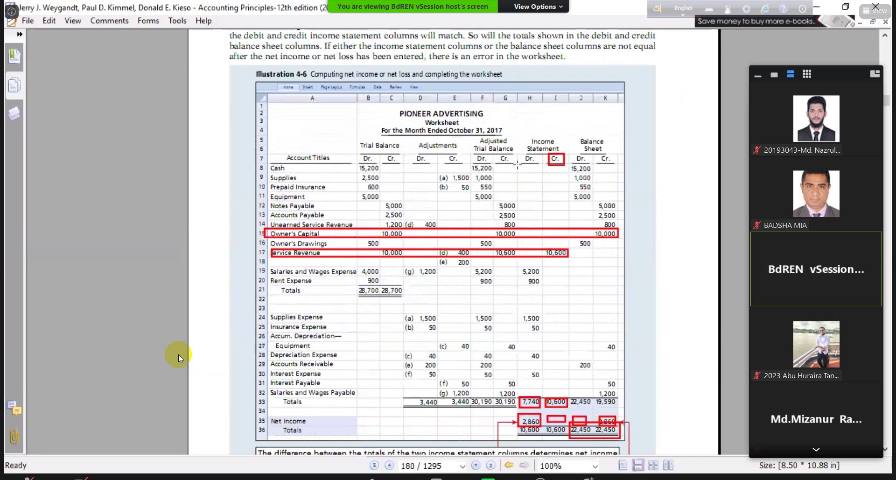
Box the Income Statement columns in the Illustration 4-6 worksheet and the $10,600 service revenue amount in Pioneer Advertising's income statement.
{"action": "mouse_move", "coordinate": [519, 164]}
{"action": "left_mouse_down"}
{"action": "mouse_move", "coordinate": [558, 240]}
{"action": "mouse_move", "coordinate": [564, 395]}
{"action": "left_mouse_up"}
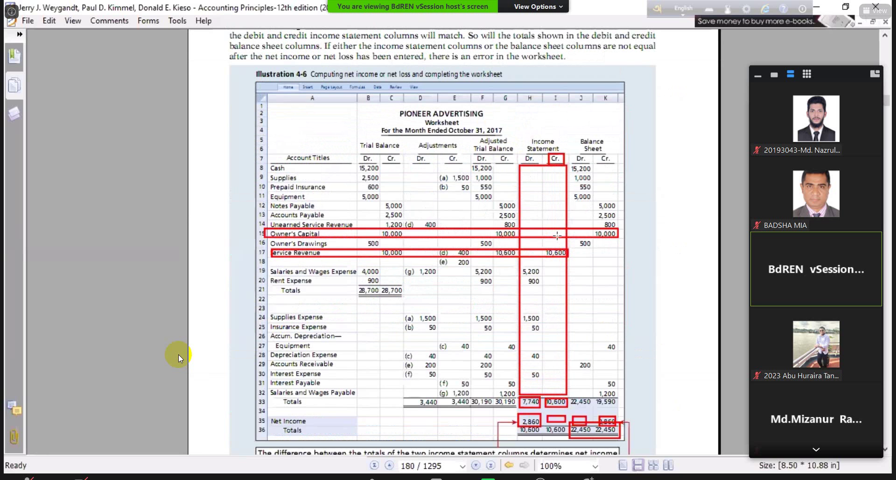
{"action": "scroll", "coordinate": [551, 261], "scroll_direction": "down", "scroll_amount": 3}
{"action": "scroll", "coordinate": [550, 265], "scroll_direction": "down", "scroll_amount": 9}
{"action": "scroll", "coordinate": [517, 222], "scroll_direction": "up", "scroll_amount": 3}
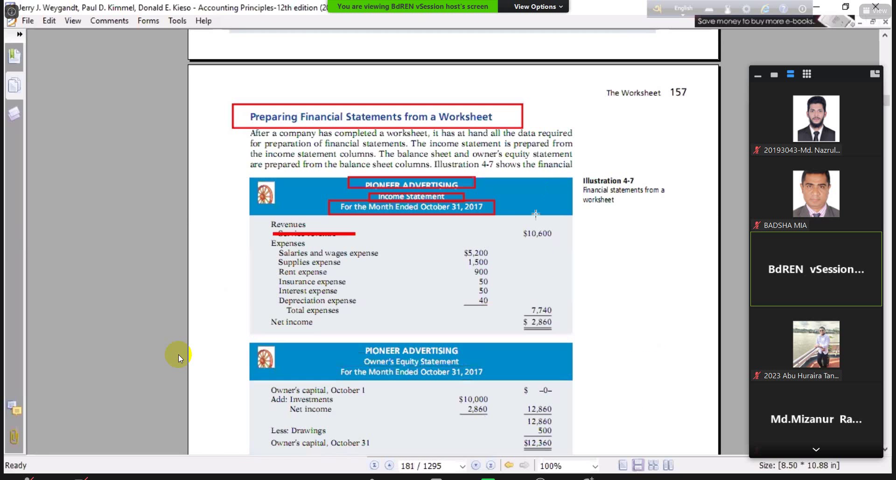
{"action": "left_click_drag", "start_coordinate": [515, 220], "coordinate": [560, 254]}
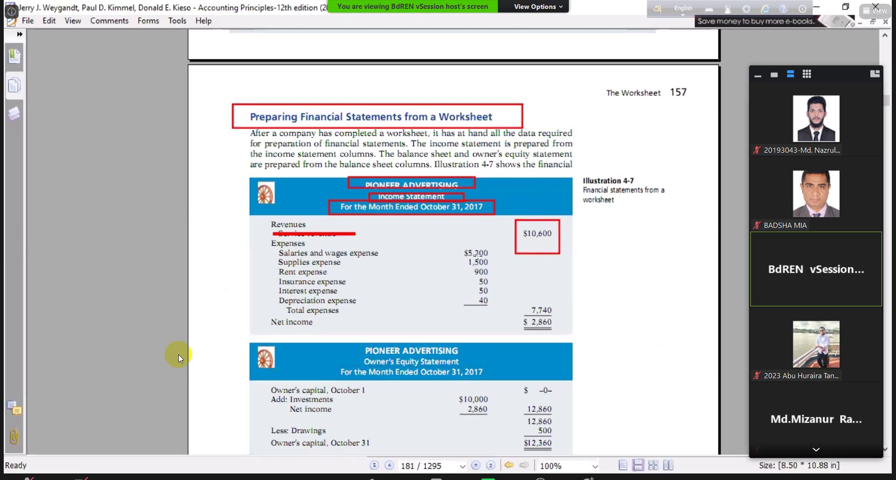
Mark the worksheet's Income Statement debit column, then box the expense amounts, total expenses and net income in Pioneer Advertising's income statement.
{"action": "scroll", "coordinate": [477, 256], "scroll_direction": "up", "scroll_amount": 3}
{"action": "scroll", "coordinate": [477, 256], "scroll_direction": "up", "scroll_amount": 3}
{"action": "left_click_drag", "start_coordinate": [514, 103], "coordinate": [547, 236]}
{"action": "scroll", "coordinate": [525, 217], "scroll_direction": "down", "scroll_amount": 6}
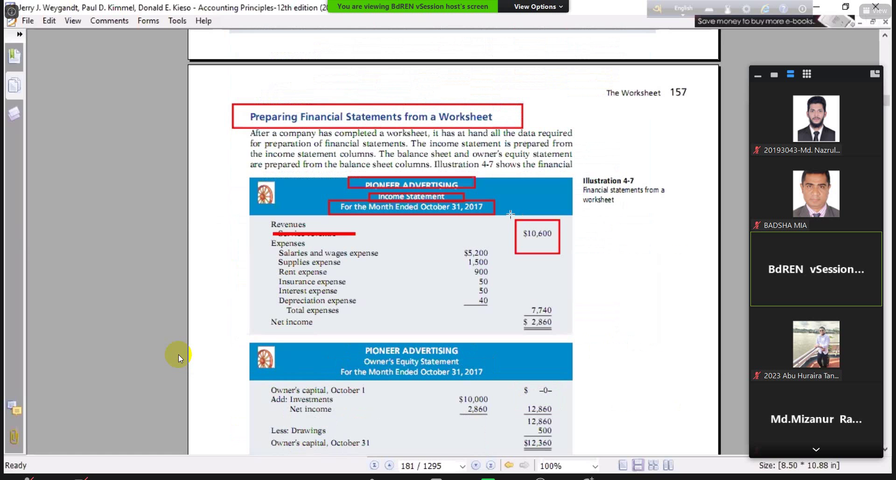
{"action": "mouse_move", "coordinate": [458, 255]}
{"action": "left_mouse_down"}
{"action": "mouse_move", "coordinate": [491, 283]}
{"action": "mouse_move", "coordinate": [498, 306]}
{"action": "mouse_move", "coordinate": [554, 315]}
{"action": "mouse_move", "coordinate": [559, 333]}
{"action": "left_mouse_up"}
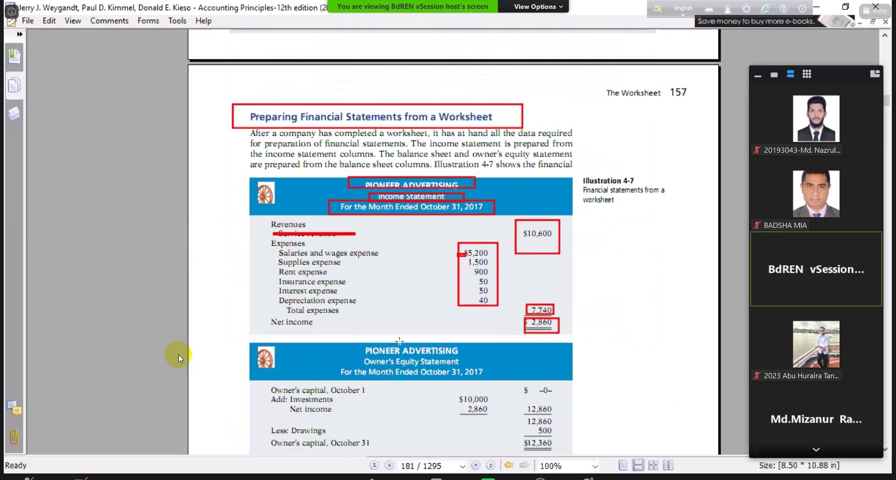
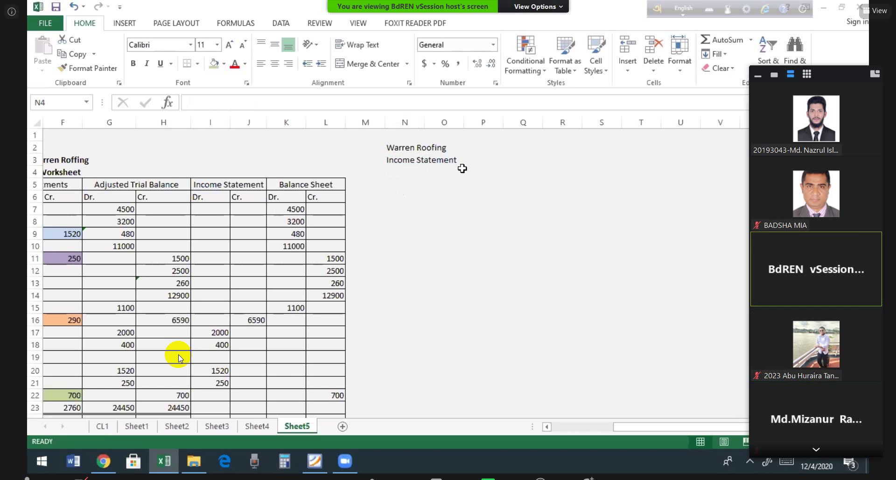
Switch to the Accounting Principles PDF and find Problem P4-1A to check the period in the Warren Roofing worksheet heading.
{"action": "key", "text": "alt+Tab"}
{"action": "scroll", "coordinate": [178, 358], "scroll_direction": "down", "scroll_amount": 10}
{"action": "scroll", "coordinate": [179, 358], "scroll_direction": "down", "scroll_amount": 20}
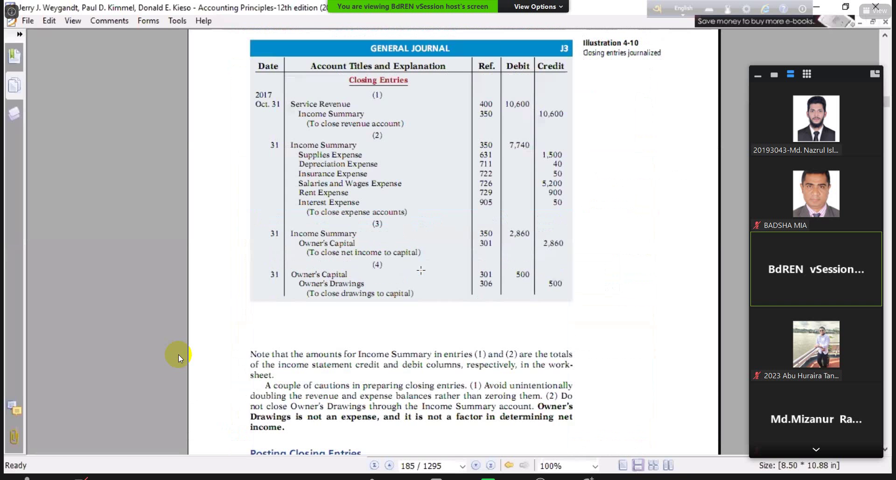
{"action": "scroll", "coordinate": [179, 359], "scroll_direction": "down", "scroll_amount": 20}
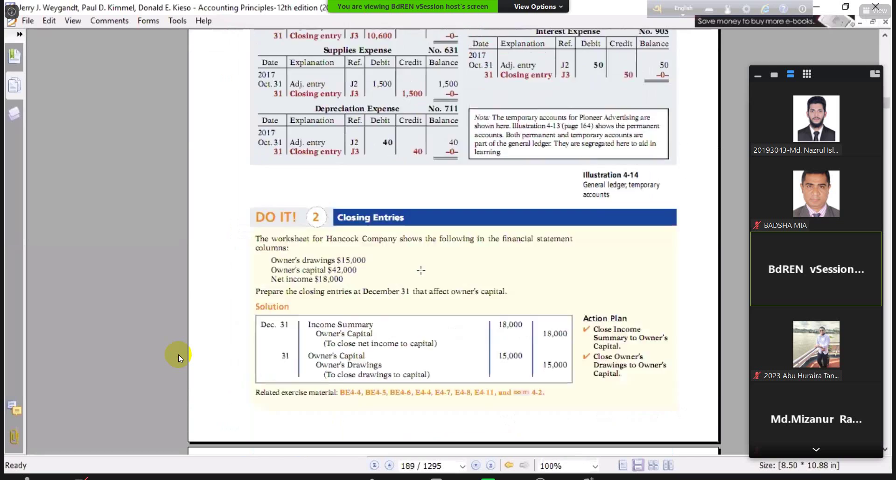
{"action": "scroll", "coordinate": [178, 359], "scroll_direction": "down", "scroll_amount": 20}
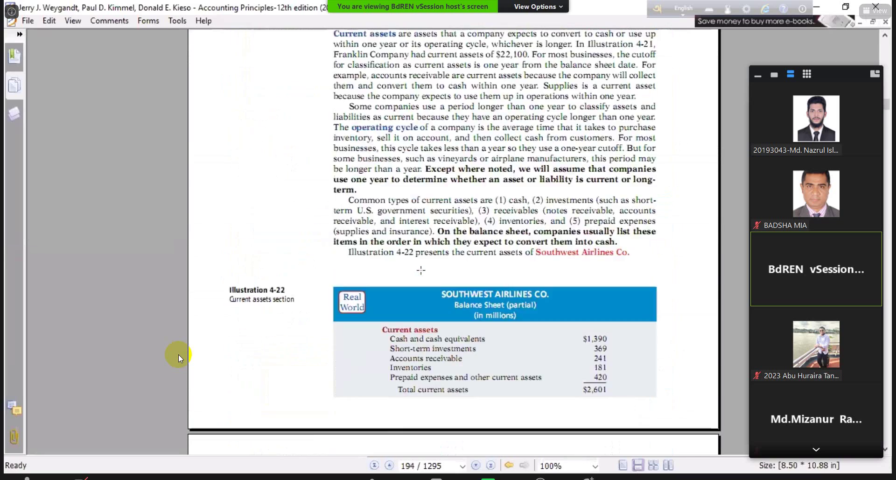
{"action": "scroll", "coordinate": [179, 358], "scroll_direction": "down", "scroll_amount": 20}
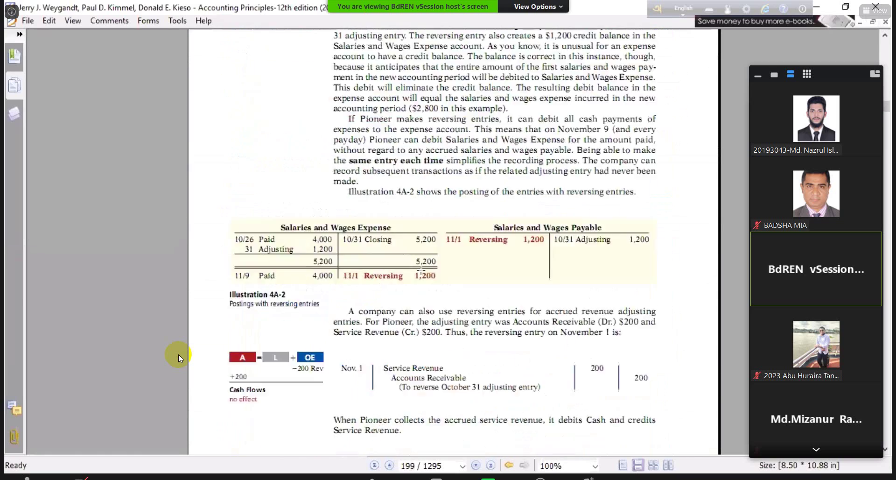
{"action": "scroll", "coordinate": [179, 358], "scroll_direction": "down", "scroll_amount": 20}
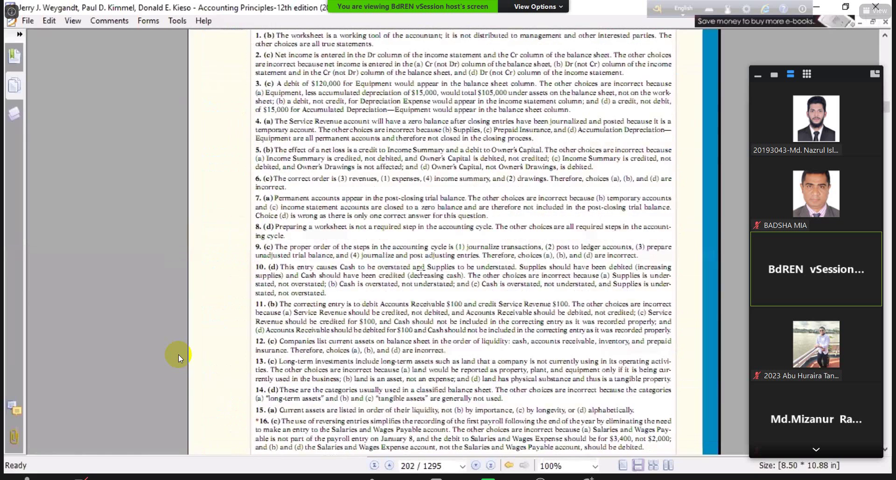
{"action": "scroll", "coordinate": [178, 358], "scroll_direction": "down", "scroll_amount": 5}
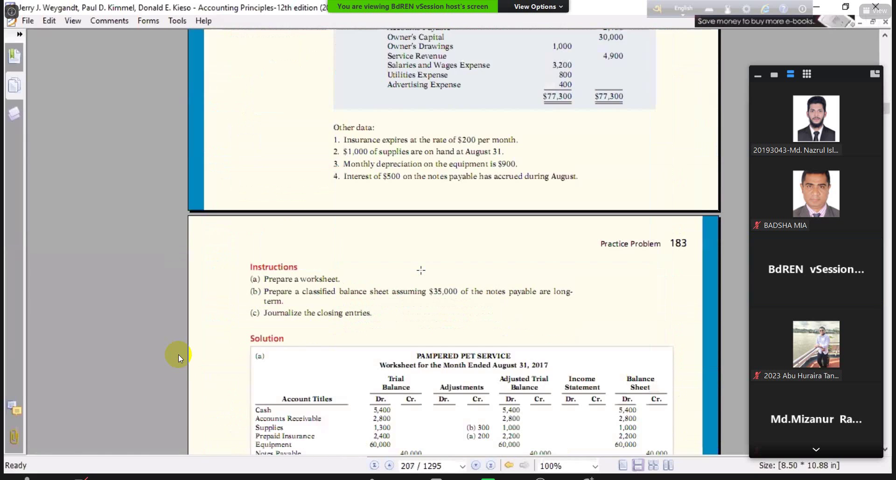
{"action": "scroll", "coordinate": [179, 359], "scroll_direction": "down", "scroll_amount": 8}
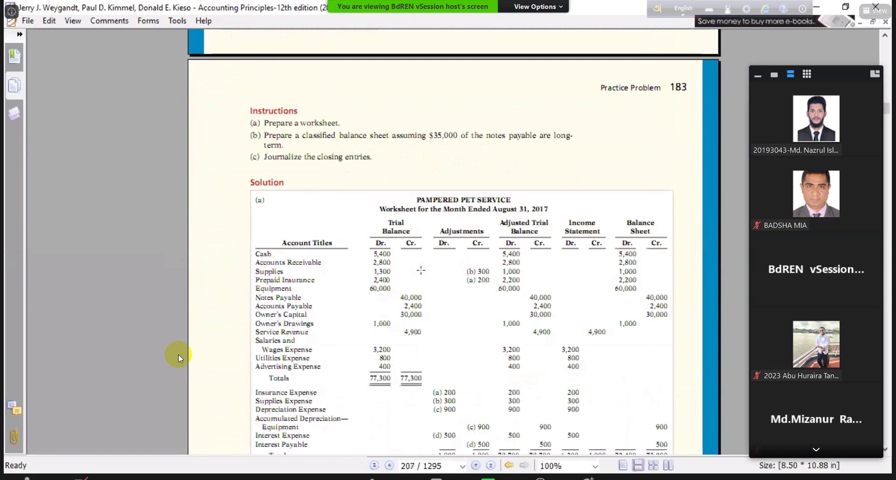
{"action": "scroll", "coordinate": [178, 358], "scroll_direction": "down", "scroll_amount": 10}
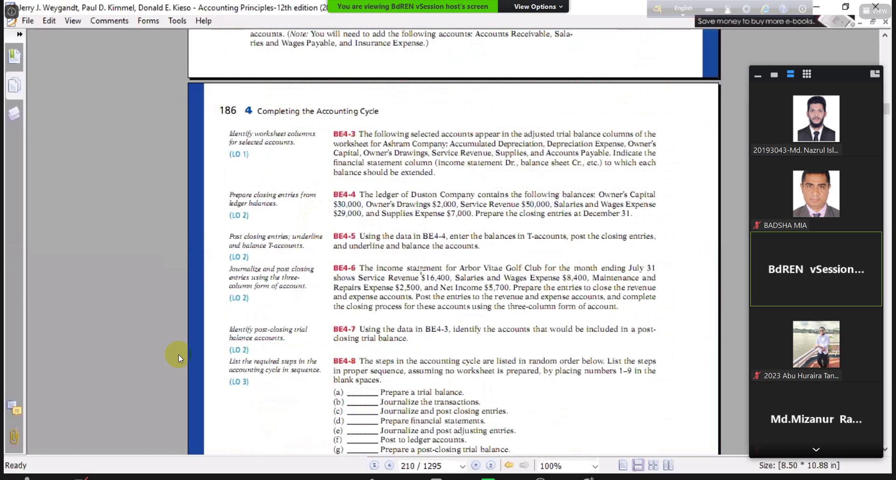
{"action": "scroll", "coordinate": [179, 359], "scroll_direction": "down", "scroll_amount": 10}
{"action": "scroll", "coordinate": [179, 358], "scroll_direction": "down", "scroll_amount": 3}
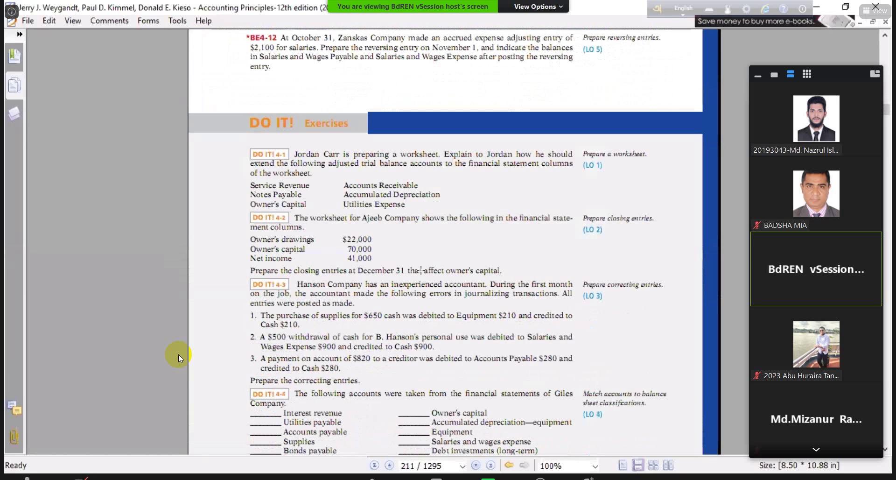
{"action": "scroll", "coordinate": [179, 358], "scroll_direction": "up", "scroll_amount": 6}
{"action": "scroll", "coordinate": [179, 358], "scroll_direction": "up", "scroll_amount": 3}
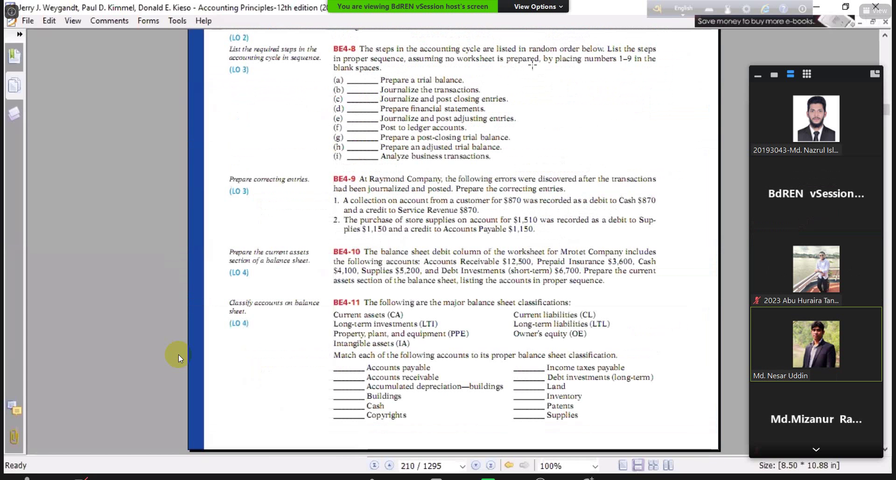
{"action": "scroll", "coordinate": [179, 358], "scroll_direction": "down", "scroll_amount": 15}
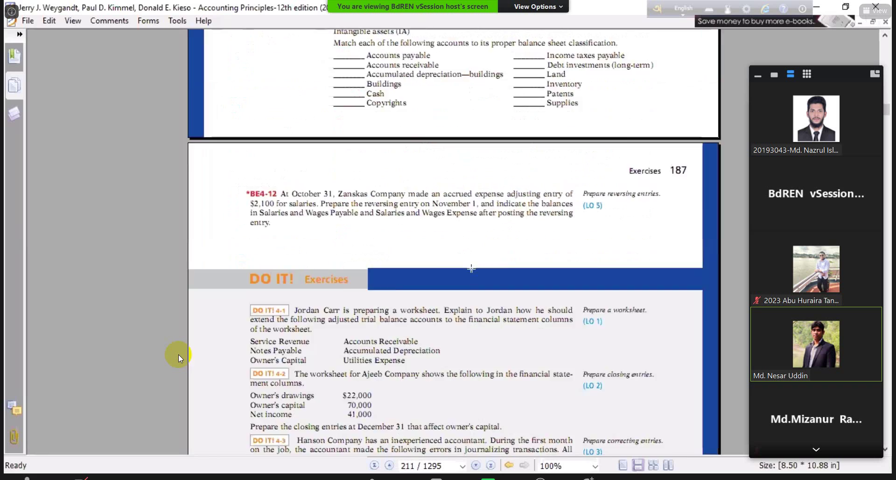
{"action": "scroll", "coordinate": [179, 358], "scroll_direction": "down", "scroll_amount": 18}
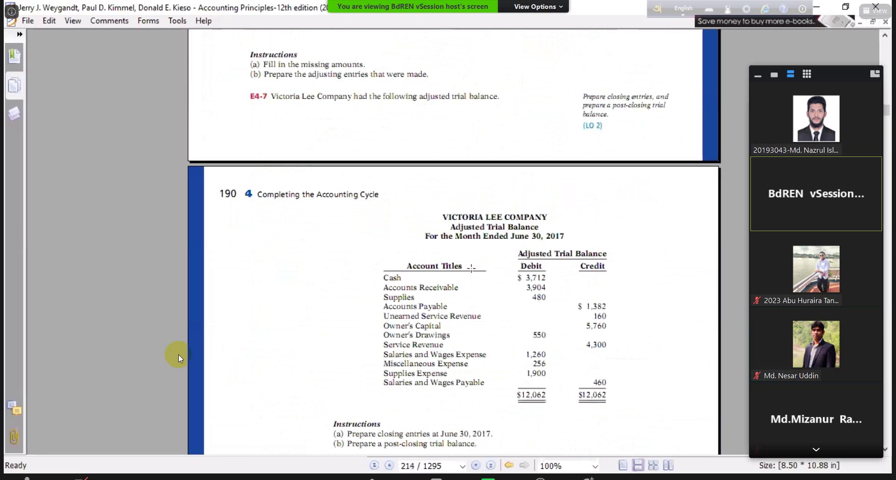
{"action": "scroll", "coordinate": [178, 358], "scroll_direction": "down", "scroll_amount": 20}
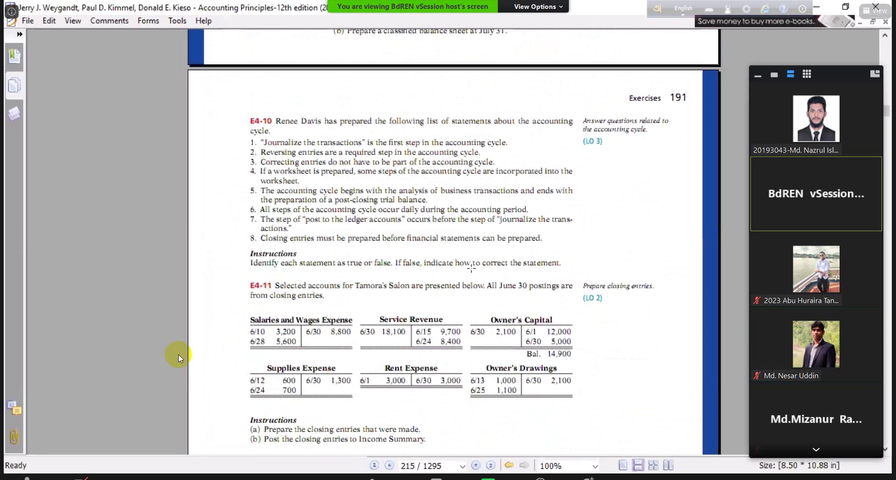
{"action": "scroll", "coordinate": [179, 359], "scroll_direction": "down", "scroll_amount": 12}
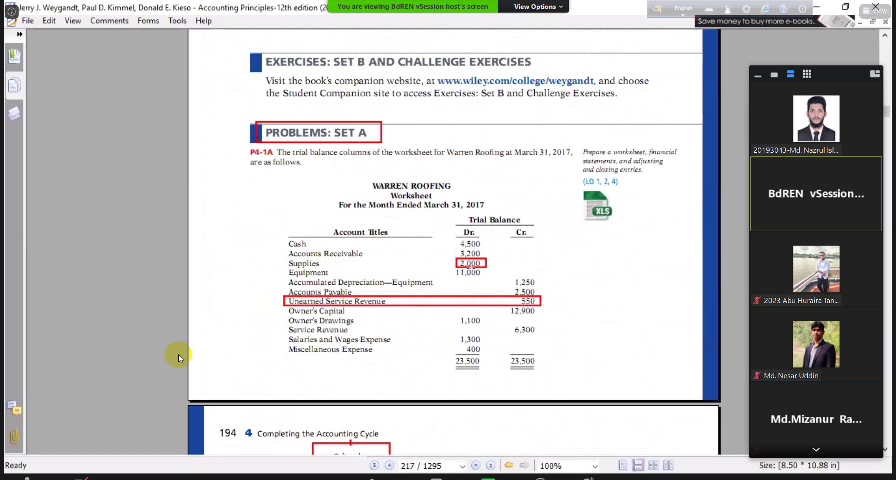
{"action": "scroll", "coordinate": [178, 358], "scroll_direction": "up", "scroll_amount": 3}
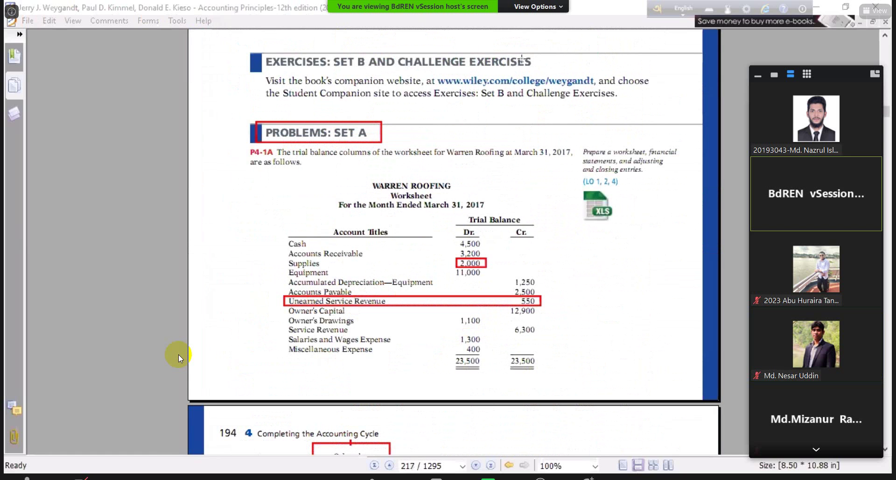
Return to the Excel worksheet and enter "For the Month Ended March 31, 2017" in N4 beneath the Income Statement title.
{"action": "key", "text": "alt+Tab"}
{"action": "type", "text": "F"}
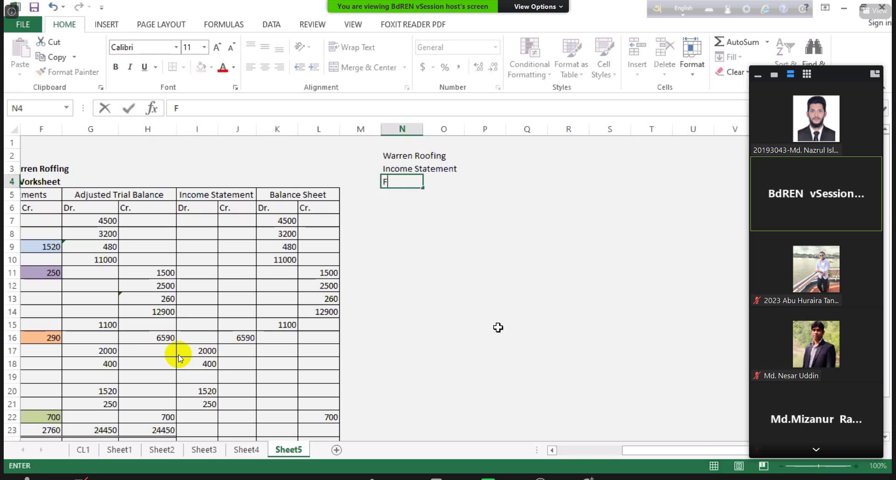
{"action": "type", "text": "or the M"}
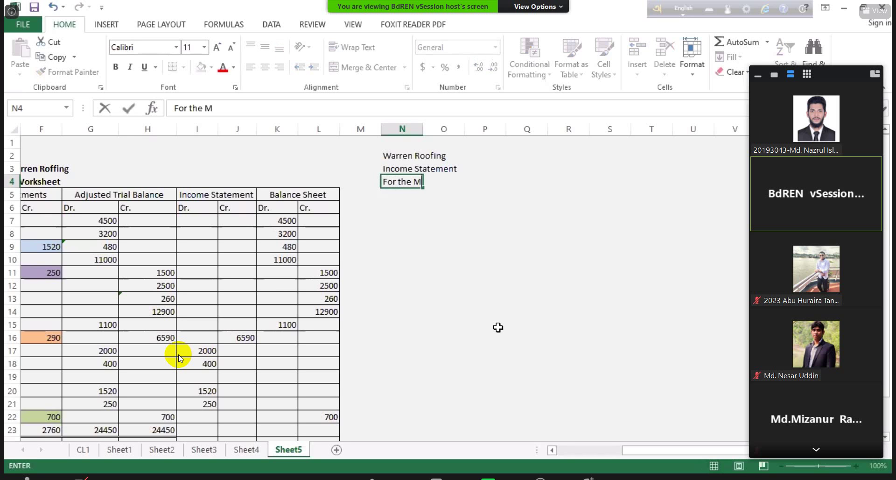
{"action": "type", "text": "onth End"}
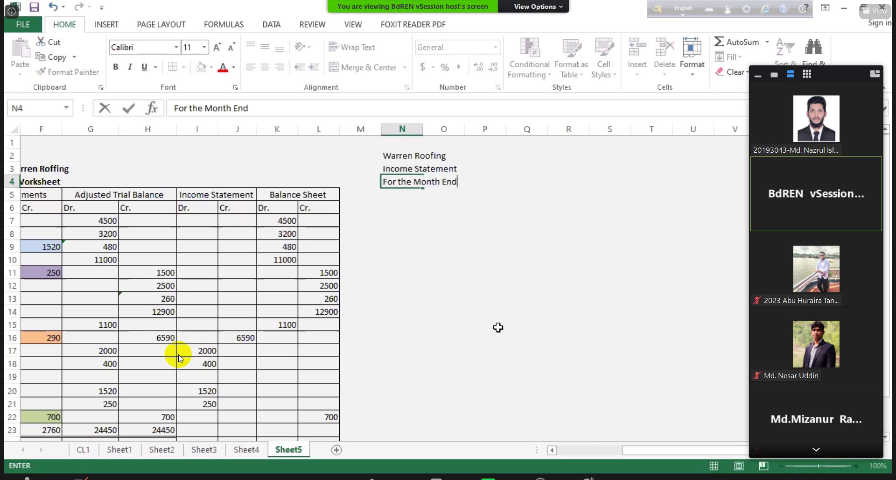
{"action": "type", "text": "ed March 31, 2"}
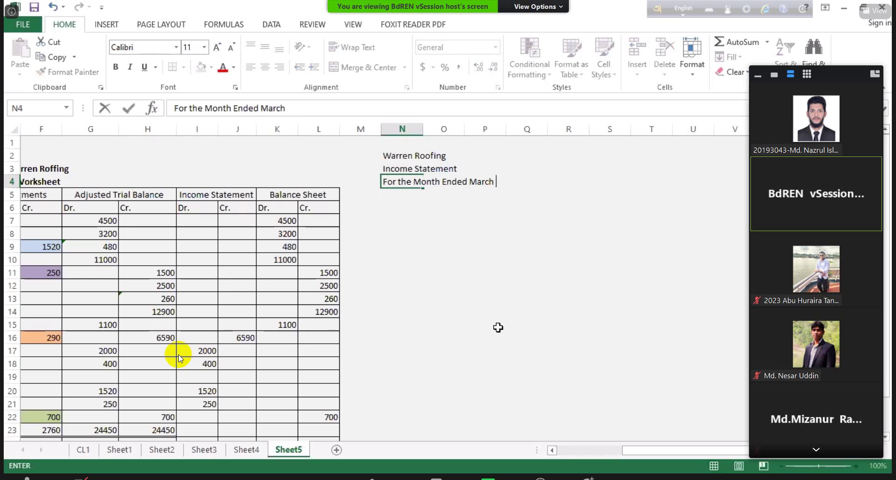
{"action": "type", "text": "017"}
{"action": "key", "text": "Return"}
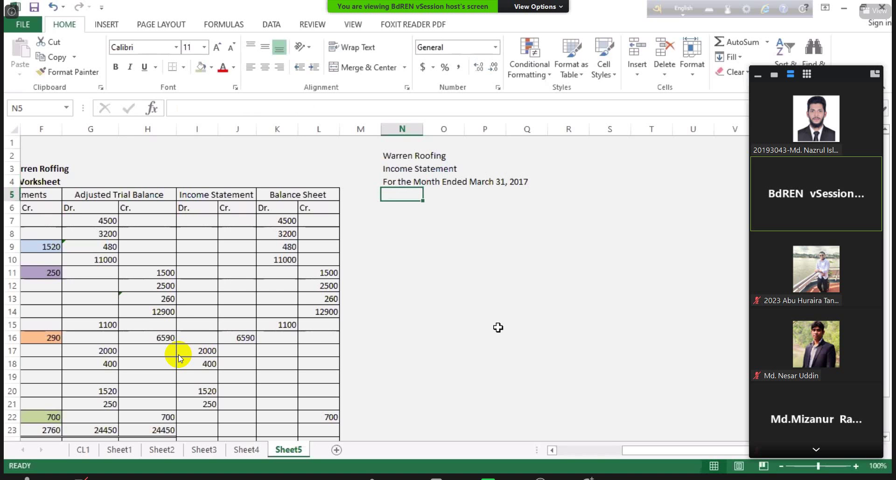
Enter the income statement column headings Particulars, Sub-total ($) and Total ($) in N5 through P5.
{"action": "type", "text": "Part"}
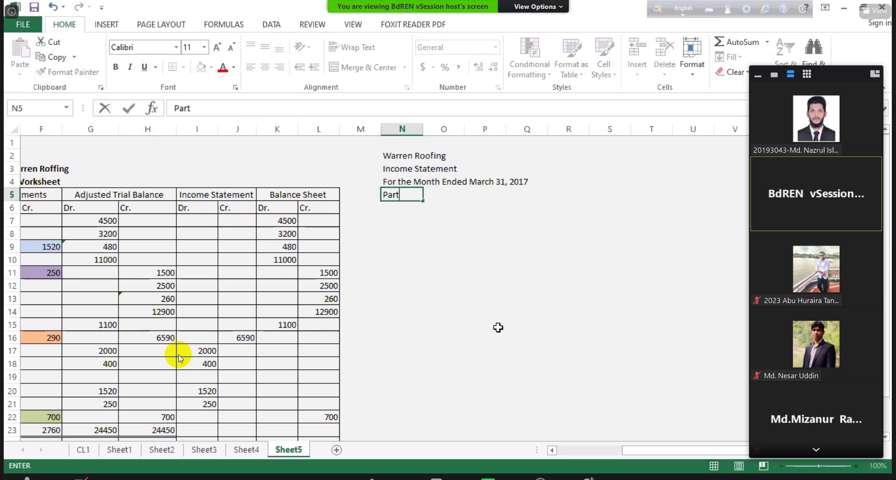
{"action": "type", "text": "iculars"}
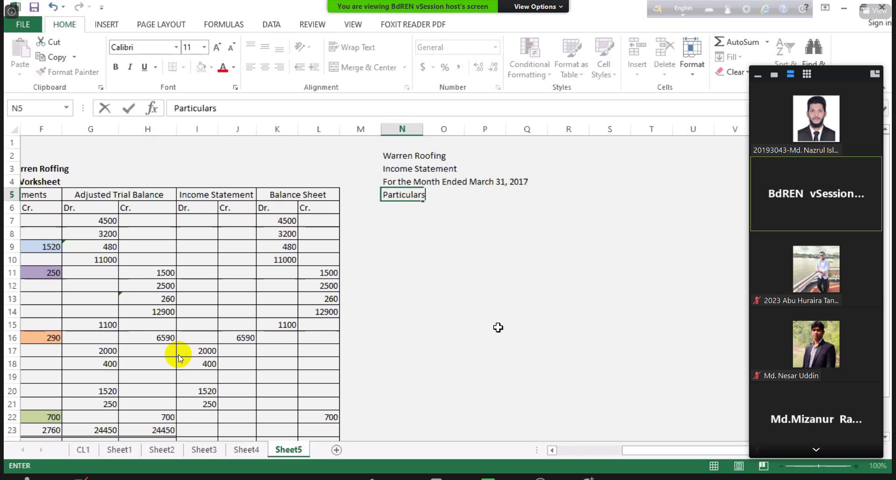
{"action": "key", "text": "Tab"}
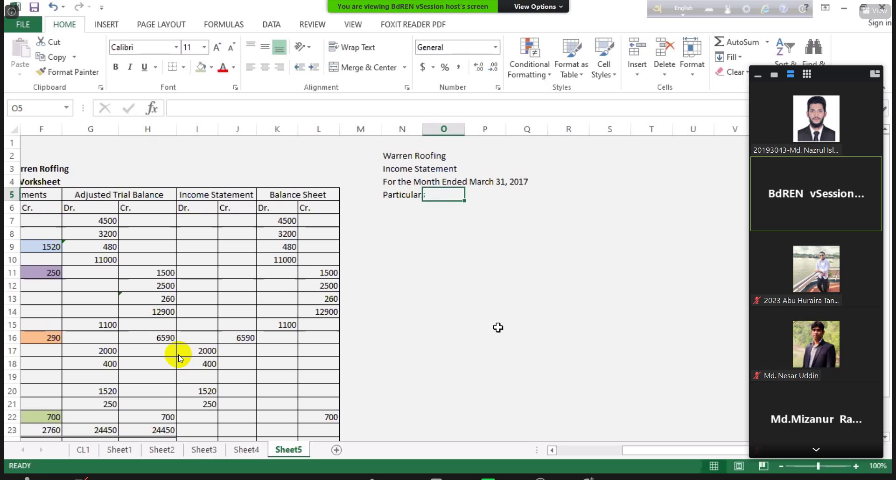
{"action": "type", "text": "Sub"}
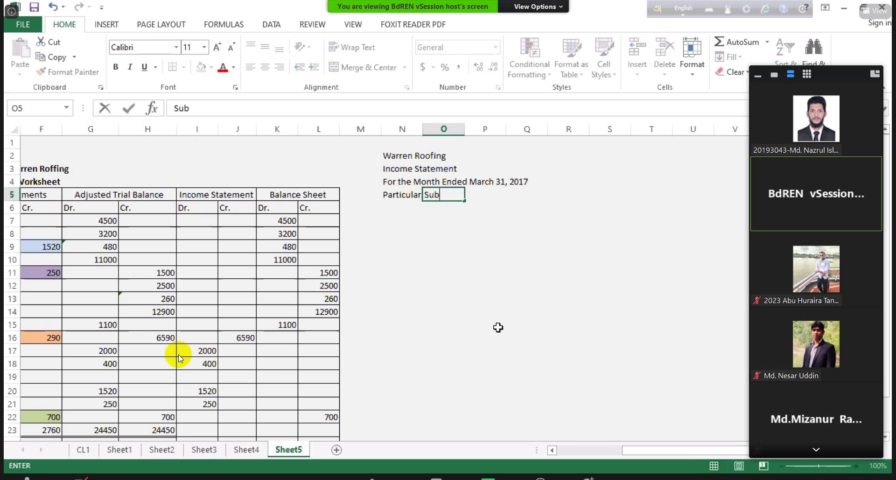
{"action": "type", "text": "-total ($)"}
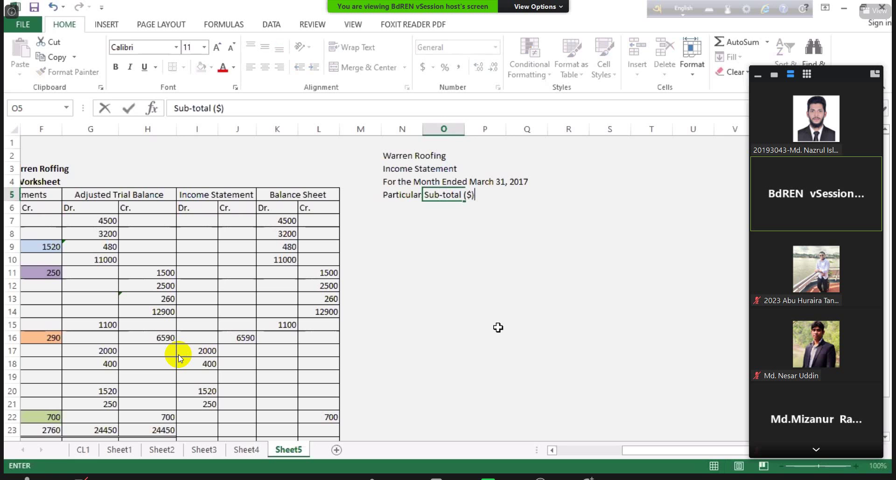
{"action": "key", "text": "Tab"}
{"action": "type", "text": "Total "}
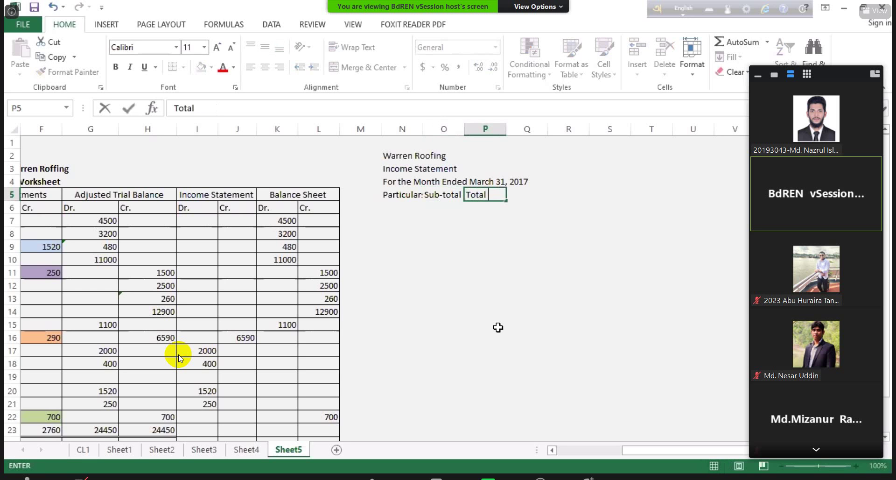
{"action": "type", "text": "($)"}
{"action": "key", "text": "Return"}
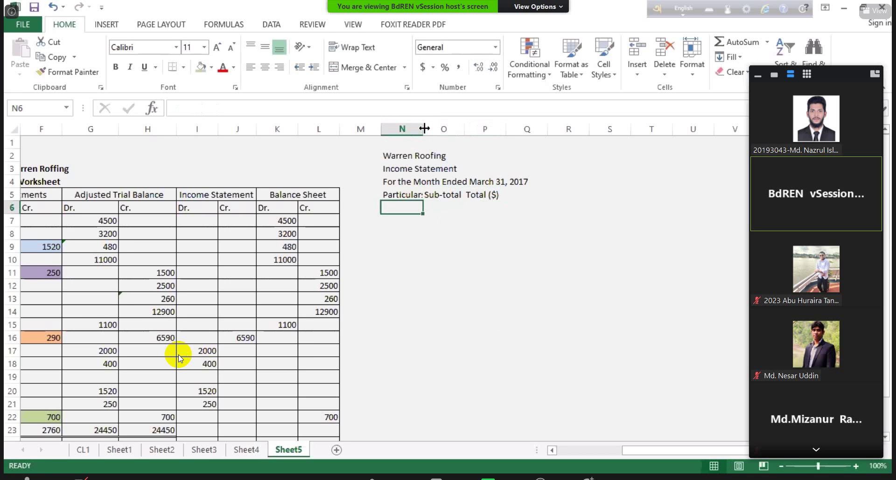
Widen columns N and O to fit their headings and apply all borders to the heading row N5:P5.
{"action": "left_click_drag", "start_coordinate": [423, 129], "coordinate": [502, 133]}
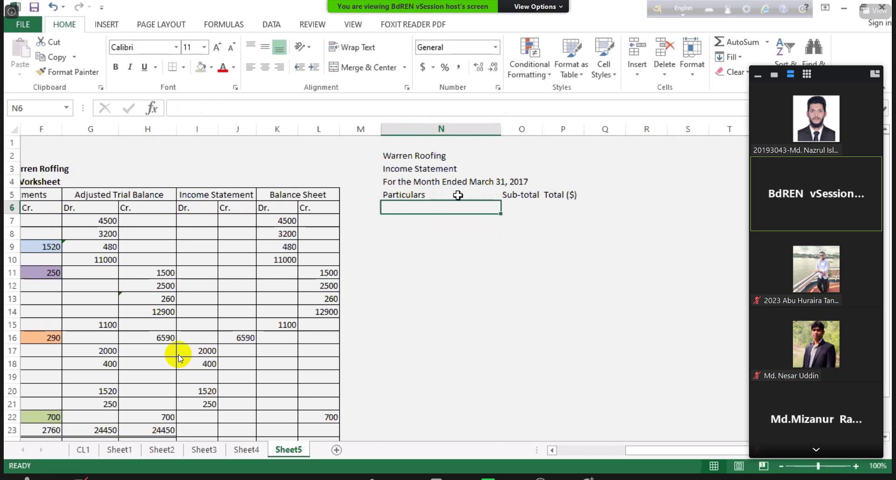
{"action": "left_click", "coordinate": [415, 195]}
{"action": "left_click_drag", "start_coordinate": [505, 198], "coordinate": [579, 196]}
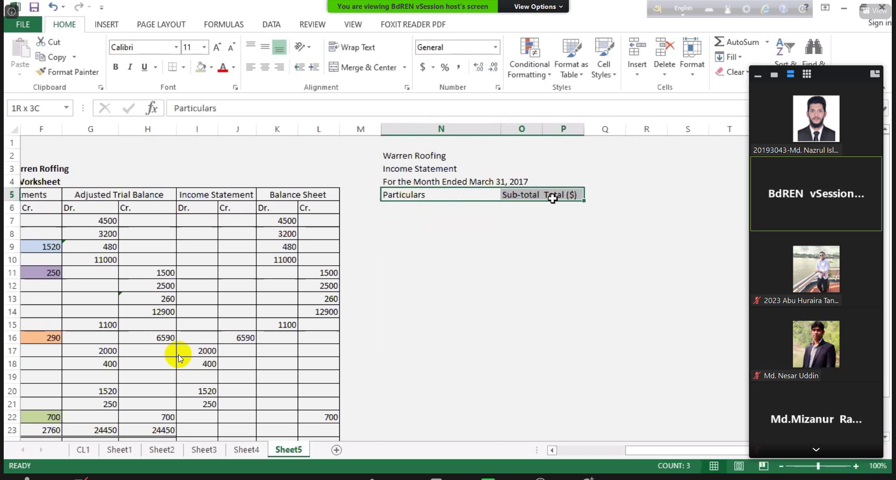
{"action": "left_click", "coordinate": [182, 68]}
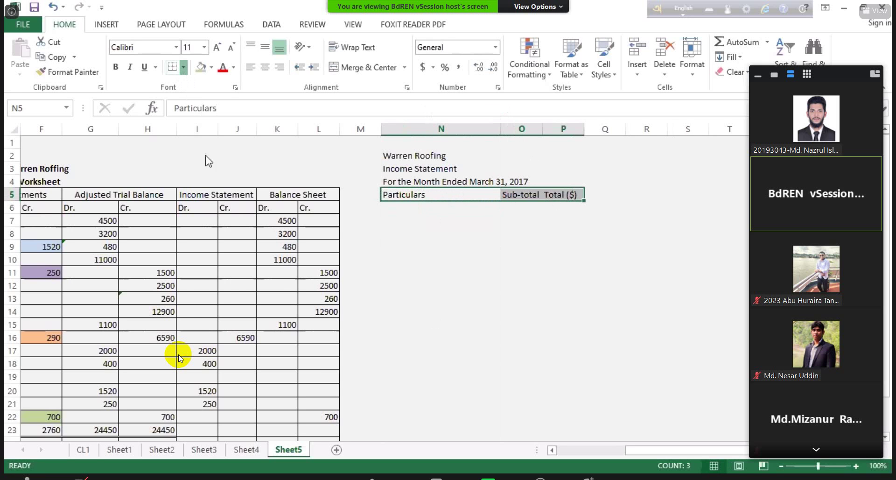
{"action": "left_click", "coordinate": [209, 178]}
{"action": "left_click", "coordinate": [422, 296]}
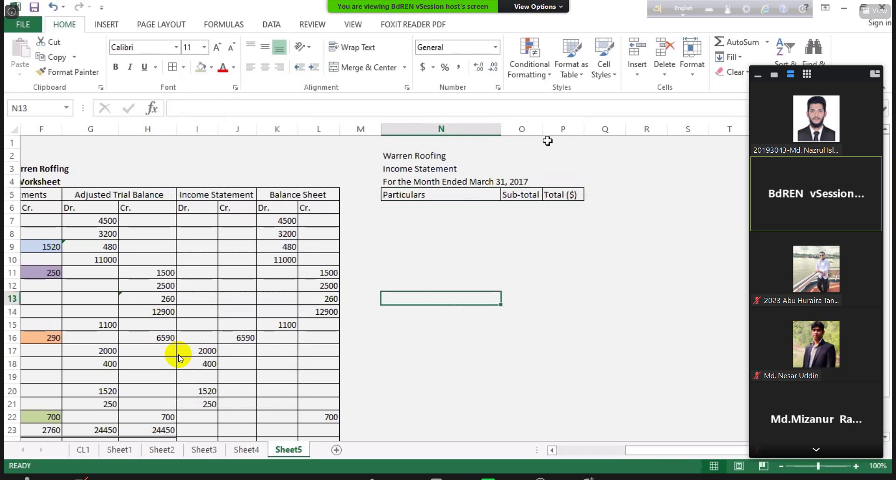
{"action": "left_click_drag", "start_coordinate": [543, 130], "coordinate": [556, 130]}
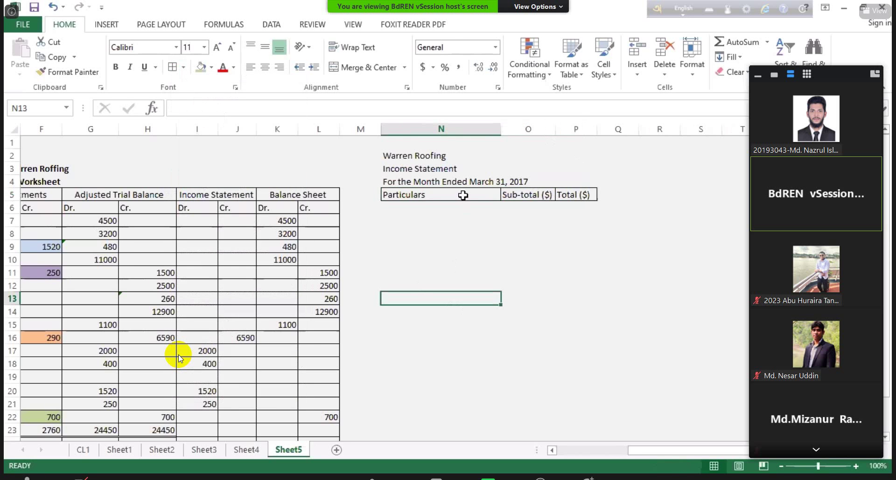
Add left, inner vertical and right borders to the income statement area N5:P18.
{"action": "left_click_drag", "start_coordinate": [462, 194], "coordinate": [588, 364]}
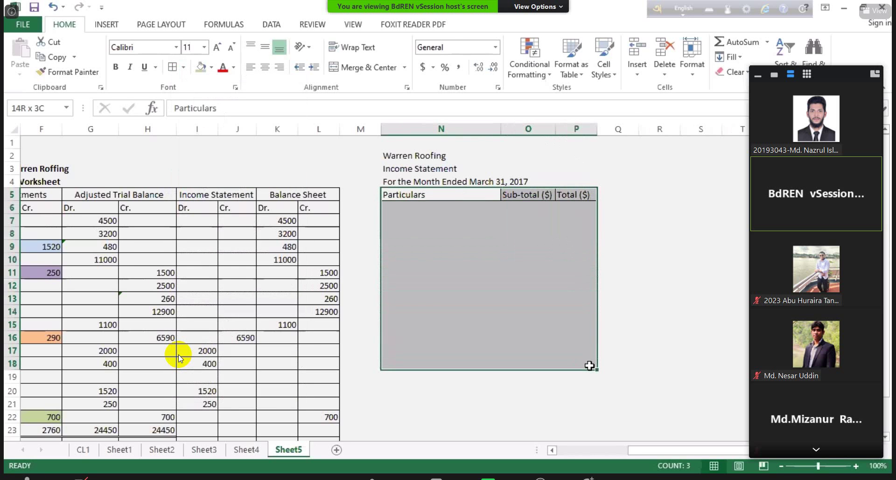
{"action": "right_click", "coordinate": [504, 310]}
{"action": "left_click", "coordinate": [540, 255]}
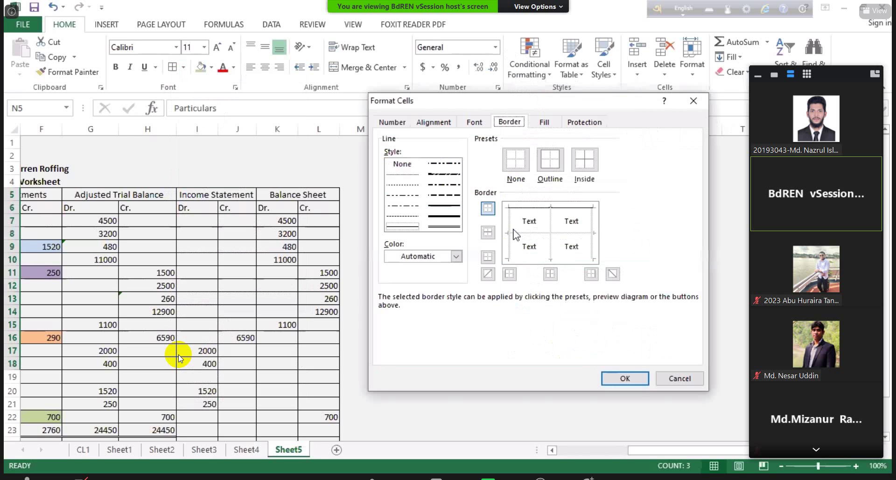
{"action": "left_click", "coordinate": [510, 234]}
{"action": "left_click", "coordinate": [551, 226]}
{"action": "left_click", "coordinate": [590, 273]}
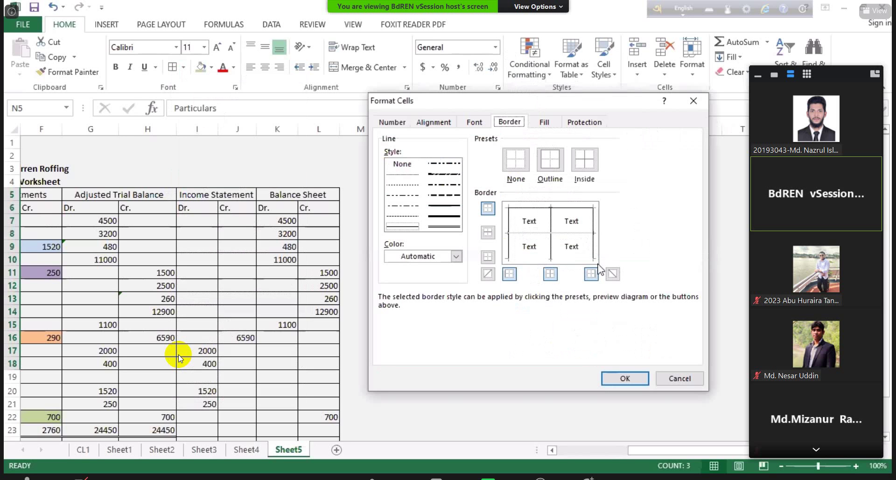
{"action": "left_click", "coordinate": [626, 378]}
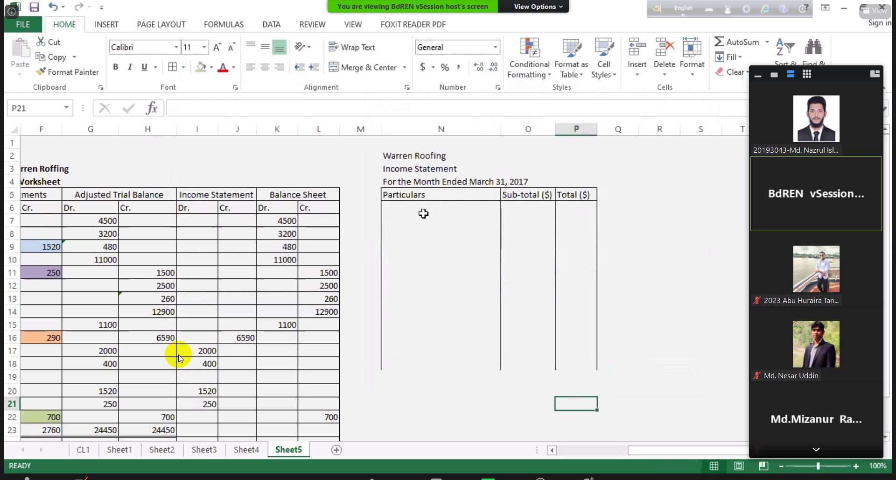
Merge and center each of the three income statement title lines in rows 2 to 4 across columns N to P.
{"action": "left_click_drag", "start_coordinate": [423, 155], "coordinate": [562, 157]}
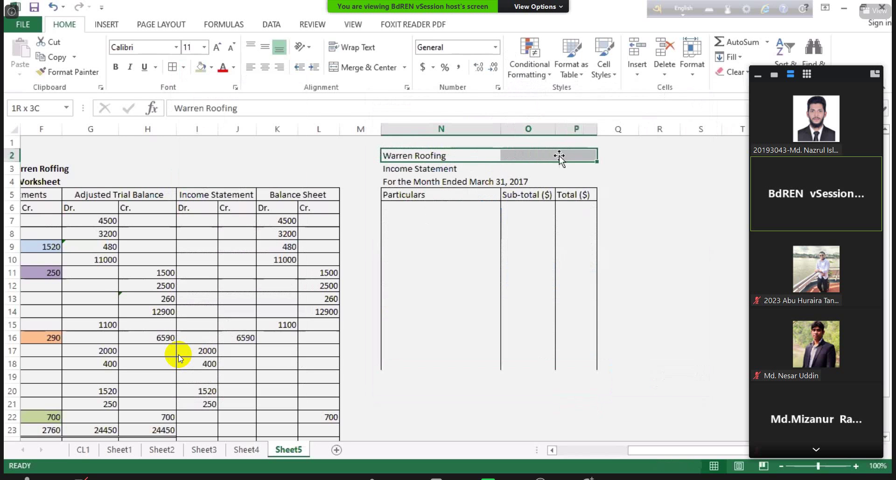
{"action": "left_click", "coordinate": [367, 67]}
{"action": "left_click_drag", "start_coordinate": [435, 171], "coordinate": [564, 167]}
{"action": "left_click", "coordinate": [377, 75]}
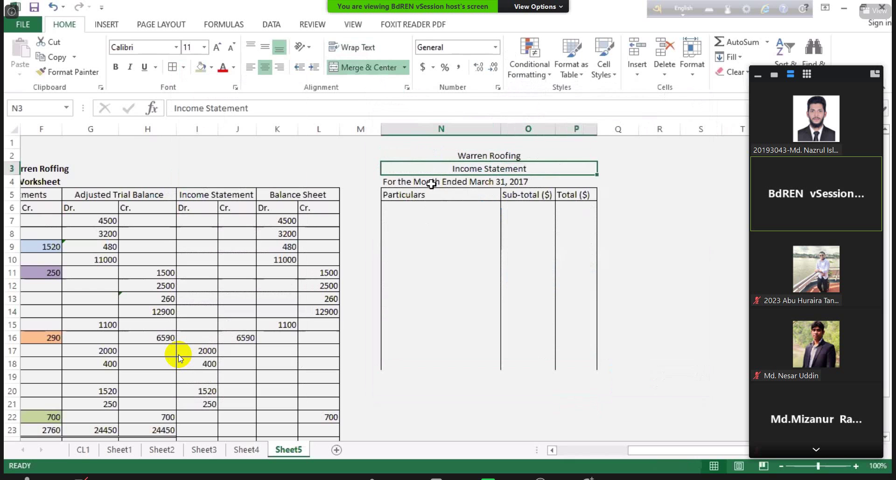
{"action": "left_click_drag", "start_coordinate": [426, 181], "coordinate": [563, 183]}
{"action": "left_click", "coordinate": [357, 68]}
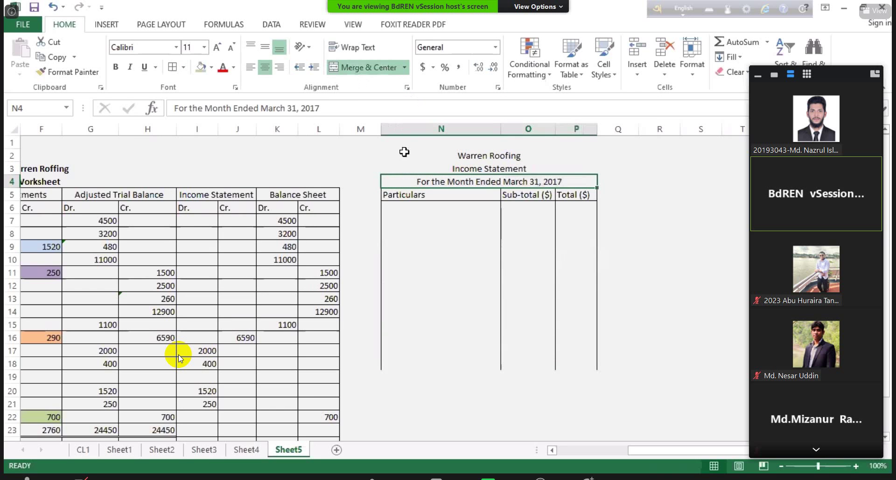
Bold the three income statement title lines and widen column N slightly more.
{"action": "left_click", "coordinate": [404, 152]}
{"action": "key", "text": "shift+Down"}
{"action": "key", "text": "shift+Down"}
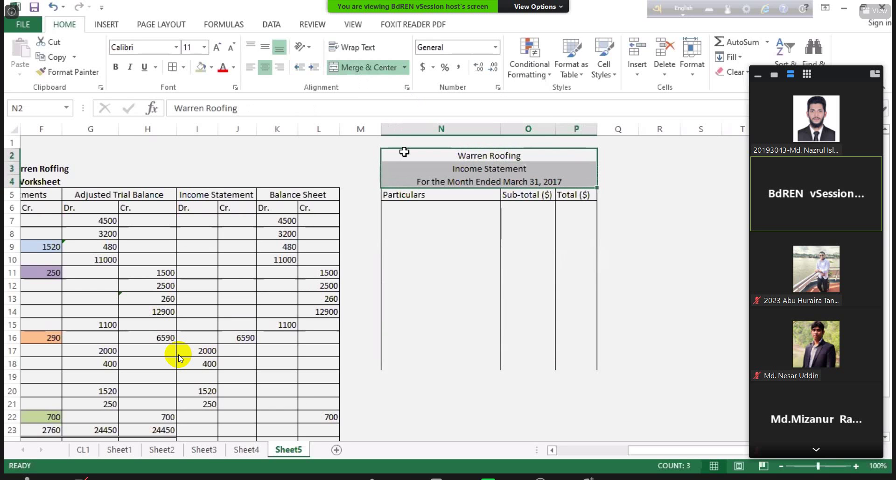
{"action": "key", "text": "ctrl+b"}
{"action": "key", "text": "Down"}
{"action": "key", "text": "Down"}
{"action": "key", "text": "Down"}
{"action": "key", "text": "Down"}
{"action": "key", "text": "Down"}
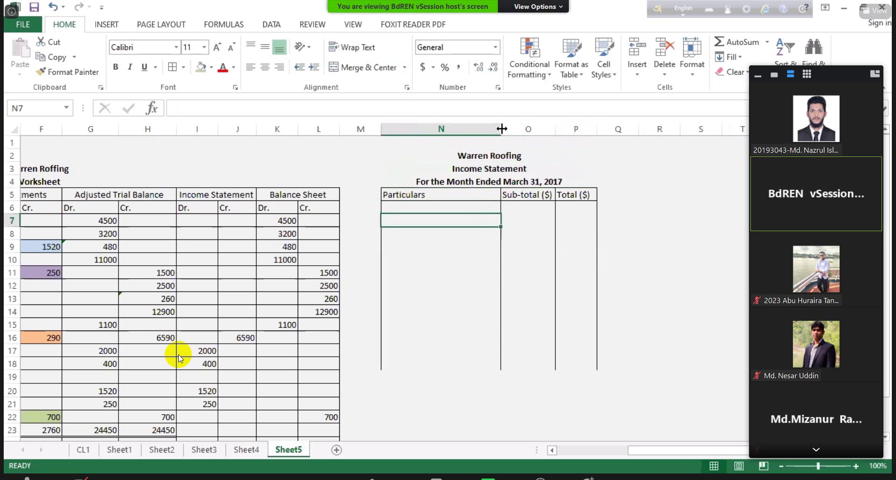
{"action": "left_click_drag", "start_coordinate": [502, 128], "coordinate": [520, 129]}
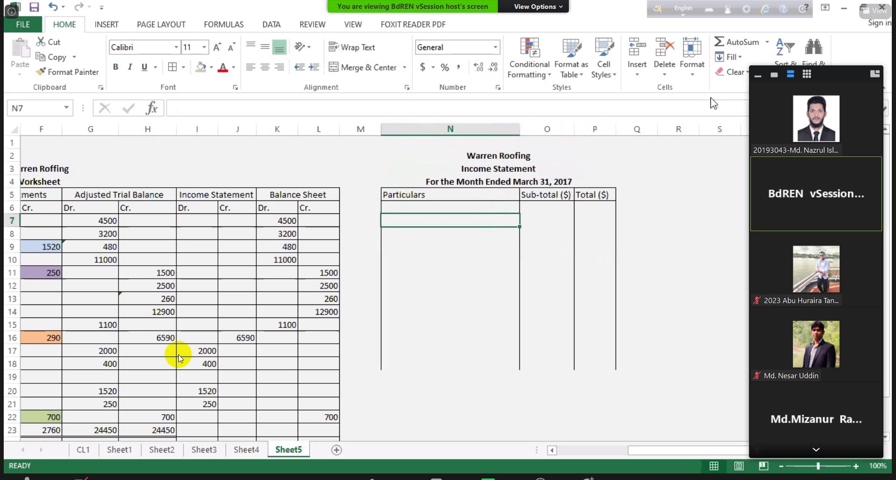
Enter Revenues in N6 and an indented Service Revenue in N7.
{"action": "left_click", "coordinate": [475, 207]}
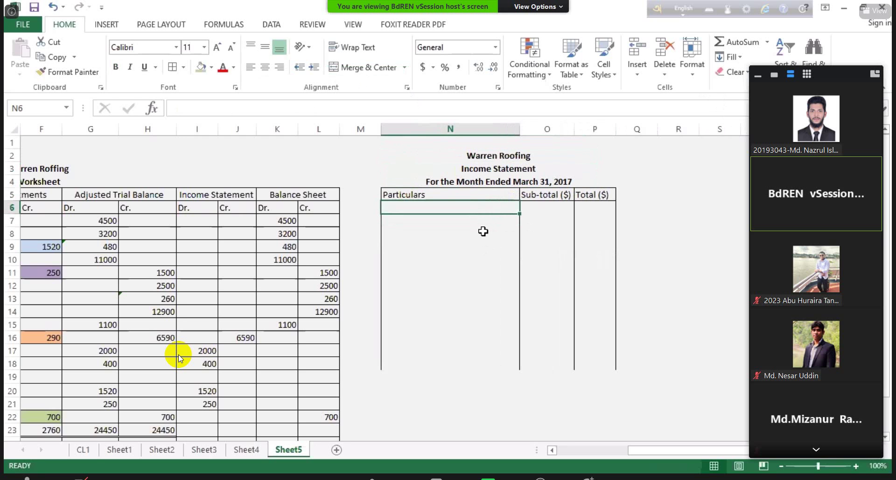
{"action": "type", "text": "Reve"}
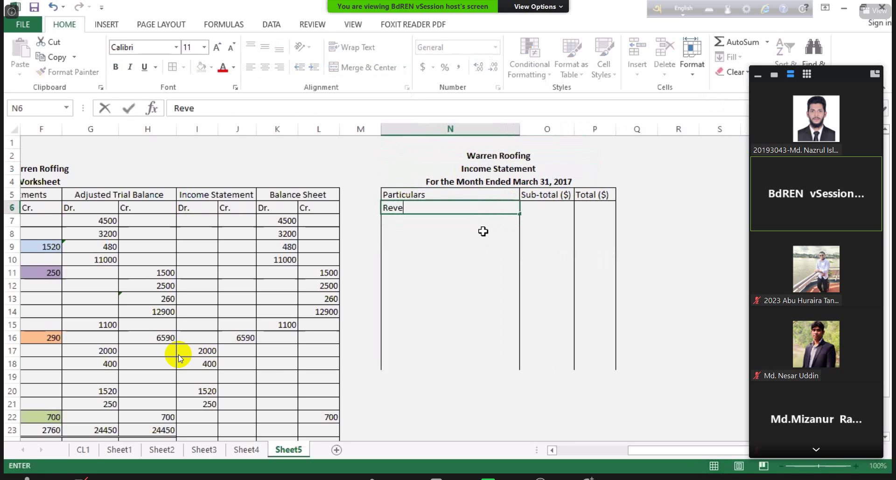
{"action": "type", "text": "nues"}
{"action": "key", "text": "Return"}
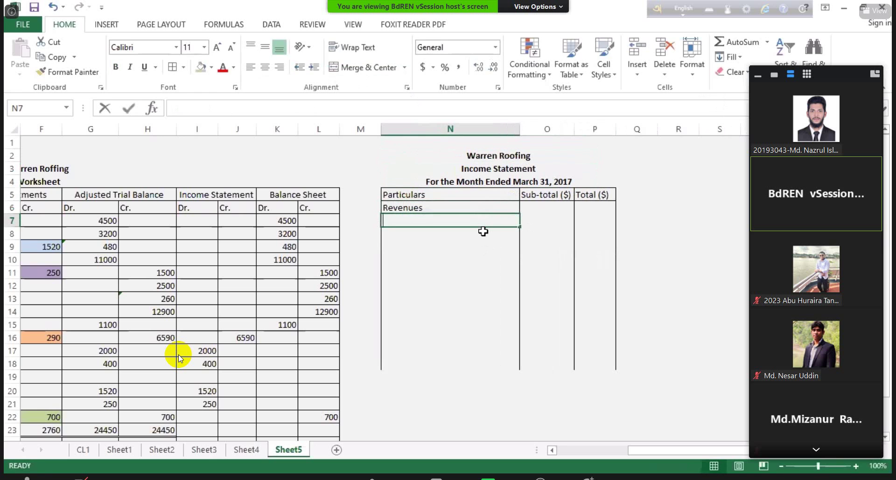
{"action": "type", "text": "Ser"}
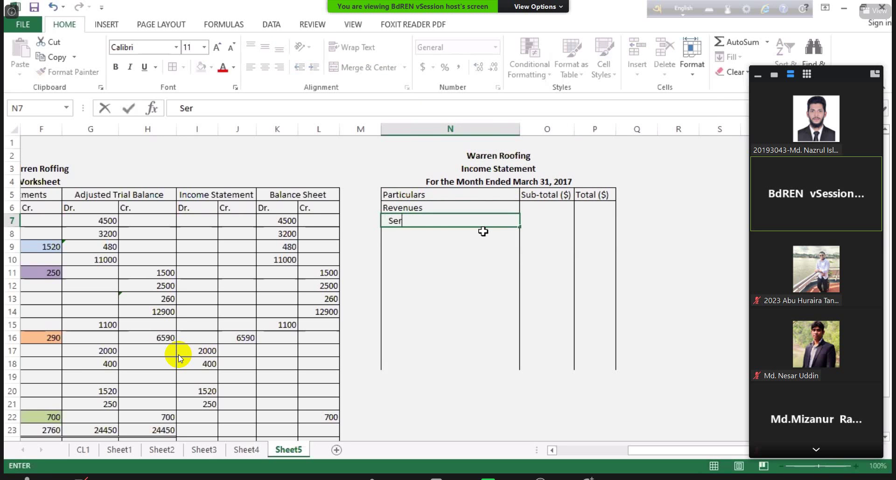
{"action": "type", "text": "vice Reve"}
{"action": "key", "text": "BackSpace"}
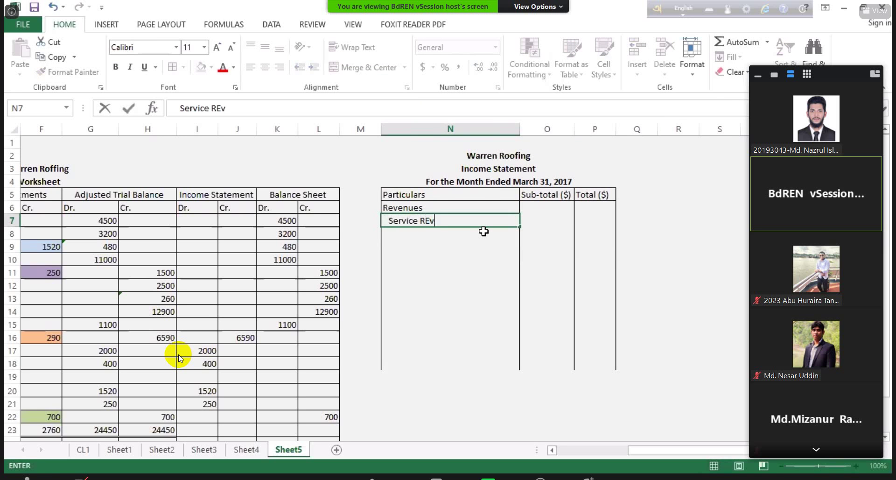
{"action": "key", "text": "BackSpace"}
{"action": "type", "text": "venue"}
{"action": "key", "text": "Tab"}
Link the Service Revenue total in P7 to the worksheet's Income Statement credit amount with =J16.
{"action": "key", "text": "Tab"}
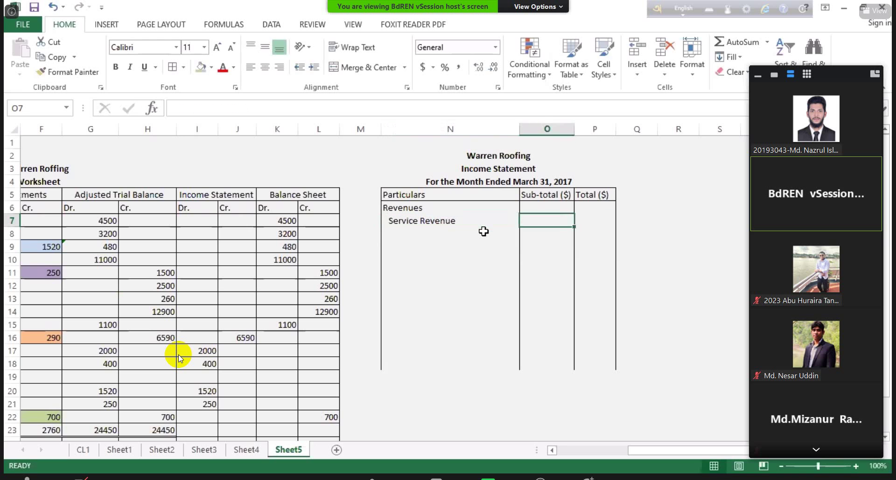
{"action": "type", "text": "="}
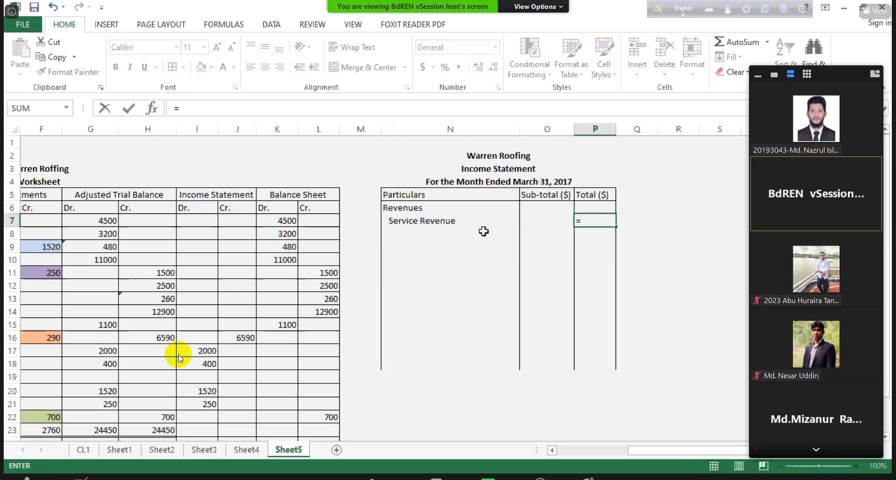
{"action": "key", "text": "Left"}
{"action": "key", "text": "Left"}
{"action": "key", "text": "Left"}
{"action": "key", "text": "Left"}
{"action": "key", "text": "Left"}
{"action": "key", "text": "Down"}
{"action": "key", "text": "Down"}
{"action": "key", "text": "Down"}
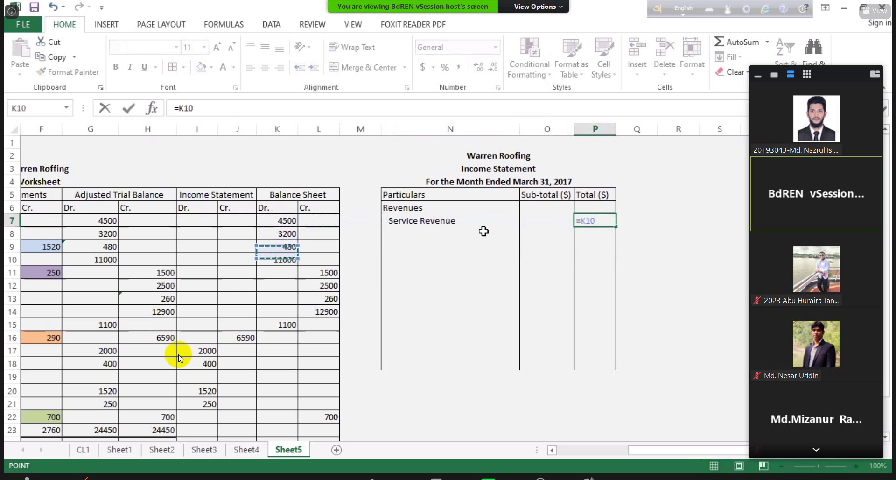
{"action": "key", "text": "Down"}
{"action": "key", "text": "Down"}
{"action": "key", "text": "Down"}
{"action": "key", "text": "Down"}
{"action": "key", "text": "Down"}
{"action": "key", "text": "Down"}
{"action": "key", "text": "Left"}
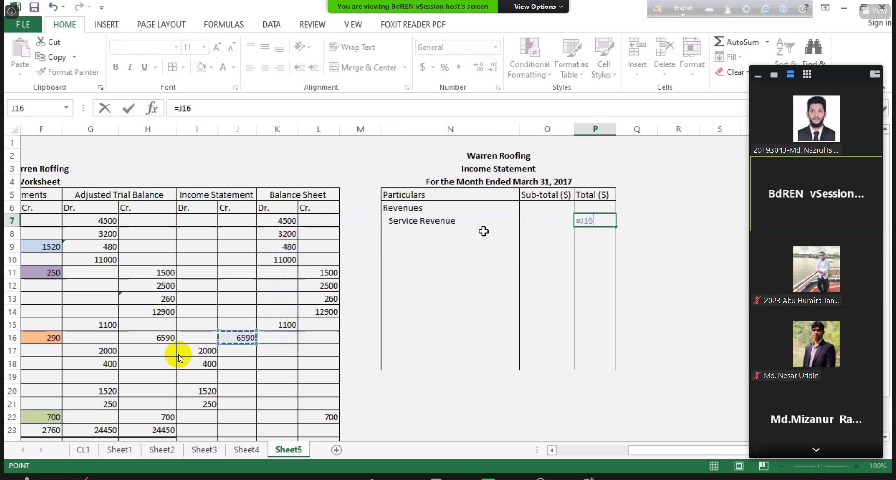
{"action": "left_click", "coordinate": [483, 231]}
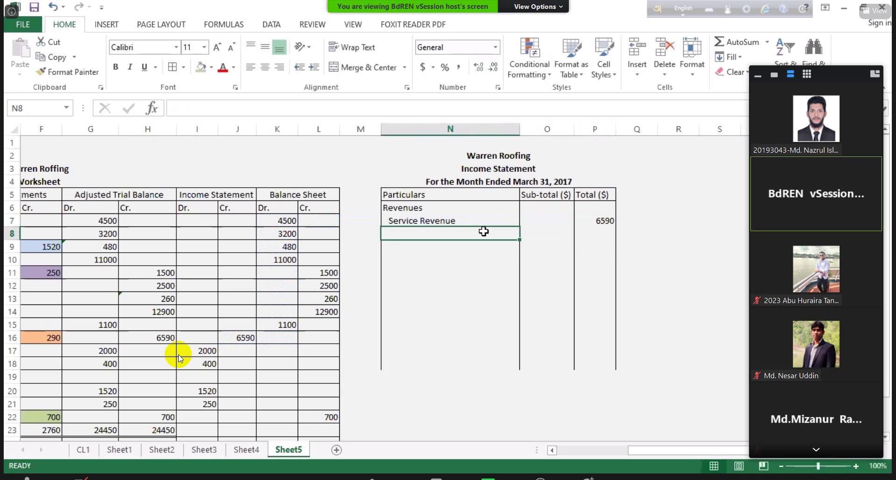
Enter the heading Expenses: in N8 and an indented Supplies Expenses in N9.
{"action": "type", "text": "Expe"}
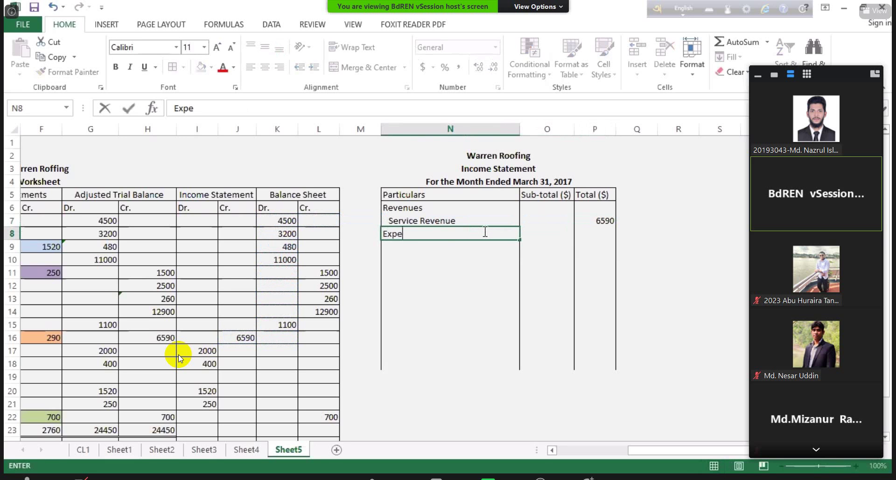
{"action": "type", "text": "nses:"}
{"action": "key", "text": "Return"}
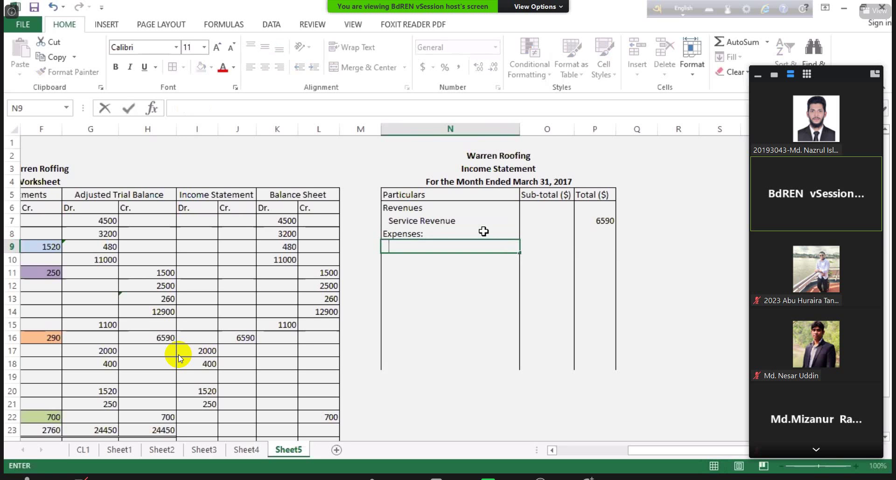
{"action": "type", "text": "Supplies Expenses"}
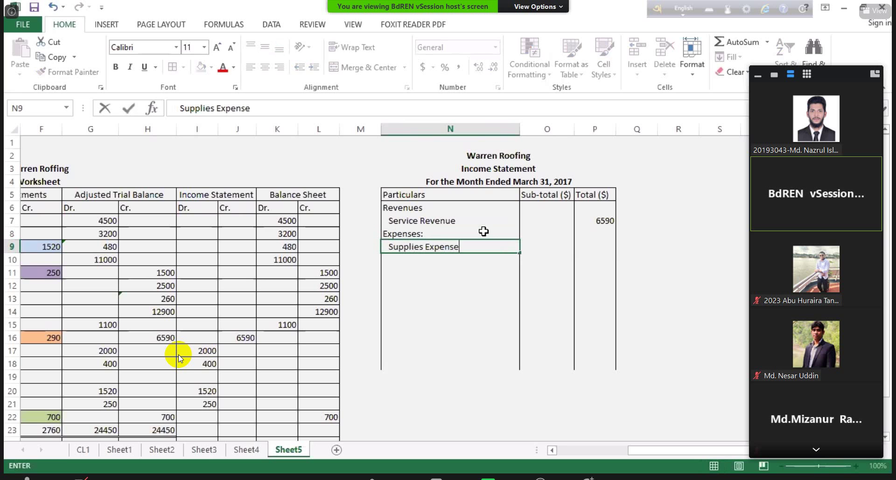
{"action": "key", "text": "Return"}
Look through the worksheet's account names and Income Statement debit amounts to identify the expenses for the income statement.
{"action": "key", "text": "Up"}
{"action": "key", "text": "Left"}
{"action": "key", "text": "Left"}
{"action": "key", "text": "Left"}
{"action": "key", "text": "Left"}
{"action": "key", "text": "Left"}
{"action": "key", "text": "Left"}
{"action": "key", "text": "Left"}
{"action": "key", "text": "Left"}
{"action": "key", "text": "Left"}
{"action": "key", "text": "Left"}
{"action": "key", "text": "Left"}
{"action": "key", "text": "Left"}
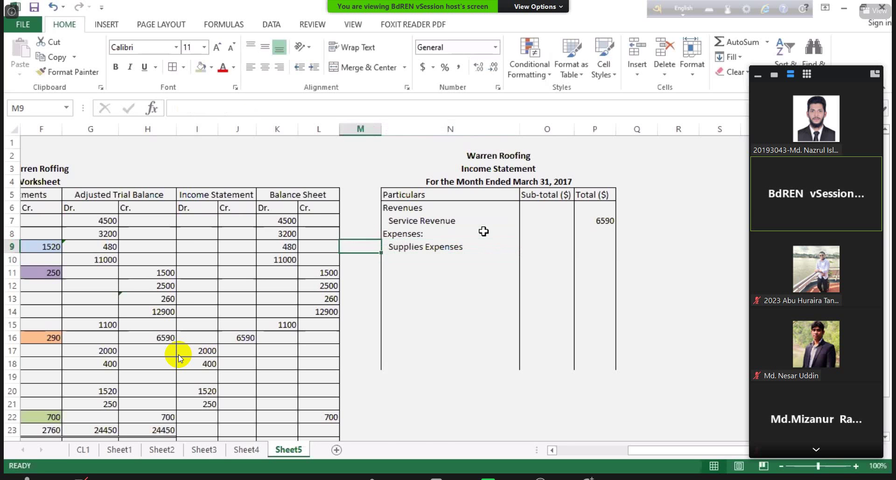
{"action": "key", "text": "Right"}
{"action": "key", "text": "Down"}
{"action": "key", "text": "Down"}
{"action": "key", "text": "Down"}
{"action": "key", "text": "Down"}
{"action": "key", "text": "Down"}
{"action": "key", "text": "Down"}
{"action": "key", "text": "Down"}
{"action": "key", "text": "Down"}
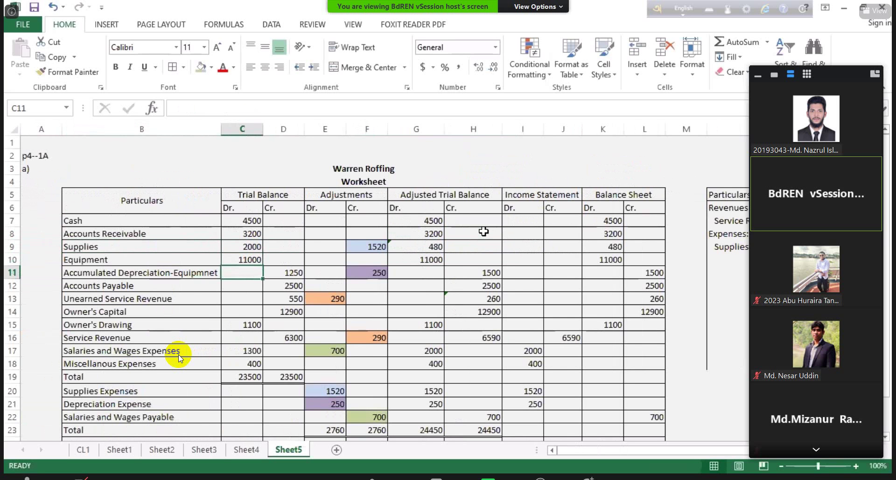
{"action": "key", "text": "Left"}
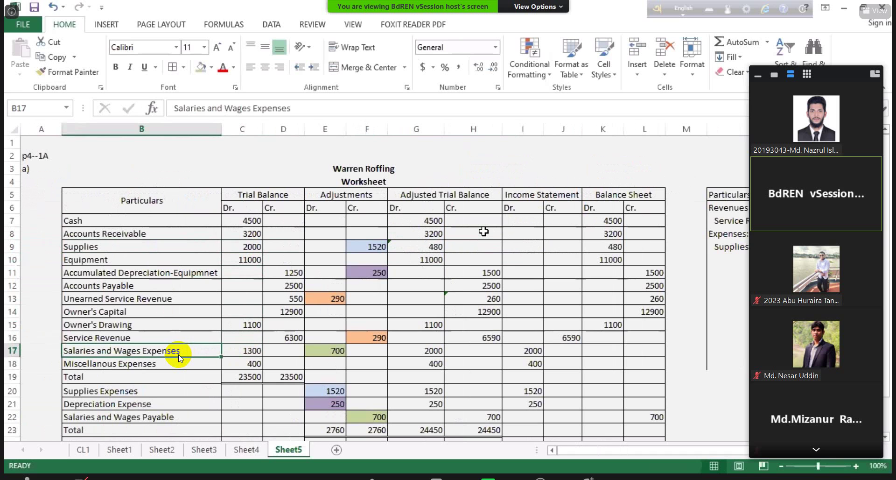
{"action": "key", "text": "Up"}
{"action": "key", "text": "Up"}
{"action": "key", "text": "Down"}
{"action": "key", "text": "Down"}
{"action": "key", "text": "Right"}
{"action": "key", "text": "Right"}
{"action": "key", "text": "Right"}
{"action": "key", "text": "Right"}
{"action": "key", "text": "Right"}
{"action": "key", "text": "Right"}
{"action": "key", "text": "Right"}
{"action": "key", "text": "Right"}
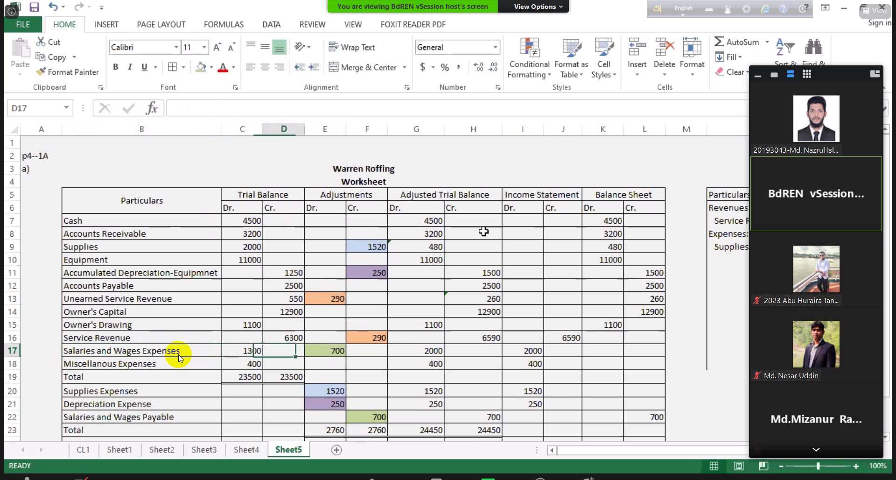
{"action": "key", "text": "Right"}
{"action": "key", "text": "Right"}
{"action": "key", "text": "Right"}
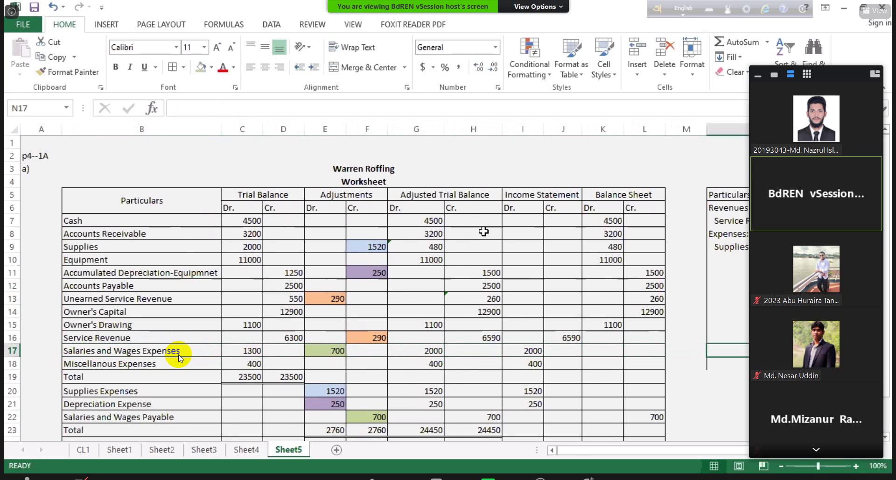
{"action": "key", "text": "Up"}
{"action": "key", "text": "Up"}
{"action": "key", "text": "Up"}
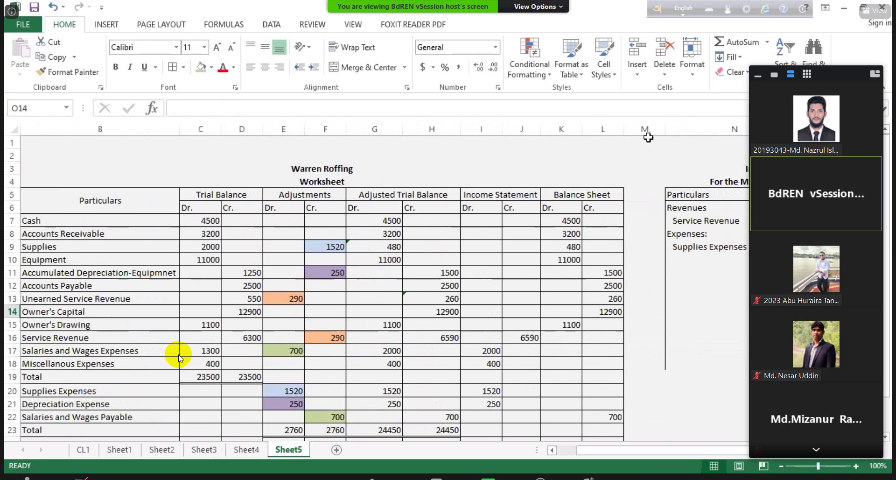
{"action": "left_click", "coordinate": [699, 250]}
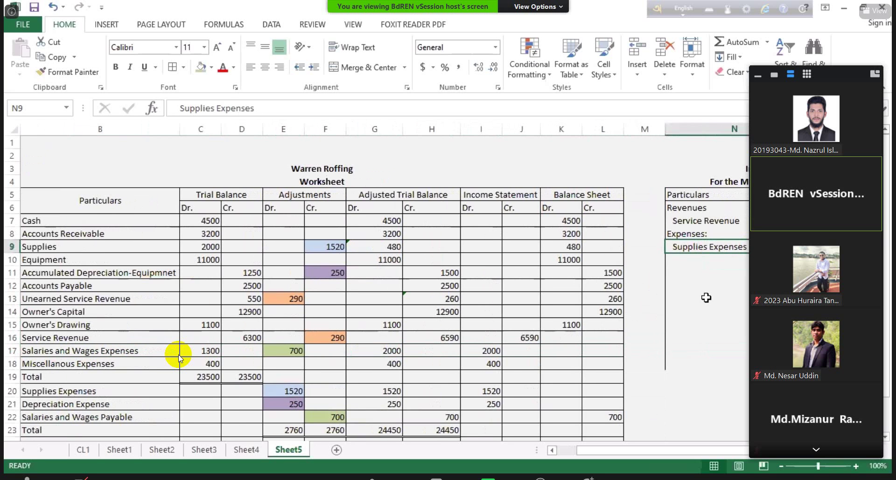
Replace the first expense label in N9 with a link to the worksheet's Salaries and Wages Expenses account name using =B17.
{"action": "type", "text": "="}
{"action": "key", "text": "Left"}
{"action": "key", "text": "Left"}
{"action": "key", "text": "Left"}
{"action": "key", "text": "Left"}
{"action": "key", "text": "Left"}
{"action": "key", "text": "Left"}
{"action": "key", "text": "Left"}
{"action": "key", "text": "Left"}
{"action": "key", "text": "Left"}
{"action": "key", "text": "Left"}
{"action": "key", "text": "Left"}
{"action": "key", "text": "Left"}
{"action": "key", "text": "Left"}
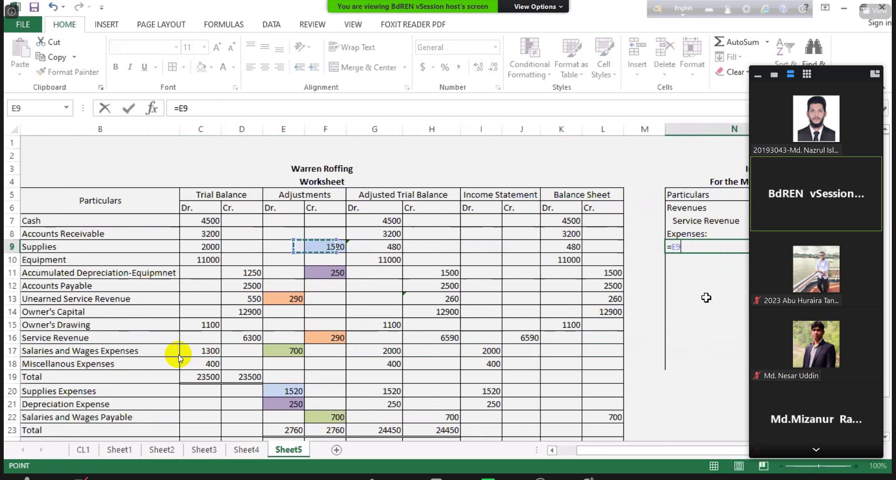
{"action": "key", "text": "Down"}
{"action": "key", "text": "Down"}
{"action": "key", "text": "Down"}
{"action": "key", "text": "Down"}
{"action": "key", "text": "Down"}
{"action": "key", "text": "Down"}
{"action": "key", "text": "Down"}
{"action": "key", "text": "Down"}
{"action": "key", "text": "Right"}
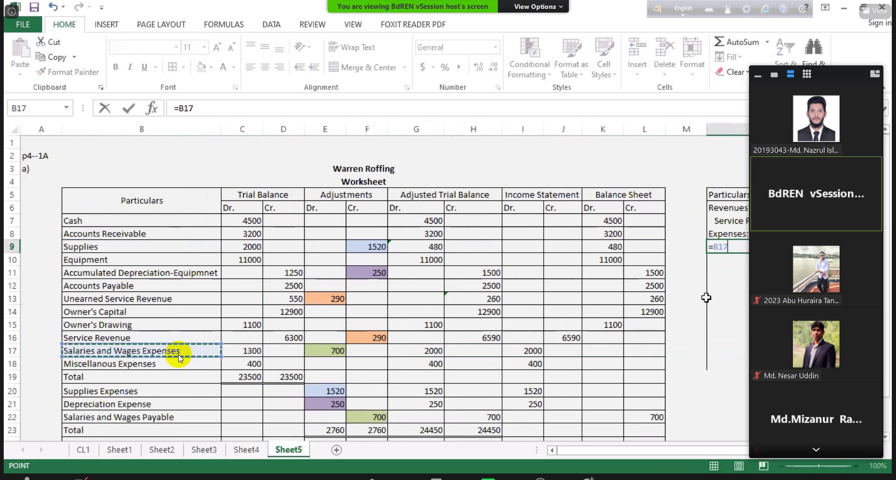
{"action": "key", "text": "ctrl+Return"}
Link the Salaries and Wages Expenses sub-total in O9 to the worksheet's Income Statement debit amount with =I17.
{"action": "key", "text": "Right"}
{"action": "key", "text": "Right"}
{"action": "key", "text": "Right"}
{"action": "key", "text": "Right"}
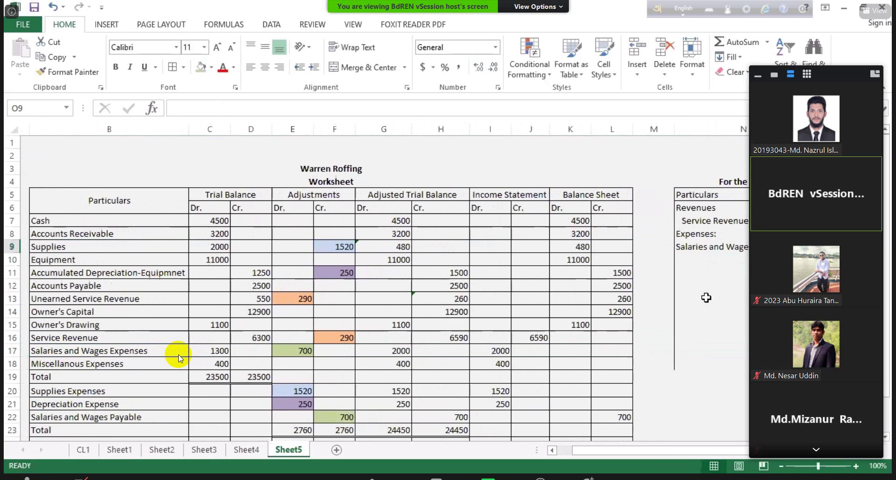
{"action": "key", "text": "Left"}
{"action": "key", "text": "Left"}
{"action": "key", "text": "Left"}
{"action": "type", "text": "="}
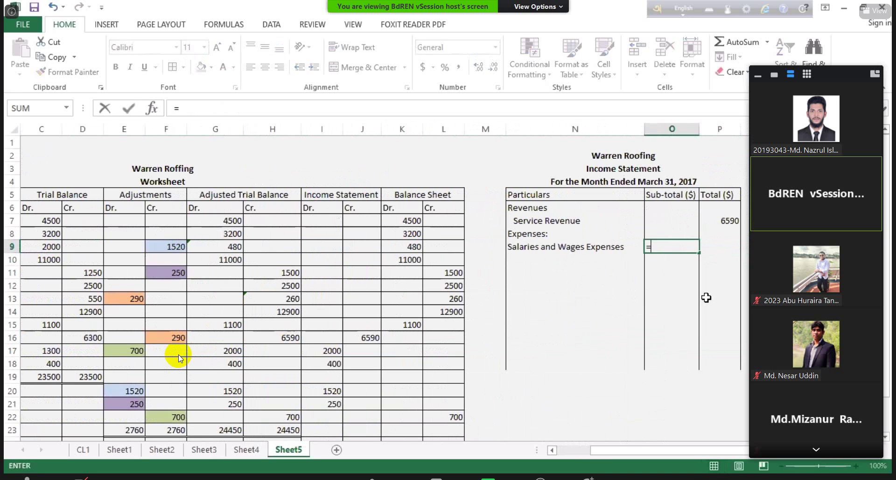
{"action": "key", "text": "Left"}
{"action": "key", "text": "Left"}
{"action": "key", "text": "Left"}
{"action": "key", "text": "Left"}
{"action": "key", "text": "Left"}
{"action": "key", "text": "Left"}
{"action": "key", "text": "Left"}
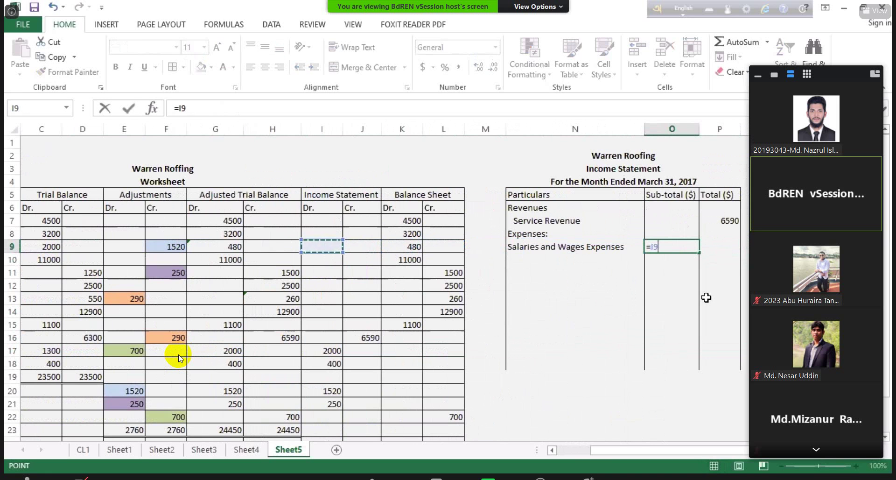
{"action": "key", "text": "Right"}
{"action": "key", "text": "Down"}
{"action": "key", "text": "Down"}
{"action": "key", "text": "Down"}
{"action": "key", "text": "Down"}
{"action": "key", "text": "Down"}
{"action": "key", "text": "Down"}
{"action": "key", "text": "Down"}
{"action": "key", "text": "Down"}
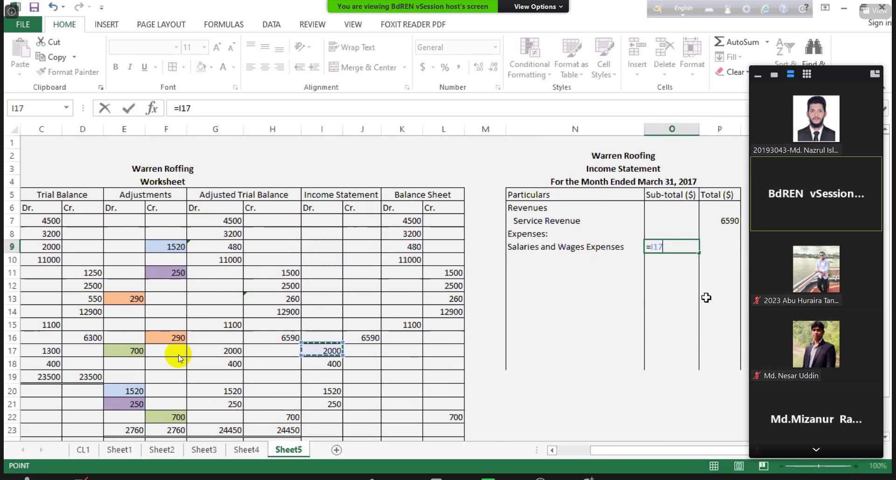
{"action": "key", "text": "Return"}
Link the second expense label in N10 to the worksheet's Miscellanous Expenses account name with =B18.
{"action": "key", "text": "Left"}
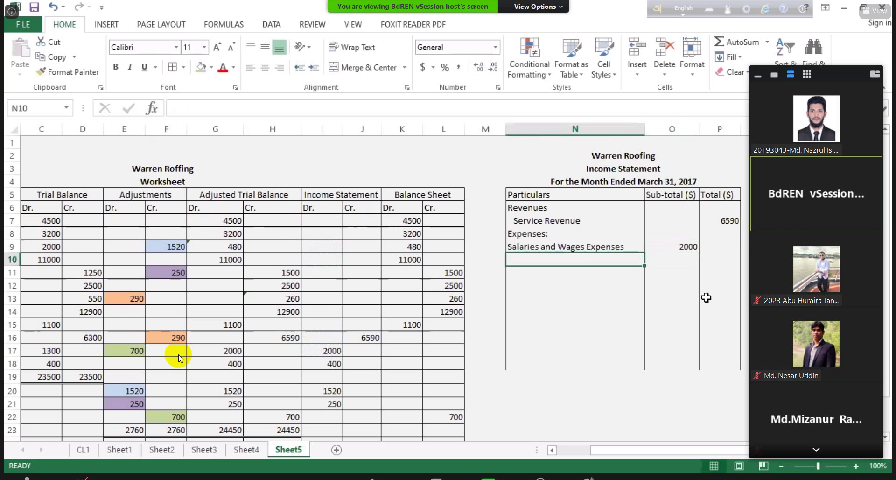
{"action": "type", "text": "="}
{"action": "key", "text": "Left"}
{"action": "key", "text": "Left"}
{"action": "key", "text": "Left"}
{"action": "key", "text": "Left"}
{"action": "key", "text": "Left"}
{"action": "key", "text": "Left"}
{"action": "key", "text": "Left"}
{"action": "key", "text": "Left"}
{"action": "key", "text": "Left"}
{"action": "key", "text": "Left"}
{"action": "key", "text": "Left"}
{"action": "key", "text": "Left"}
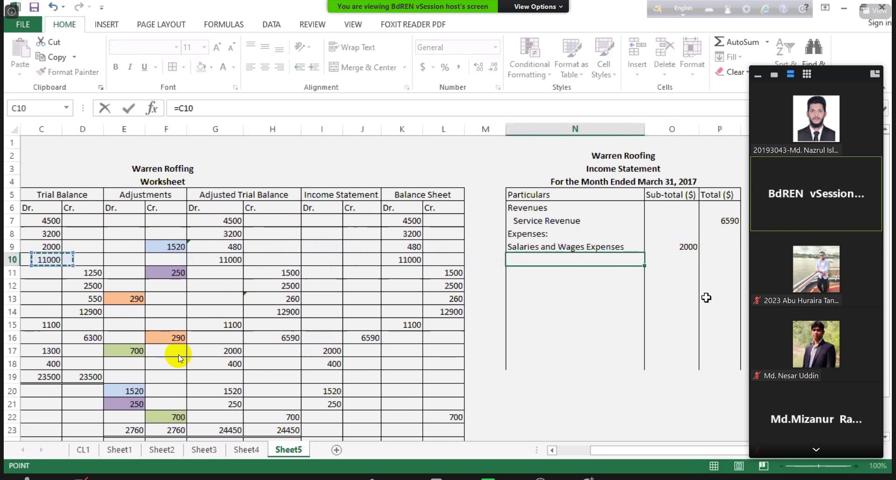
{"action": "key", "text": "Down"}
{"action": "key", "text": "Down"}
{"action": "key", "text": "Down"}
{"action": "key", "text": "Down"}
{"action": "key", "text": "Down"}
{"action": "key", "text": "Down"}
{"action": "key", "text": "Down"}
{"action": "key", "text": "Down"}
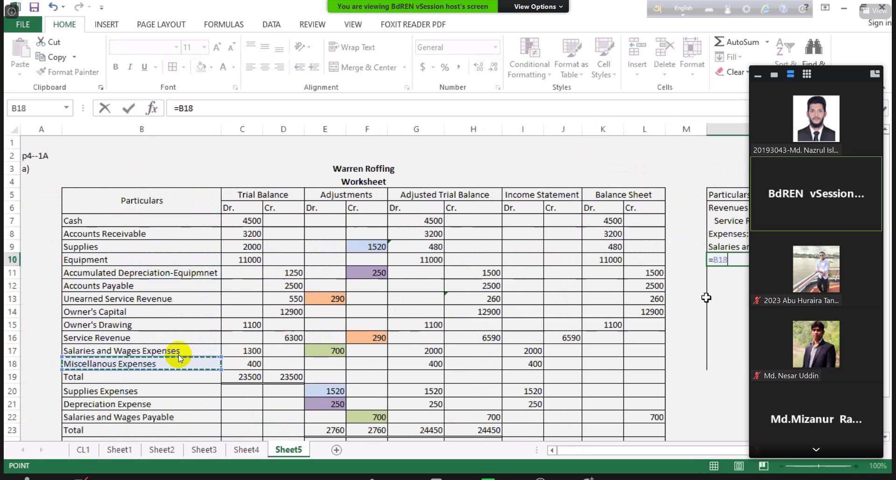
{"action": "key", "text": "Return"}
Link the Miscellanous Expenses sub-total in O10 to the worksheet's Income Statement debit amount with =I18.
{"action": "key", "text": "Right"}
{"action": "key", "text": "Right"}
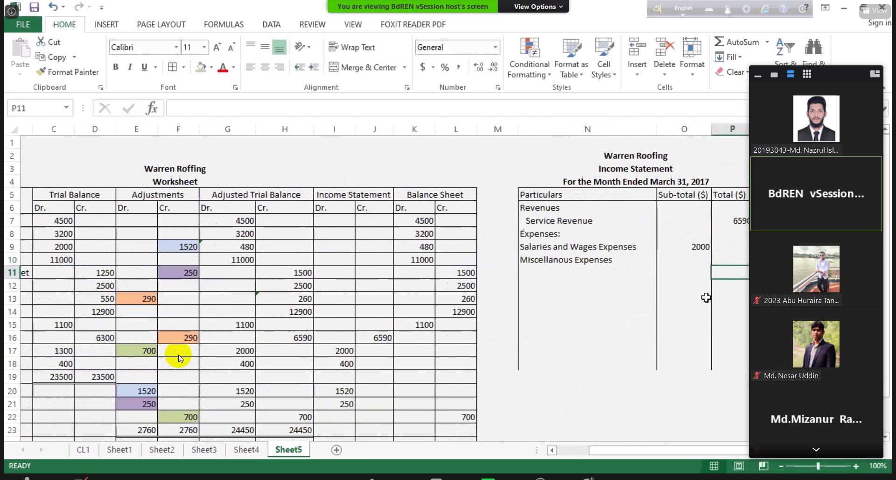
{"action": "key", "text": "Left"}
{"action": "key", "text": "Up"}
{"action": "type", "text": "="}
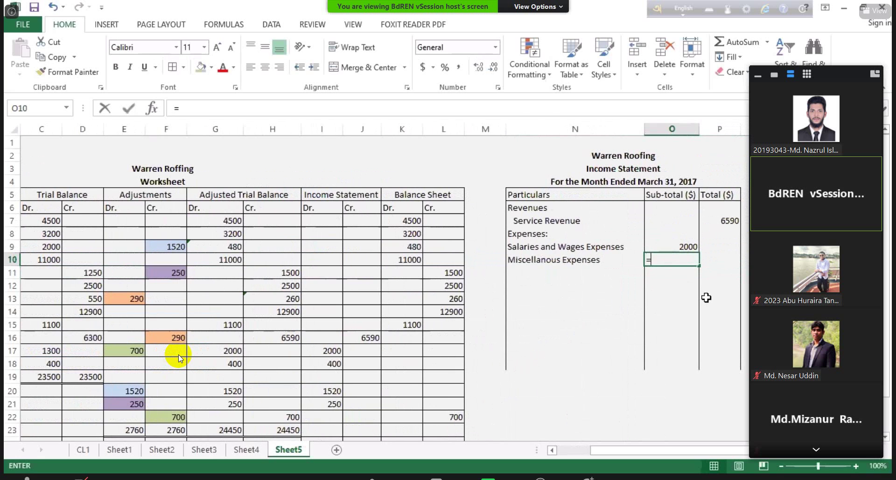
{"action": "key", "text": "Left"}
{"action": "key", "text": "Left"}
{"action": "key", "text": "Left"}
{"action": "key", "text": "Left"}
{"action": "key", "text": "Left"}
{"action": "key", "text": "Left"}
{"action": "key", "text": "Left"}
{"action": "key", "text": "Left"}
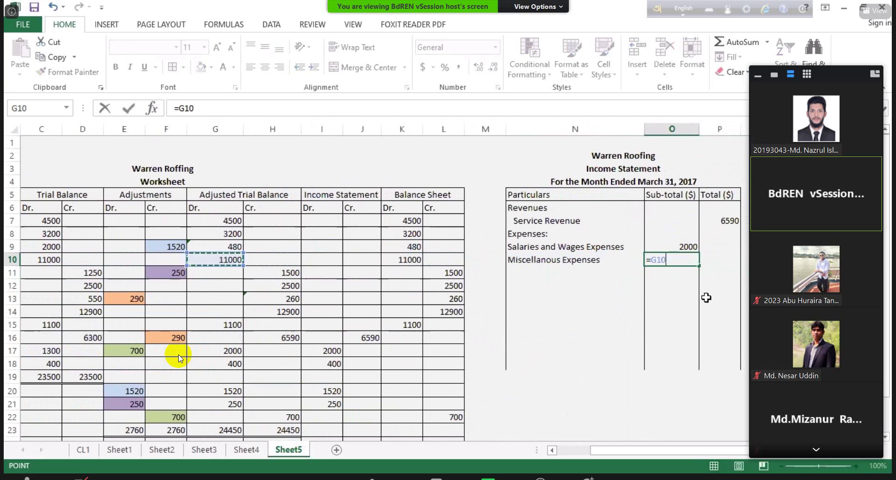
{"action": "key", "text": "Right"}
{"action": "key", "text": "Right"}
{"action": "key", "text": "Down"}
{"action": "key", "text": "Down"}
{"action": "key", "text": "Down"}
{"action": "key", "text": "Down"}
{"action": "key", "text": "Down"}
{"action": "key", "text": "Down"}
{"action": "key", "text": "Down"}
{"action": "key", "text": "Down"}
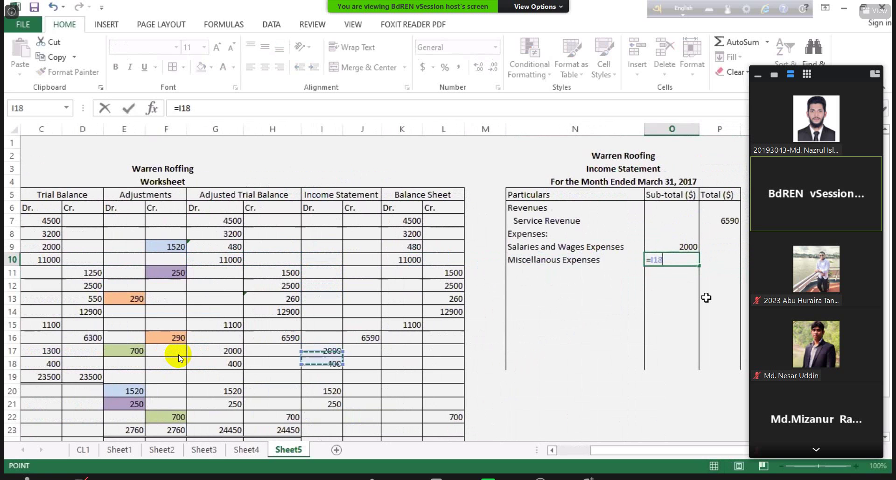
{"action": "key", "text": "Return"}
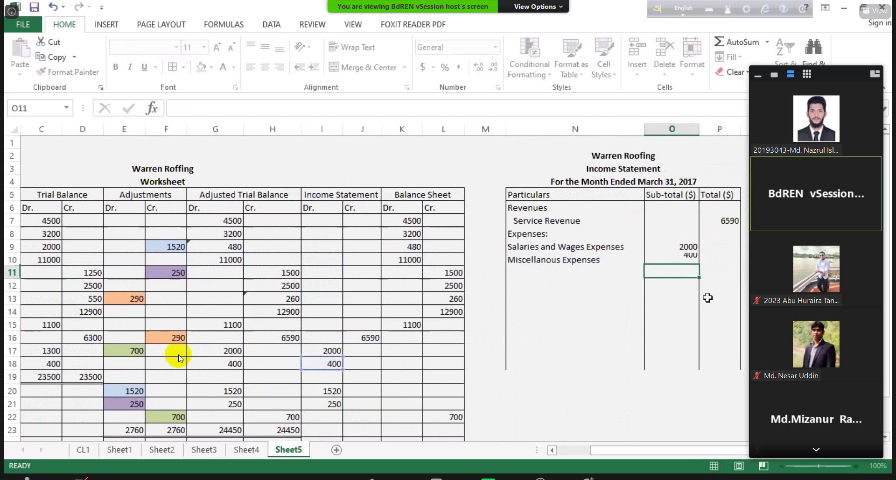
Link the third expense label in N11 to the worksheet's Supplies Expenses account name with =B20.
{"action": "key", "text": "Left"}
{"action": "type", "text": "="}
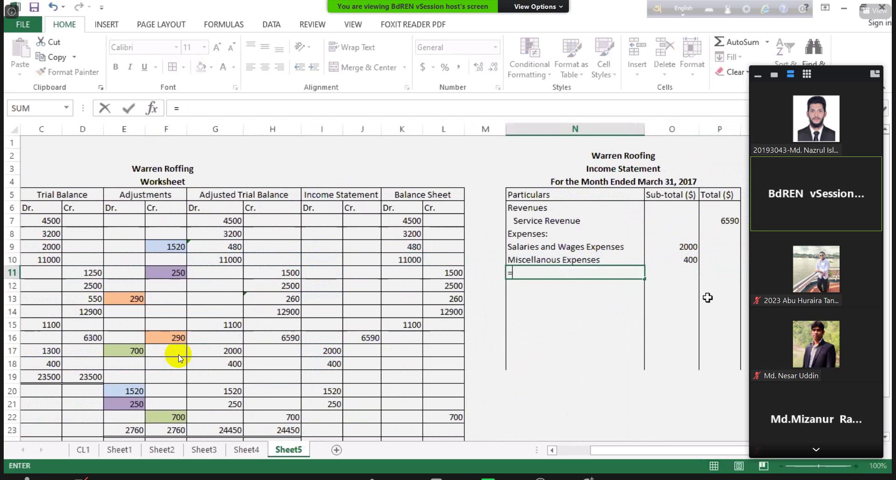
{"action": "key", "text": "Left"}
{"action": "key", "text": "Left"}
{"action": "key", "text": "Left"}
{"action": "key", "text": "Left"}
{"action": "key", "text": "Left"}
{"action": "key", "text": "Left"}
{"action": "key", "text": "Left"}
{"action": "key", "text": "Left"}
{"action": "key", "text": "Left"}
{"action": "key", "text": "Left"}
{"action": "key", "text": "Left"}
{"action": "key", "text": "Left"}
{"action": "key", "text": "Left"}
{"action": "key", "text": "Right"}
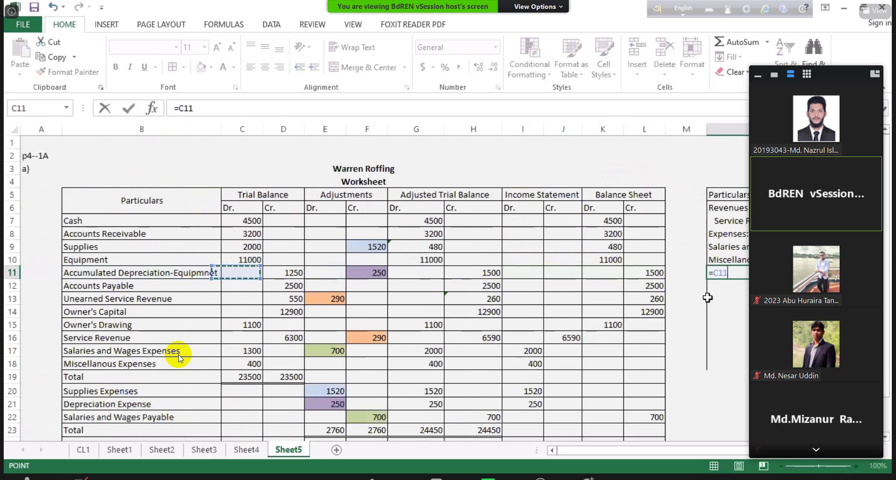
{"action": "key", "text": "Down"}
{"action": "key", "text": "Down"}
{"action": "key", "text": "Down"}
{"action": "key", "text": "Down"}
{"action": "key", "text": "Down"}
{"action": "key", "text": "Down"}
{"action": "key", "text": "Down"}
{"action": "key", "text": "Down"}
{"action": "key", "text": "Down"}
{"action": "key", "text": "Down"}
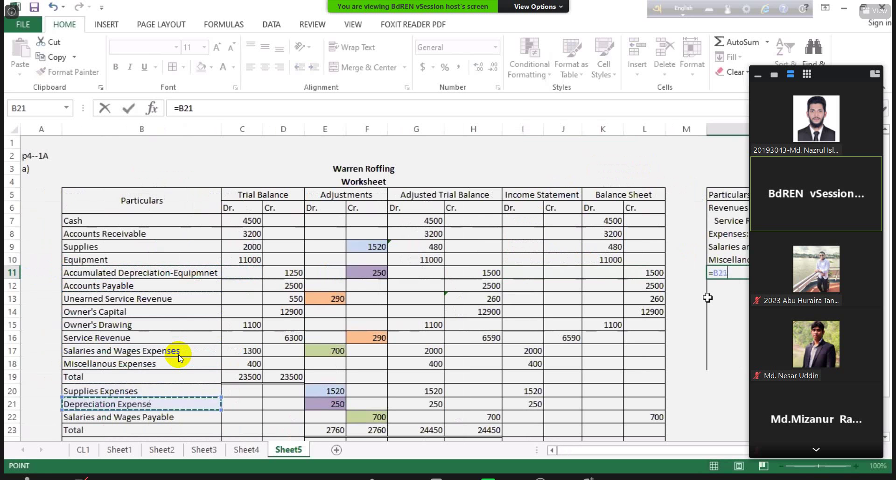
{"action": "key", "text": "Up"}
{"action": "key", "text": "Return"}
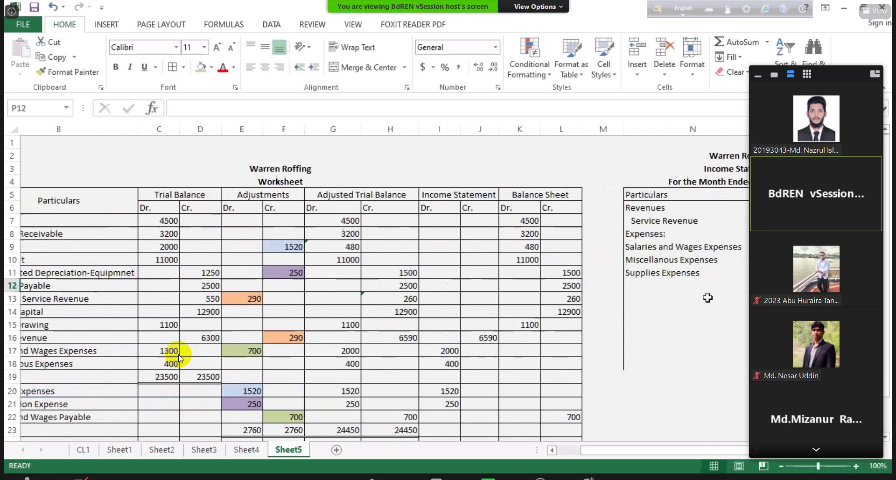
Link the Supplies Expenses sub-total in O11 to the worksheet's Income Statement debit amount with =I20.
{"action": "key", "text": "Right"}
{"action": "key", "text": "Right"}
{"action": "key", "text": "Left"}
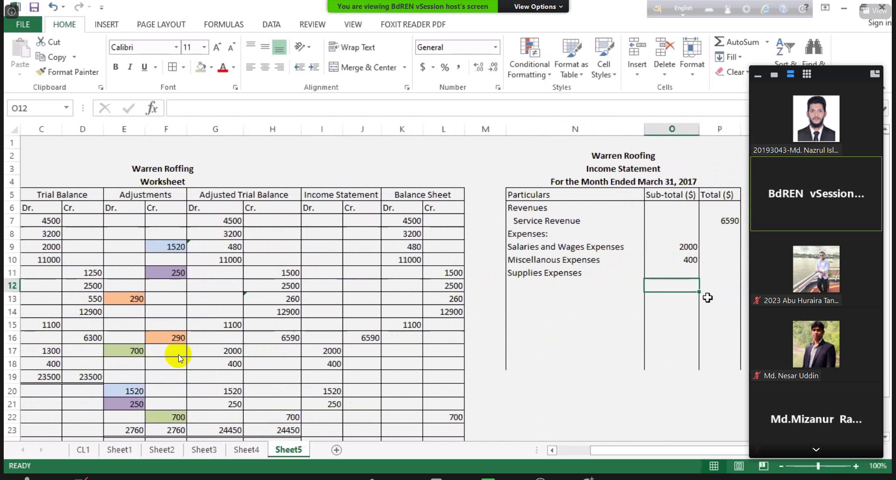
{"action": "key", "text": "Up"}
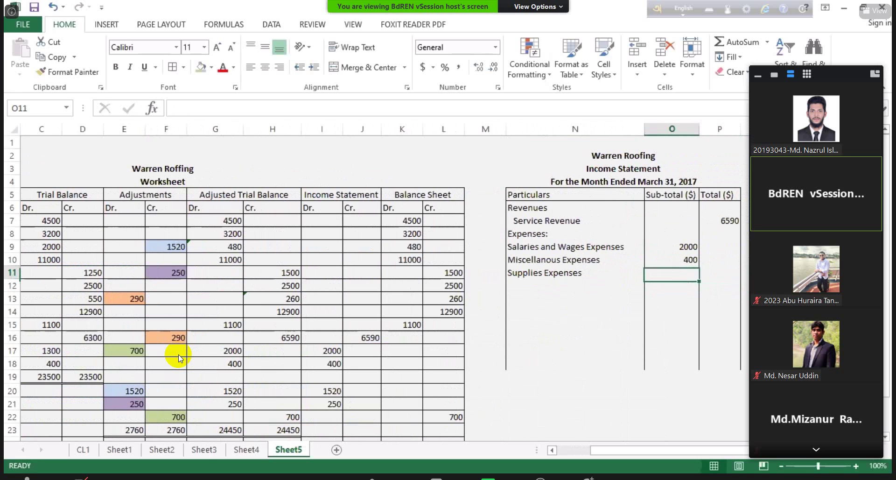
{"action": "type", "text": "="}
{"action": "key", "text": "Left"}
{"action": "key", "text": "Left"}
{"action": "key", "text": "Left"}
{"action": "key", "text": "Left"}
{"action": "key", "text": "Left"}
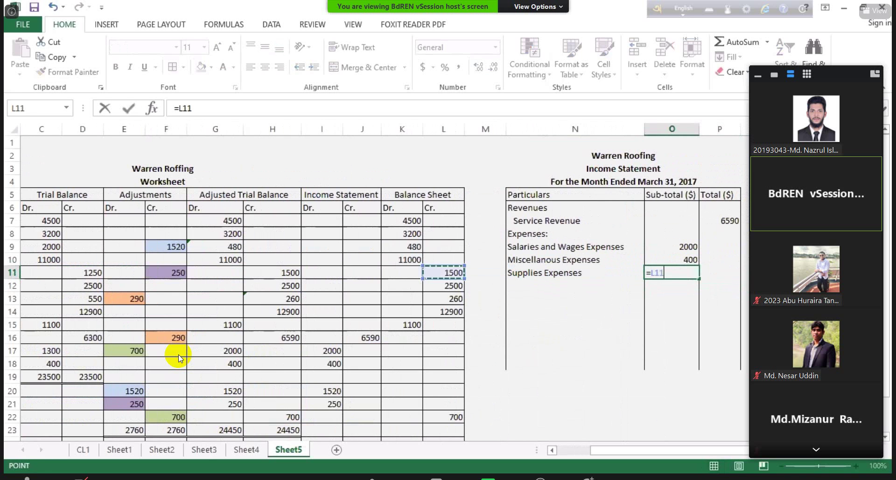
{"action": "key", "text": "Down"}
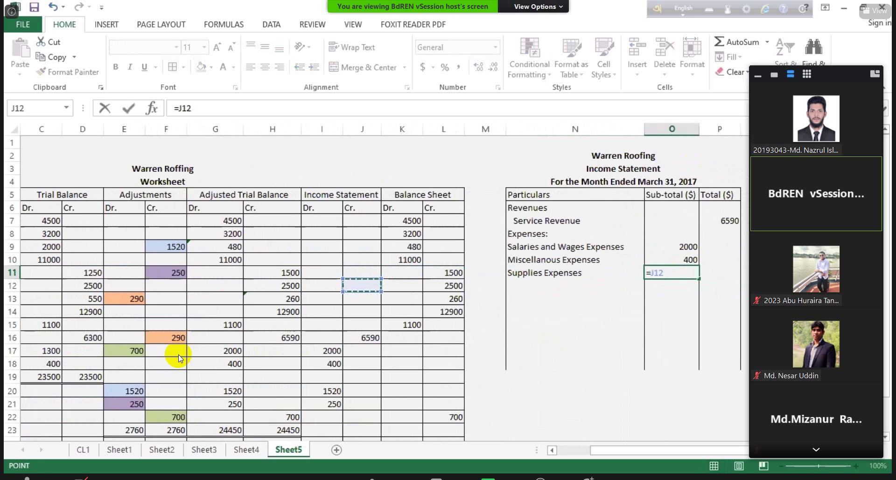
{"action": "key", "text": "Down"}
{"action": "key", "text": "Down"}
{"action": "key", "text": "Down"}
{"action": "key", "text": "Down"}
{"action": "key", "text": "Down"}
{"action": "key", "text": "Down"}
{"action": "key", "text": "Down"}
{"action": "key", "text": "Down"}
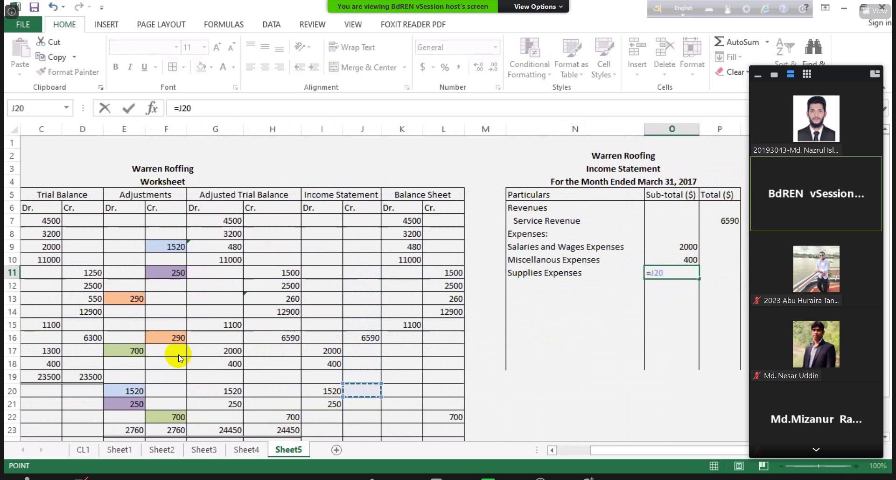
{"action": "key", "text": "Left"}
{"action": "key", "text": "Return"}
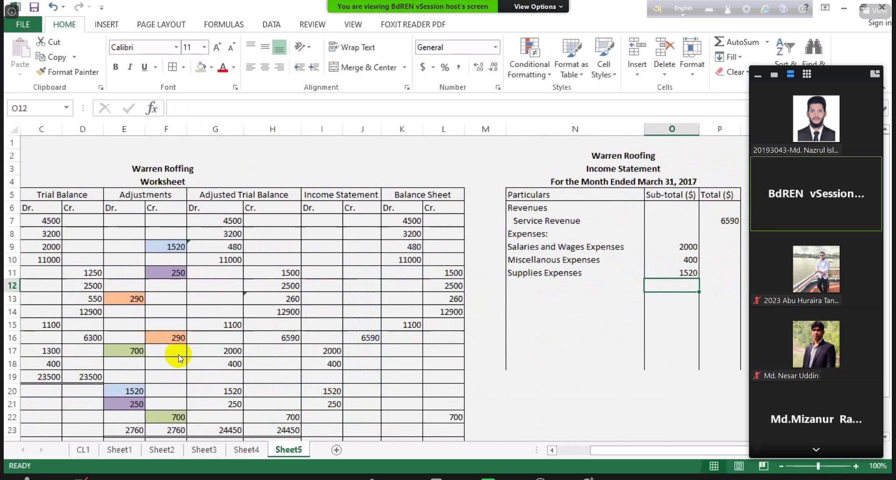
Link the fourth expense label in N12 to the worksheet's Depreciation Expense account name with =B21.
{"action": "key", "text": "Left"}
{"action": "type", "text": "="}
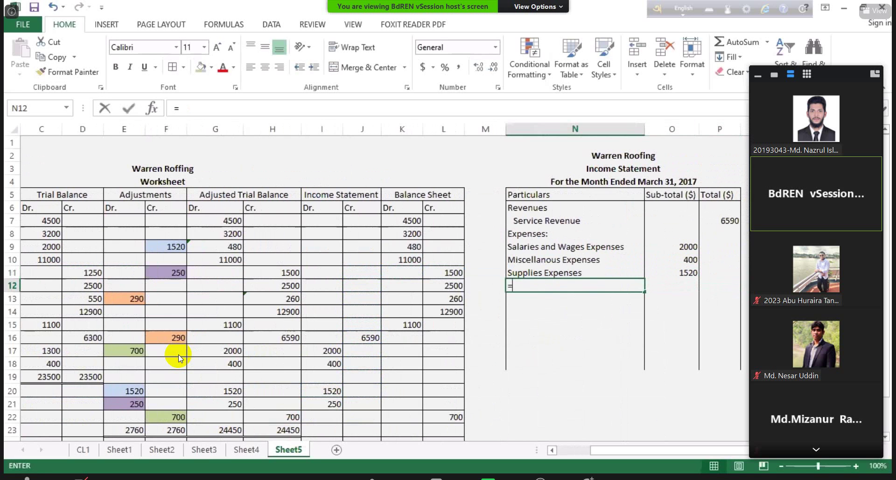
{"action": "key", "text": "Left"}
{"action": "key", "text": "Left"}
{"action": "key", "text": "Left"}
{"action": "key", "text": "Left"}
{"action": "key", "text": "Left"}
{"action": "key", "text": "Left"}
{"action": "key", "text": "Left"}
{"action": "key", "text": "Left"}
{"action": "key", "text": "Left"}
{"action": "key", "text": "Left"}
{"action": "key", "text": "Left"}
{"action": "key", "text": "Left"}
{"action": "key", "text": "Left"}
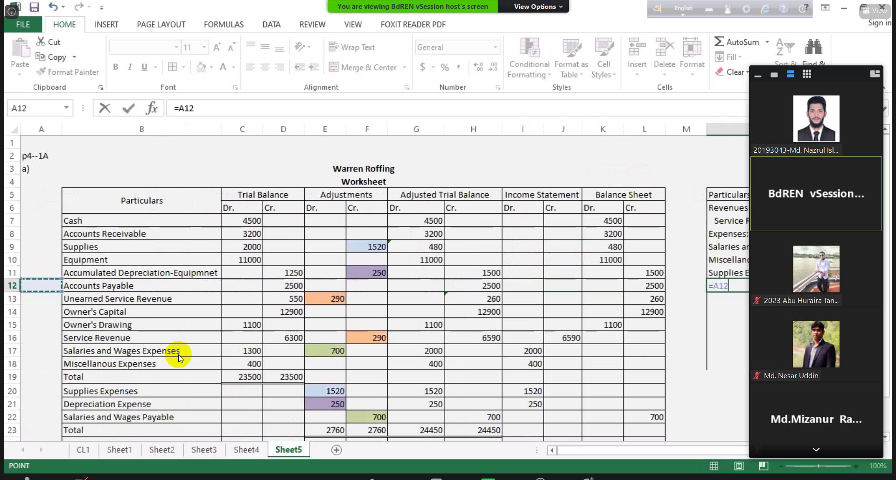
{"action": "key", "text": "Down"}
{"action": "key", "text": "Down"}
{"action": "key", "text": "Down"}
{"action": "key", "text": "Down"}
{"action": "key", "text": "Down"}
{"action": "key", "text": "Down"}
{"action": "key", "text": "Down"}
{"action": "key", "text": "Down"}
{"action": "key", "text": "Down"}
{"action": "key", "text": "Right"}
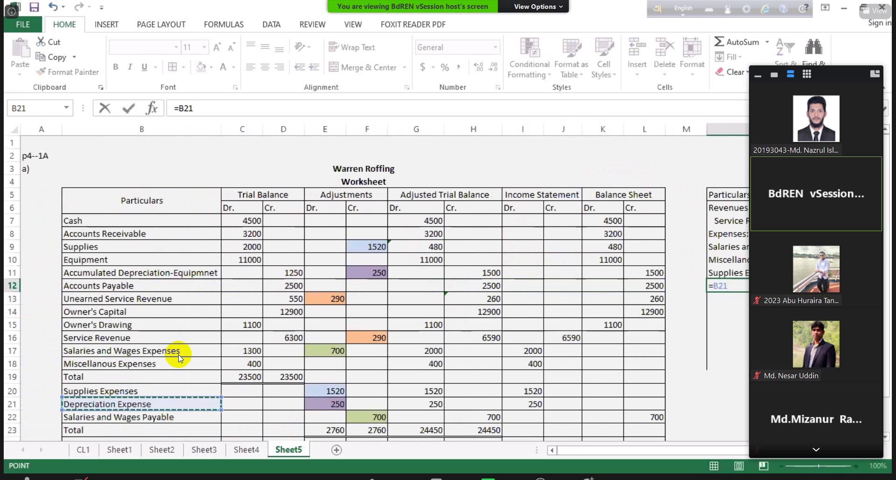
{"action": "key", "text": "Return"}
Link the Depreciation Expense sub-total in O12 to the worksheet's Income Statement debit amount with =I21.
{"action": "key", "text": "Right"}
{"action": "key", "text": "Up"}
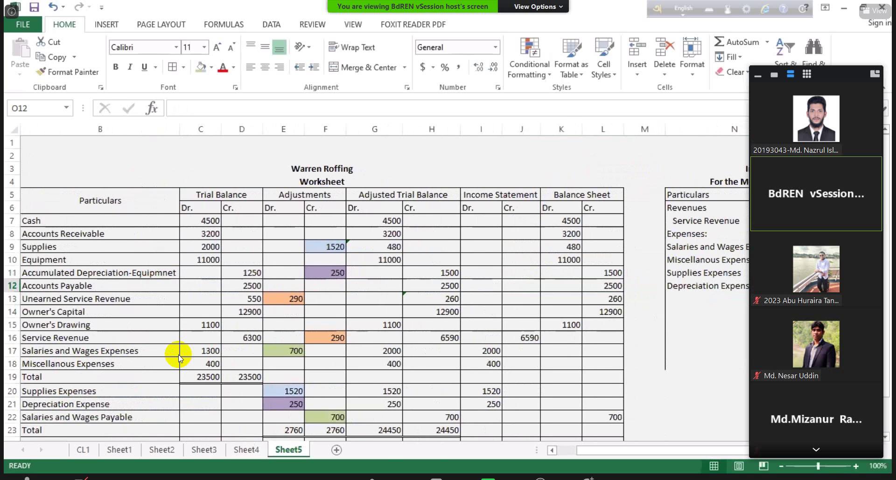
{"action": "type", "text": "="}
{"action": "key", "text": "Left"}
{"action": "key", "text": "Left"}
{"action": "key", "text": "Left"}
{"action": "key", "text": "Left"}
{"action": "key", "text": "Left"}
{"action": "key", "text": "Left"}
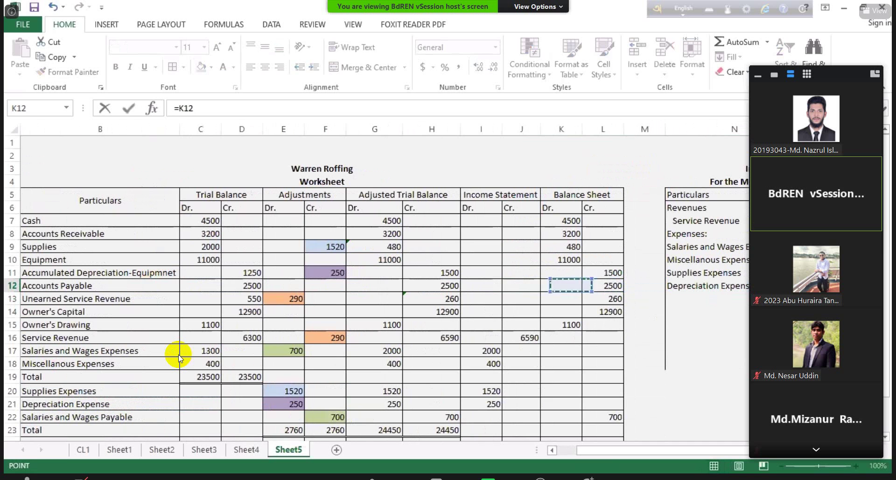
{"action": "key", "text": "Down"}
{"action": "key", "text": "Down"}
{"action": "key", "text": "Down"}
{"action": "key", "text": "Down"}
{"action": "key", "text": "Down"}
{"action": "key", "text": "Down"}
{"action": "key", "text": "Down"}
{"action": "key", "text": "Down"}
{"action": "key", "text": "Down"}
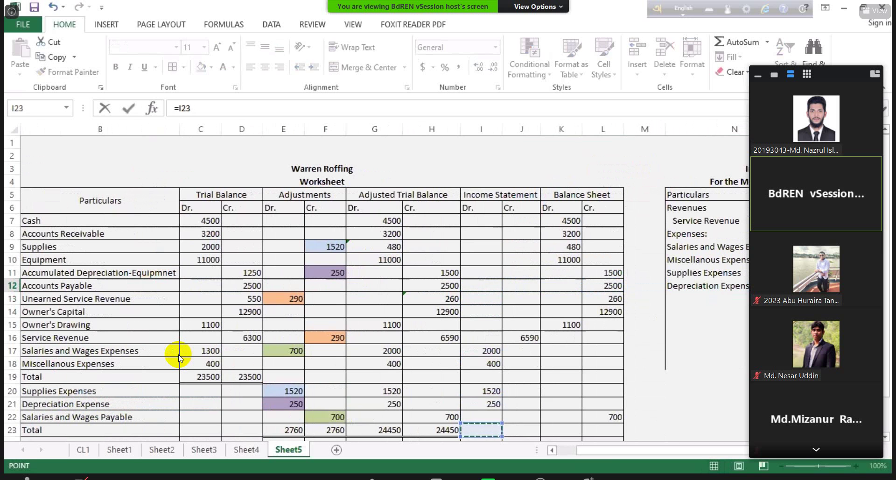
{"action": "key", "text": "Return"}
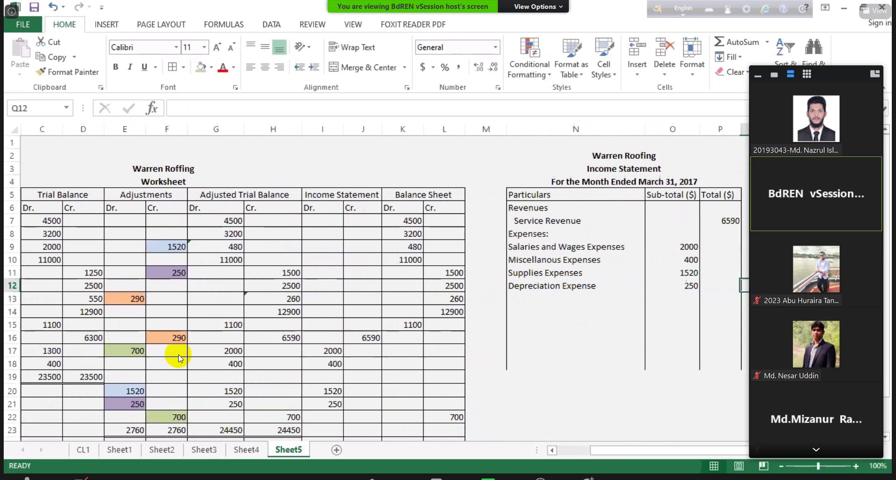
Enter the label "Total Expenses" in N13 below the last expense of the income statement.
{"action": "key", "text": "Up"}
{"action": "key", "text": "Left"}
{"action": "key", "text": "Down"}
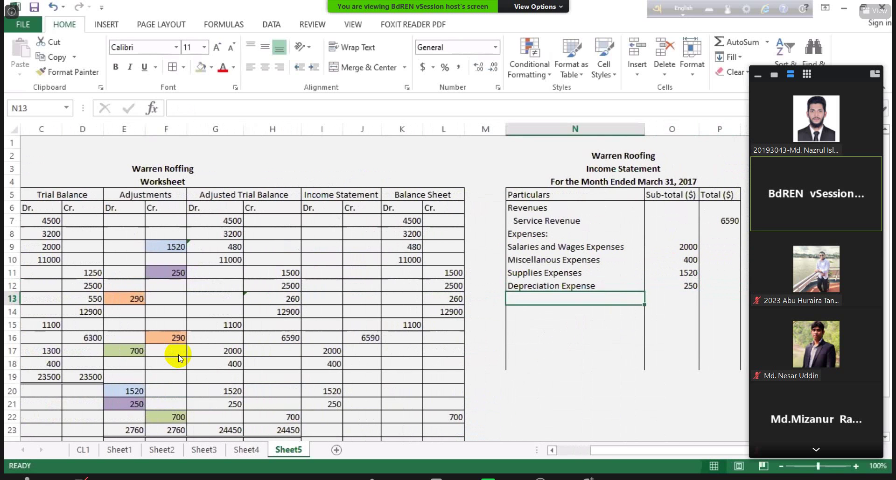
{"action": "type", "text": "Total Expense"}
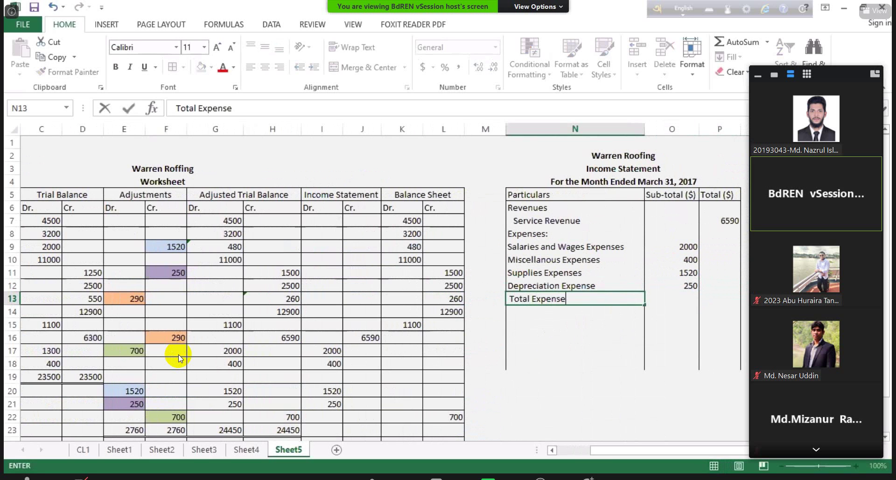
{"action": "type", "text": "s"}
Total the four expense sub-totals in P13 with =SUM(O9:O12).
{"action": "key", "text": "Right"}
{"action": "key", "text": "Right"}
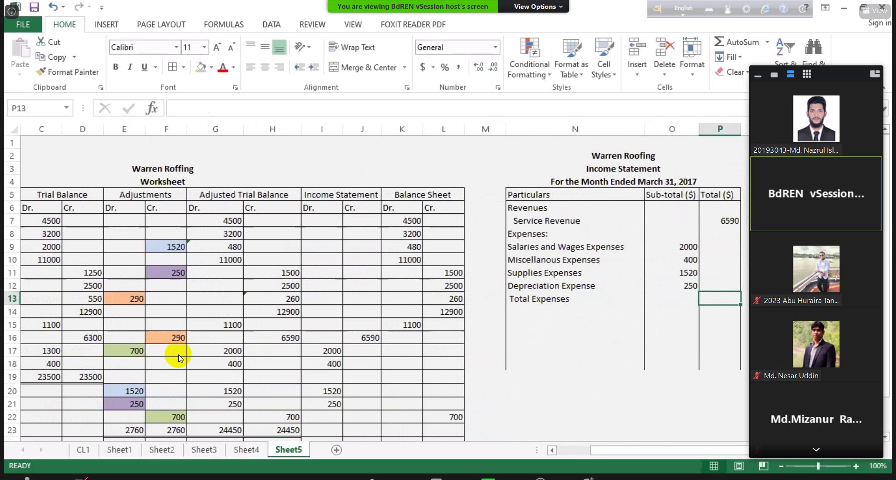
{"action": "type", "text": "="}
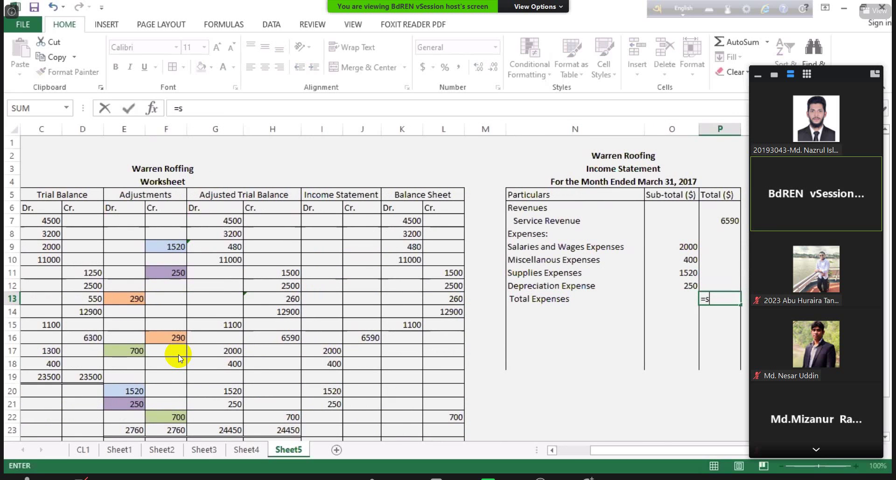
{"action": "type", "text": "sum("}
{"action": "key", "text": "Left"}
{"action": "key", "text": "Up"}
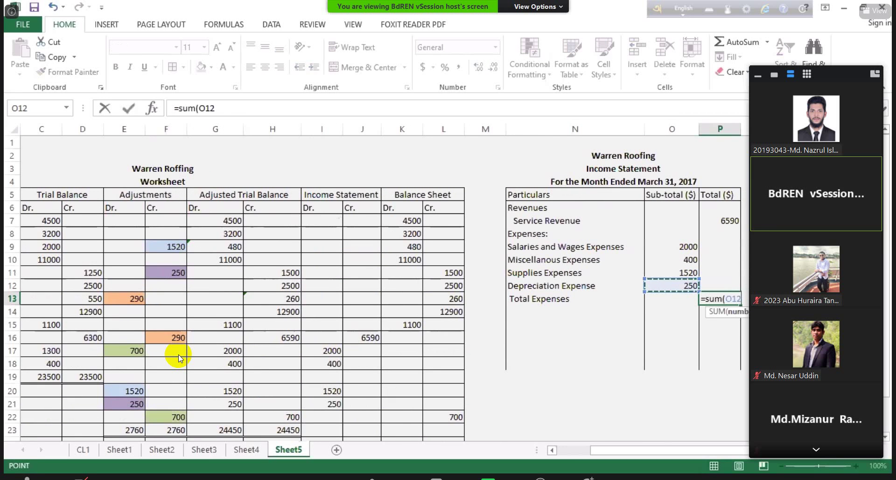
{"action": "key", "text": "shift+Up"}
{"action": "key", "text": "shift+Up"}
{"action": "key", "text": "shift+Up"}
{"action": "key", "text": "Return"}
Add a bottom border beneath the Depreciation Expense sub-total in O12 and the Total Expenses amount in P13.
{"action": "key", "text": "Left"}
{"action": "key", "text": "Left"}
{"action": "key", "text": "Up"}
{"action": "key", "text": "Up"}
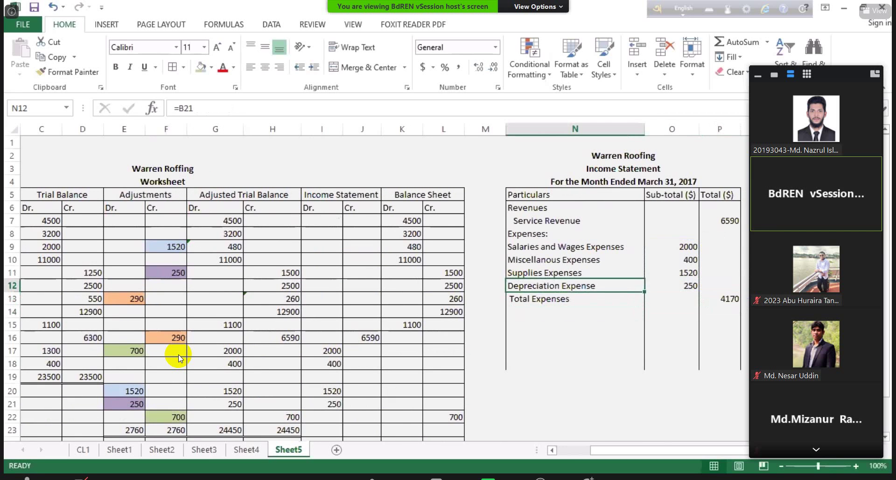
{"action": "key", "text": "Right"}
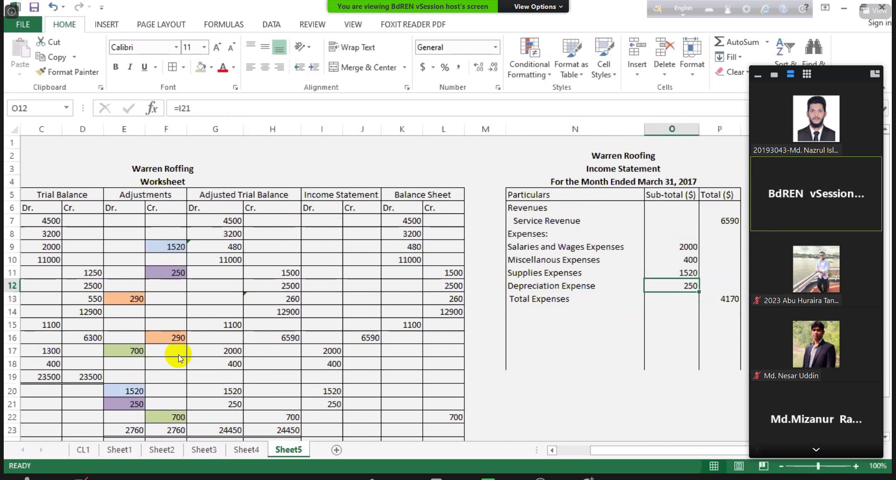
{"action": "left_click", "coordinate": [184, 68]}
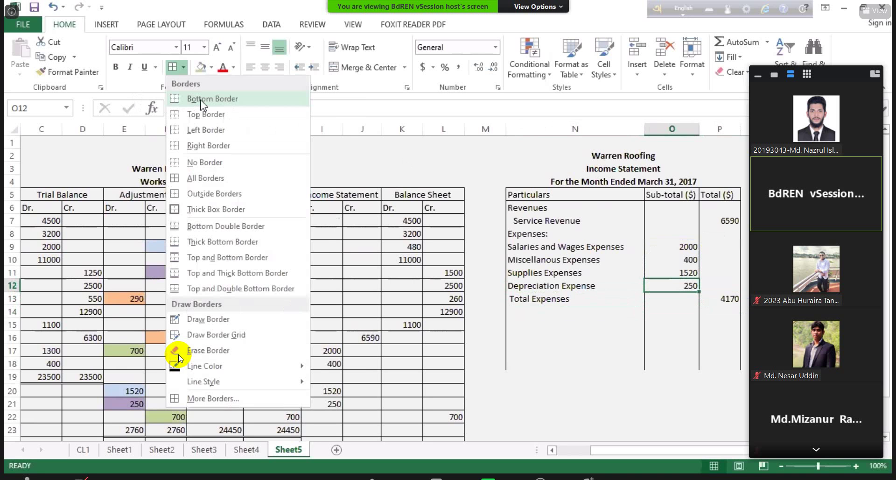
{"action": "left_click", "coordinate": [706, 299]}
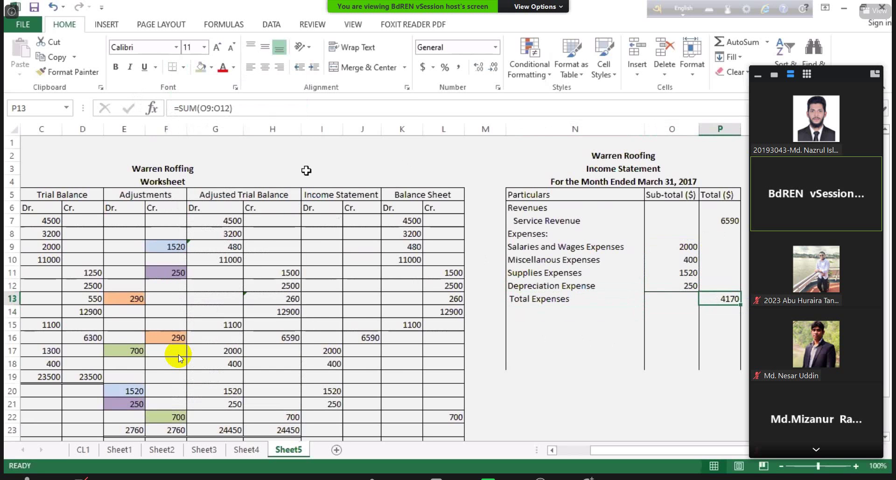
Enter the label "Net Income" in N14 below Total Expenses.
{"action": "left_click", "coordinate": [542, 323]}
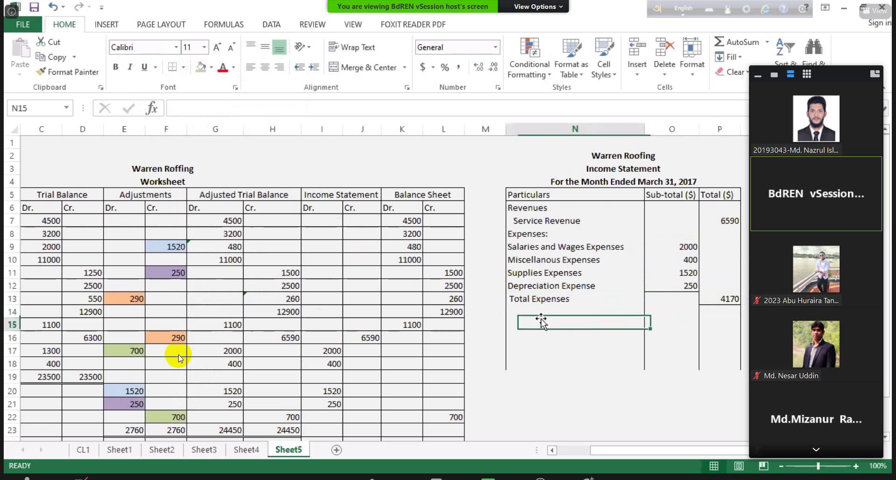
{"action": "key", "text": "Up"}
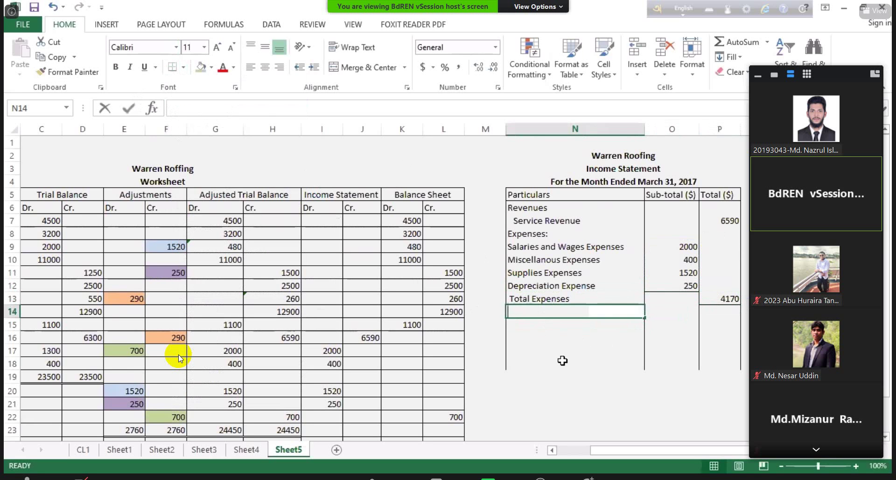
{"action": "type", "text": "Net Incom"}
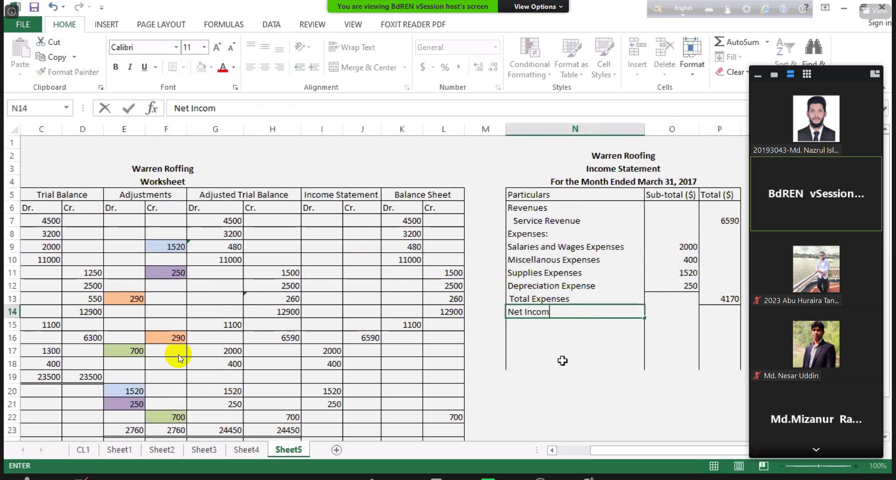
Calculate net income in P14 by subtracting total expenses from service revenue with =P7-P13.
{"action": "key", "text": "Tab"}
{"action": "key", "text": "Tab"}
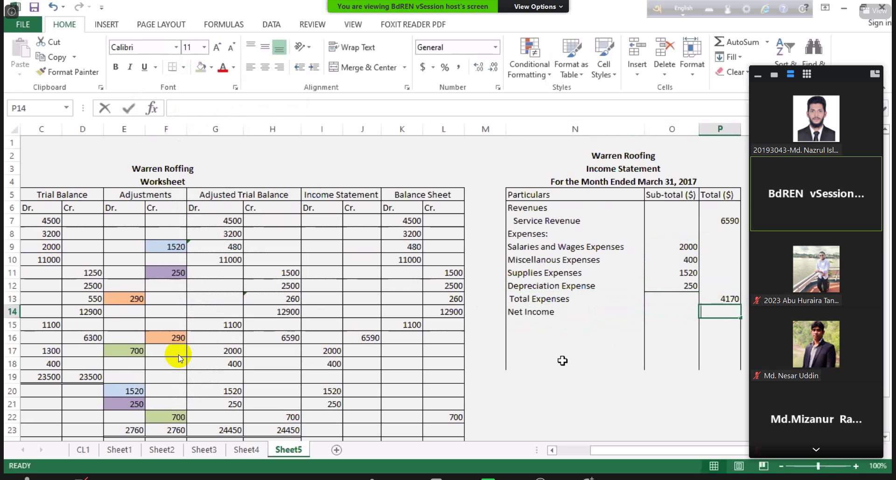
{"action": "type", "text": "="}
{"action": "key", "text": "Up"}
{"action": "key", "text": "Up"}
{"action": "key", "text": "Up"}
{"action": "key", "text": "Up"}
{"action": "key", "text": "Up"}
{"action": "key", "text": "Up"}
{"action": "key", "text": "Up"}
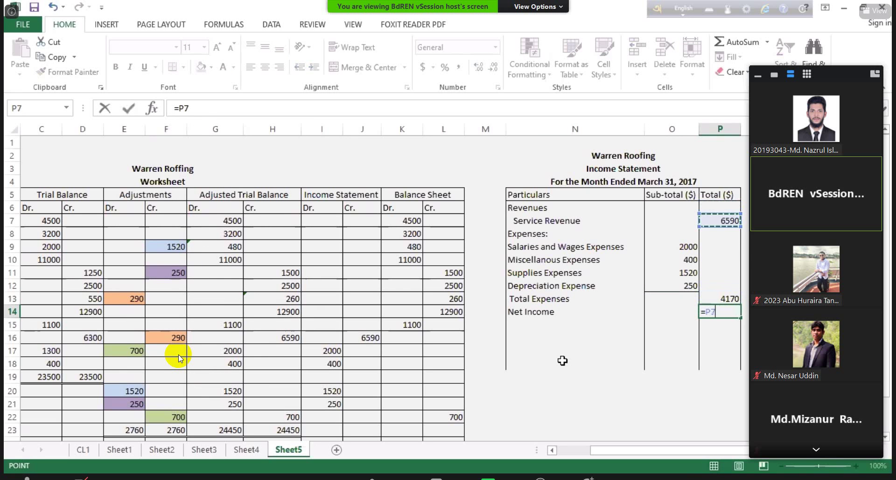
{"action": "type", "text": "-"}
{"action": "key", "text": "Up"}
{"action": "key", "text": "Return"}
Apply a bottom double border to the Net Income amount in P14.
{"action": "key", "text": "Up"}
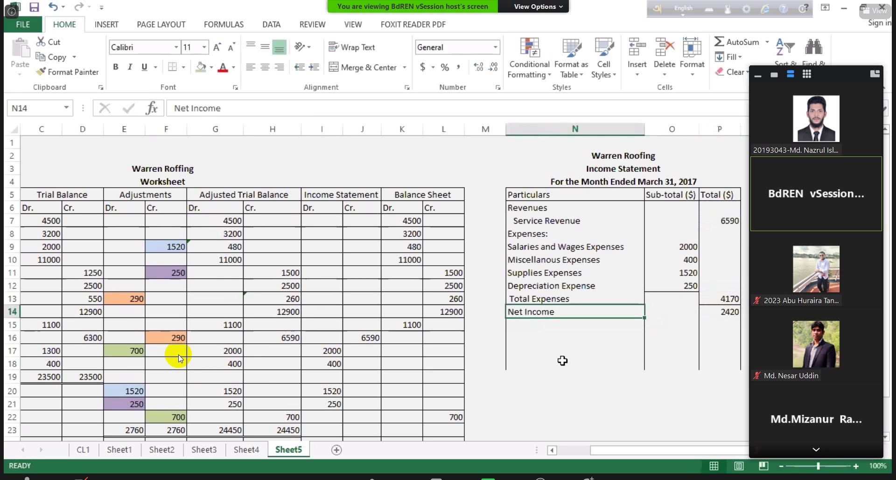
{"action": "key", "text": "Right"}
{"action": "key", "text": "Right"}
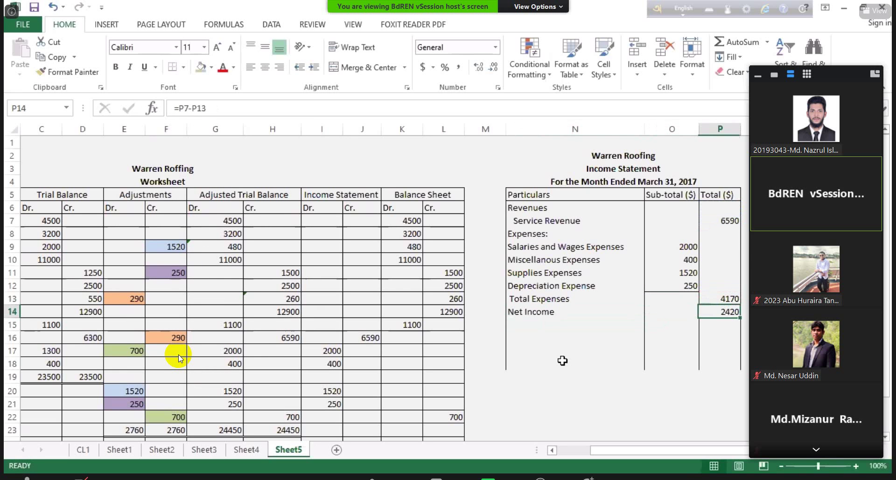
{"action": "left_click", "coordinate": [184, 67]}
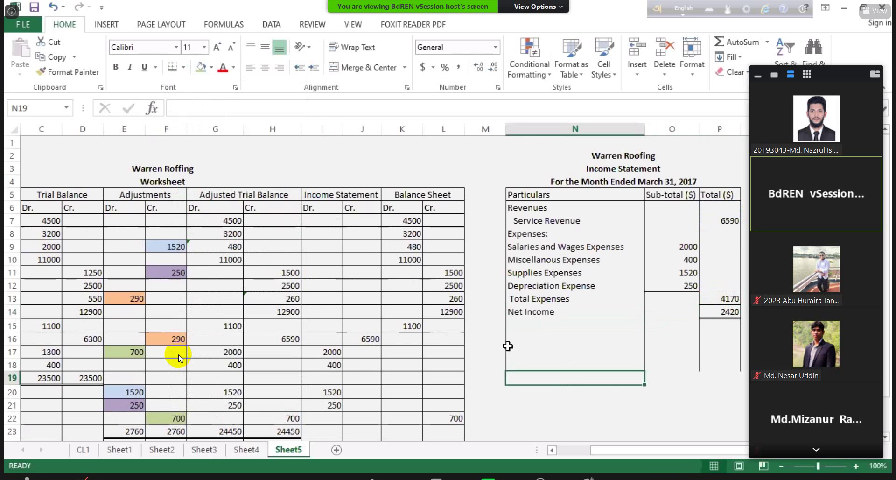
Remove all borders from the unused income statement rows in N16:P19.
{"action": "left_click_drag", "start_coordinate": [503, 339], "coordinate": [747, 376]}
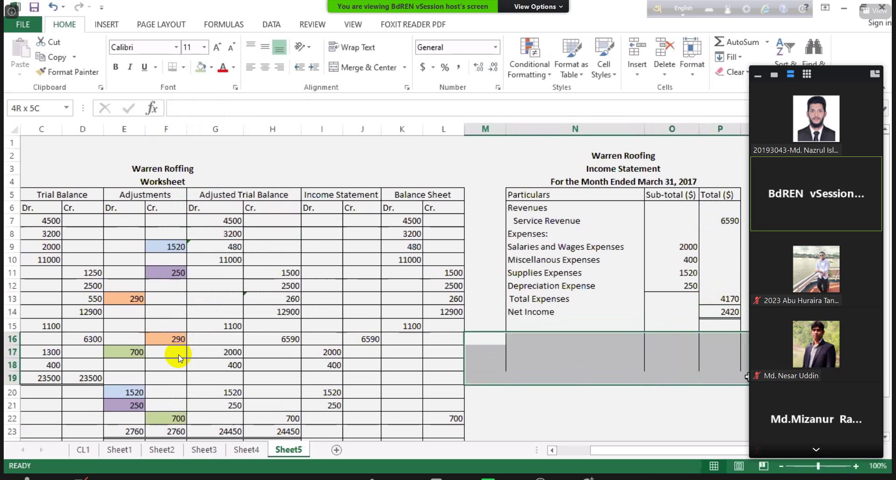
{"action": "left_click", "coordinate": [555, 406]}
{"action": "left_click_drag", "start_coordinate": [516, 338], "coordinate": [716, 377]}
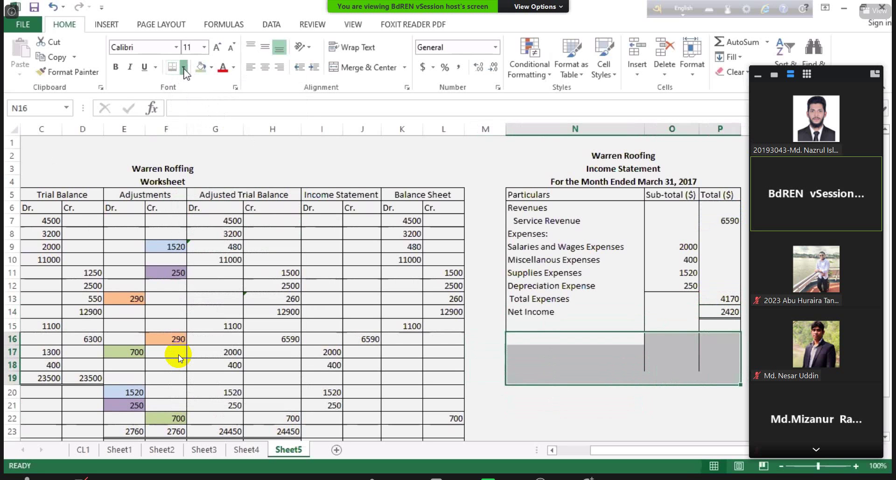
{"action": "left_click", "coordinate": [184, 69]}
{"action": "left_click", "coordinate": [179, 355]}
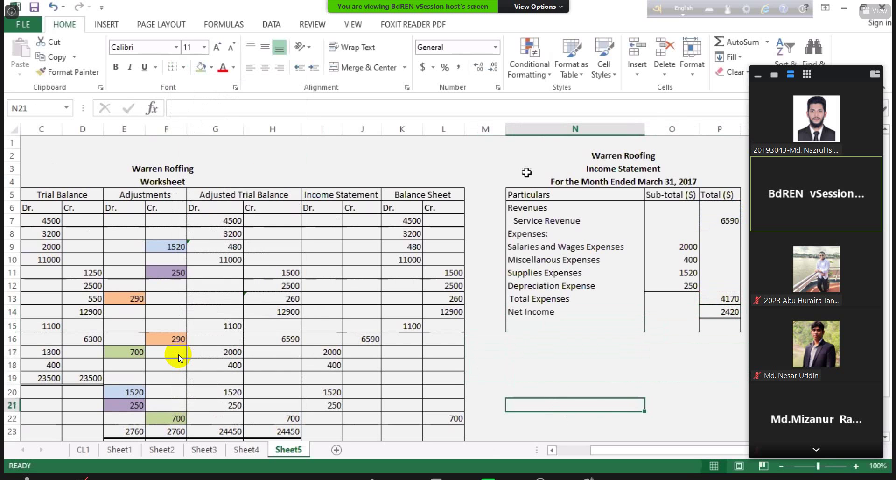
Fill the whole income statement, from the company name in row 2 down to row 16, with light green.
{"action": "left_click_drag", "start_coordinate": [569, 152], "coordinate": [596, 336]}
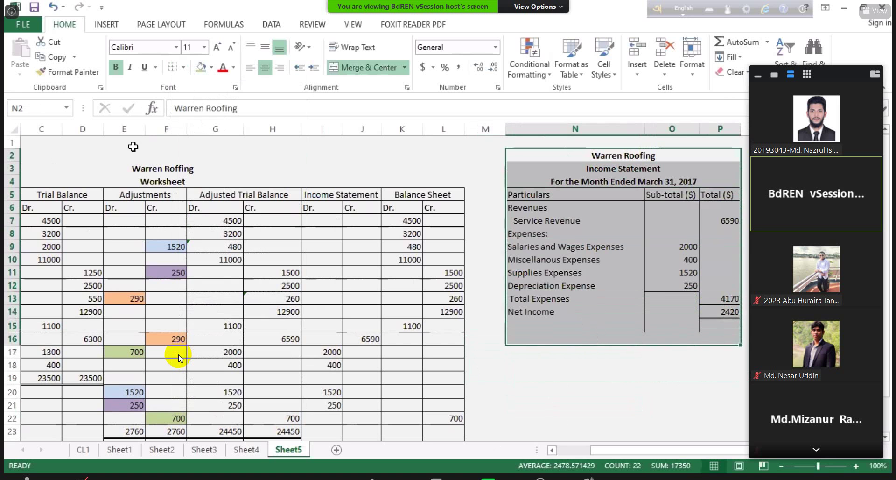
{"action": "left_click", "coordinate": [212, 67]}
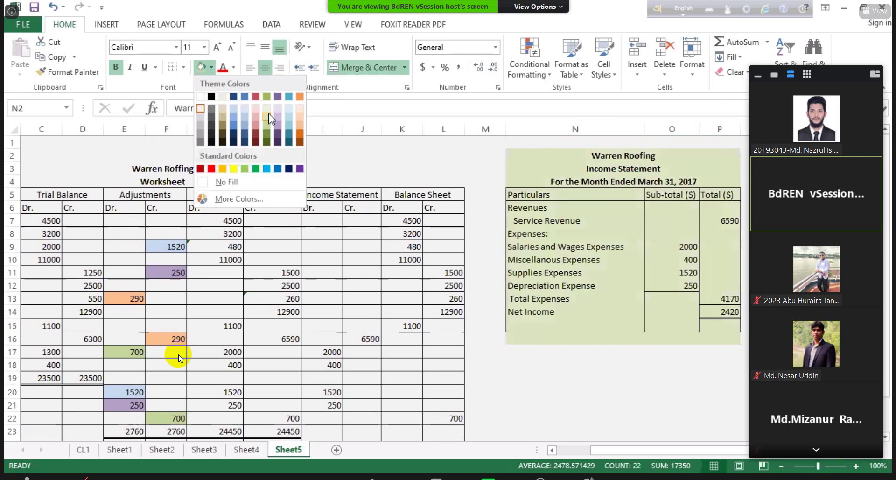
{"action": "left_click", "coordinate": [567, 374]}
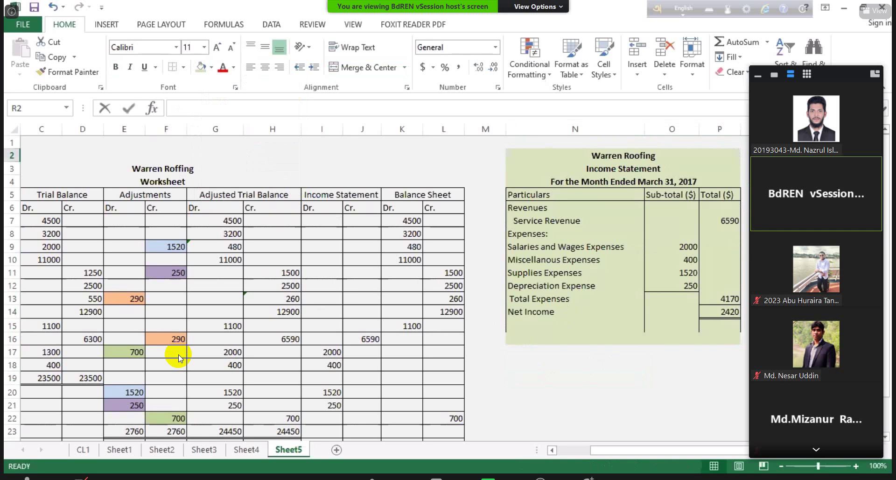
{"action": "key", "text": "Left"}
{"action": "key", "text": "Left"}
{"action": "key", "text": "Down"}
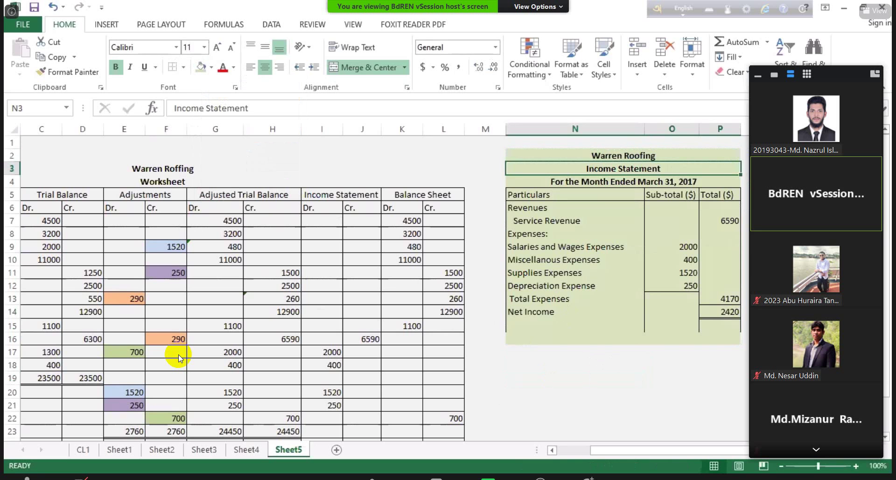
{"action": "key", "text": "Right"}
{"action": "type", "text": "="}
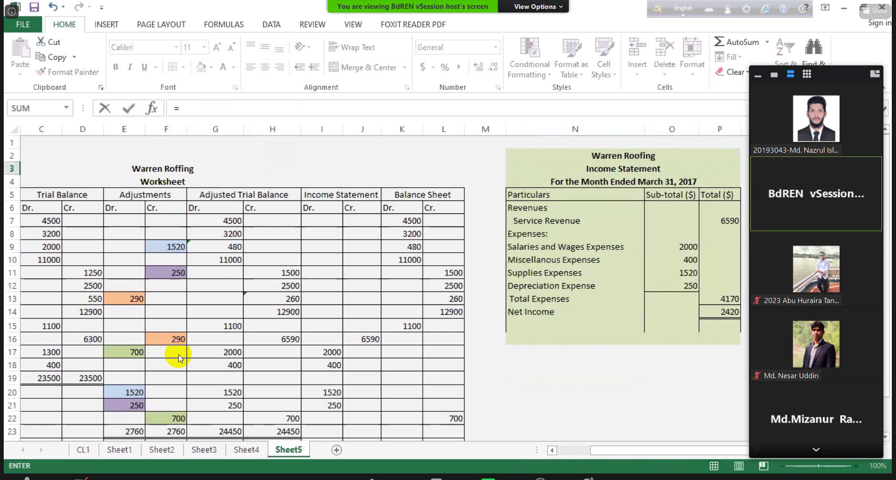
{"action": "key", "text": "Left"}
{"action": "key", "text": "Return"}
{"action": "key", "text": "Left"}
{"action": "key", "text": "Right"}
{"action": "key", "text": "Right"}
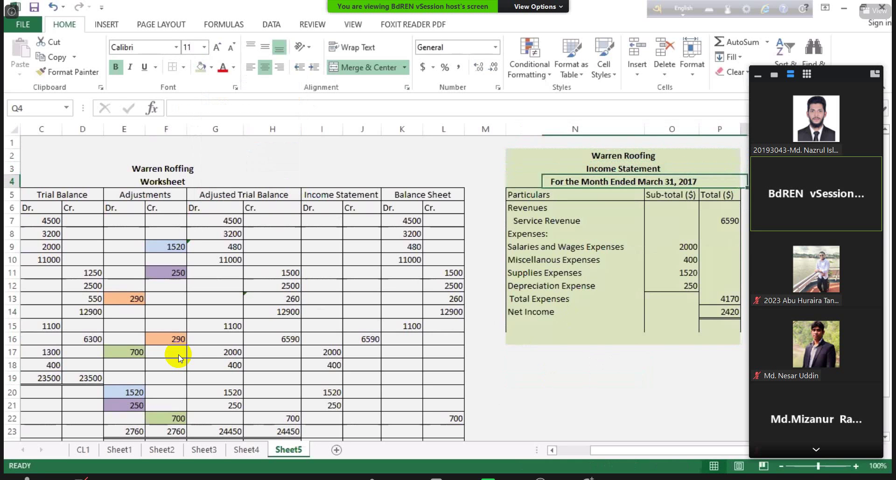
{"action": "type", "text": "="}
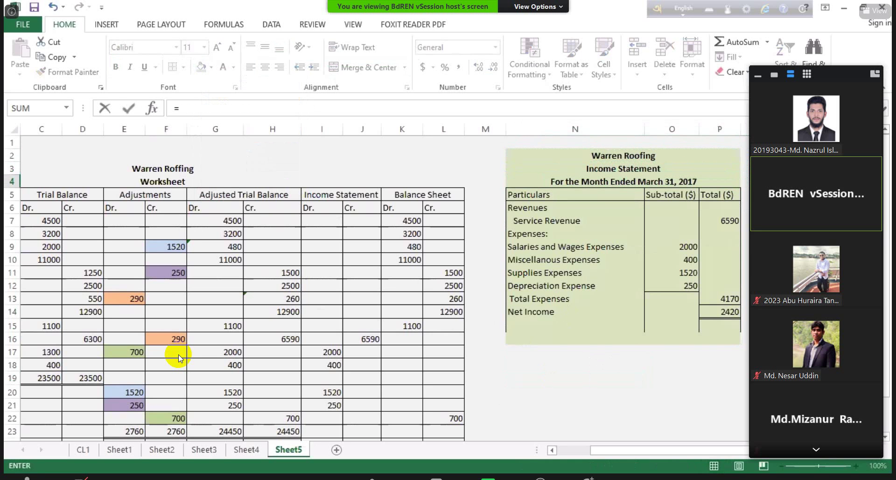
{"action": "key", "text": "Escape"}
{"action": "key", "text": "Escape"}
{"action": "key", "text": "Left"}
{"action": "key", "text": "Left"}
{"action": "key", "text": "Down"}
{"action": "key", "text": "Up"}
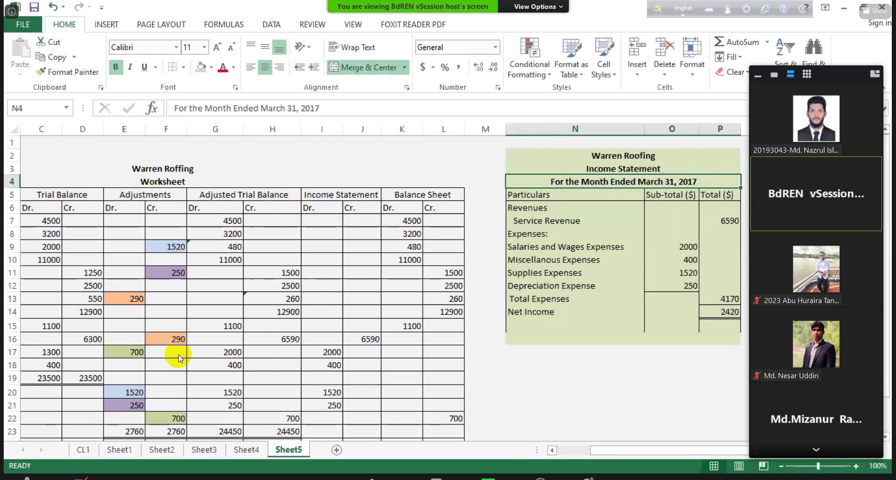
Head a new statement in R2:R4 with the company name (=N2), "Owner's Equity Statement" and the period line (=N4).
{"action": "key", "text": "Right"}
{"action": "key", "text": "Right"}
{"action": "key", "text": "Up"}
{"action": "type", "text": "Ow"}
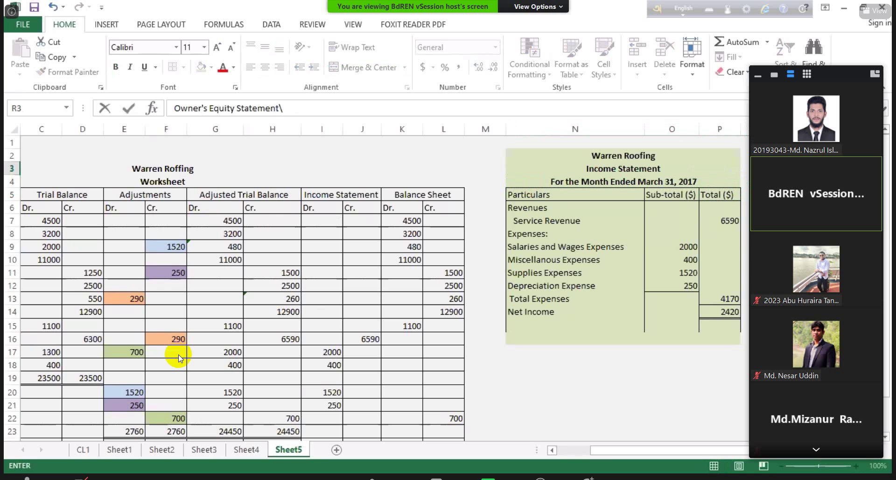
{"action": "key", "text": "Return"}
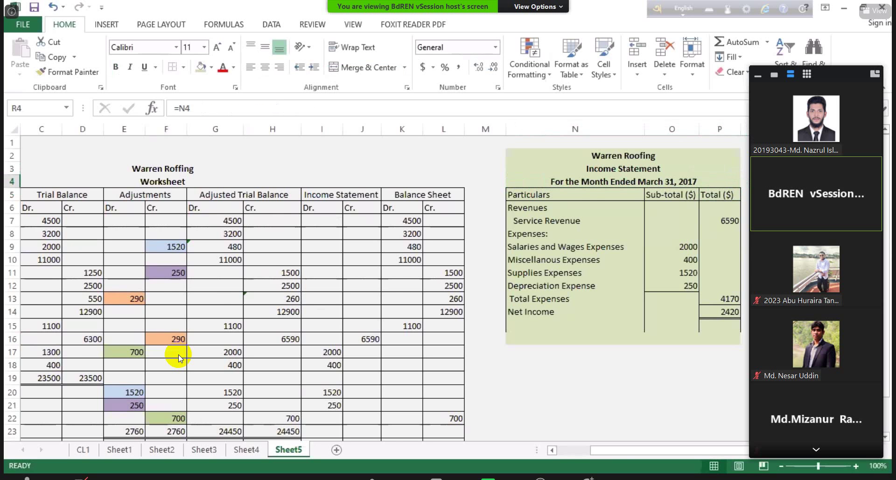
{"action": "scroll", "coordinate": [179, 357], "scroll_direction": "right", "scroll_amount": 5}
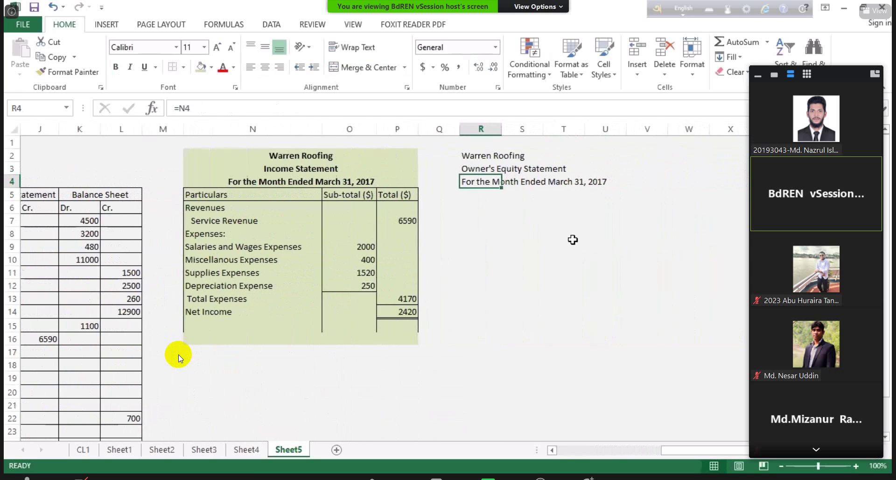
Link R5 to the income statement's Particulars heading with =N5.
{"action": "left_click", "coordinate": [486, 193]}
{"action": "type", "text": "="}
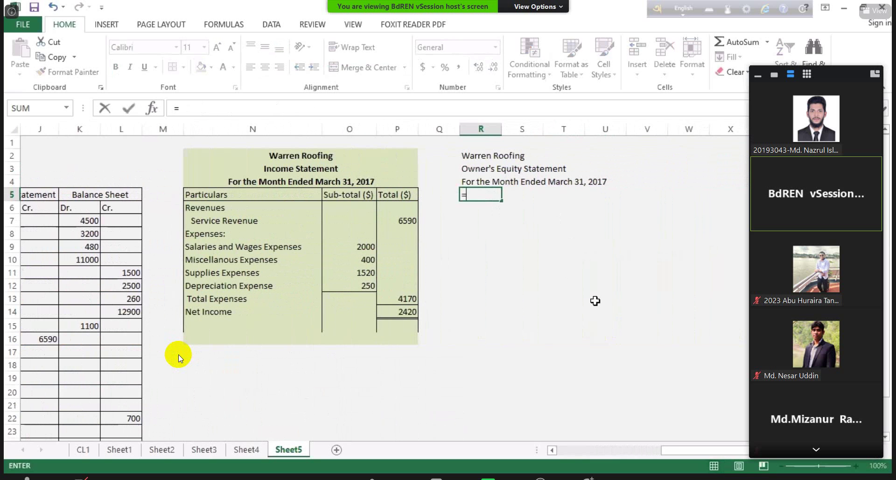
{"action": "key", "text": "Left"}
{"action": "key", "text": "Left"}
{"action": "key", "text": "Left"}
{"action": "key", "text": "Left"}
{"action": "key", "text": "Return"}
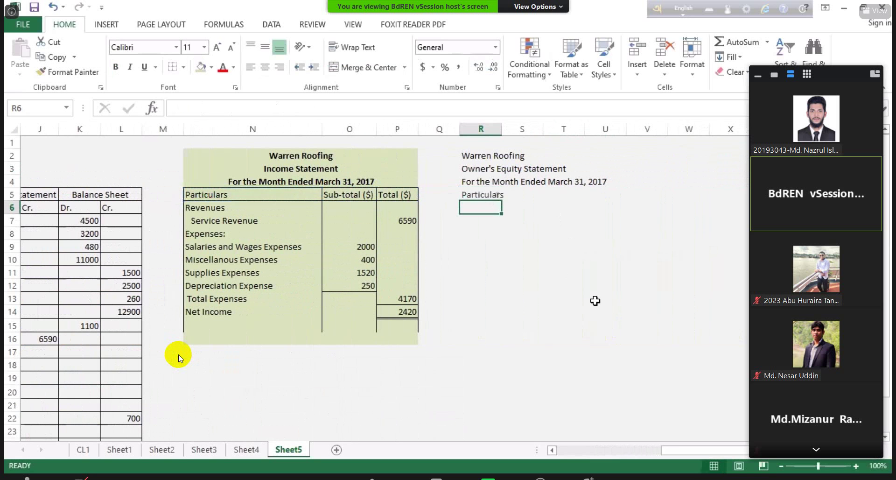
Link S5 to the income statement's Sub-total ($) heading in O5.
{"action": "key", "text": "Up"}
{"action": "key", "text": "Right"}
{"action": "type", "text": "="}
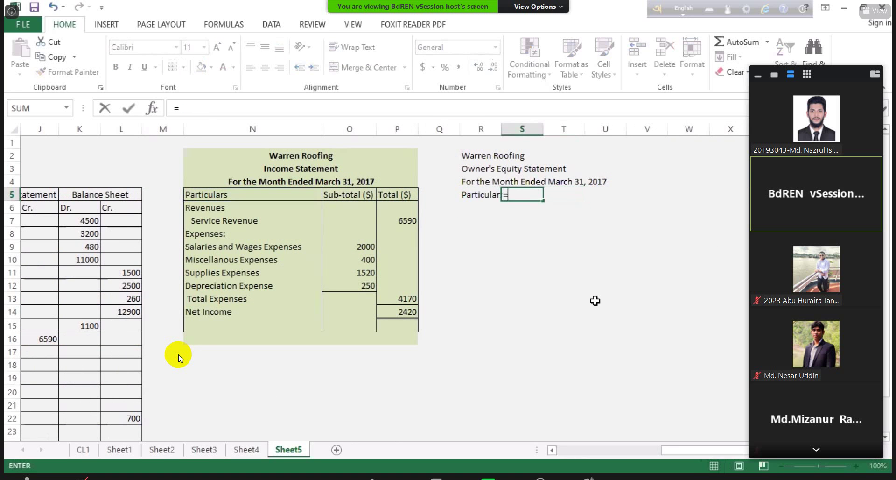
{"action": "key", "text": "Left"}
{"action": "key", "text": "Left"}
{"action": "key", "text": "Left"}
{"action": "key", "text": "Left"}
{"action": "key", "text": "Return"}
Link T5 to the income statement's Total ($) heading in P5.
{"action": "key", "text": "Up"}
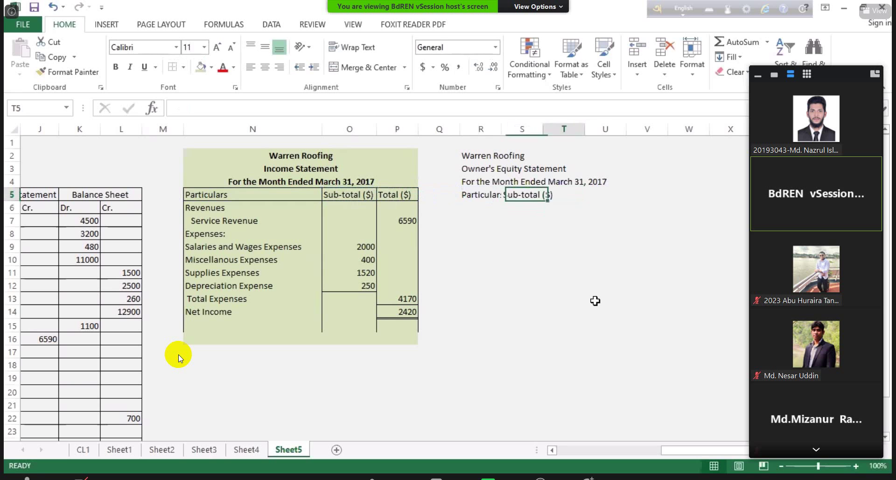
{"action": "key", "text": "Right"}
{"action": "type", "text": "="}
{"action": "key", "text": "Left"}
{"action": "key", "text": "Left"}
{"action": "key", "text": "Left"}
{"action": "key", "text": "Left"}
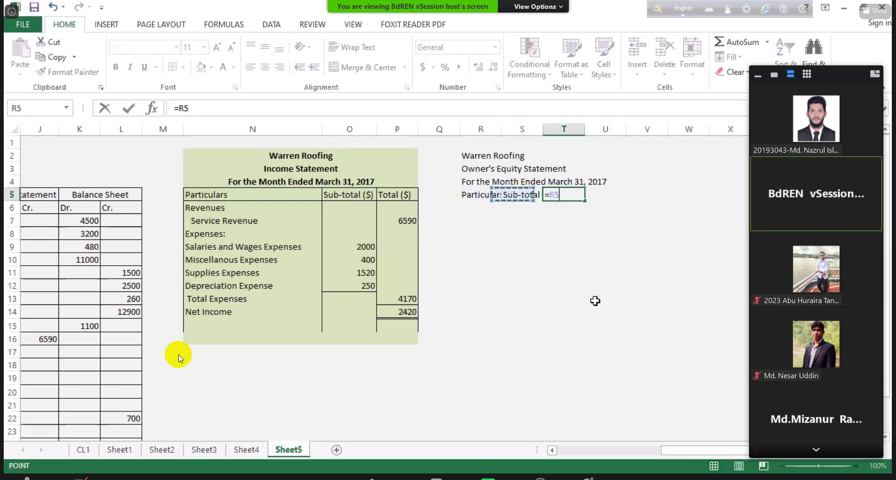
{"action": "key", "text": "Return"}
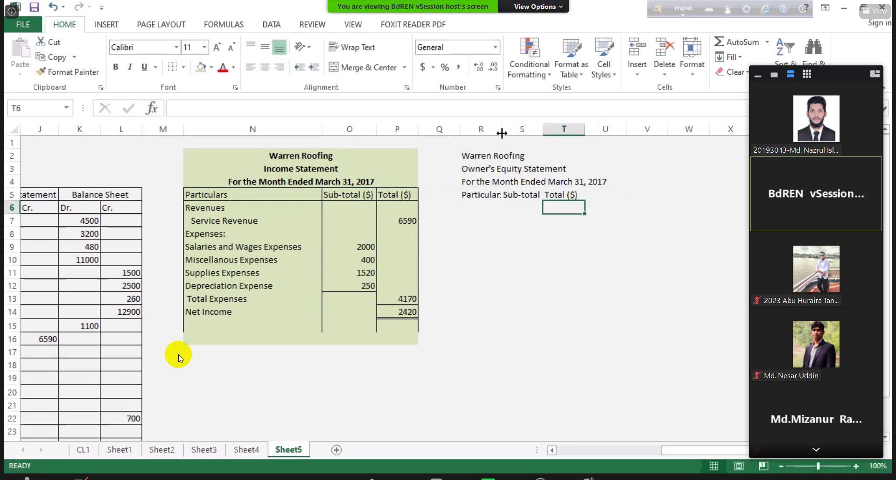
Widen columns R and S to fit the new statement's headings and apply all borders to the header row R5:T5.
{"action": "left_click_drag", "start_coordinate": [501, 133], "coordinate": [600, 135]}
{"action": "left_click", "coordinate": [602, 256]}
{"action": "left_click_drag", "start_coordinate": [528, 200], "coordinate": [658, 196]}
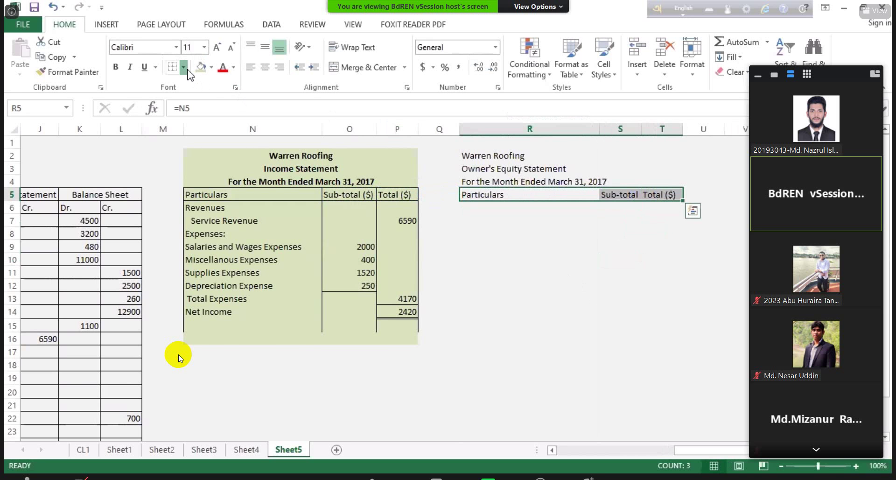
{"action": "left_click", "coordinate": [185, 68]}
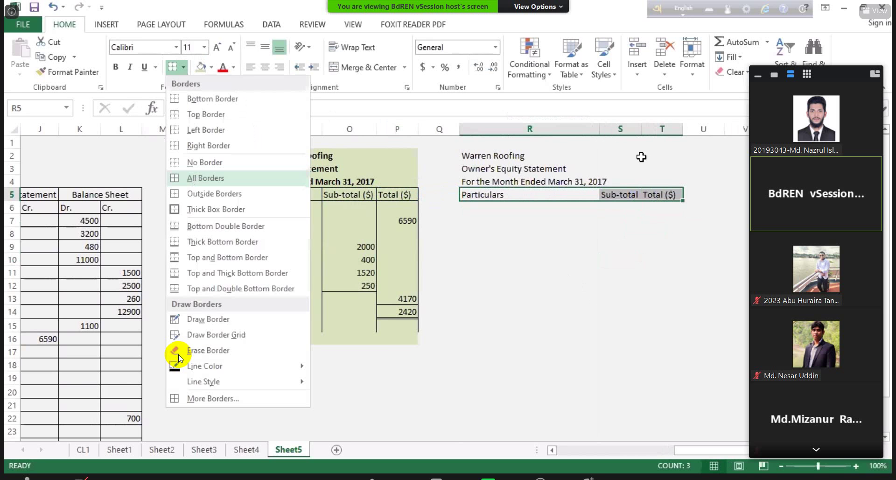
{"action": "key", "text": "a"}
{"action": "double_click", "coordinate": [639, 131]}
Add left, inner vertical and right borders to the owner's equity statement body in R5:T15.
{"action": "left_click_drag", "start_coordinate": [467, 194], "coordinate": [676, 325]}
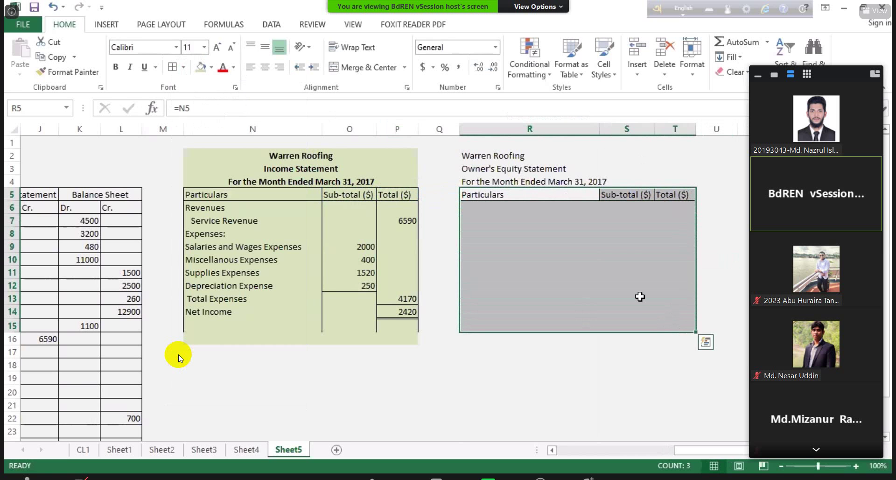
{"action": "right_click", "coordinate": [658, 251]}
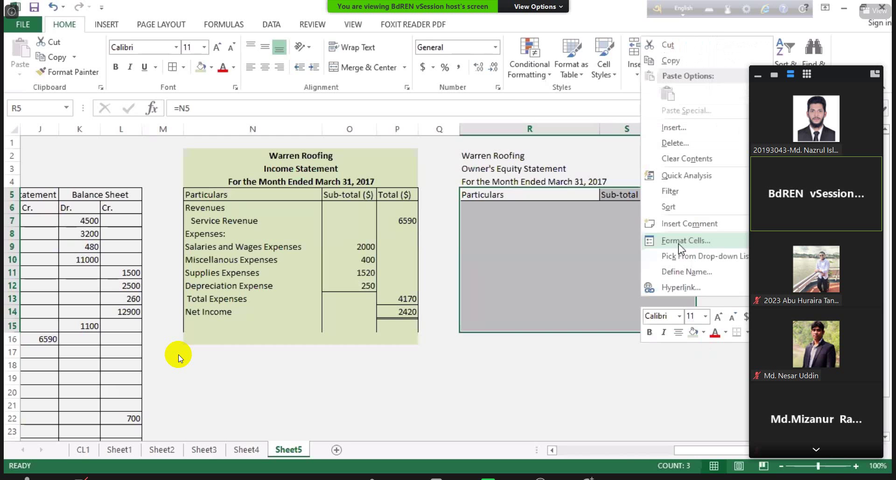
{"action": "left_click", "coordinate": [667, 239]}
{"action": "left_click", "coordinate": [648, 228]}
{"action": "left_click", "coordinate": [691, 245]}
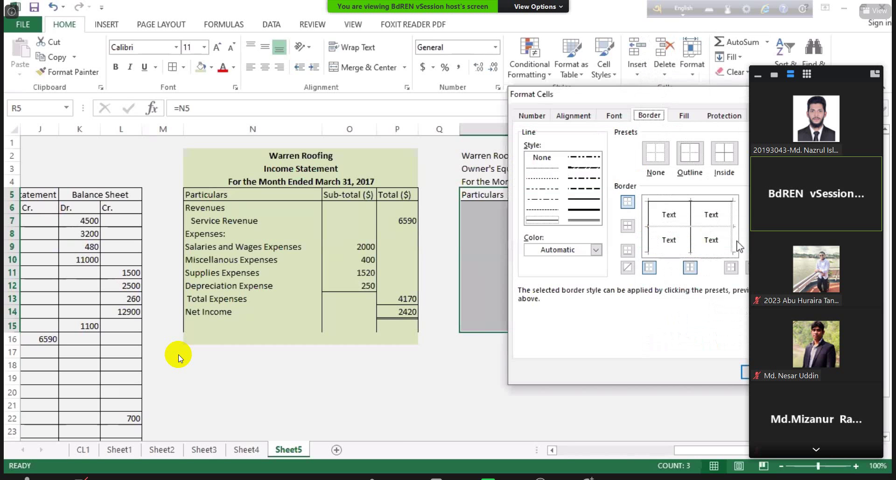
{"action": "left_click", "coordinate": [734, 242]}
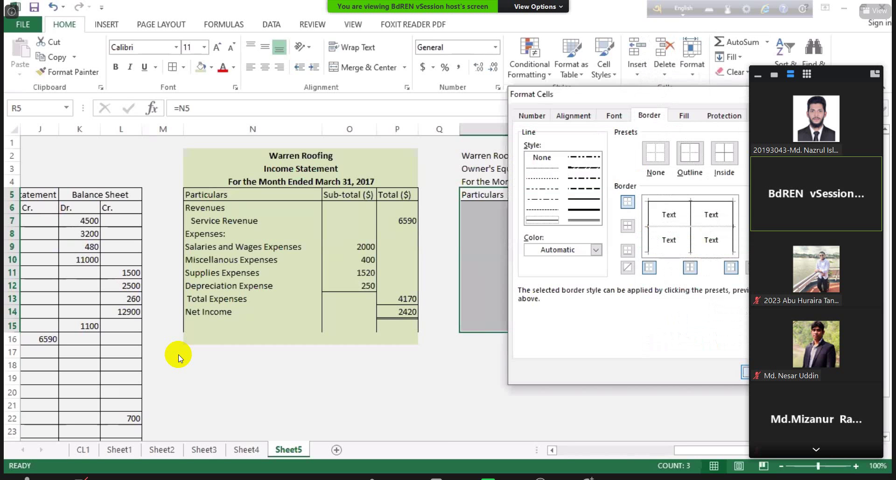
{"action": "left_click", "coordinate": [744, 372]}
{"action": "left_click", "coordinate": [675, 391]}
Merge and center each of the three owner's equity statement title rows across columns R to T and make them bold.
{"action": "left_click_drag", "start_coordinate": [496, 161], "coordinate": [682, 157]}
{"action": "left_click", "coordinate": [345, 70]}
{"action": "left_click_drag", "start_coordinate": [533, 168], "coordinate": [690, 173]}
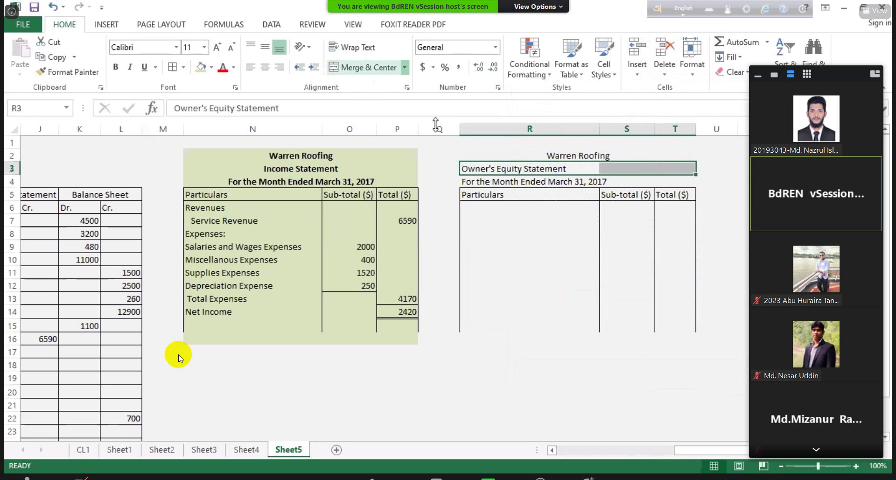
{"action": "left_click", "coordinate": [345, 66]}
{"action": "left_click_drag", "start_coordinate": [490, 179], "coordinate": [679, 182]}
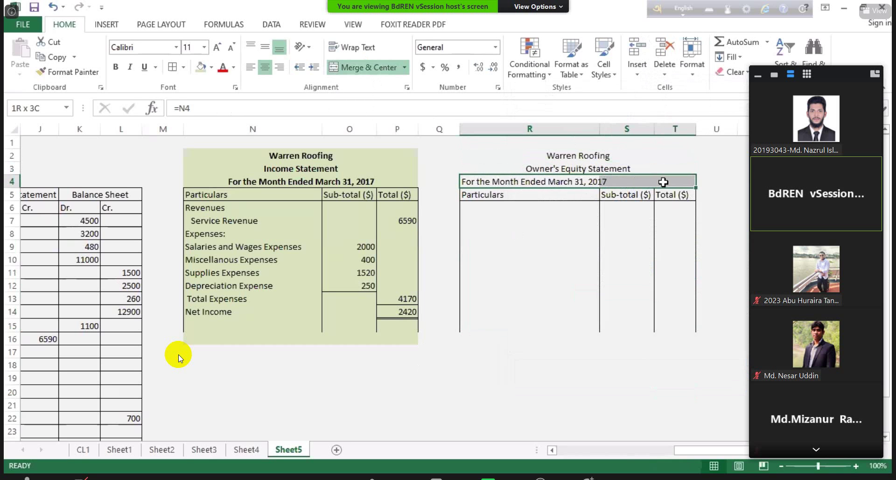
{"action": "left_click", "coordinate": [345, 67]}
{"action": "left_click_drag", "start_coordinate": [580, 155], "coordinate": [587, 181]}
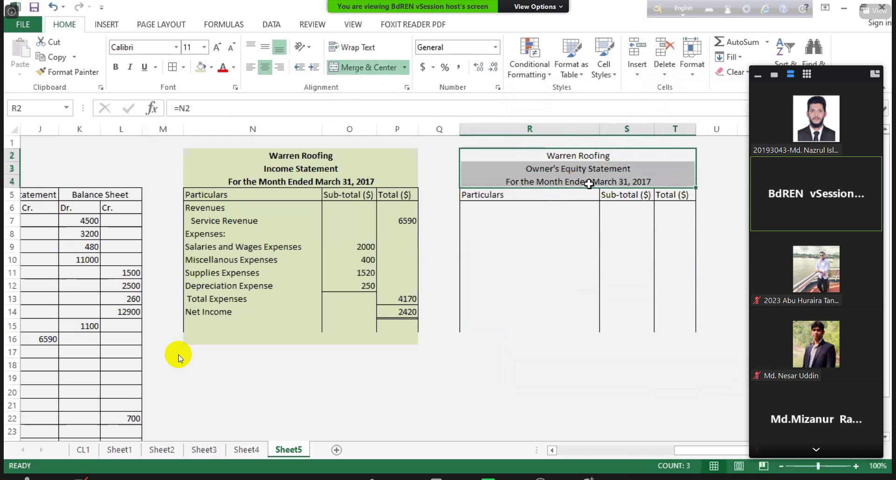
{"action": "key", "text": "ctrl+b"}
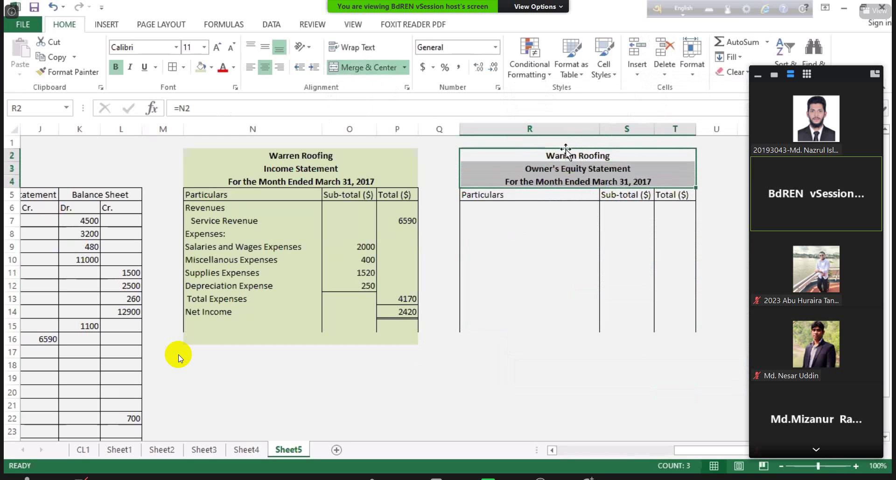
Fill the whole owner's equity statement, R2:T16, with light red.
{"action": "left_click", "coordinate": [540, 143]}
{"action": "left_click_drag", "start_coordinate": [524, 154], "coordinate": [596, 344]}
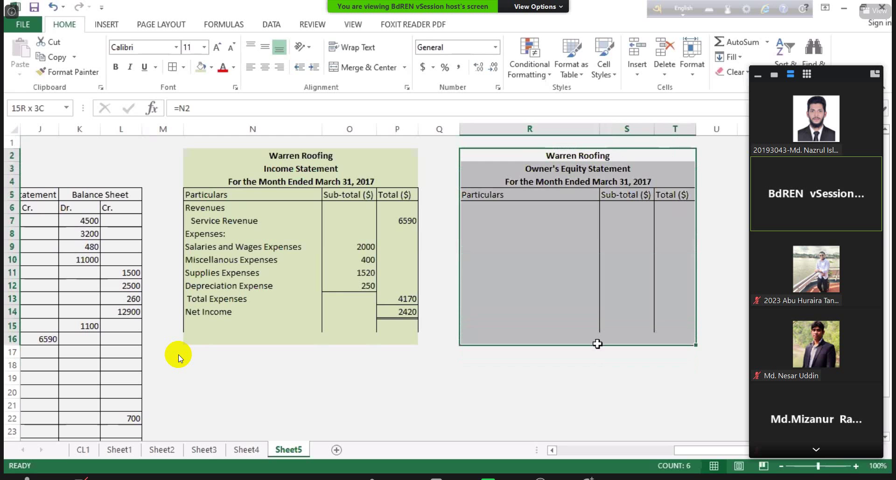
{"action": "left_click", "coordinate": [211, 67]}
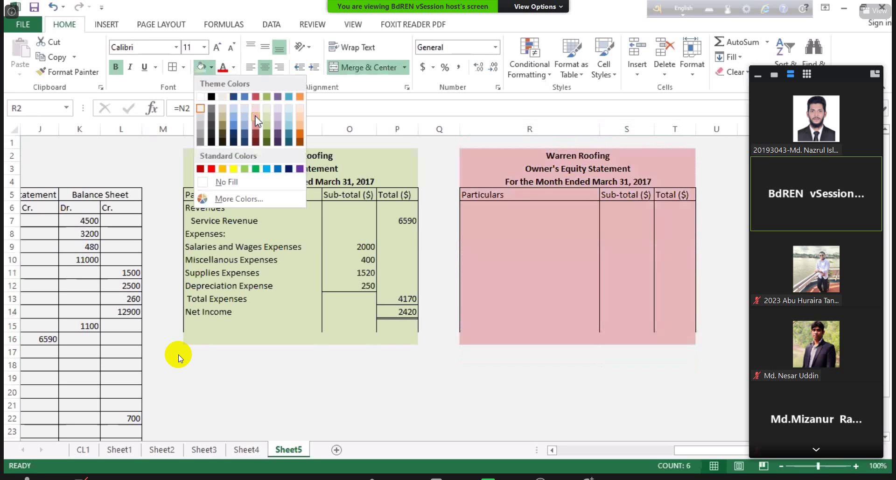
{"action": "left_click", "coordinate": [256, 120]}
{"action": "left_click", "coordinate": [504, 208]}
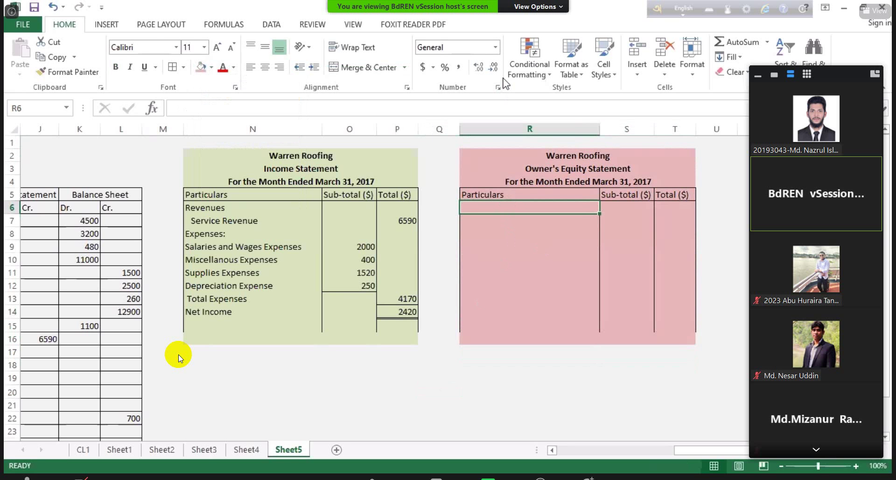
Switch to the textbook PDF, mark March 31, 2017 with an arrow and a rectangle, and box the Owner's Capital credit amount.
{"action": "key", "text": "alt+Tab"}
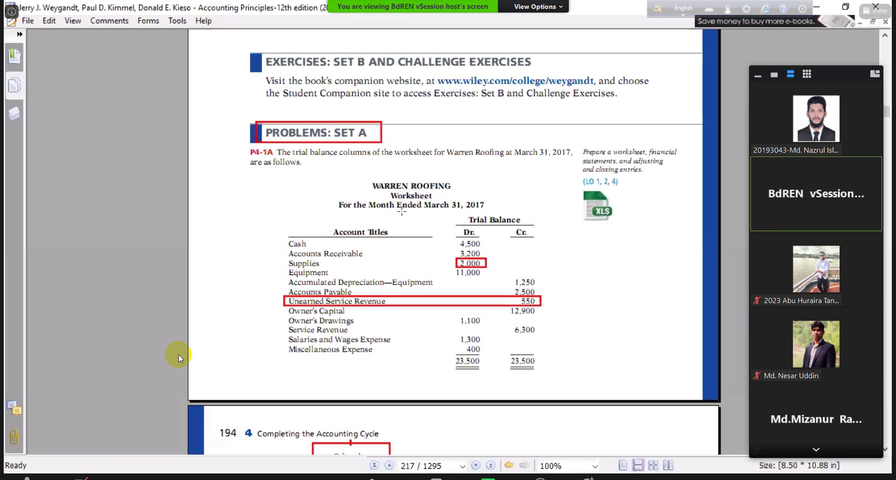
{"action": "left_click_drag", "start_coordinate": [423, 198], "coordinate": [479, 195]}
{"action": "left_click", "coordinate": [124, 23]}
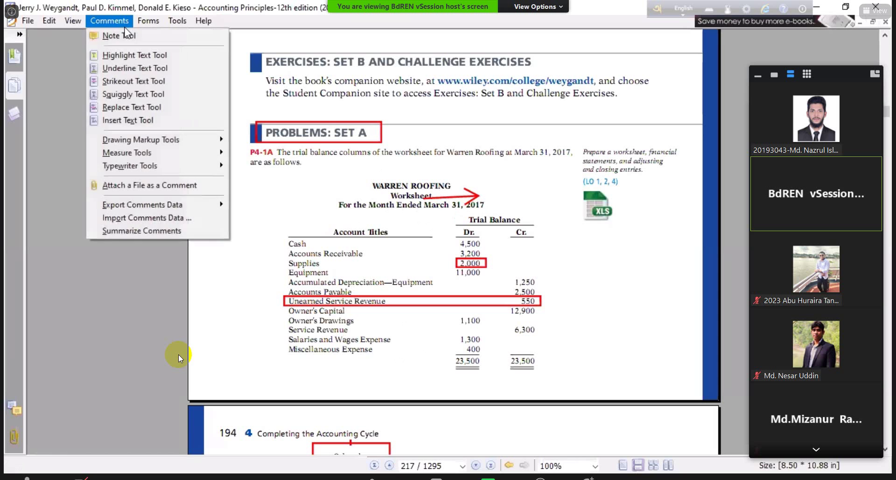
{"action": "mouse_move", "coordinate": [106, 22]}
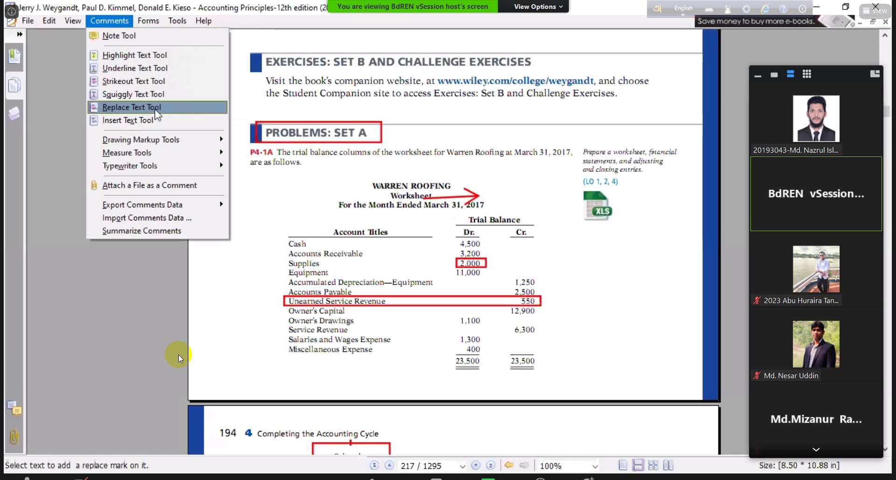
{"action": "mouse_move", "coordinate": [205, 140]}
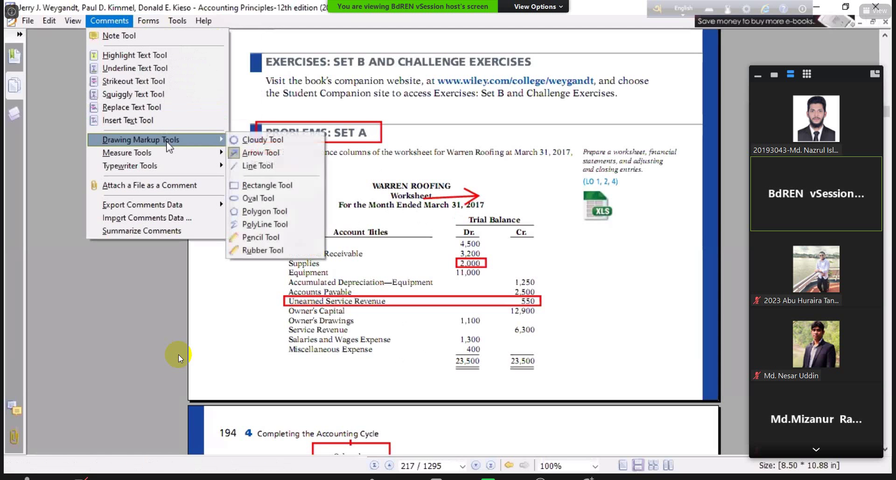
{"action": "left_click", "coordinate": [256, 186]}
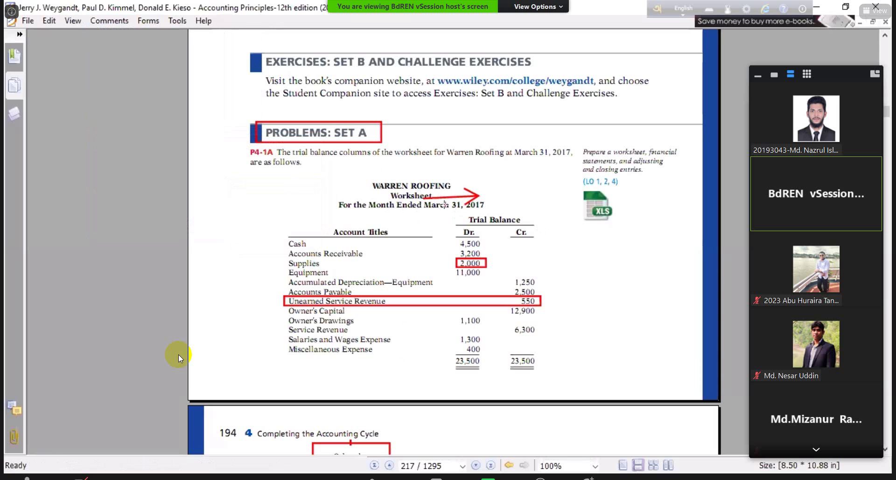
{"action": "left_click_drag", "start_coordinate": [417, 193], "coordinate": [496, 213]}
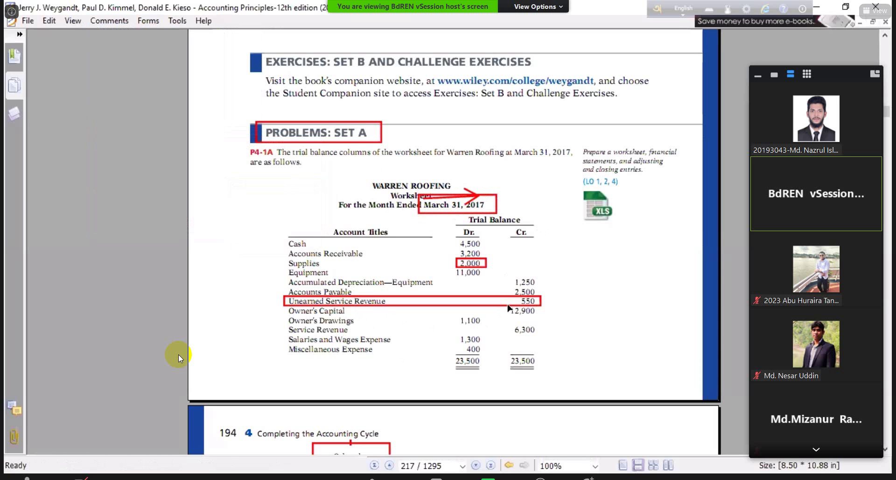
{"action": "left_click_drag", "start_coordinate": [510, 307], "coordinate": [544, 321]}
Highlight the additional $10,000 investment sentence in instruction (b), the date March 31, 2017 and the Owner's Capital amount.
{"action": "scroll", "coordinate": [406, 332], "scroll_direction": "down", "scroll_amount": 3}
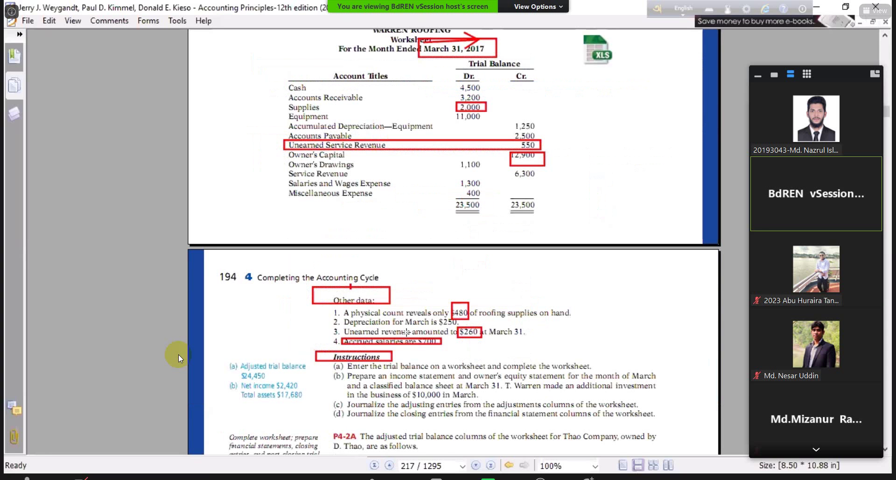
{"action": "scroll", "coordinate": [406, 332], "scroll_direction": "down", "scroll_amount": 3}
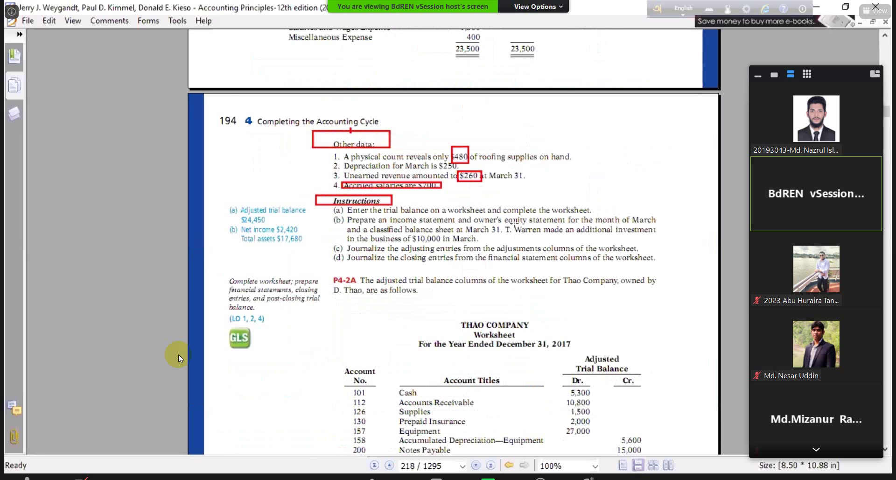
{"action": "left_click", "coordinate": [115, 20]}
{"action": "left_click", "coordinate": [134, 55]}
{"action": "left_click_drag", "start_coordinate": [515, 229], "coordinate": [657, 230]}
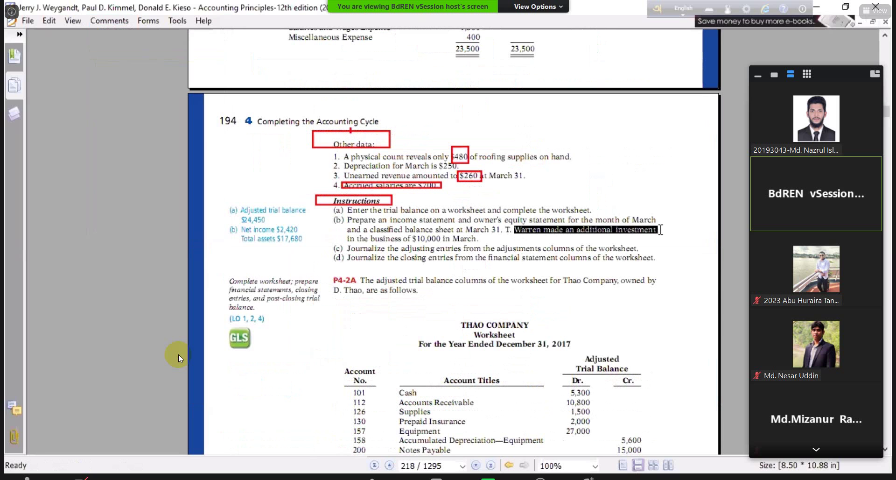
{"action": "left_click_drag", "start_coordinate": [346, 238], "coordinate": [504, 238]}
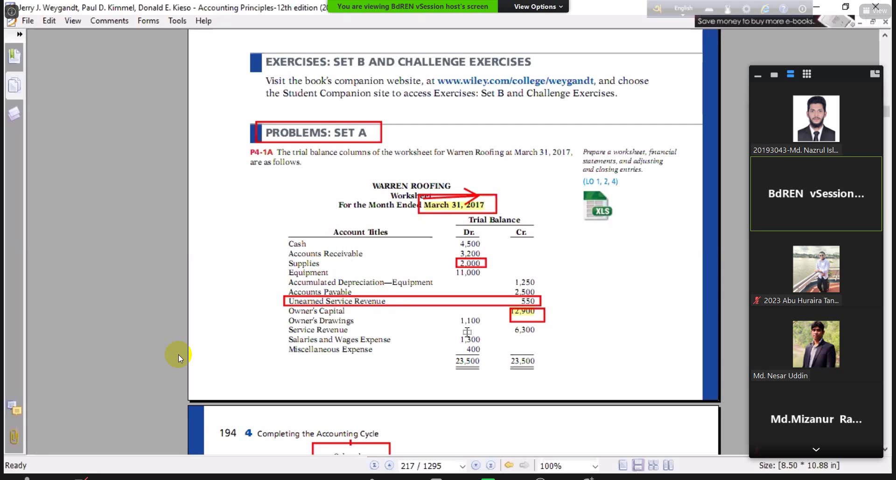
{"action": "double_click", "coordinate": [519, 311]}
Switch to the Excel workbook and enter "Capital, March 1, 2017" in R6 with 2900 in the sub-total column.
{"action": "key", "text": "alt+Tab"}
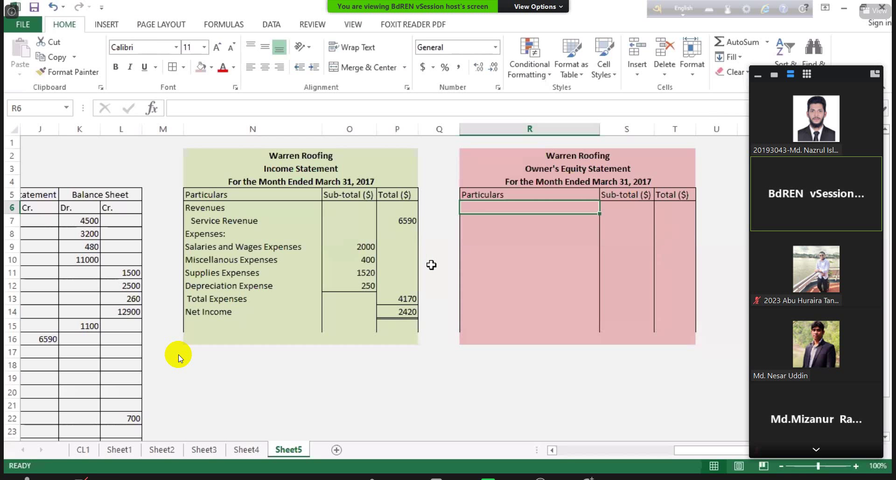
{"action": "type", "text": "Capital"}
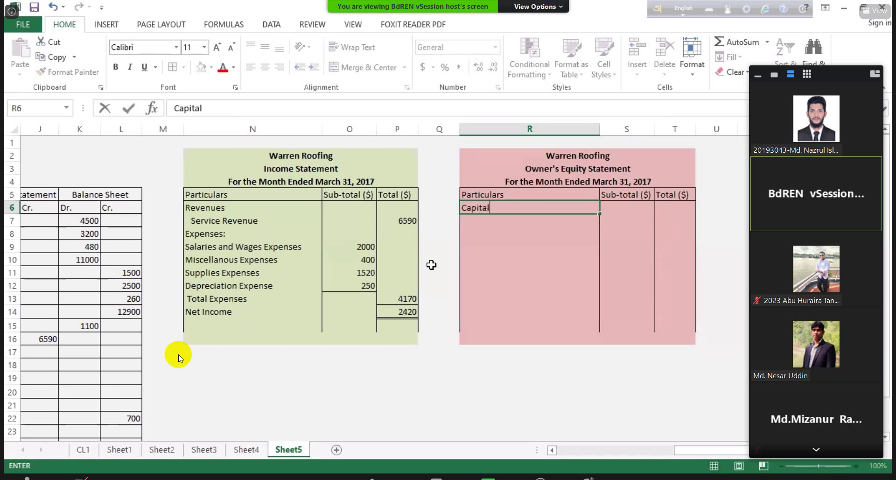
{"action": "type", "text": ", March 1,"}
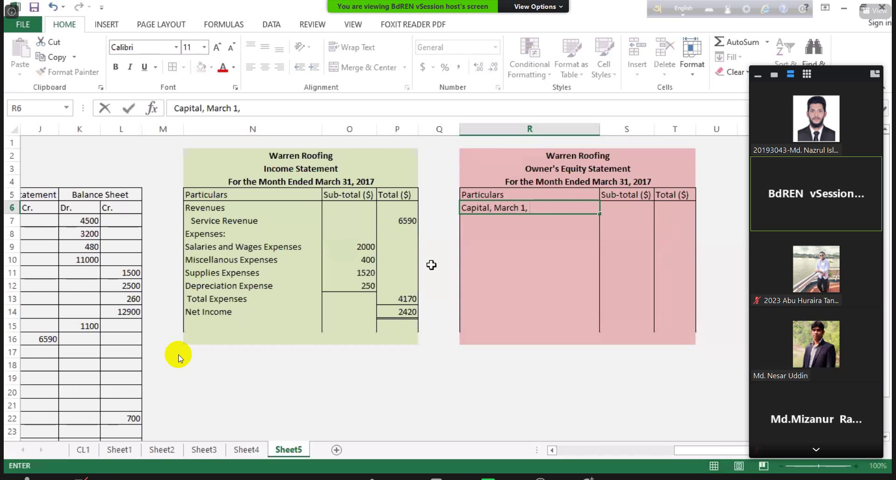
{"action": "type", "text": " 2017"}
{"action": "key", "text": "Tab"}
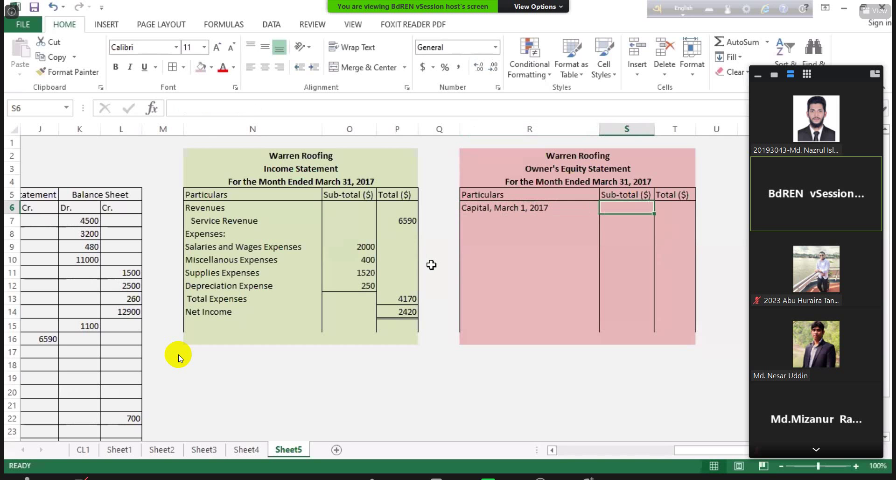
{"action": "type", "text": "2900"}
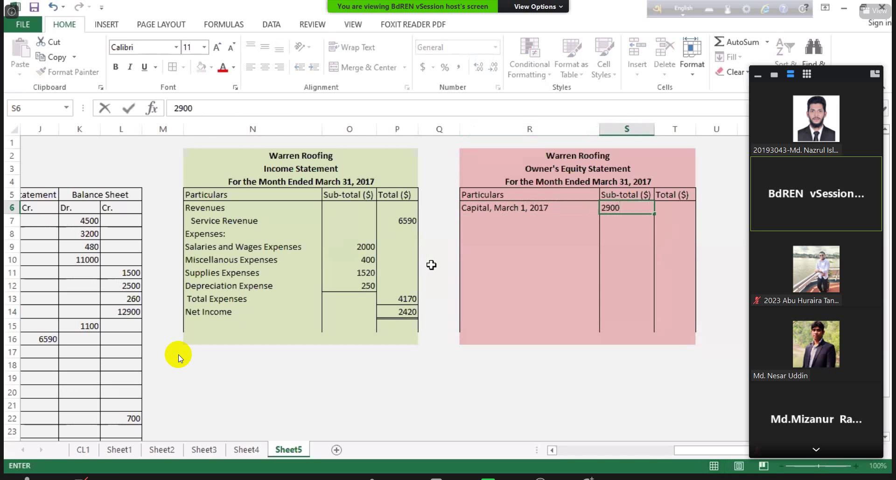
{"action": "key", "text": "Return"}
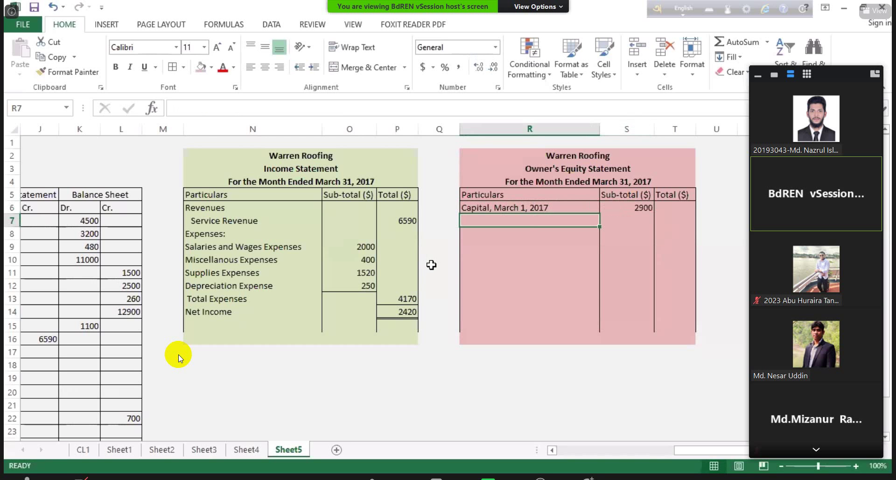
{"action": "type", "text": "Add:"}
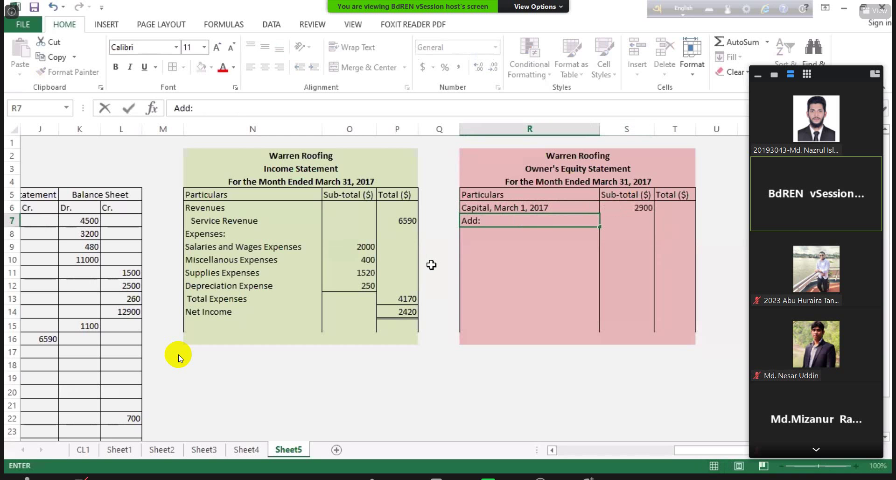
{"action": "key", "text": "BackSpace"}
{"action": "key", "text": "BackSpace"}
{"action": "key", "text": "BackSpace"}
{"action": "key", "text": "BackSpace"}
Move the opening capital amount of 2900 from the sub-total cell S6 to the total cell T6.
{"action": "key", "text": "Up"}
{"action": "key", "text": "Right"}
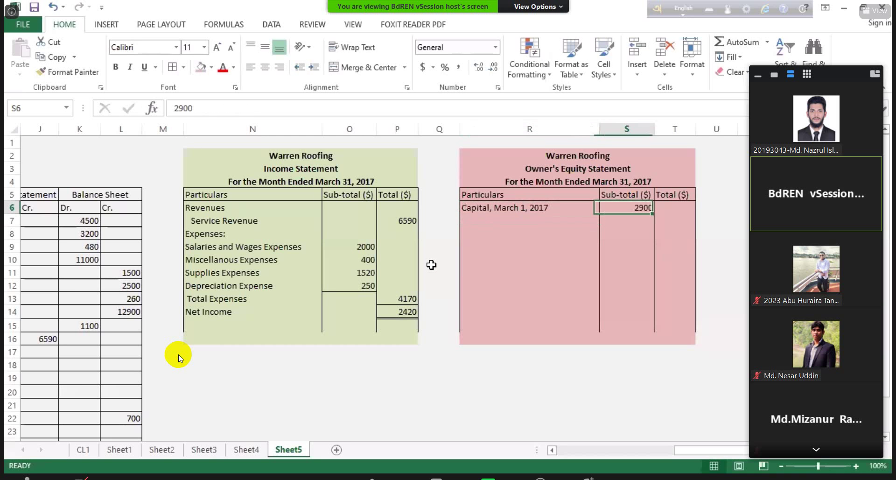
{"action": "key", "text": "Right"}
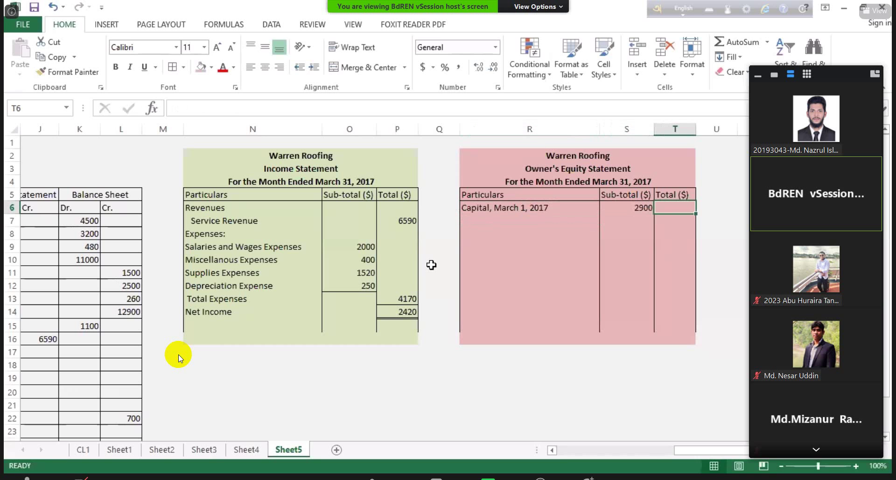
{"action": "type", "text": "2900"}
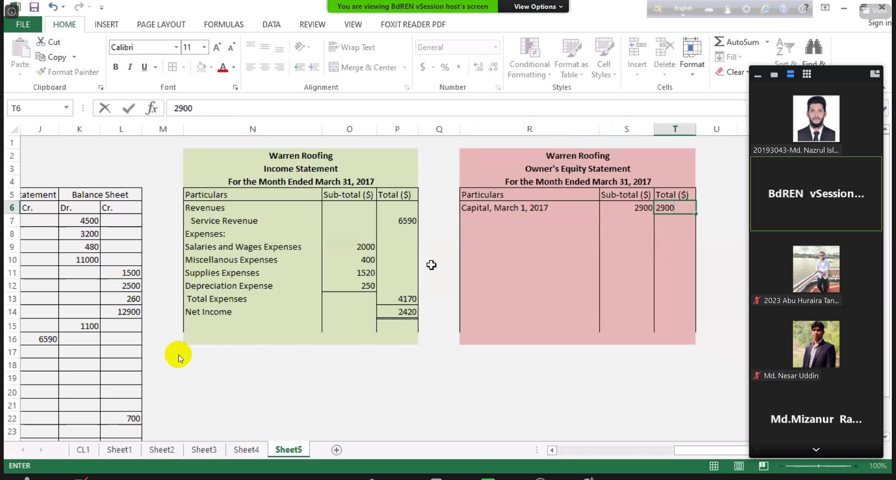
{"action": "key", "text": "Left"}
{"action": "key", "text": "Delete"}
{"action": "key", "text": "Left"}
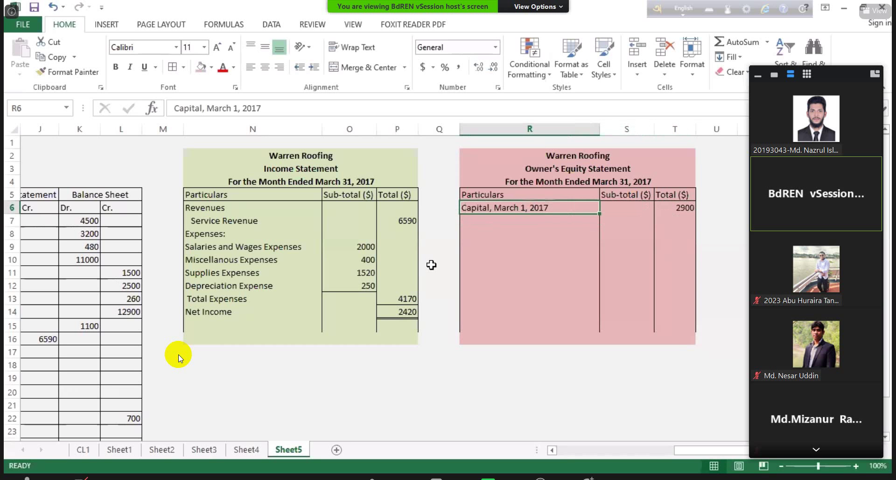
Enter "Add:" in R7 and "Additional Investment" in R8 with a sub-total of 10000.
{"action": "key", "text": "Down"}
{"action": "type", "text": "A"}
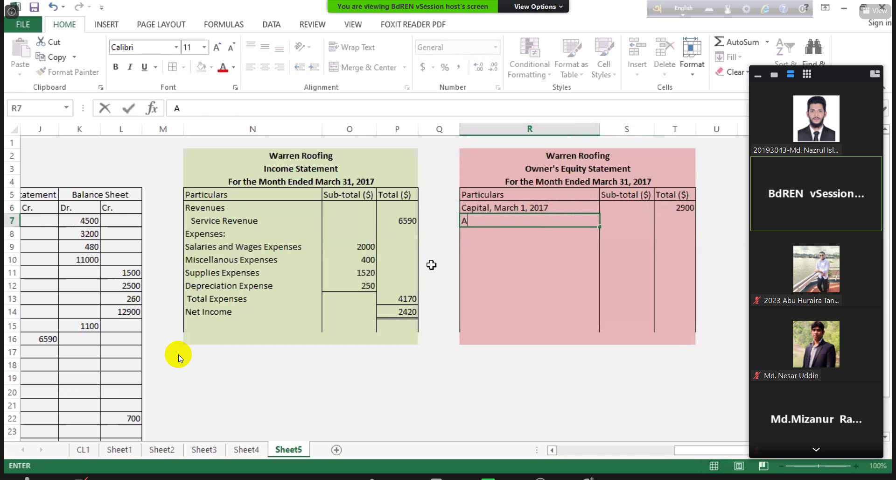
{"action": "type", "text": "dd:"}
{"action": "key", "text": "Return"}
{"action": "type", "text": "Adit"}
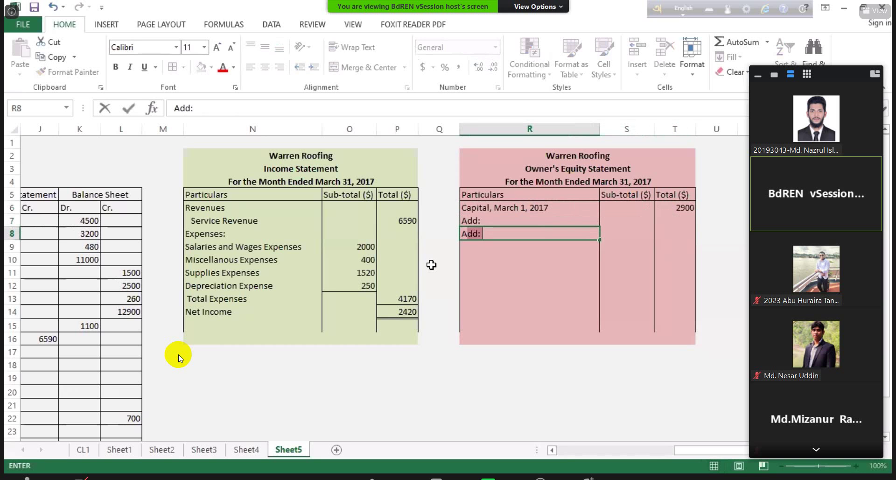
{"action": "key", "text": "BackSpace"}
{"action": "key", "text": "BackSpace"}
{"action": "type", "text": "ditional Investm"}
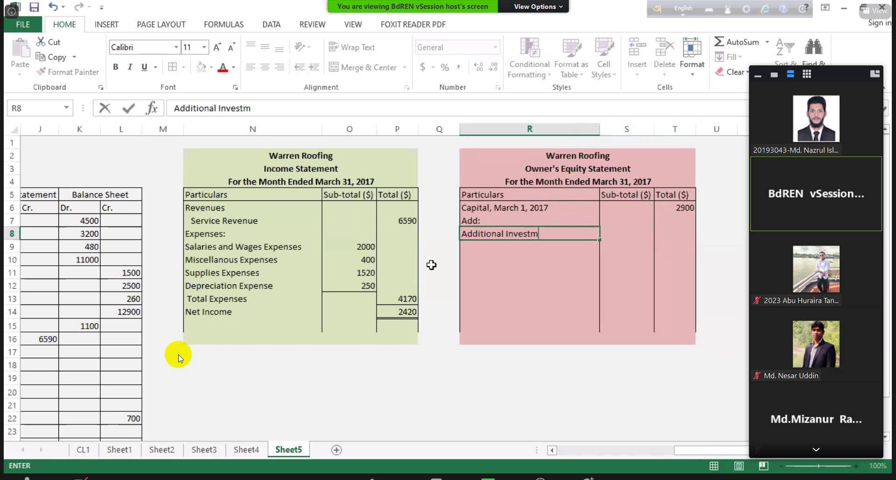
{"action": "type", "text": "ent"}
{"action": "key", "text": "Tab"}
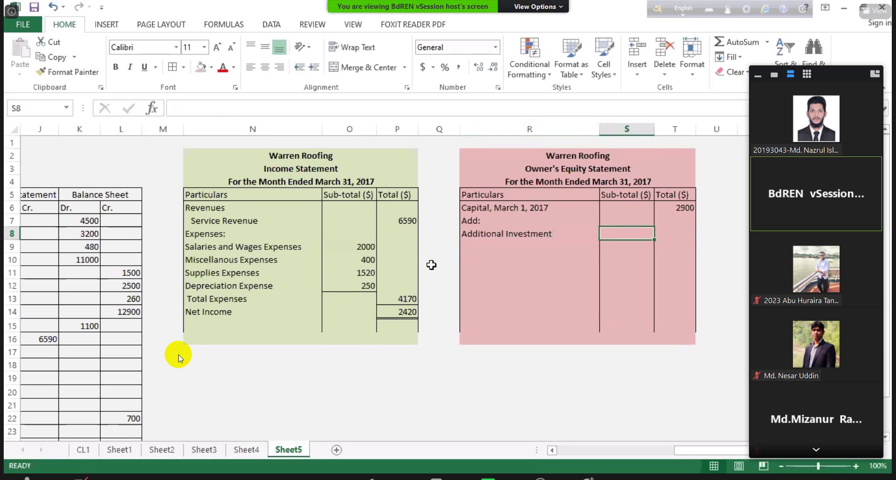
{"action": "type", "text": "10000"}
{"action": "key", "text": "Return"}
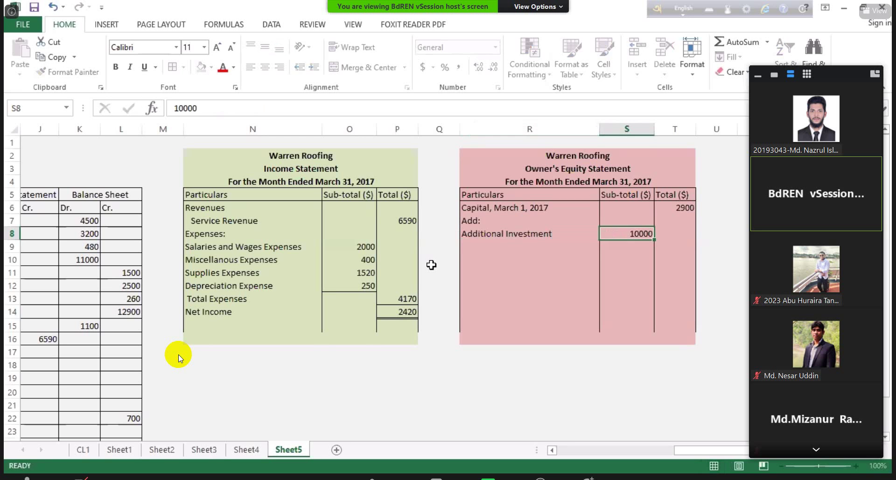
Enter "Net Income" in R9 and link its sub-total in S9 to the income statement's net income with =P14.
{"action": "type", "text": "Net"}
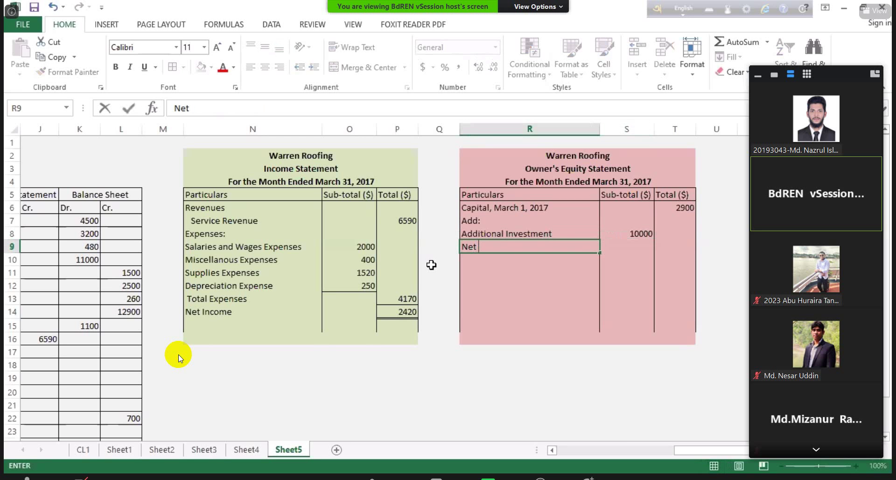
{"action": "type", "text": " Income"}
{"action": "key", "text": "Tab"}
{"action": "key", "text": "Tab"}
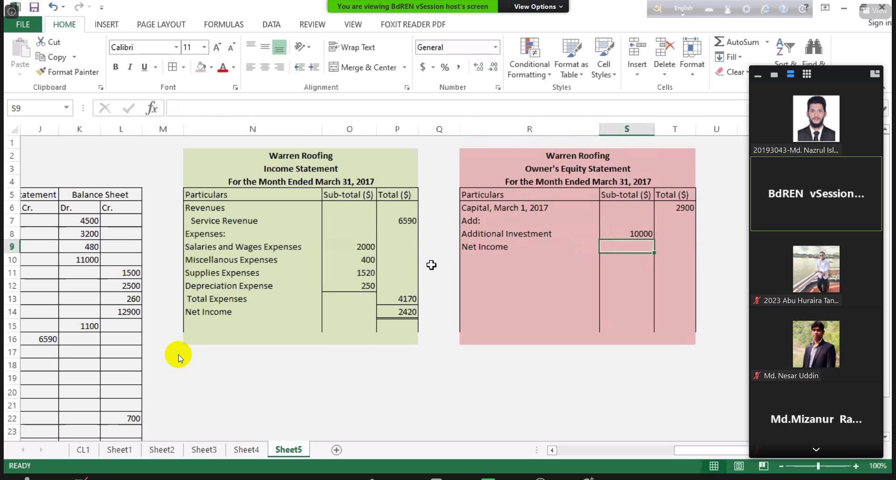
{"action": "key", "text": "Down"}
{"action": "key", "text": "Up"}
{"action": "key", "text": "Left"}
{"action": "type", "text": "="}
{"action": "key", "text": "Left"}
{"action": "key", "text": "Left"}
{"action": "key", "text": "Down"}
{"action": "key", "text": "Down"}
{"action": "key", "text": "Down"}
{"action": "key", "text": "Down"}
{"action": "key", "text": "Down"}
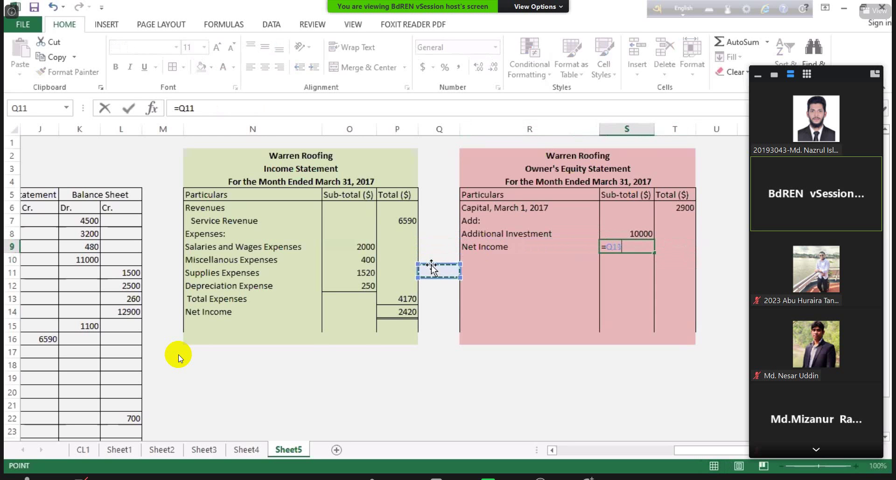
{"action": "key", "text": "Left"}
{"action": "key", "text": "Return"}
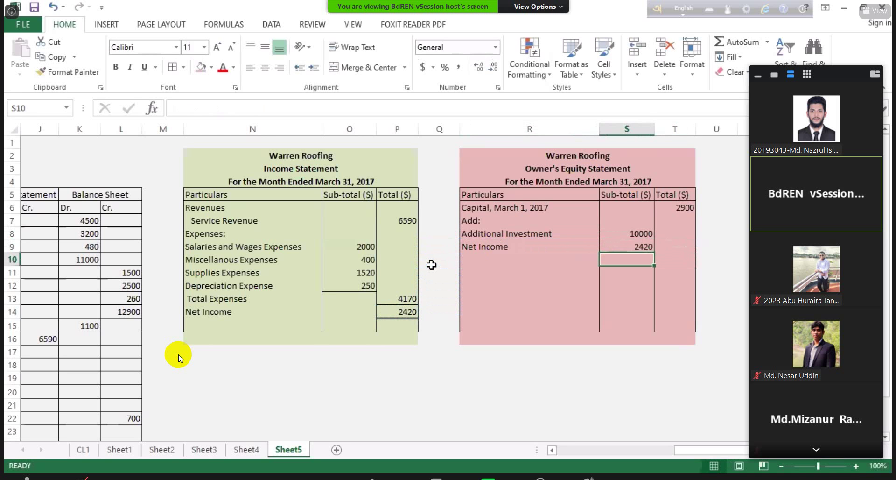
Add a bottom border under the net income amount in S9 and total S8:S9 in T10 with SUM.
{"action": "key", "text": "Up"}
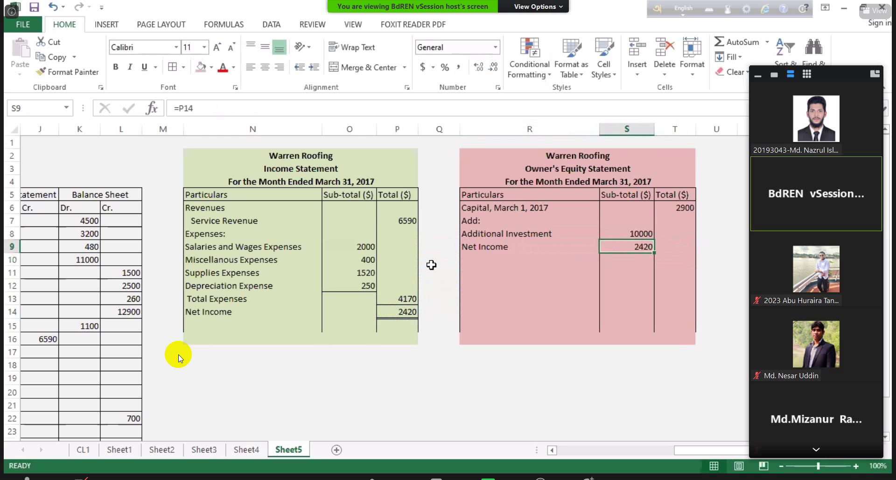
{"action": "left_click", "coordinate": [184, 67]}
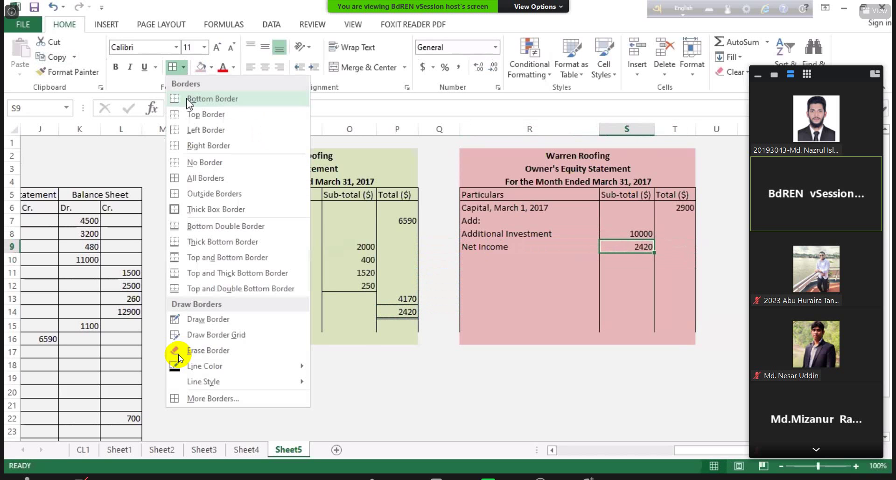
{"action": "left_click", "coordinate": [675, 260]}
{"action": "left_click", "coordinate": [674, 260]}
{"action": "type", "text": "="}
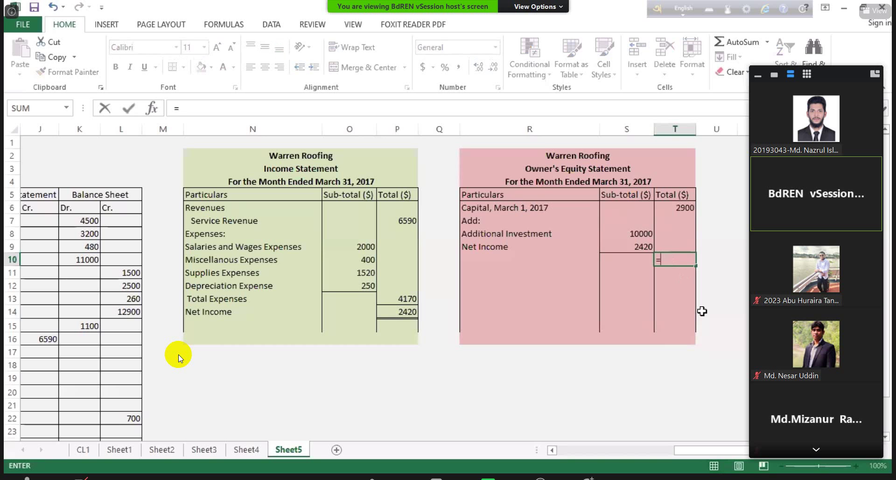
{"action": "type", "text": "sum"}
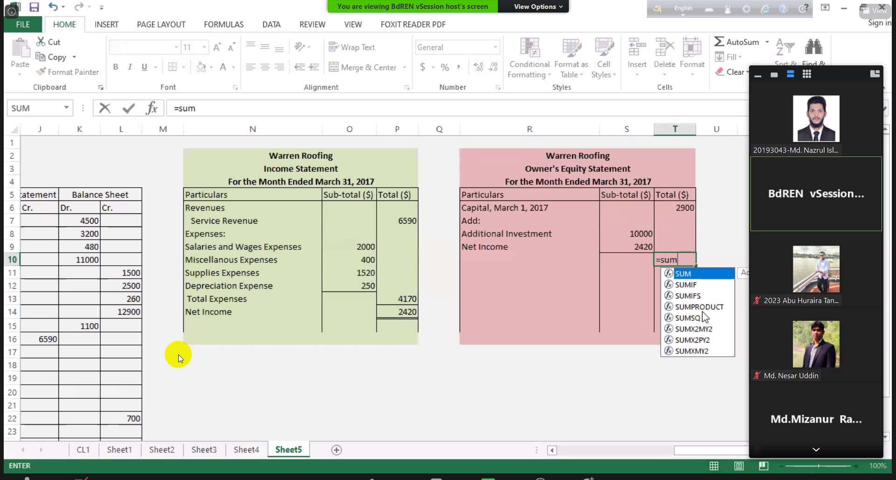
{"action": "type", "text": "("}
{"action": "key", "text": "Left"}
{"action": "key", "text": "Up"}
{"action": "key", "text": "shift+Up"}
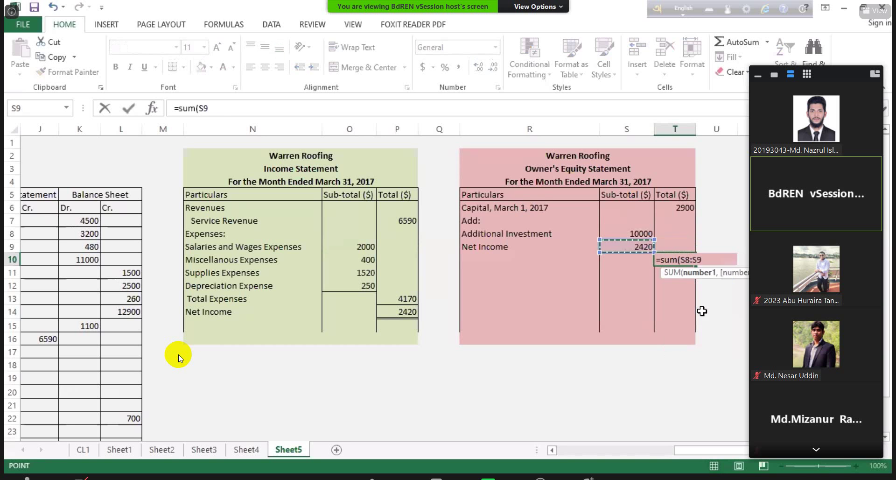
{"action": "type", "text": ")"}
{"action": "key", "text": "Return"}
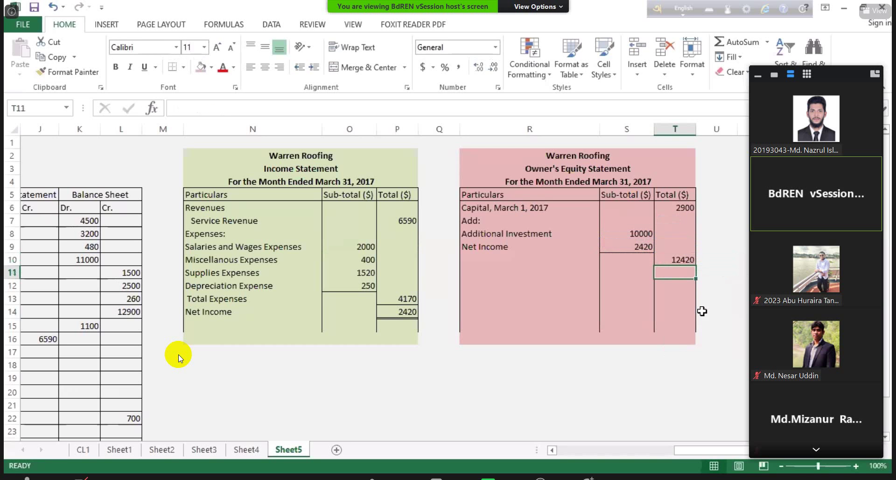
Add the opening capital in T6 and the additions total in T10 with a formula in T11.
{"action": "key", "text": "Up"}
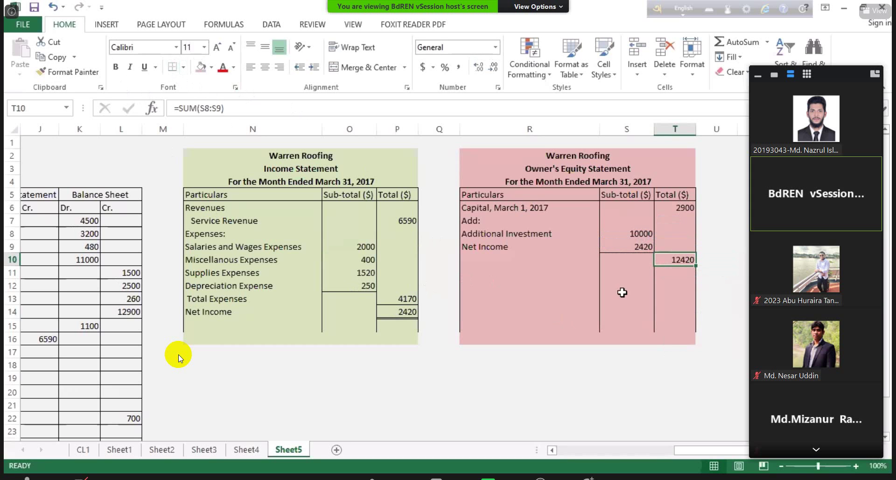
{"action": "left_click", "coordinate": [676, 275]}
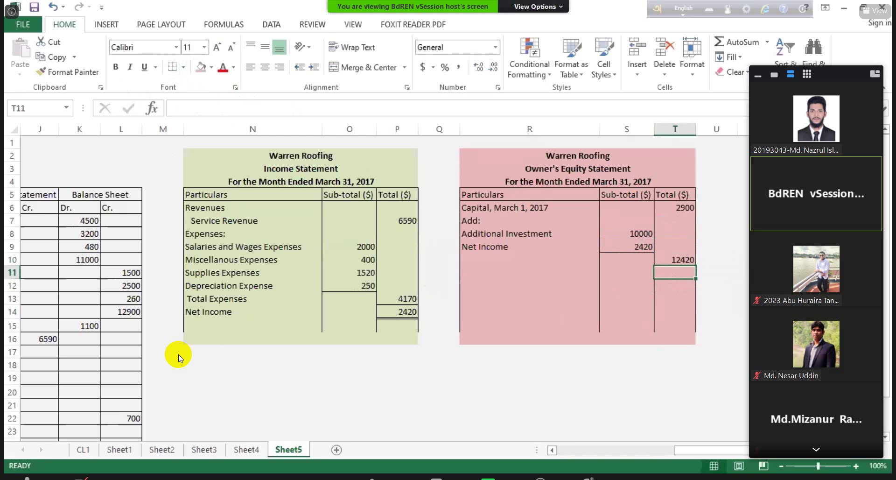
{"action": "type", "text": "="}
{"action": "key", "text": "Up"}
{"action": "key", "text": "Up"}
{"action": "key", "text": "Up"}
{"action": "key", "text": "Up"}
{"action": "key", "text": "Up"}
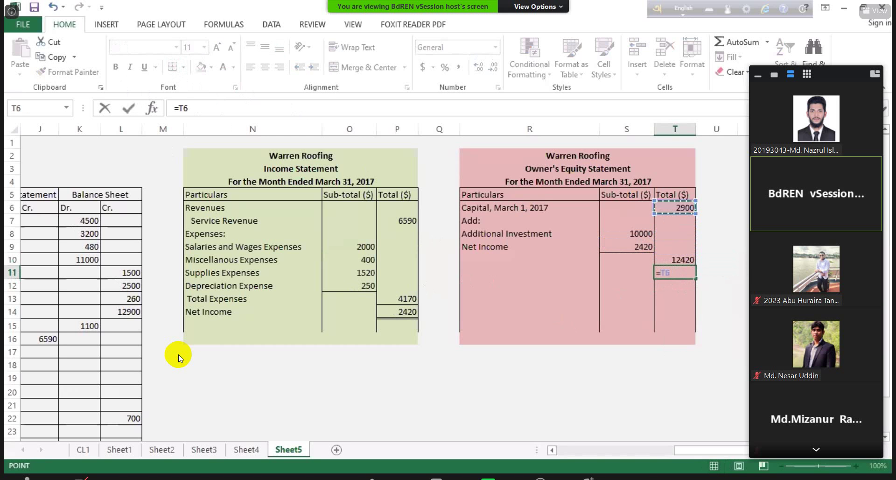
{"action": "type", "text": "+"}
{"action": "key", "text": "Up"}
{"action": "key", "text": "Return"}
Enter the label "Less: Drawings" in R12 of the owner's equity statement.
{"action": "key", "text": "Left"}
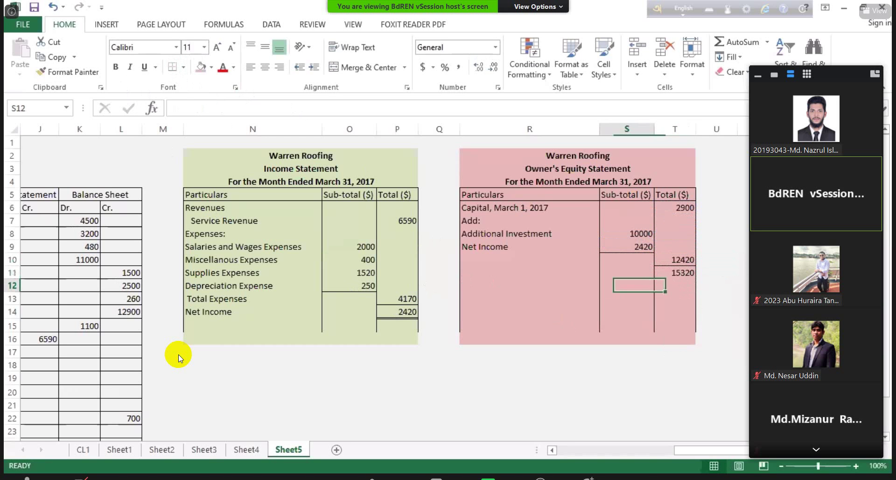
{"action": "key", "text": "Left"}
{"action": "key", "text": "Left"}
{"action": "key", "text": "Right"}
{"action": "type", "text": "Les"}
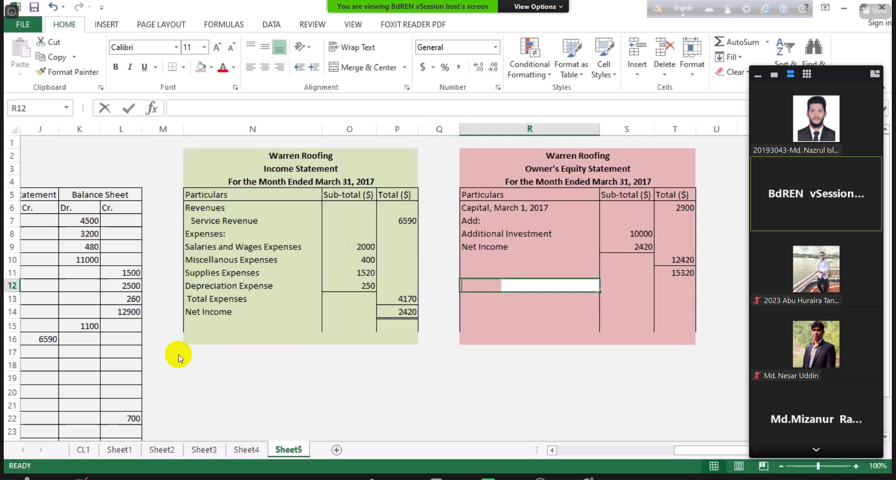
{"action": "type", "text": "s: D"}
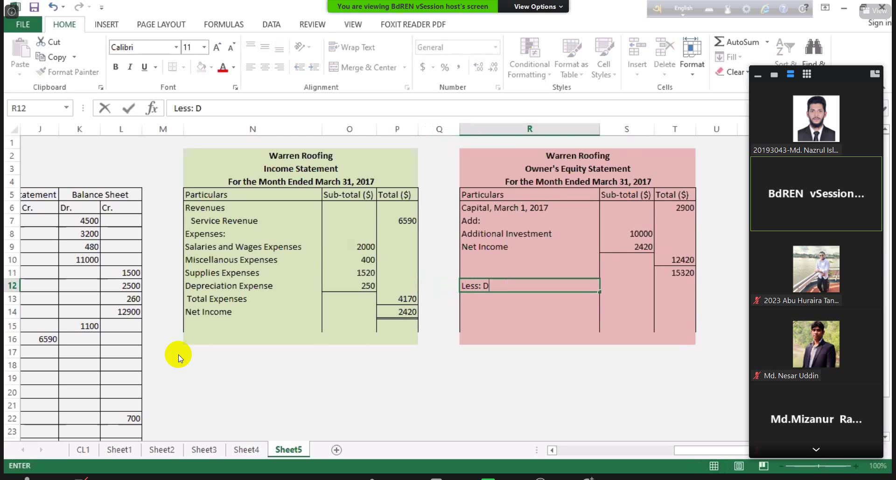
{"action": "type", "text": "rawings"}
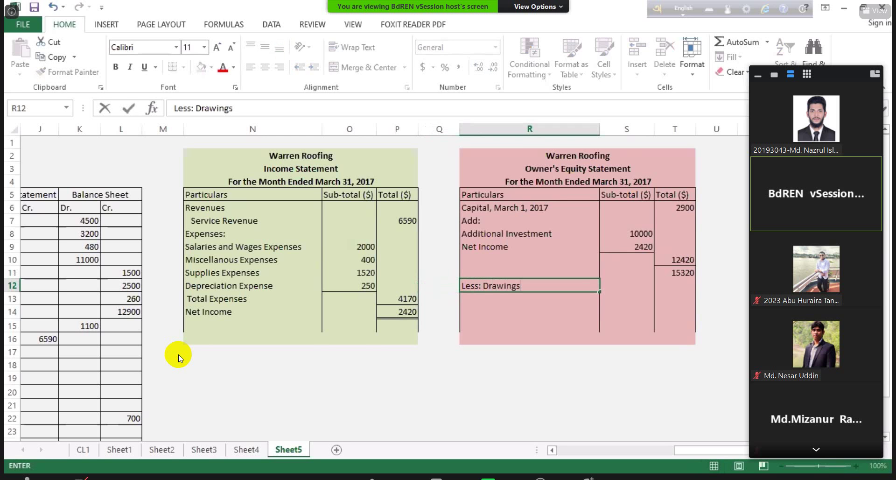
Link the total for drawings in T12 to the worksheet's balance sheet debit with =K15.
{"action": "key", "text": "Tab"}
{"action": "key", "text": "Tab"}
{"action": "type", "text": "="}
{"action": "key", "text": "Left"}
{"action": "key", "text": "Left"}
{"action": "key", "text": "Left"}
{"action": "key", "text": "Left"}
{"action": "key", "text": "Left"}
{"action": "key", "text": "Left"}
{"action": "key", "text": "Left"}
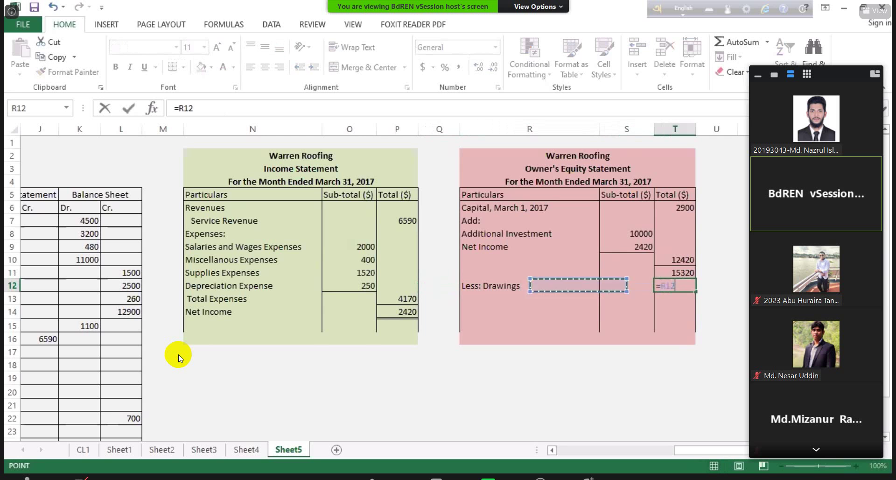
{"action": "key", "text": "Left"}
{"action": "key", "text": "Left"}
{"action": "key", "text": "Left"}
{"action": "key", "text": "Left"}
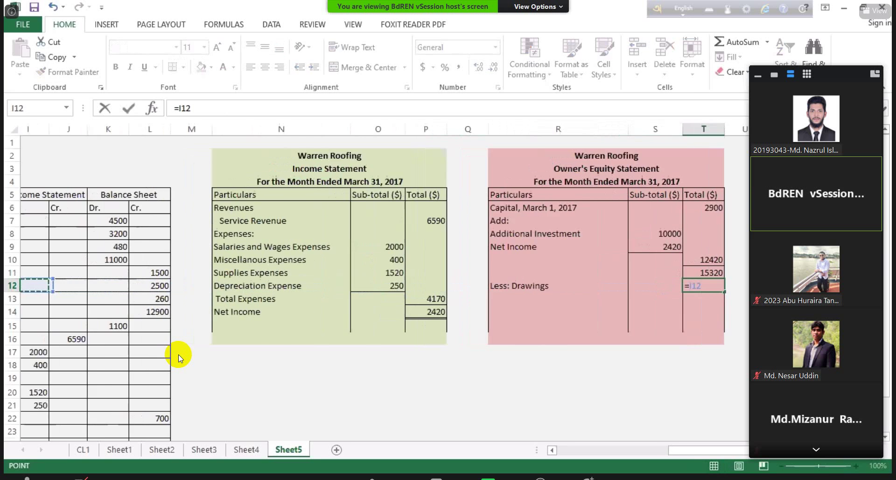
{"action": "key", "text": "Right"}
{"action": "key", "text": "Right"}
{"action": "key", "text": "Down"}
{"action": "key", "text": "Down"}
{"action": "key", "text": "Down"}
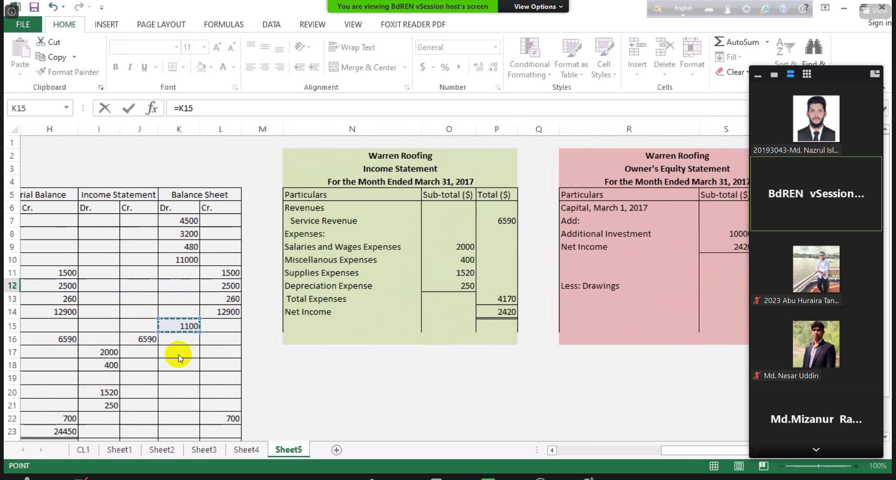
{"action": "key", "text": "Return"}
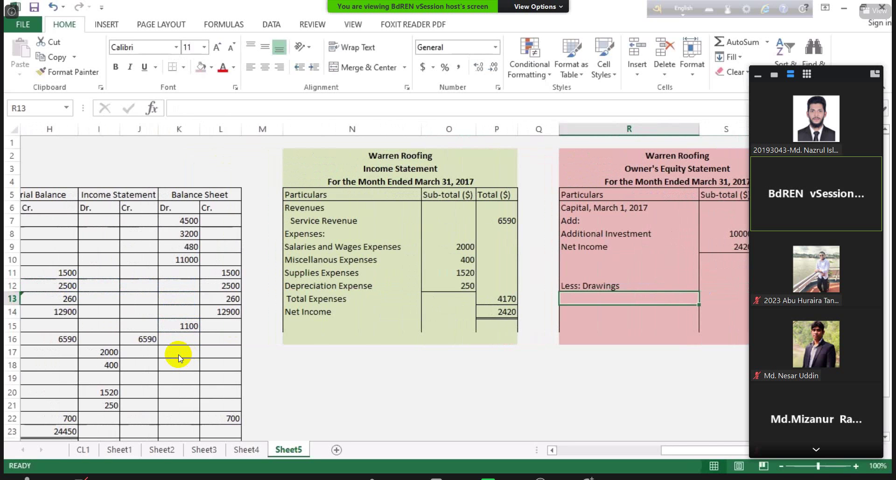
Enter "Capital, March 31, 2017" in R13 and calculate the ending capital in T13 with =T11-T12.
{"action": "type", "text": "Capital"}
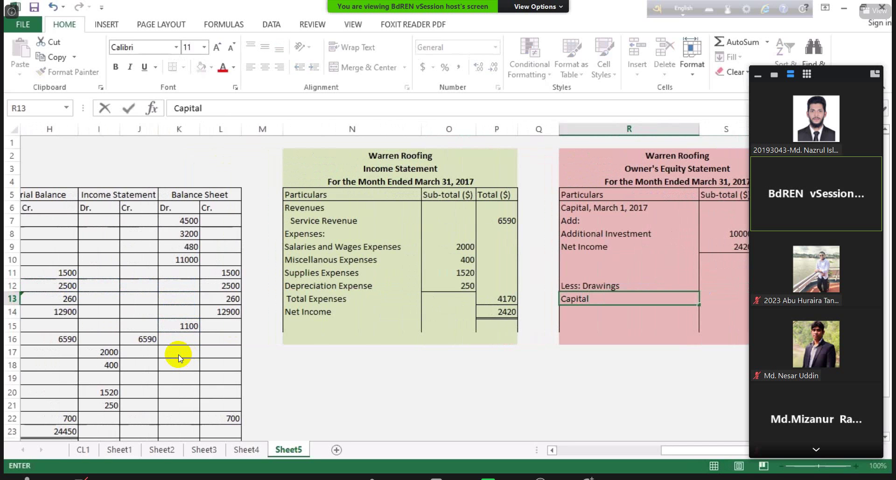
{"action": "type", "text": ", March 31, 2017"}
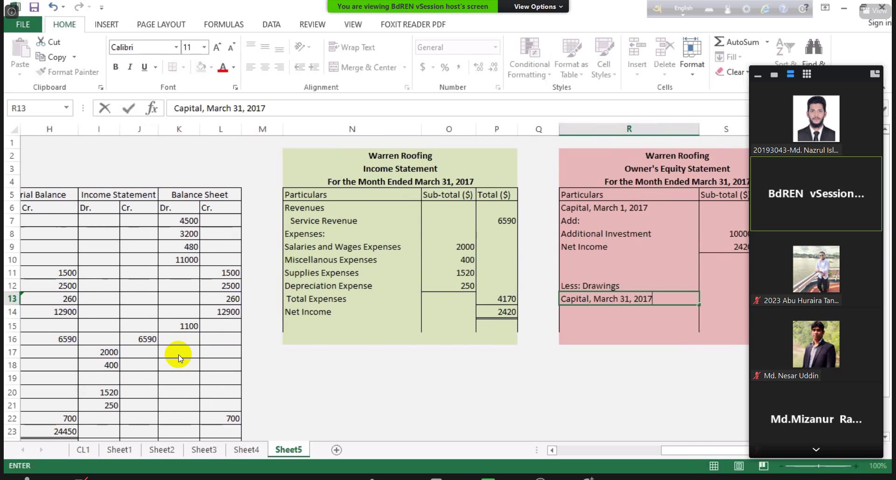
{"action": "key", "text": "Tab"}
{"action": "key", "text": "Tab"}
{"action": "type", "text": "="}
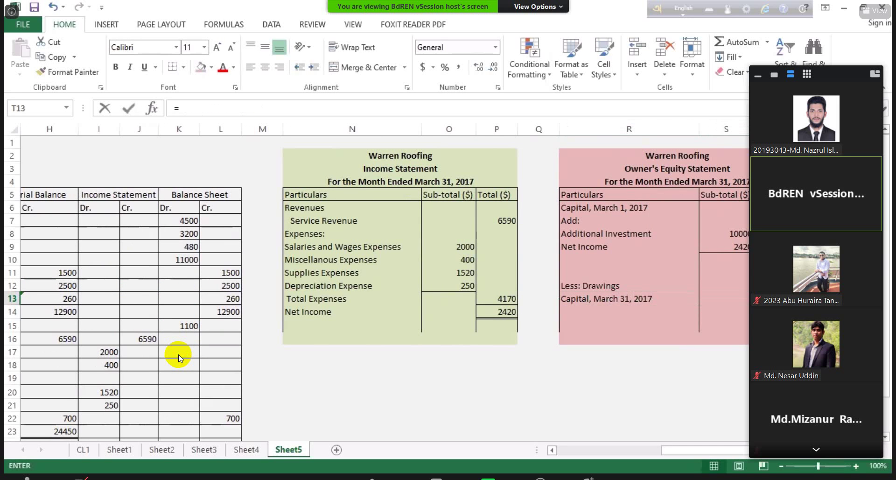
{"action": "key", "text": "Up"}
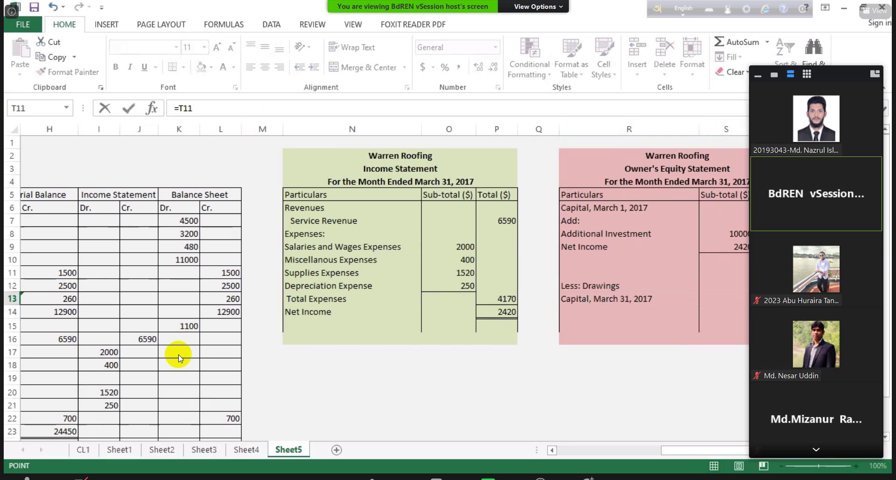
{"action": "type", "text": "+"}
{"action": "key", "text": "Up"}
{"action": "key", "text": "Return"}
Apply a top and double bottom border to the ending capital amount in T13.
{"action": "left_click", "coordinate": [776, 298]}
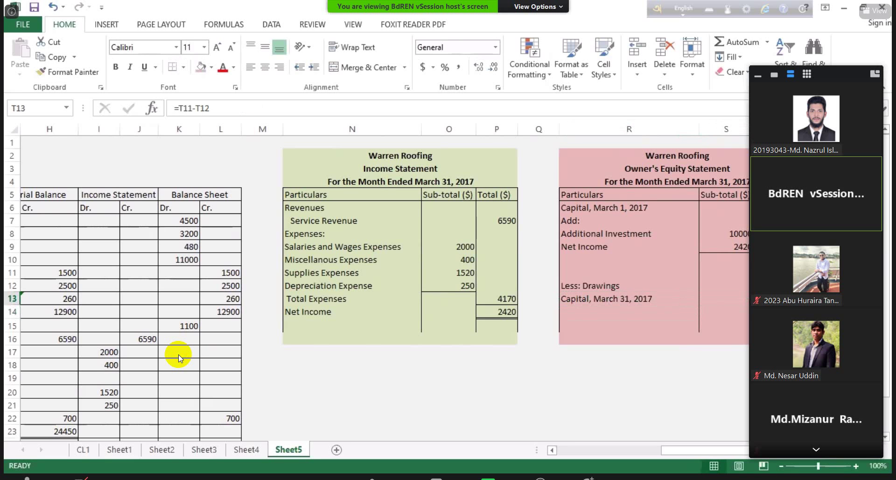
{"action": "left_click", "coordinate": [184, 66]}
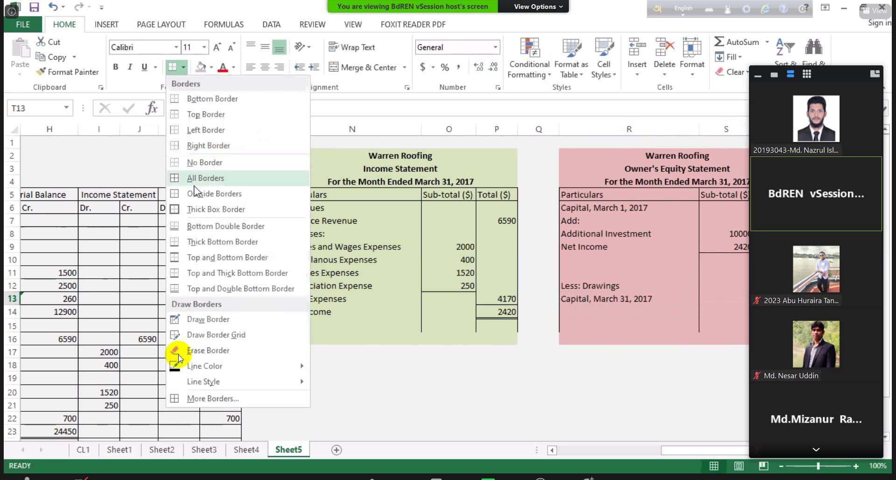
{"action": "left_click", "coordinate": [203, 289]}
{"action": "left_click", "coordinate": [594, 365]}
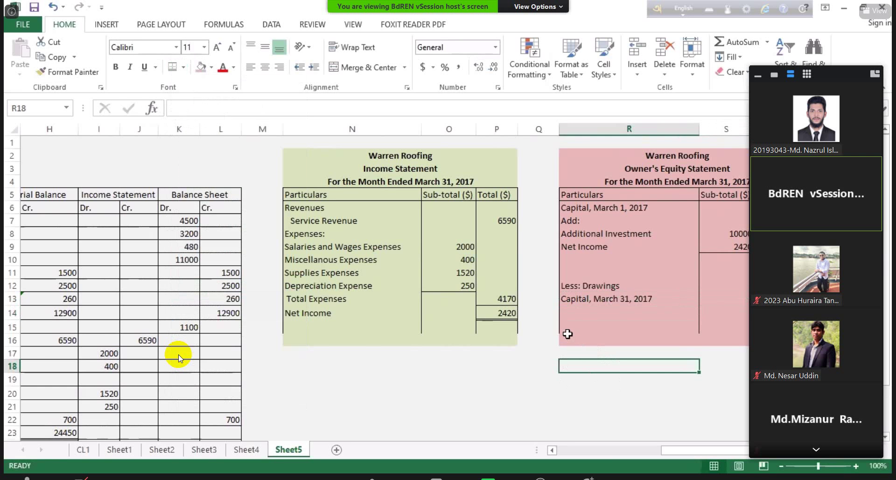
{"action": "left_click", "coordinate": [701, 404]}
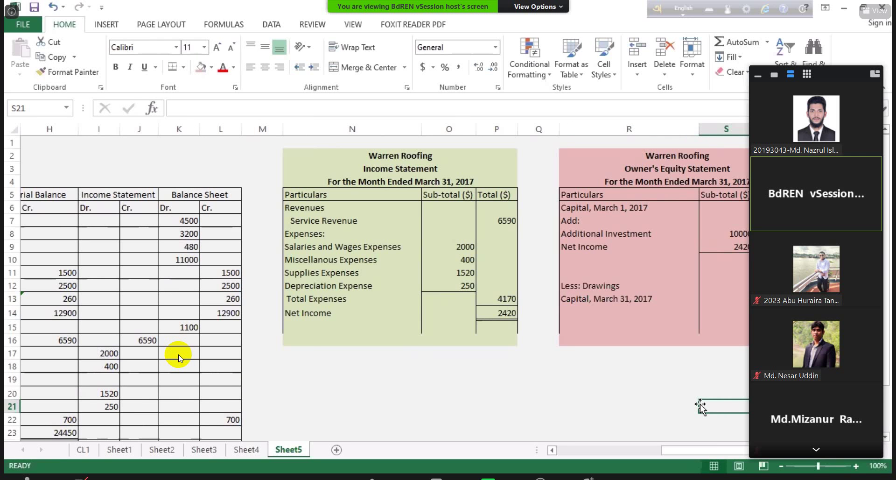
Switch to the Accounting Principles PDF and highlight the income statement, owner's equity statement and classified balance sheet in instruction (b) on page 194.
{"action": "left_click", "coordinate": [782, 78]}
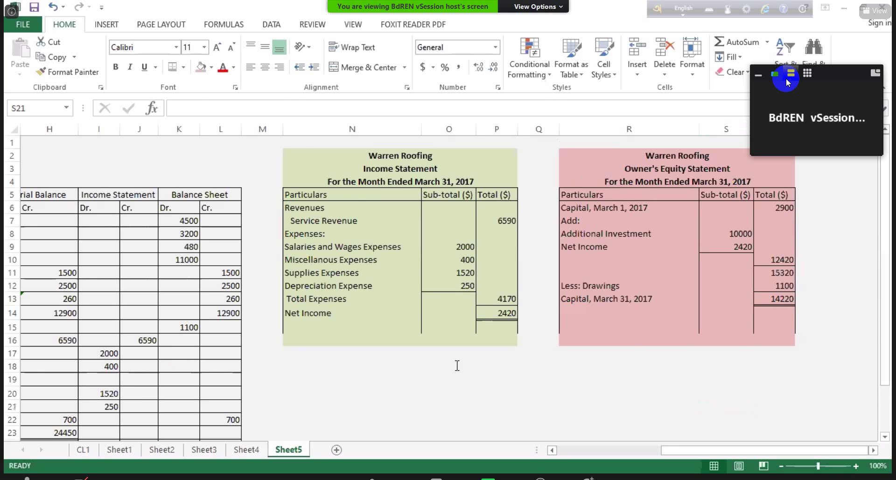
{"action": "key", "text": "alt+Tab"}
{"action": "scroll", "coordinate": [493, 357], "scroll_direction": "down", "scroll_amount": 5}
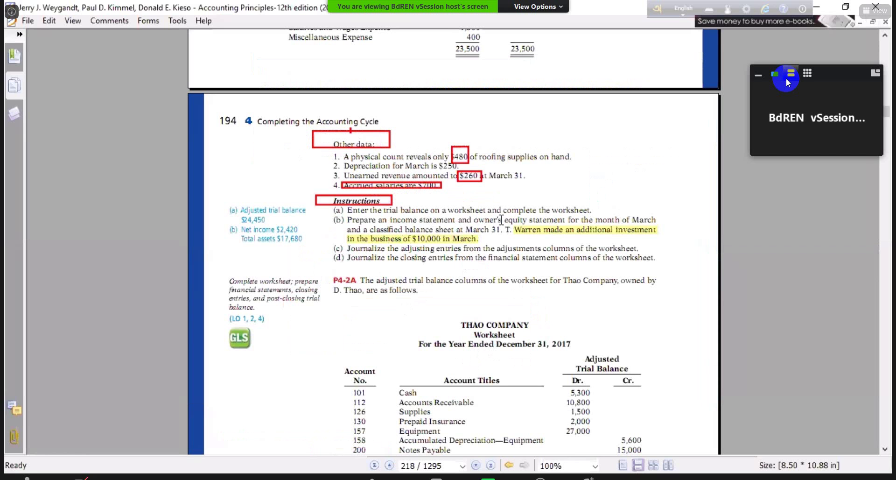
{"action": "left_click_drag", "start_coordinate": [395, 220], "coordinate": [559, 223]}
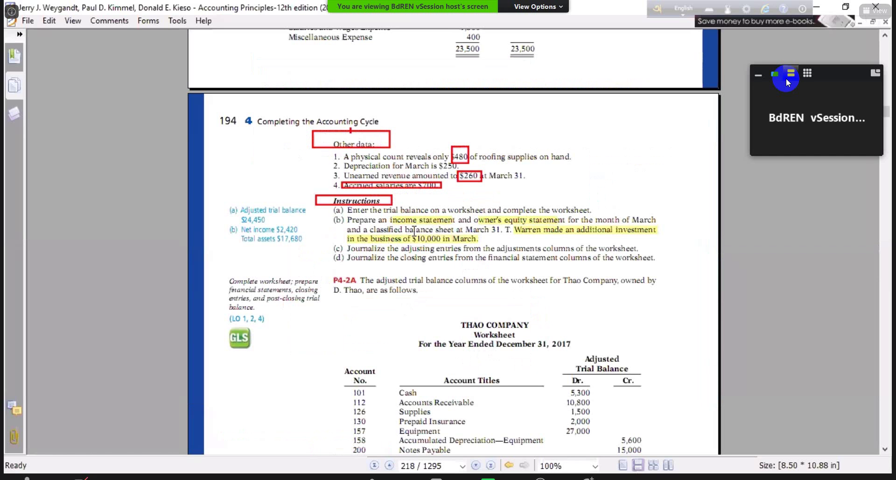
{"action": "left_click_drag", "start_coordinate": [405, 230], "coordinate": [453, 231]}
{"action": "left_click_drag", "start_coordinate": [371, 229], "coordinate": [406, 229]}
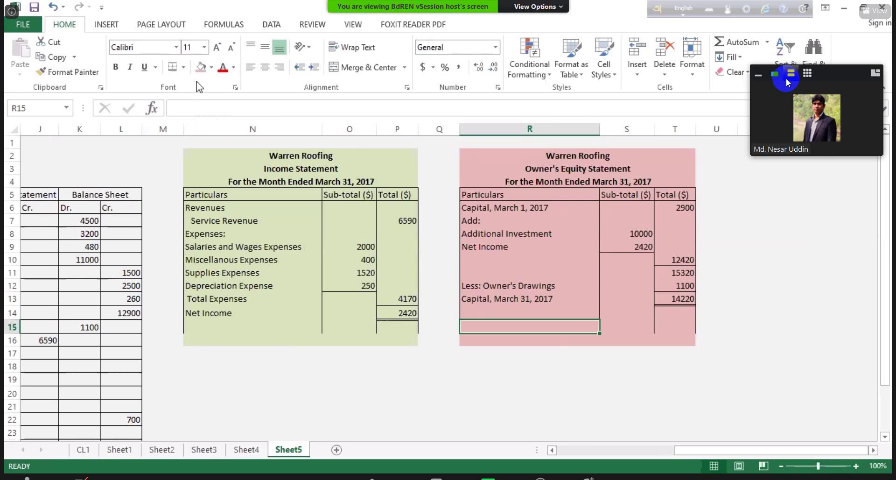
{"action": "left_click", "coordinate": [525, 287]}
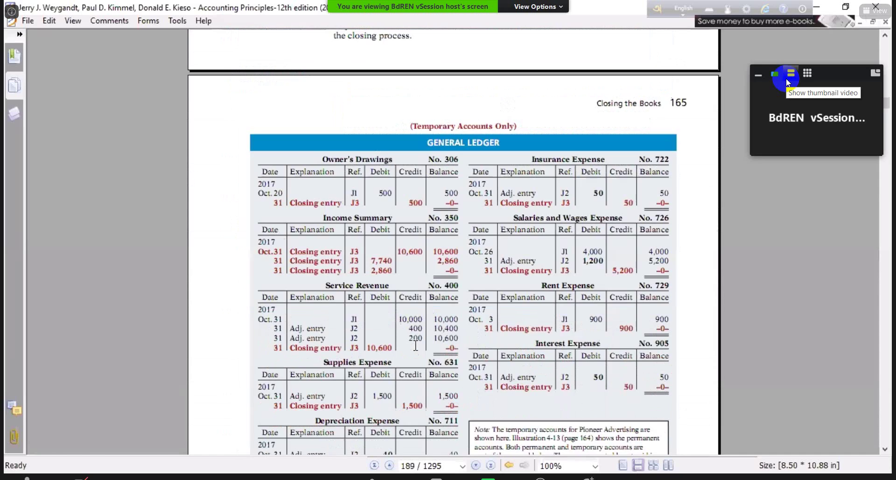
{"action": "left_click", "coordinate": [788, 82]}
{"action": "left_click", "coordinate": [787, 82]}
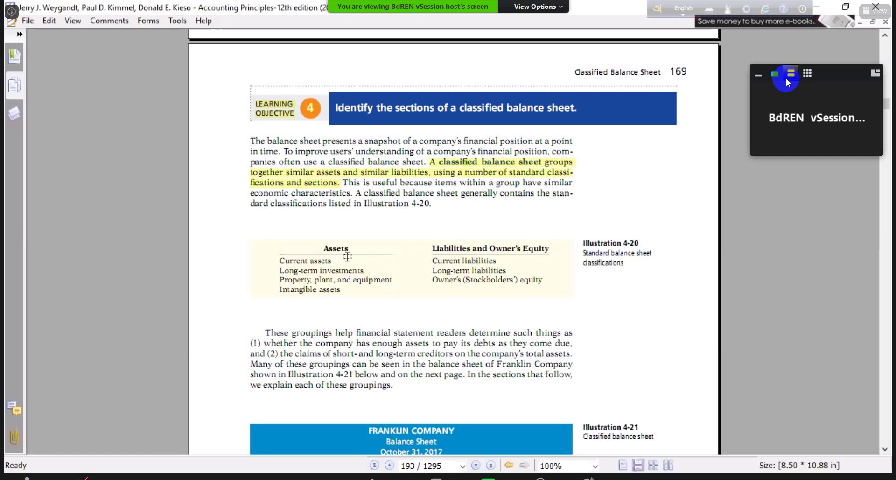
Highlight the "Assets" heading and its four classifications, from current assets to intangible assets, in Illustration 4-20 on page 169.
{"action": "left_click_drag", "start_coordinate": [323, 249], "coordinate": [358, 249]}
{"action": "left_click_drag", "start_coordinate": [282, 260], "coordinate": [345, 263]}
{"action": "left_click_drag", "start_coordinate": [280, 271], "coordinate": [367, 269]}
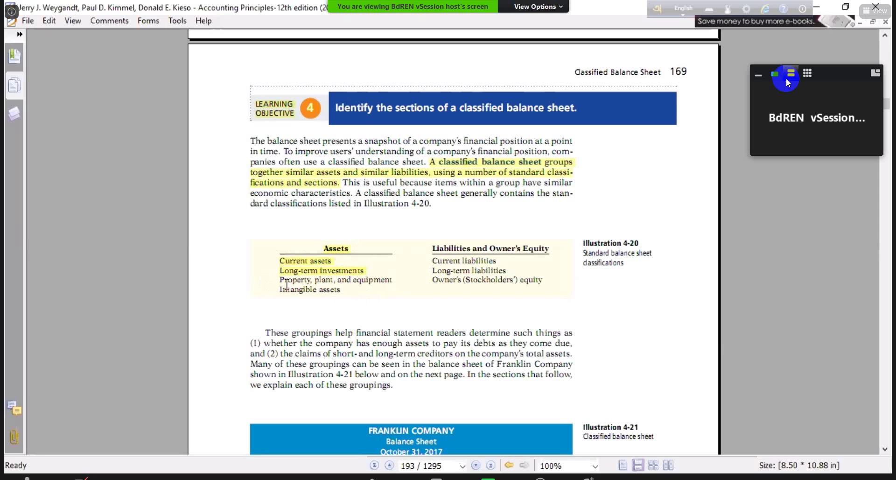
{"action": "left_click_drag", "start_coordinate": [279, 279], "coordinate": [395, 280]}
{"action": "left_click_drag", "start_coordinate": [280, 290], "coordinate": [341, 292]}
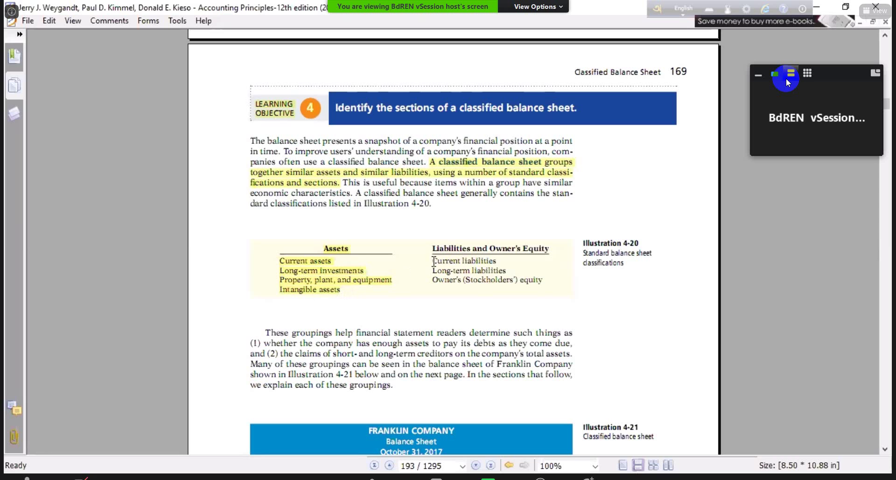
Highlight the "Liabilities and Owner's Equity" heading and its three classifications in Illustration 4-20.
{"action": "left_click_drag", "start_coordinate": [430, 260], "coordinate": [509, 261]}
{"action": "left_click_drag", "start_coordinate": [433, 273], "coordinate": [549, 278]}
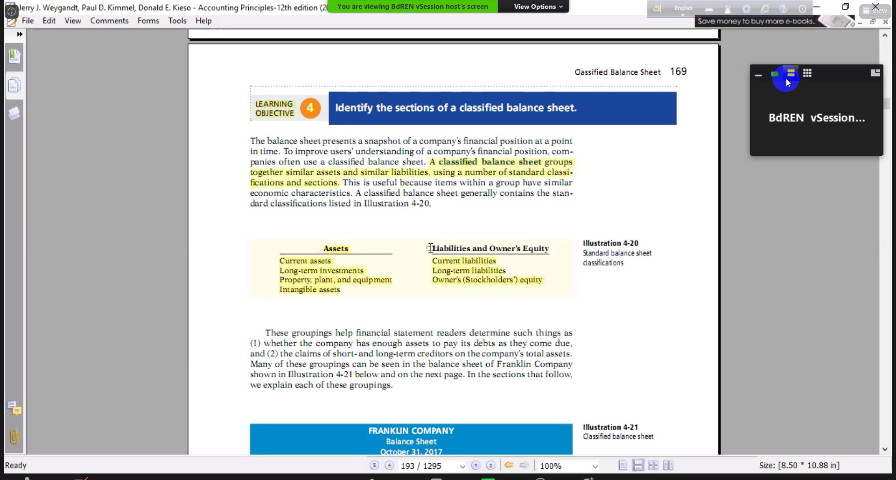
{"action": "left_click_drag", "start_coordinate": [429, 248], "coordinate": [549, 245]}
Review each asset, liability and owner's equity classification listed in Illustration 4-20.
{"action": "triple_click", "coordinate": [288, 291]}
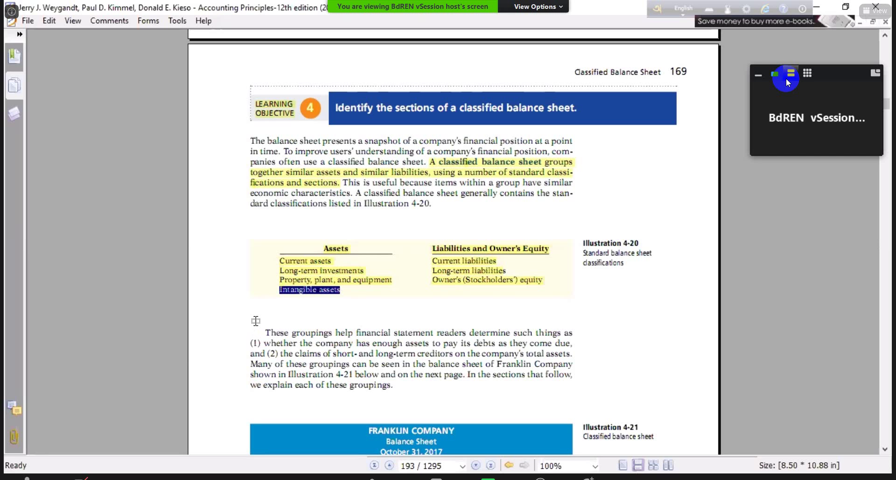
{"action": "left_click", "coordinate": [787, 83]}
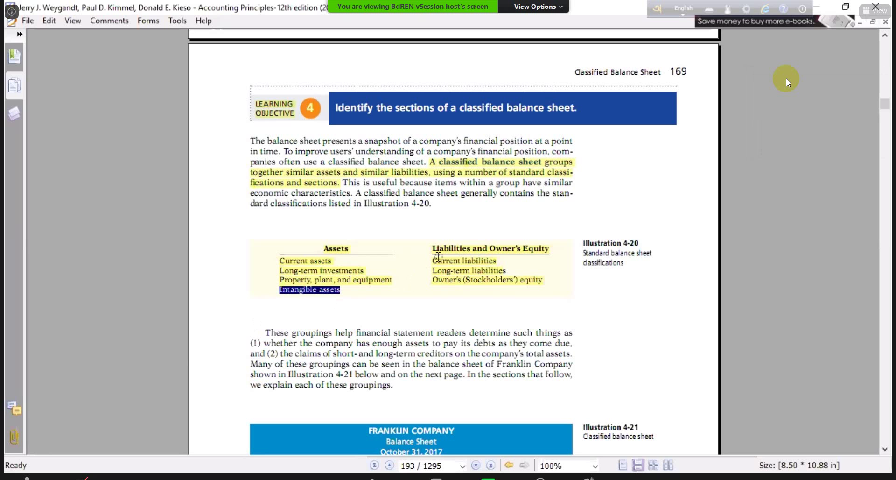
{"action": "left_click_drag", "start_coordinate": [435, 262], "coordinate": [496, 262]}
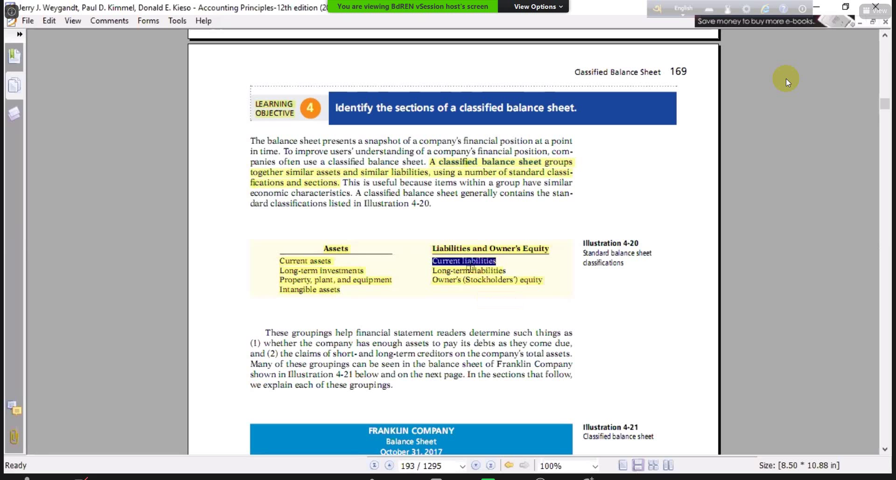
{"action": "left_click_drag", "start_coordinate": [433, 271], "coordinate": [503, 270]}
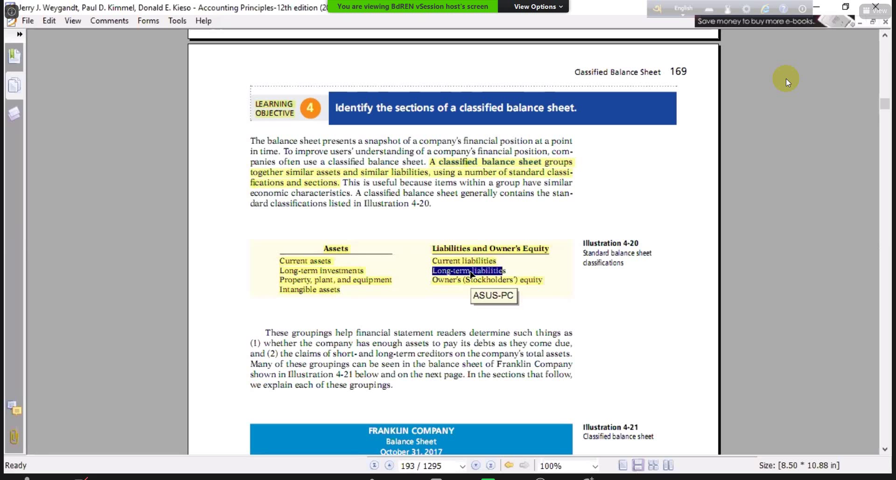
{"action": "triple_click", "coordinate": [474, 282]}
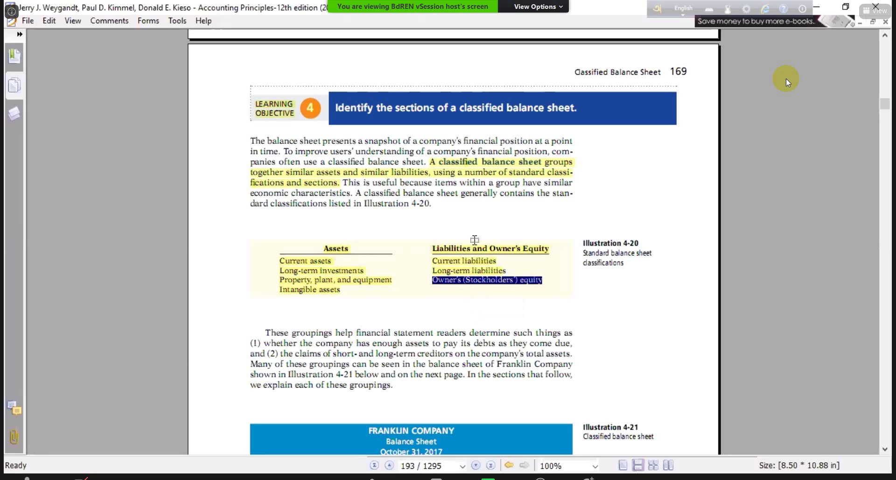
{"action": "triple_click", "coordinate": [477, 265]}
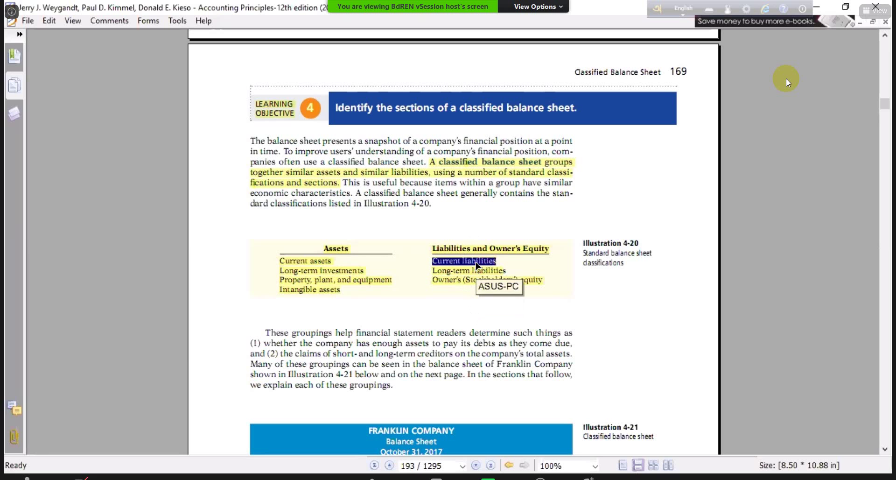
{"action": "left_click", "coordinate": [469, 322]}
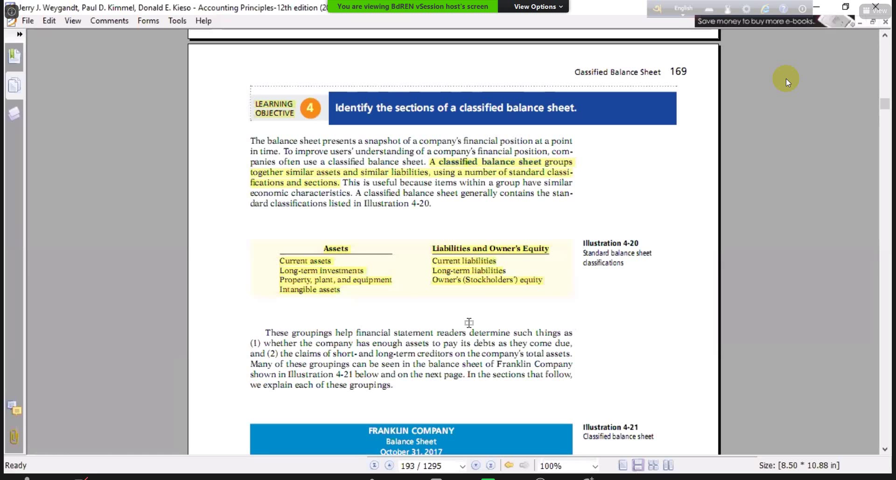
{"action": "left_click", "coordinate": [786, 82]}
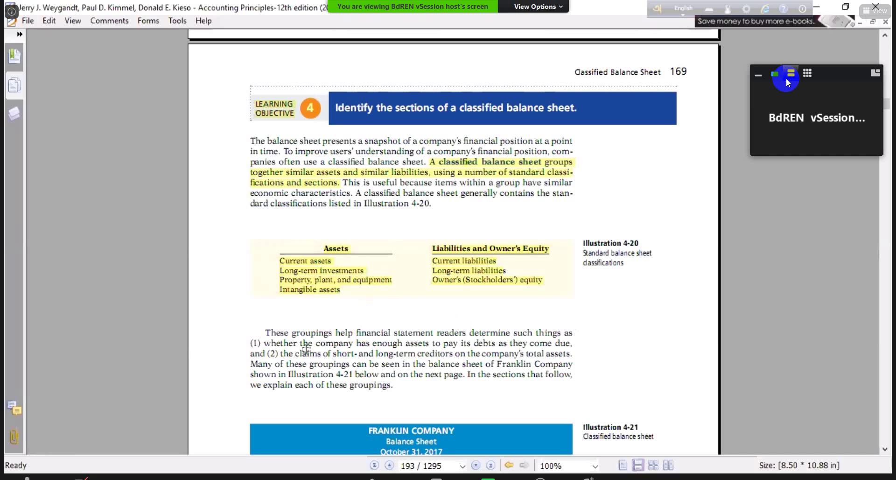
{"action": "left_click", "coordinate": [309, 260]}
{"action": "left_click", "coordinate": [312, 270]}
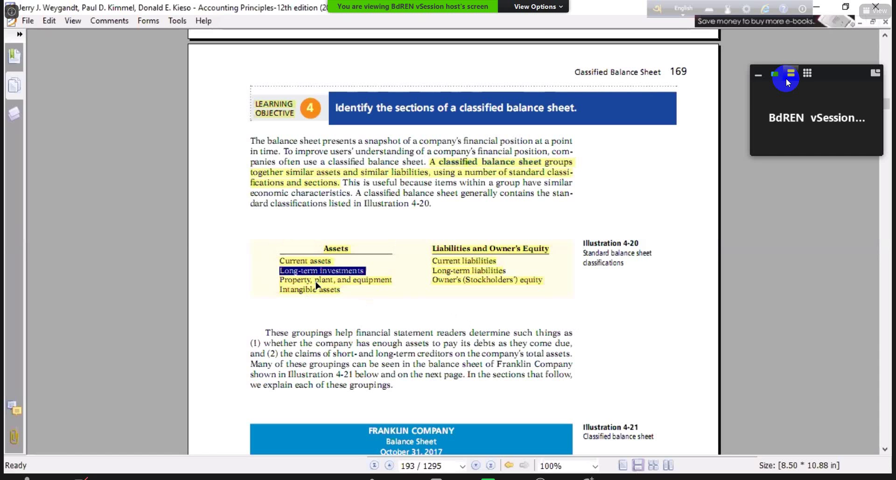
{"action": "left_click", "coordinate": [317, 280]}
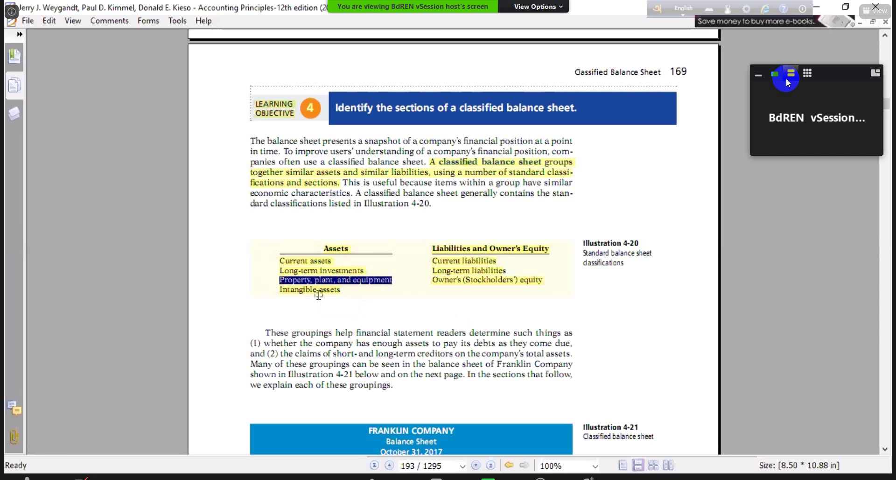
{"action": "left_click", "coordinate": [320, 290]}
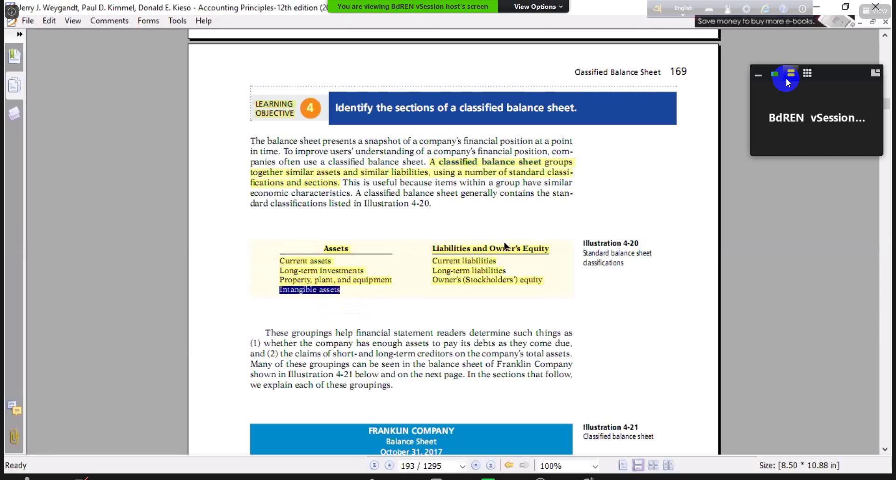
{"action": "left_click", "coordinate": [475, 261]}
{"action": "left_click", "coordinate": [475, 271]}
{"action": "left_click", "coordinate": [476, 281]}
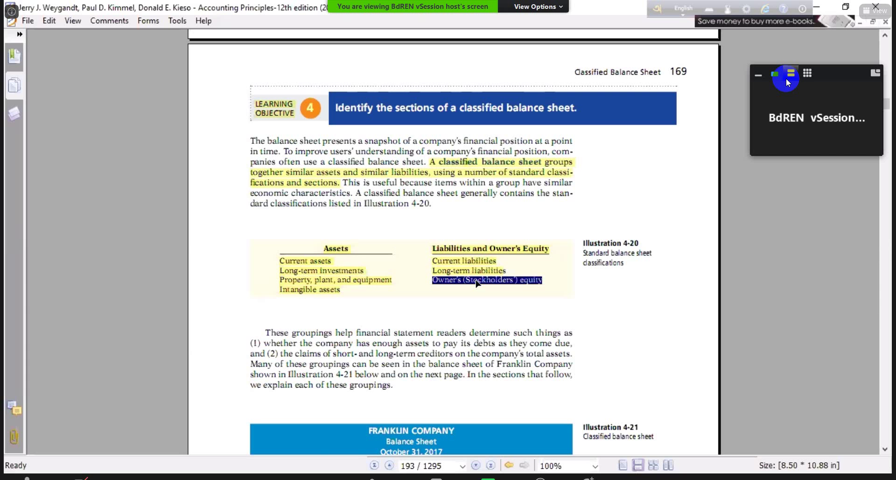
Examine Franklin Company's classified balance sheet in Illustration 4-21, from its assets through liabilities and owner's equity.
{"action": "scroll", "coordinate": [363, 348], "scroll_direction": "down", "scroll_amount": 10}
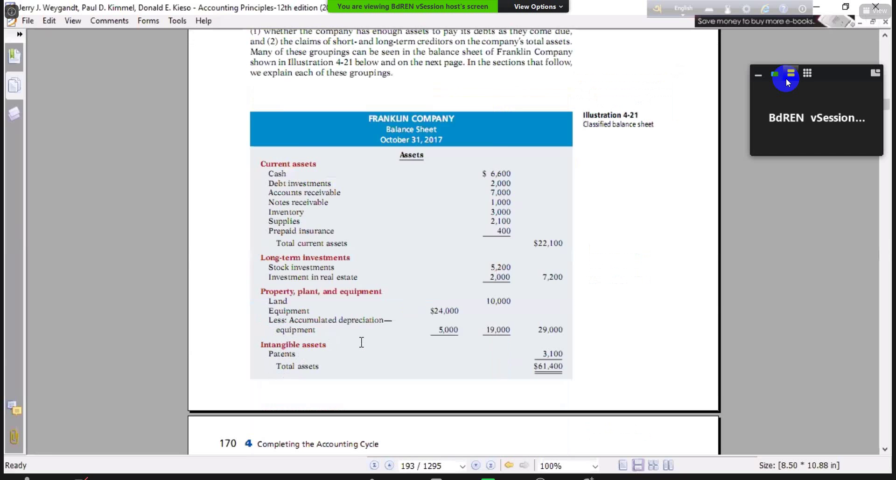
{"action": "scroll", "coordinate": [373, 240], "scroll_direction": "up", "scroll_amount": 4}
{"action": "scroll", "coordinate": [337, 289], "scroll_direction": "down", "scroll_amount": 3}
{"action": "scroll", "coordinate": [337, 289], "scroll_direction": "down", "scroll_amount": 6}
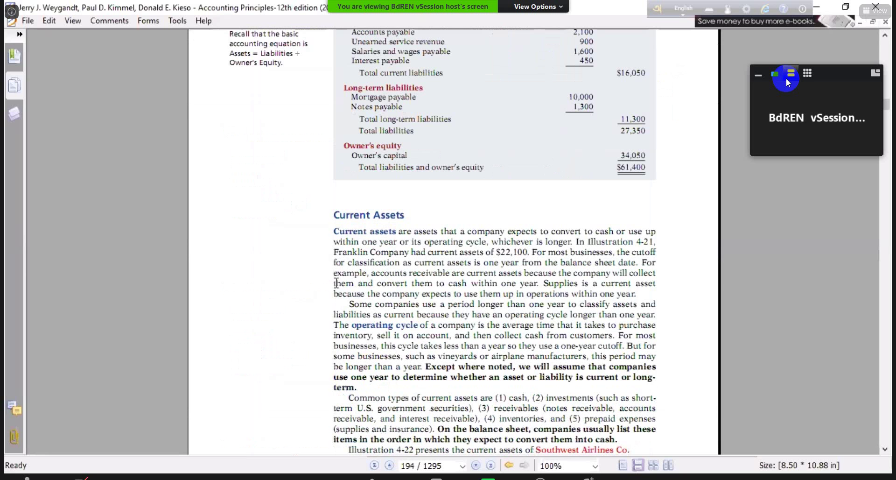
Highlight the "Current Assets" heading and the definition sentence beneath it, from "Current assets are assets" through "whichever is longer".
{"action": "left_click_drag", "start_coordinate": [332, 213], "coordinate": [416, 211]}
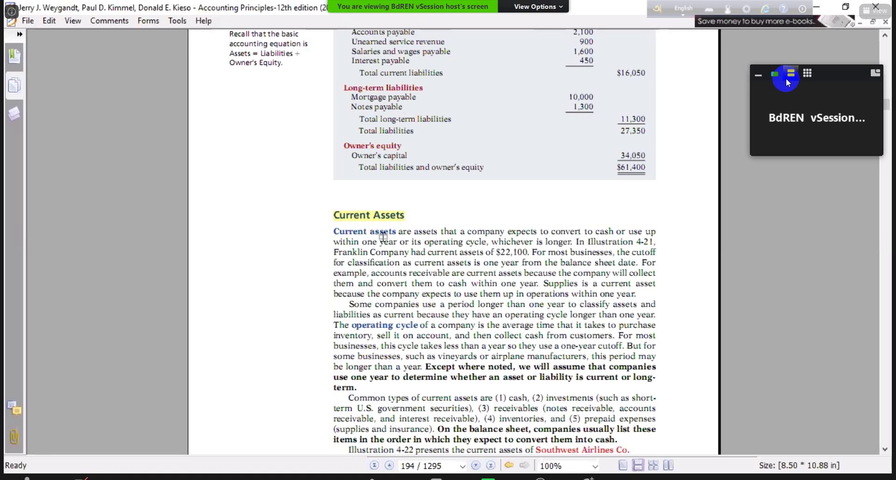
{"action": "left_click", "coordinate": [787, 83]}
{"action": "left_click_drag", "start_coordinate": [331, 230], "coordinate": [658, 232]}
{"action": "left_click_drag", "start_coordinate": [366, 242], "coordinate": [469, 246]}
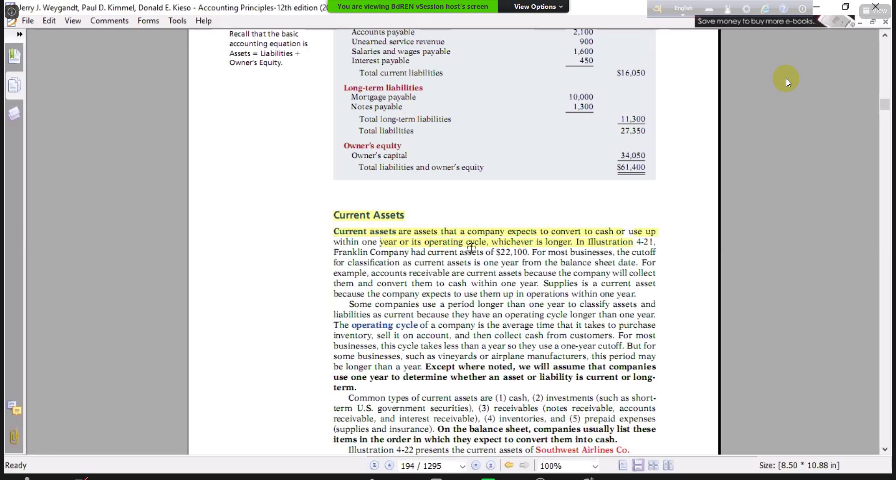
{"action": "left_click", "coordinate": [510, 246]}
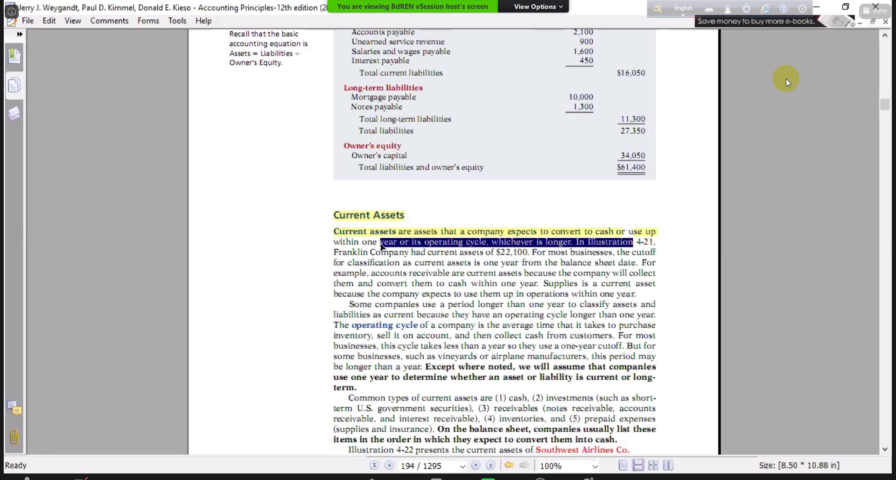
{"action": "left_click", "coordinate": [363, 243]}
{"action": "left_click_drag", "start_coordinate": [340, 242], "coordinate": [380, 243]}
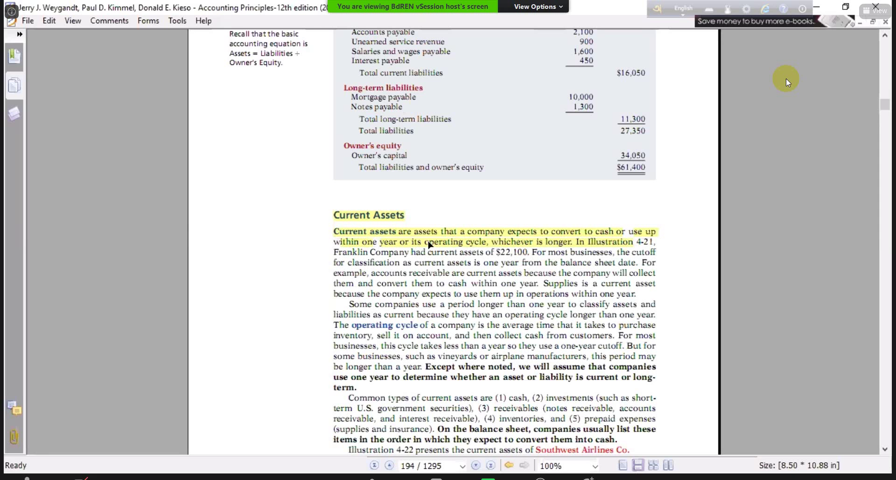
Use the Line Tool to underline "within one year", "operating cycle" and "longer" in the current assets definition.
{"action": "left_click", "coordinate": [117, 22]}
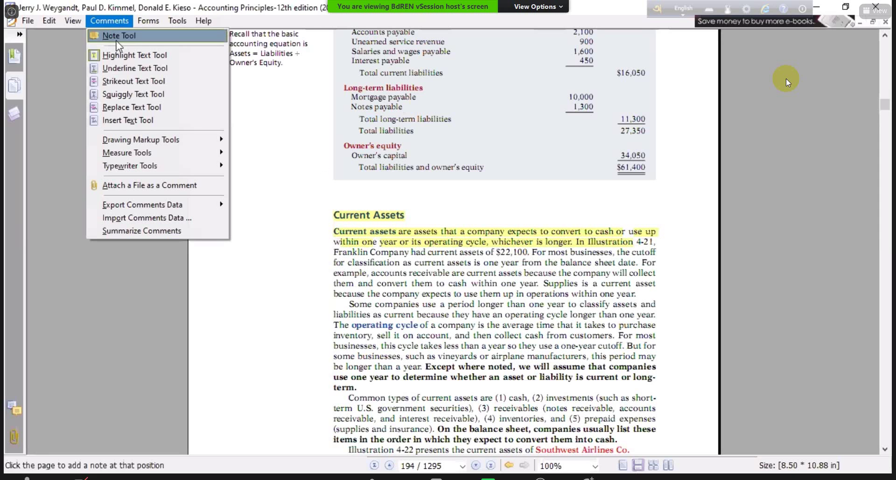
{"action": "mouse_move", "coordinate": [155, 148]}
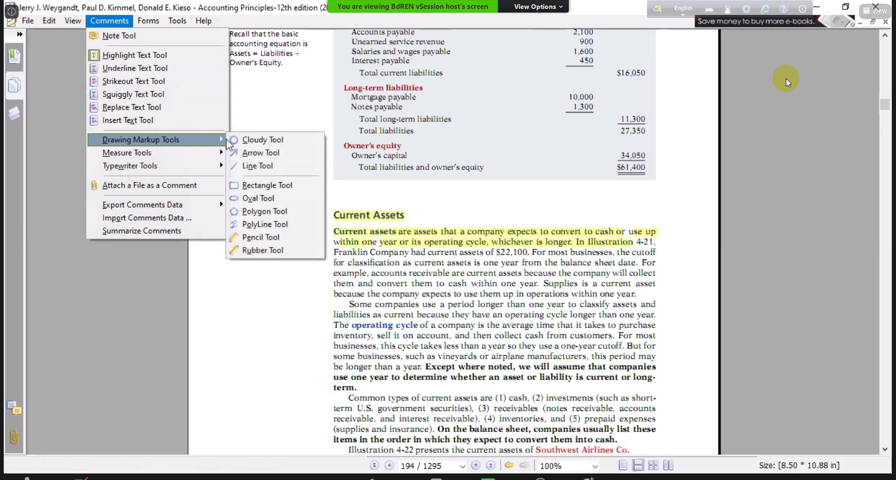
{"action": "left_click", "coordinate": [258, 166]}
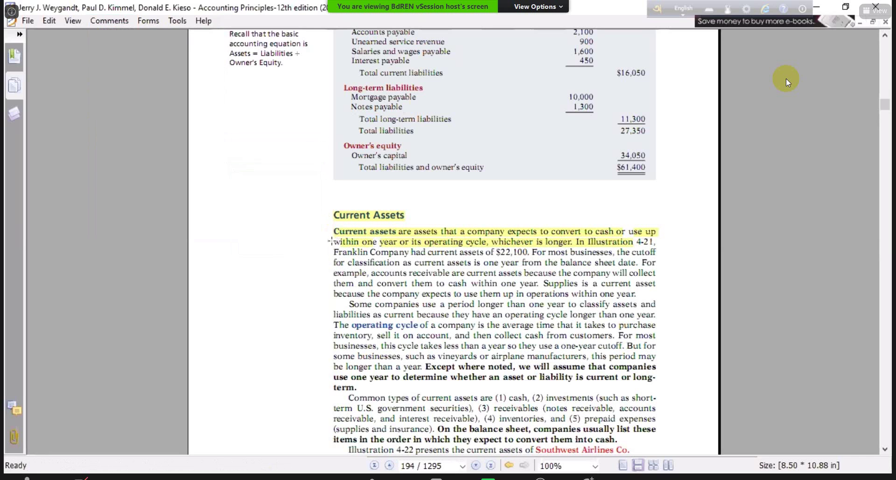
{"action": "left_click_drag", "start_coordinate": [334, 243], "coordinate": [486, 246]}
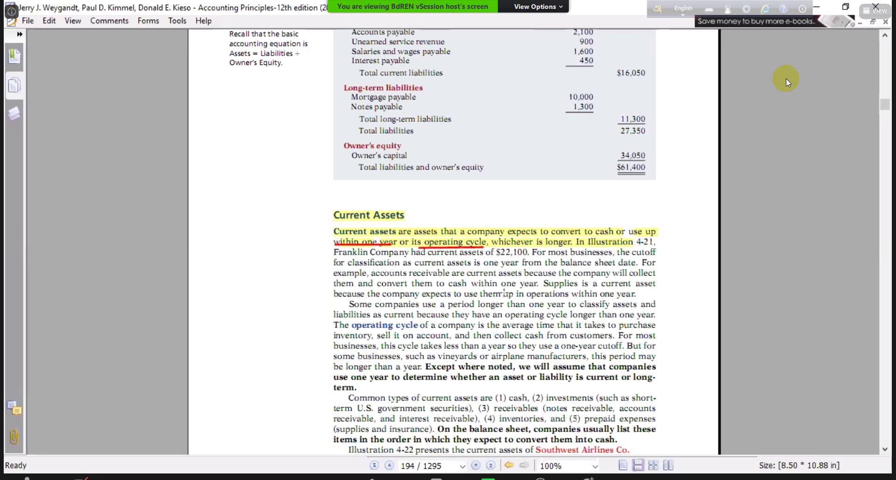
{"action": "left_click_drag", "start_coordinate": [545, 246], "coordinate": [570, 246]}
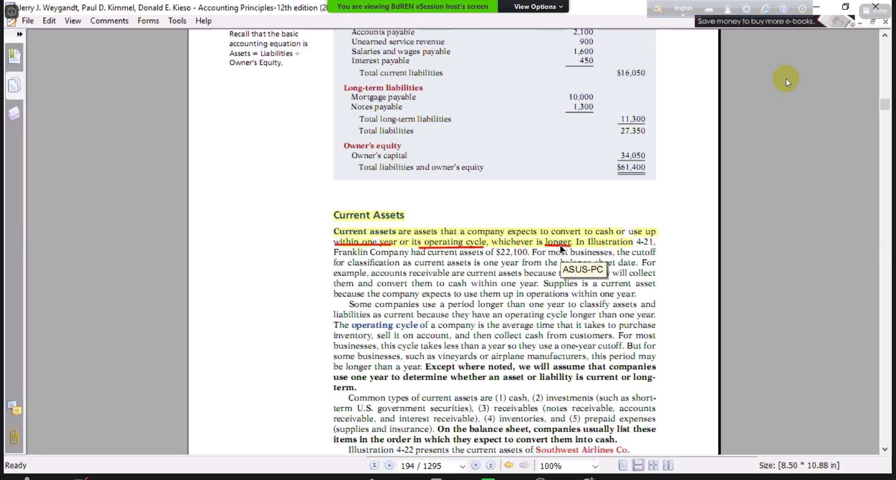
{"action": "left_click", "coordinate": [787, 82]}
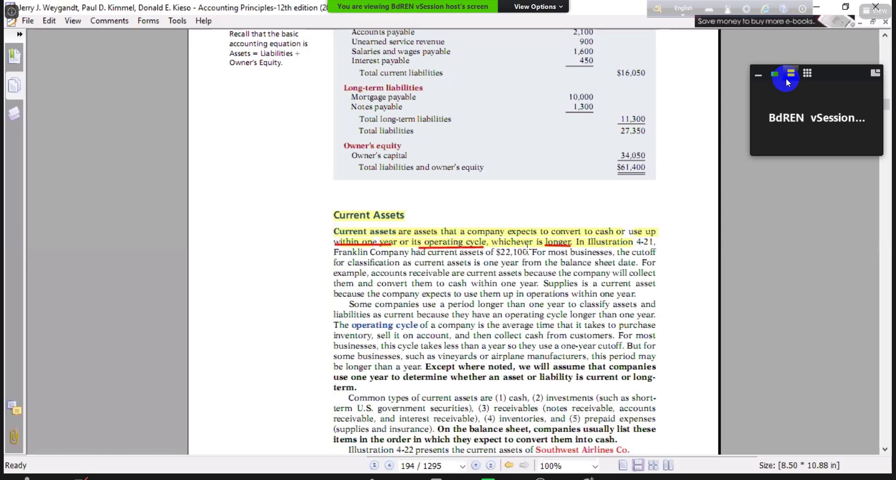
{"action": "left_click", "coordinate": [786, 83]}
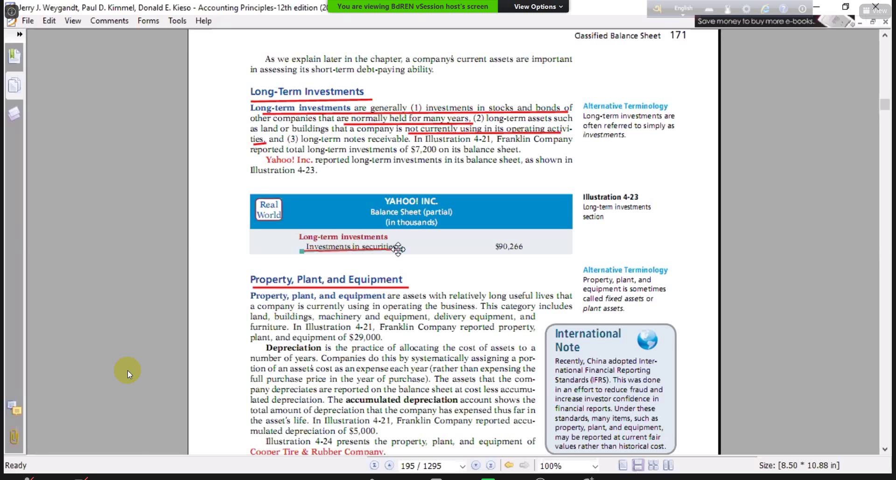
Extend the underline beneath "Investments in securities", and underline "Depreciation", "Land and land improvements" and "Less: Accumulated depreciation" on page 171.
{"action": "left_click_drag", "start_coordinate": [398, 249], "coordinate": [402, 250]}
{"action": "left_click", "coordinate": [414, 134]}
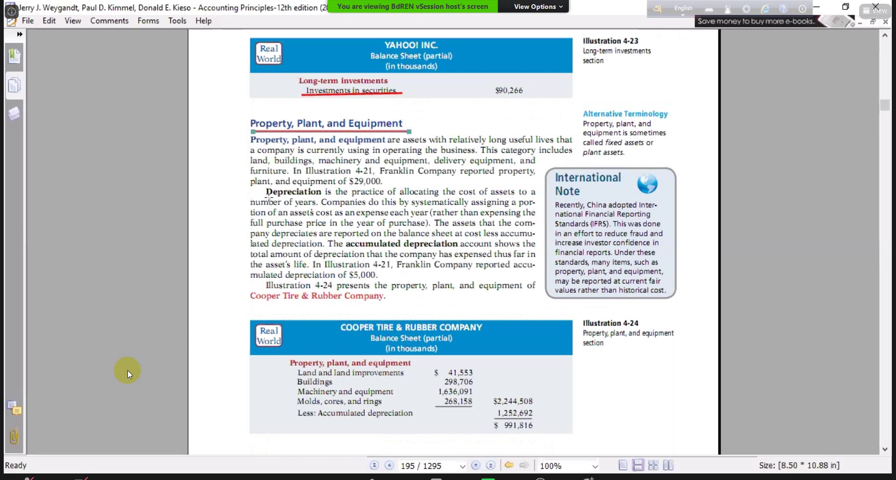
{"action": "left_click_drag", "start_coordinate": [266, 195], "coordinate": [324, 195]}
{"action": "left_click_drag", "start_coordinate": [296, 375], "coordinate": [413, 377]}
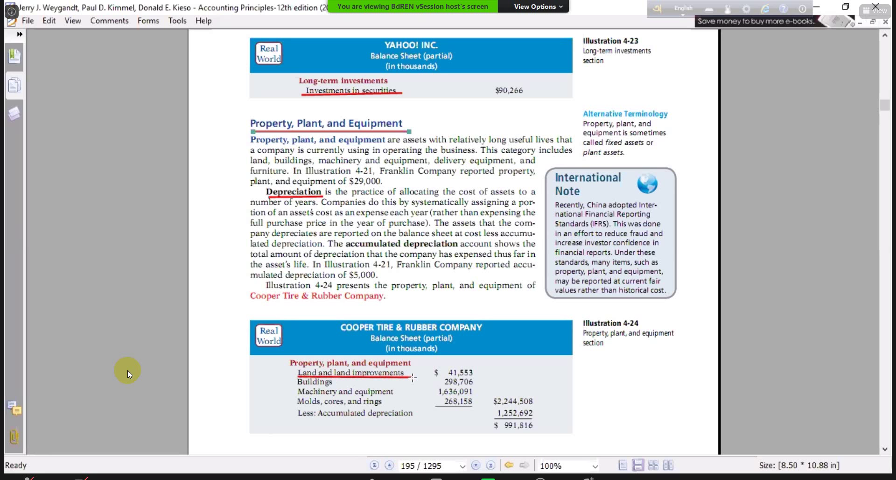
{"action": "left_click_drag", "start_coordinate": [298, 421], "coordinate": [419, 419]}
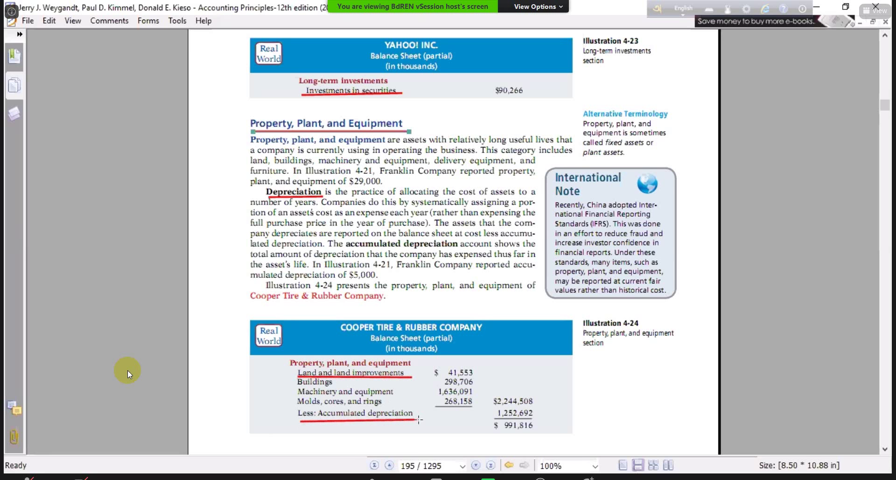
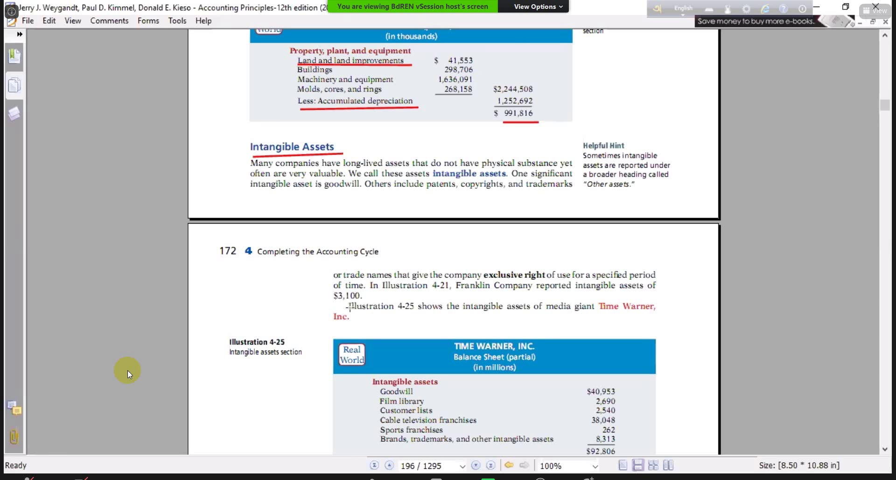
Examine Time Warner's intangible assets section in Illustration 4-25 on page 172.
{"action": "scroll", "coordinate": [350, 307], "scroll_direction": "down", "scroll_amount": 3}
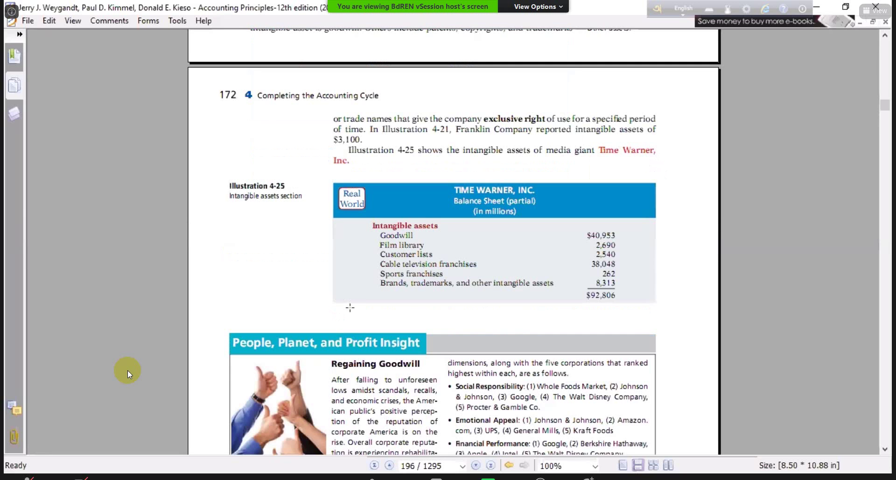
Underline the Current Liabilities heading on page 172 and review its text with the Marcus Corporation example in Illustration 4-26.
{"action": "scroll", "coordinate": [352, 307], "scroll_direction": "down", "scroll_amount": 6}
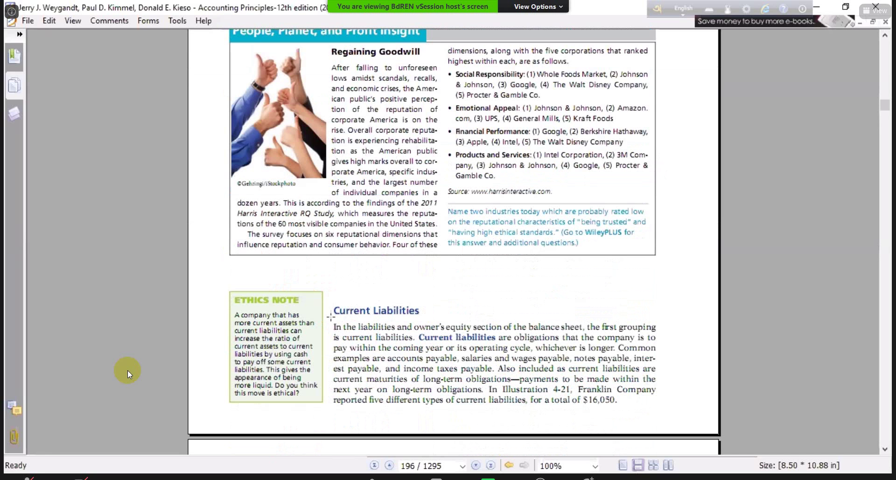
{"action": "left_click_drag", "start_coordinate": [331, 317], "coordinate": [420, 316]}
{"action": "scroll", "coordinate": [460, 338], "scroll_direction": "down", "scroll_amount": 5}
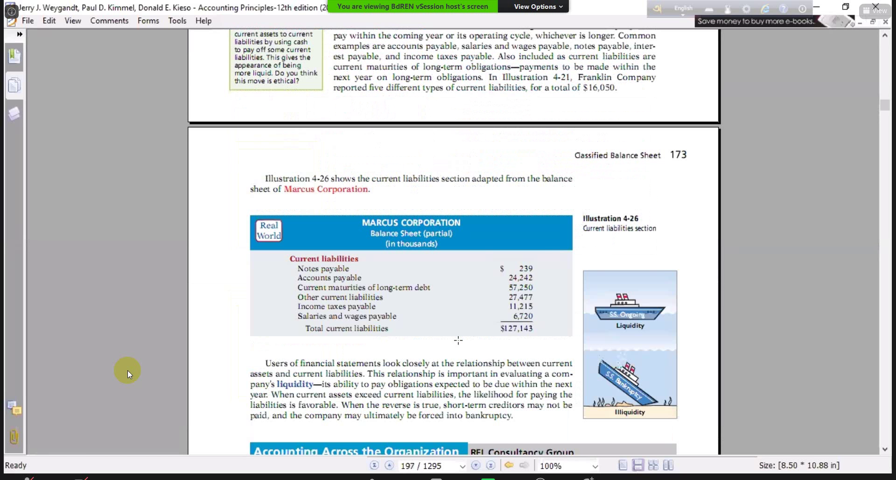
{"action": "scroll", "coordinate": [458, 340], "scroll_direction": "down", "scroll_amount": 3}
{"action": "scroll", "coordinate": [382, 246], "scroll_direction": "up", "scroll_amount": 5}
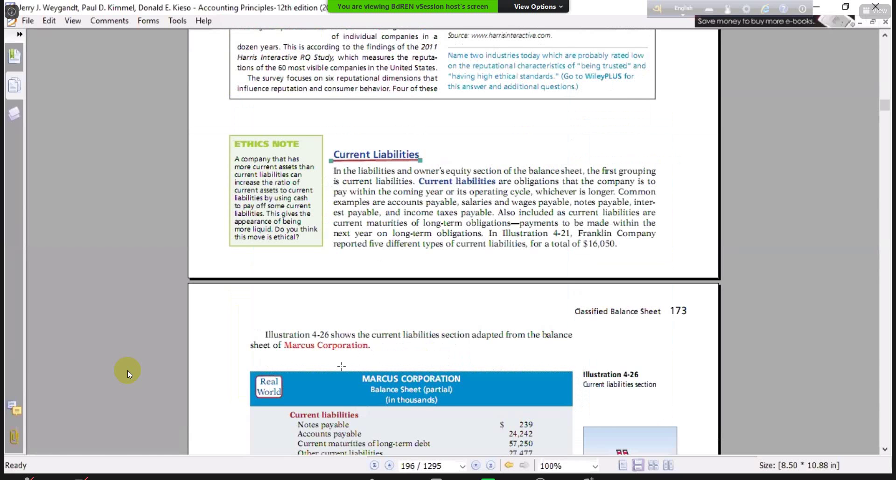
{"action": "scroll", "coordinate": [341, 360], "scroll_direction": "down", "scroll_amount": 3}
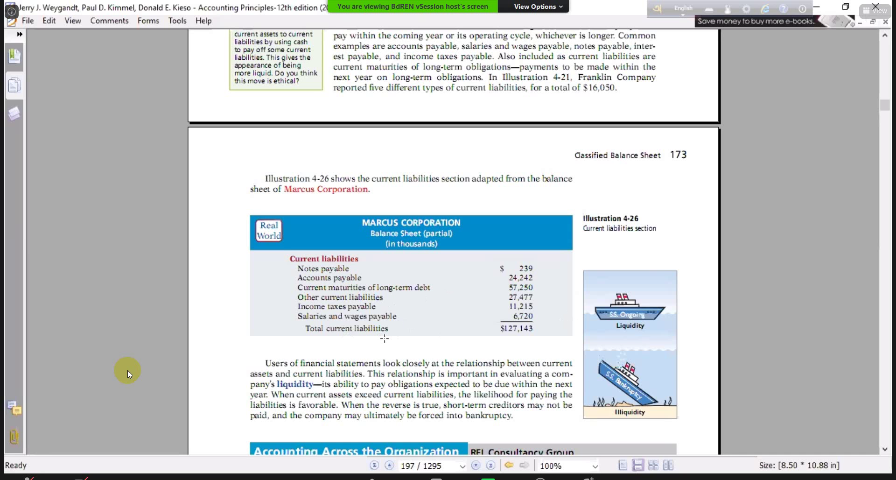
Underline the common stock line, the retained earnings line and the retained earnings amount in Illustration 4-28 on page 174.
{"action": "scroll", "coordinate": [296, 346], "scroll_direction": "down", "scroll_amount": 10}
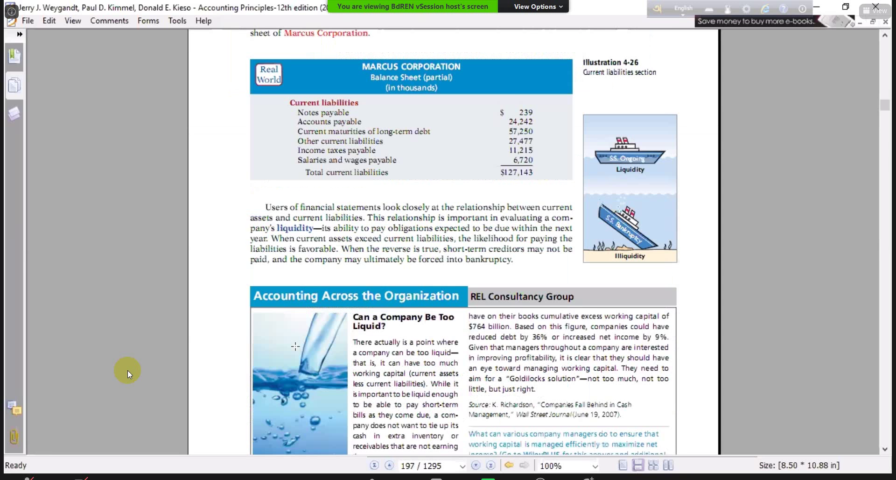
{"action": "scroll", "coordinate": [329, 328], "scroll_direction": "down", "scroll_amount": 3}
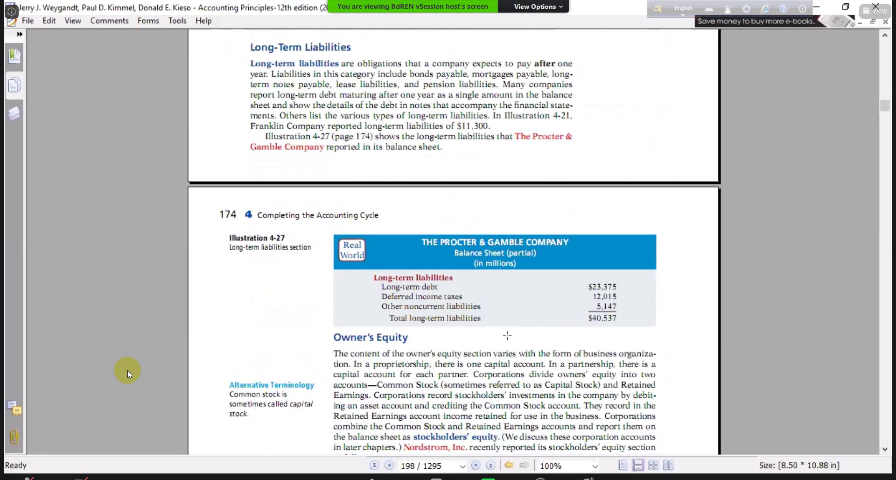
{"action": "scroll", "coordinate": [507, 335], "scroll_direction": "down", "scroll_amount": 3}
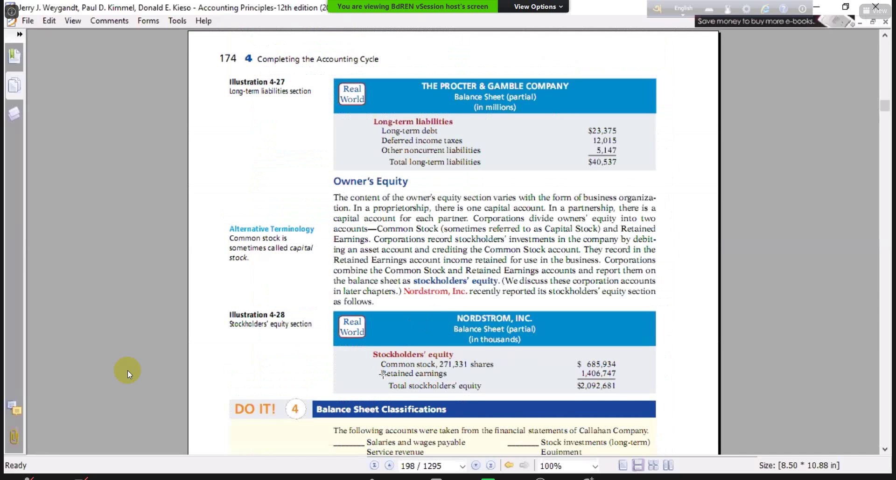
{"action": "left_click_drag", "start_coordinate": [382, 374], "coordinate": [496, 371]}
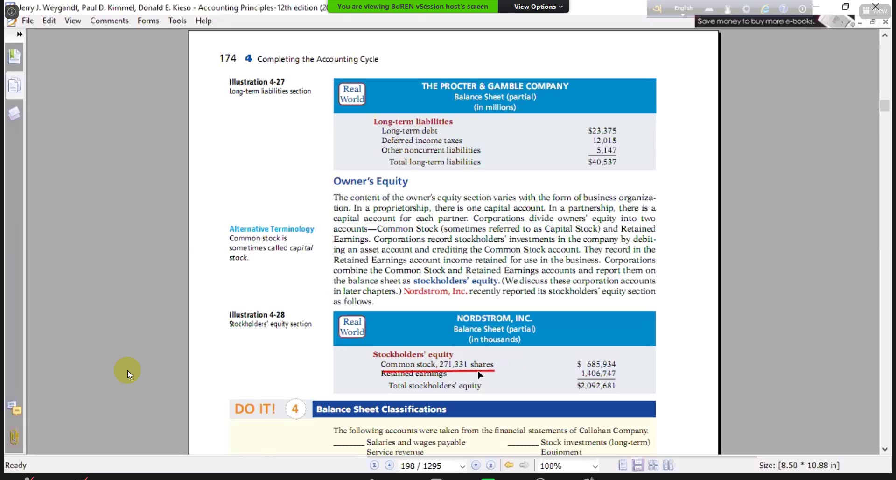
{"action": "left_click", "coordinate": [480, 372]}
{"action": "left_click_drag", "start_coordinate": [479, 375], "coordinate": [474, 373]}
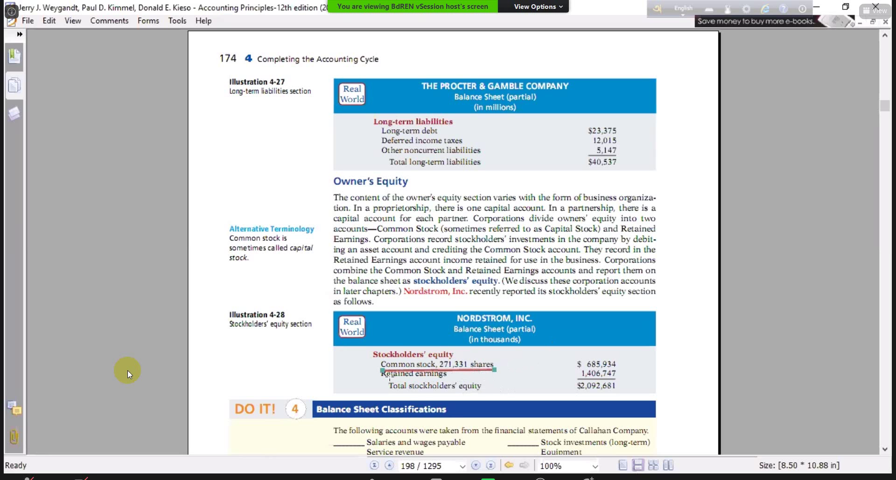
{"action": "left_click_drag", "start_coordinate": [385, 381], "coordinate": [468, 381]}
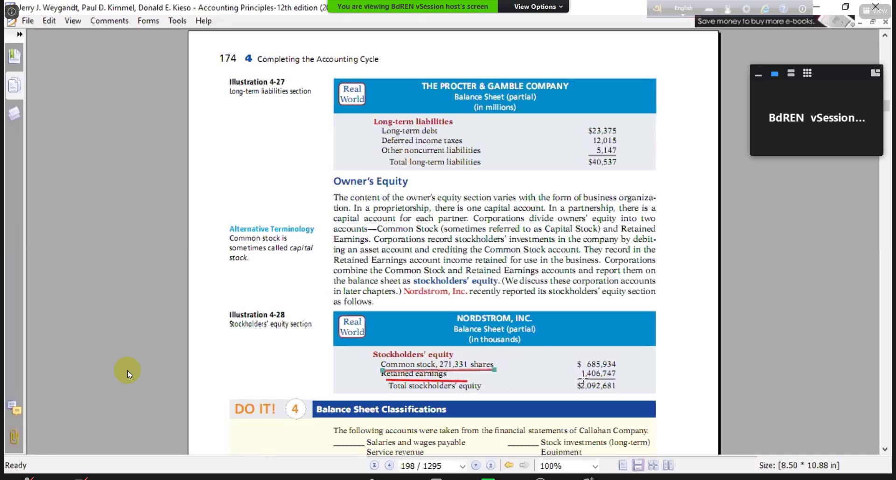
{"action": "left_click_drag", "start_coordinate": [583, 377], "coordinate": [613, 377]}
{"action": "left_click", "coordinate": [433, 392]}
Underline "classified balance sheet" in instruction (b) of the problem above P4-2A on page 194.
{"action": "scroll", "coordinate": [416, 338], "scroll_direction": "down", "scroll_amount": 7}
{"action": "scroll", "coordinate": [420, 231], "scroll_direction": "up", "scroll_amount": 4}
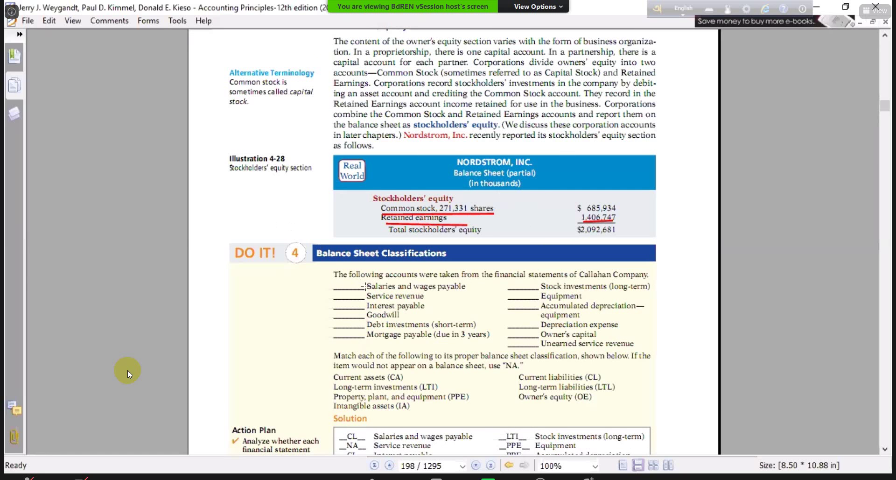
{"action": "scroll", "coordinate": [365, 286], "scroll_direction": "down", "scroll_amount": 5}
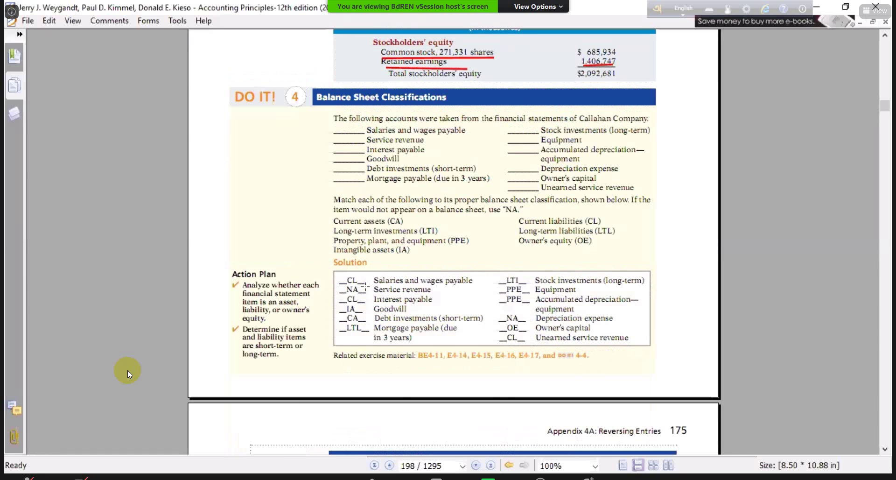
{"action": "scroll", "coordinate": [366, 285], "scroll_direction": "down", "scroll_amount": 20}
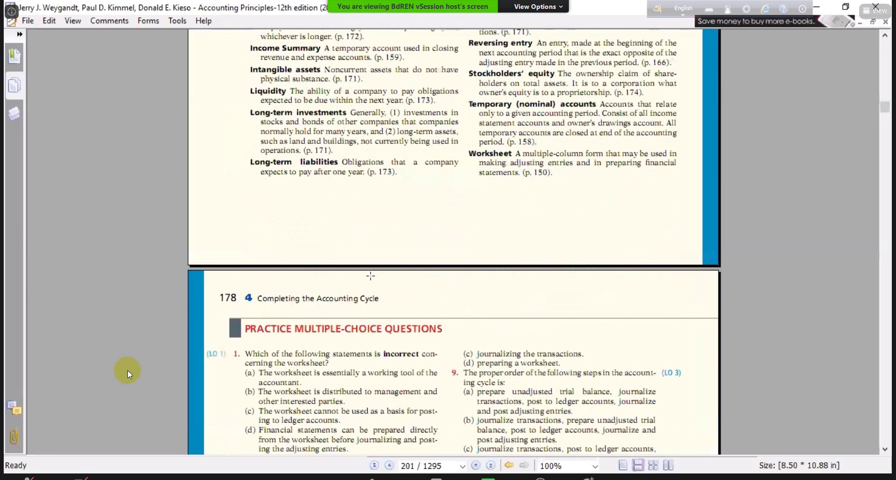
{"action": "scroll", "coordinate": [371, 275], "scroll_direction": "down", "scroll_amount": 20}
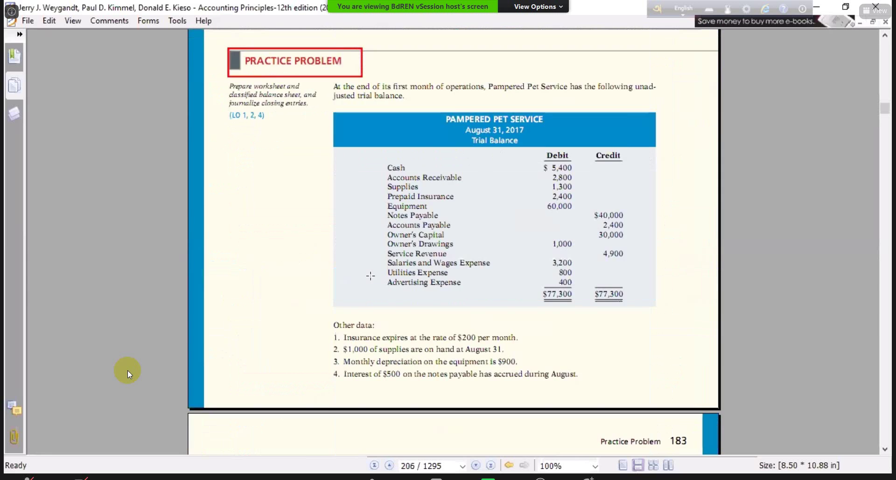
{"action": "scroll", "coordinate": [371, 276], "scroll_direction": "down", "scroll_amount": 20}
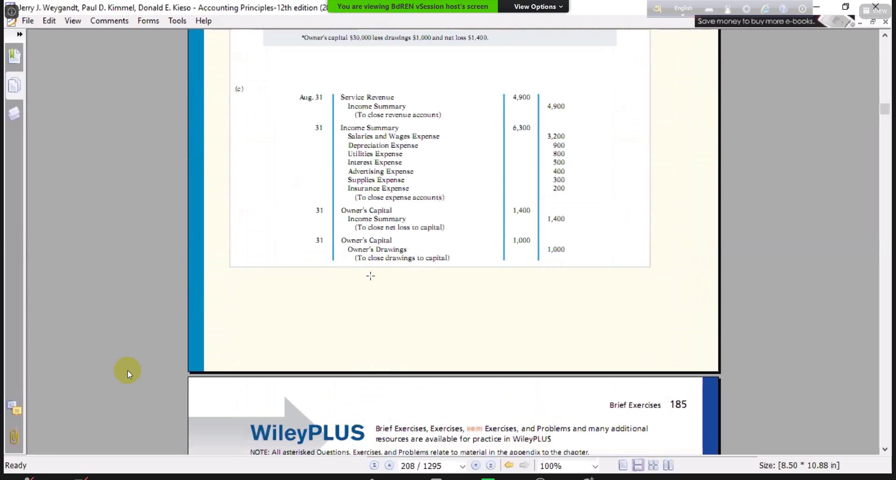
{"action": "scroll", "coordinate": [370, 276], "scroll_direction": "up", "scroll_amount": 20}
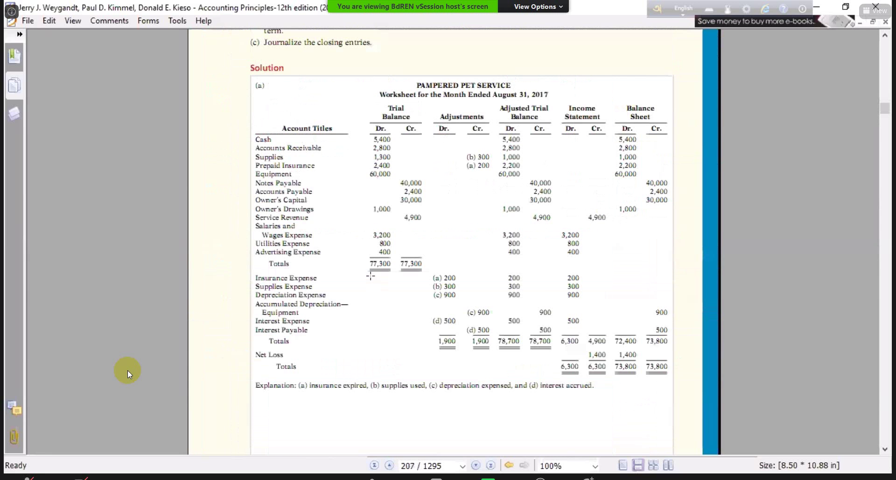
{"action": "scroll", "coordinate": [370, 276], "scroll_direction": "down", "scroll_amount": 20}
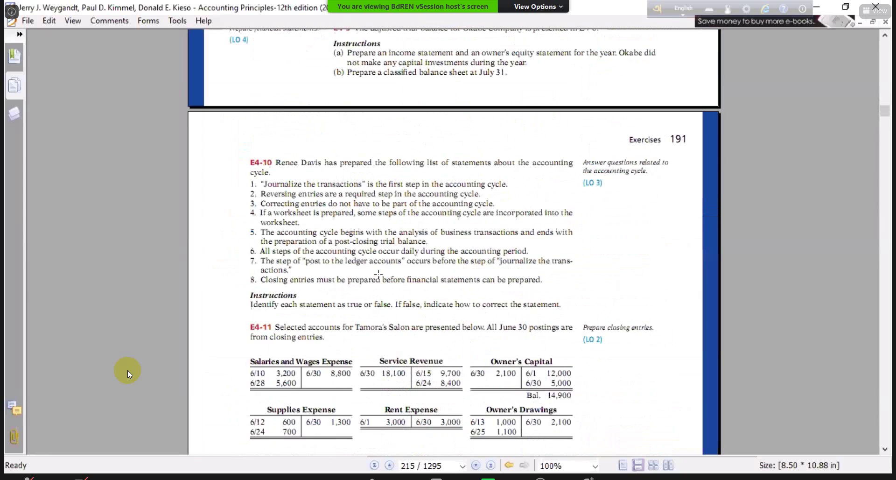
{"action": "scroll", "coordinate": [378, 273], "scroll_direction": "down", "scroll_amount": 20}
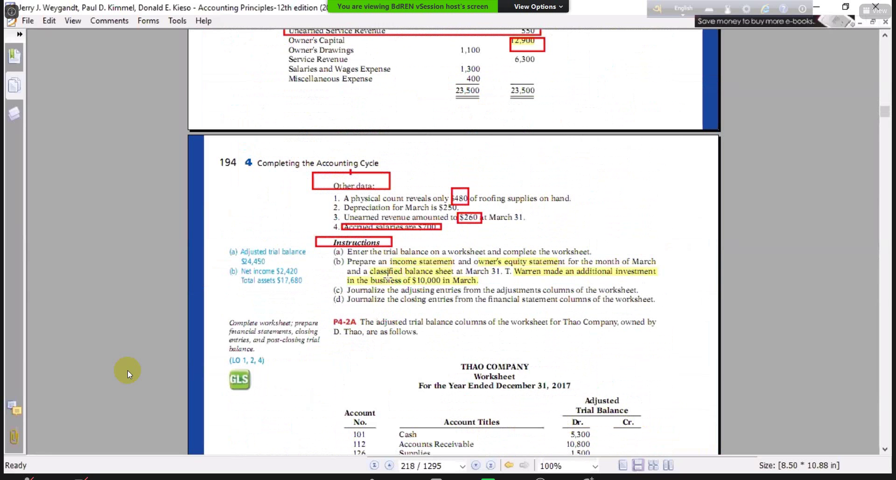
{"action": "left_click_drag", "start_coordinate": [369, 276], "coordinate": [453, 277]}
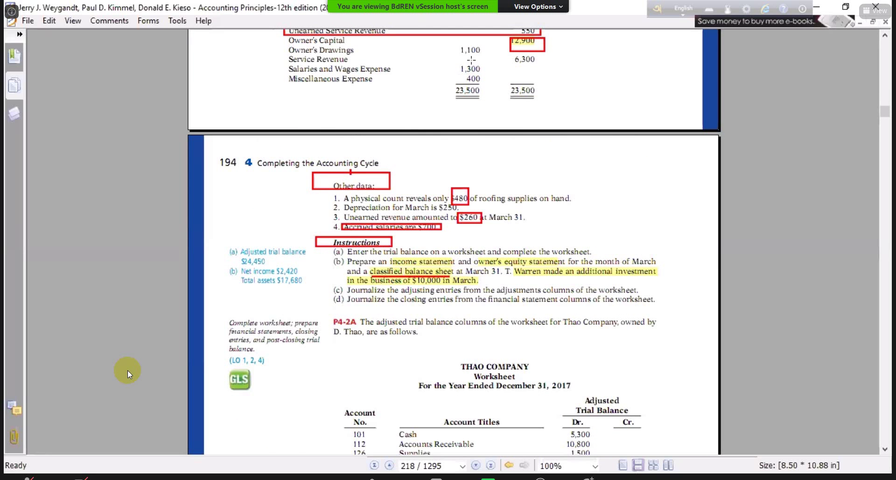
Switch to the Excel workbook and link cell V5, beside the Owner's Equity Statement, to the Particulars header in R5.
{"action": "key", "text": "alt+Tab"}
{"action": "left_click", "coordinate": [716, 406]}
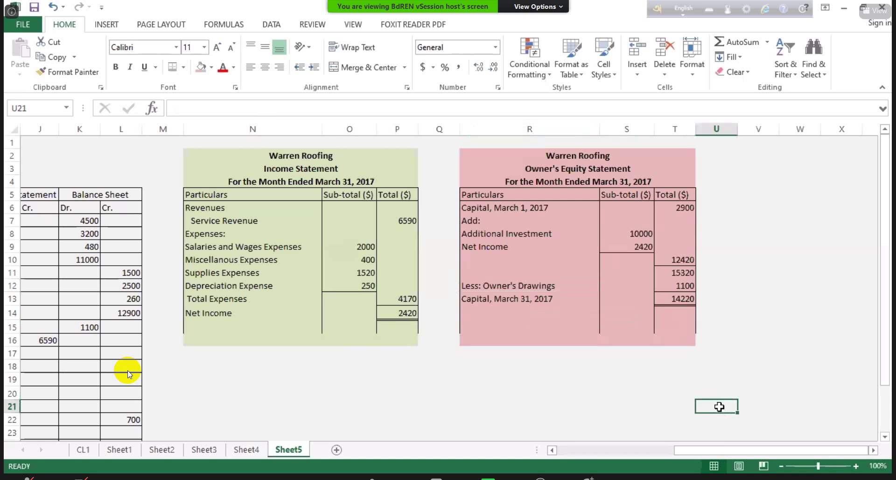
{"action": "scroll", "coordinate": [129, 374], "scroll_direction": "right", "scroll_amount": 4}
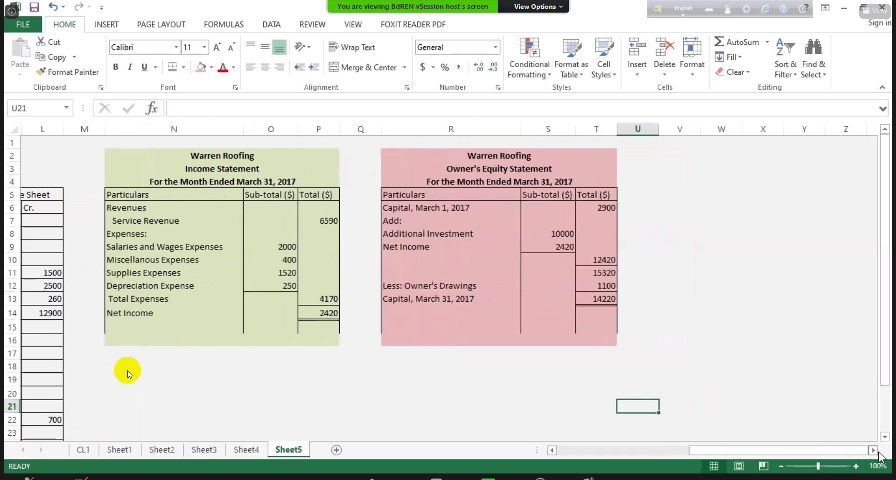
{"action": "left_click", "coordinate": [414, 172]}
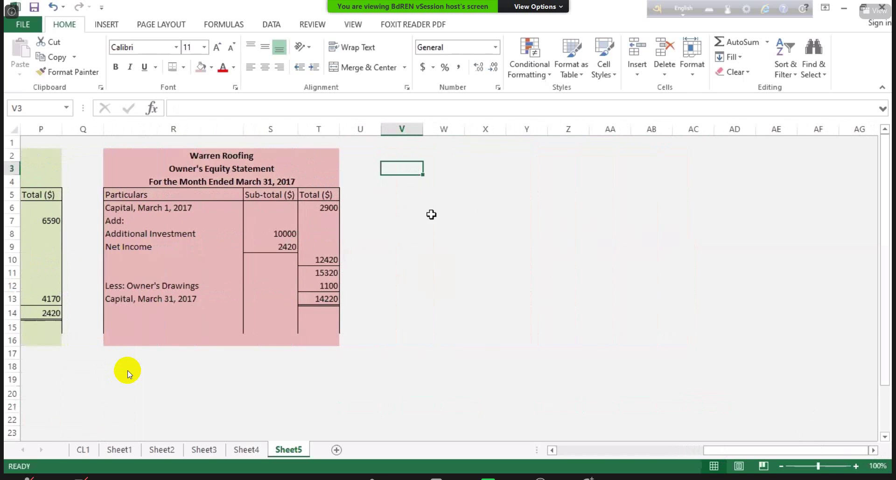
{"action": "key", "text": "Down"}
{"action": "key", "text": "Down"}
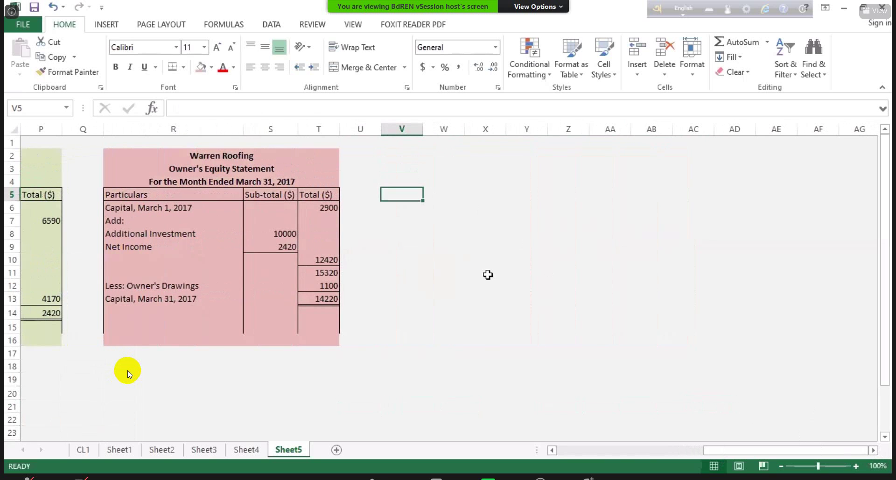
{"action": "type", "text": "="}
{"action": "key", "text": "Left"}
{"action": "key", "text": "Left"}
{"action": "key", "text": "Left"}
{"action": "key", "text": "Left"}
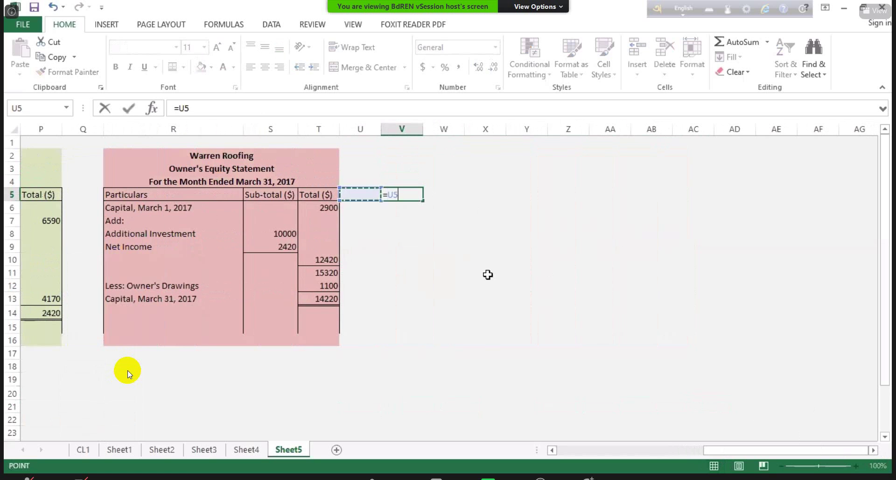
{"action": "key", "text": "Return"}
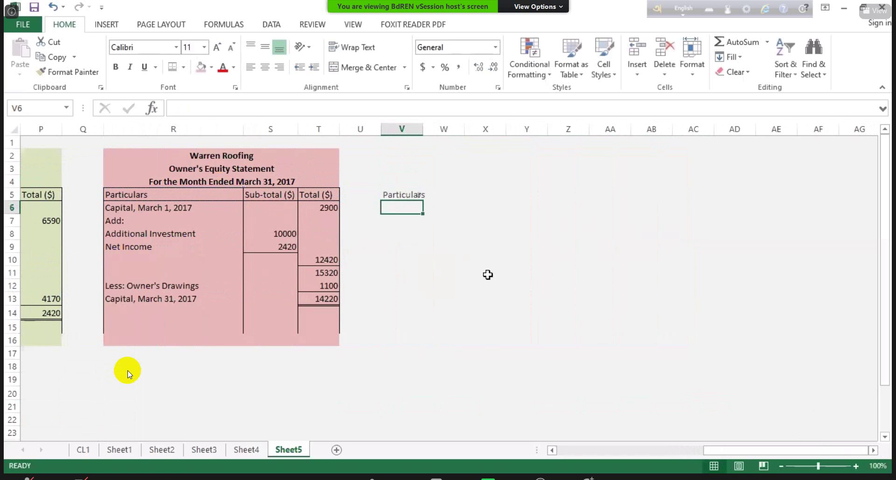
Link cell W5 to the Sub-total ($) header of the Owner's Equity Statement.
{"action": "key", "text": "Up"}
{"action": "key", "text": "Right"}
{"action": "type", "text": "="}
{"action": "key", "text": "Left"}
{"action": "key", "text": "Left"}
{"action": "key", "text": "Left"}
{"action": "key", "text": "Left"}
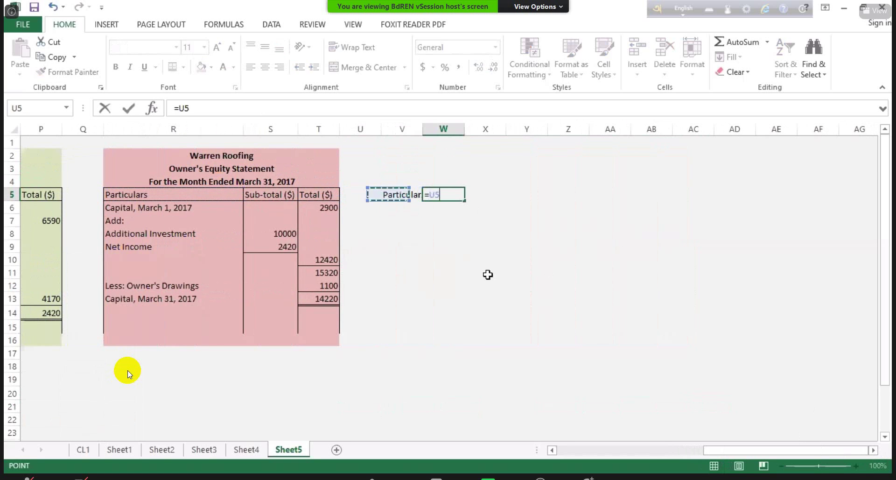
{"action": "key", "text": "Return"}
Link cell X5 to the Total ($) header in T5 and fit column V's width to its contents.
{"action": "key", "text": "Up"}
{"action": "key", "text": "Right"}
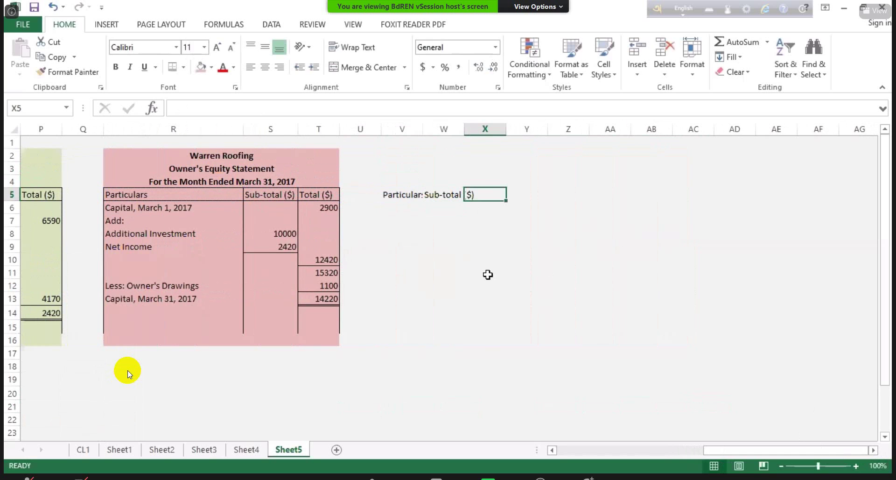
{"action": "type", "text": "="}
{"action": "key", "text": "Left"}
{"action": "key", "text": "Left"}
{"action": "key", "text": "Left"}
{"action": "key", "text": "Left"}
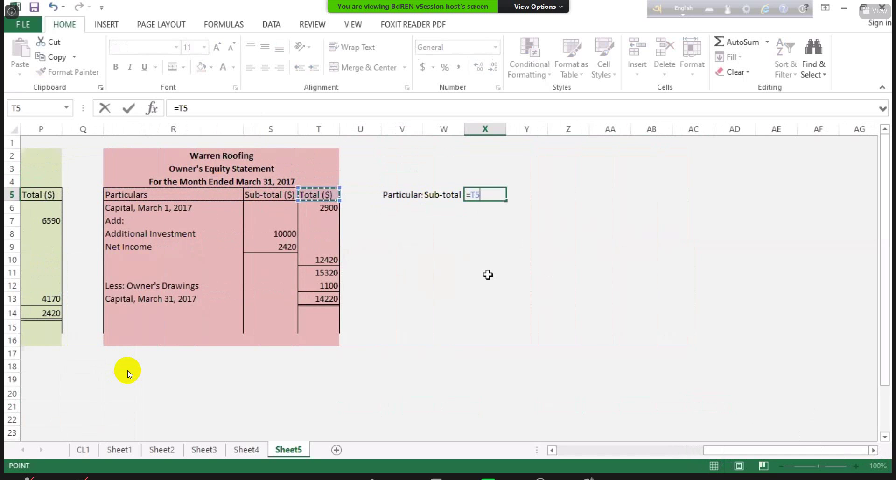
{"action": "key", "text": "Return"}
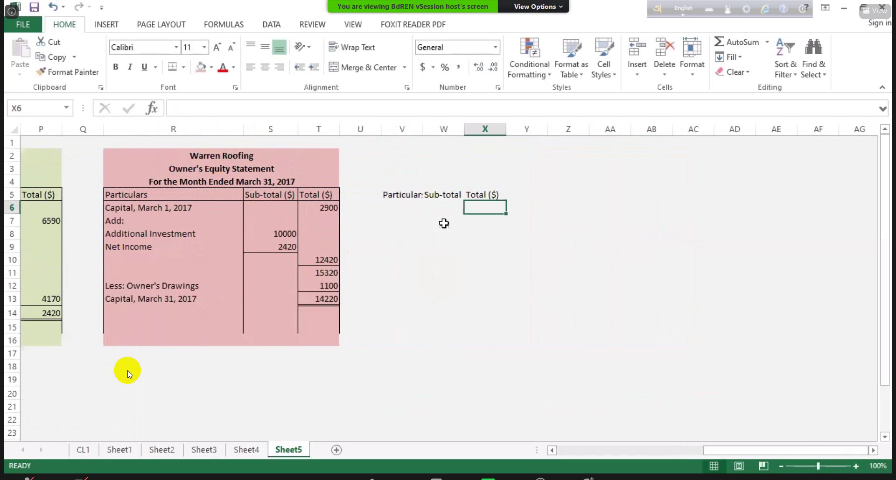
{"action": "left_click", "coordinate": [415, 195]}
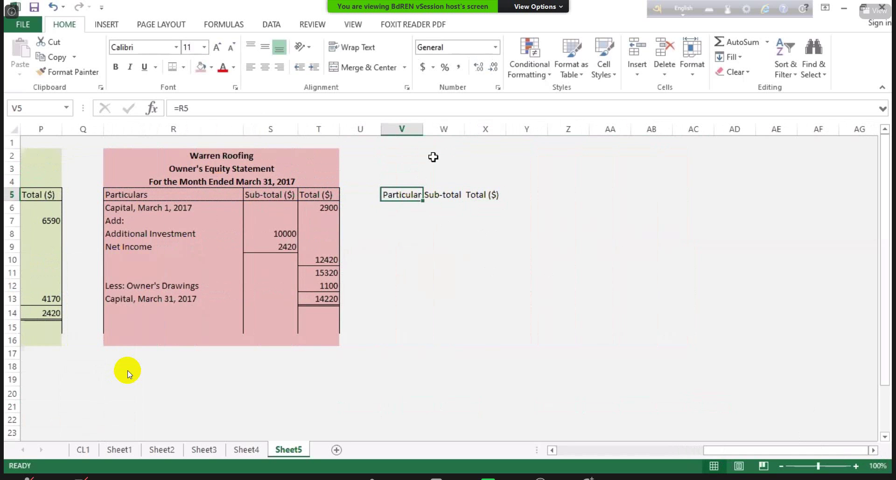
{"action": "double_click", "coordinate": [424, 133]}
Merge and center V4:X4 above the new column headers and enter the heading "Assetss".
{"action": "left_click", "coordinate": [419, 182]}
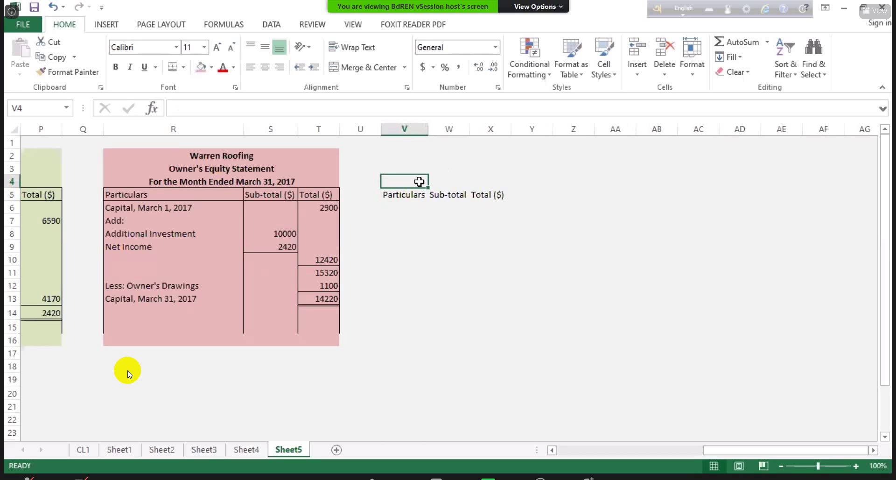
{"action": "left_click_drag", "start_coordinate": [419, 182], "coordinate": [490, 183]}
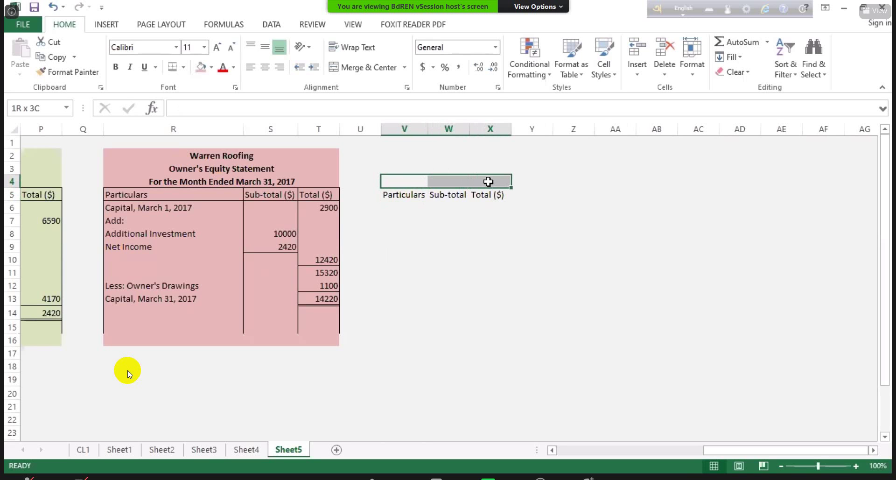
{"action": "left_click", "coordinate": [362, 68]}
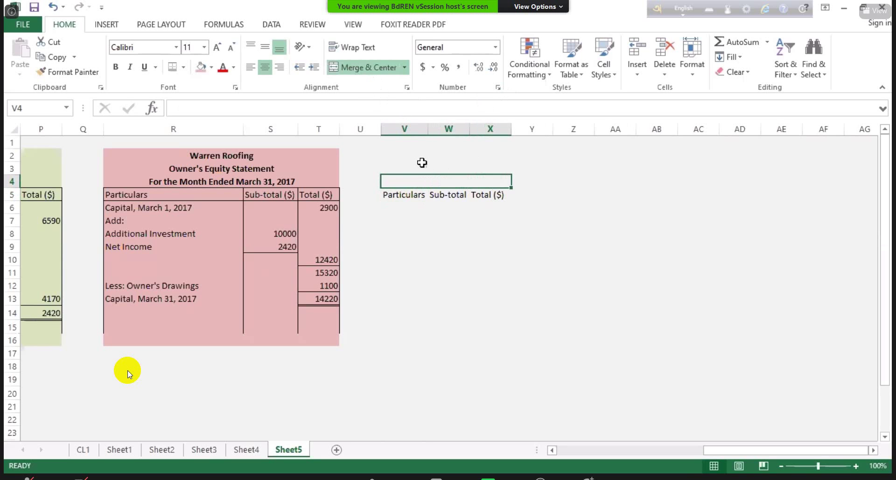
{"action": "type", "text": "Asset"}
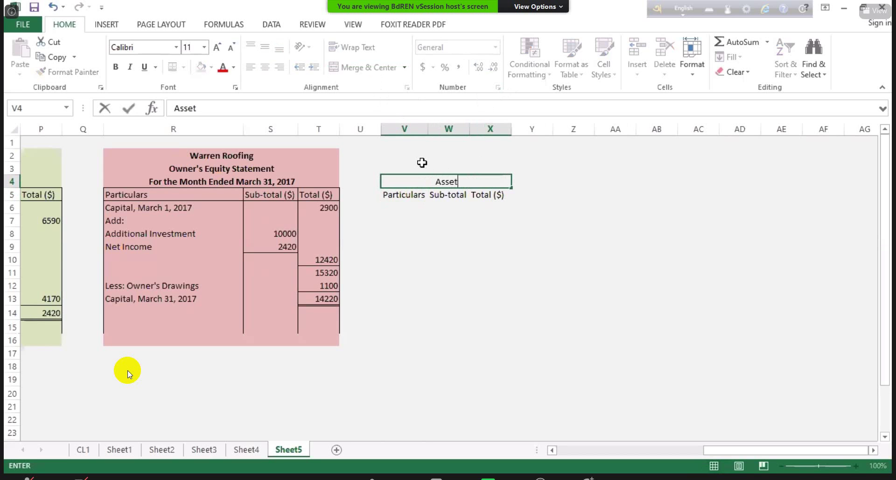
{"action": "type", "text": "ss"}
{"action": "key", "text": "Tab"}
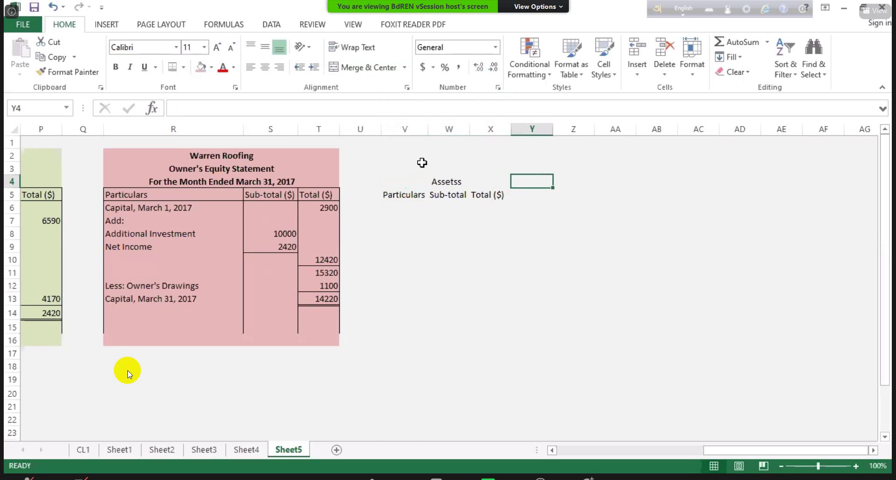
Enter the heading "Liabilites" in Y4 and merge and center it across Y4:AA4.
{"action": "type", "text": "Liabilite"}
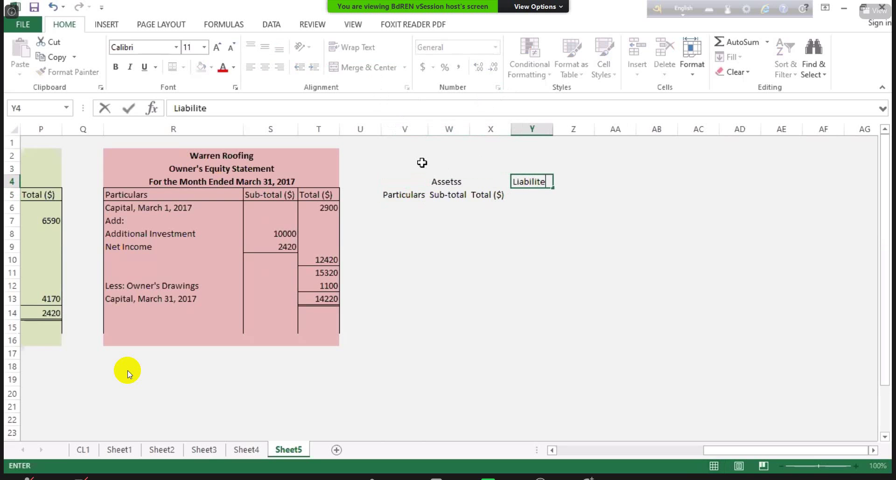
{"action": "type", "text": "s"}
{"action": "key", "text": "shift+Right"}
{"action": "key", "text": "shift+Right"}
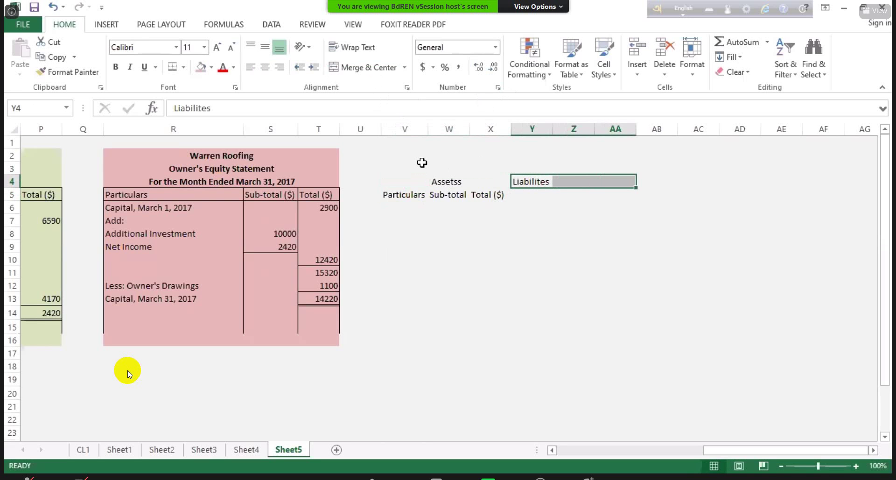
{"action": "left_click", "coordinate": [368, 67]}
{"action": "left_click_drag", "start_coordinate": [396, 301], "coordinate": [449, 304]}
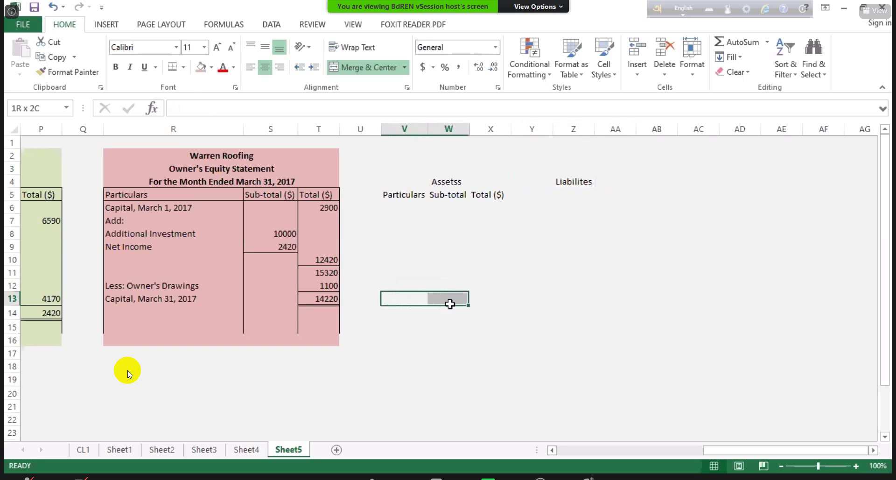
Link Y5 to the Particulars header in V5 and fill the formula across to AA5.
{"action": "left_click", "coordinate": [548, 207]}
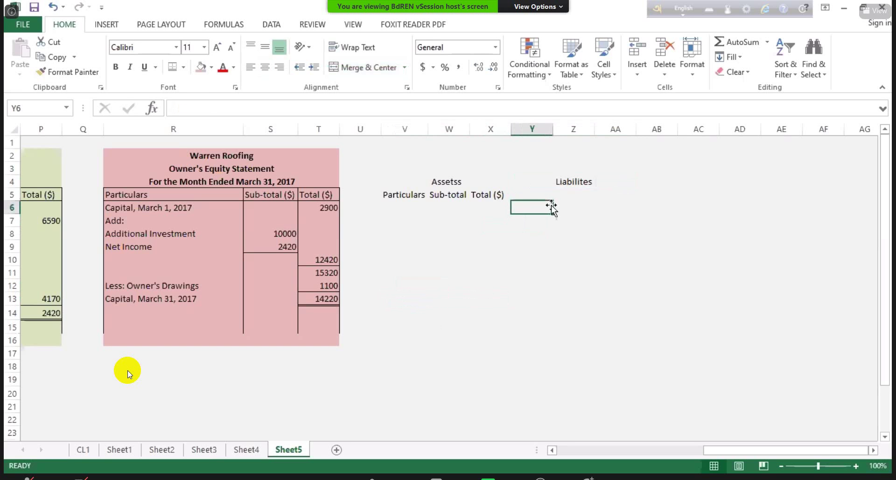
{"action": "type", "text": "="}
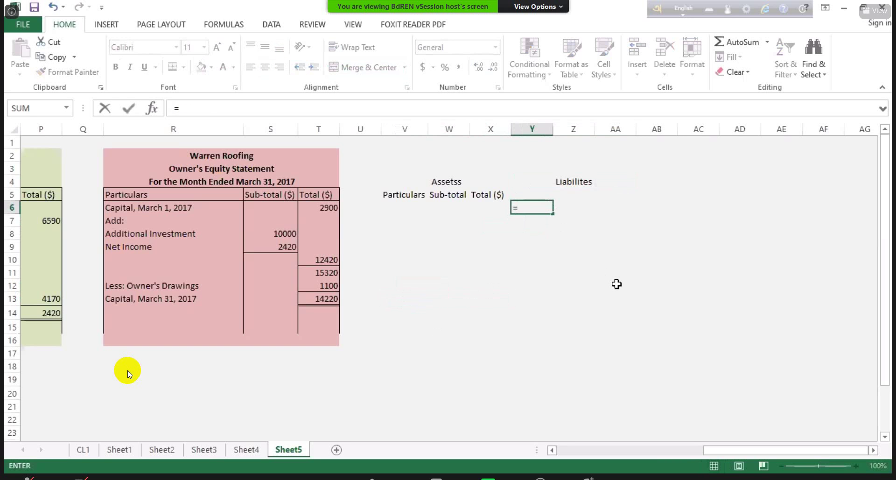
{"action": "key", "text": "Escape"}
{"action": "key", "text": "Up"}
{"action": "type", "text": "="}
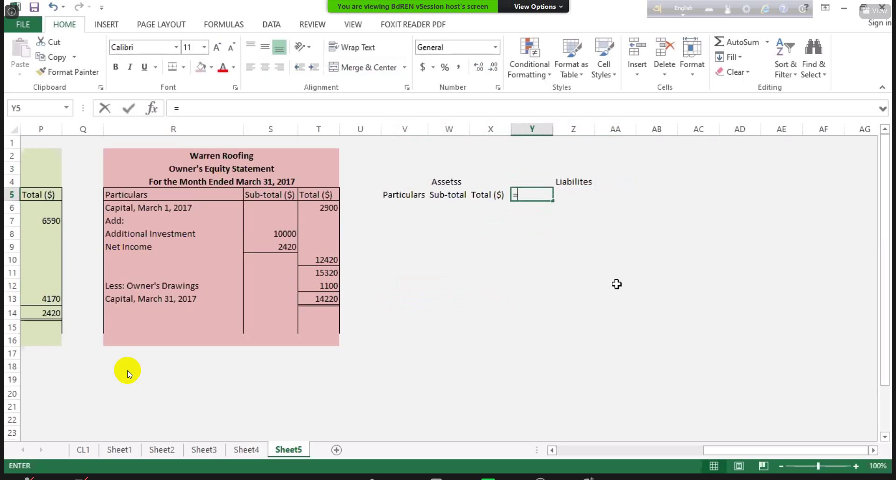
{"action": "key", "text": "Left"}
{"action": "key", "text": "Left"}
{"action": "key", "text": "Left"}
{"action": "key", "text": "ctrl+Return"}
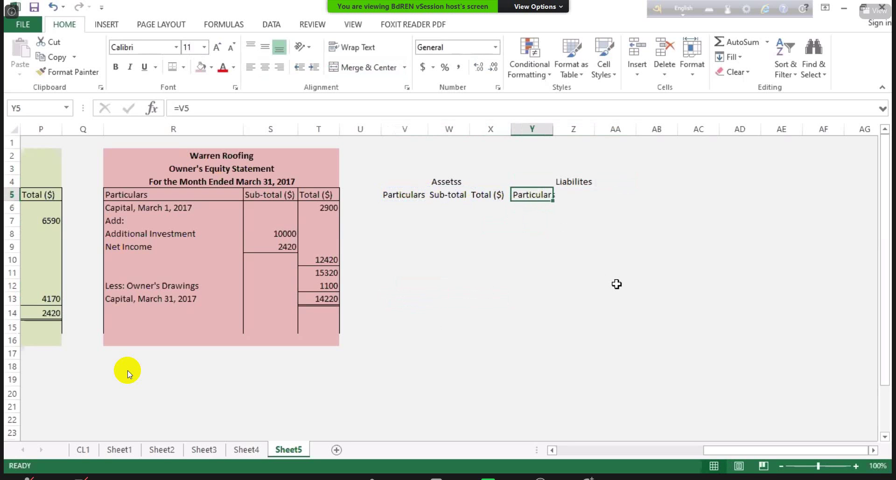
{"action": "left_click_drag", "start_coordinate": [554, 201], "coordinate": [622, 224]}
{"action": "left_click", "coordinate": [606, 260]}
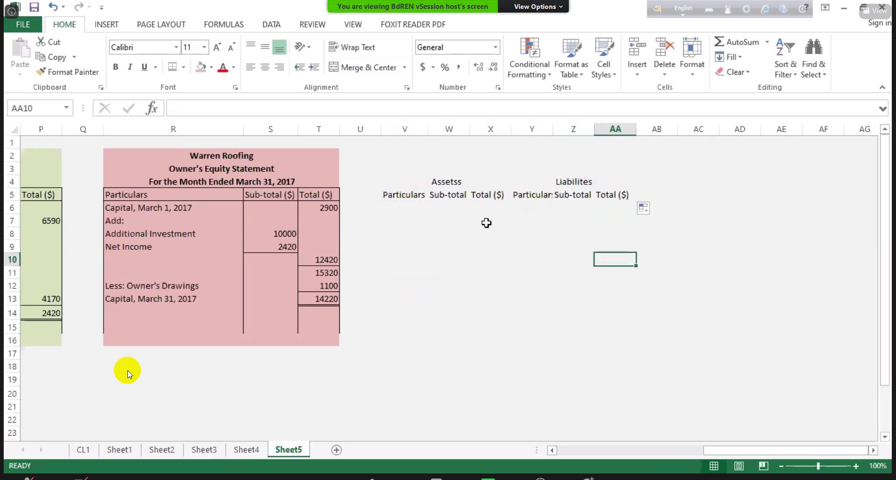
Apply all borders to the balance sheet header cells V4:AA5.
{"action": "left_click_drag", "start_coordinate": [452, 182], "coordinate": [617, 193]}
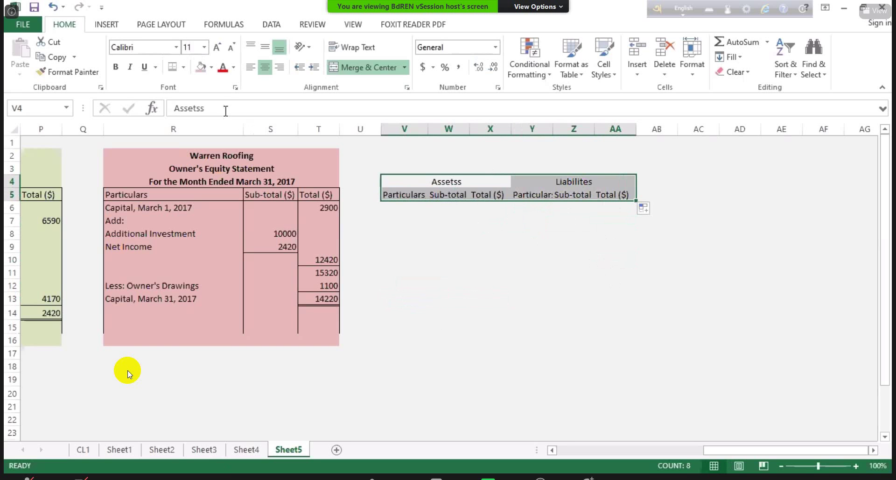
{"action": "left_click", "coordinate": [184, 68]}
{"action": "left_click", "coordinate": [203, 178]}
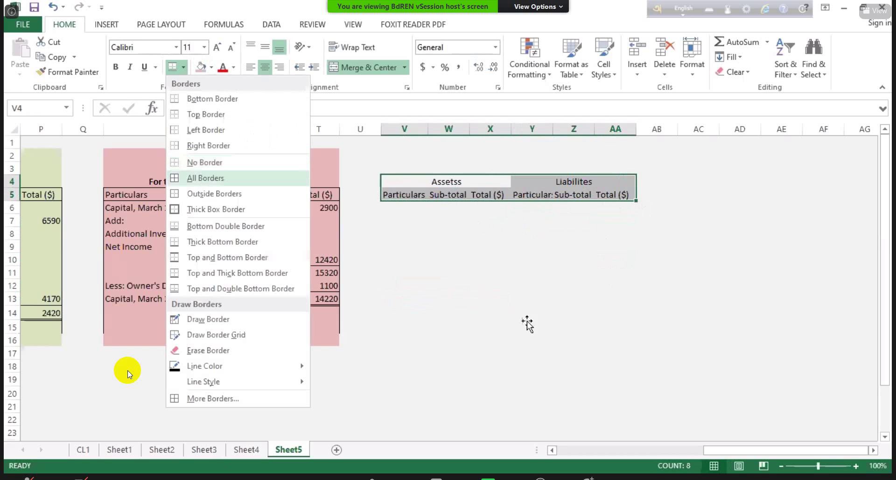
{"action": "left_click", "coordinate": [531, 326]}
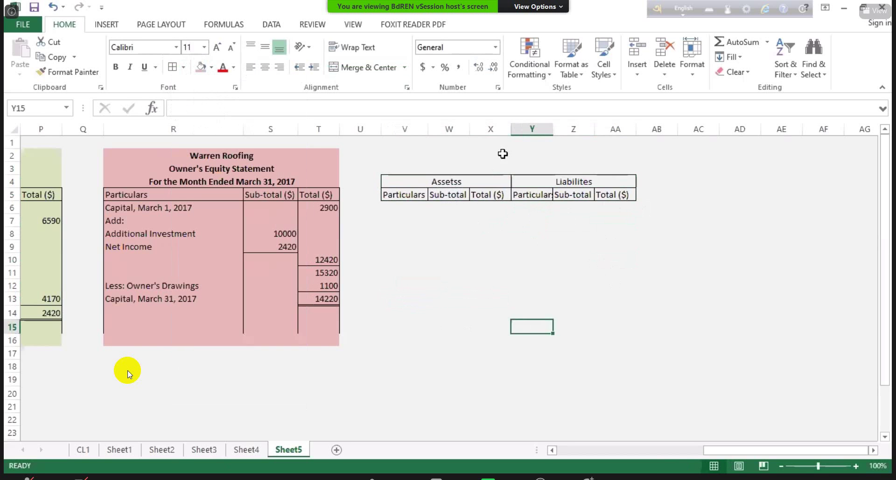
Fit column W to its header and widen the two Particulars columns, V and Y.
{"action": "double_click", "coordinate": [468, 127]}
{"action": "left_click_drag", "start_coordinate": [429, 129], "coordinate": [462, 130]}
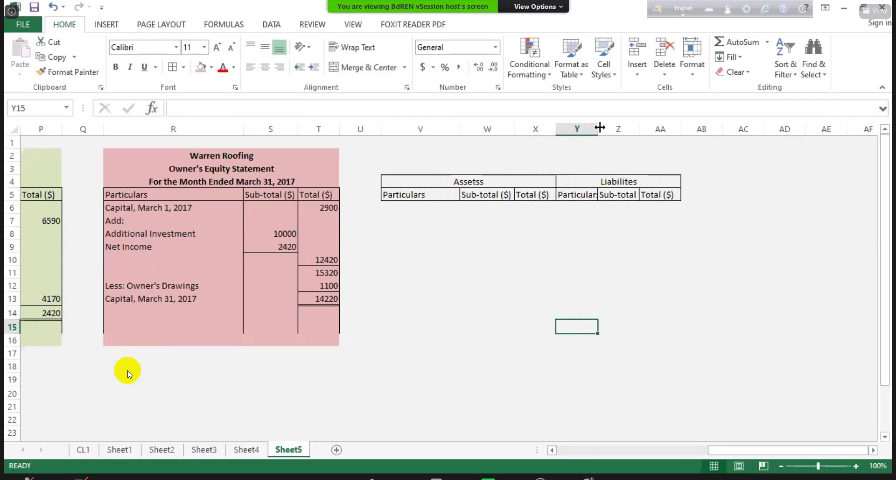
{"action": "left_click_drag", "start_coordinate": [600, 126], "coordinate": [632, 127]}
Extend the merged heading in Y4 to read "Liabilites and Owner's Equity".
{"action": "left_click", "coordinate": [660, 184]}
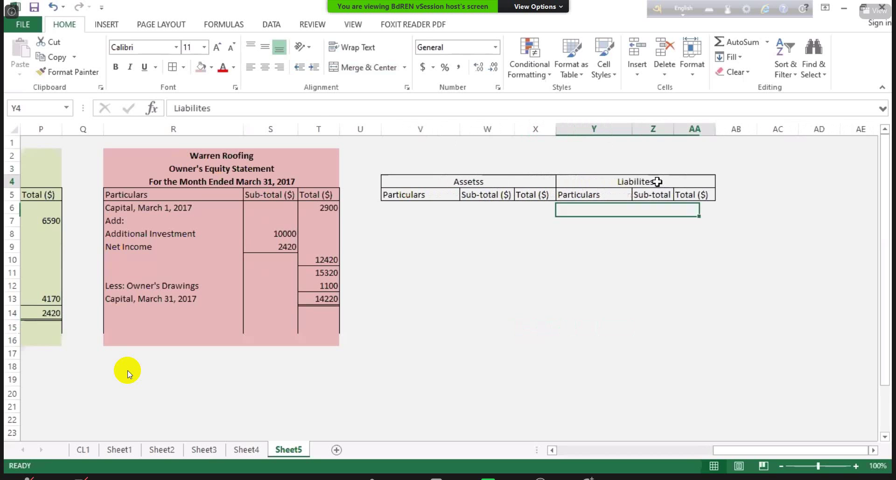
{"action": "left_click", "coordinate": [319, 112]}
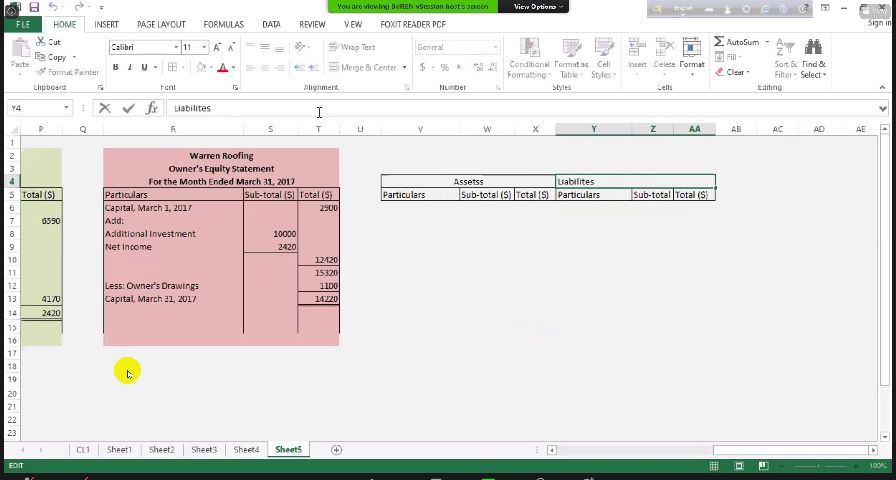
{"action": "type", "text": "and Ow"}
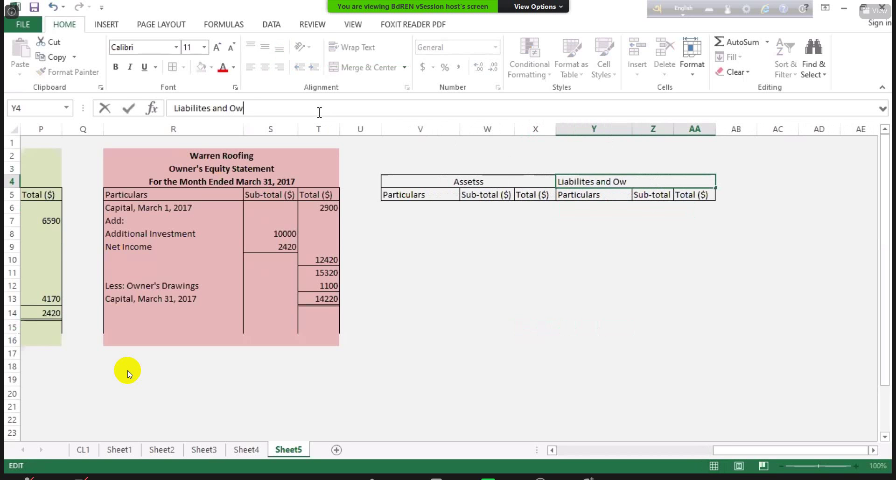
{"action": "type", "text": "ner's Equity"}
{"action": "key", "text": "ctrl+Return"}
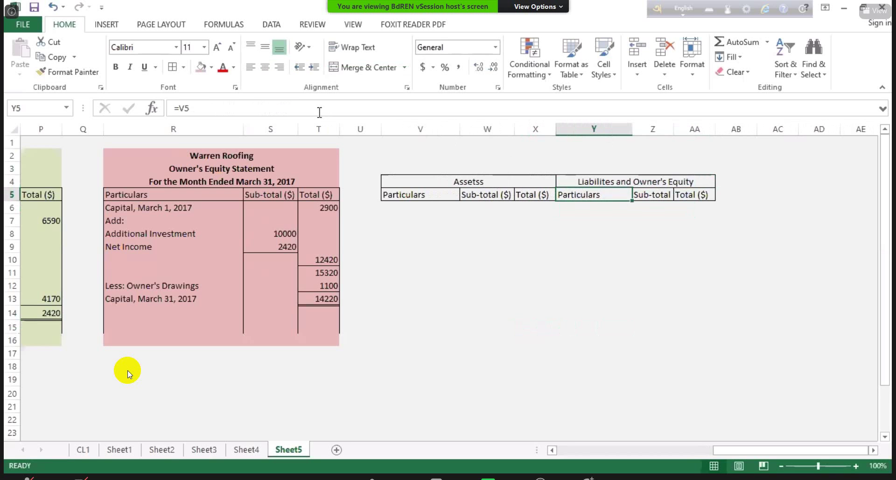
Link cell V1 to the company name in R2 of the Owner's Equity Statement.
{"action": "key", "text": "Up"}
{"action": "key", "text": "Up"}
{"action": "key", "text": "Up"}
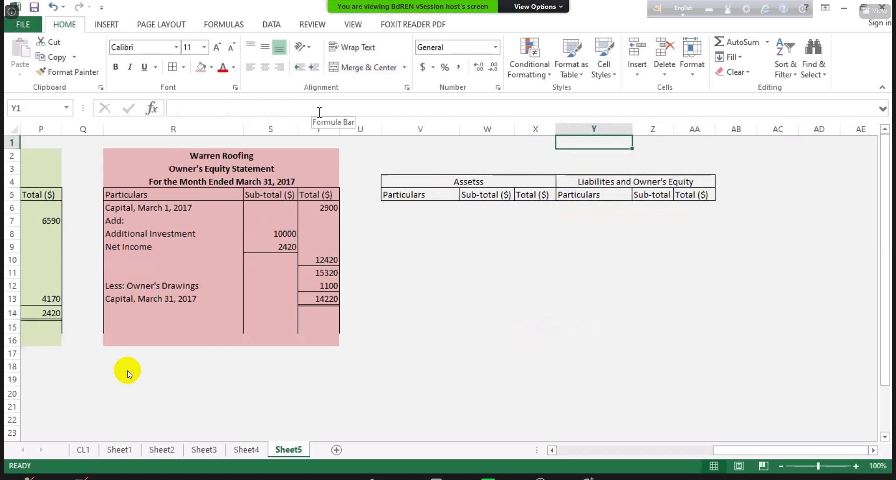
{"action": "key", "text": "Left"}
{"action": "key", "text": "Left"}
{"action": "key", "text": "Left"}
{"action": "type", "text": "="}
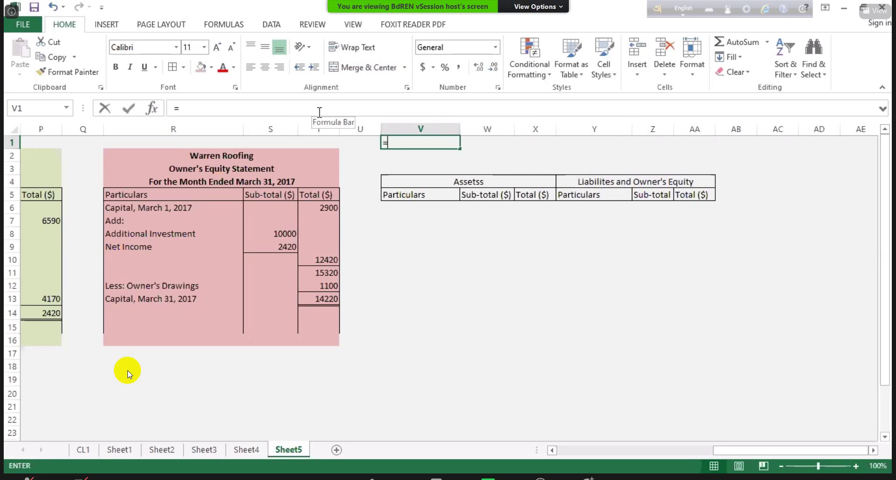
{"action": "key", "text": "Left"}
{"action": "key", "text": "Left"}
{"action": "key", "text": "Left"}
{"action": "key", "text": "Down"}
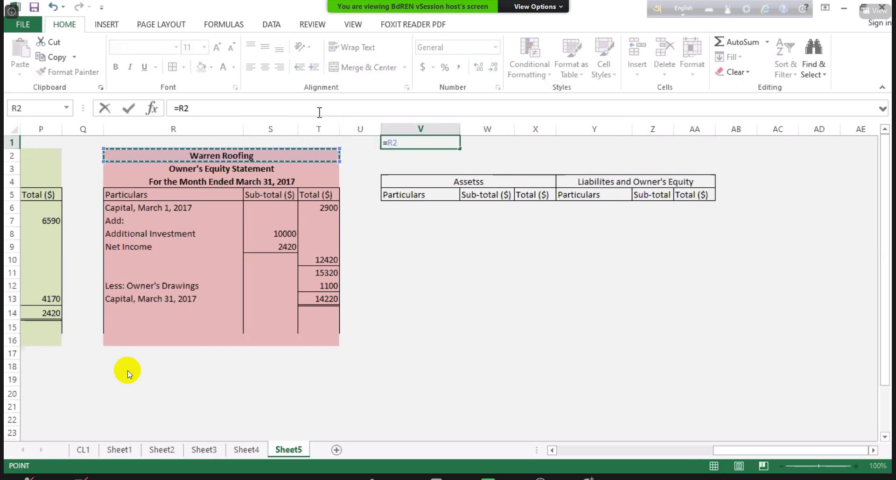
{"action": "key", "text": "Return"}
Enter the title "Balance Sheet" in V2 and the date March 31, 2017 in V3.
{"action": "key", "text": "Right"}
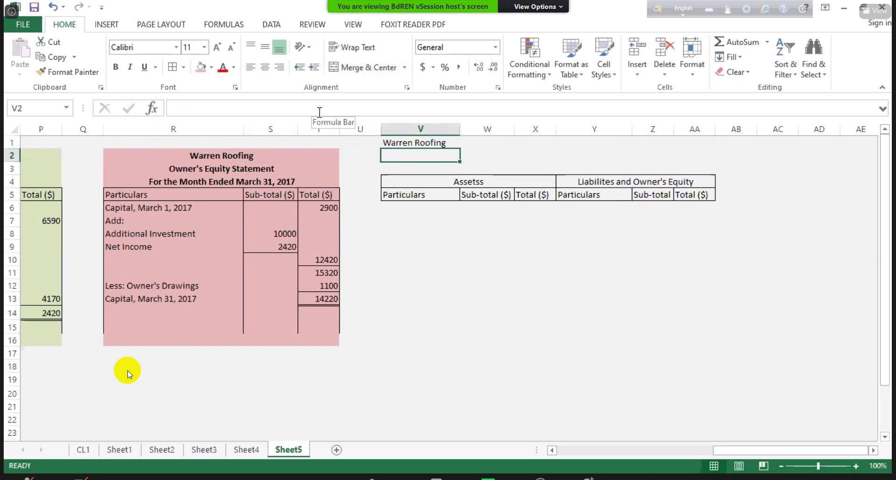
{"action": "type", "text": "B"}
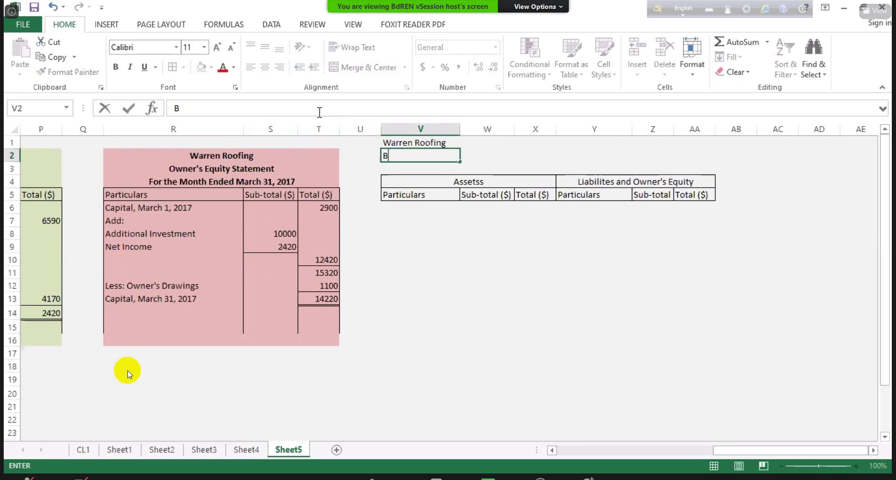
{"action": "type", "text": "llanc"}
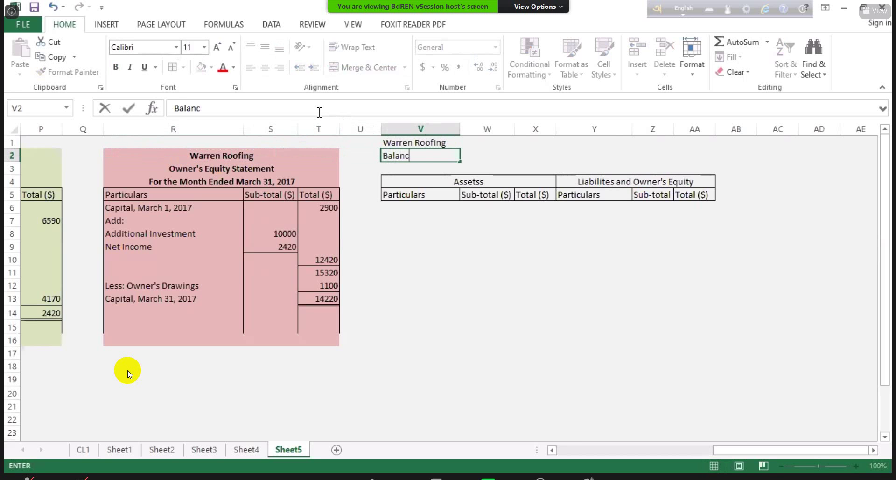
{"action": "type", "text": "e Sheet"}
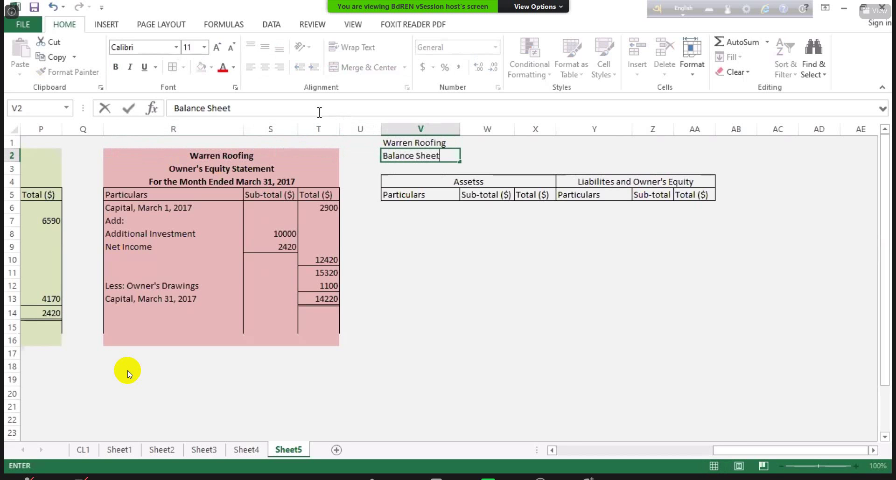
{"action": "key", "text": "Return"}
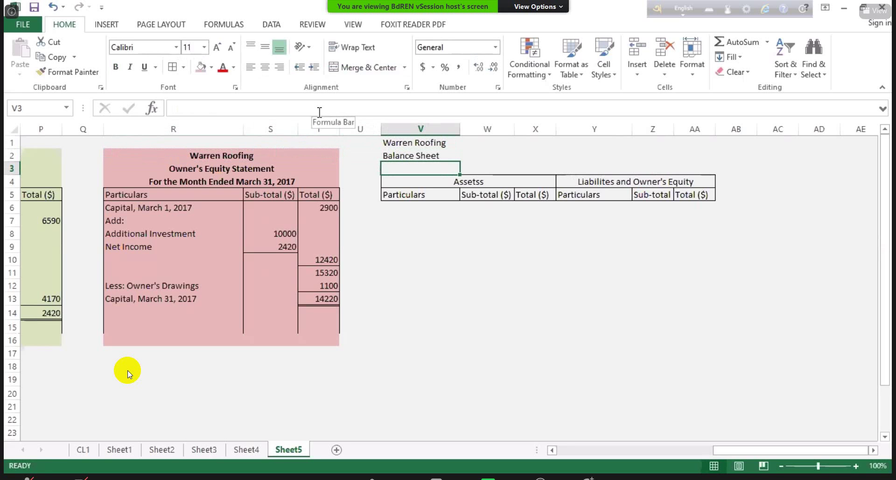
{"action": "type", "text": "March 31, 2017"}
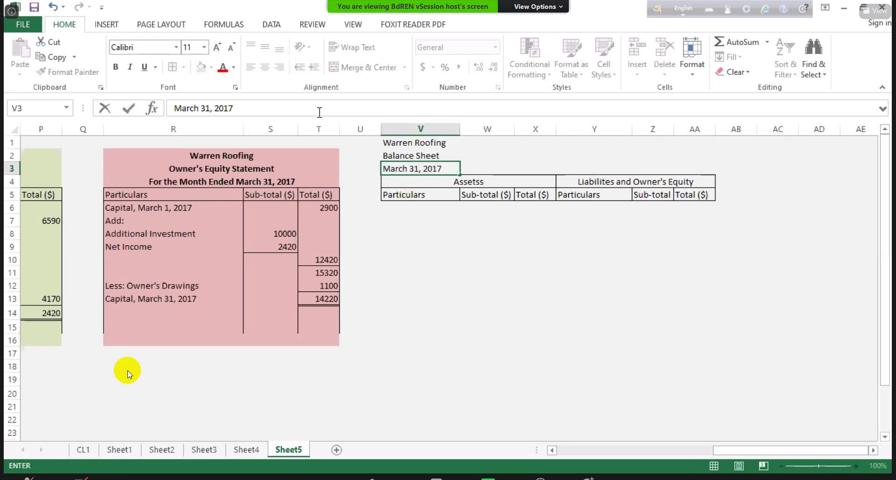
Merge and center the company name across V1:AA1.
{"action": "key", "text": "Up"}
{"action": "key", "text": "Up"}
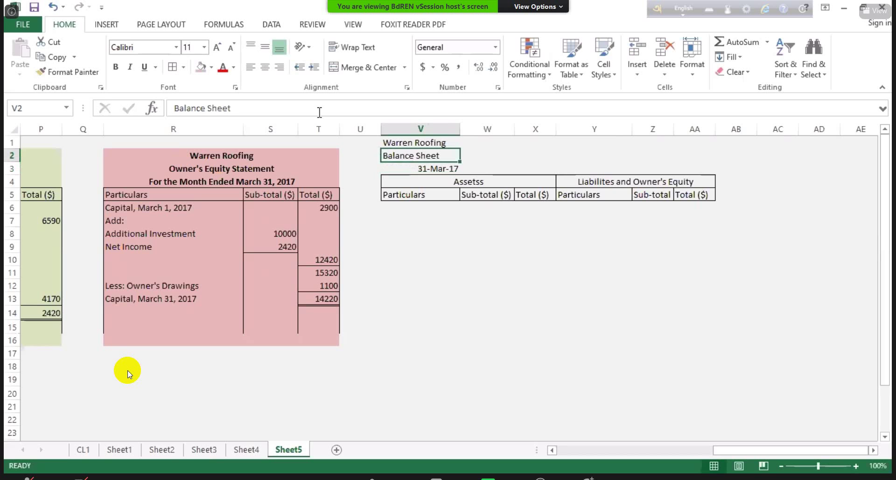
{"action": "key", "text": "shift+Right"}
{"action": "key", "text": "shift+Right"}
{"action": "key", "text": "shift+Right"}
{"action": "key", "text": "shift+Right"}
{"action": "key", "text": "shift+Right"}
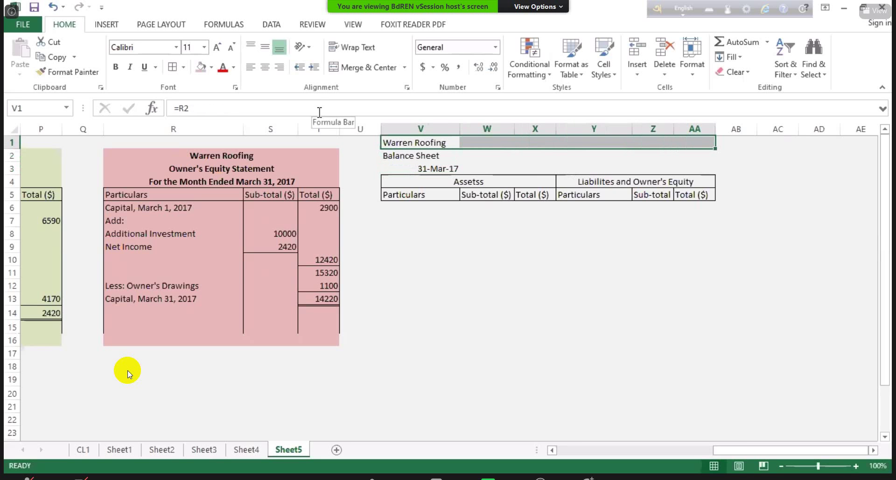
{"action": "left_click", "coordinate": [334, 70]}
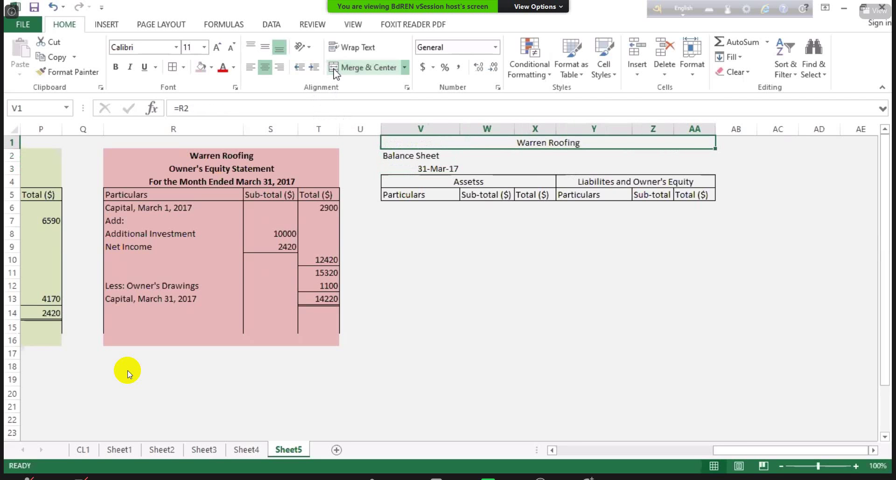
Merge and center the Balance Sheet title across V2:AA2.
{"action": "key", "text": "Down"}
{"action": "key", "text": "shift+Right"}
{"action": "key", "text": "shift+Right"}
{"action": "key", "text": "shift+Right"}
{"action": "key", "text": "shift+Right"}
{"action": "key", "text": "shift+Right"}
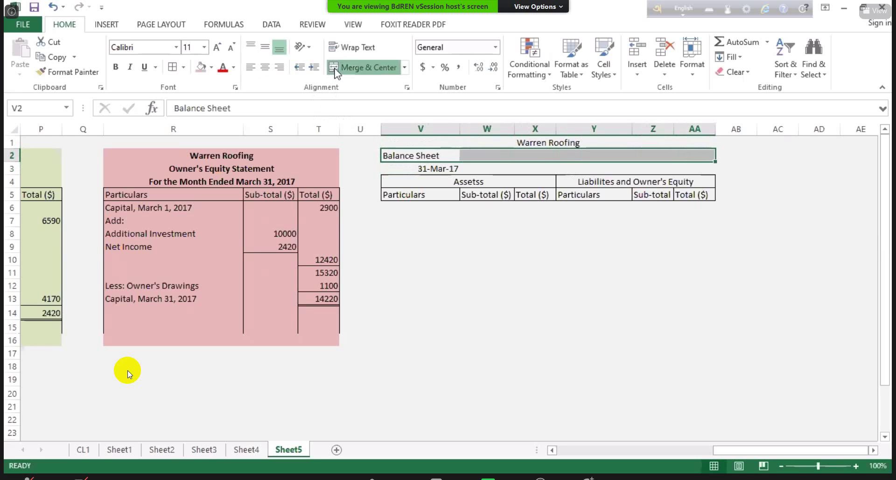
{"action": "left_click", "coordinate": [335, 69]}
Merge and center the statement date across V3:AA3.
{"action": "key", "text": "Down"}
{"action": "key", "text": "shift+Right"}
{"action": "key", "text": "shift+Right"}
{"action": "key", "text": "shift+Right"}
{"action": "key", "text": "shift+Right"}
{"action": "key", "text": "shift+Right"}
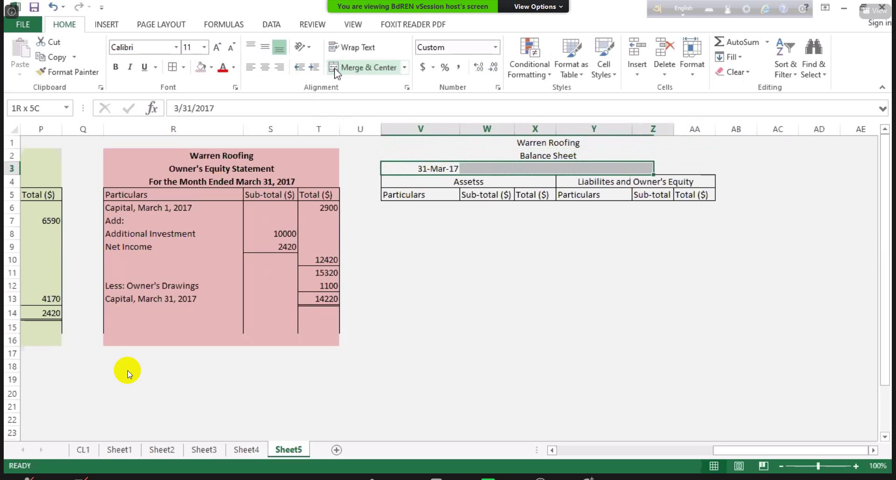
{"action": "left_click", "coordinate": [334, 69]}
Make the three balance sheet title rows, V1 to V3, bold.
{"action": "key", "text": "Up"}
{"action": "key", "text": "Up"}
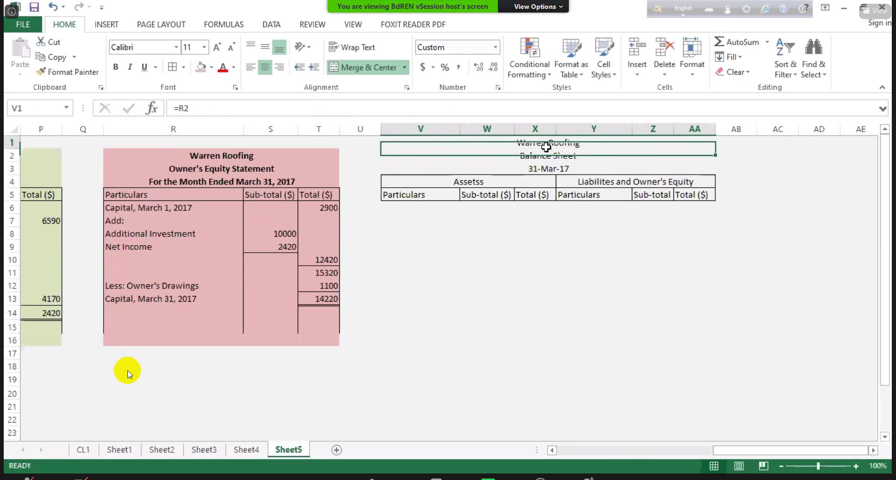
{"action": "key", "text": "shift+Down"}
{"action": "key", "text": "shift+Down"}
{"action": "key", "text": "ctrl+b"}
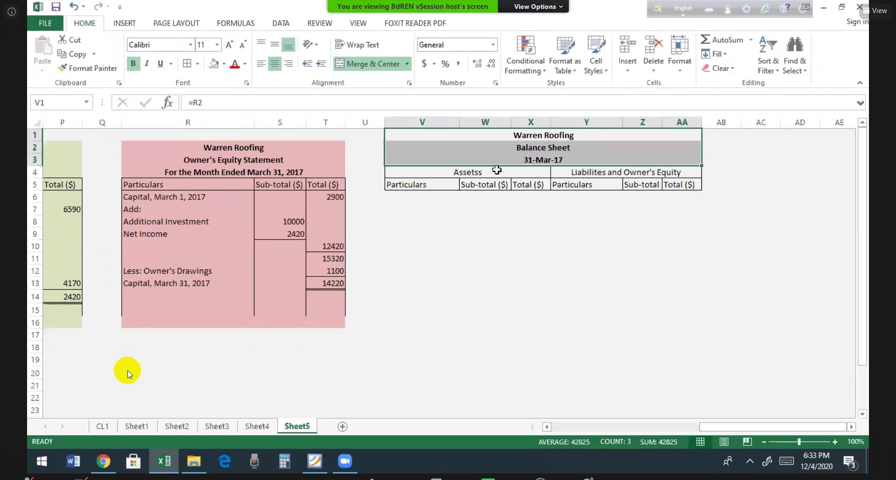
Widen columns V and Y further to give both Particulars columns more room.
{"action": "left_click", "coordinate": [539, 158]}
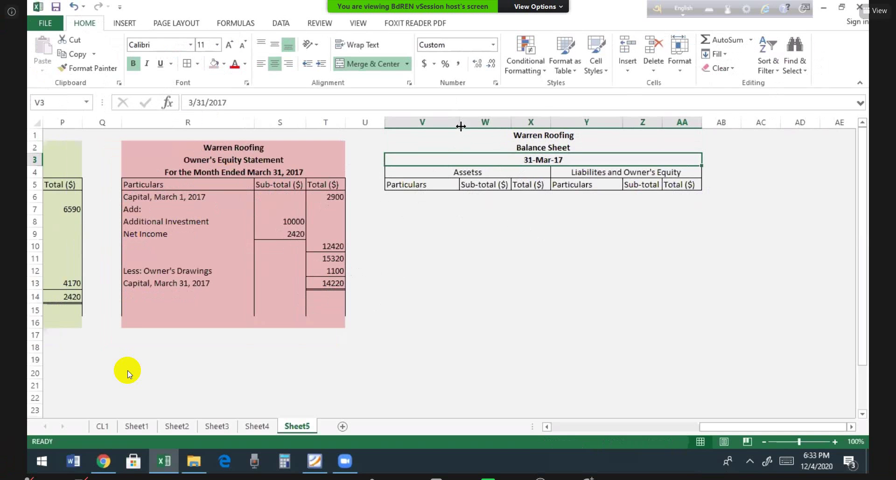
{"action": "left_click_drag", "start_coordinate": [459, 122], "coordinate": [497, 122]}
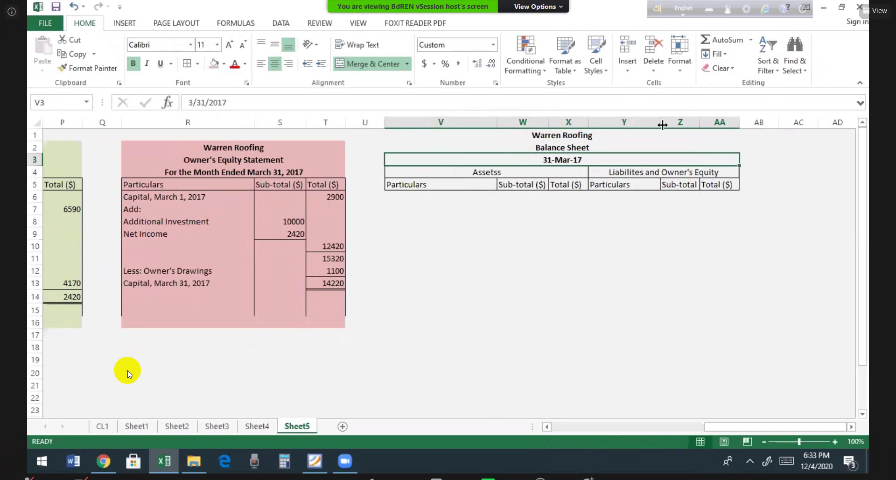
{"action": "left_click_drag", "start_coordinate": [665, 123], "coordinate": [680, 124]}
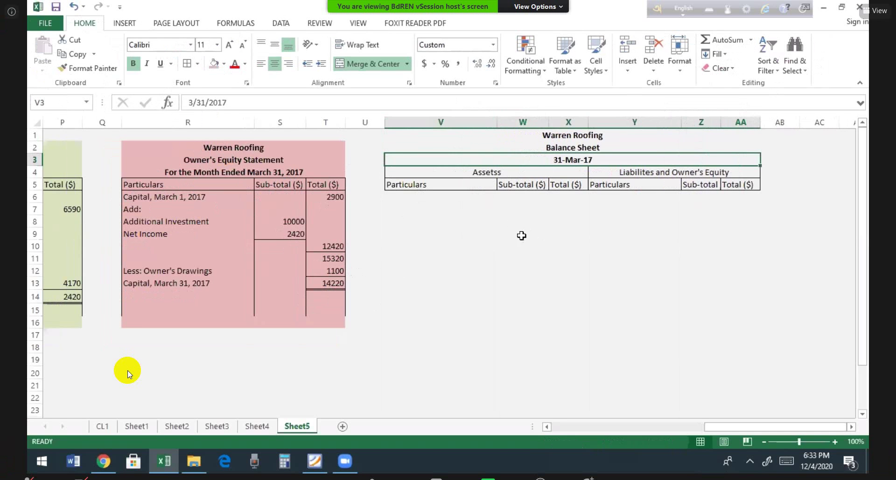
Widen column AA slightly and add left, inner and right vertical borders to the balance sheet body, V5:AA19.
{"action": "left_click_drag", "start_coordinate": [760, 122], "coordinate": [766, 123]}
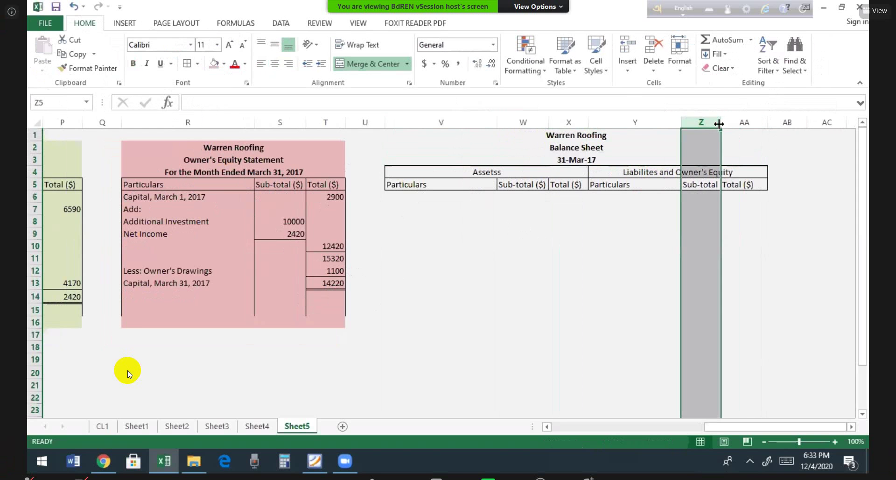
{"action": "left_click", "coordinate": [591, 249]}
{"action": "left_click_drag", "start_coordinate": [407, 186], "coordinate": [752, 358]}
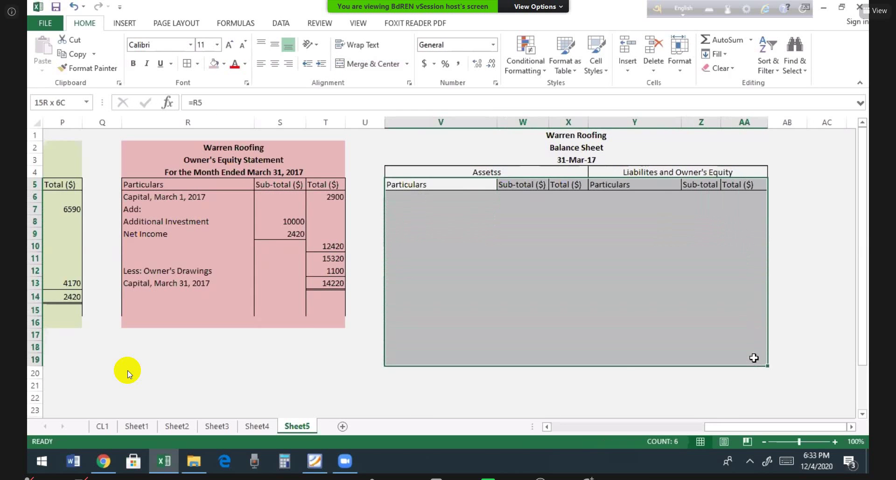
{"action": "right_click", "coordinate": [633, 339]}
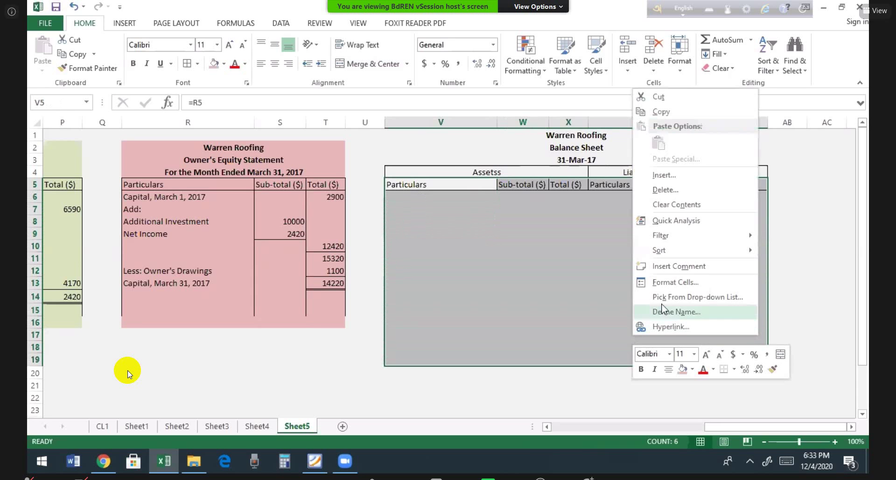
{"action": "left_click", "coordinate": [672, 283]}
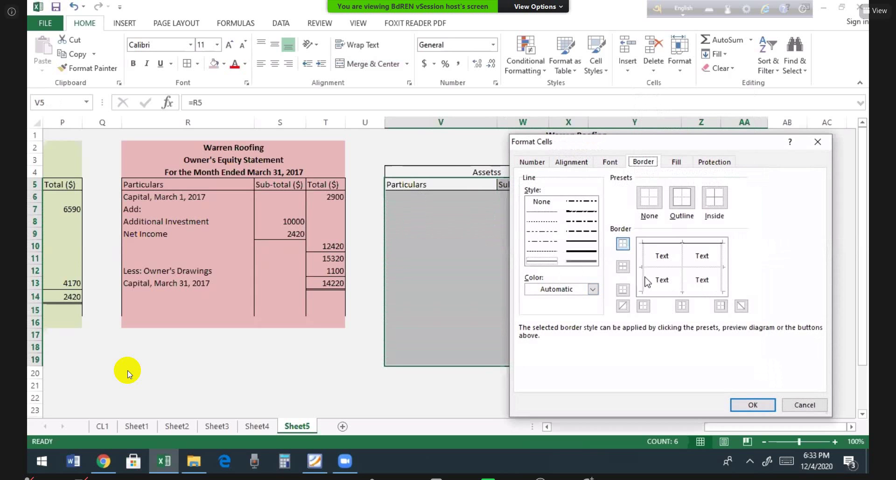
{"action": "left_click", "coordinate": [646, 282]}
{"action": "left_click", "coordinate": [683, 280]}
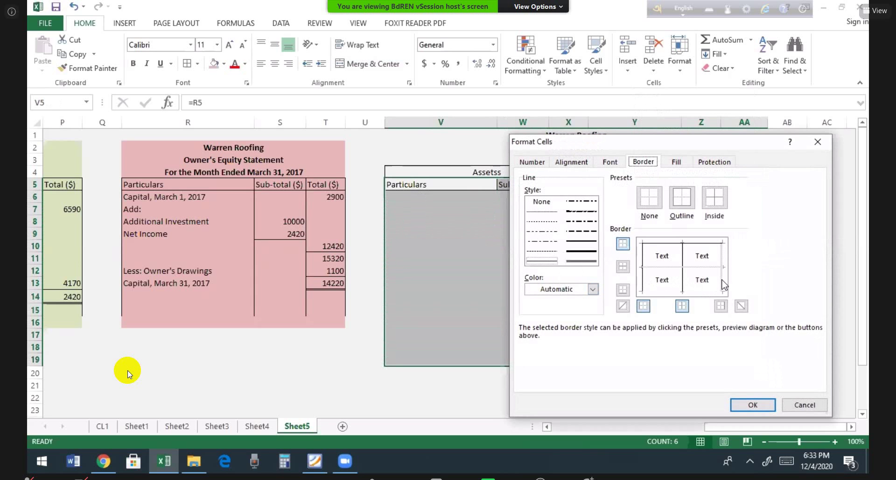
{"action": "left_click", "coordinate": [723, 283]}
{"action": "left_click", "coordinate": [752, 404]}
{"action": "left_click", "coordinate": [608, 417]}
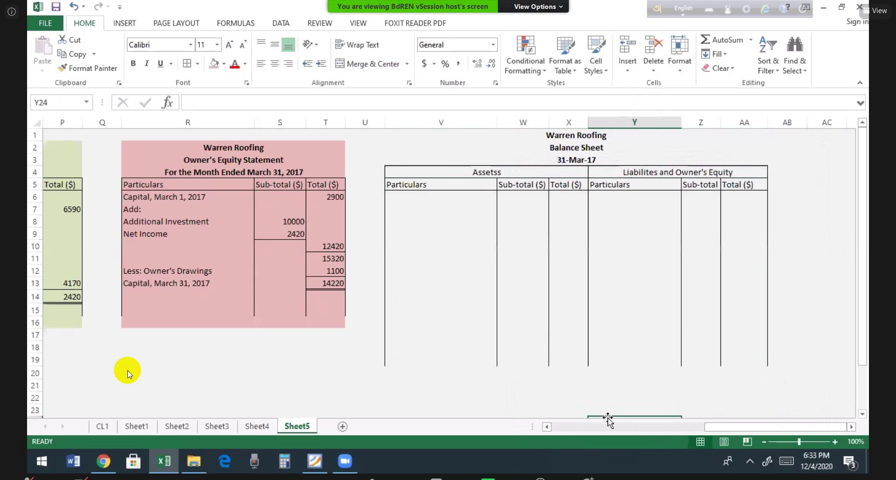
Enter the heading "Current Assets" in V6 under the assets Particulars column.
{"action": "left_click", "coordinate": [438, 198]}
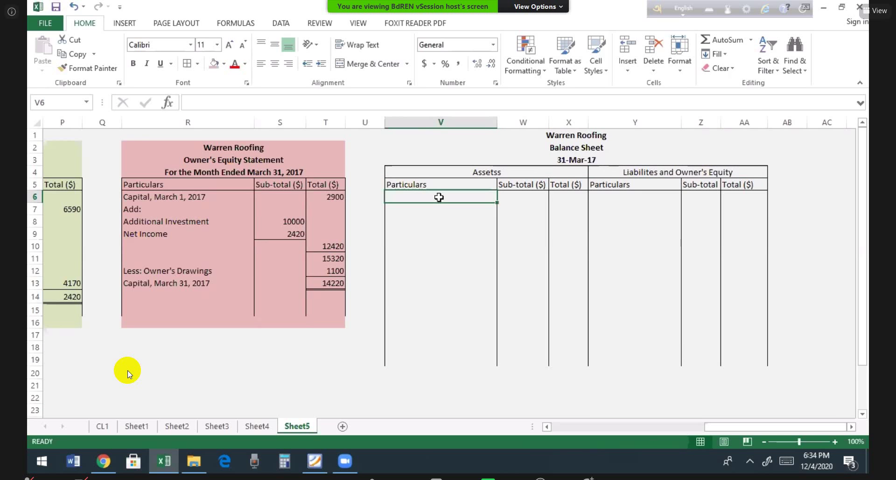
{"action": "type", "text": "Current A"}
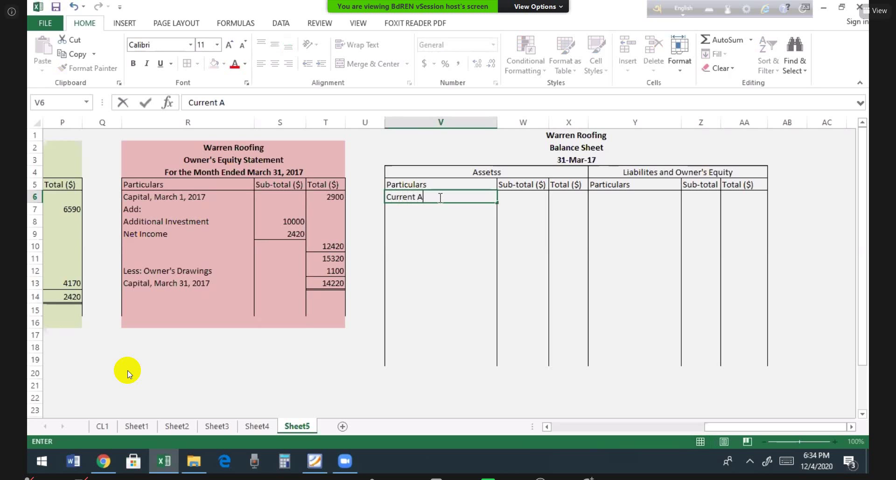
{"action": "type", "text": "ssets"}
{"action": "key", "text": "Return"}
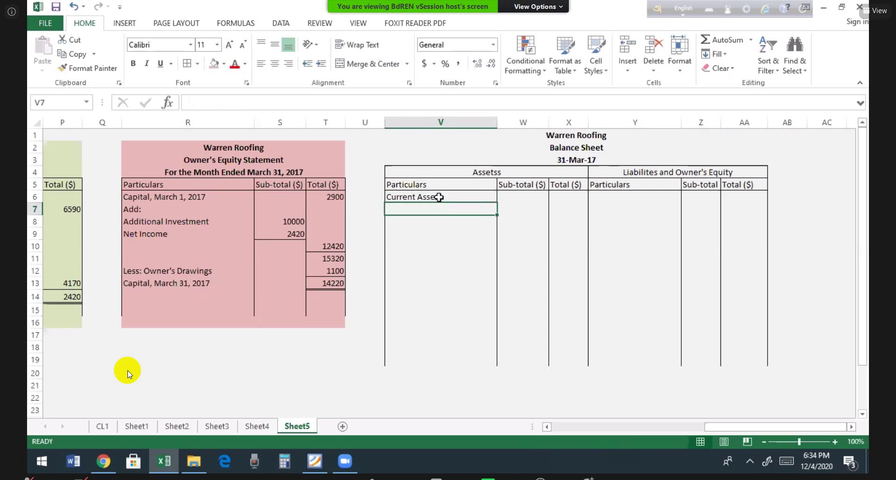
Link V7 to the worksheet's Cash label with the formula =B7.
{"action": "type", "text": "="}
{"action": "key", "text": "Left"}
{"action": "key", "text": "Left"}
{"action": "key", "text": "Left"}
{"action": "key", "text": "Left"}
{"action": "key", "text": "Left"}
{"action": "key", "text": "Left"}
{"action": "key", "text": "Left"}
{"action": "key", "text": "Left"}
{"action": "key", "text": "Left"}
{"action": "key", "text": "Left"}
{"action": "key", "text": "Left"}
{"action": "key", "text": "Left"}
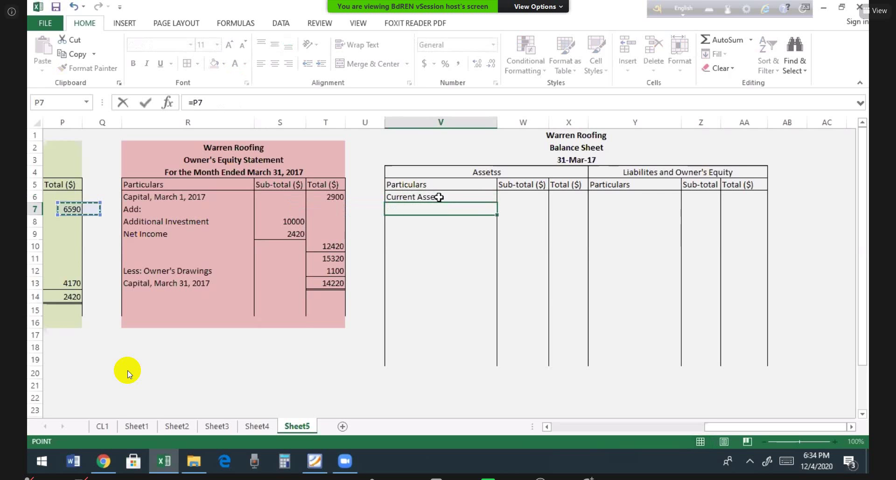
{"action": "key", "text": "Right"}
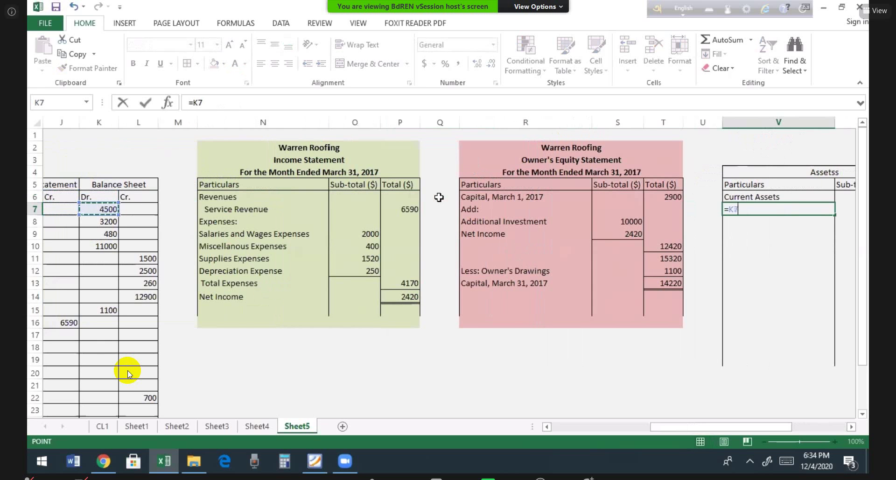
{"action": "key", "text": "Left"}
{"action": "key", "text": "Left"}
{"action": "key", "text": "Left"}
{"action": "key", "text": "Left"}
{"action": "key", "text": "Left"}
{"action": "key", "text": "Left"}
{"action": "key", "text": "Left"}
{"action": "key", "text": "Left"}
{"action": "key", "text": "Left"}
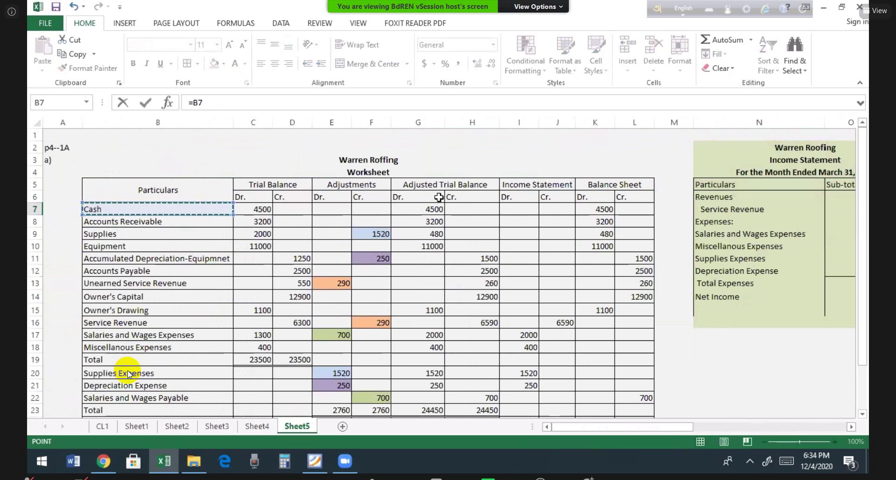
{"action": "key", "text": "Escape"}
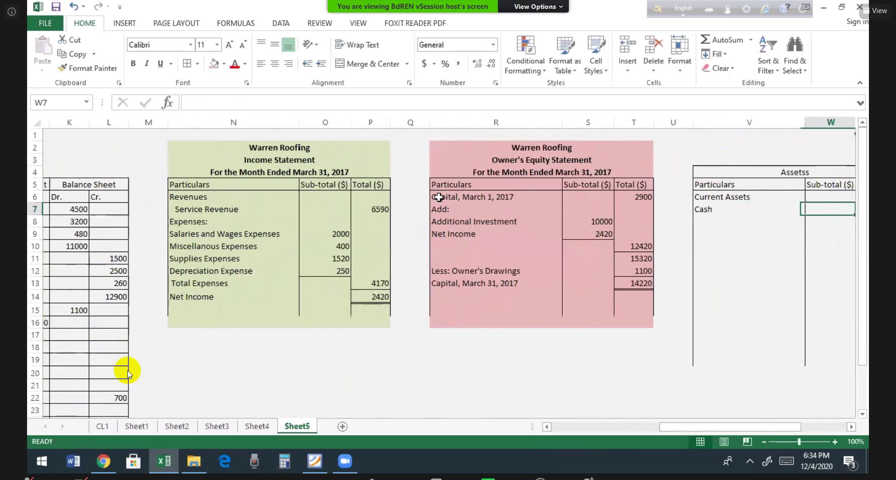
Link the Cash sub-total in W7 to the worksheet's Balance Sheet debit amount with =K7.
{"action": "type", "text": "="}
{"action": "key", "text": "Left"}
{"action": "key", "text": "Left"}
{"action": "key", "text": "Left"}
{"action": "key", "text": "Left"}
{"action": "key", "text": "Left"}
{"action": "key", "text": "Left"}
{"action": "key", "text": "Left"}
{"action": "key", "text": "Left"}
{"action": "key", "text": "Left"}
{"action": "key", "text": "Left"}
{"action": "key", "text": "Left"}
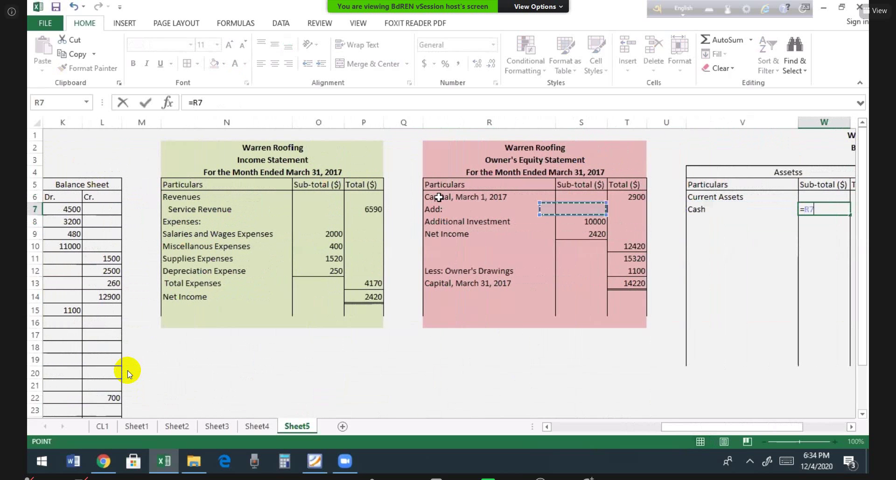
{"action": "key", "text": "Left"}
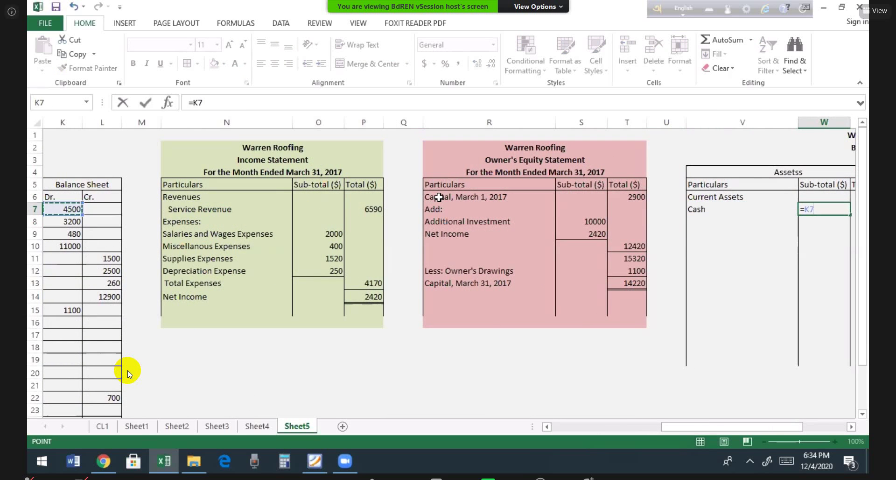
{"action": "key", "text": "Return"}
Link V8 to the worksheet's Accounts Receivable label with the formula =B8.
{"action": "key", "text": "Left"}
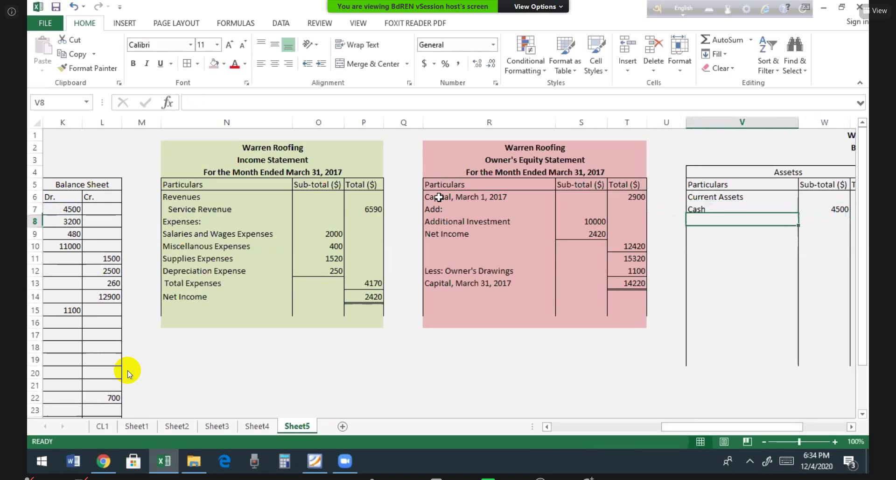
{"action": "type", "text": "="}
{"action": "key", "text": "Left"}
{"action": "key", "text": "Left"}
{"action": "key", "text": "Left"}
{"action": "key", "text": "Left"}
{"action": "key", "text": "Left"}
{"action": "key", "text": "Left"}
{"action": "key", "text": "Left"}
{"action": "key", "text": "Left"}
{"action": "key", "text": "Left"}
{"action": "key", "text": "Left"}
{"action": "key", "text": "Left"}
{"action": "key", "text": "Left"}
{"action": "key", "text": "Left"}
{"action": "key", "text": "Left"}
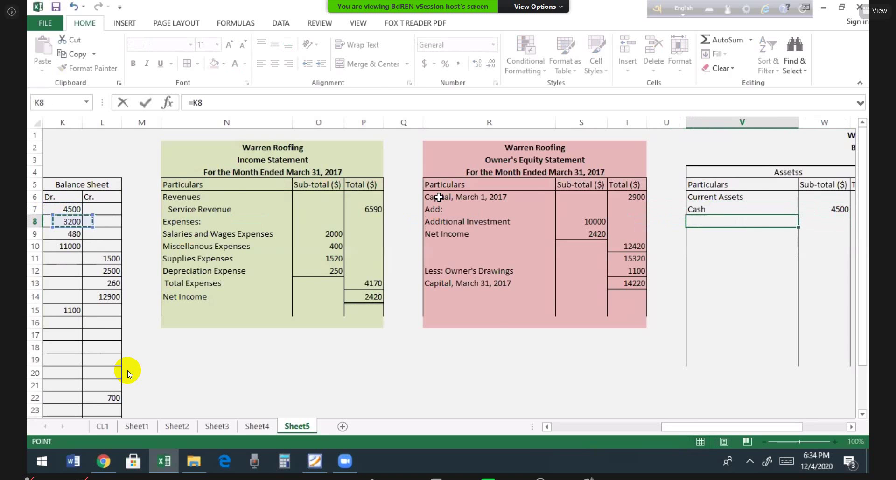
{"action": "key", "text": "Left"}
{"action": "key", "text": "Left"}
{"action": "key", "text": "Left"}
{"action": "key", "text": "Left"}
{"action": "key", "text": "Left"}
{"action": "key", "text": "Left"}
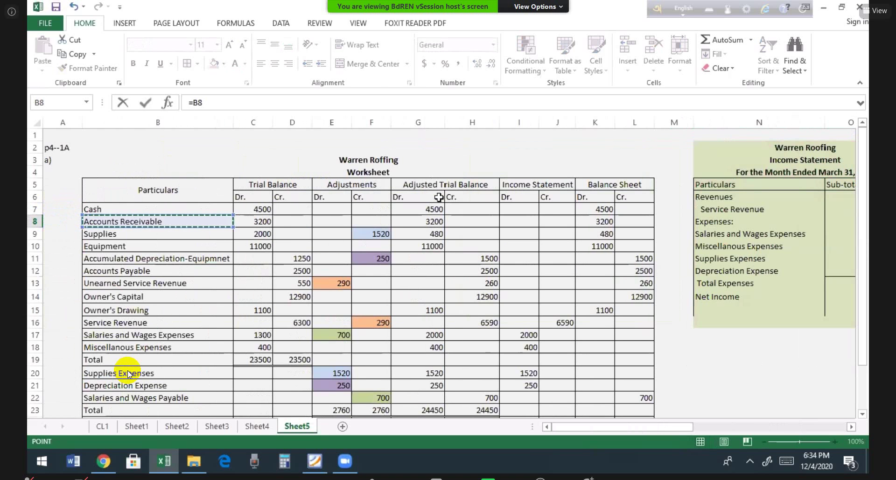
{"action": "key", "text": "Return"}
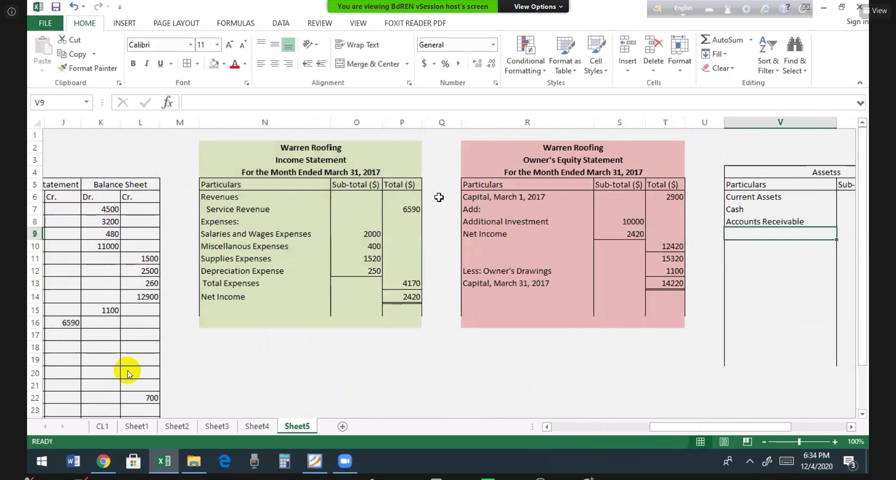
Link the Accounts Receivable sub-total in W8 to the worksheet's Balance Sheet debit amount with =K8.
{"action": "key", "text": "Up"}
{"action": "key", "text": "Right"}
{"action": "type", "text": "="}
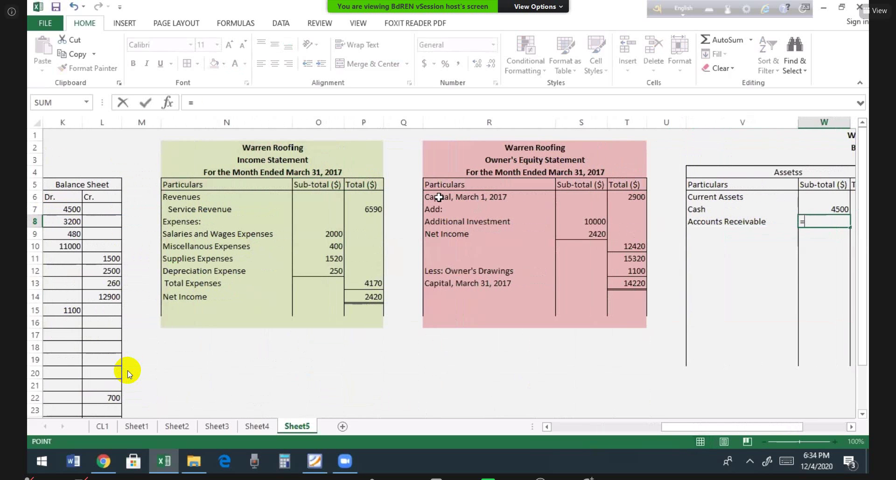
{"action": "key", "text": "Left"}
{"action": "key", "text": "Left"}
{"action": "key", "text": "Left"}
{"action": "key", "text": "Left"}
{"action": "key", "text": "Left"}
{"action": "key", "text": "Left"}
{"action": "key", "text": "Left"}
{"action": "key", "text": "Left"}
{"action": "key", "text": "Left"}
{"action": "key", "text": "Left"}
{"action": "key", "text": "Left"}
{"action": "key", "text": "Left"}
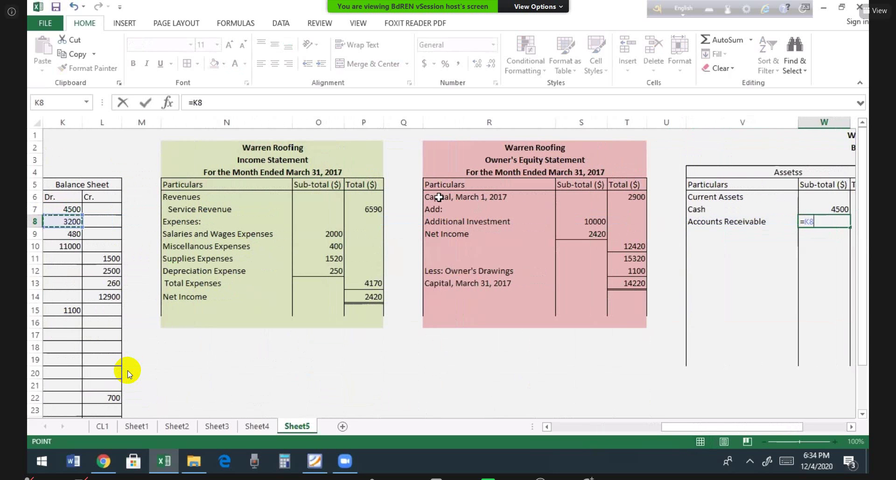
{"action": "key", "text": "Return"}
Link V9 to the worksheet's Supplies label with the formula =B9.
{"action": "key", "text": "Left"}
{"action": "type", "text": "="}
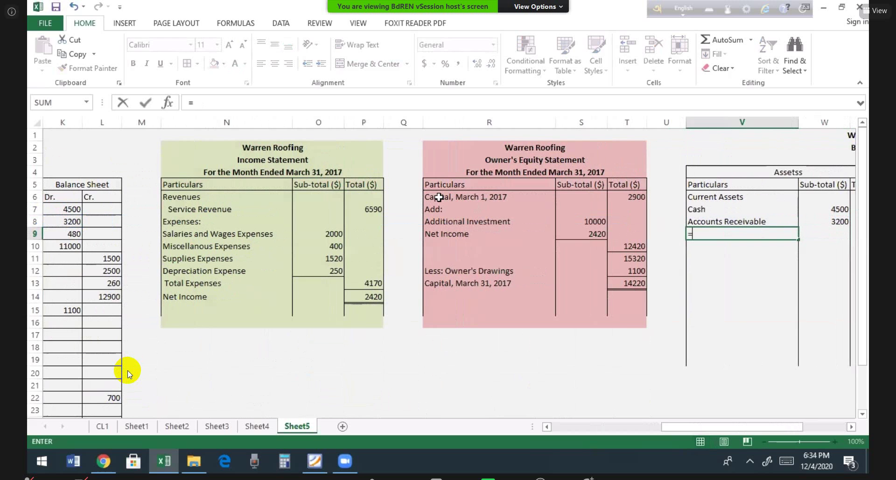
{"action": "key", "text": "Left"}
{"action": "key", "text": "Left"}
{"action": "key", "text": "Left"}
{"action": "key", "text": "Left"}
{"action": "key", "text": "Left"}
{"action": "key", "text": "Left"}
{"action": "key", "text": "Left"}
{"action": "key", "text": "Left"}
{"action": "key", "text": "Left"}
{"action": "key", "text": "Left"}
{"action": "key", "text": "Left"}
{"action": "key", "text": "Left"}
{"action": "key", "text": "Left"}
{"action": "key", "text": "Left"}
{"action": "key", "text": "Left"}
{"action": "key", "text": "Left"}
{"action": "key", "text": "Left"}
{"action": "key", "text": "Left"}
{"action": "key", "text": "Left"}
{"action": "key", "text": "Left"}
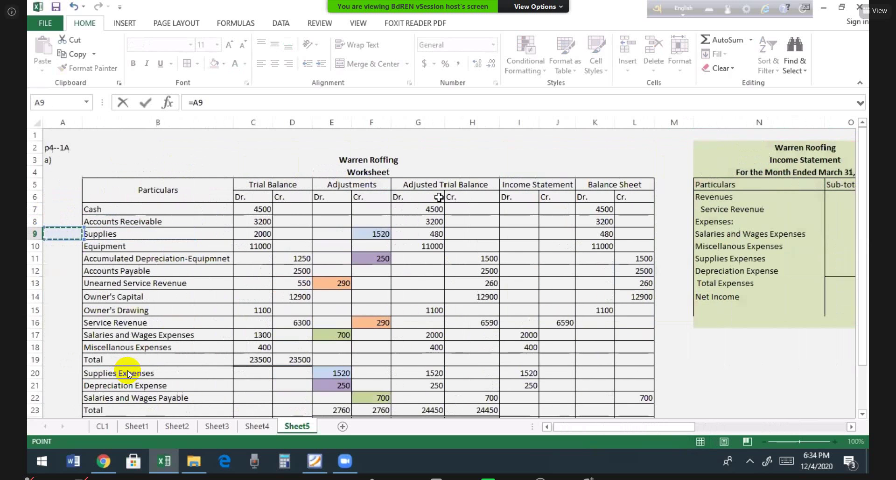
{"action": "key", "text": "Right"}
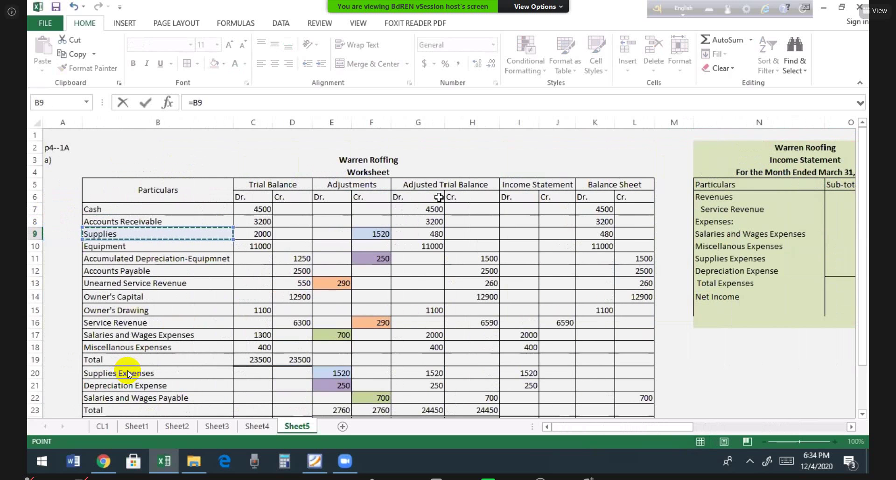
{"action": "key", "text": "Return"}
Link the Supplies sub-total in W9 to its Balance Sheet debit amount in the worksheet, cell K9.
{"action": "key", "text": "Up"}
{"action": "key", "text": "Right"}
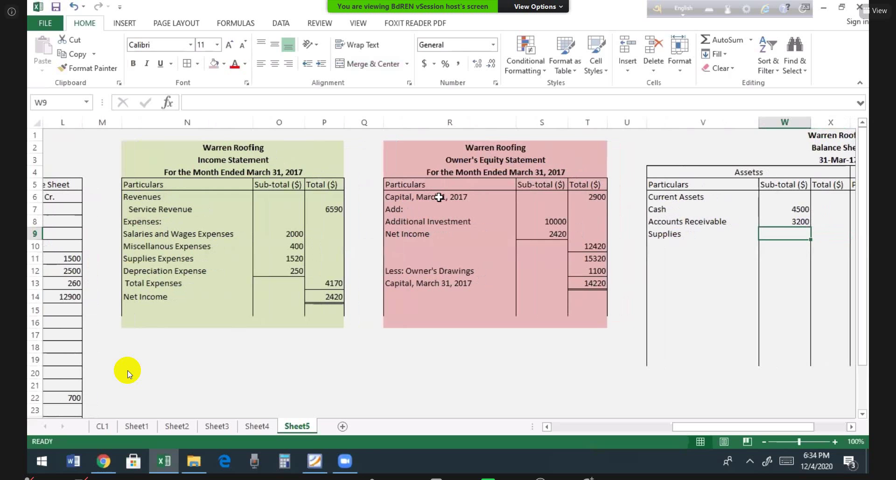
{"action": "type", "text": "="}
{"action": "key", "text": "Left"}
{"action": "key", "text": "Left"}
{"action": "key", "text": "Left"}
{"action": "key", "text": "Left"}
{"action": "key", "text": "Left"}
{"action": "key", "text": "Left"}
{"action": "key", "text": "Left"}
{"action": "key", "text": "Left"}
{"action": "key", "text": "Left"}
{"action": "key", "text": "Left"}
{"action": "key", "text": "Left"}
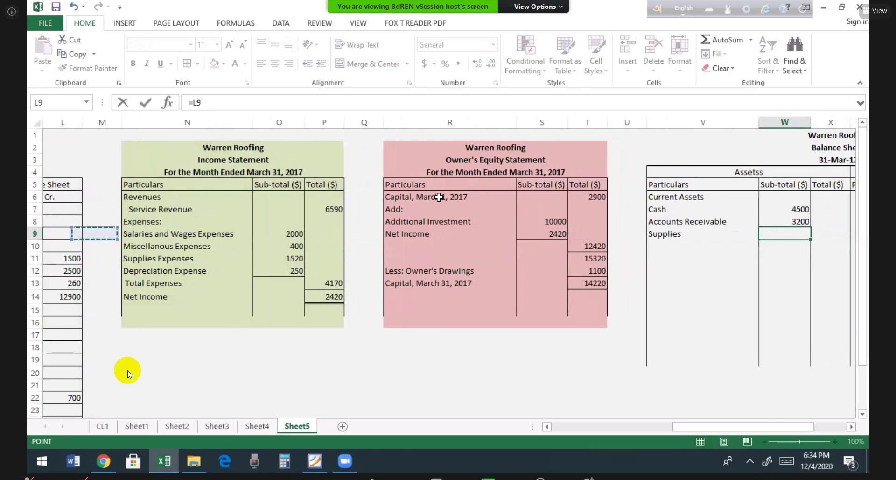
{"action": "key", "text": "Left"}
{"action": "key", "text": "Left"}
{"action": "key", "text": "Left"}
{"action": "key", "text": "Left"}
{"action": "key", "text": "Left"}
{"action": "key", "text": "Left"}
{"action": "key", "text": "Left"}
{"action": "key", "text": "Left"}
{"action": "key", "text": "Left"}
{"action": "key", "text": "Left"}
{"action": "key", "text": "Right"}
{"action": "key", "text": "Right"}
{"action": "key", "text": "Right"}
{"action": "key", "text": "Right"}
{"action": "key", "text": "Right"}
{"action": "key", "text": "Right"}
{"action": "key", "text": "Right"}
{"action": "key", "text": "Right"}
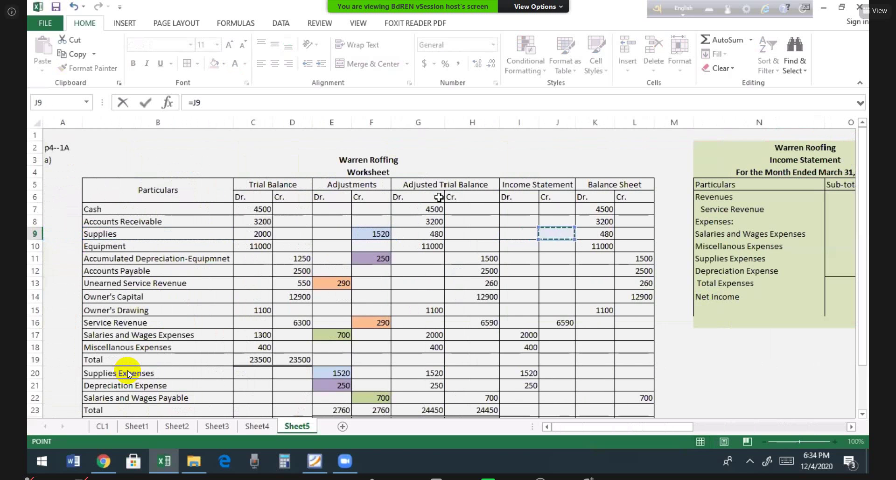
{"action": "key", "text": "Right"}
{"action": "key", "text": "Left"}
{"action": "key", "text": "Left"}
{"action": "key", "text": "Left"}
{"action": "key", "text": "Left"}
{"action": "key", "text": "Left"}
{"action": "key", "text": "Left"}
{"action": "key", "text": "Left"}
{"action": "key", "text": "Left"}
{"action": "key", "text": "Left"}
{"action": "key", "text": "Return"}
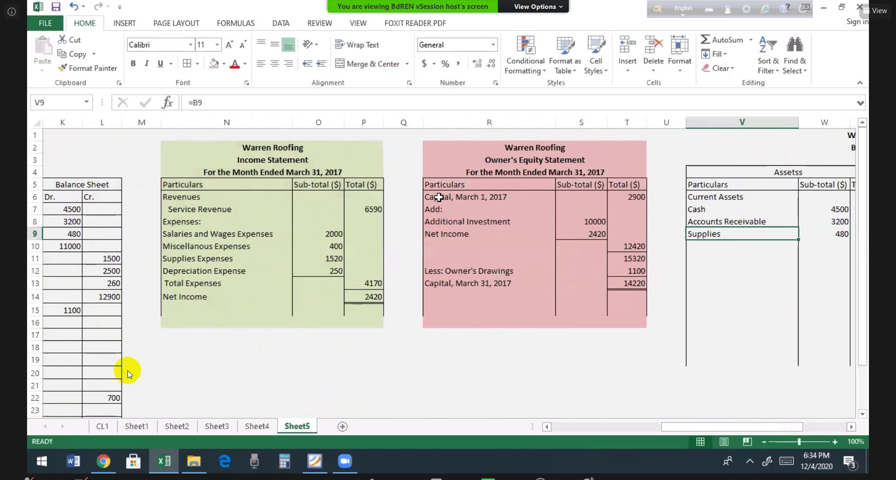
Enter the label Total Current Assets in V10, below Supplies on the balance sheet.
{"action": "key", "text": "Down"}
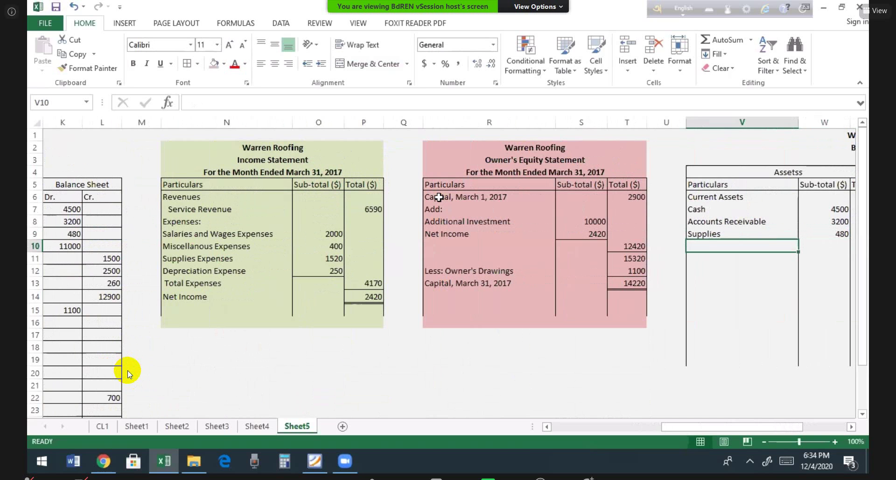
{"action": "type", "text": "Total C"}
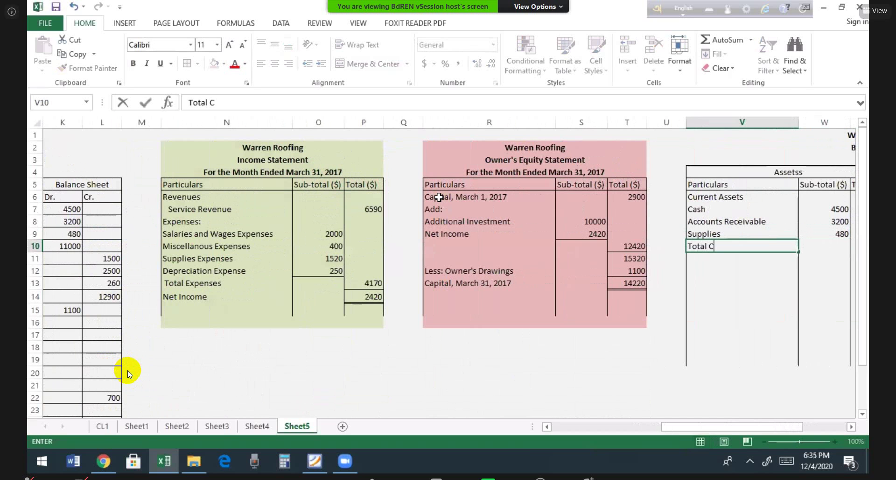
{"action": "type", "text": "urrent As"}
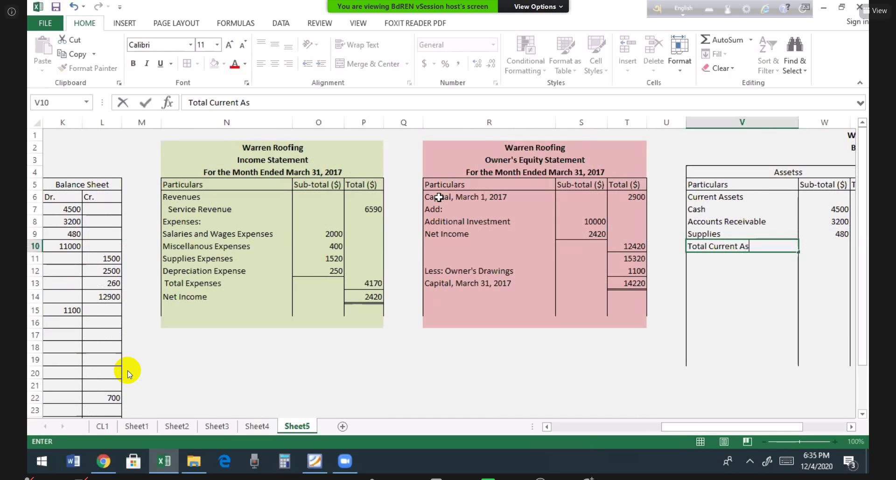
{"action": "type", "text": "set"}
{"action": "key", "text": "Tab"}
Total the current asset sub-totals in X10 with the formula =sum(W7:W10).
{"action": "key", "text": "Tab"}
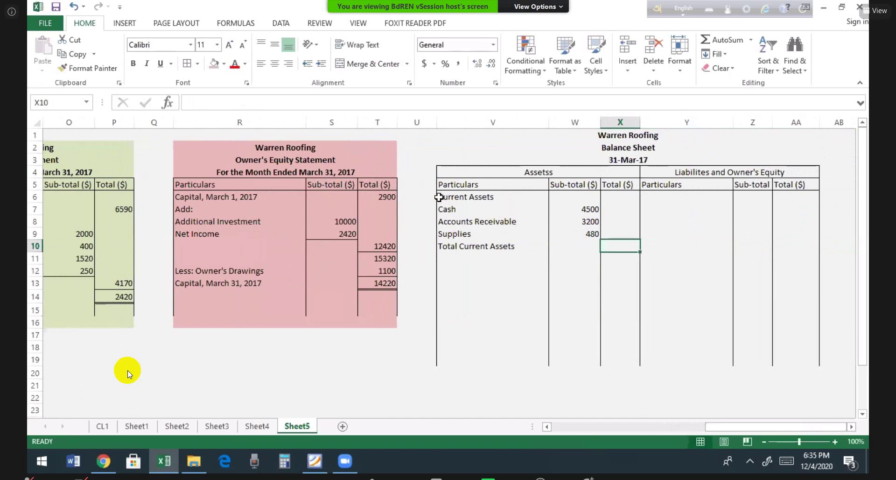
{"action": "type", "text": "=sum("}
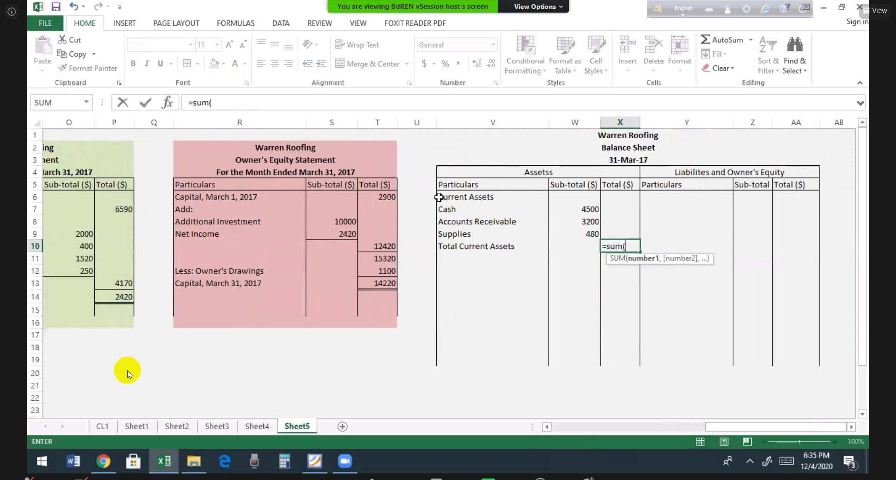
{"action": "left_click_drag", "start_coordinate": [579, 246], "coordinate": [579, 207]}
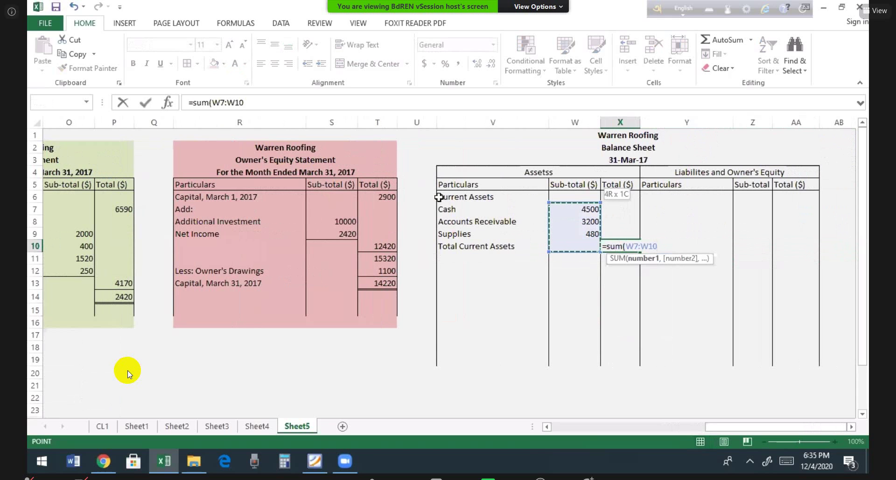
{"action": "type", "text": ")"}
{"action": "key", "text": "Return"}
Add a bottom border under the Supplies sub-total in W9.
{"action": "key", "text": "Left"}
{"action": "key", "text": "Up"}
{"action": "key", "text": "Up"}
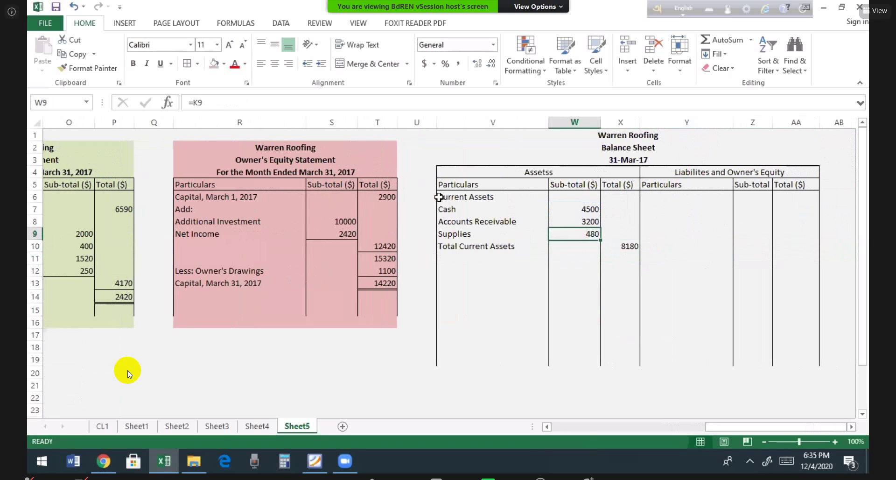
{"action": "left_click", "coordinate": [197, 63]}
{"action": "left_click", "coordinate": [589, 335]}
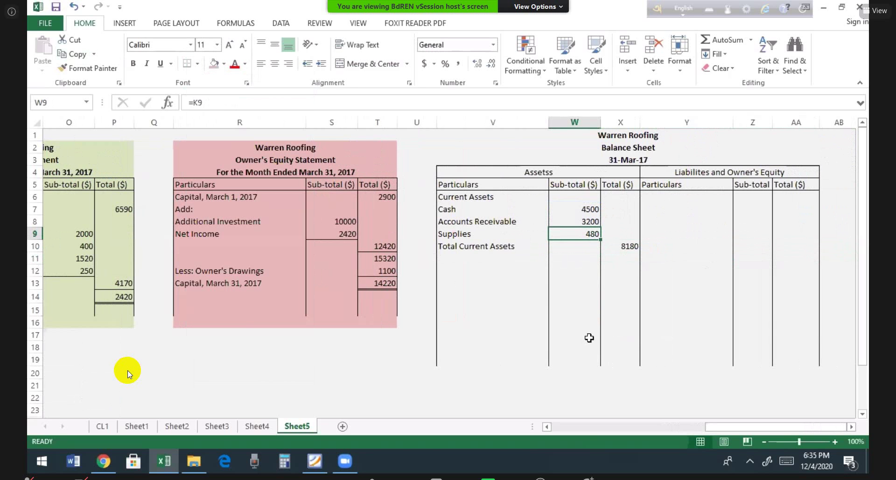
{"action": "left_click", "coordinate": [588, 335]}
Make the Current Assets heading in V6 and the Total Current Assets row, V10 to X10, bold.
{"action": "left_click", "coordinate": [485, 201]}
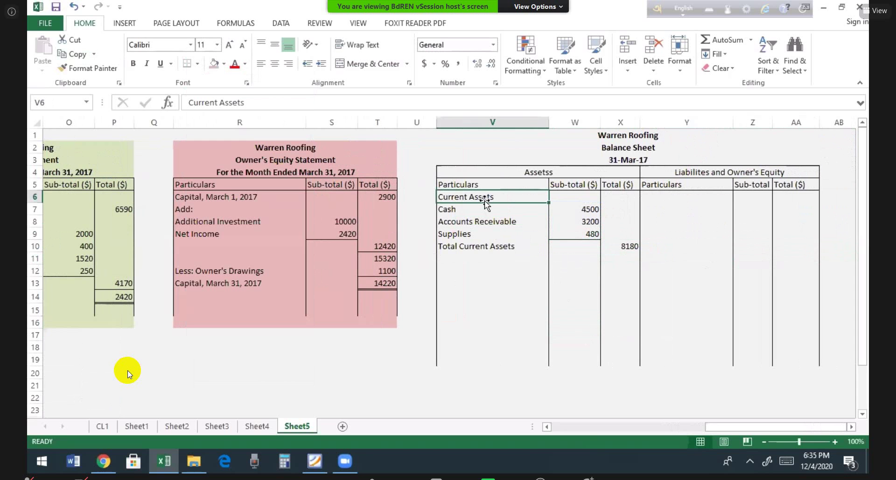
{"action": "key", "text": "ctrl+b"}
{"action": "left_click", "coordinate": [522, 320]}
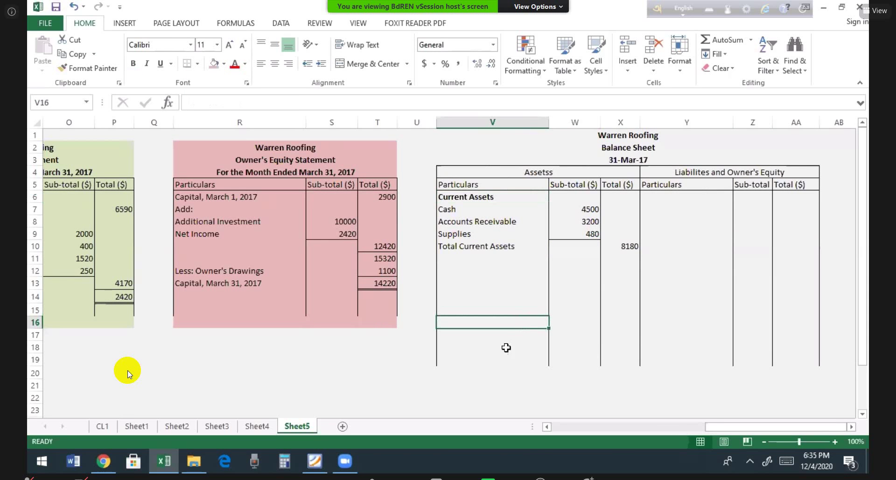
{"action": "left_click_drag", "start_coordinate": [490, 246], "coordinate": [604, 242]}
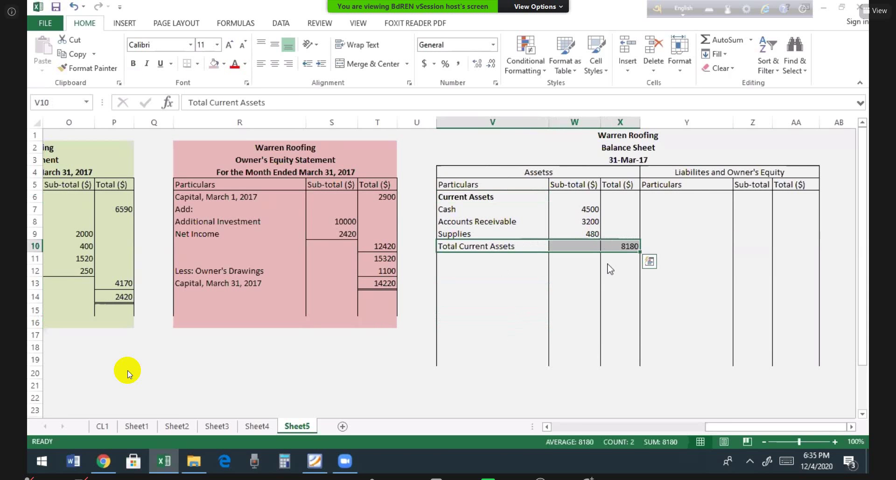
{"action": "key", "text": "super"}
{"action": "key", "text": "Escape"}
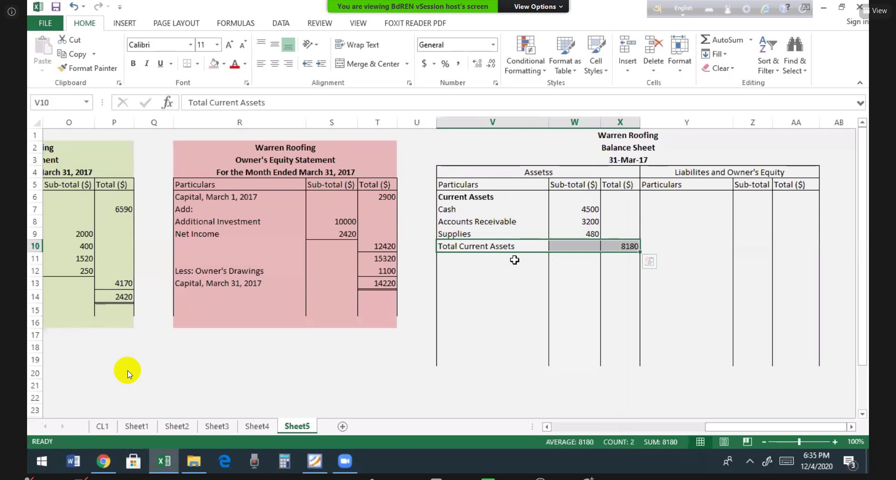
{"action": "key", "text": "ctrl+b"}
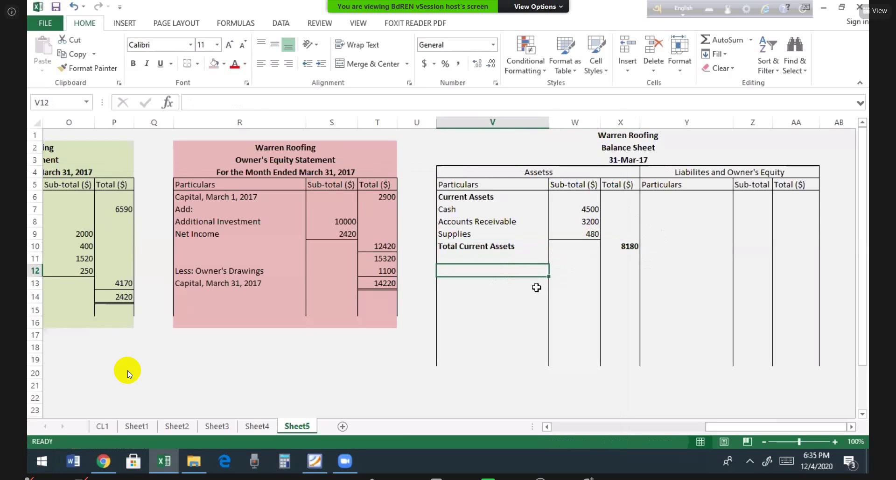
Widen the balance sheet's Sub-total column W slightly.
{"action": "left_click_drag", "start_coordinate": [600, 123], "coordinate": [602, 124]}
{"action": "left_click", "coordinate": [494, 243]}
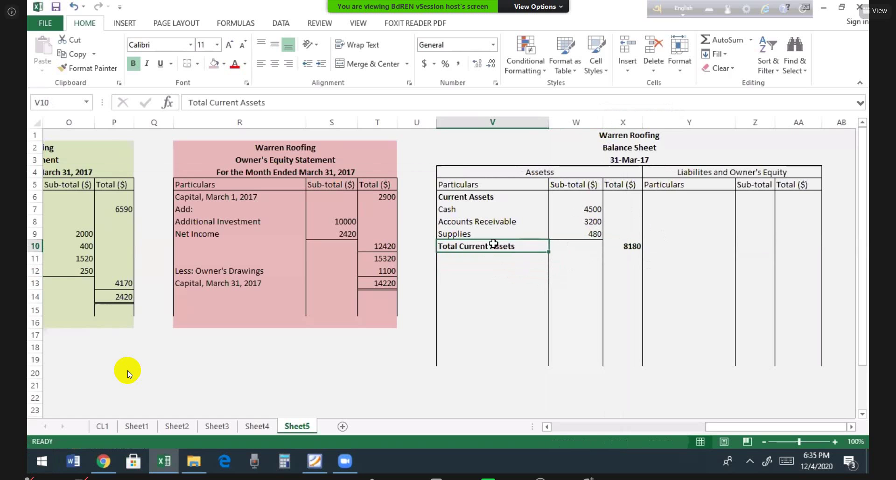
{"action": "left_click", "coordinate": [626, 245]}
Enter the heading Long-term Investment in V12 and make it bold.
{"action": "left_click", "coordinate": [494, 257]}
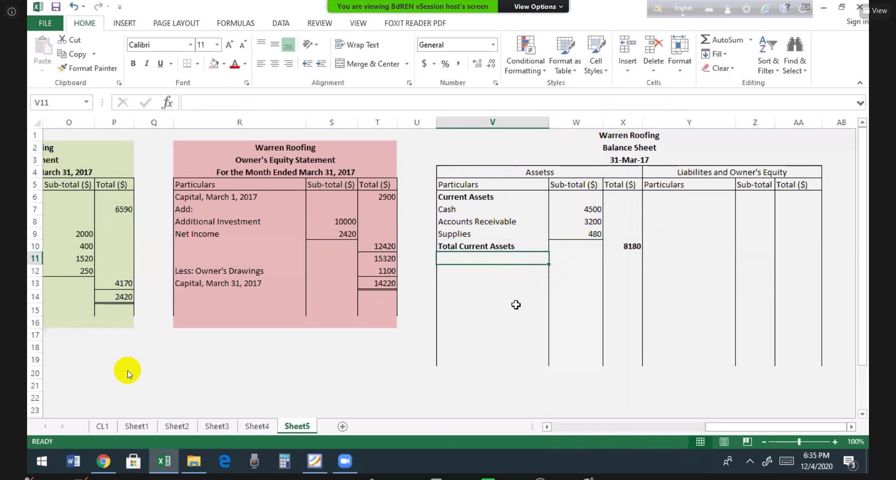
{"action": "key", "text": "Down"}
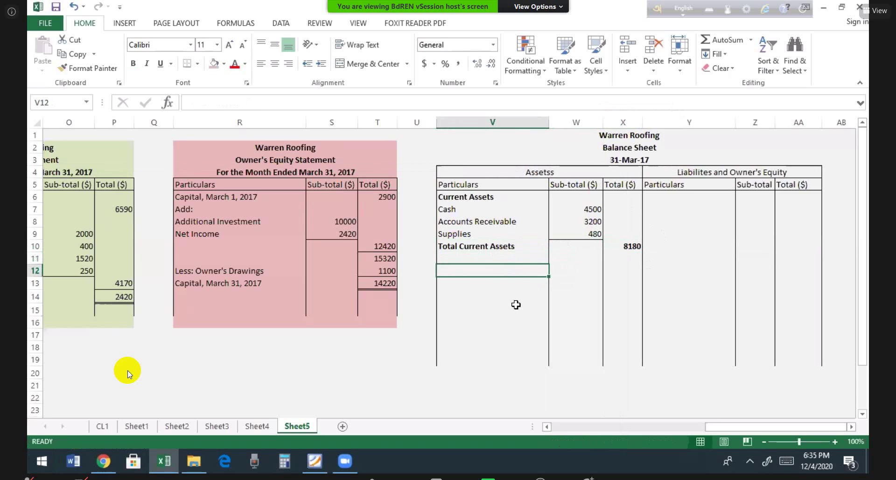
{"action": "type", "text": "Long"}
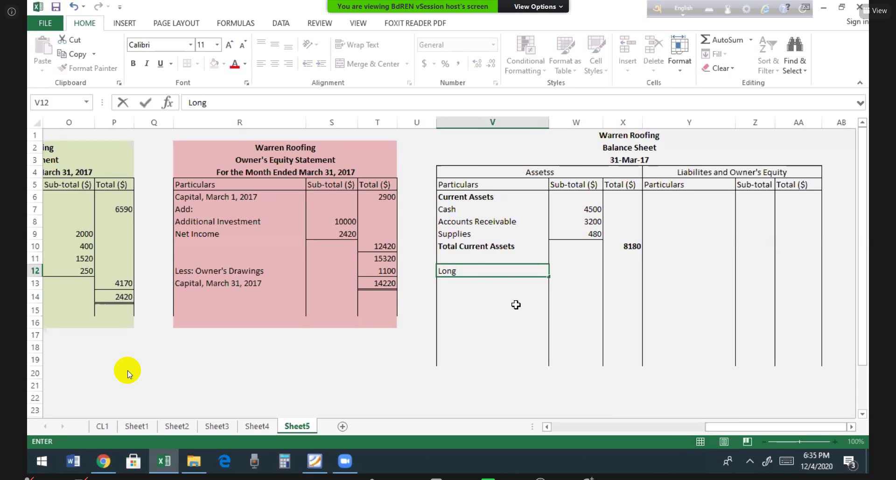
{"action": "type", "text": "-term Investment"}
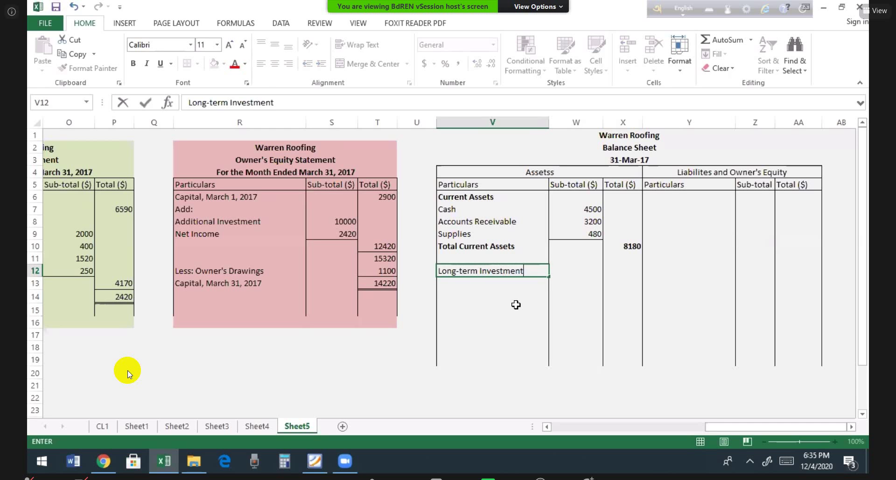
{"action": "key", "text": "Return"}
{"action": "key", "text": "Up"}
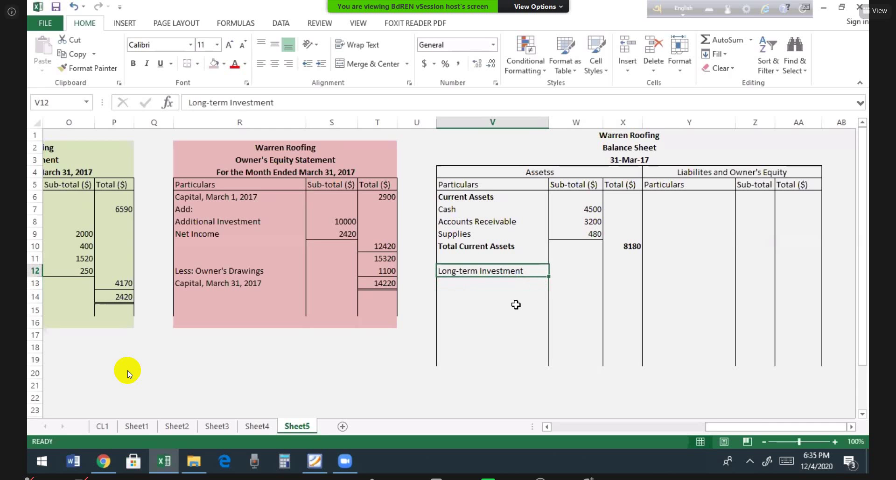
{"action": "key", "text": "ctrl+b"}
Enter the bold heading Property, Plant and Equipment in V14 and widen column V to fit it.
{"action": "key", "text": "Down"}
{"action": "key", "text": "Down"}
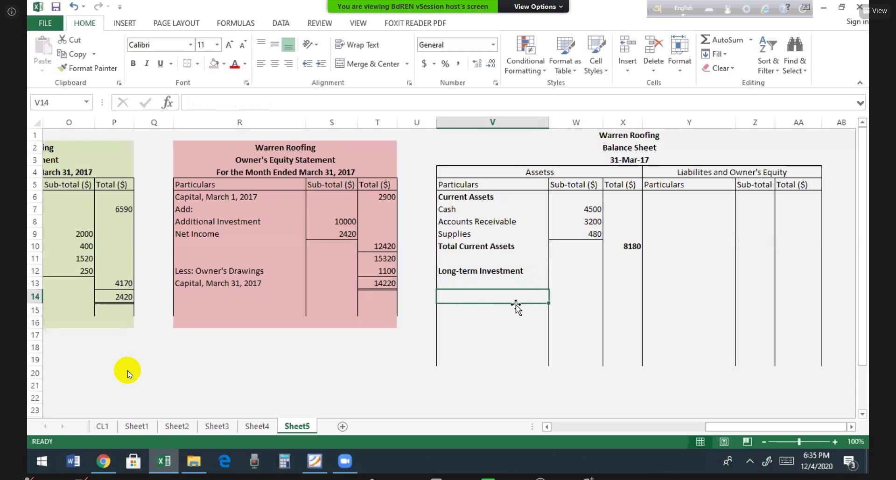
{"action": "type", "text": "Prop"}
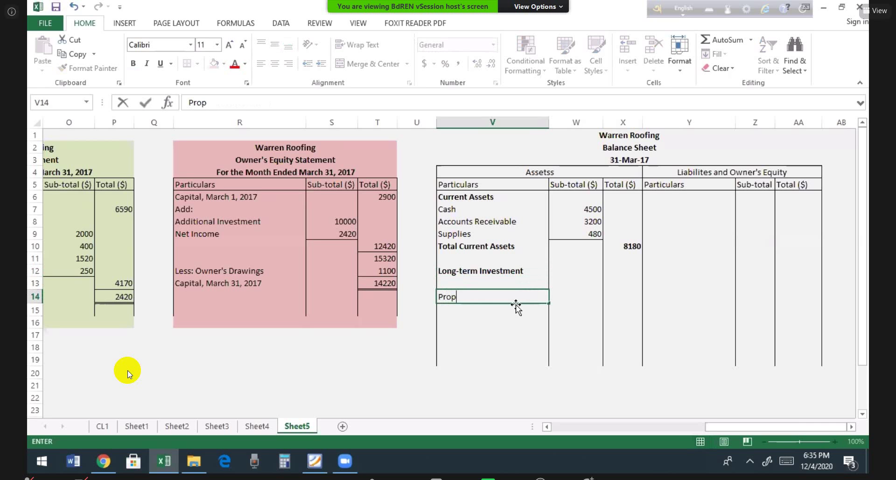
{"action": "type", "text": "erty, Plant and "}
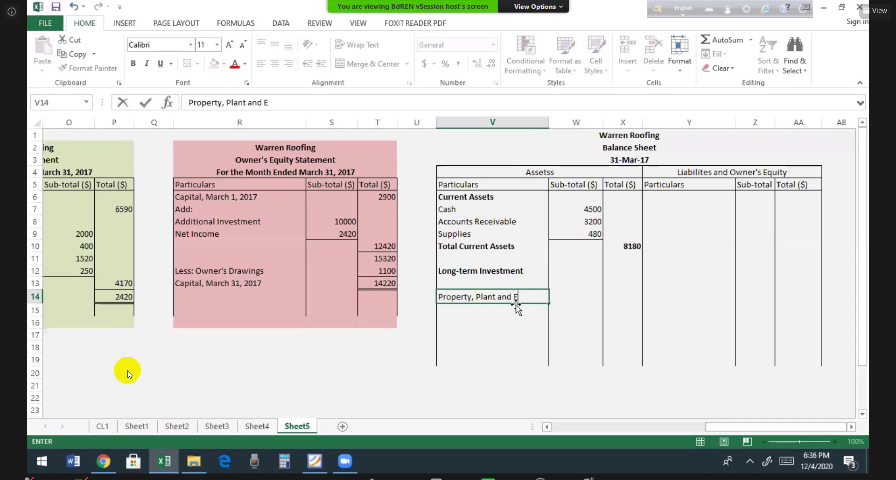
{"action": "type", "text": "Equipment"}
{"action": "key", "text": "Return"}
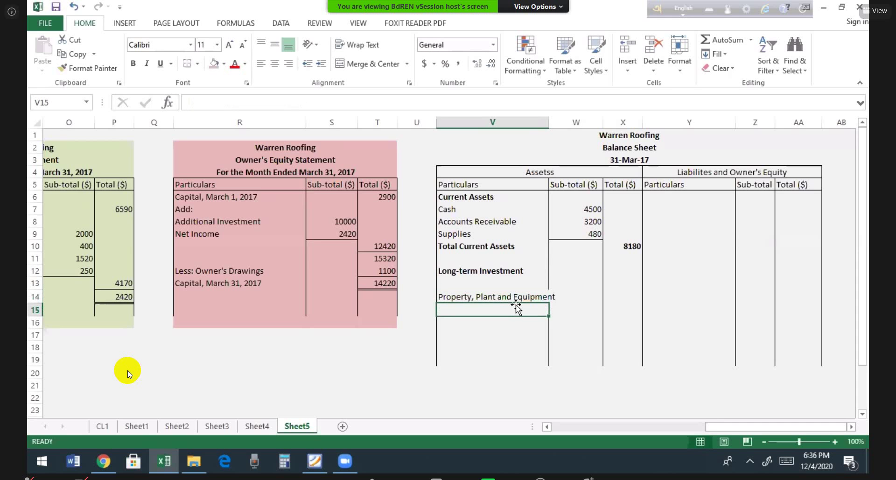
{"action": "double_click", "coordinate": [551, 119]}
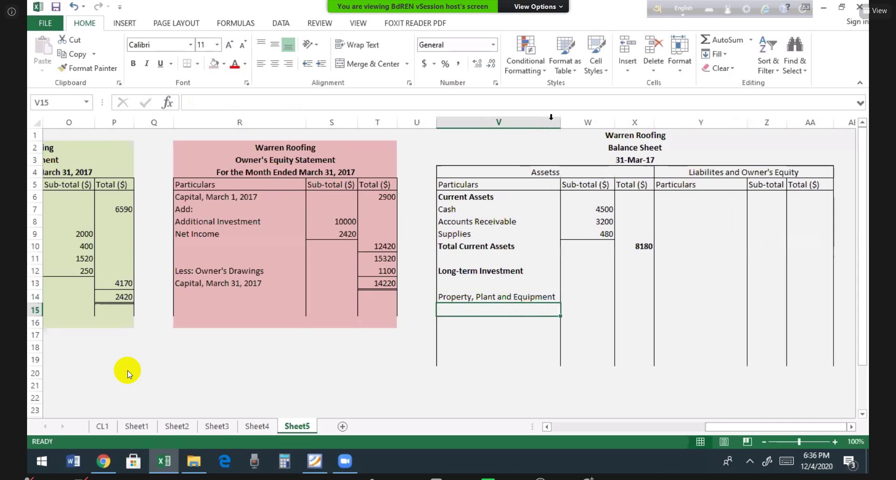
{"action": "left_click", "coordinate": [509, 299]}
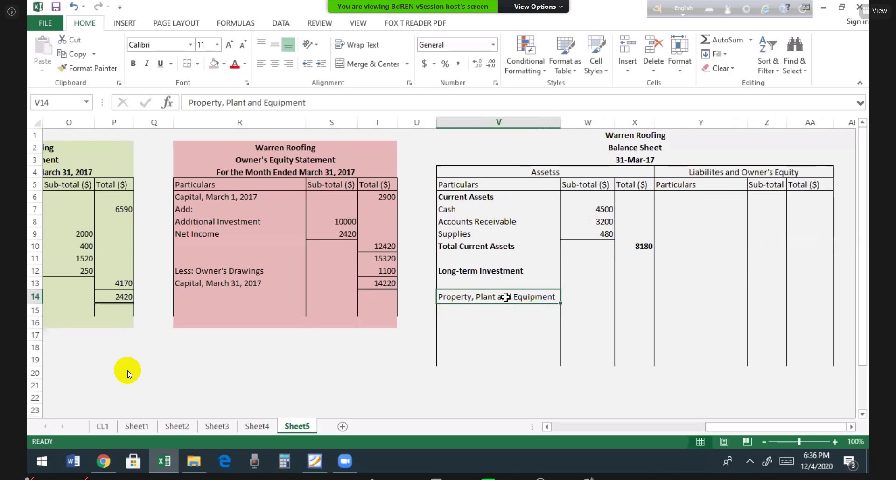
{"action": "key", "text": "ctrl+b"}
Link V15 to the worksheet's Equipment label with the formula =B10.
{"action": "left_click", "coordinate": [489, 311]}
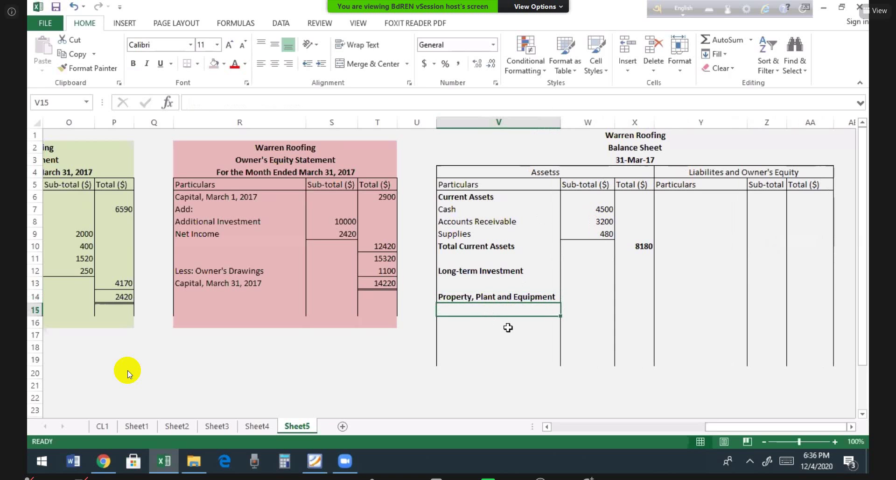
{"action": "type", "text": "="}
{"action": "key", "text": "Left"}
{"action": "key", "text": "Left"}
{"action": "key", "text": "Left"}
{"action": "key", "text": "Left"}
{"action": "key", "text": "Left"}
{"action": "key", "text": "Left"}
{"action": "key", "text": "Left"}
{"action": "key", "text": "Left"}
{"action": "key", "text": "Left"}
{"action": "key", "text": "Left"}
{"action": "key", "text": "Left"}
{"action": "key", "text": "Left"}
{"action": "key", "text": "Left"}
{"action": "key", "text": "Left"}
{"action": "key", "text": "Left"}
{"action": "key", "text": "Left"}
{"action": "key", "text": "Left"}
{"action": "key", "text": "Left"}
{"action": "key", "text": "Left"}
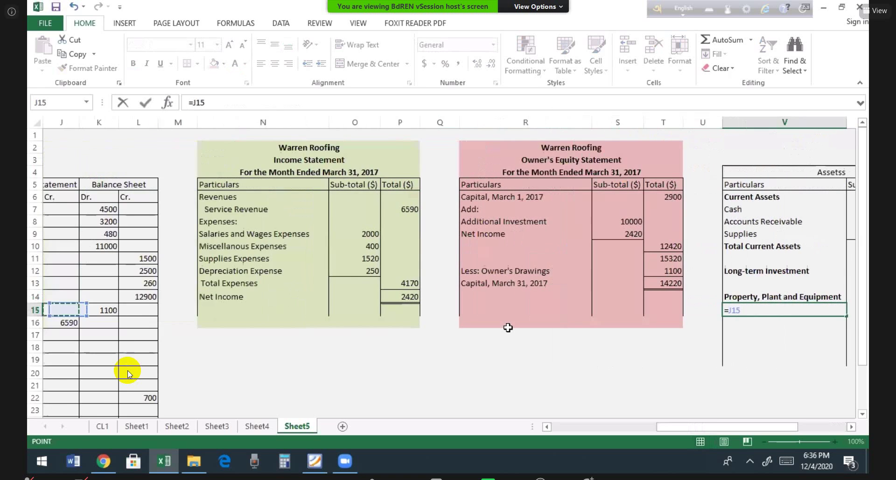
{"action": "key", "text": "Left"}
{"action": "key", "text": "Up"}
{"action": "key", "text": "Up"}
{"action": "key", "text": "Up"}
{"action": "key", "text": "Up"}
{"action": "key", "text": "Up"}
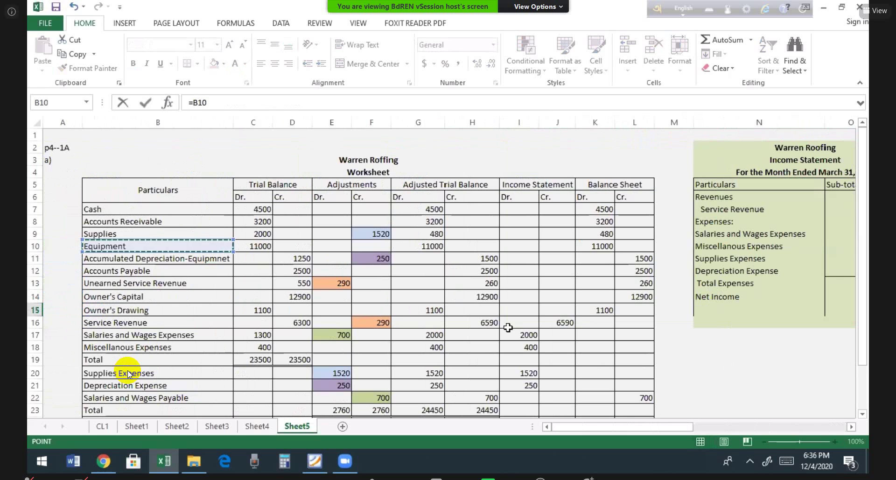
{"action": "key", "text": "Return"}
Link the Equipment sub-total in W15 to its Balance Sheet debit amount in the worksheet, cell K10.
{"action": "key", "text": "Right"}
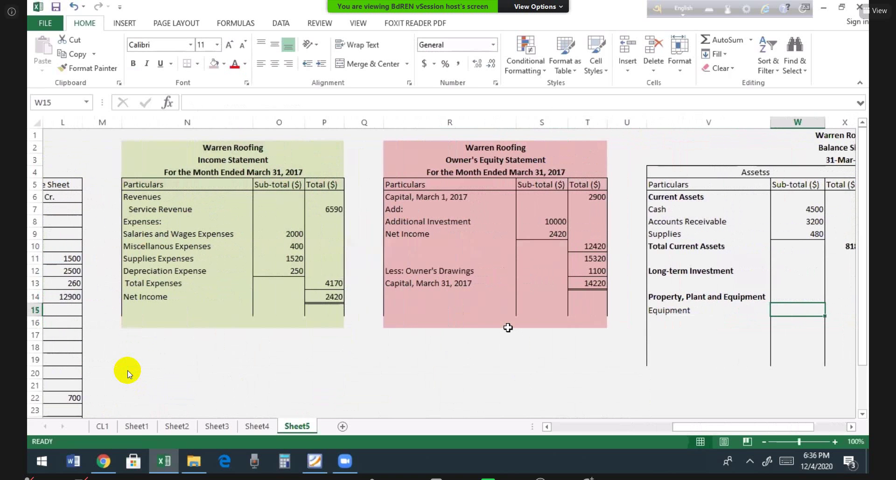
{"action": "type", "text": "="}
{"action": "key", "text": "Left"}
{"action": "key", "text": "Left"}
{"action": "key", "text": "Left"}
{"action": "key", "text": "Left"}
{"action": "key", "text": "Left"}
{"action": "key", "text": "Left"}
{"action": "key", "text": "Left"}
{"action": "key", "text": "Left"}
{"action": "key", "text": "Left"}
{"action": "key", "text": "Left"}
{"action": "key", "text": "Left"}
{"action": "key", "text": "Left"}
{"action": "key", "text": "Left"}
{"action": "key", "text": "Left"}
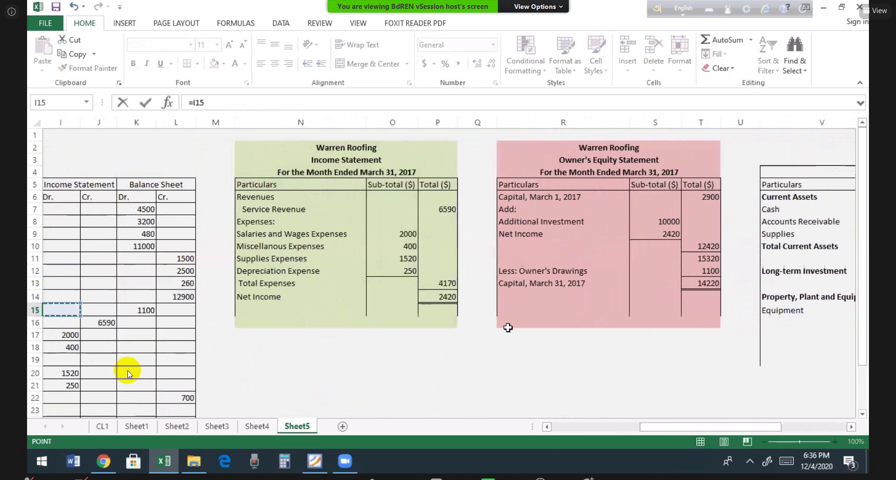
{"action": "key", "text": "Up"}
{"action": "key", "text": "Up"}
{"action": "key", "text": "Up"}
{"action": "key", "text": "Up"}
{"action": "key", "text": "Right"}
{"action": "key", "text": "Right"}
{"action": "key", "text": "Up"}
{"action": "key", "text": "Return"}
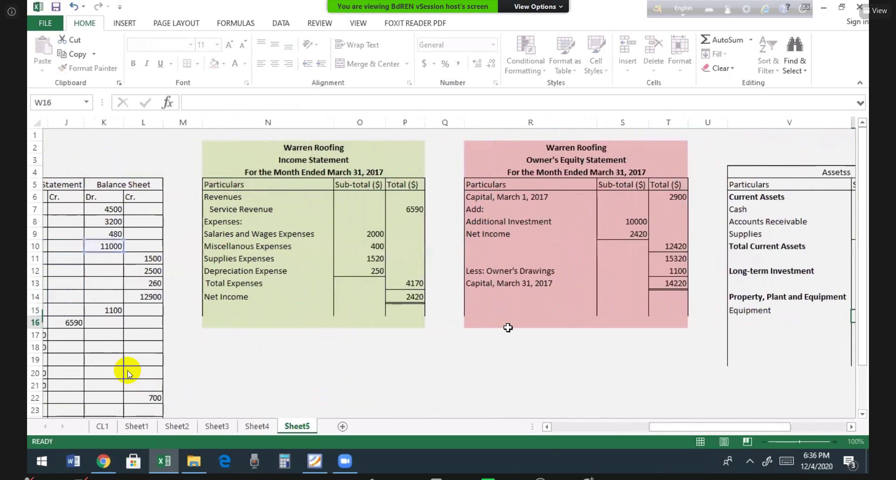
Enter the label Less: Accu-Dep-Equipment in V16, below Equipment.
{"action": "key", "text": "Left"}
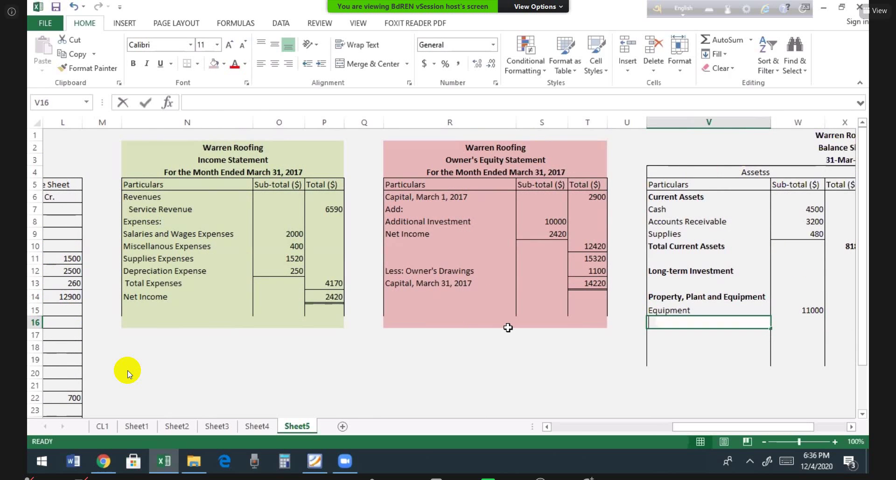
{"action": "type", "text": "Less: Accu"}
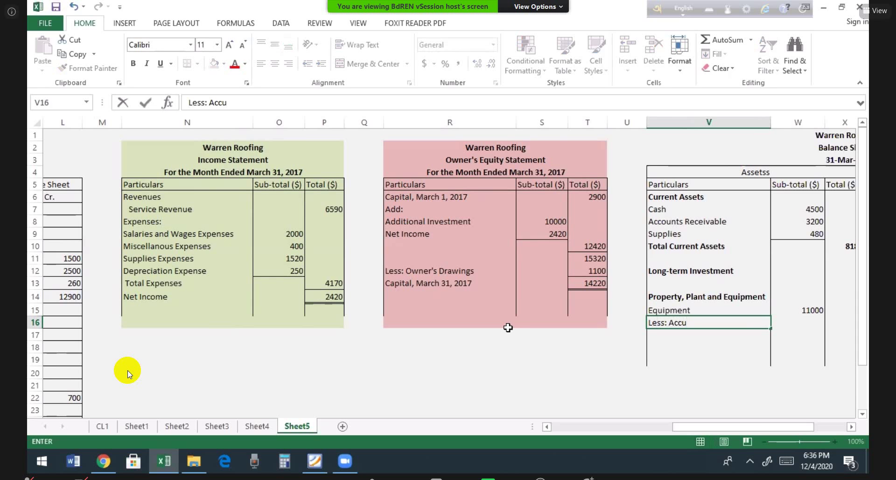
{"action": "type", "text": "-Dep"}
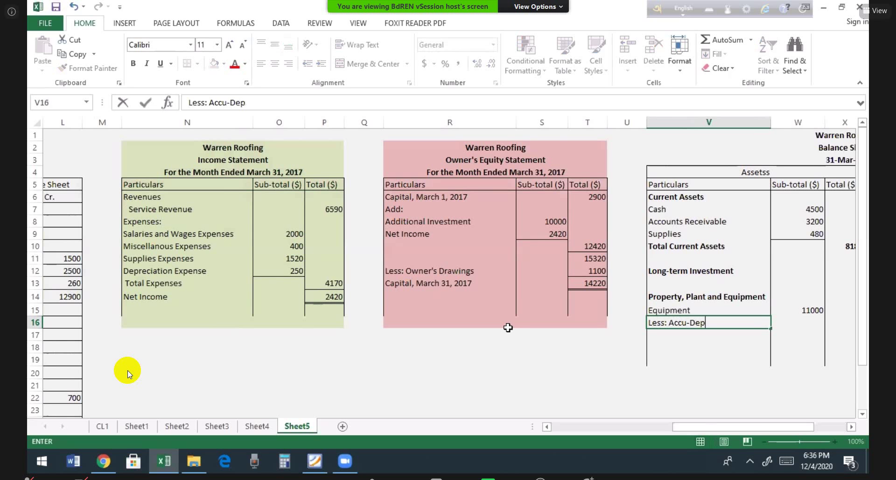
{"action": "type", "text": "-Equipment"}
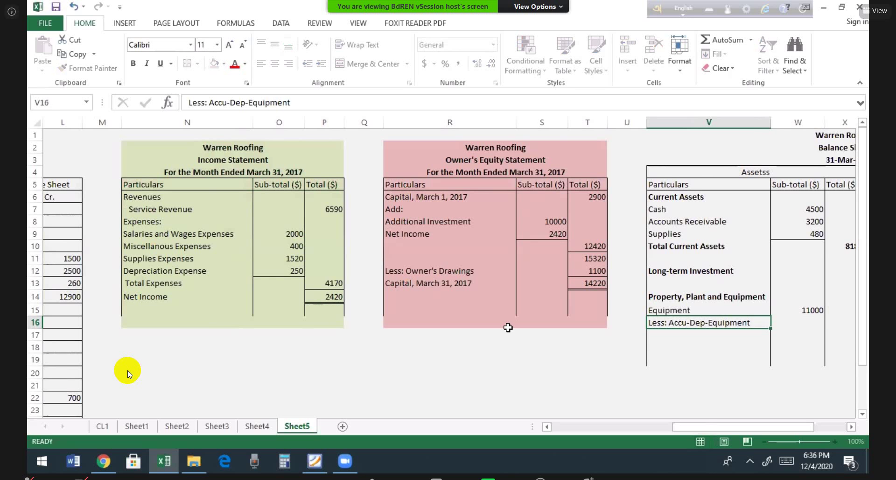
Link the accumulated depreciation sub-total in W16 to its Balance Sheet credit amount in the worksheet, cell L11, and add a bottom border.
{"action": "key", "text": "Tab"}
{"action": "type", "text": "="}
{"action": "key", "text": "Left"}
{"action": "key", "text": "Left"}
{"action": "key", "text": "Left"}
{"action": "key", "text": "Left"}
{"action": "key", "text": "Left"}
{"action": "key", "text": "Left"}
{"action": "key", "text": "Left"}
{"action": "key", "text": "Left"}
{"action": "key", "text": "Left"}
{"action": "key", "text": "Left"}
{"action": "key", "text": "Left"}
{"action": "key", "text": "Left"}
{"action": "key", "text": "Left"}
{"action": "key", "text": "Left"}
{"action": "key", "text": "Left"}
{"action": "key", "text": "Left"}
{"action": "key", "text": "Left"}
{"action": "key", "text": "Left"}
{"action": "key", "text": "Left"}
{"action": "key", "text": "Left"}
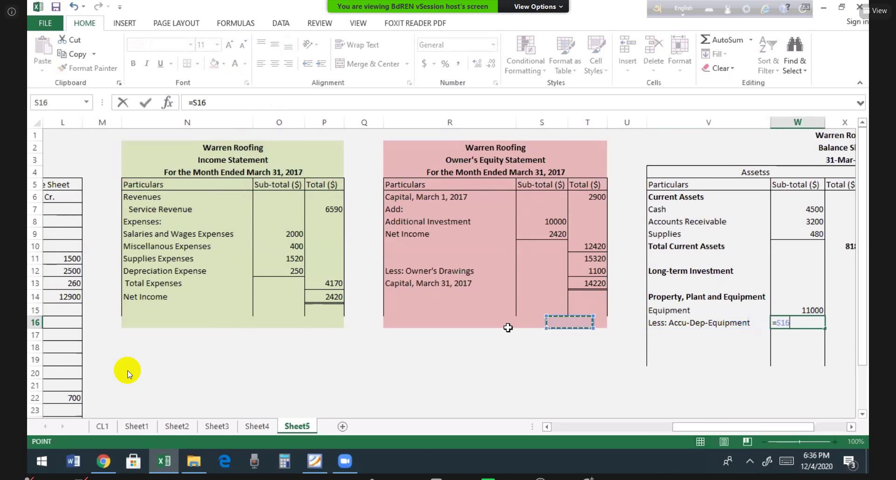
{"action": "key", "text": "Left"}
{"action": "key", "text": "Up"}
{"action": "key", "text": "Up"}
{"action": "key", "text": "Up"}
{"action": "key", "text": "Up"}
{"action": "key", "text": "Up"}
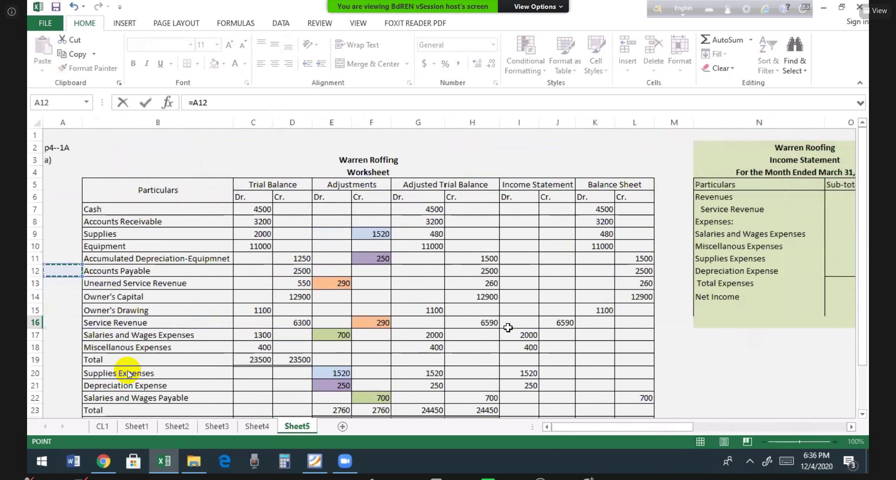
{"action": "key", "text": "Right"}
{"action": "key", "text": "Right"}
{"action": "key", "text": "Right"}
{"action": "key", "text": "Right"}
{"action": "key", "text": "Right"}
{"action": "key", "text": "Right"}
{"action": "key", "text": "Right"}
{"action": "key", "text": "Right"}
{"action": "key", "text": "Right"}
{"action": "key", "text": "Right"}
{"action": "key", "text": "Right"}
{"action": "key", "text": "Right"}
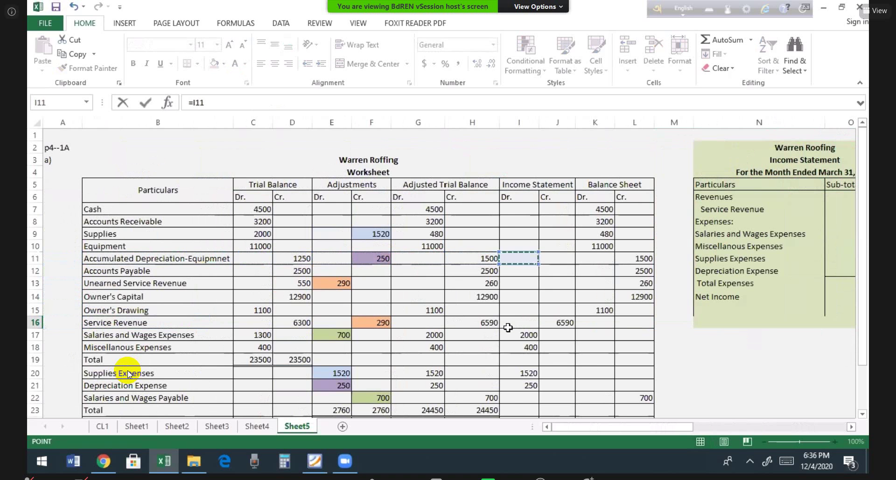
{"action": "key", "text": "Left"}
{"action": "key", "text": "Tab"}
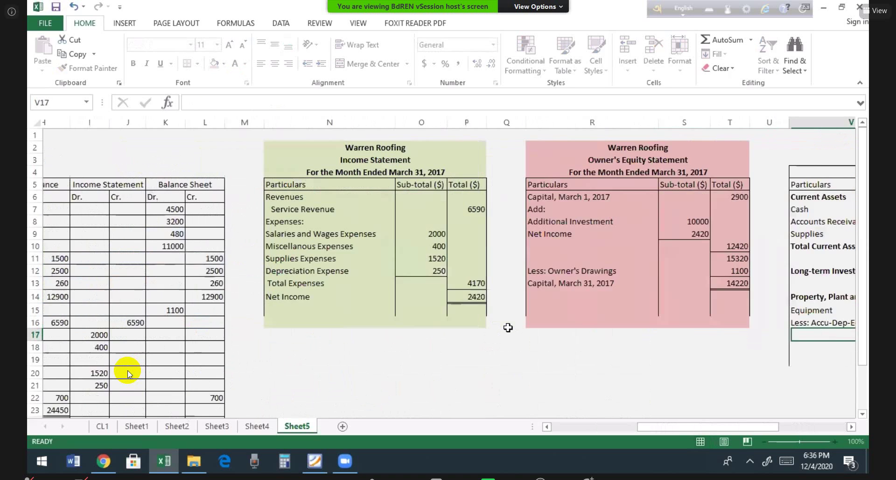
{"action": "key", "text": "Left"}
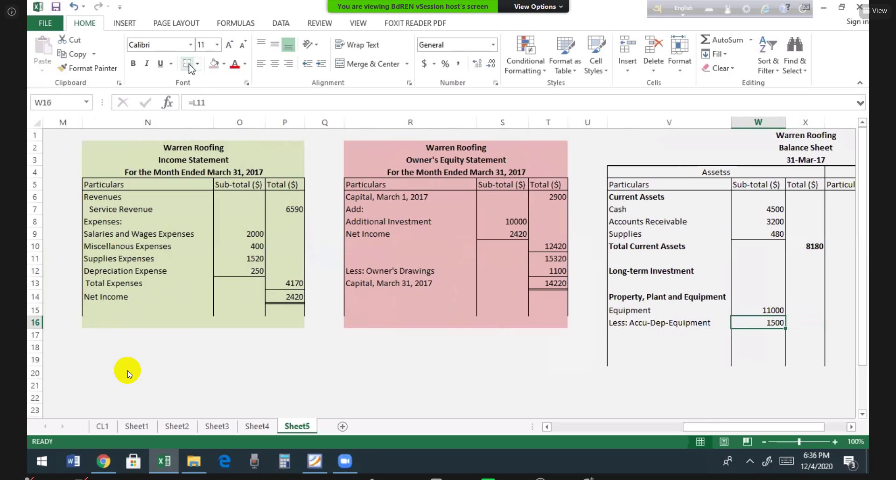
Enter the label Total Property, Plant and Equipmet in V17, below the accumulated depreciation line.
{"action": "left_click", "coordinate": [646, 338]}
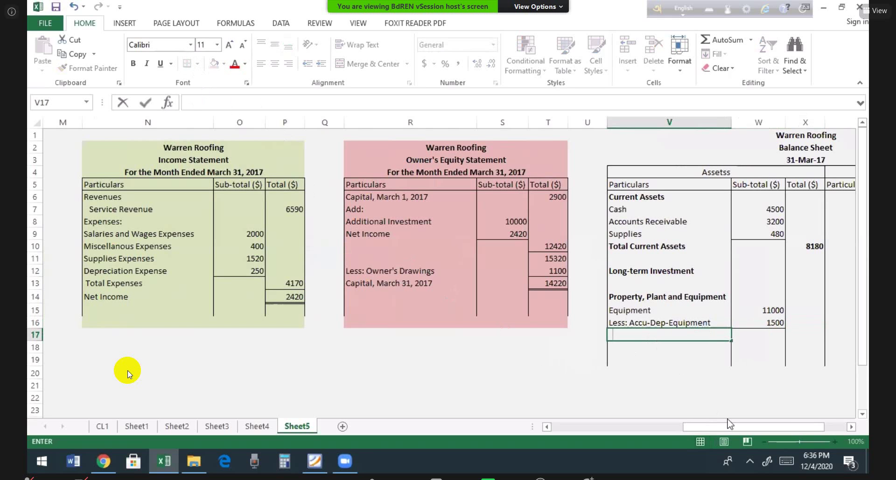
{"action": "key", "text": "BackSpace"}
{"action": "key", "text": "BackSpace"}
{"action": "key", "text": "BackSpace"}
{"action": "type", "text": "otal Property"}
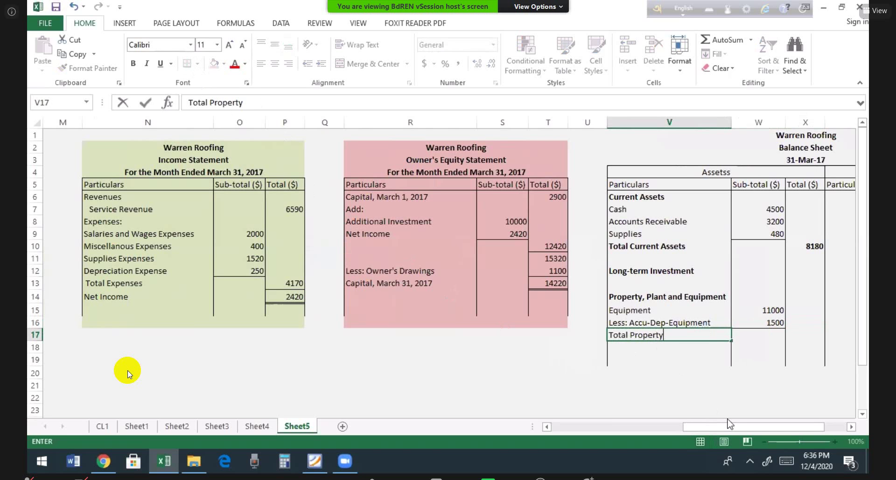
{"action": "type", "text": ", Plant and E"}
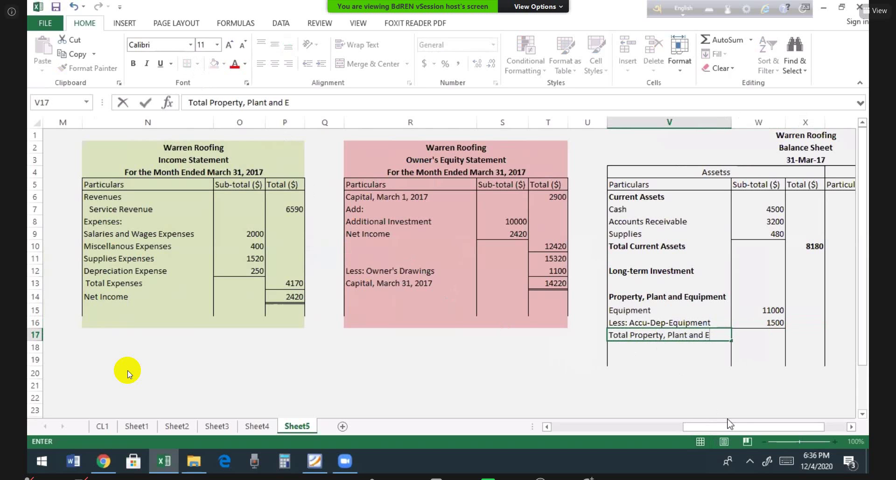
{"action": "type", "text": "quipm"}
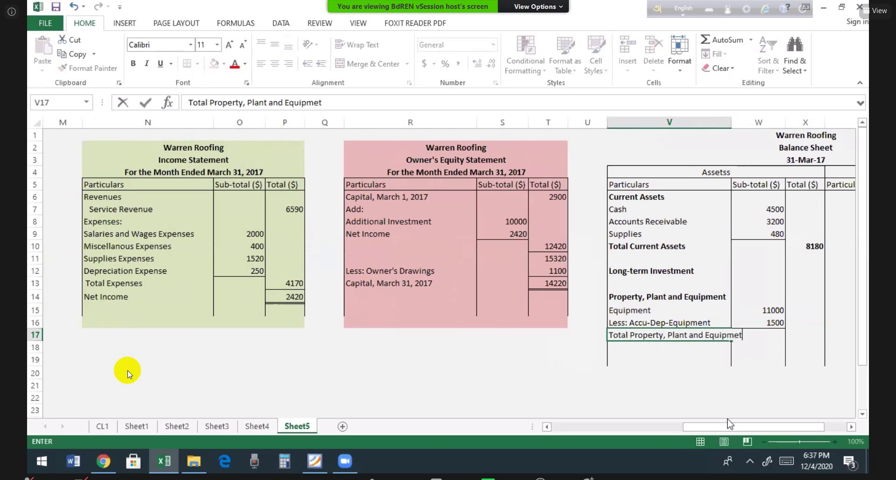
{"action": "type", "text": "et"}
Calculate total property, plant and equipment in X17 with the formula =W15-W16.
{"action": "key", "text": "Right"}
{"action": "key", "text": "Right"}
{"action": "type", "text": "="}
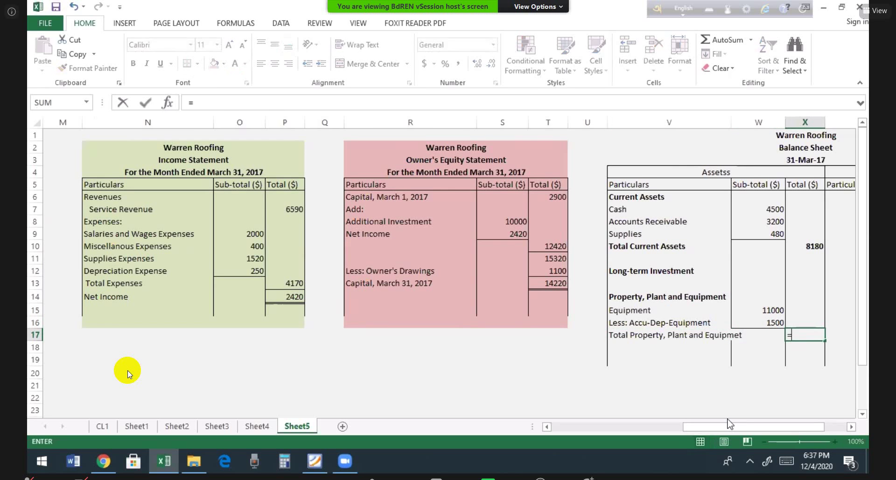
{"action": "key", "text": "Up"}
{"action": "key", "text": "Up"}
{"action": "type", "text": "-"}
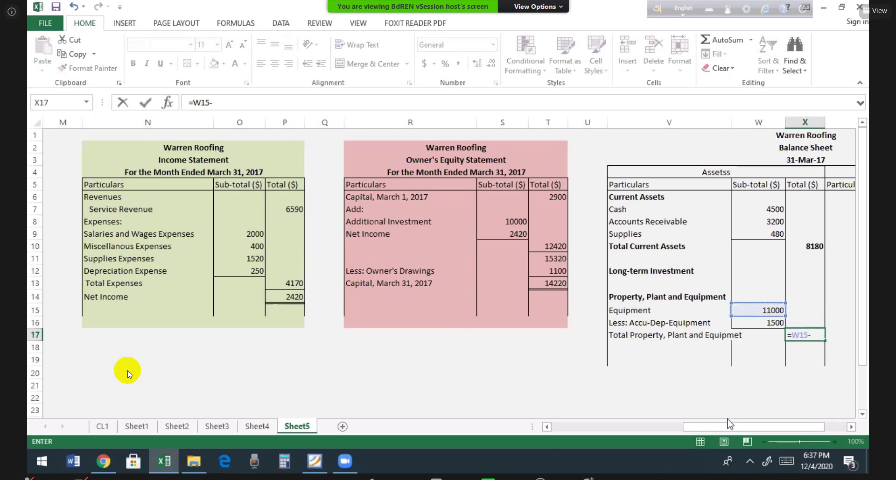
{"action": "key", "text": "Down"}
{"action": "key", "text": "Return"}
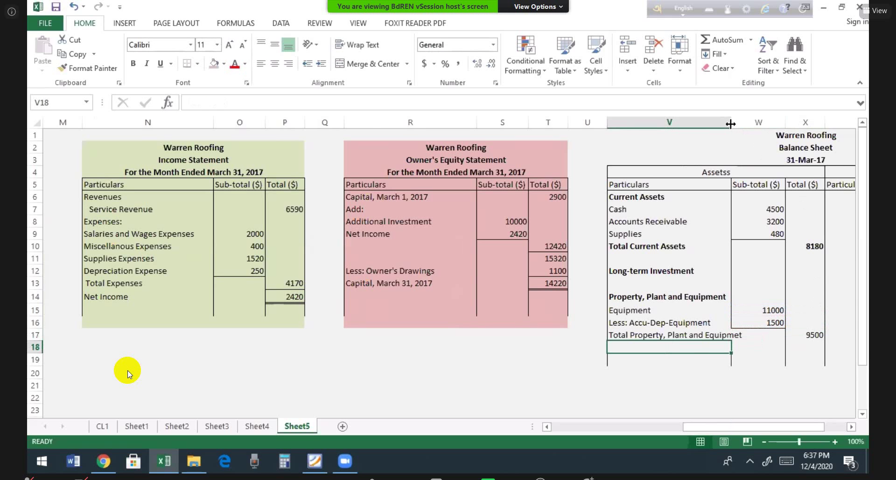
Widen column V to fit the property, plant and equipment total's label and make V17:X17 bold.
{"action": "left_click_drag", "start_coordinate": [730, 123], "coordinate": [748, 124]}
{"action": "left_click", "coordinate": [695, 334]}
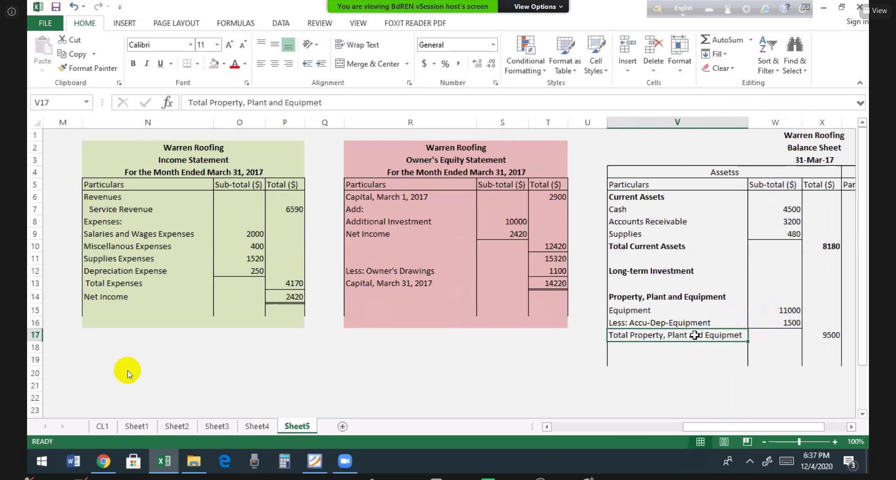
{"action": "key", "text": "shift+Right"}
{"action": "key", "text": "shift+Right"}
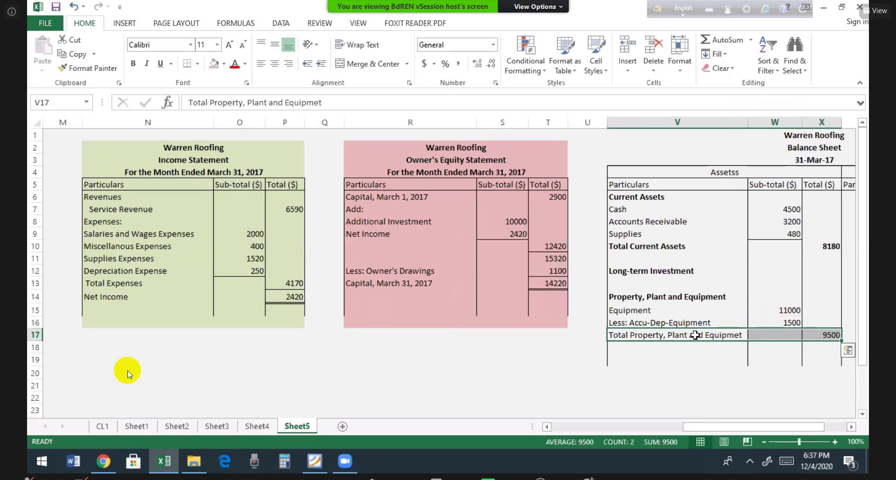
{"action": "key", "text": "ctrl+b"}
Enter the label Total Assets in V19, leaving a blank row below the property, plant and equipment total.
{"action": "key", "text": "Right"}
{"action": "key", "text": "Right"}
{"action": "key", "text": "Right"}
{"action": "key", "text": "Right"}
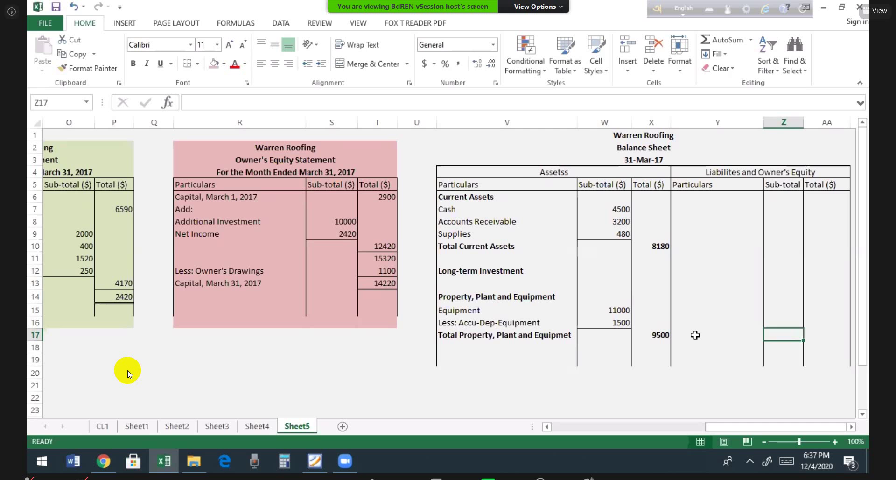
{"action": "key", "text": "Left"}
{"action": "key", "text": "Left"}
{"action": "key", "text": "Left"}
{"action": "key", "text": "Left"}
{"action": "key", "text": "Down"}
{"action": "key", "text": "Down"}
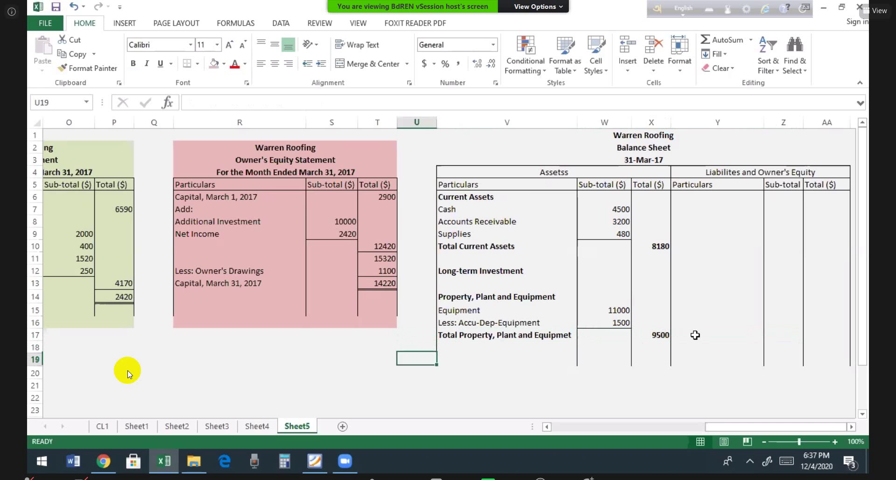
{"action": "type", "text": "T"}
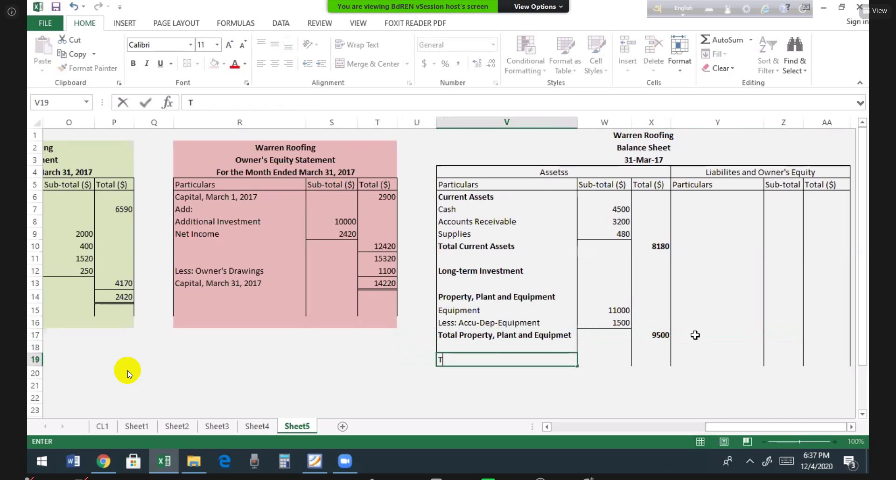
{"action": "type", "text": "otal Assets"}
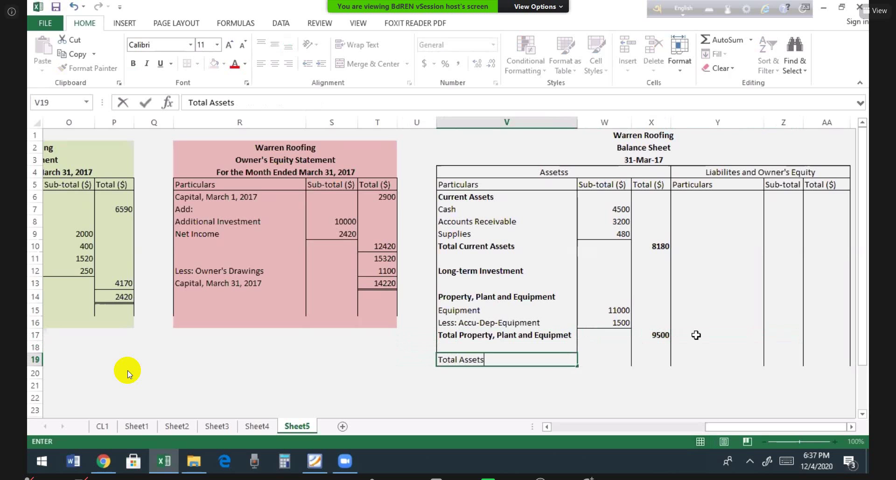
Calculate total assets in X19 with the formula =SUM(X6:X18).
{"action": "key", "text": "Right"}
{"action": "key", "text": "Right"}
{"action": "type", "text": "=sum("}
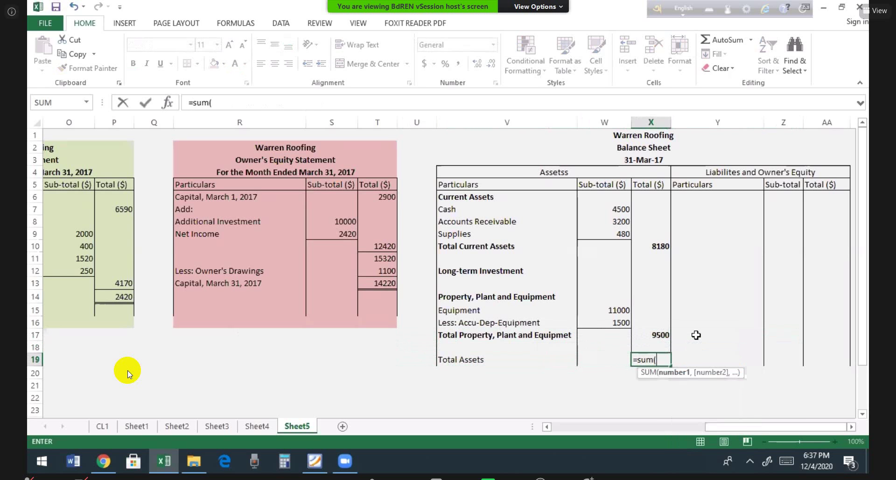
{"action": "key", "text": "Up"}
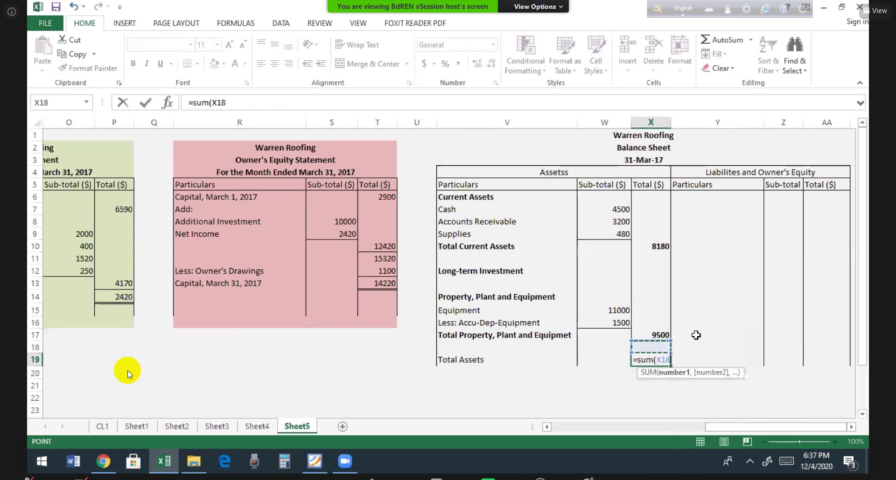
{"action": "key", "text": "shift+Up"}
{"action": "key", "text": "shift+Up"}
{"action": "key", "text": "shift+Up"}
{"action": "key", "text": "shift+Up"}
{"action": "key", "text": "shift+Up"}
{"action": "key", "text": "shift+Up"}
{"action": "key", "text": "shift+Up"}
{"action": "key", "text": "shift+Up"}
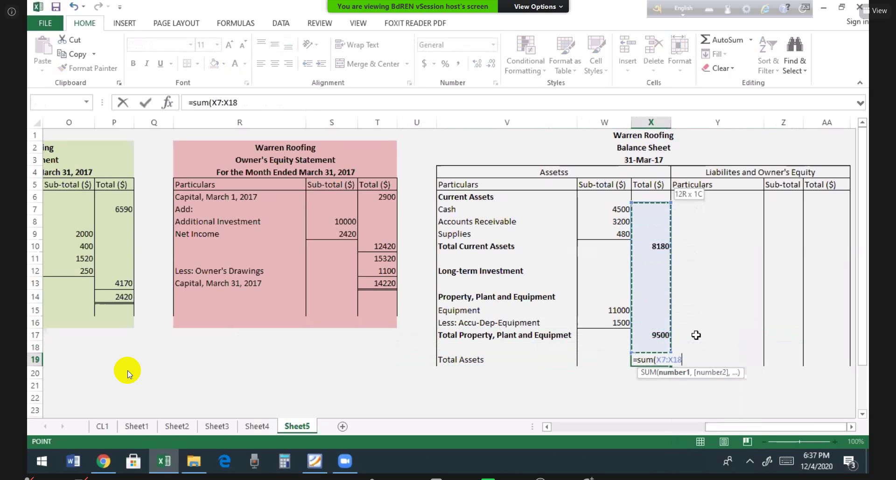
{"action": "key", "text": "Return"}
Apply a top and double bottom border to the total in X19 and make the Total Assets row V19:X19 bold.
{"action": "key", "text": "Up"}
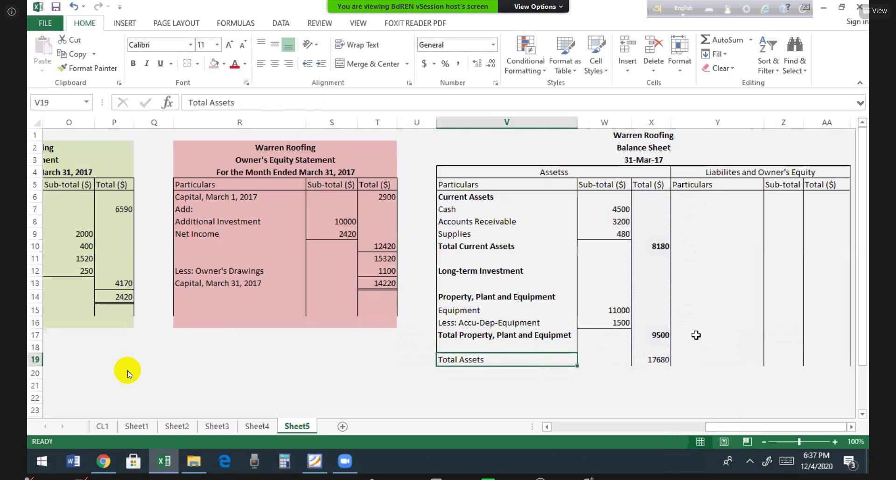
{"action": "key", "text": "Right"}
{"action": "key", "text": "Right"}
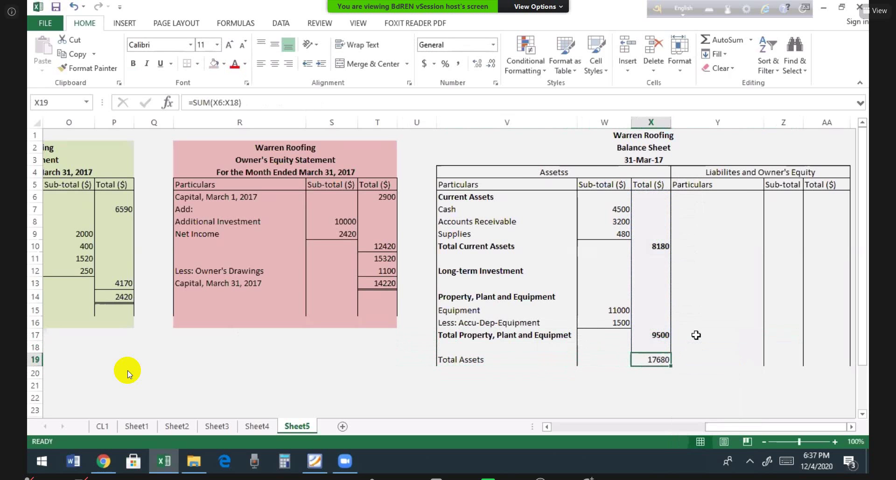
{"action": "left_click", "coordinate": [198, 64]}
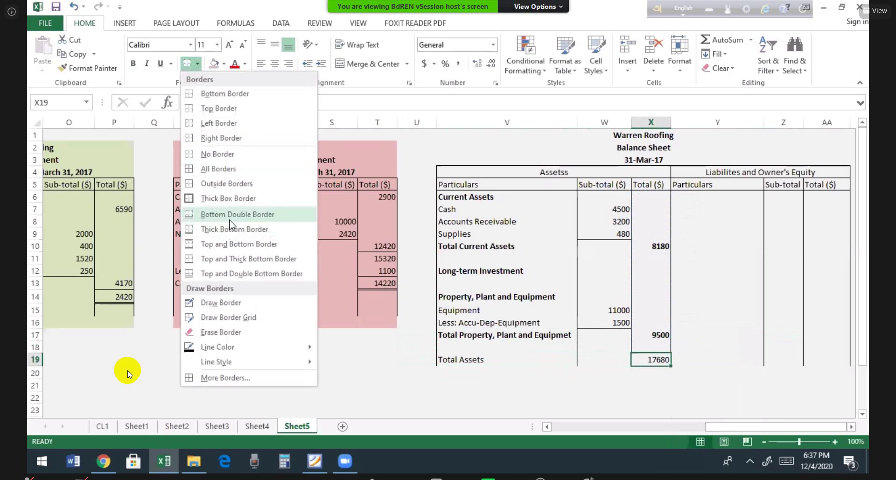
{"action": "left_click", "coordinate": [252, 274]}
{"action": "left_click", "coordinate": [526, 382]}
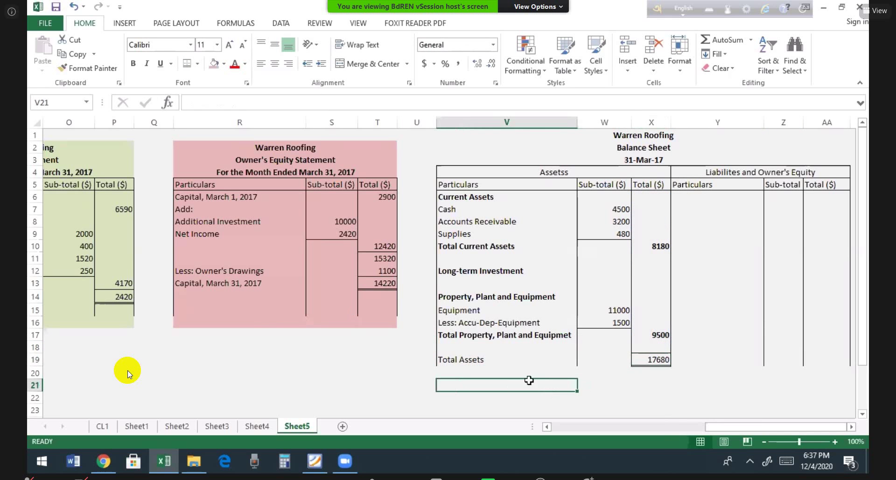
{"action": "left_click_drag", "start_coordinate": [489, 362], "coordinate": [628, 360]}
{"action": "key", "text": "ctrl+b"}
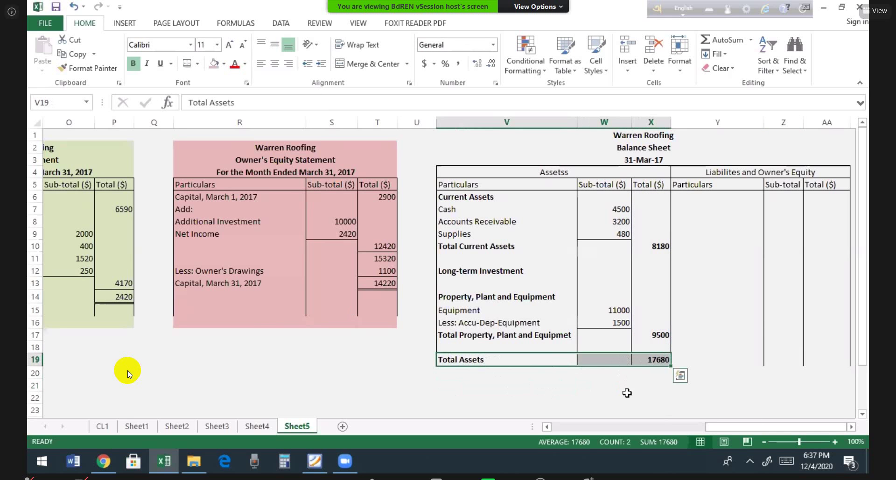
{"action": "left_click", "coordinate": [625, 397]}
Enter the headings Liabilities in Y6 and Current Liabilities in Y7 on the liabilities side of the balance sheet.
{"action": "left_click", "coordinate": [691, 198]}
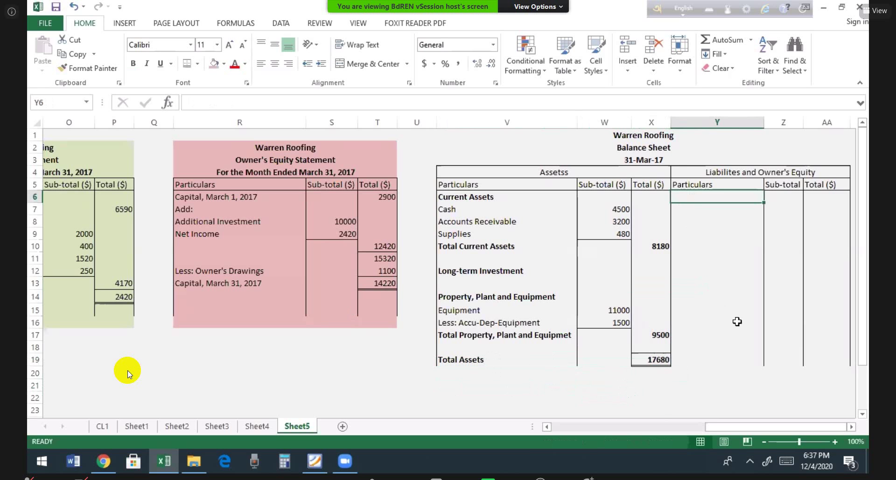
{"action": "type", "text": "L"}
{"action": "key", "text": "BackSpace"}
{"action": "type", "text": "ia"}
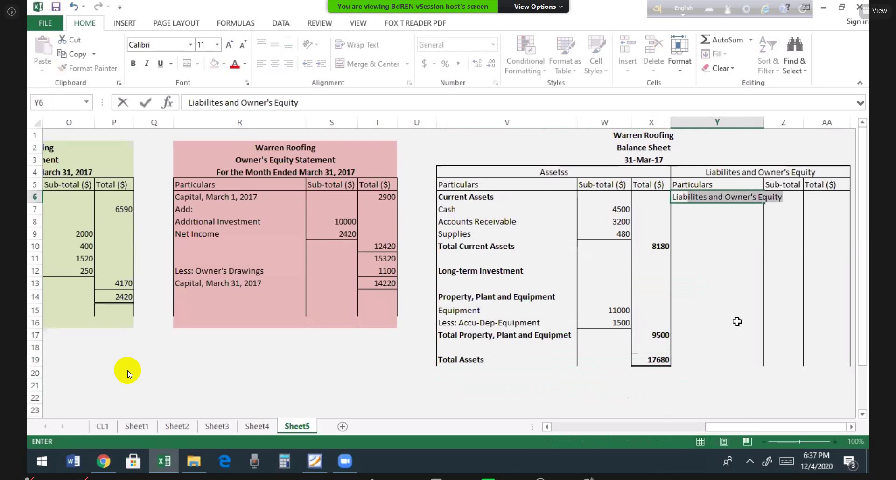
{"action": "type", "text": "bilities"}
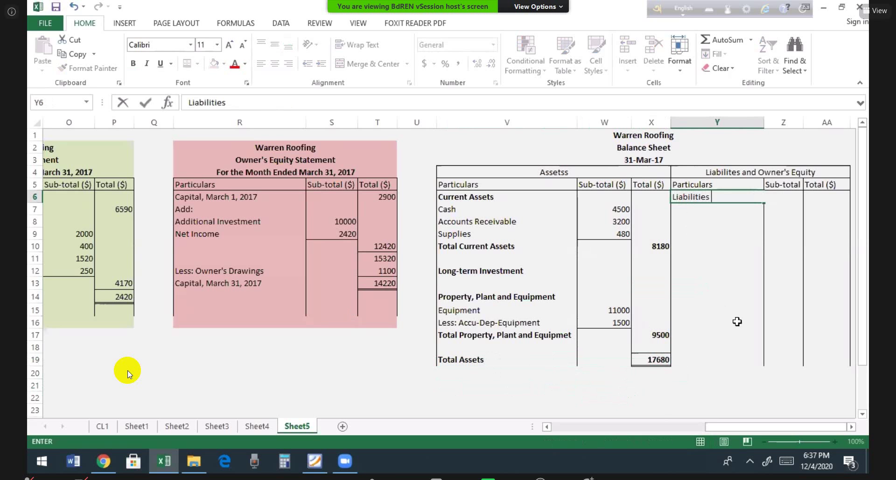
{"action": "key", "text": "Return"}
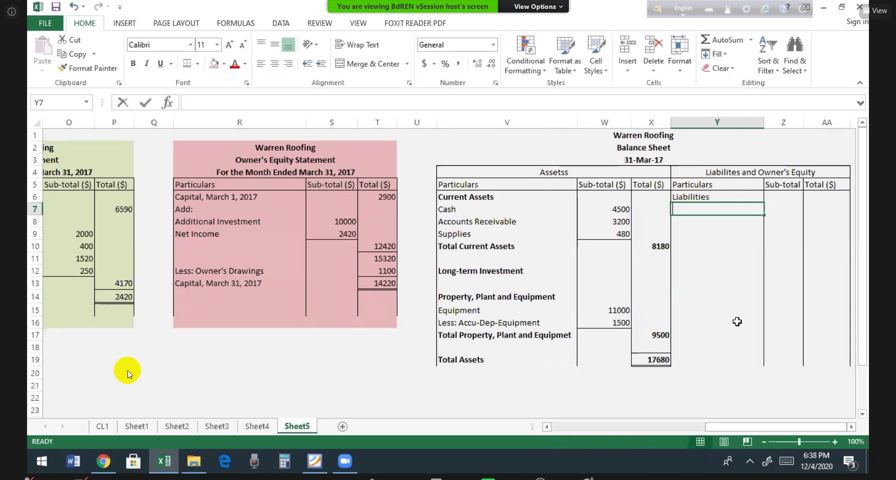
{"action": "type", "text": "Current Lia"}
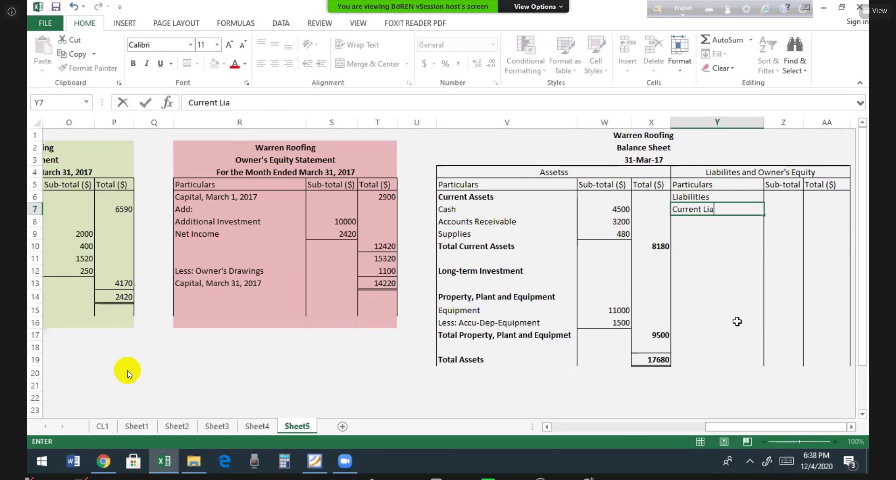
{"action": "type", "text": "bilities"}
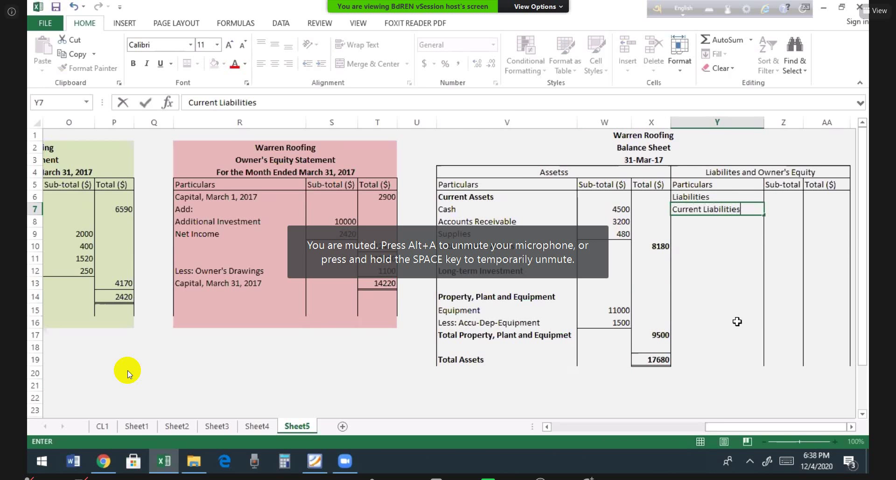
{"action": "key", "text": "Return"}
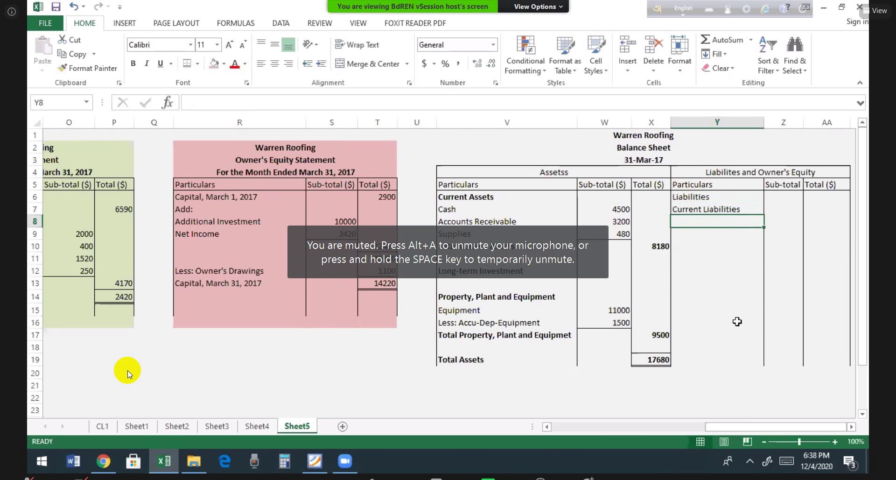
Link Y8 to the Accounts Payable label in the worksheet with the formula =B12.
{"action": "type", "text": "="}
{"action": "key", "text": "Left"}
{"action": "key", "text": "Left"}
{"action": "key", "text": "Left"}
{"action": "key", "text": "Left"}
{"action": "key", "text": "Left"}
{"action": "key", "text": "Left"}
{"action": "key", "text": "Left"}
{"action": "key", "text": "Left"}
{"action": "key", "text": "Left"}
{"action": "key", "text": "Left"}
{"action": "key", "text": "Left"}
{"action": "key", "text": "Left"}
{"action": "key", "text": "Left"}
{"action": "key", "text": "Left"}
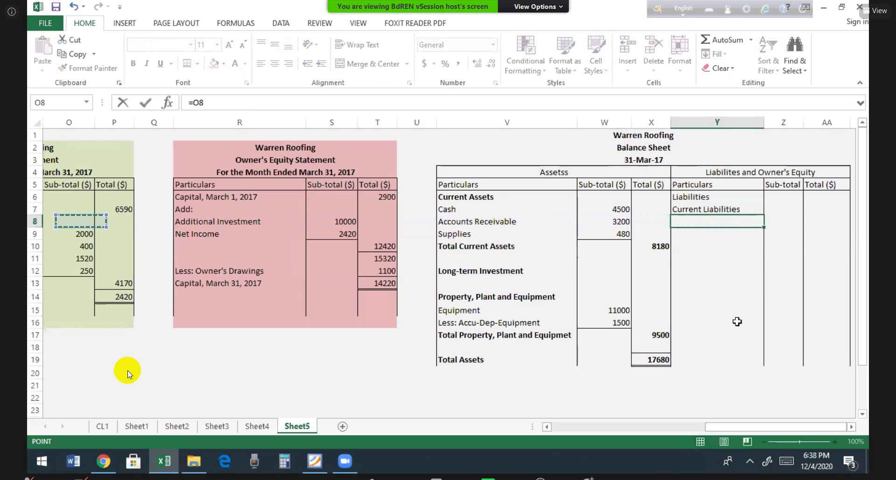
{"action": "key", "text": "Left"}
{"action": "key", "text": "Left"}
{"action": "key", "text": "Left"}
{"action": "key", "text": "Left"}
{"action": "key", "text": "Left"}
{"action": "key", "text": "Left"}
{"action": "key", "text": "Left"}
{"action": "key", "text": "Left"}
{"action": "key", "text": "Left"}
{"action": "key", "text": "Down"}
{"action": "key", "text": "Down"}
{"action": "key", "text": "Down"}
{"action": "key", "text": "Down"}
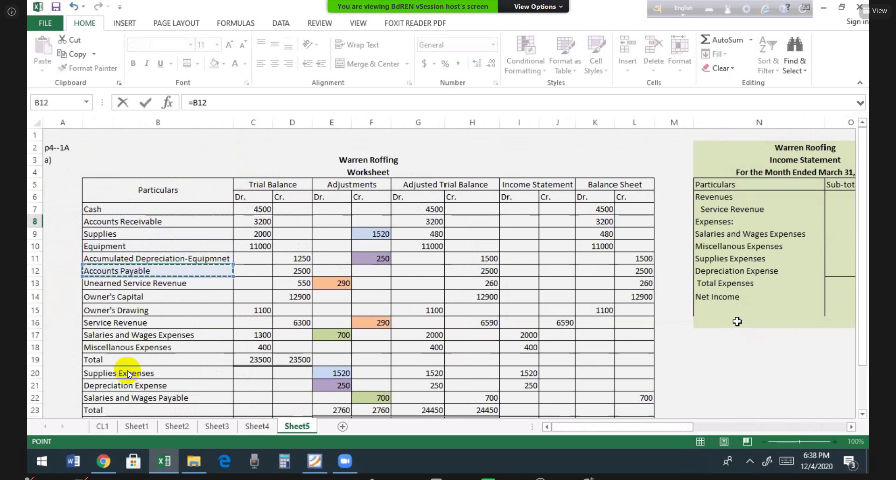
{"action": "key", "text": "Return"}
Link the Accounts Payable sub-total in Z8 to the worksheet's Balance Sheet credit column with the formula =L12.
{"action": "key", "text": "Up"}
{"action": "key", "text": "Right"}
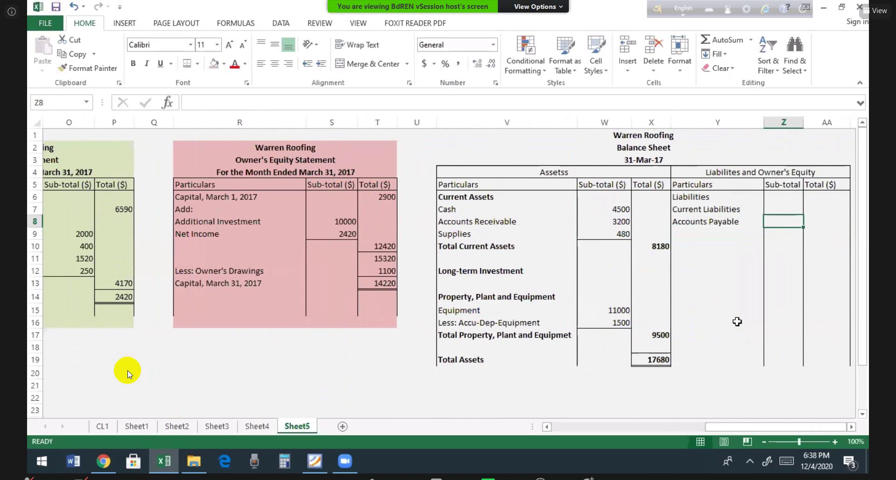
{"action": "type", "text": "="}
{"action": "key", "text": "Left"}
{"action": "key", "text": "Left"}
{"action": "key", "text": "Left"}
{"action": "key", "text": "Left"}
{"action": "key", "text": "Left"}
{"action": "key", "text": "Left"}
{"action": "key", "text": "Left"}
{"action": "key", "text": "Left"}
{"action": "key", "text": "Left"}
{"action": "key", "text": "Left"}
{"action": "key", "text": "Left"}
{"action": "key", "text": "Left"}
{"action": "key", "text": "Left"}
{"action": "key", "text": "Left"}
{"action": "key", "text": "Left"}
{"action": "key", "text": "Left"}
{"action": "key", "text": "Left"}
{"action": "key", "text": "Left"}
{"action": "key", "text": "Left"}
{"action": "key", "text": "Left"}
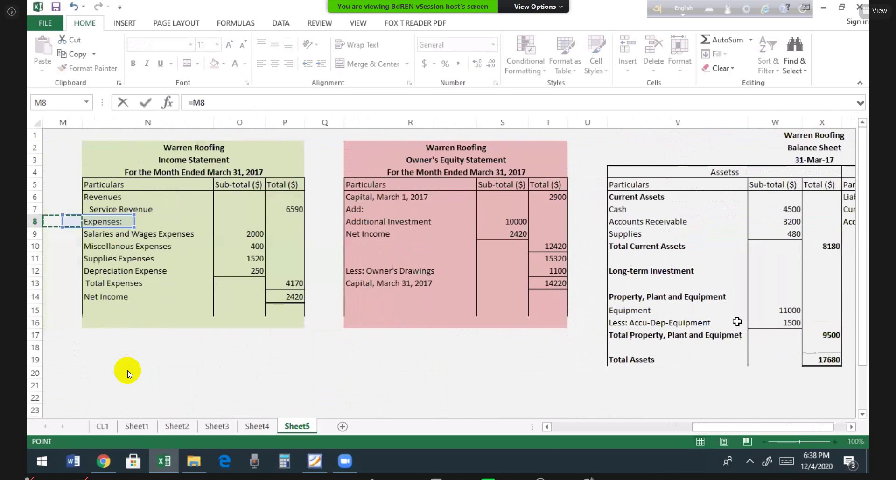
{"action": "key", "text": "Left"}
{"action": "key", "text": "Right"}
{"action": "key", "text": "Right"}
{"action": "key", "text": "Right"}
{"action": "key", "text": "Right"}
{"action": "key", "text": "Right"}
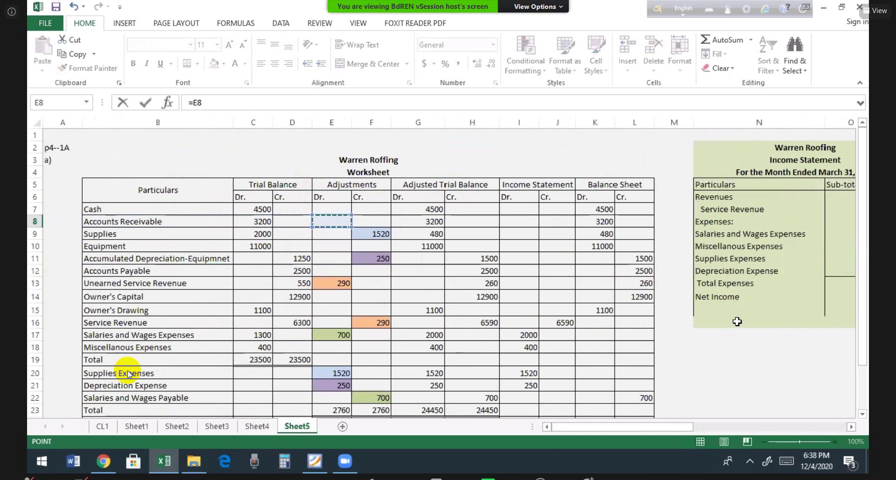
{"action": "key", "text": "Down"}
{"action": "key", "text": "Down"}
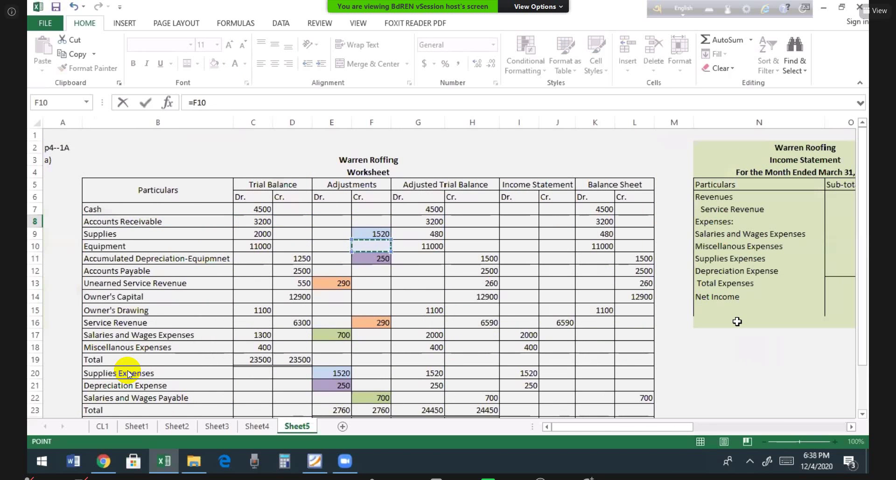
{"action": "key", "text": "Down"}
{"action": "key", "text": "Right"}
{"action": "key", "text": "Right"}
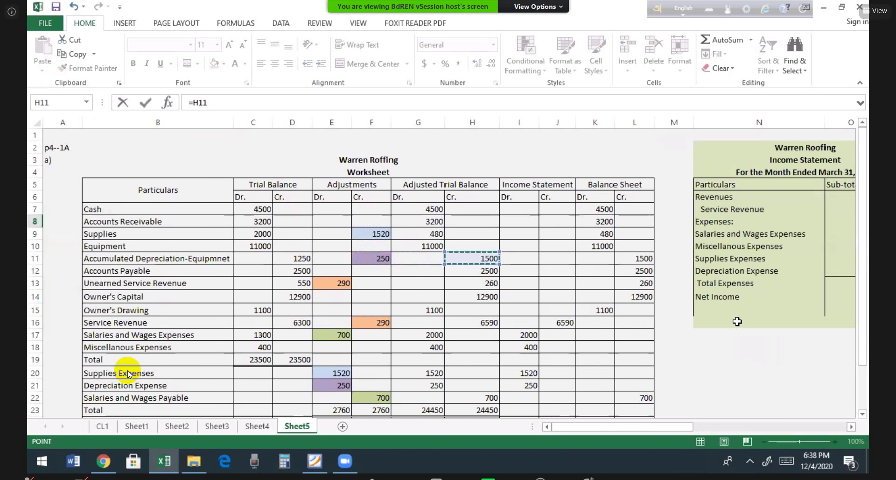
{"action": "key", "text": "Down"}
{"action": "key", "text": "Right"}
{"action": "key", "text": "Right"}
{"action": "key", "text": "Right"}
{"action": "key", "text": "Right"}
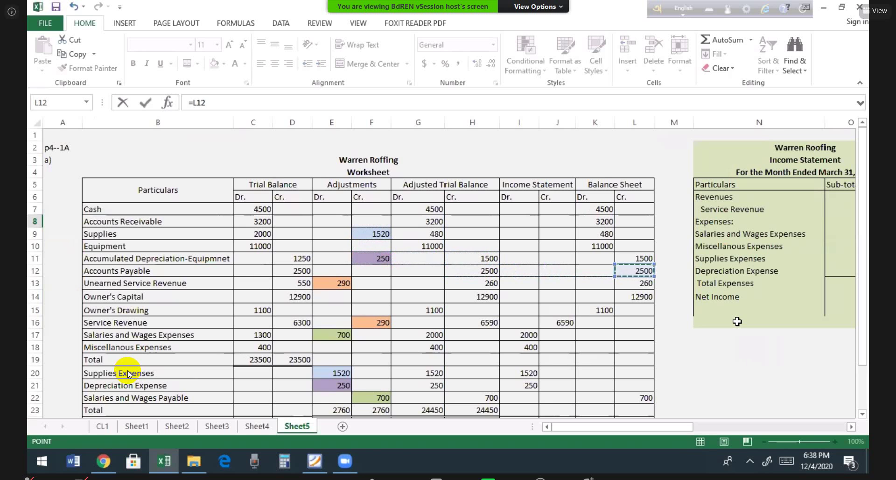
{"action": "key", "text": "Return"}
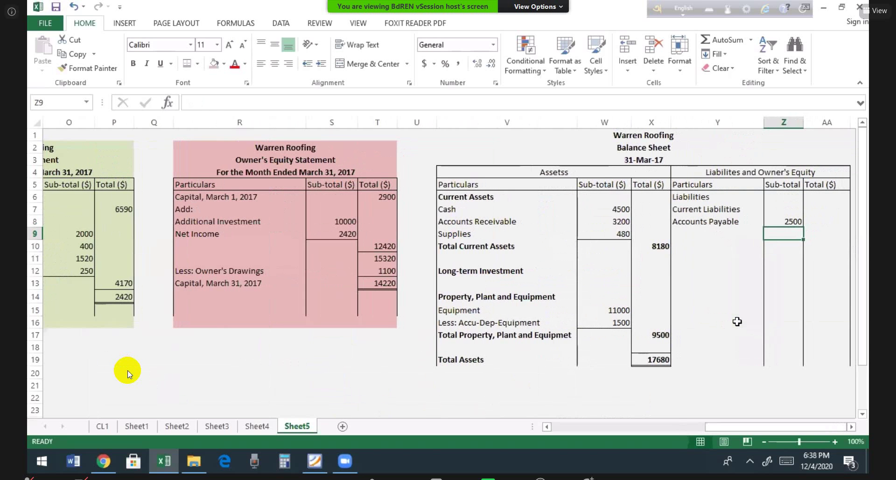
Link Y9 to the Unearned Service Revenue label in the worksheet with the formula =B13.
{"action": "type", "text": "="}
{"action": "key", "text": "Left"}
{"action": "key", "text": "Left"}
{"action": "key", "text": "Left"}
{"action": "key", "text": "Left"}
{"action": "key", "text": "Left"}
{"action": "key", "text": "Left"}
{"action": "key", "text": "Left"}
{"action": "key", "text": "Left"}
{"action": "key", "text": "Left"}
{"action": "key", "text": "Left"}
{"action": "key", "text": "Left"}
{"action": "key", "text": "Left"}
{"action": "key", "text": "Left"}
{"action": "key", "text": "Left"}
{"action": "key", "text": "Left"}
{"action": "key", "text": "Left"}
{"action": "key", "text": "Left"}
{"action": "key", "text": "Left"}
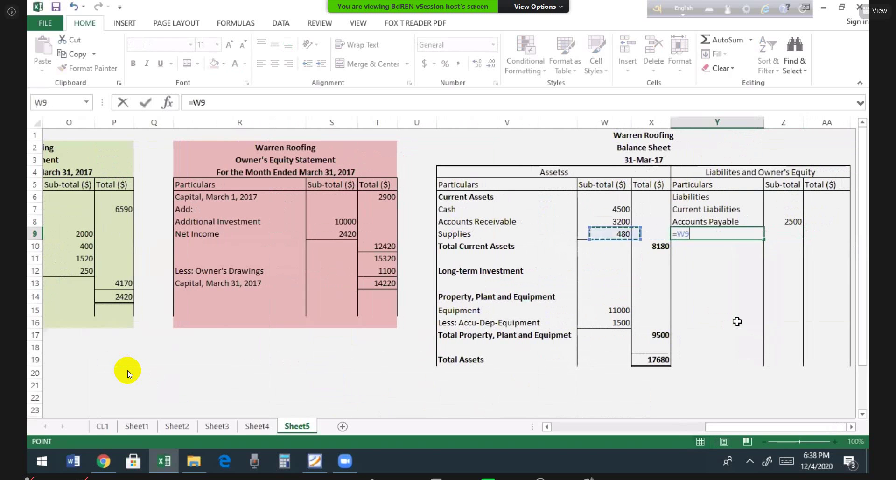
{"action": "key", "text": "Left"}
{"action": "key", "text": "Left"}
{"action": "key", "text": "Left"}
{"action": "key", "text": "Left"}
{"action": "key", "text": "Left"}
{"action": "key", "text": "Right"}
{"action": "key", "text": "Down"}
{"action": "key", "text": "Down"}
{"action": "key", "text": "Down"}
{"action": "key", "text": "Down"}
{"action": "key", "text": "Down"}
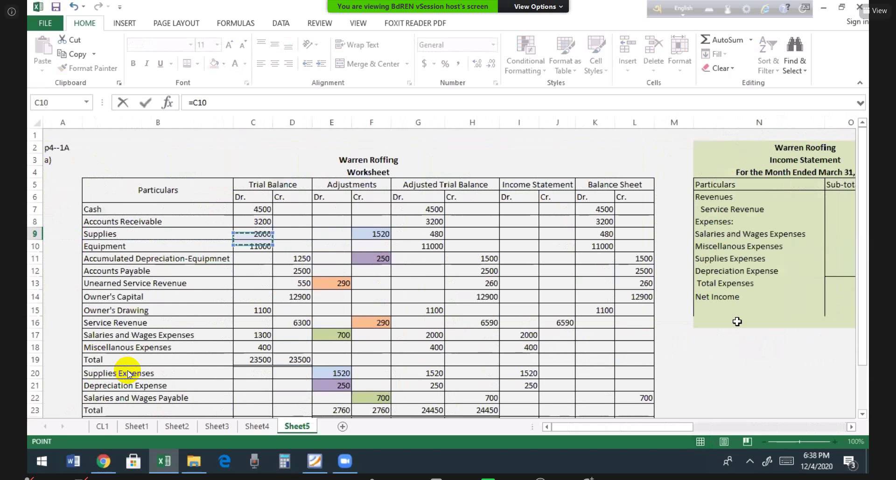
{"action": "key", "text": "Left"}
{"action": "key", "text": "Up"}
{"action": "key", "text": "Left"}
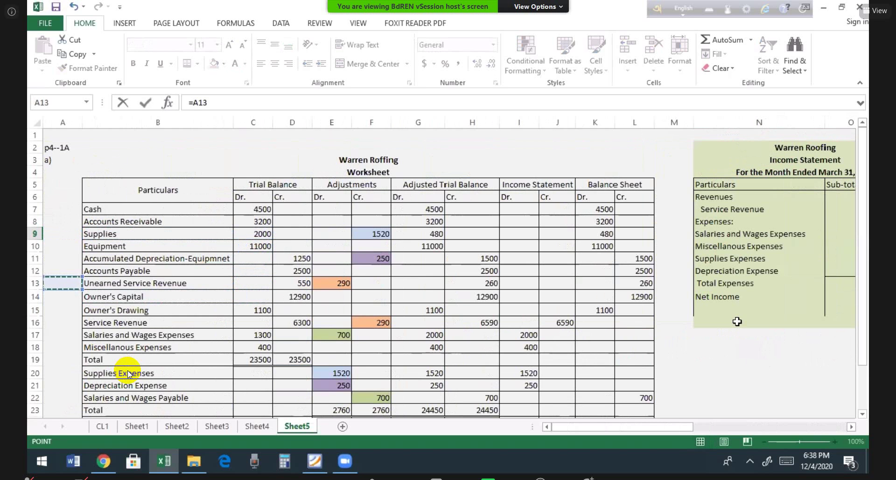
{"action": "key", "text": "Right"}
{"action": "key", "text": "Tab"}
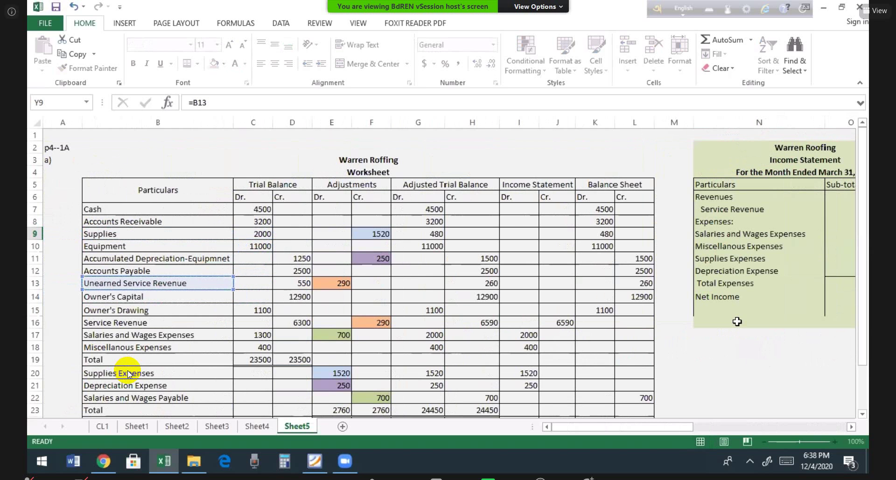
Link the Unearned Service Revenue sub-total in Z9 to the worksheet with =L13 and widen column Y to fit its label.
{"action": "type", "text": "="}
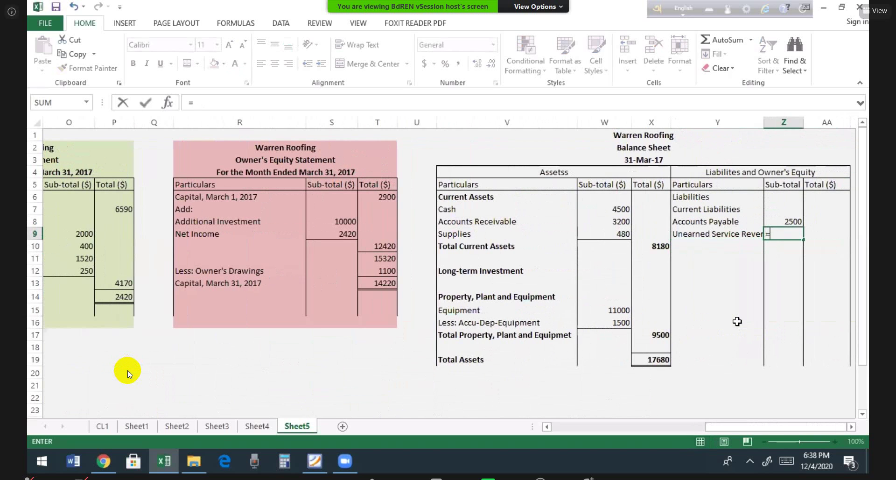
{"action": "key", "text": "Left"}
{"action": "key", "text": "Left"}
{"action": "key", "text": "Left"}
{"action": "key", "text": "Left"}
{"action": "key", "text": "Left"}
{"action": "key", "text": "Left"}
{"action": "key", "text": "Left"}
{"action": "key", "text": "Left"}
{"action": "key", "text": "Left"}
{"action": "key", "text": "Left"}
{"action": "key", "text": "Left"}
{"action": "key", "text": "Left"}
{"action": "key", "text": "Left"}
{"action": "key", "text": "Left"}
{"action": "key", "text": "Left"}
{"action": "key", "text": "Left"}
{"action": "key", "text": "Left"}
{"action": "key", "text": "Left"}
{"action": "key", "text": "Left"}
{"action": "key", "text": "Left"}
{"action": "key", "text": "Left"}
{"action": "key", "text": "Left"}
{"action": "key", "text": "Left"}
{"action": "key", "text": "Left"}
{"action": "key", "text": "Left"}
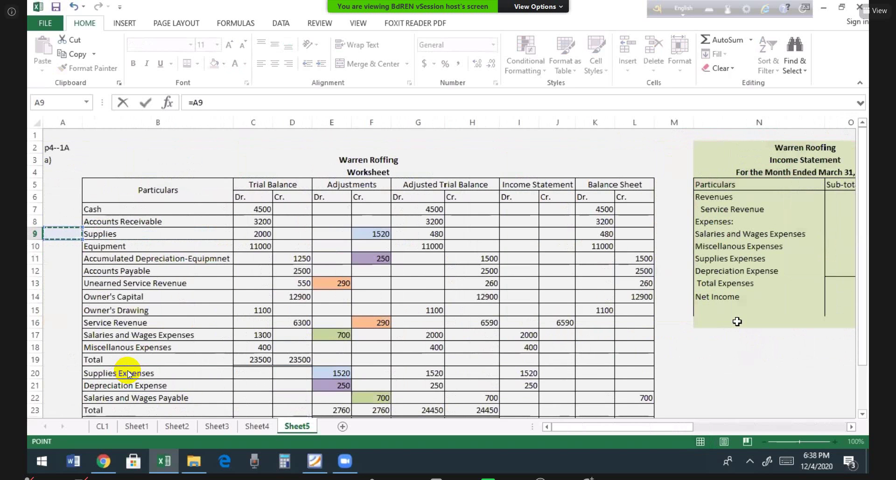
{"action": "key", "text": "Down"}
{"action": "key", "text": "Down"}
{"action": "key", "text": "Down"}
{"action": "key", "text": "Down"}
{"action": "key", "text": "Right"}
{"action": "key", "text": "Right"}
{"action": "key", "text": "Right"}
{"action": "key", "text": "Right"}
{"action": "key", "text": "Right"}
{"action": "key", "text": "Right"}
{"action": "key", "text": "Right"}
{"action": "key", "text": "Right"}
{"action": "key", "text": "Right"}
{"action": "key", "text": "Right"}
{"action": "key", "text": "Right"}
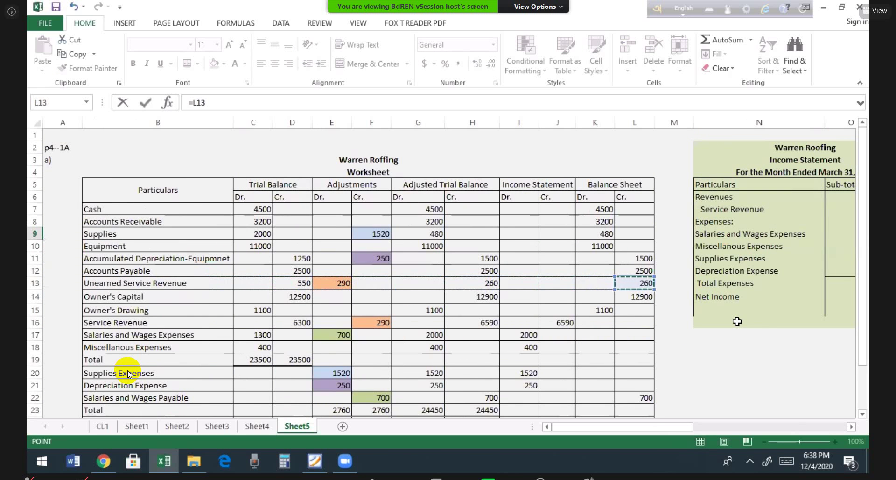
{"action": "key", "text": "Return"}
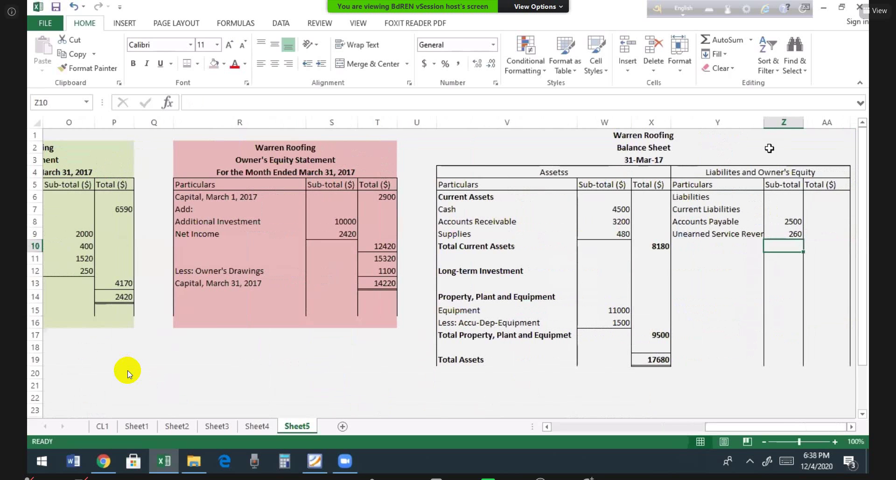
{"action": "left_click_drag", "start_coordinate": [766, 127], "coordinate": [782, 127]}
{"action": "left_click", "coordinate": [734, 249]}
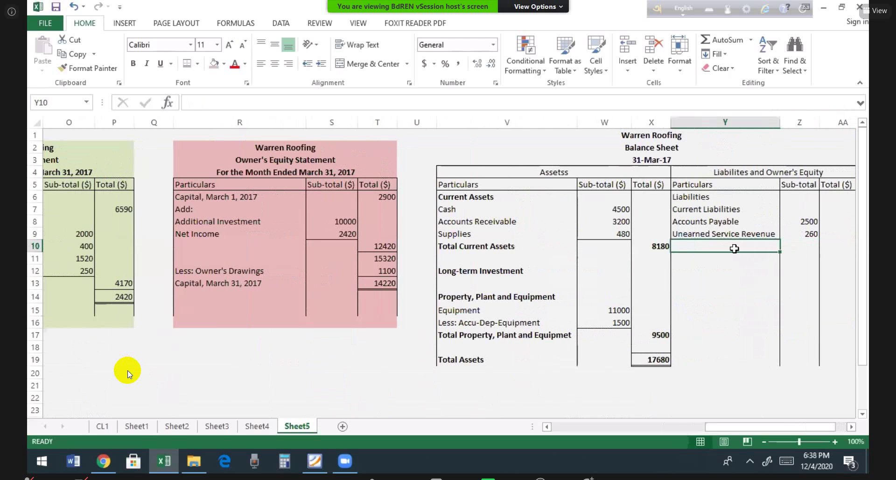
Link Y10 to the Salaries and Wages Payable label in the worksheet with the formula =B22.
{"action": "type", "text": "="}
{"action": "key", "text": "Left"}
{"action": "key", "text": "Left"}
{"action": "key", "text": "Left"}
{"action": "key", "text": "Left"}
{"action": "key", "text": "Left"}
{"action": "key", "text": "Left"}
{"action": "key", "text": "Left"}
{"action": "key", "text": "Left"}
{"action": "key", "text": "Left"}
{"action": "key", "text": "Left"}
{"action": "key", "text": "Left"}
{"action": "key", "text": "Left"}
{"action": "key", "text": "Left"}
{"action": "key", "text": "Left"}
{"action": "key", "text": "Left"}
{"action": "key", "text": "Left"}
{"action": "key", "text": "Left"}
{"action": "key", "text": "Left"}
{"action": "key", "text": "Left"}
{"action": "key", "text": "Left"}
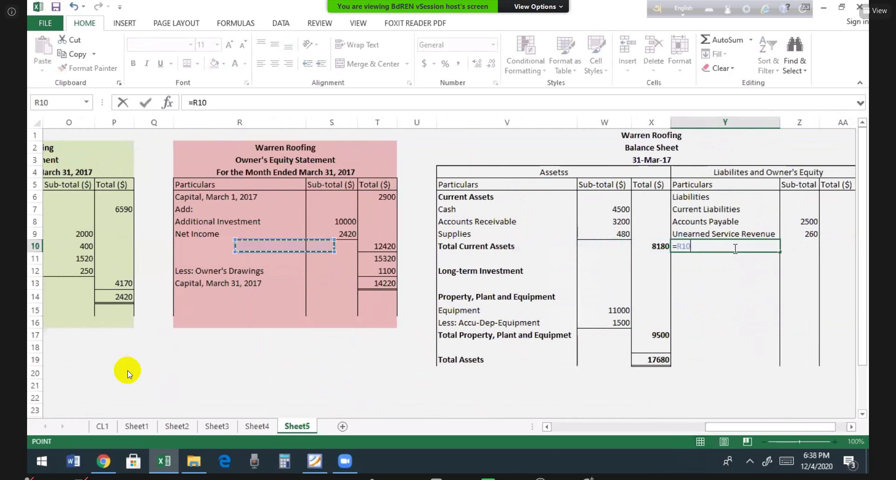
{"action": "key", "text": "Down"}
{"action": "key", "text": "Down"}
{"action": "key", "text": "Down"}
{"action": "key", "text": "Down"}
{"action": "key", "text": "Down"}
{"action": "key", "text": "Down"}
{"action": "key", "text": "Down"}
{"action": "key", "text": "Down"}
{"action": "key", "text": "Down"}
{"action": "key", "text": "Down"}
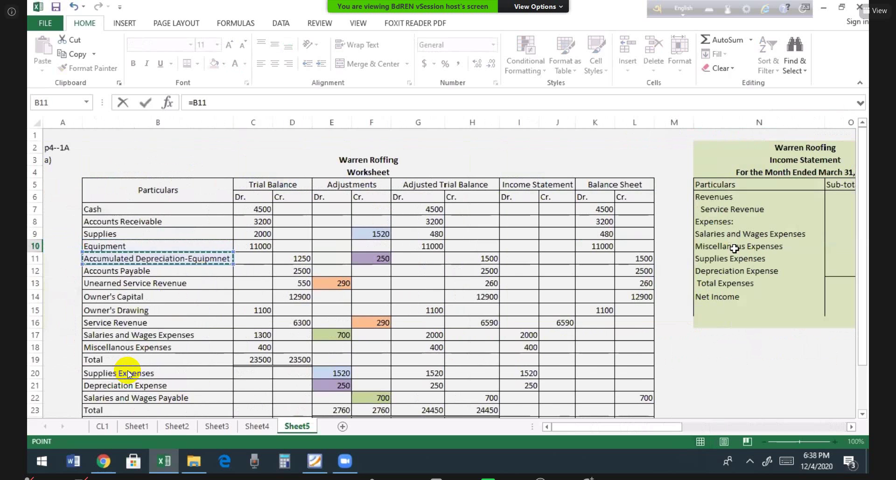
{"action": "key", "text": "Down"}
{"action": "key", "text": "Down"}
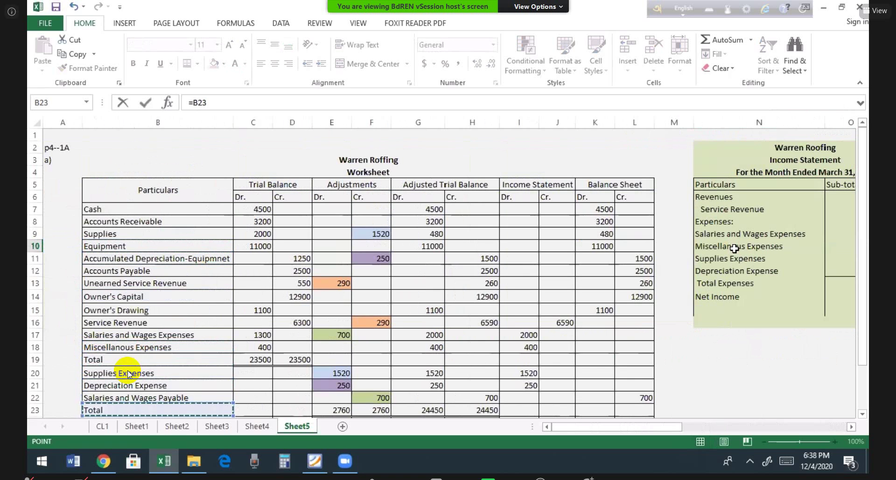
{"action": "key", "text": "Down"}
{"action": "key", "text": "Up"}
{"action": "key", "text": "Up"}
{"action": "key", "text": "Down"}
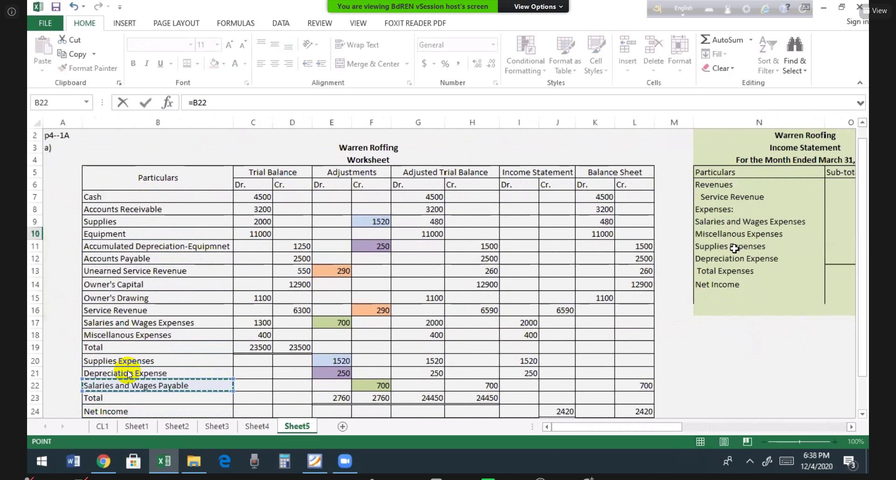
{"action": "key", "text": "Escape"}
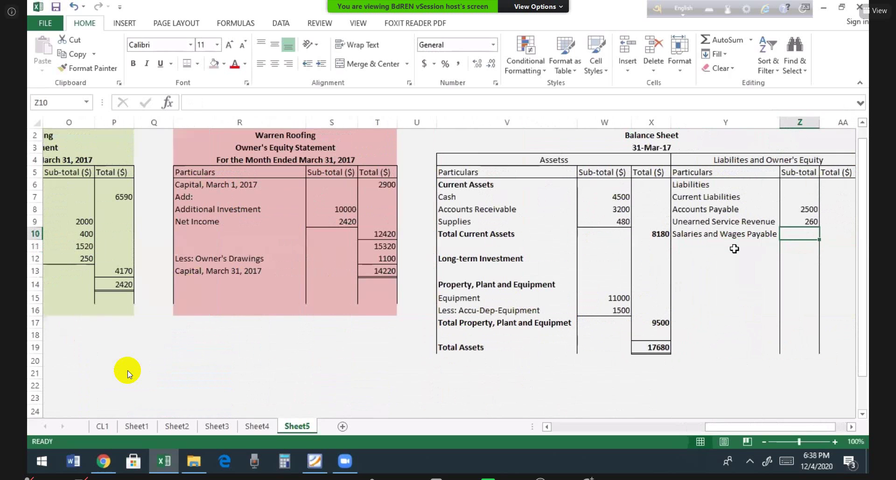
Link the Salaries and Wages Payable sub-total in Z10 to the worksheet's Balance Sheet credit column with the formula =L22.
{"action": "type", "text": "="}
{"action": "key", "text": "Left"}
{"action": "key", "text": "Left"}
{"action": "key", "text": "Left"}
{"action": "key", "text": "Left"}
{"action": "key", "text": "Left"}
{"action": "key", "text": "Left"}
{"action": "key", "text": "Left"}
{"action": "key", "text": "Left"}
{"action": "key", "text": "Left"}
{"action": "key", "text": "Left"}
{"action": "key", "text": "Left"}
{"action": "key", "text": "Left"}
{"action": "key", "text": "Left"}
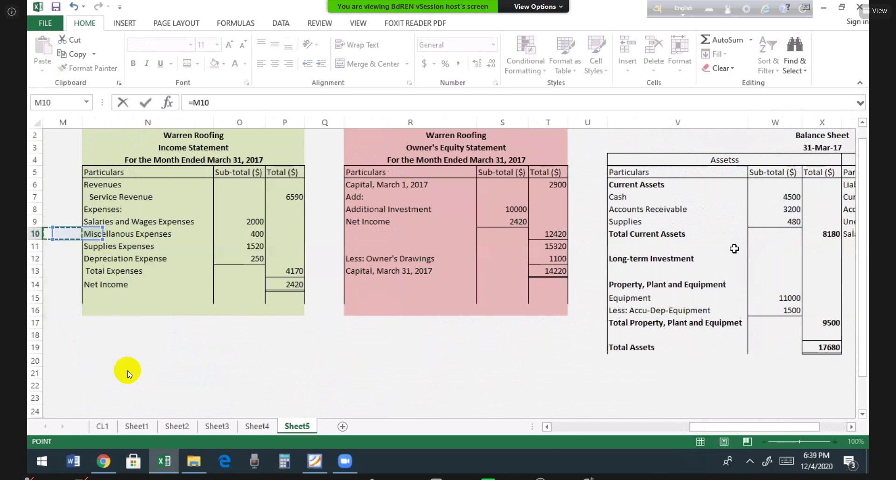
{"action": "key", "text": "Left"}
{"action": "key", "text": "Left"}
{"action": "key", "text": "Left"}
{"action": "key", "text": "Left"}
{"action": "key", "text": "Left"}
{"action": "key", "text": "Left"}
{"action": "key", "text": "Left"}
{"action": "key", "text": "Left"}
{"action": "key", "text": "Left"}
{"action": "key", "text": "Left"}
{"action": "key", "text": "Left"}
{"action": "key", "text": "Right"}
{"action": "key", "text": "Right"}
{"action": "key", "text": "Right"}
{"action": "key", "text": "Right"}
{"action": "key", "text": "Down"}
{"action": "key", "text": "Down"}
{"action": "key", "text": "Down"}
{"action": "key", "text": "Down"}
{"action": "key", "text": "Down"}
{"action": "key", "text": "Down"}
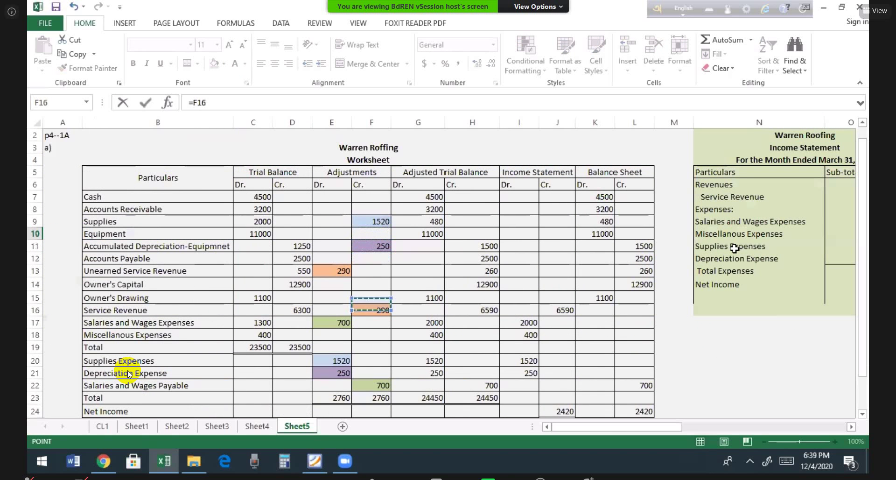
{"action": "key", "text": "Down"}
{"action": "key", "text": "Down"}
{"action": "key", "text": "Down"}
{"action": "key", "text": "Down"}
{"action": "key", "text": "Down"}
{"action": "key", "text": "Down"}
{"action": "key", "text": "Left"}
{"action": "key", "text": "Left"}
{"action": "key", "text": "Left"}
{"action": "key", "text": "Left"}
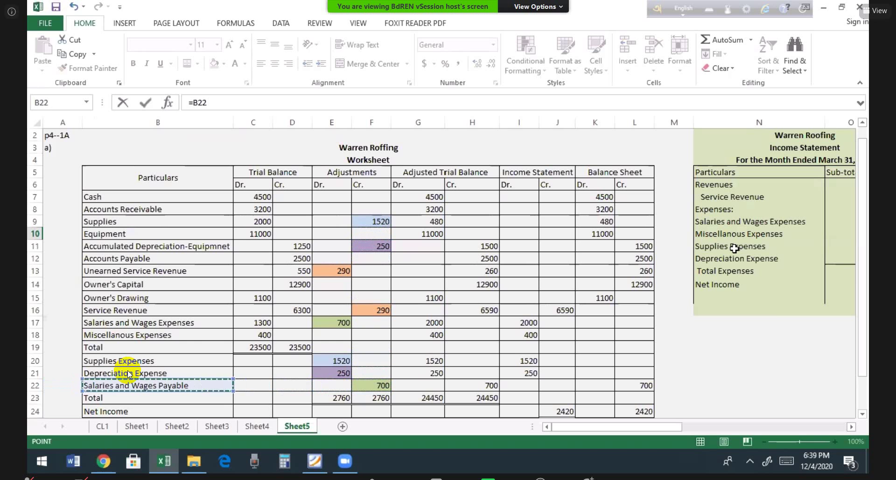
{"action": "key", "text": "Right"}
{"action": "key", "text": "Right"}
{"action": "key", "text": "Right"}
{"action": "key", "text": "Right"}
{"action": "key", "text": "Right"}
{"action": "key", "text": "Right"}
{"action": "key", "text": "Right"}
{"action": "key", "text": "Right"}
{"action": "key", "text": "Right"}
{"action": "key", "text": "Right"}
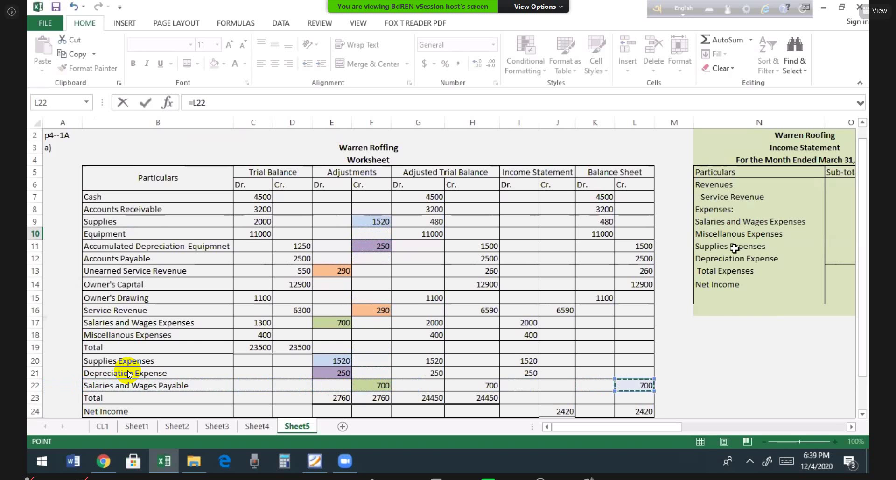
{"action": "key", "text": "Left"}
{"action": "key", "text": "Left"}
{"action": "key", "text": "Left"}
{"action": "key", "text": "Left"}
{"action": "key", "text": "Left"}
{"action": "key", "text": "Left"}
{"action": "key", "text": "Left"}
{"action": "key", "text": "Left"}
{"action": "key", "text": "Left"}
{"action": "key", "text": "Left"}
{"action": "key", "text": "Return"}
{"action": "key", "text": "Up"}
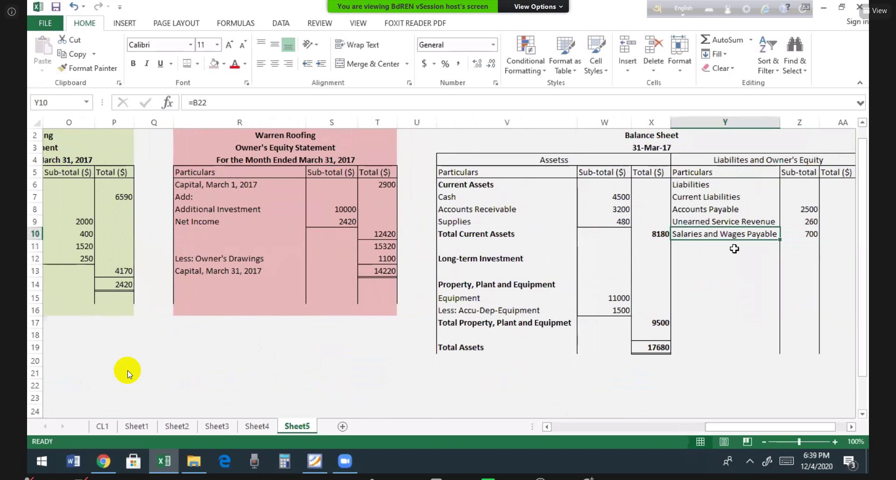
Enter the label Current Liabilities in Y11 and total the three liabilities in AA11 with =SUM(Z8:Z10).
{"action": "left_click", "coordinate": [734, 249]}
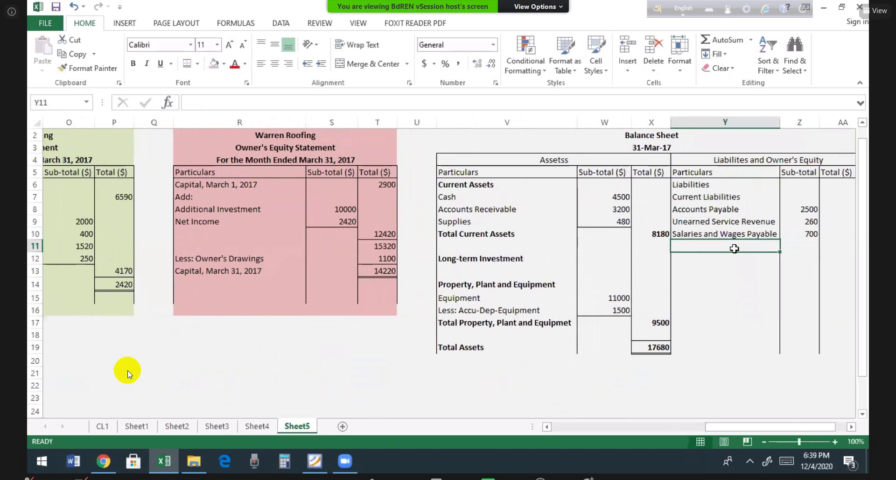
{"action": "type", "text": "Current Liabilities"}
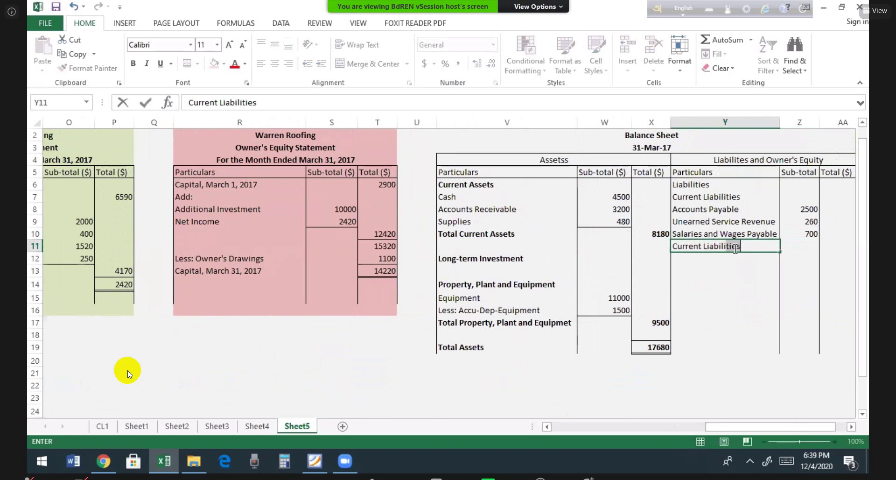
{"action": "key", "text": "Tab"}
{"action": "key", "text": "Tab"}
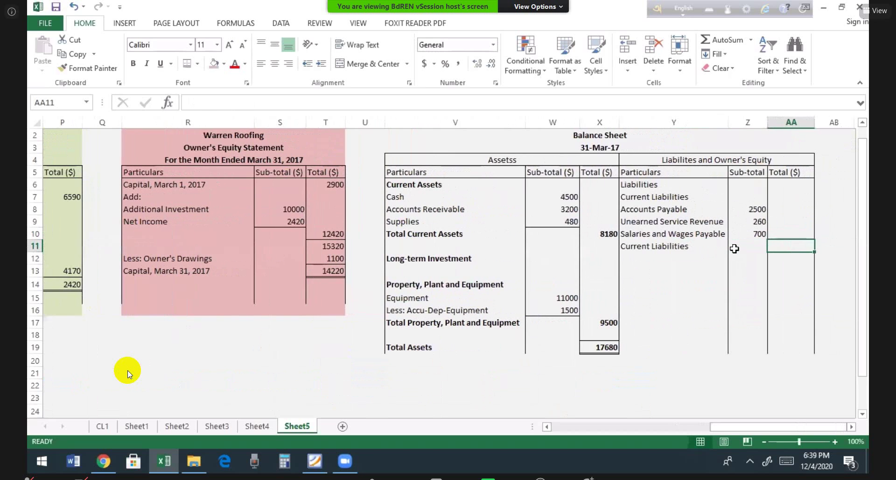
{"action": "type", "text": "=sum("}
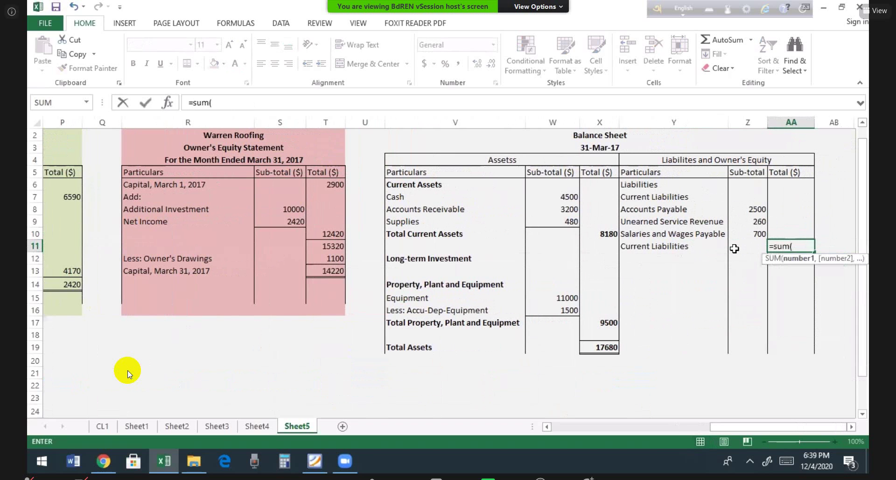
{"action": "key", "text": "Up"}
{"action": "key", "text": "shift+Up"}
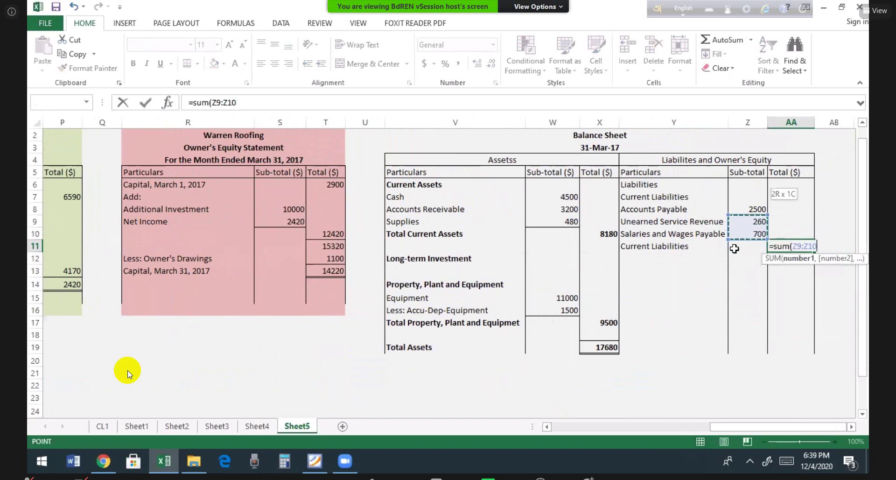
{"action": "key", "text": "shift+Up"}
{"action": "type", "text": ")"}
{"action": "key", "text": "Return"}
{"action": "key", "text": "Up"}
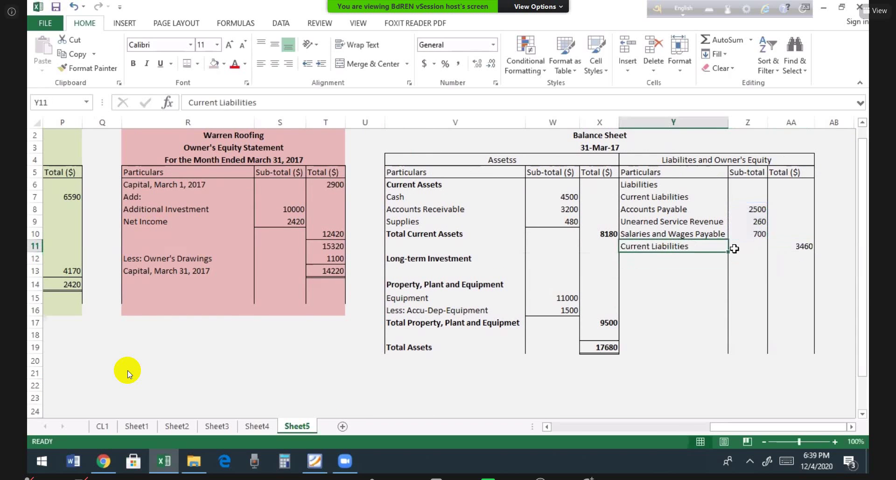
Add a bottom border to the Salaries and Wages Payable sub-total in Z10.
{"action": "key", "text": "Right"}
{"action": "key", "text": "Up"}
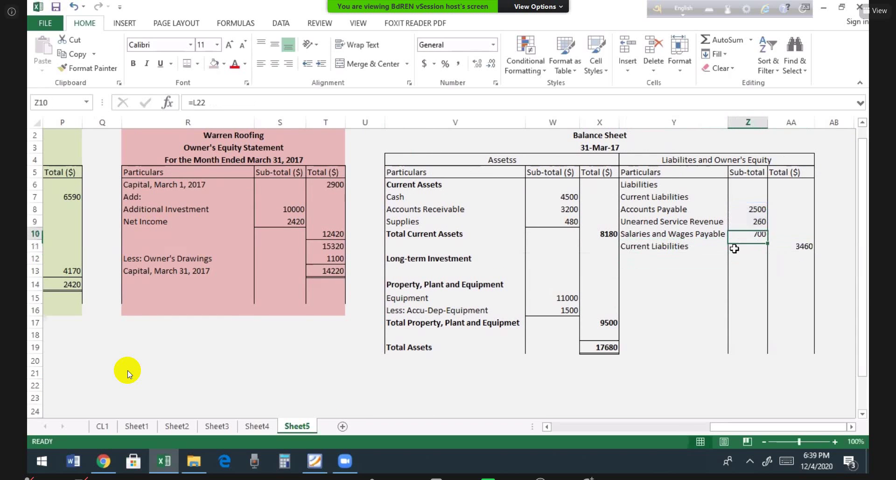
{"action": "left_click", "coordinate": [198, 64]}
{"action": "left_click", "coordinate": [214, 95]}
{"action": "left_click", "coordinate": [680, 297]}
Bold the Current Liabilities total row Y11:AA11 and the Liabilities and Current Liabilities headings in Y6:Y7.
{"action": "left_click_drag", "start_coordinate": [662, 249], "coordinate": [799, 246]}
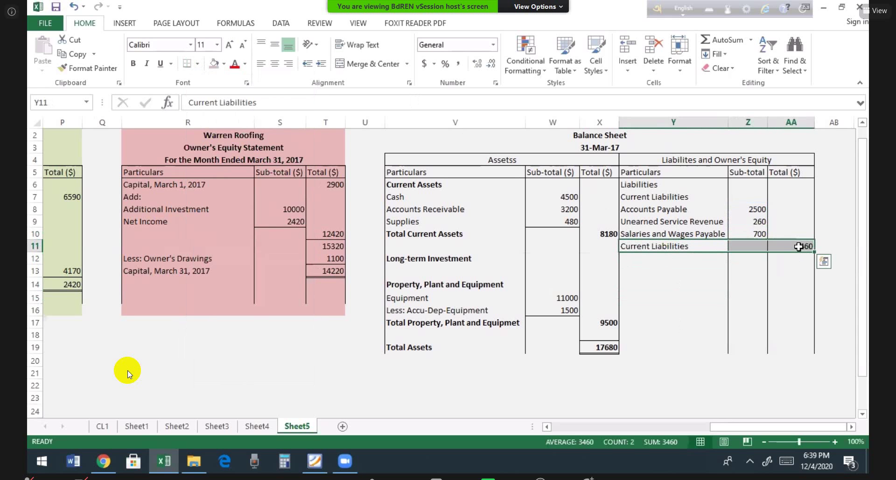
{"action": "key", "text": "ctrl+b"}
{"action": "left_click_drag", "start_coordinate": [660, 183], "coordinate": [668, 191]}
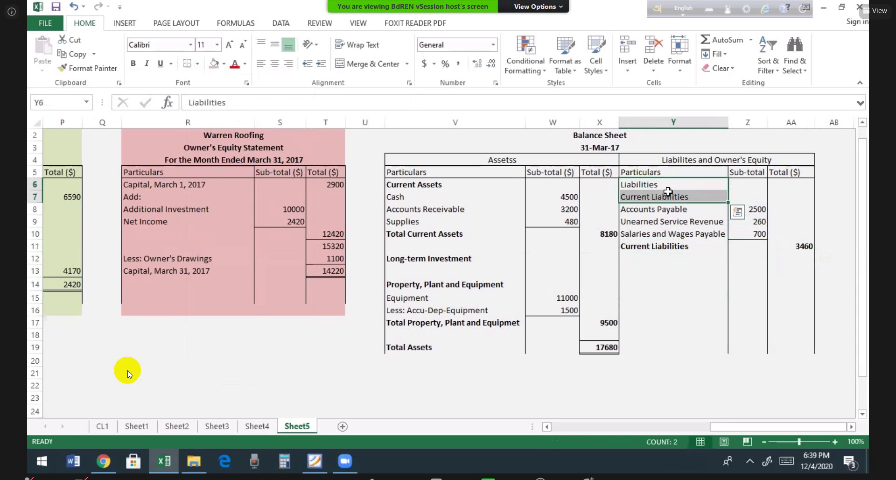
{"action": "key", "text": "ctrl+b"}
Enter the label Long-term Liabilities in Y13, leaving row 12 blank on the liabilities side.
{"action": "left_click", "coordinate": [666, 258]}
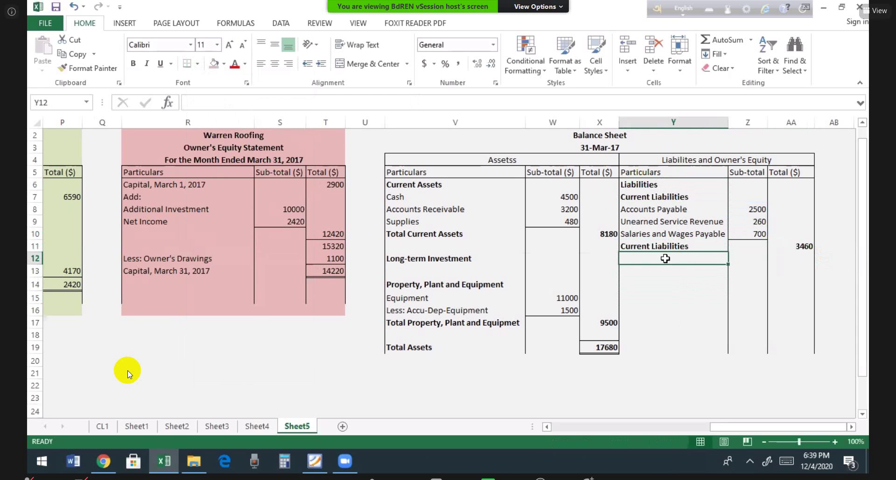
{"action": "key", "text": "Down"}
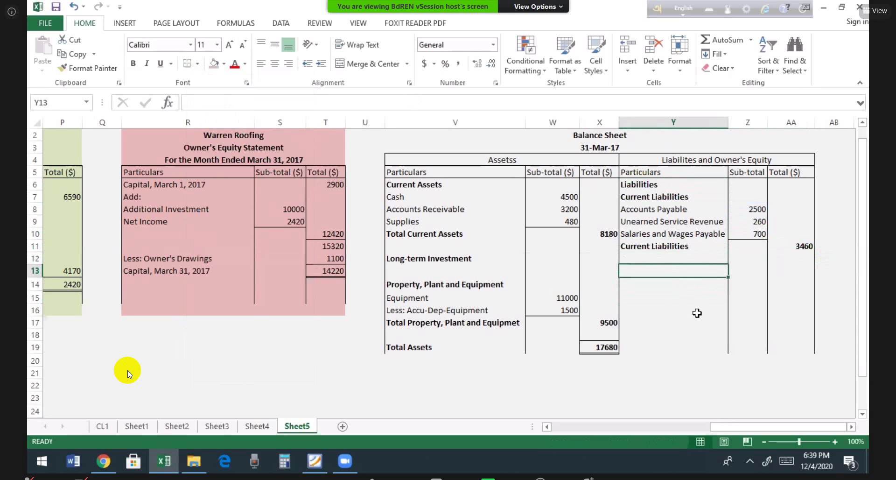
{"action": "type", "text": "Long-term Lia"}
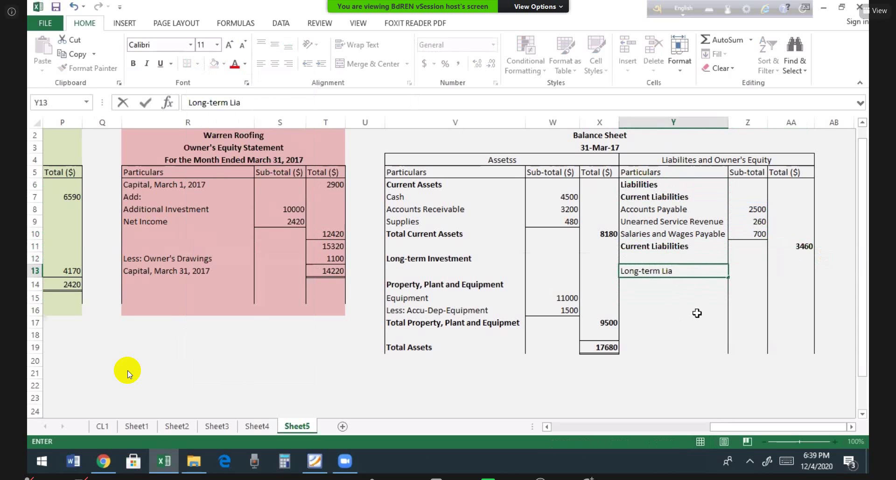
{"action": "type", "text": "biliteis"}
{"action": "type", "text": "ies"}
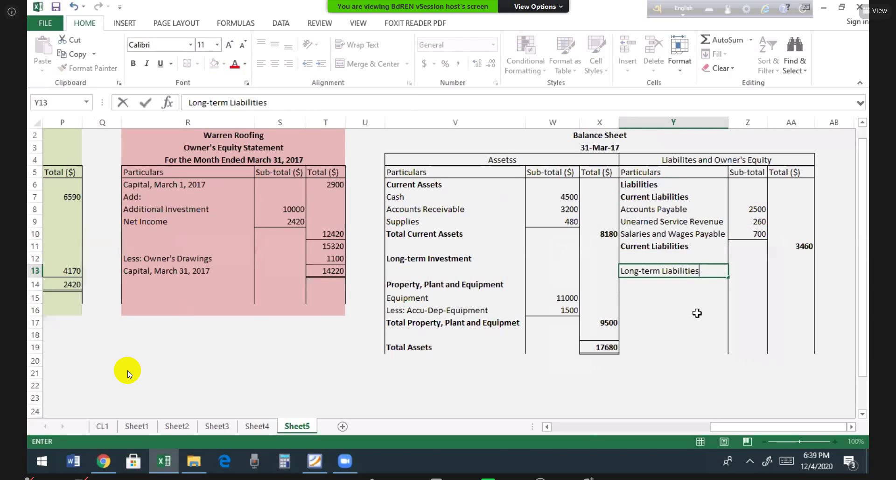
{"action": "key", "text": "Return"}
{"action": "key", "text": "Up"}
{"action": "key", "text": "Down"}
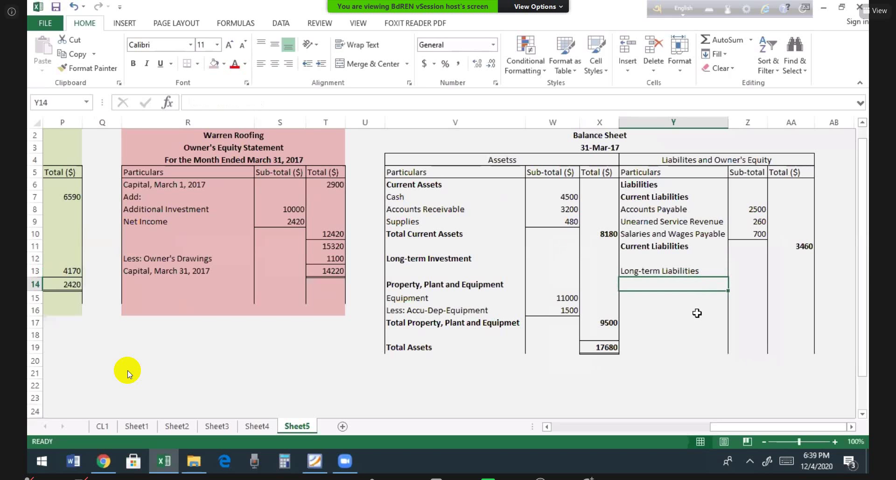
Enter the label Total Liabilities in Y14 and link its total in AA14 to current liabilities with =AA11.
{"action": "type", "text": "To"}
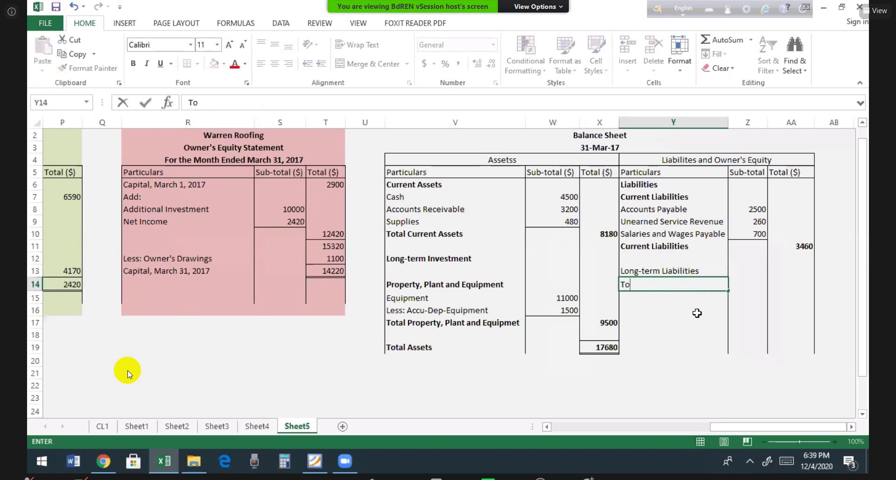
{"action": "type", "text": "tal Liabilities"}
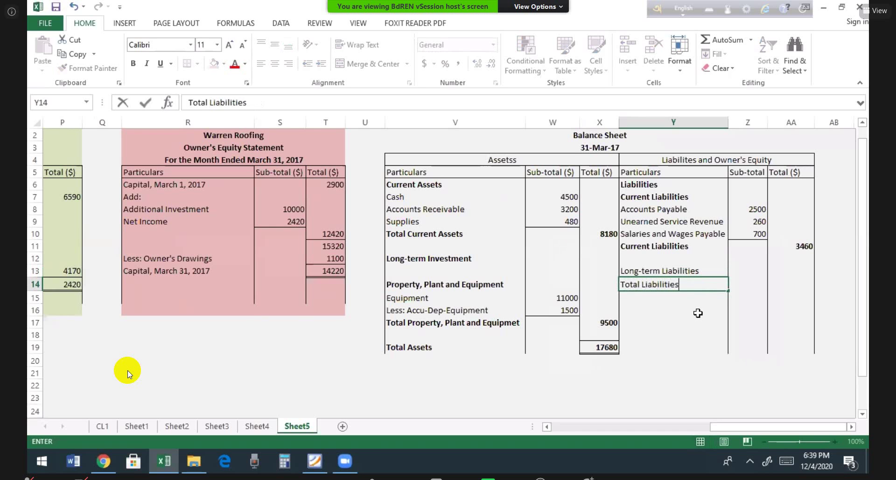
{"action": "key", "text": "Tab"}
{"action": "key", "text": "Tab"}
{"action": "type", "text": "="}
{"action": "key", "text": "Up"}
{"action": "key", "text": "Up"}
{"action": "key", "text": "Up"}
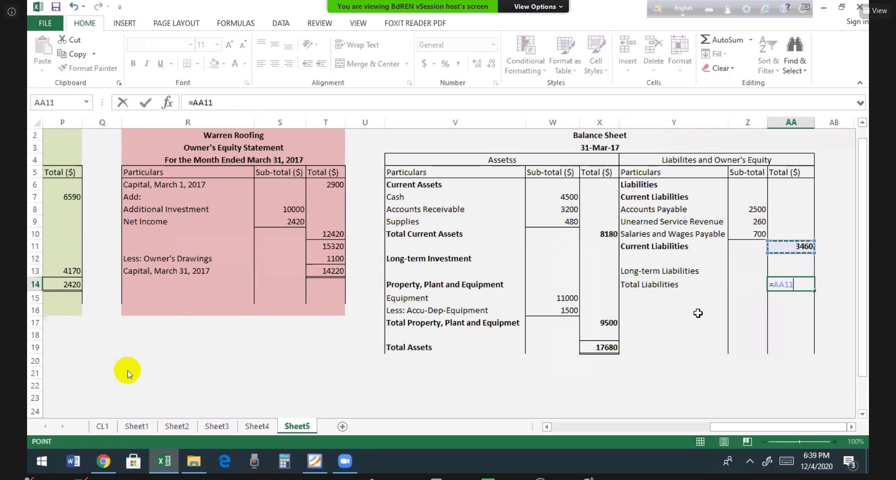
{"action": "key", "text": "Return"}
{"action": "key", "text": "Up"}
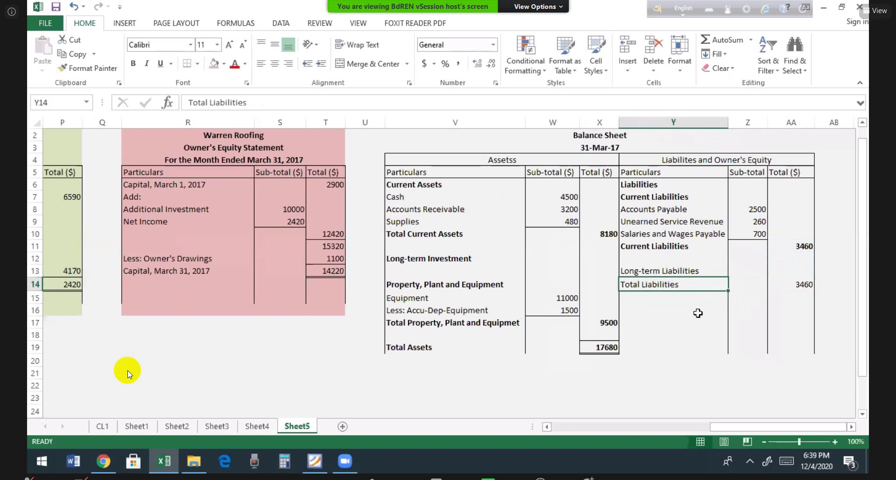
Bold the Total Liabilities row Y14:AA14 and add a top border to its total in AA14.
{"action": "key", "text": "shift+Right"}
{"action": "key", "text": "shift+Right"}
{"action": "key", "text": "ctrl+b"}
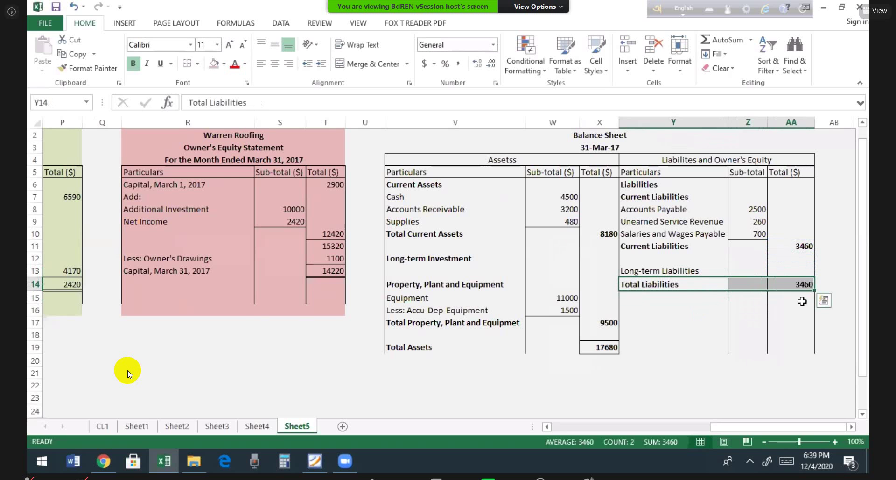
{"action": "key", "text": "Right"}
{"action": "key", "text": "Right"}
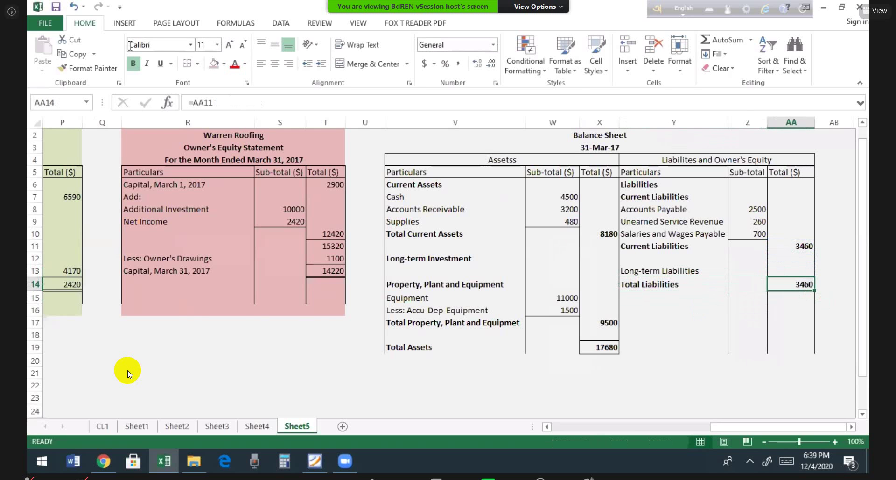
{"action": "left_click", "coordinate": [198, 64]}
{"action": "left_click", "coordinate": [218, 109]}
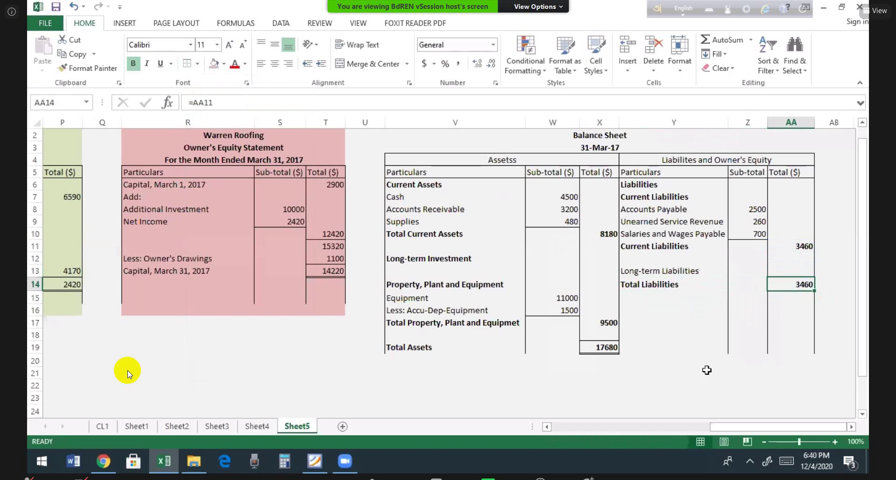
Enter the heading Owner's Equity in Y15 and make it bold.
{"action": "left_click", "coordinate": [631, 299]}
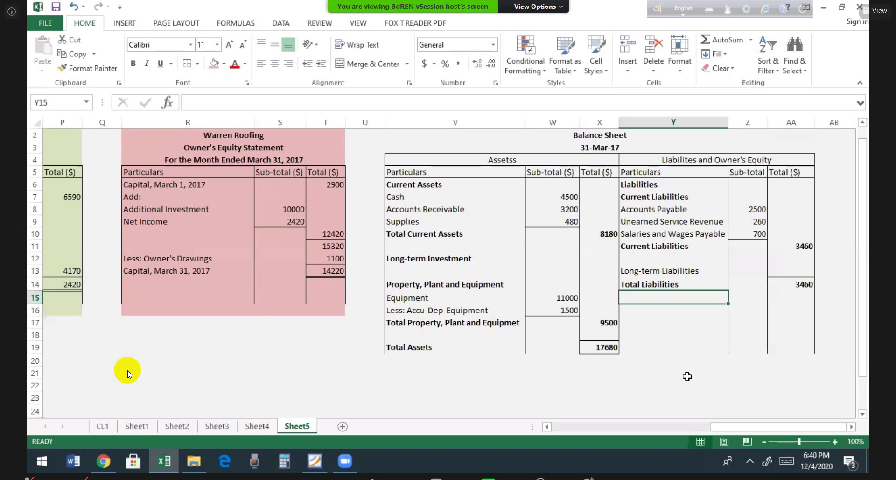
{"action": "type", "text": "Owner's Equity"}
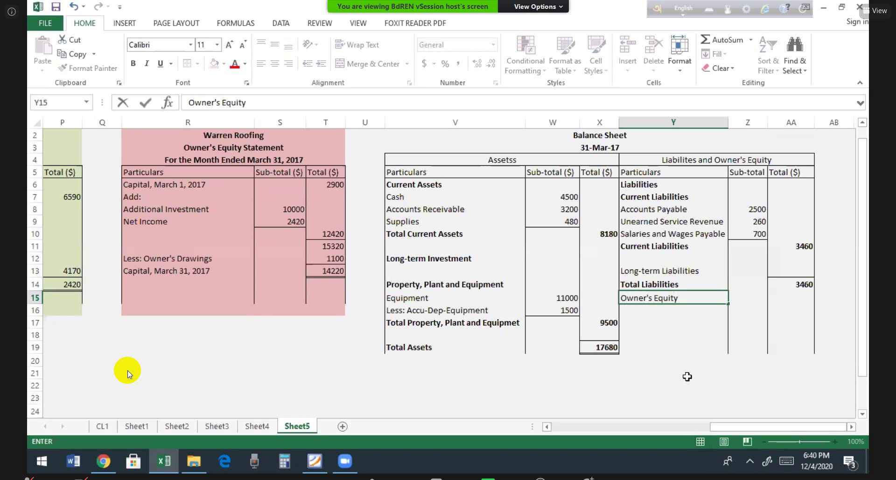
{"action": "key", "text": "ctrl+Return"}
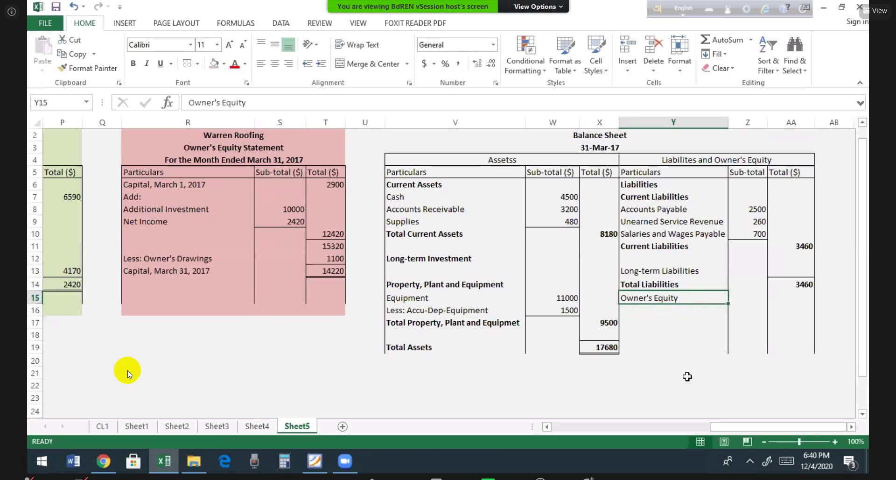
{"action": "key", "text": "ctrl+b"}
{"action": "key", "text": "Return"}
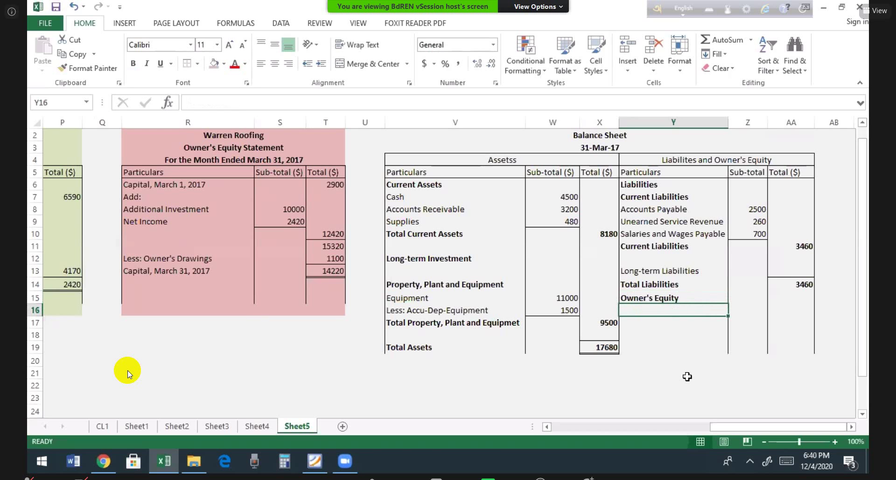
Enter the label Capital, March 31, 2017 in Y16 under the Owner's Equity heading.
{"action": "type", "text": "Cap"}
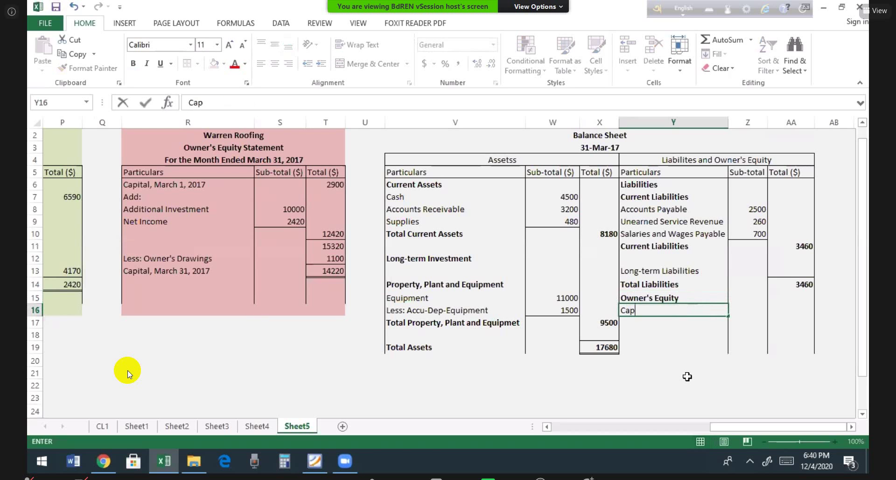
{"action": "key", "text": "BackSpace"}
{"action": "key", "text": "BackSpace"}
{"action": "key", "text": "BackSpace"}
{"action": "key", "text": "BackSpace"}
{"action": "key", "text": "BackSpace"}
{"action": "key", "text": "BackSpace"}
{"action": "type", "text": "Capi"}
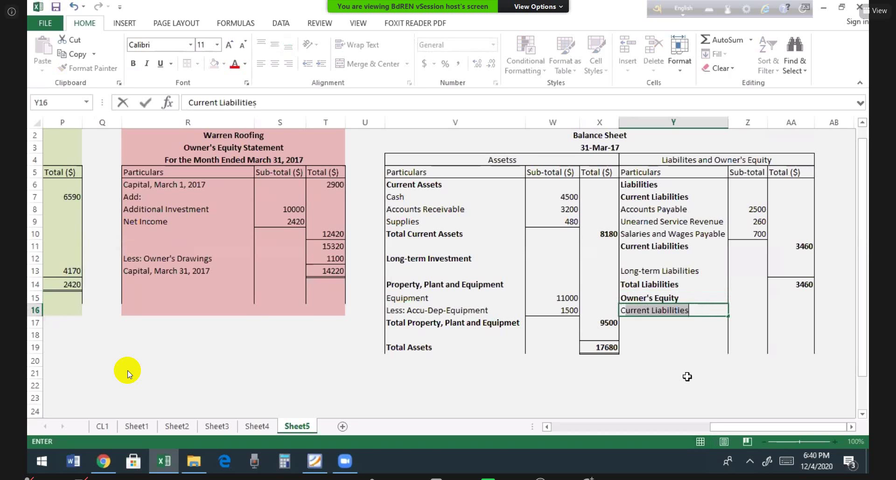
{"action": "type", "text": "tal, Ma"}
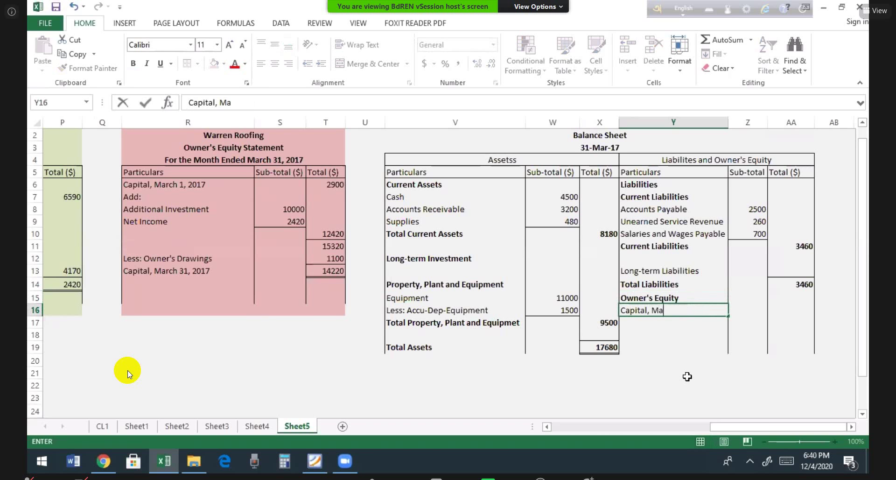
{"action": "type", "text": "rch 31"}
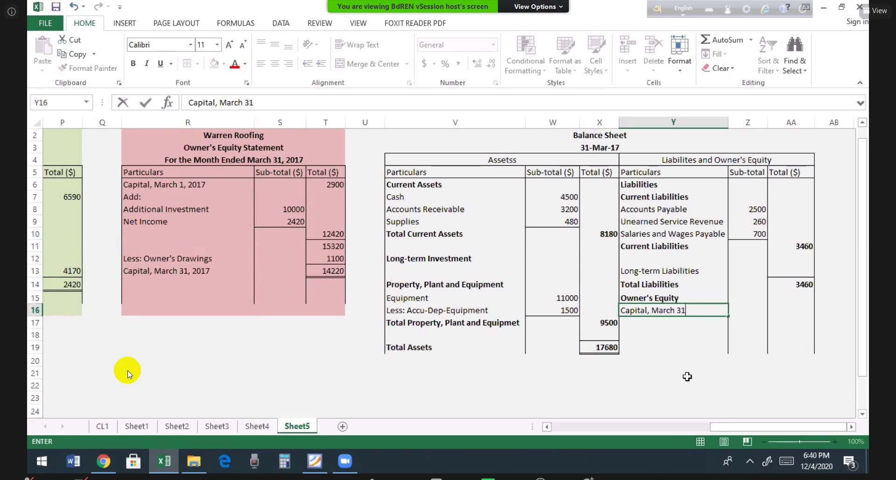
{"action": "type", "text": ", 2017"}
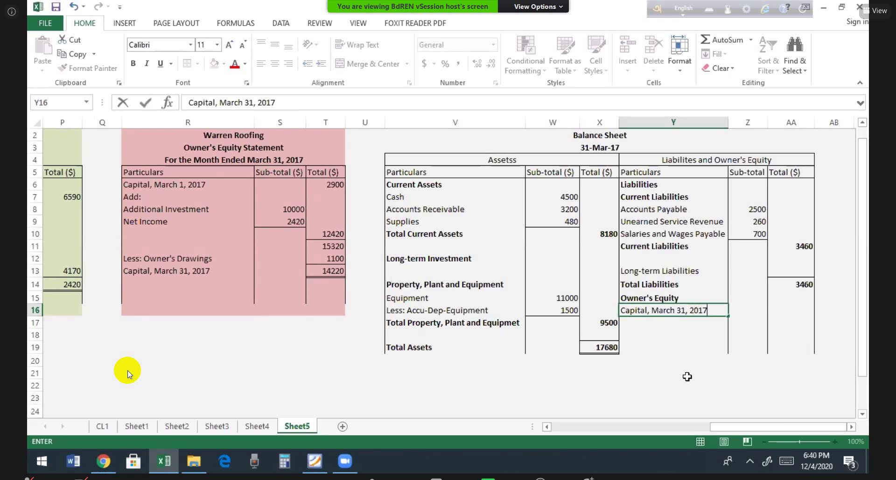
Link the capital amount in AA16 to the ending capital of the Owner's Equity Statement with =T13.
{"action": "key", "text": "Tab"}
{"action": "key", "text": "Tab"}
{"action": "type", "text": "="}
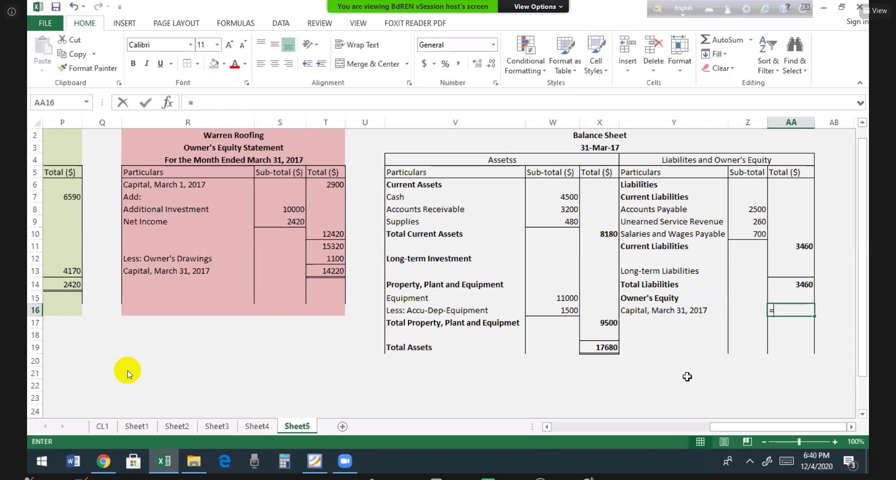
{"action": "key", "text": "Left"}
{"action": "key", "text": "Left"}
{"action": "key", "text": "Left"}
{"action": "key", "text": "Left"}
{"action": "key", "text": "Left"}
{"action": "key", "text": "Left"}
{"action": "key", "text": "Left"}
{"action": "key", "text": "Up"}
{"action": "key", "text": "Up"}
{"action": "key", "text": "Up"}
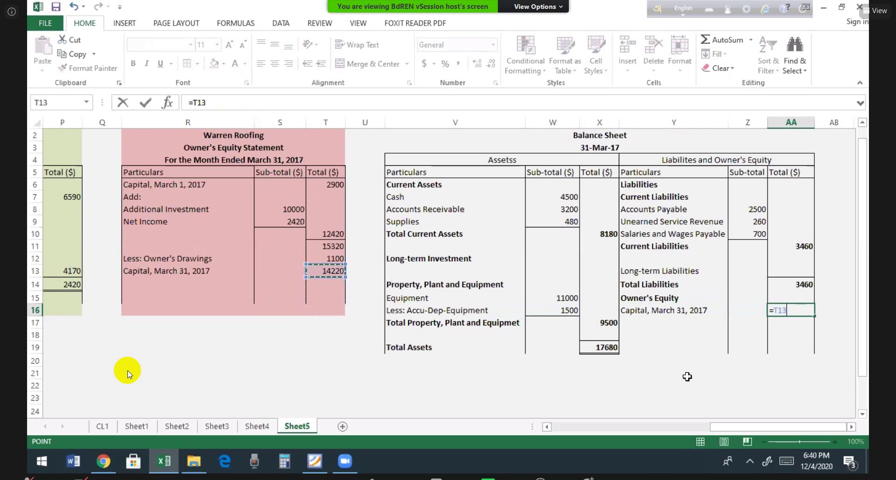
{"action": "key", "text": "Return"}
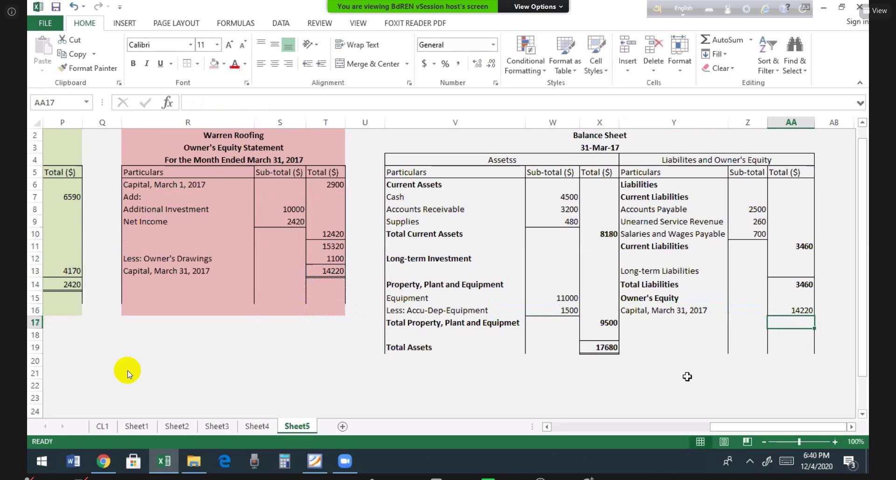
Enter the label Total Liabilities and Owner's Equity in Y19 and widen column Y to fit it.
{"action": "key", "text": "Up"}
{"action": "key", "text": "Left"}
{"action": "key", "text": "Left"}
{"action": "key", "text": "Down"}
{"action": "key", "text": "Down"}
{"action": "key", "text": "Down"}
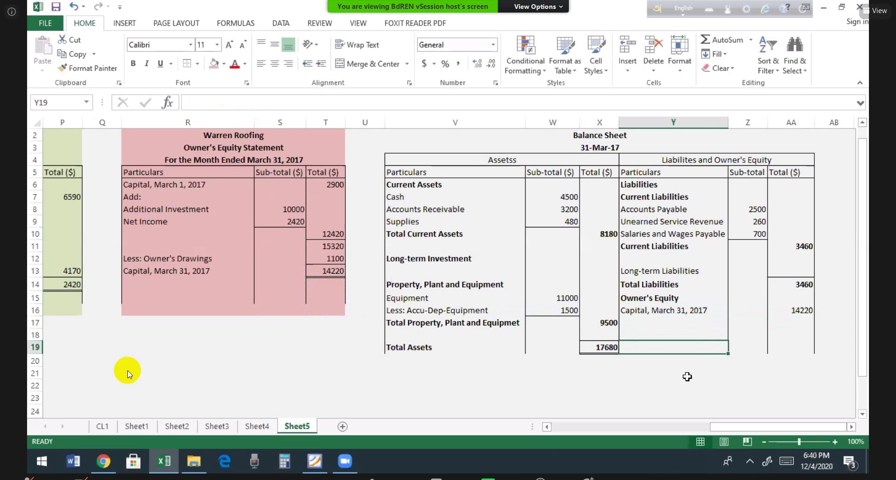
{"action": "type", "text": "Total Lia"}
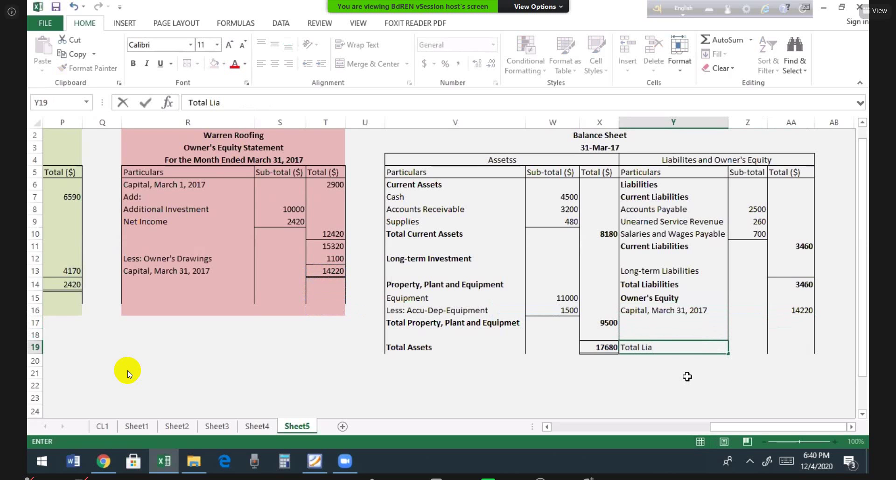
{"action": "type", "text": "bilities and Owner's Equity"}
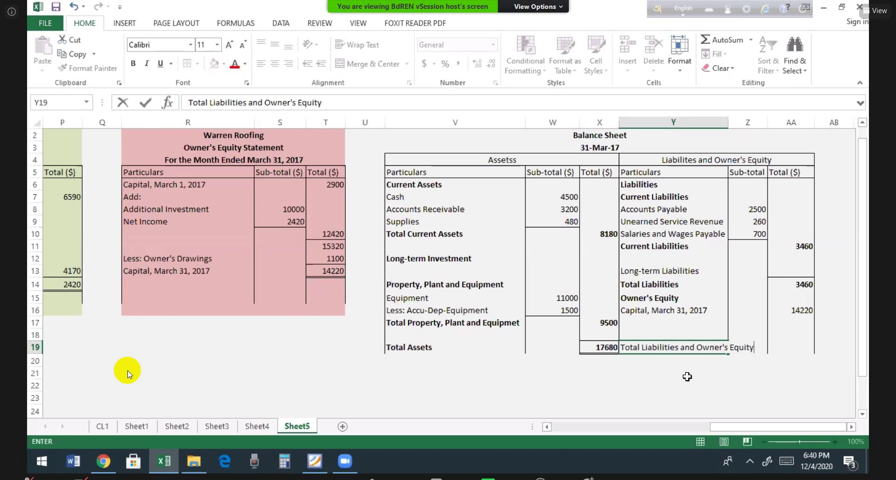
{"action": "key", "text": "Return"}
{"action": "left_click_drag", "start_coordinate": [728, 122], "coordinate": [759, 122]}
Calculate total liabilities and owner's equity in AA19 with =AA14+AA16.
{"action": "left_click", "coordinate": [812, 348]}
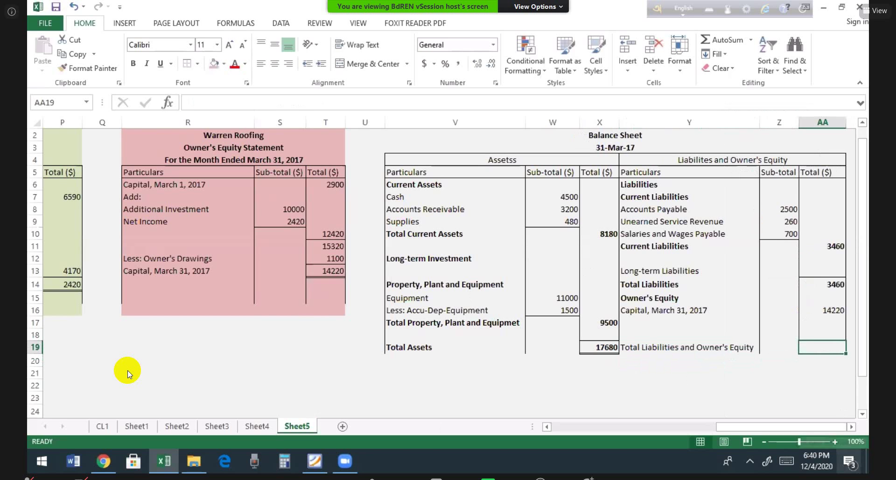
{"action": "type", "text": "="}
{"action": "key", "text": "Up"}
{"action": "key", "text": "Up"}
{"action": "key", "text": "Up"}
{"action": "key", "text": "Up"}
{"action": "key", "text": "Up"}
{"action": "type", "text": "+"}
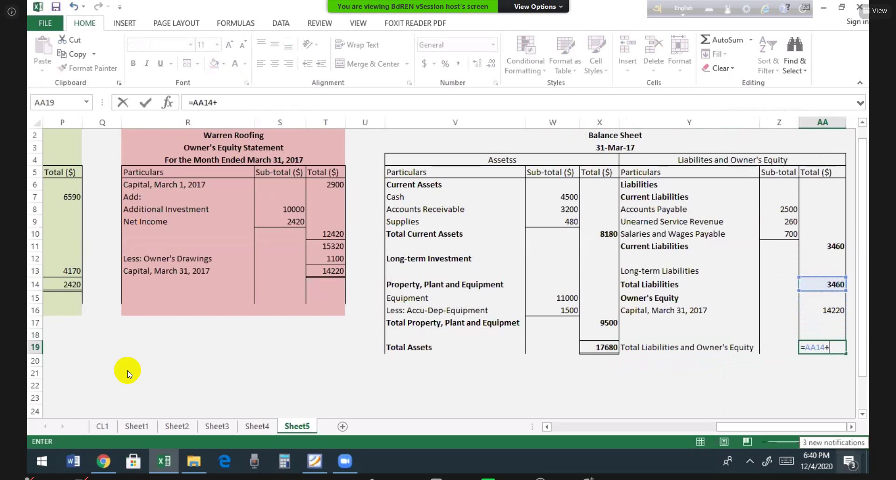
{"action": "key", "text": "Up"}
{"action": "key", "text": "Up"}
{"action": "key", "text": "Up"}
{"action": "key", "text": "Return"}
Apply a top and double bottom border to the total in AA19.
{"action": "key", "text": "Up"}
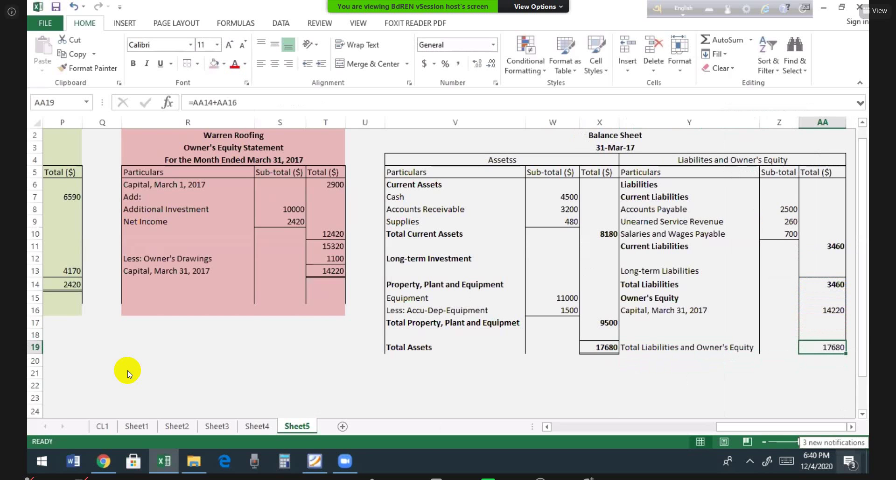
{"action": "left_click", "coordinate": [198, 64]}
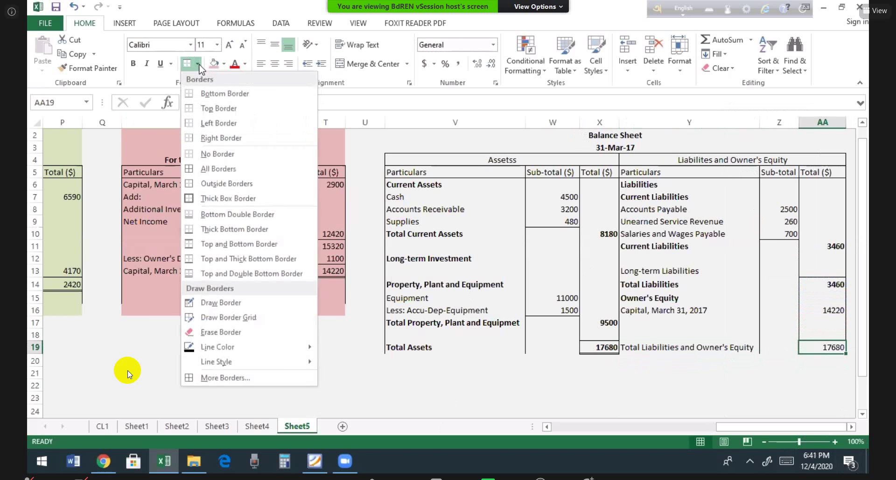
{"action": "left_click", "coordinate": [229, 273]}
{"action": "left_click", "coordinate": [646, 380]}
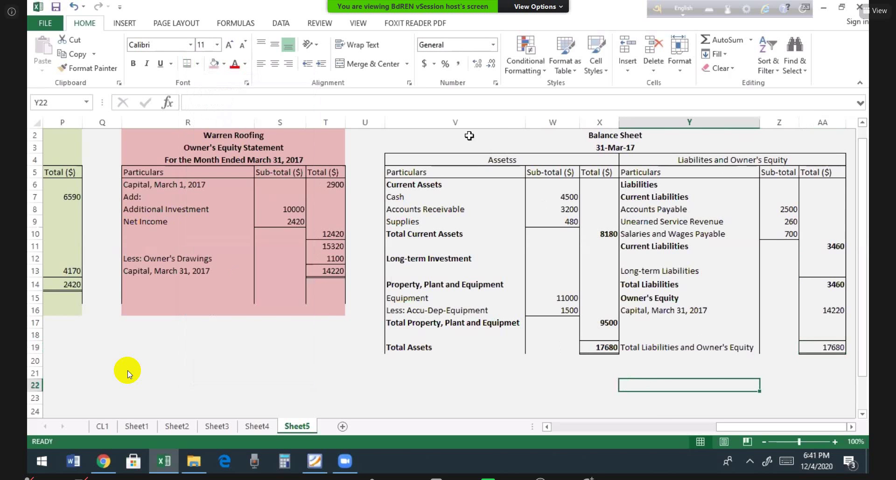
Fill the balance sheet range V2:AA20 with a light blue theme color.
{"action": "left_click_drag", "start_coordinate": [495, 135], "coordinate": [514, 356]}
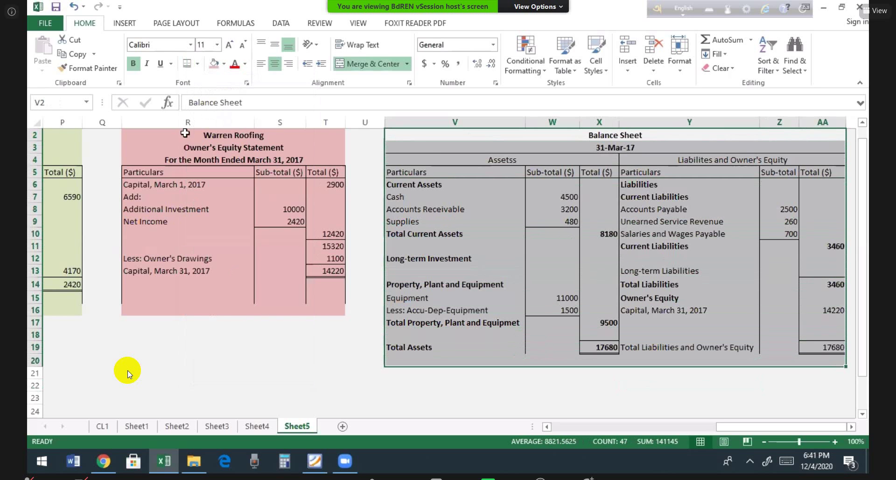
{"action": "left_click", "coordinate": [224, 64]}
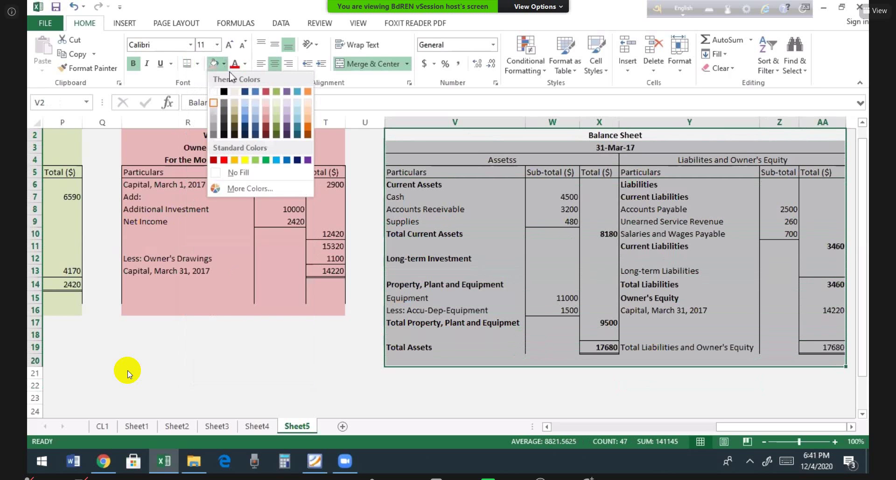
{"action": "left_click", "coordinate": [255, 114]}
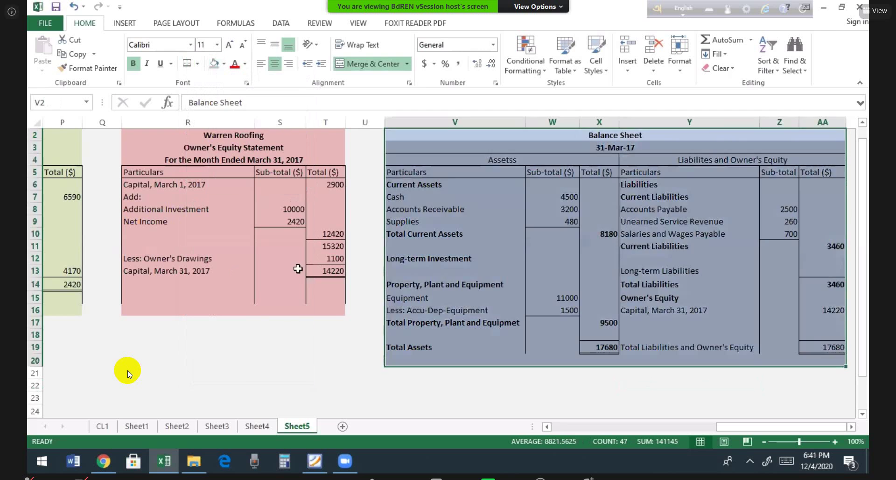
{"action": "left_click", "coordinate": [294, 334]}
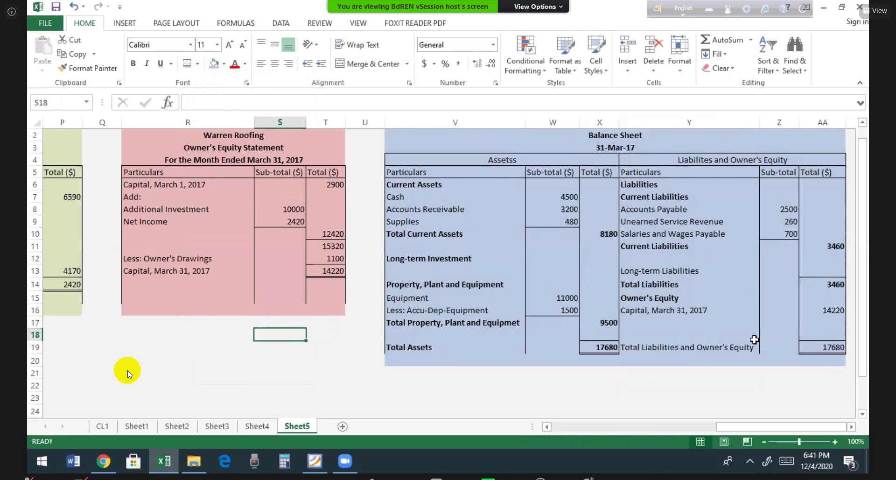
Bold the Total Liabilities and Owner's Equity row, Y19:AA19.
{"action": "left_click_drag", "start_coordinate": [679, 348], "coordinate": [839, 350]}
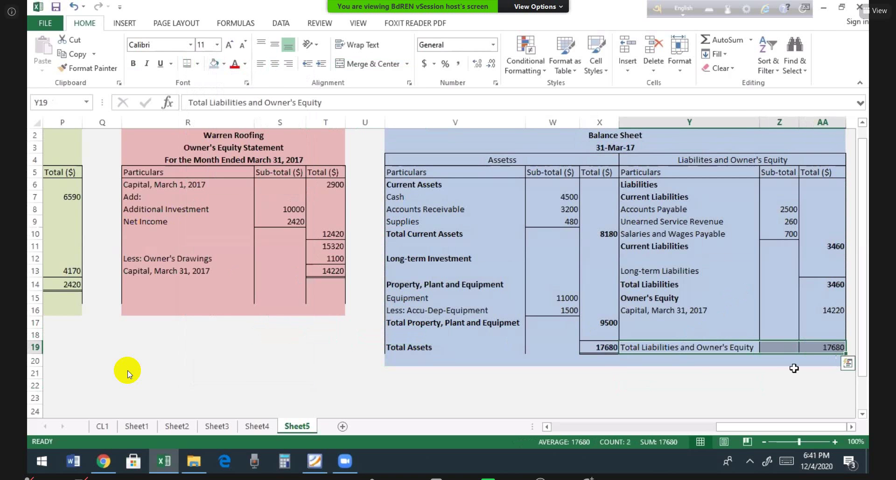
{"action": "key", "text": "ctrl+b"}
{"action": "left_click", "coordinate": [741, 388]}
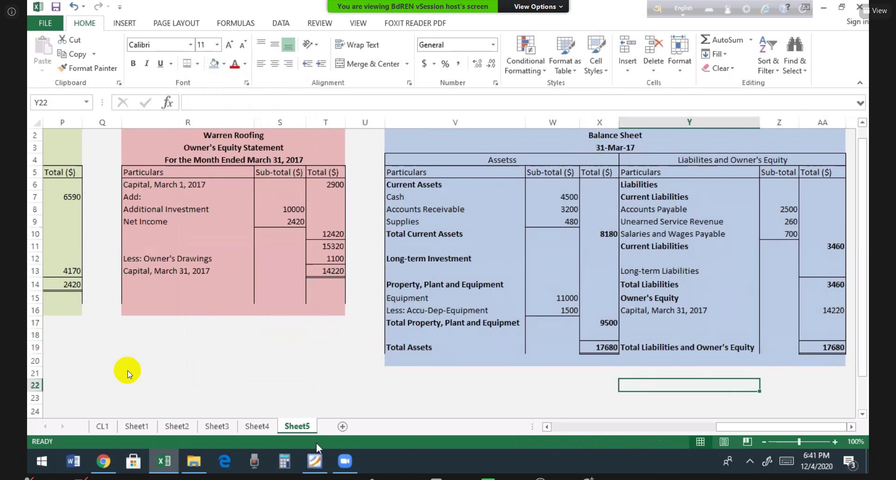
Examine the worksheet's Balance Sheet columns K and L down to their totals in row 25.
{"action": "left_click", "coordinate": [75, 286]}
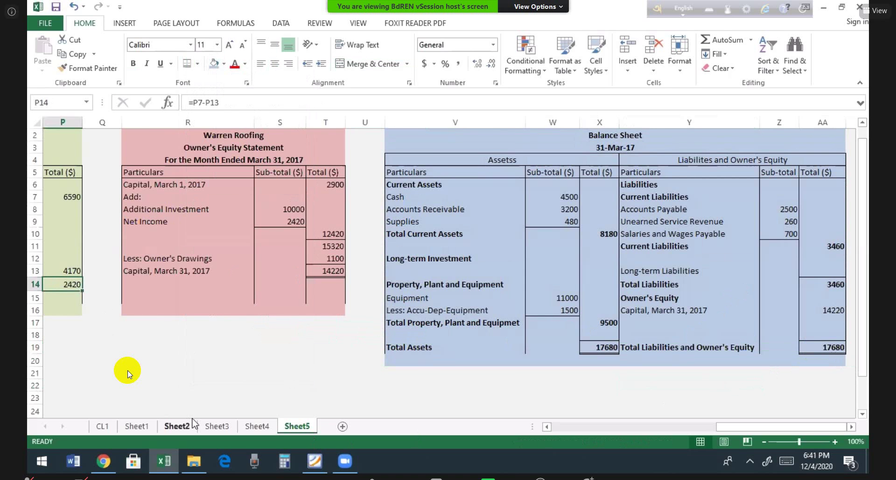
{"action": "key", "text": "Left"}
{"action": "key", "text": "Left"}
{"action": "key", "text": "Left"}
{"action": "key", "text": "Left"}
{"action": "key", "text": "Left"}
{"action": "key", "text": "Left"}
{"action": "key", "text": "Left"}
{"action": "key", "text": "Left"}
{"action": "key", "text": "Left"}
{"action": "key", "text": "Left"}
{"action": "key", "text": "Right"}
{"action": "key", "text": "Right"}
{"action": "key", "text": "Right"}
{"action": "key", "text": "Right"}
{"action": "key", "text": "Right"}
{"action": "key", "text": "Right"}
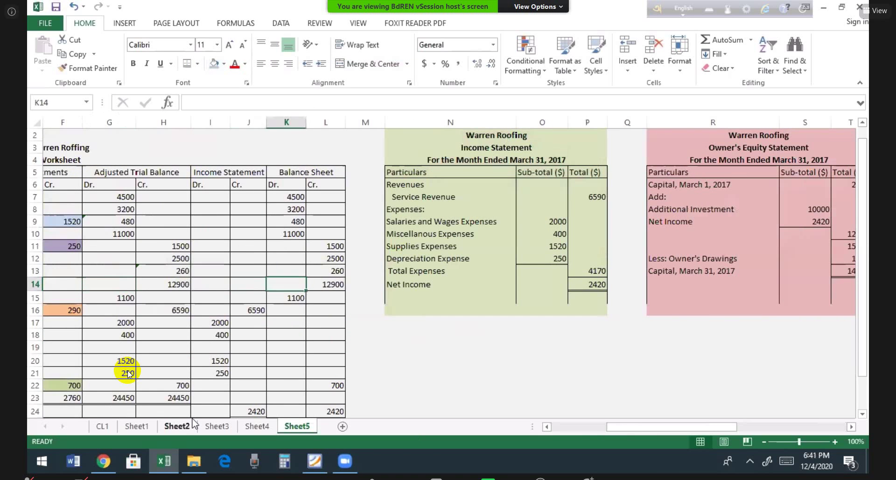
{"action": "key", "text": "Down"}
{"action": "key", "text": "Down"}
{"action": "key", "text": "Down"}
{"action": "key", "text": "Down"}
{"action": "key", "text": "Down"}
{"action": "key", "text": "Down"}
{"action": "key", "text": "Down"}
{"action": "key", "text": "Down"}
{"action": "key", "text": "Down"}
{"action": "key", "text": "Down"}
{"action": "key", "text": "Down"}
{"action": "key", "text": "Down"}
{"action": "key", "text": "Down"}
{"action": "key", "text": "Down"}
{"action": "key", "text": "Down"}
{"action": "key", "text": "Down"}
{"action": "key", "text": "Down"}
{"action": "key", "text": "Up"}
{"action": "key", "text": "Up"}
{"action": "key", "text": "Up"}
{"action": "key", "text": "Up"}
{"action": "key", "text": "Up"}
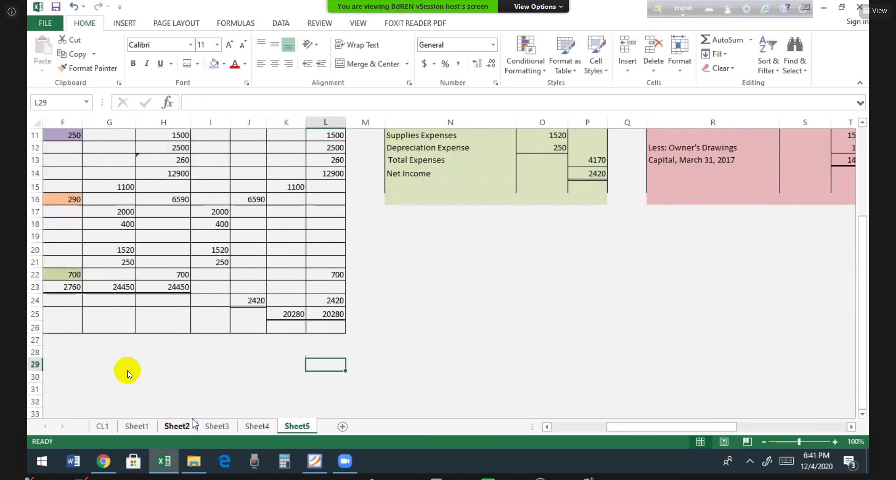
{"action": "key", "text": "Up"}
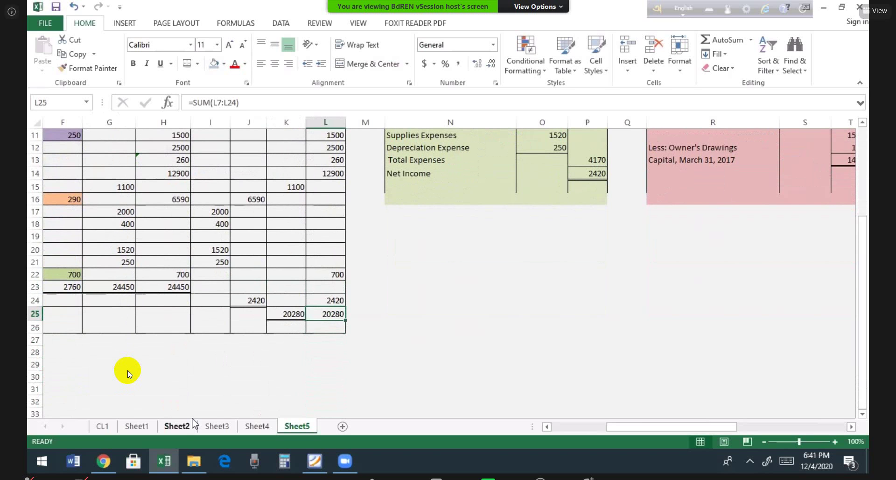
Trace the Owner's Drawing amount along row 15 of the worksheet, from the Trial Balance to the Balance Sheet debit column.
{"action": "left_click", "coordinate": [290, 188]}
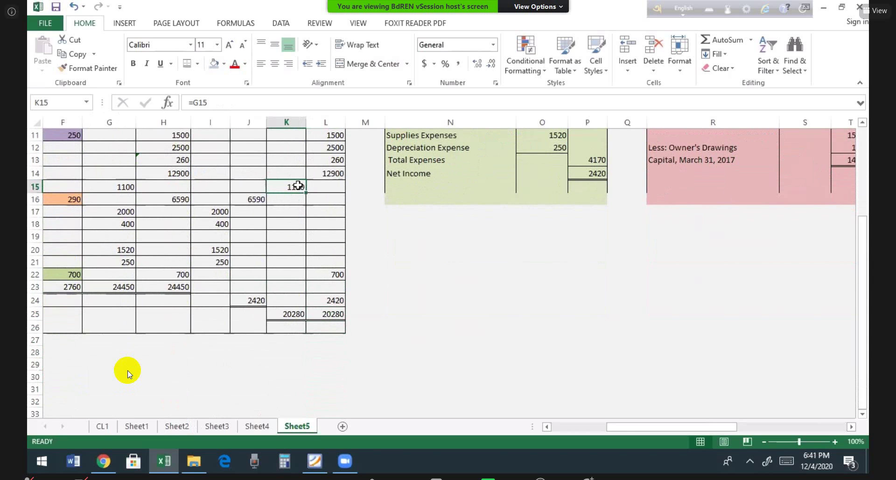
{"action": "key", "text": "Left"}
{"action": "key", "text": "Left"}
{"action": "key", "text": "Left"}
{"action": "key", "text": "Left"}
{"action": "key", "text": "Left"}
{"action": "key", "text": "Left"}
{"action": "key", "text": "Left"}
{"action": "key", "text": "Left"}
{"action": "key", "text": "Left"}
{"action": "key", "text": "Right"}
{"action": "key", "text": "Right"}
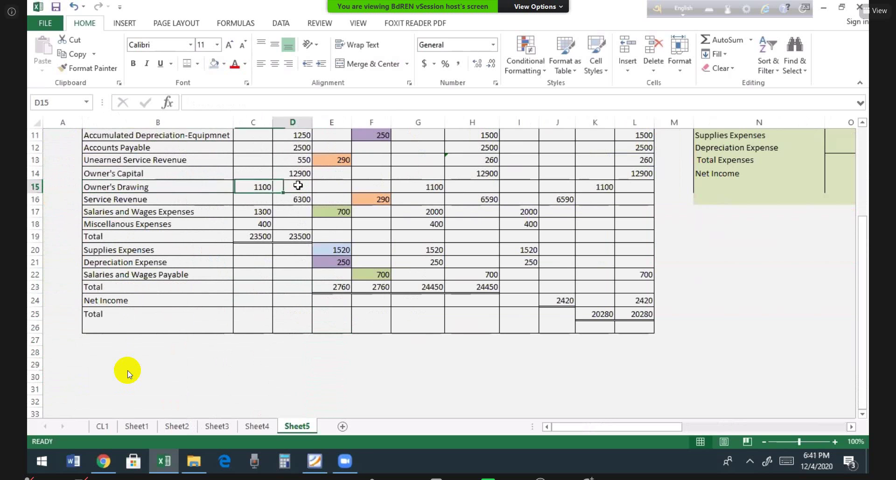
{"action": "key", "text": "Right"}
{"action": "key", "text": "Right"}
{"action": "key", "text": "Right"}
{"action": "key", "text": "Right"}
{"action": "key", "text": "Right"}
{"action": "key", "text": "Right"}
{"action": "key", "text": "Right"}
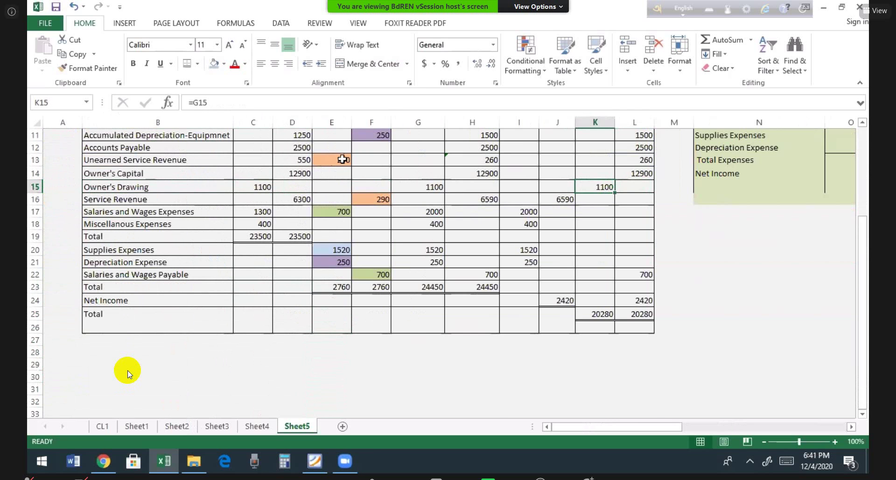
Fill the balance sheet's Warren Roofing title in row 1 with the same light blue color.
{"action": "scroll", "coordinate": [342, 159], "scroll_direction": "up", "scroll_amount": 4}
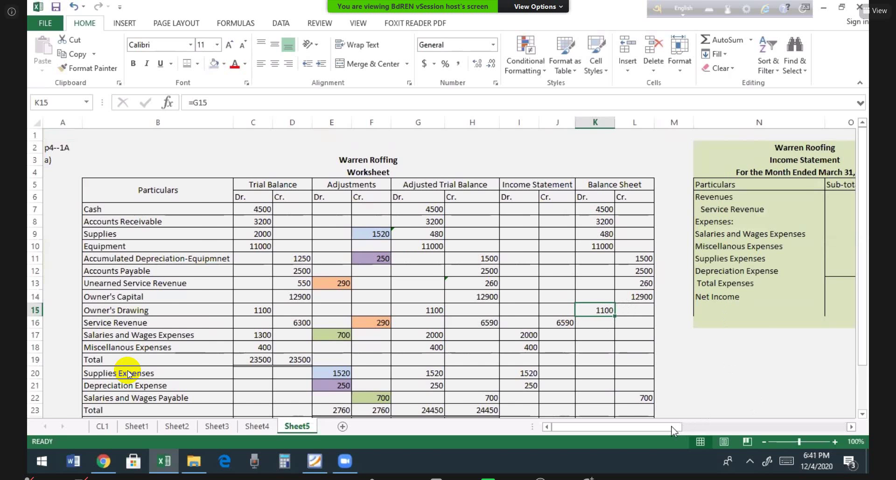
{"action": "left_click_drag", "start_coordinate": [672, 429], "coordinate": [849, 407]}
{"action": "left_click", "coordinate": [660, 135]}
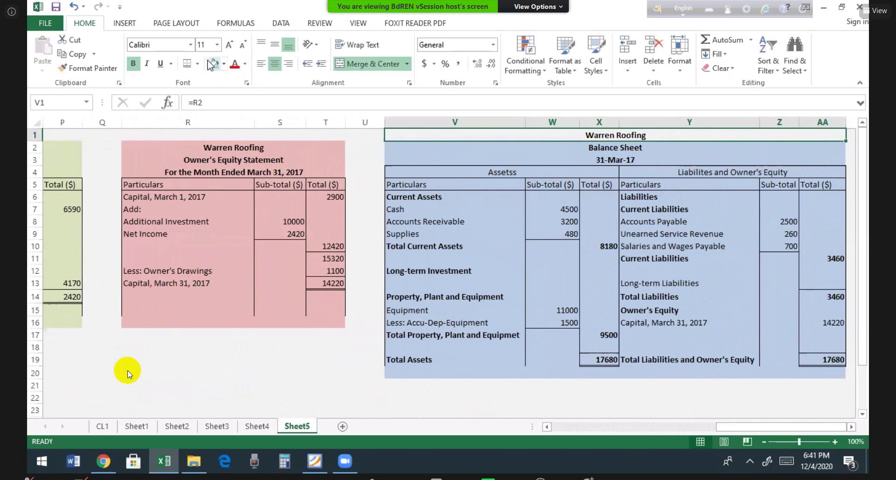
{"action": "left_click", "coordinate": [277, 358]}
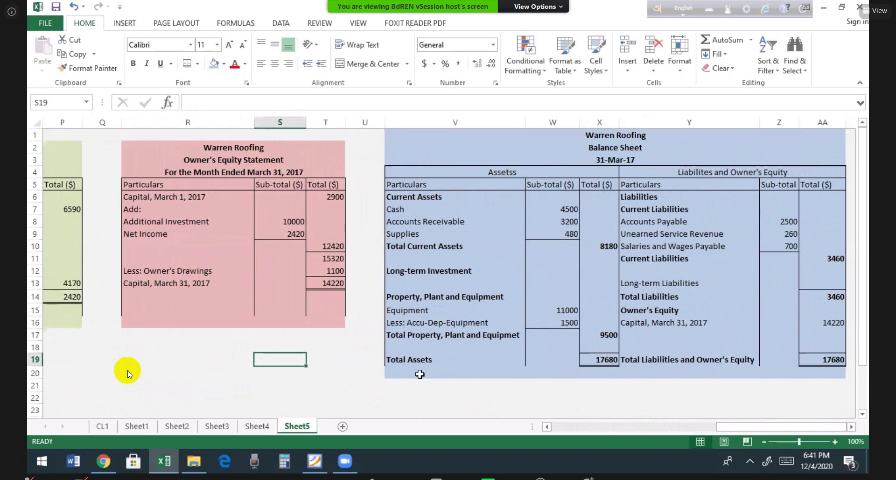
{"action": "left_click", "coordinate": [478, 396]}
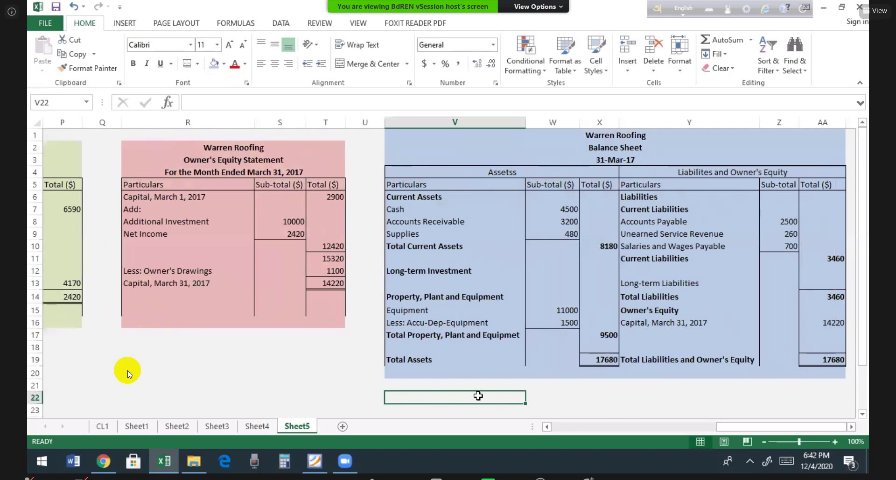
Bold the balance sheet's section and column headings in V4:AA5.
{"action": "left_click_drag", "start_coordinate": [533, 170], "coordinate": [724, 182]}
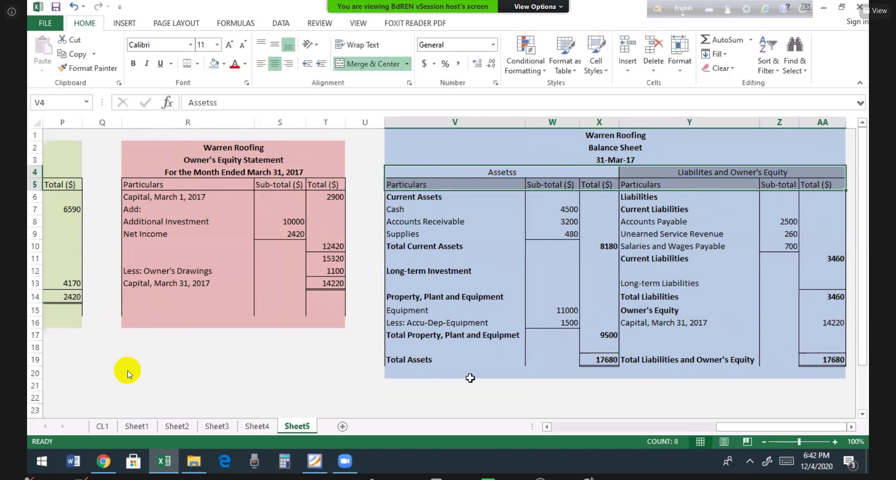
{"action": "key", "text": "ctrl+b"}
{"action": "left_click", "coordinate": [329, 408]}
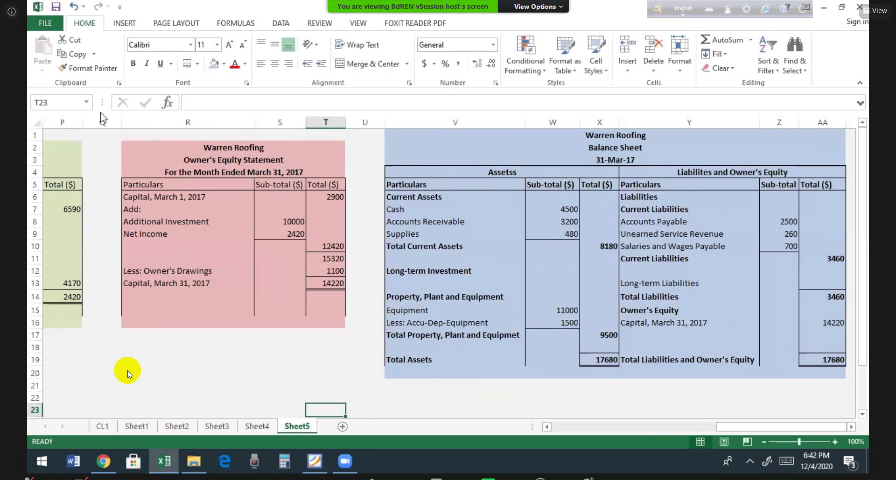
Trace the precedents of the balance sheet's Accounts Receivable amount in W8 and follow the arrow back toward the worksheet.
{"action": "left_click", "coordinate": [266, 352]}
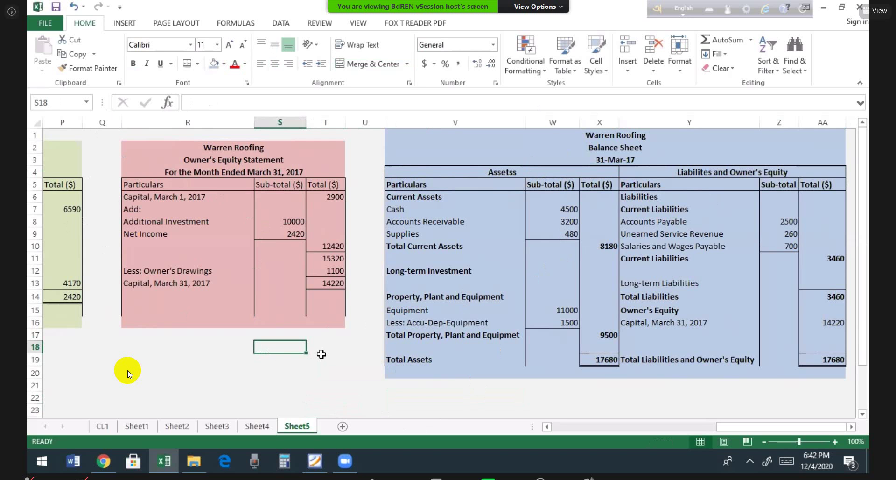
{"action": "double_click", "coordinate": [145, 13]}
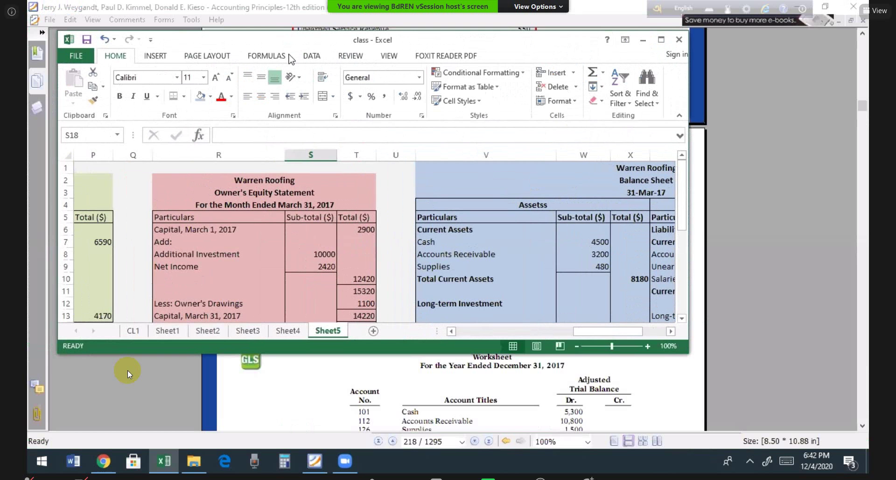
{"action": "left_click", "coordinate": [289, 57]}
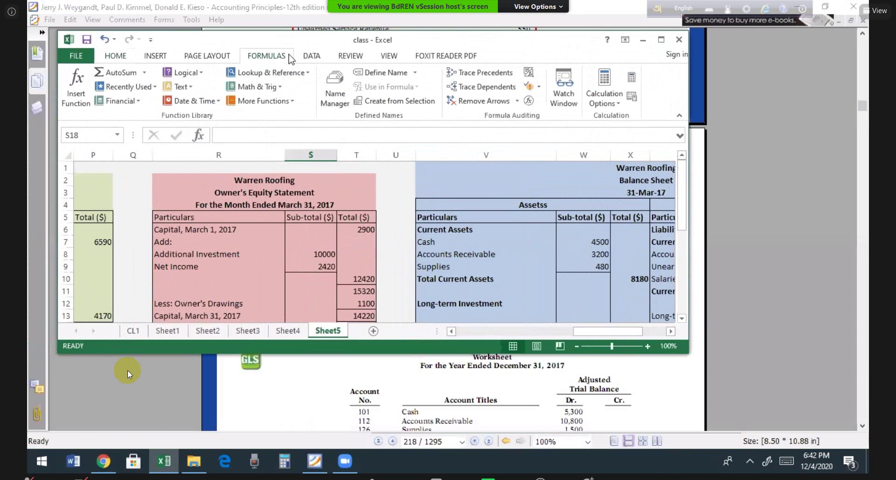
{"action": "double_click", "coordinate": [289, 39]}
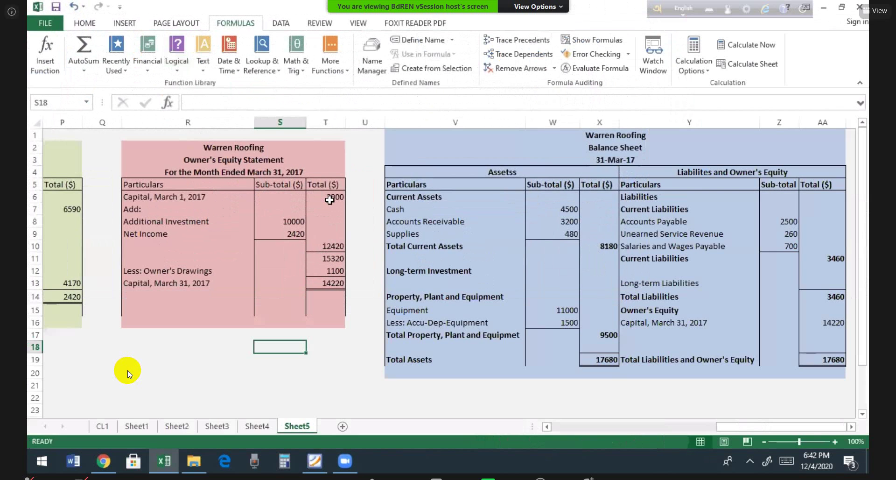
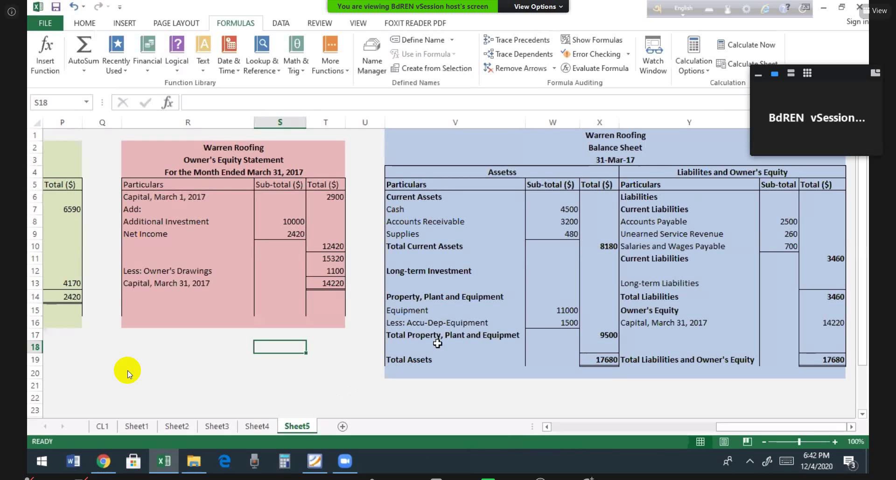
{"action": "left_click", "coordinate": [560, 222]}
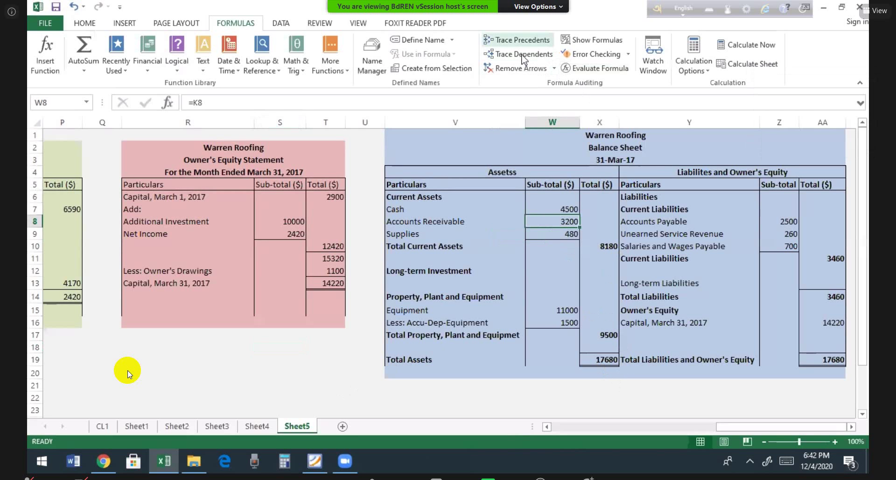
{"action": "left_click", "coordinate": [518, 40]}
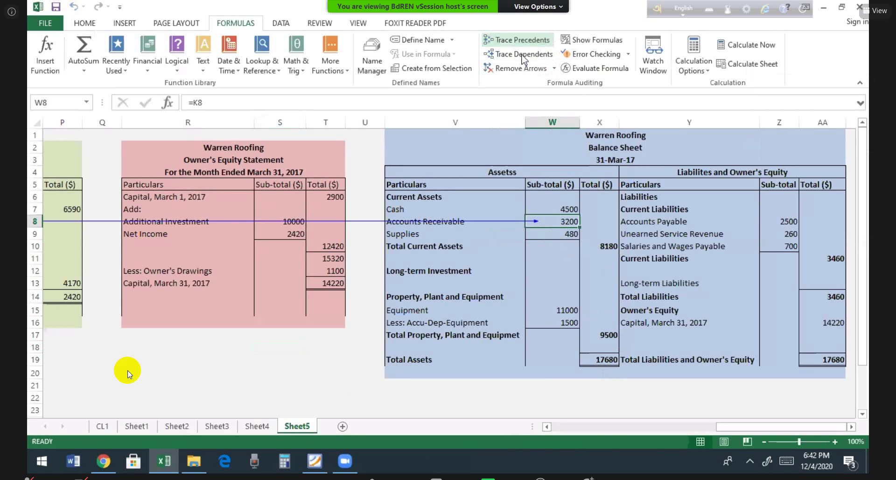
{"action": "key", "text": "Left"}
{"action": "key", "text": "Left"}
{"action": "key", "text": "Left"}
{"action": "key", "text": "Left"}
{"action": "key", "text": "Left"}
{"action": "key", "text": "Left"}
{"action": "key", "text": "Left"}
{"action": "key", "text": "Left"}
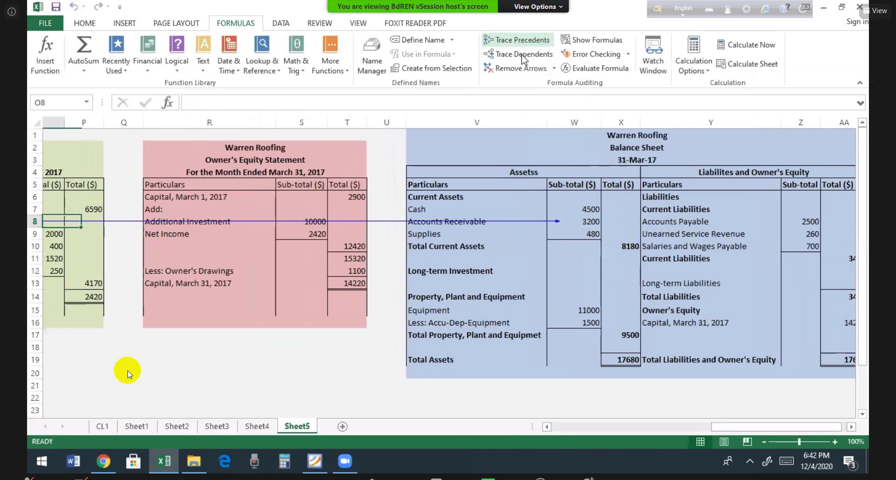
{"action": "key", "text": "Left"}
{"action": "key", "text": "Left"}
{"action": "key", "text": "Left"}
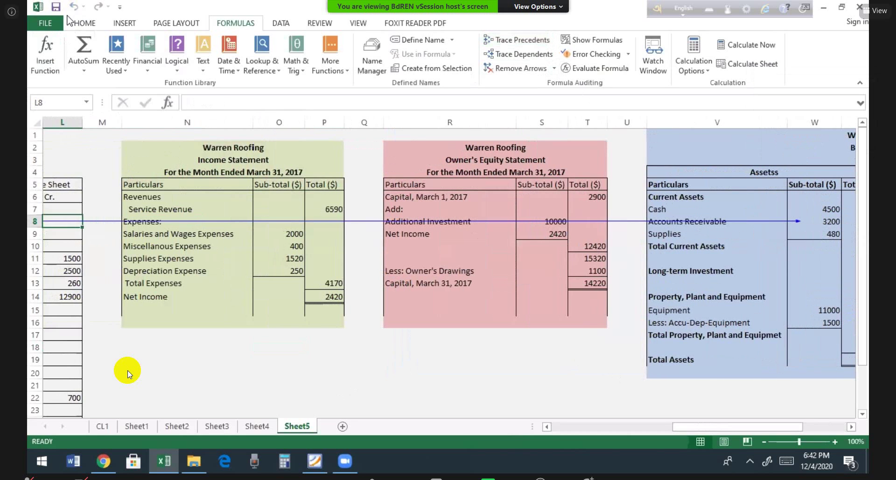
{"action": "left_click", "coordinate": [841, 7]}
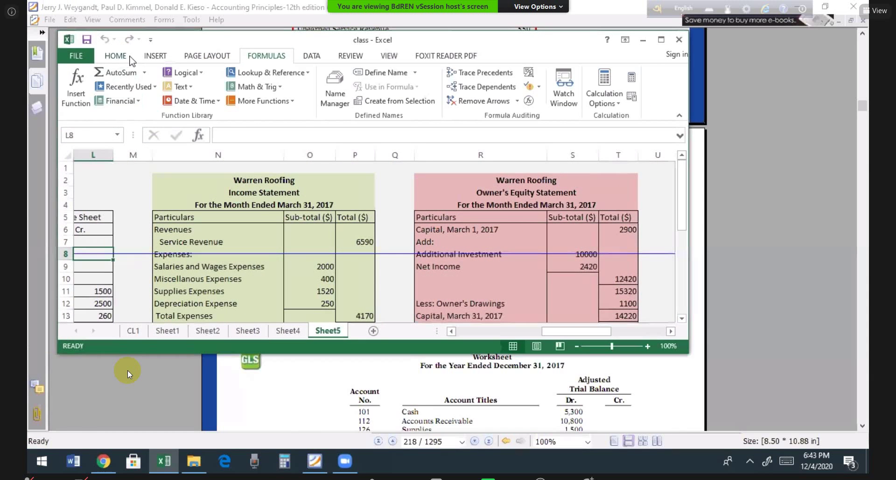
{"action": "left_click", "coordinate": [116, 56]}
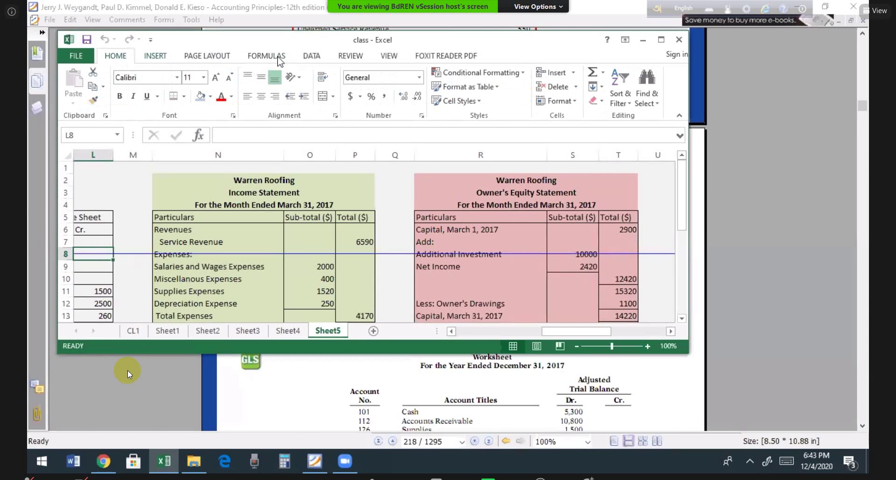
{"action": "left_click", "coordinate": [279, 58]}
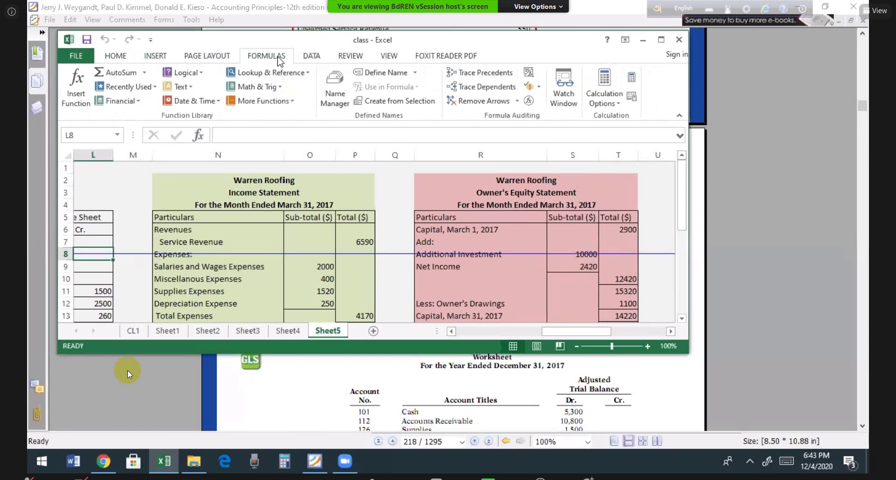
{"action": "double_click", "coordinate": [279, 58]}
{"action": "left_click", "coordinate": [276, 57]}
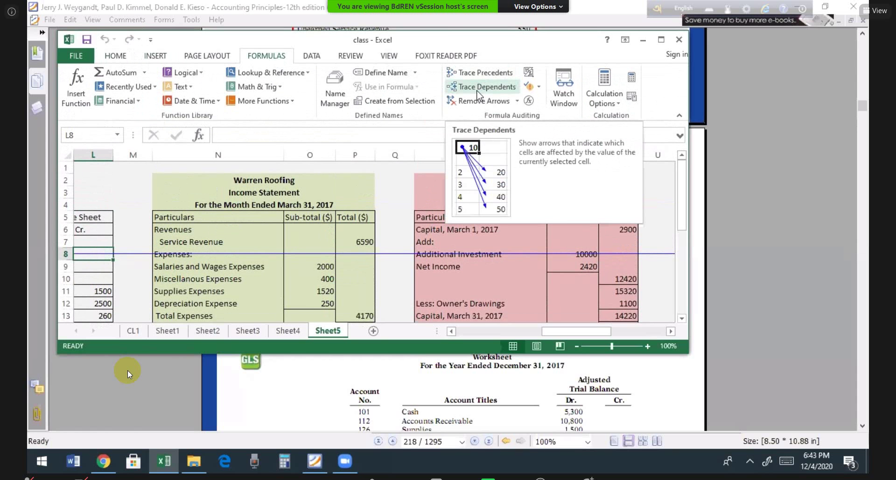
{"action": "left_click", "coordinate": [660, 39]}
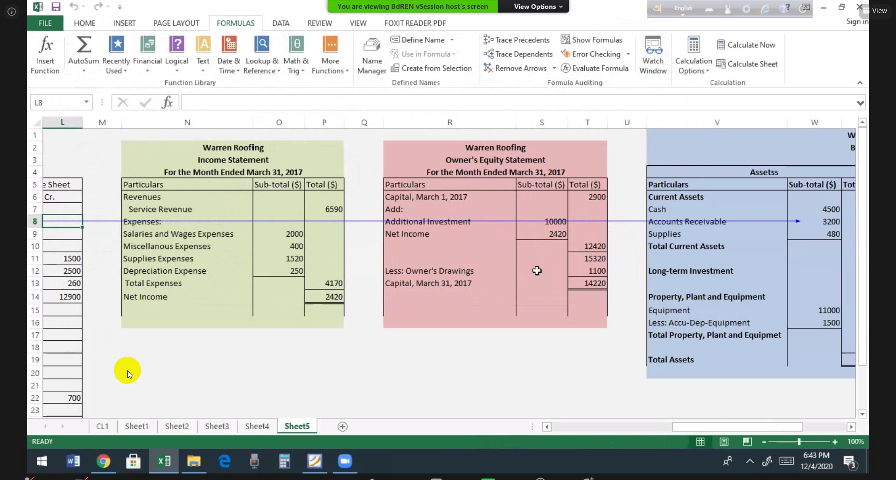
Trace the precedents of the Owner's Equity Statement's March 31 capital in T13 through several levels.
{"action": "left_click", "coordinate": [586, 283]}
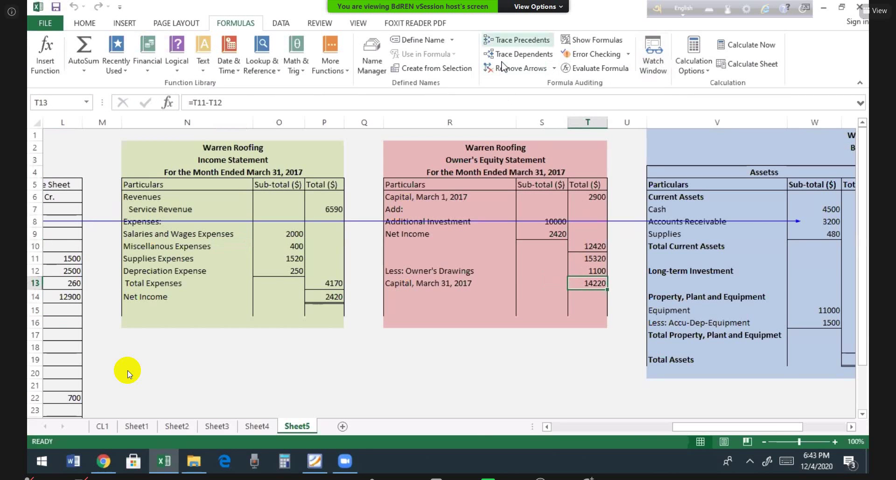
{"action": "left_click", "coordinate": [517, 40]}
{"action": "left_click", "coordinate": [517, 39]}
{"action": "left_click", "coordinate": [517, 40]}
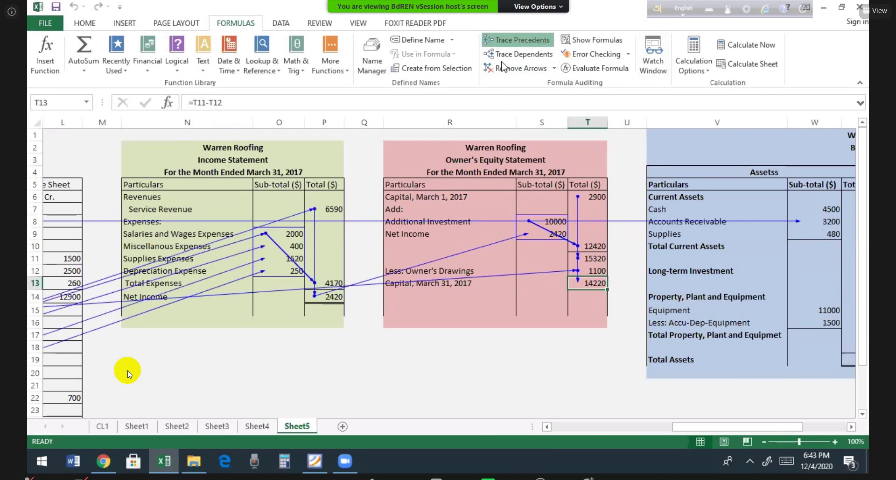
Clear the tracer arrows and trace the precedents of the balance sheet's March 31 capital in AA16.
{"action": "key", "text": "Right"}
{"action": "key", "text": "Right"}
{"action": "key", "text": "Right"}
{"action": "key", "text": "Right"}
{"action": "key", "text": "Right"}
{"action": "key", "text": "Right"}
{"action": "key", "text": "Right"}
{"action": "key", "text": "Right"}
{"action": "key", "text": "Right"}
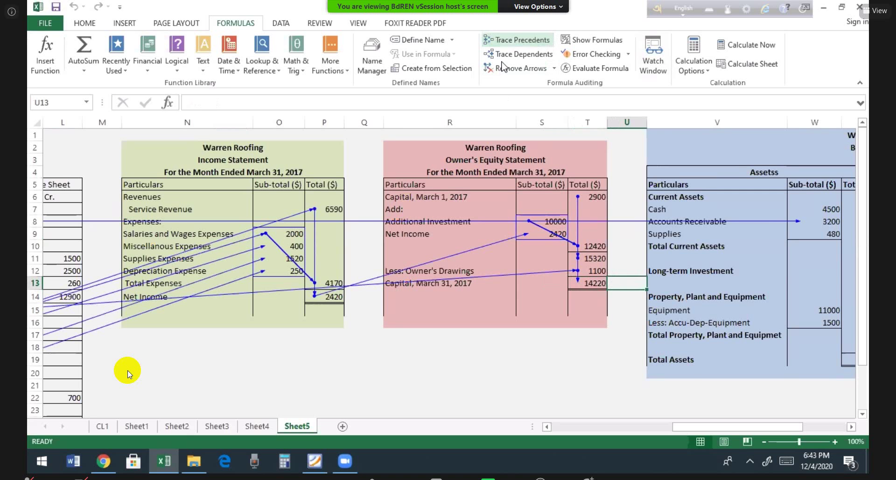
{"action": "key", "text": "Left"}
{"action": "key", "text": "Left"}
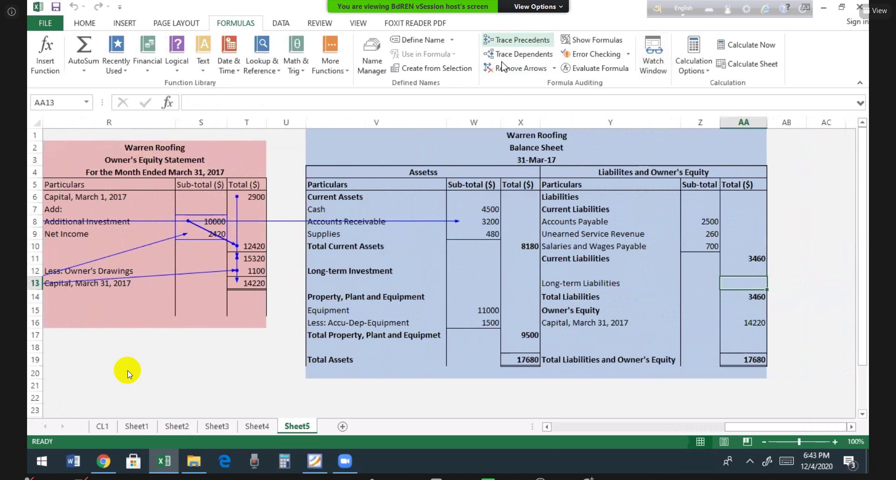
{"action": "key", "text": "Down"}
{"action": "key", "text": "Down"}
{"action": "key", "text": "Down"}
{"action": "key", "text": "Down"}
{"action": "key", "text": "Down"}
{"action": "key", "text": "Down"}
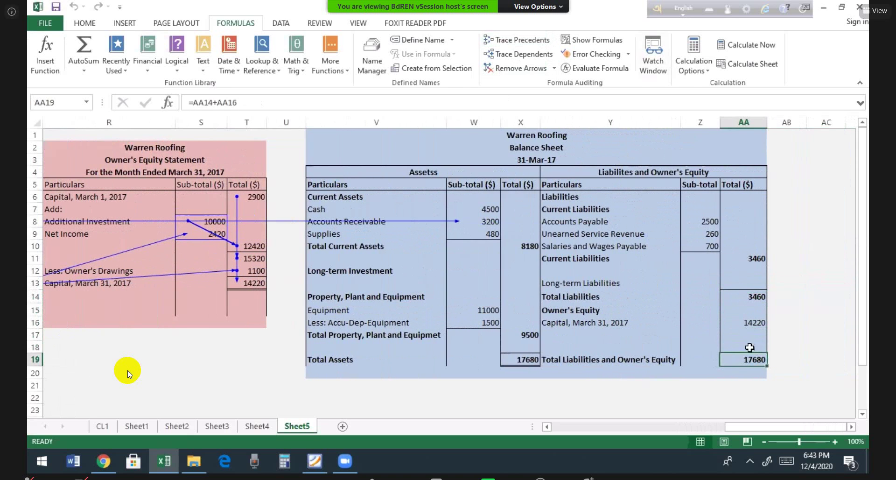
{"action": "key", "text": "Up"}
{"action": "key", "text": "Up"}
{"action": "key", "text": "Up"}
{"action": "left_click", "coordinate": [491, 68]}
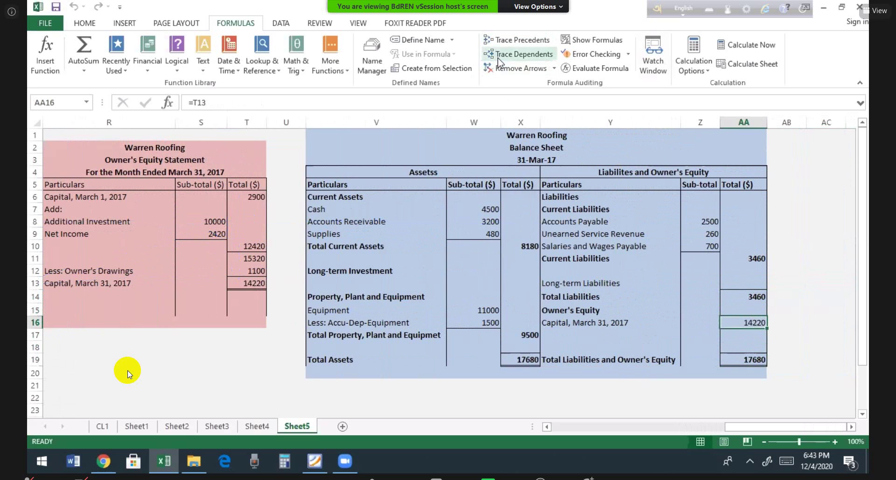
{"action": "left_click", "coordinate": [499, 40]}
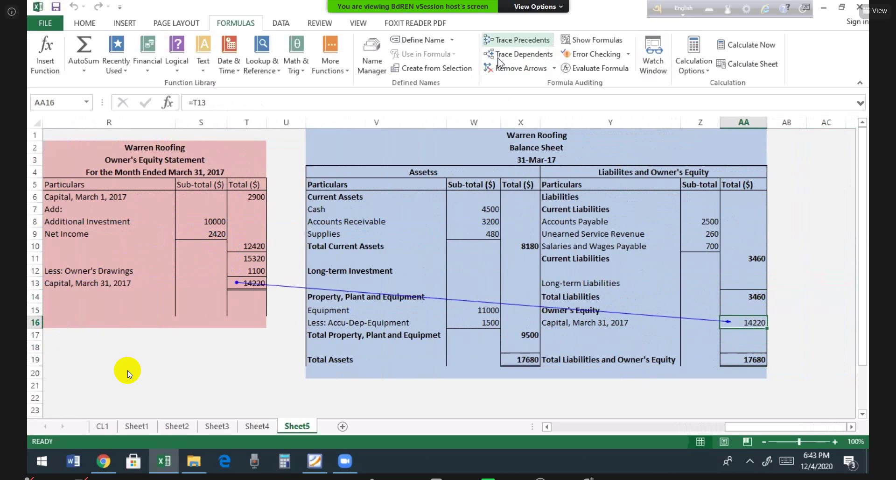
Trace the precedents of Net Income in S9 of the Owner's Equity Statement back to the Income Statement.
{"action": "key", "text": "Left"}
{"action": "key", "text": "Left"}
{"action": "key", "text": "Left"}
{"action": "key", "text": "Left"}
{"action": "key", "text": "Left"}
{"action": "key", "text": "Left"}
{"action": "key", "text": "Left"}
{"action": "key", "text": "Left"}
{"action": "key", "text": "Up"}
{"action": "key", "text": "Up"}
{"action": "key", "text": "Up"}
{"action": "key", "text": "Up"}
{"action": "key", "text": "Up"}
{"action": "key", "text": "Up"}
{"action": "key", "text": "Up"}
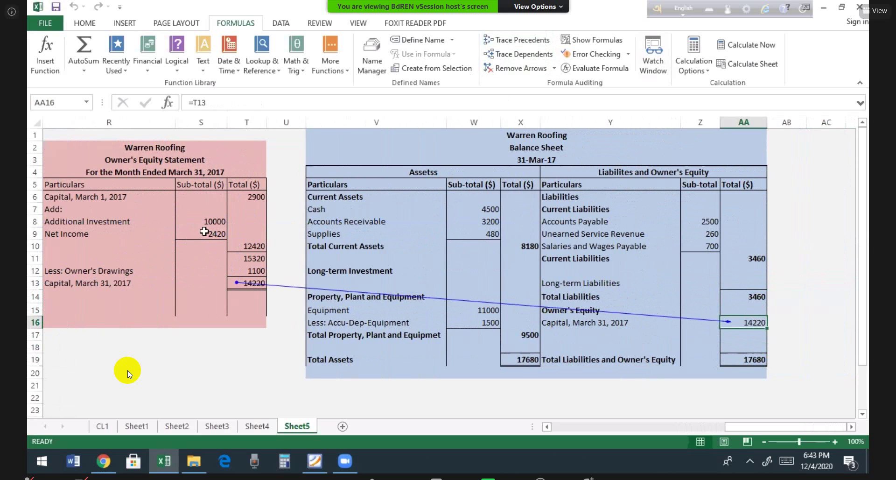
{"action": "left_click", "coordinate": [517, 40]}
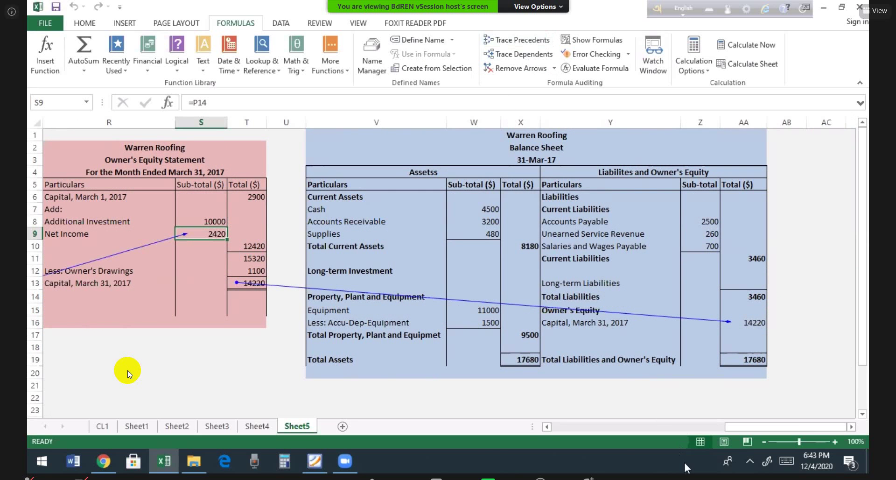
{"action": "left_click", "coordinate": [547, 426]}
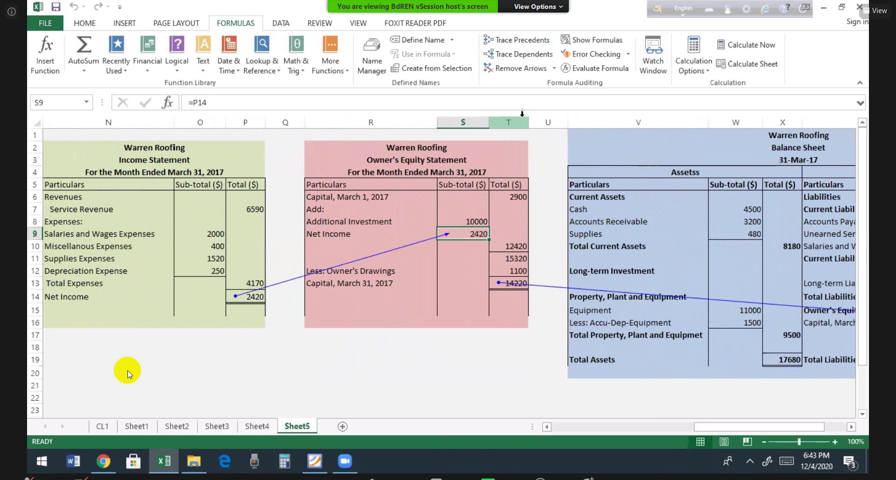
Clear the tracer arrows and trace the dependents of the Income Statement's Net Income in P14 level by level to the balance sheet.
{"action": "left_click", "coordinate": [518, 68]}
{"action": "left_click", "coordinate": [256, 296]}
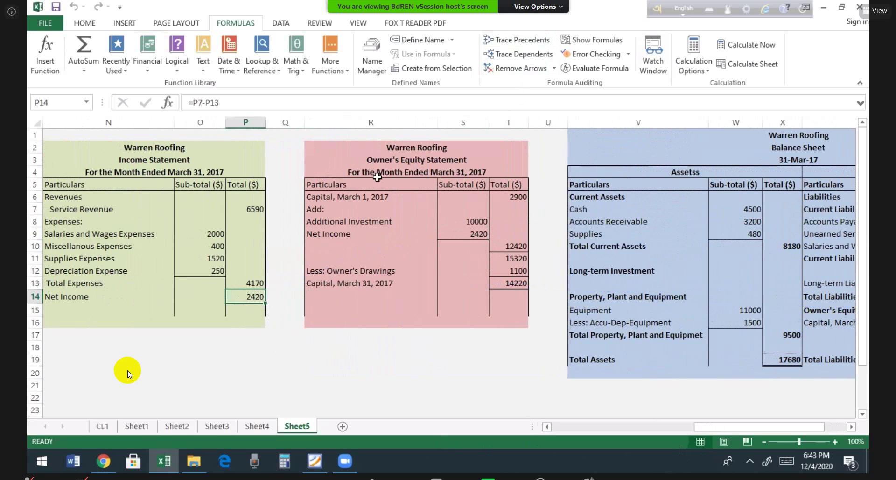
{"action": "left_click", "coordinate": [512, 55]}
{"action": "left_click", "coordinate": [511, 55]}
{"action": "left_click", "coordinate": [511, 55]}
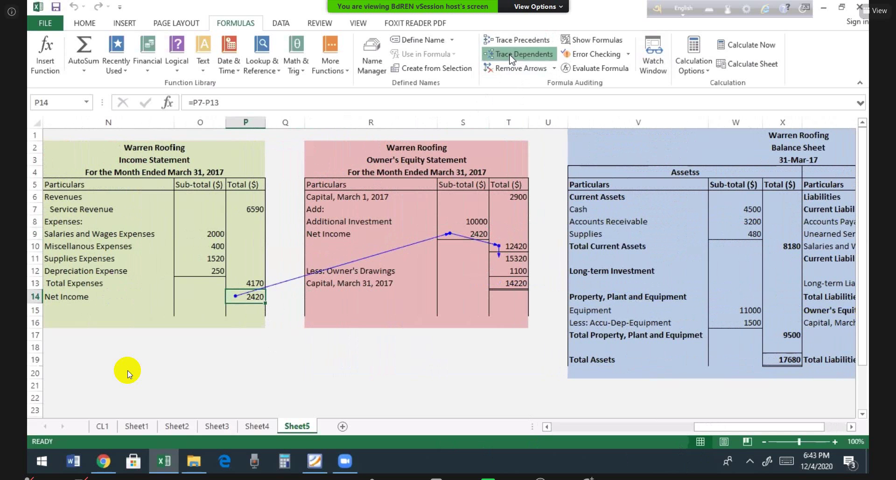
{"action": "left_click", "coordinate": [512, 55]}
{"action": "left_click", "coordinate": [511, 55]}
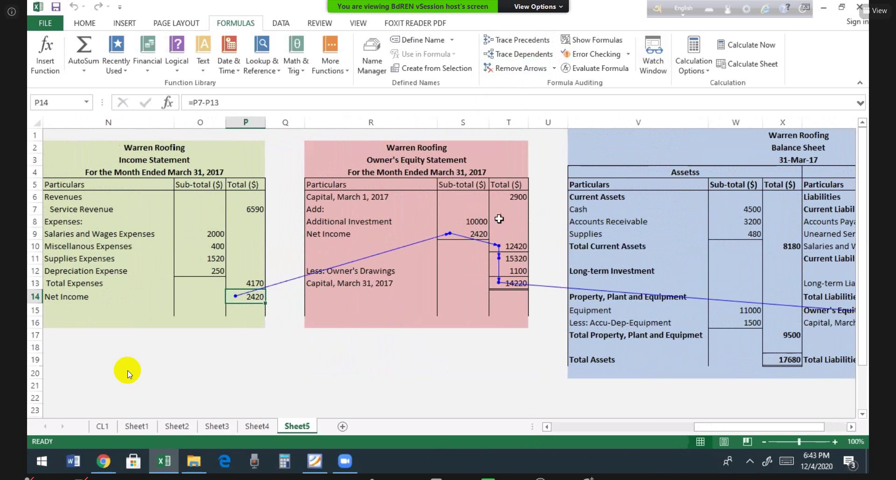
{"action": "scroll", "coordinate": [778, 365], "scroll_direction": "right", "scroll_amount": 3}
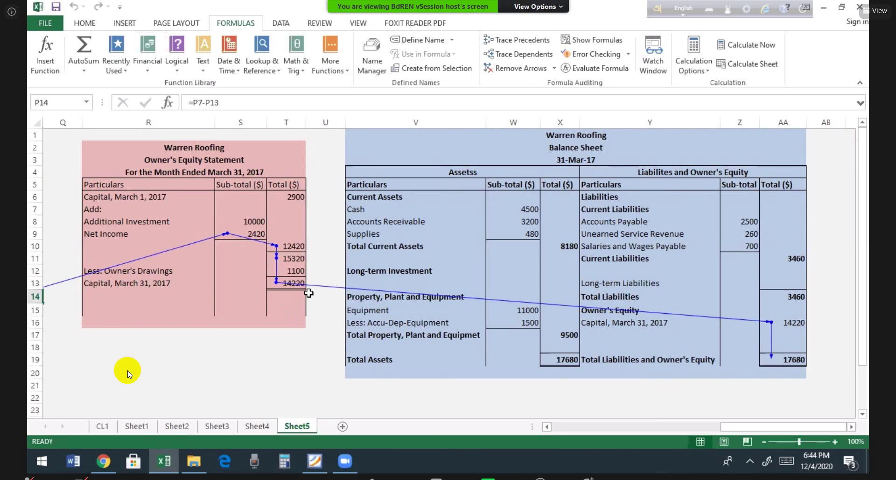
Return to the start of the Warren Roofing worksheet and examine its columns from the Trial Balance to the Balance Sheet.
{"action": "key", "text": "Left"}
{"action": "key", "text": "Left"}
{"action": "key", "text": "Left"}
{"action": "key", "text": "Left"}
{"action": "key", "text": "Left"}
{"action": "key", "text": "Left"}
{"action": "key", "text": "Left"}
{"action": "key", "text": "Left"}
{"action": "key", "text": "Left"}
{"action": "key", "text": "Left"}
{"action": "key", "text": "Left"}
{"action": "key", "text": "Left"}
{"action": "key", "text": "Left"}
{"action": "key", "text": "Left"}
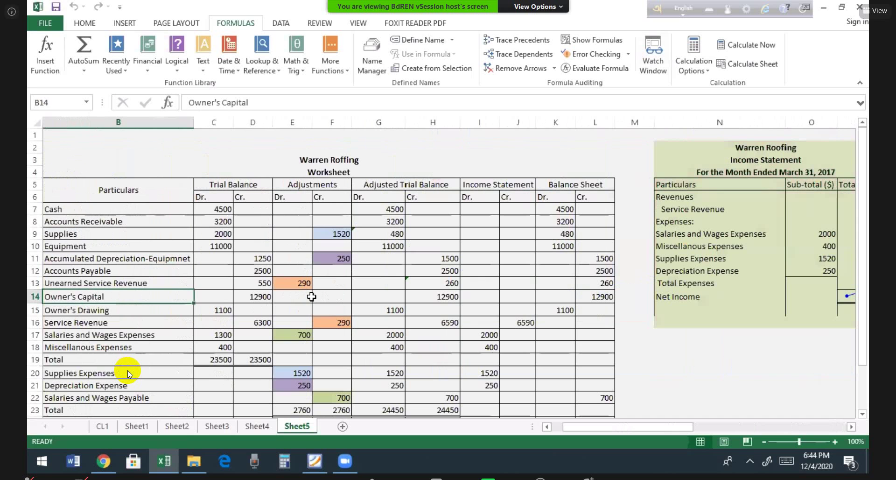
{"action": "left_click", "coordinate": [193, 160]}
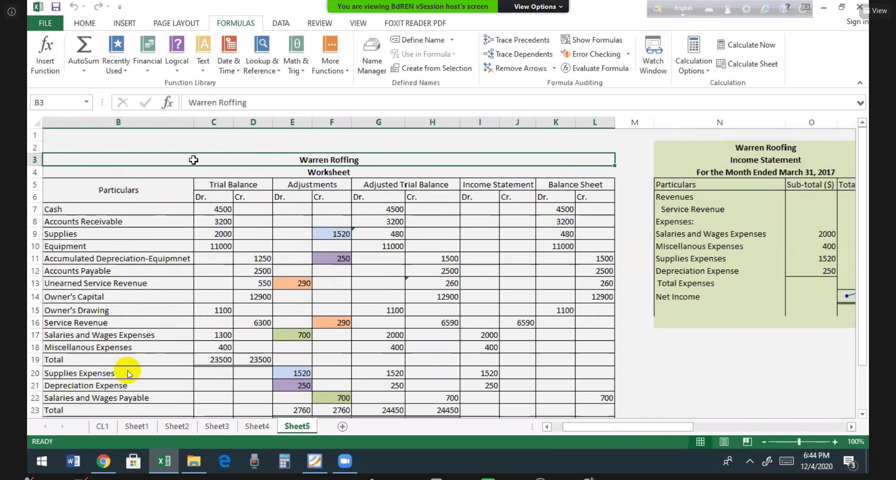
{"action": "key", "text": "Right"}
{"action": "key", "text": "Right"}
{"action": "key", "text": "Right"}
{"action": "key", "text": "Right"}
{"action": "key", "text": "Right"}
{"action": "key", "text": "Right"}
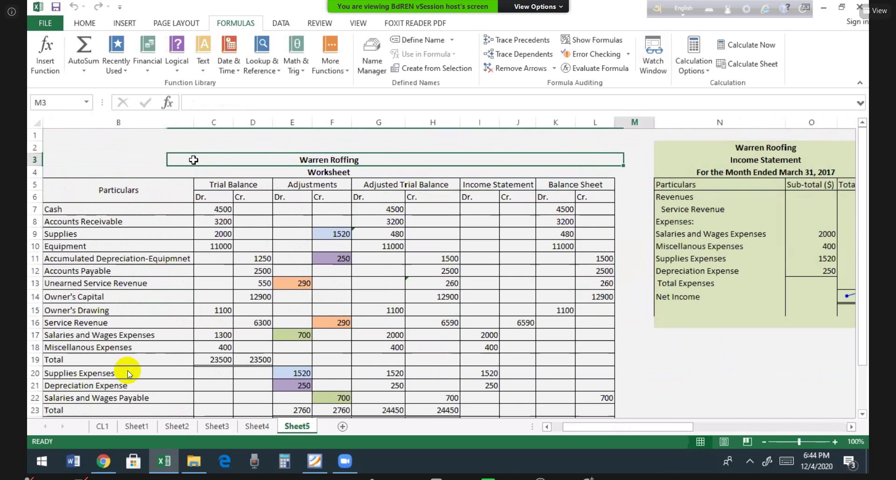
{"action": "key", "text": "Left"}
{"action": "key", "text": "Left"}
{"action": "key", "text": "Left"}
{"action": "key", "text": "Left"}
{"action": "key", "text": "Left"}
{"action": "key", "text": "Left"}
{"action": "key", "text": "Left"}
{"action": "key", "text": "Left"}
{"action": "key", "text": "Left"}
{"action": "key", "text": "Left"}
{"action": "key", "text": "Left"}
{"action": "key", "text": "Left"}
{"action": "key", "text": "Left"}
{"action": "key", "text": "Left"}
{"action": "key", "text": "Left"}
{"action": "key", "text": "Left"}
{"action": "key", "text": "Left"}
{"action": "key", "text": "Left"}
{"action": "key", "text": "Left"}
{"action": "key", "text": "Left"}
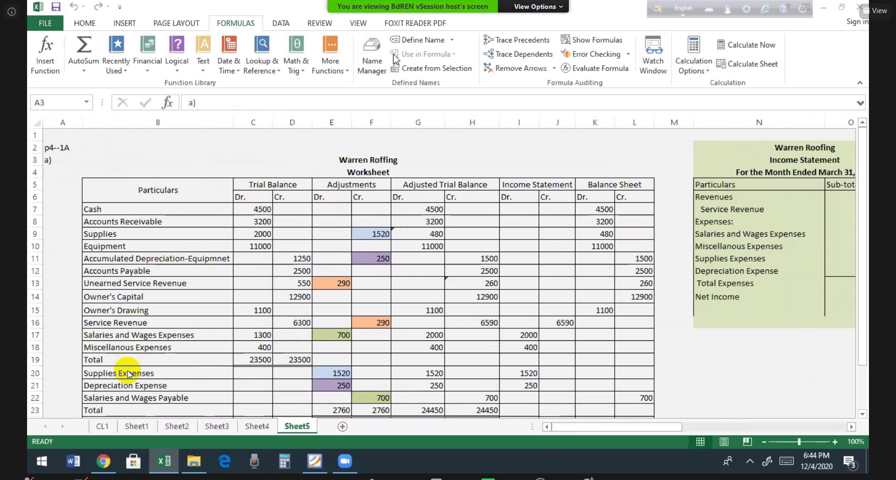
Switch to the Accounting Principles PDF and review the problem's other data and instructions (a) to (d).
{"action": "key", "text": "alt+Tab"}
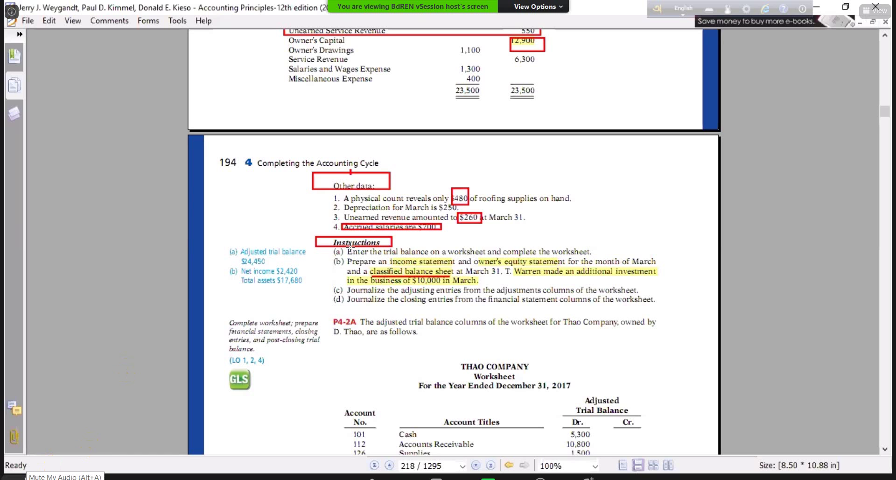
{"action": "key", "text": "alt+a"}
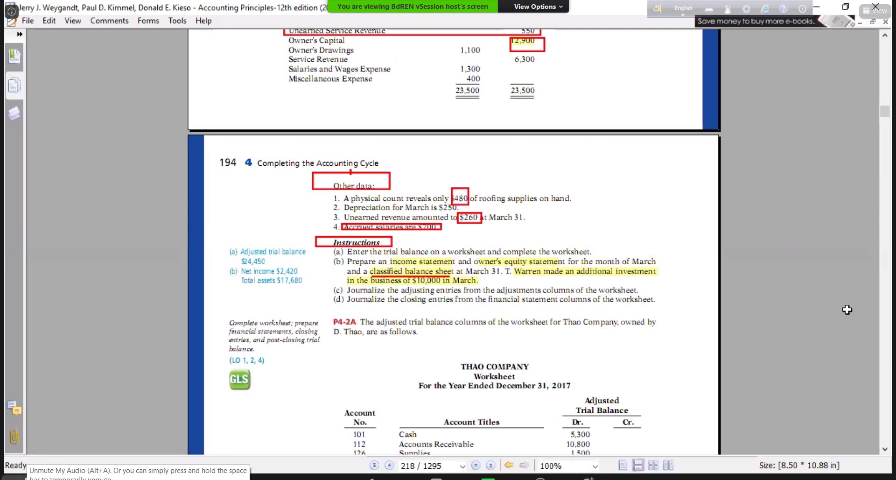
Switch back to the Excel workbook and view the Owner's Equity Statement and the complete balance sheet.
{"action": "key", "text": "alt+Tab"}
{"action": "left_click", "coordinate": [873, 450]}
{"action": "left_click_drag", "start_coordinate": [873, 451], "coordinate": [873, 450]}
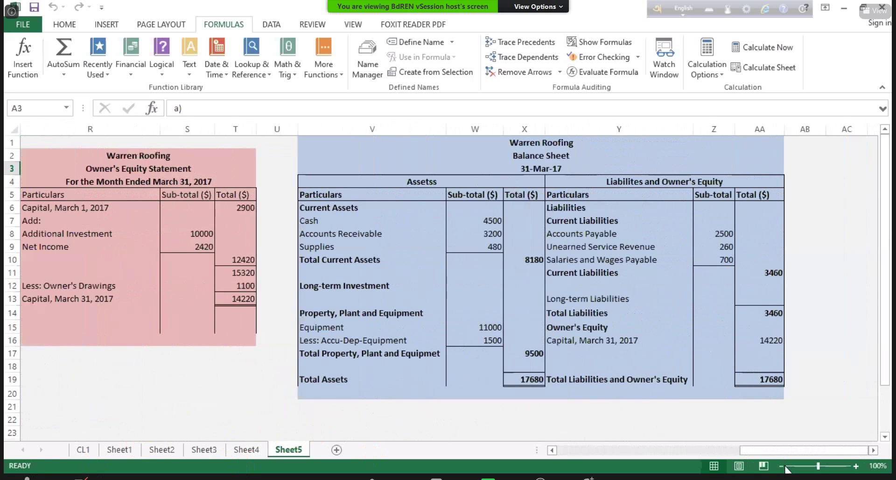
Switch to the Accounting Principles PDF and highlight Warren Roofing instruction (d) on journalizing the closing entries.
{"action": "left_click_drag", "start_coordinate": [552, 451], "coordinate": [552, 450]}
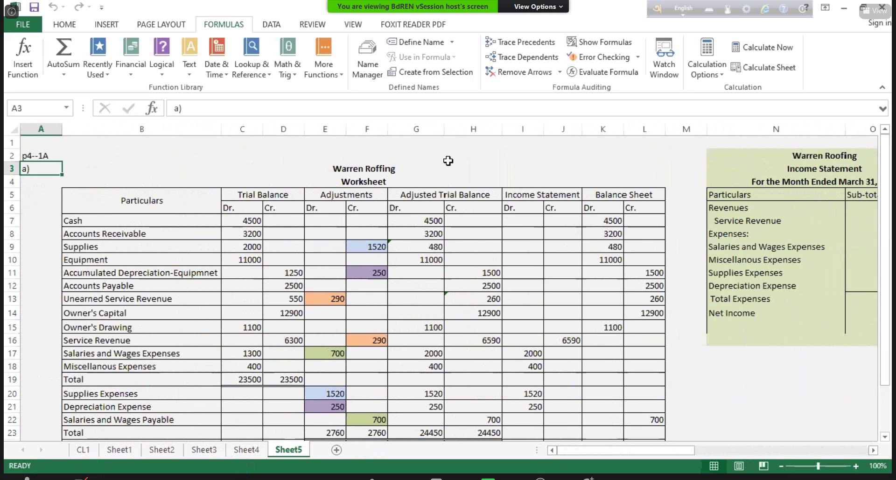
{"action": "key", "text": "alt+Tab"}
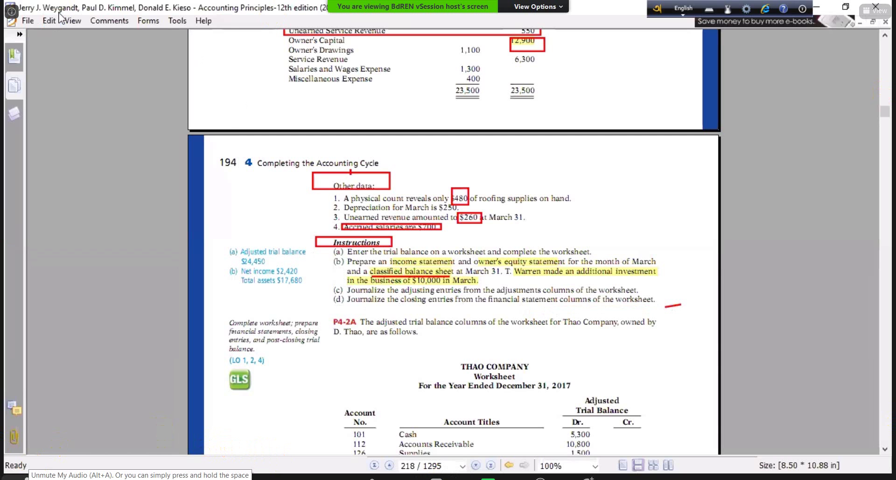
{"action": "left_click", "coordinate": [109, 20]}
{"action": "left_click", "coordinate": [126, 56]}
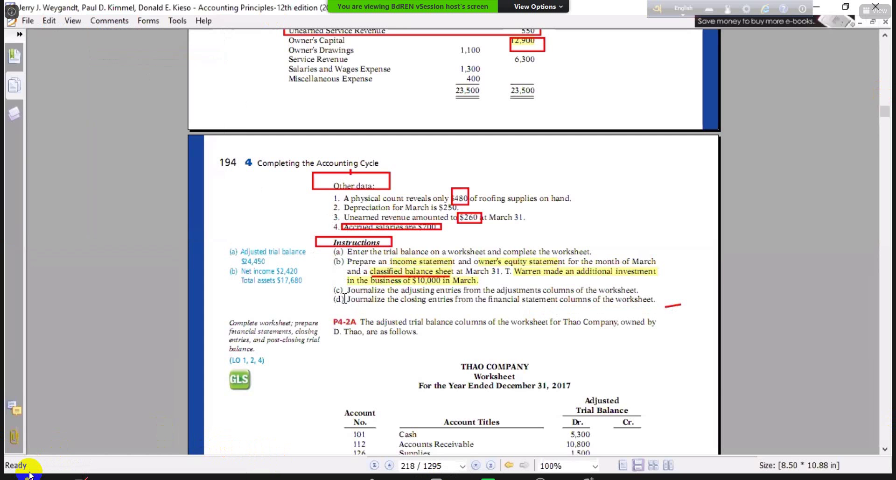
{"action": "left_click_drag", "start_coordinate": [344, 299], "coordinate": [655, 301]}
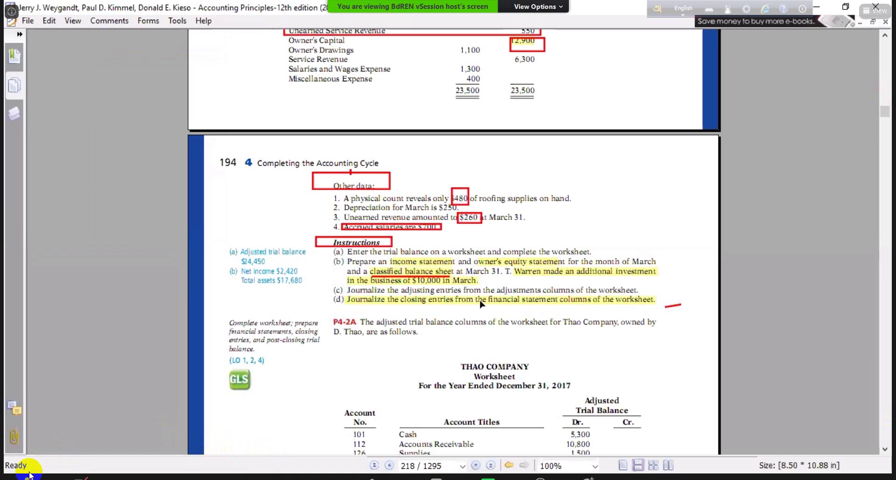
{"action": "left_click", "coordinate": [482, 304]}
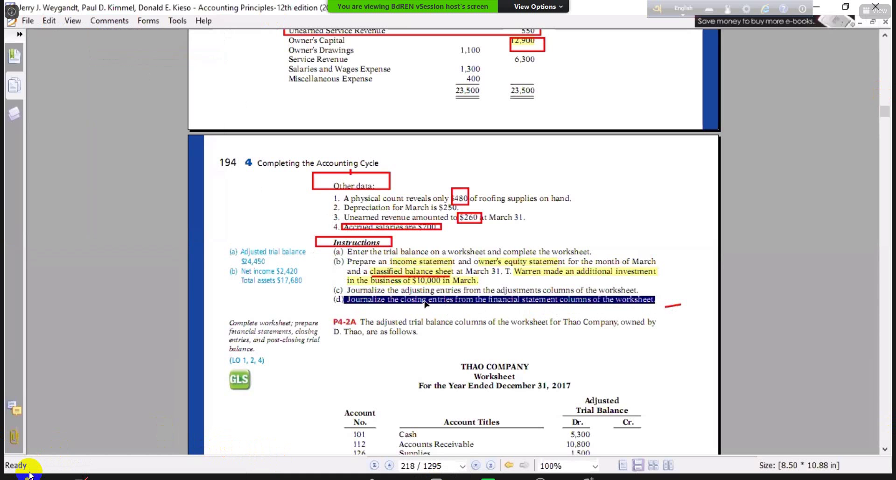
Highlight the start of Warren Roofing instructions (a) and (b) and the words "trial balance" in (a).
{"action": "left_click_drag", "start_coordinate": [334, 252], "coordinate": [375, 262]}
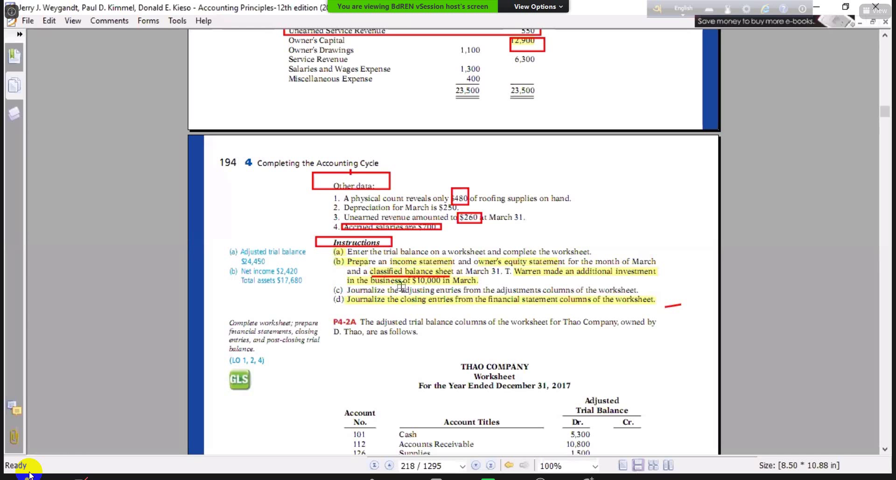
{"action": "left_click", "coordinate": [384, 252]}
{"action": "left_click_drag", "start_coordinate": [399, 252], "coordinate": [453, 262]}
Highlight instructions (a) to (e) of the Thao Company problem P4-2A.
{"action": "scroll", "coordinate": [433, 326], "scroll_direction": "down", "scroll_amount": 5}
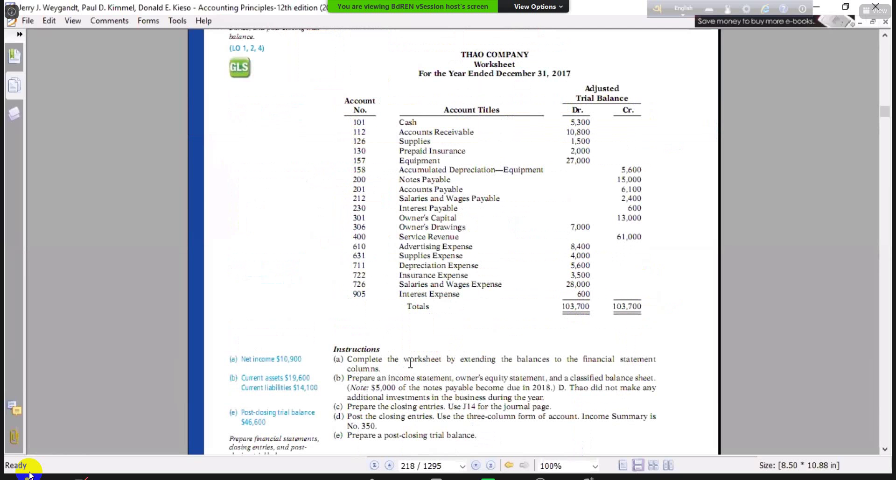
{"action": "left_click_drag", "start_coordinate": [404, 359], "coordinate": [444, 359]}
{"action": "left_click_drag", "start_coordinate": [396, 386], "coordinate": [406, 388]}
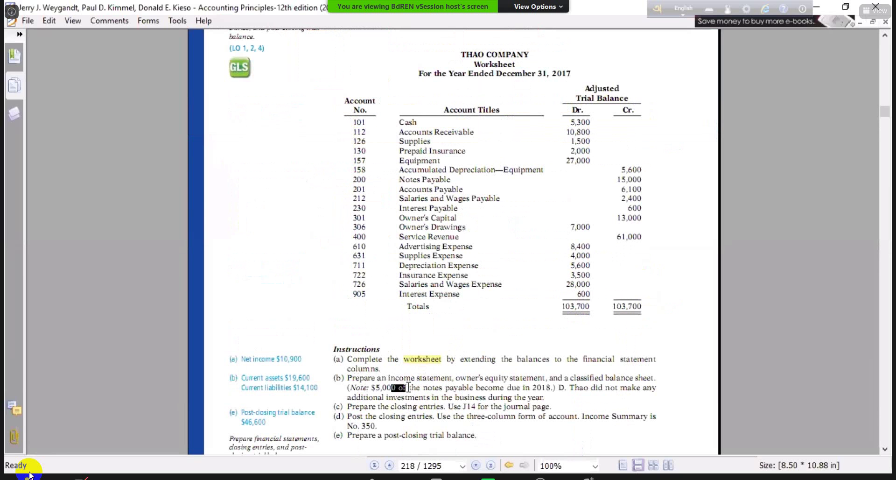
{"action": "mouse_move", "coordinate": [348, 405]}
{"action": "left_mouse_down"}
{"action": "mouse_move", "coordinate": [333, 409]}
{"action": "mouse_move", "coordinate": [346, 437]}
{"action": "mouse_move", "coordinate": [685, 435]}
{"action": "left_mouse_up"}
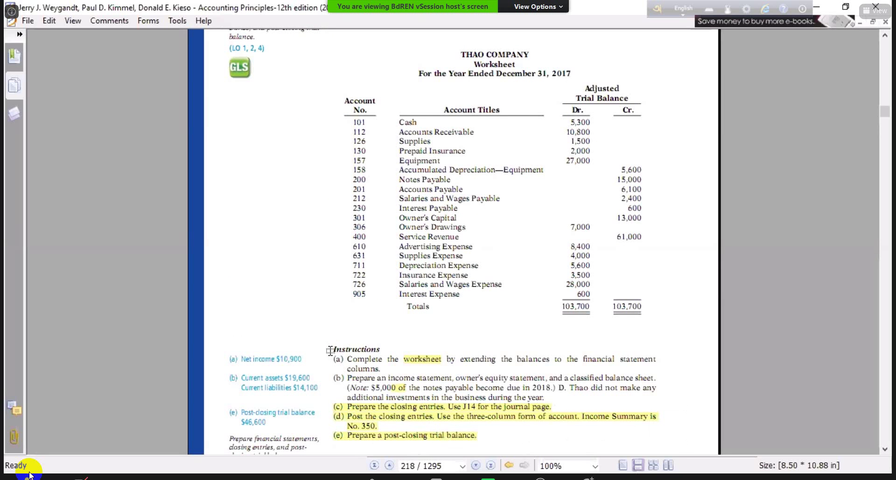
{"action": "left_click_drag", "start_coordinate": [332, 346], "coordinate": [664, 394]}
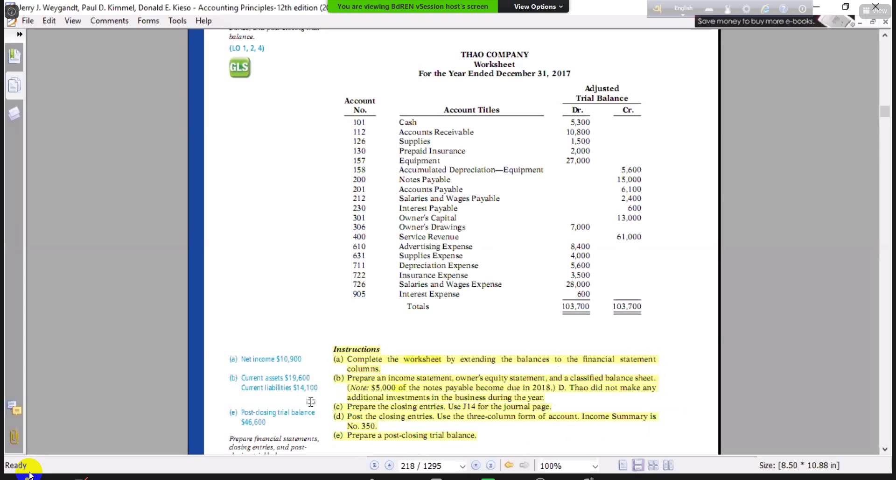
Highlight Bray Company instruction (a) on preparing an income statement, an owner's equity statement, and a classified balance sheet.
{"action": "scroll", "coordinate": [311, 401], "scroll_direction": "down", "scroll_amount": 5}
{"action": "scroll", "coordinate": [368, 308], "scroll_direction": "down", "scroll_amount": 4}
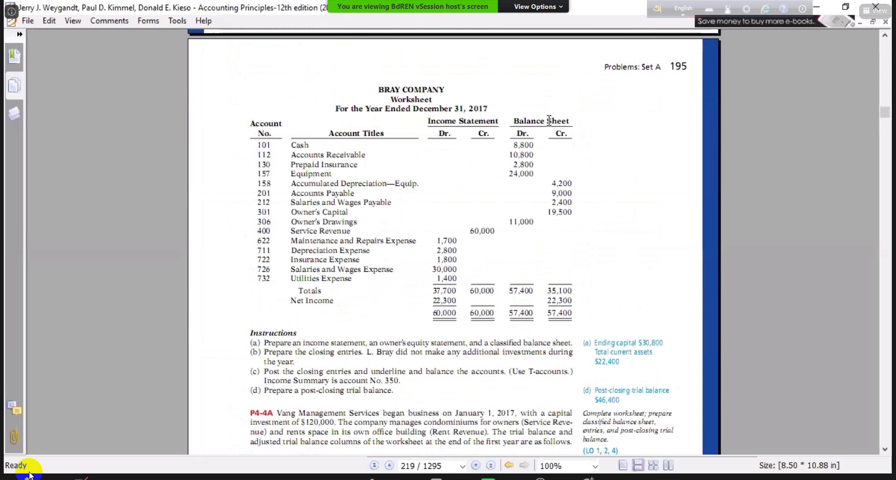
{"action": "left_click_drag", "start_coordinate": [251, 343], "coordinate": [544, 343]}
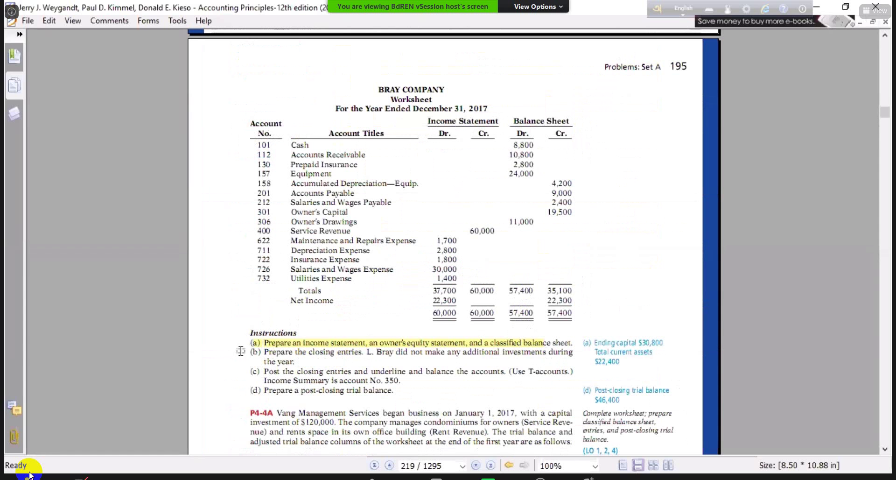
{"action": "left_click_drag", "start_coordinate": [250, 342], "coordinate": [326, 343]}
Highlight Vang Management Services instruction (a) and most of instruction (b) on the classified balance sheet in problem P4-4A.
{"action": "scroll", "coordinate": [187, 414], "scroll_direction": "down", "scroll_amount": 5}
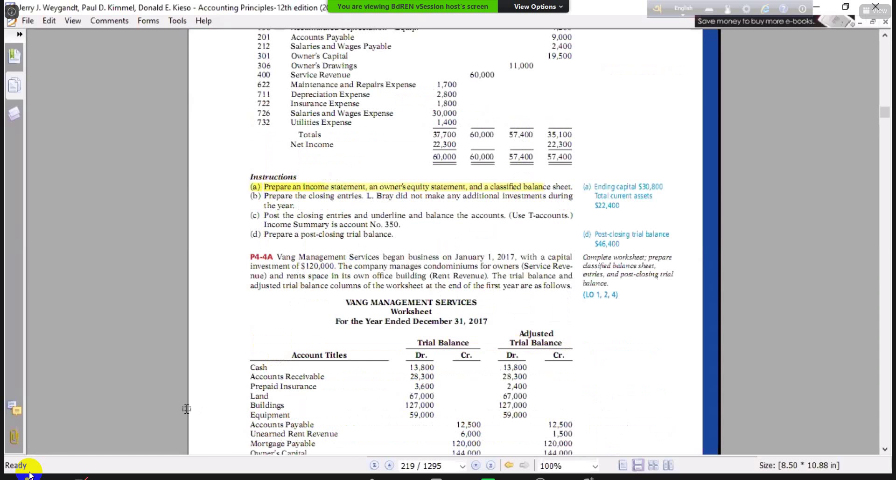
{"action": "scroll", "coordinate": [311, 267], "scroll_direction": "down", "scroll_amount": 5}
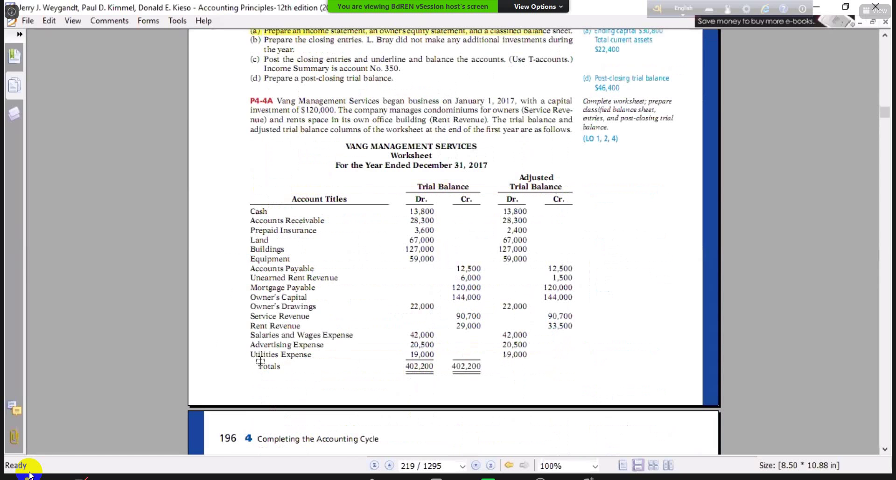
{"action": "scroll", "coordinate": [262, 361], "scroll_direction": "down", "scroll_amount": 10}
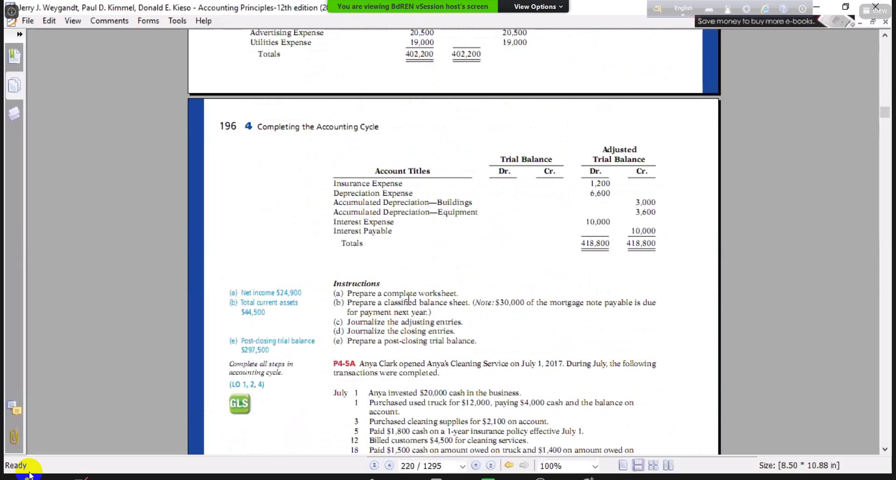
{"action": "left_click_drag", "start_coordinate": [319, 295], "coordinate": [331, 314]}
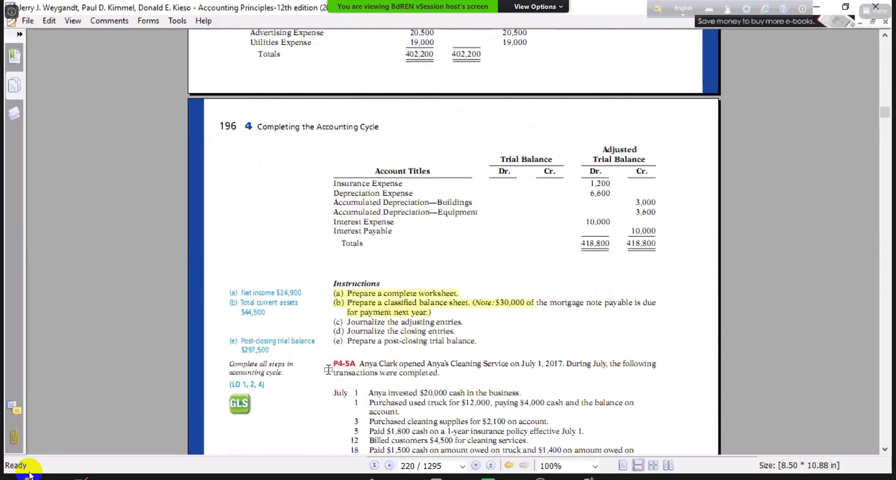
Look through problems P4-5A and P4-6A up to the comprehensive problem CP4, and return to the instructions of P4-2A.
{"action": "scroll", "coordinate": [329, 369], "scroll_direction": "down", "scroll_amount": 10}
{"action": "scroll", "coordinate": [329, 369], "scroll_direction": "down", "scroll_amount": 5}
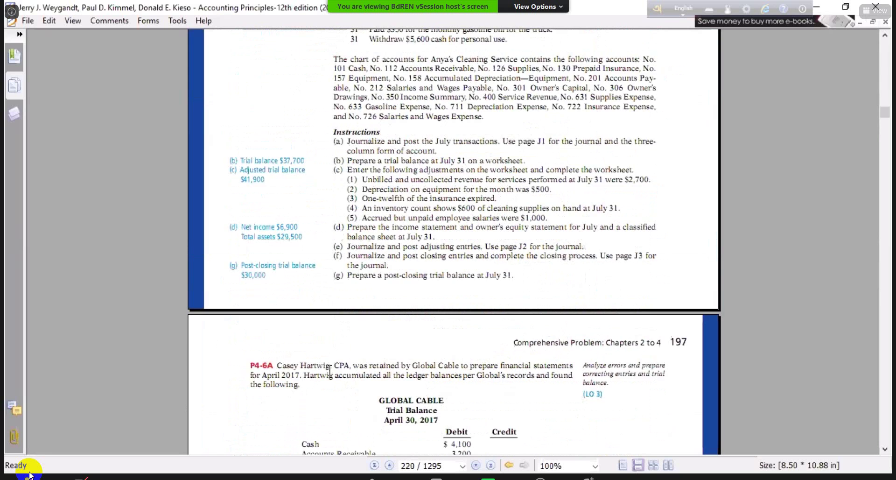
{"action": "scroll", "coordinate": [329, 370], "scroll_direction": "down", "scroll_amount": 10}
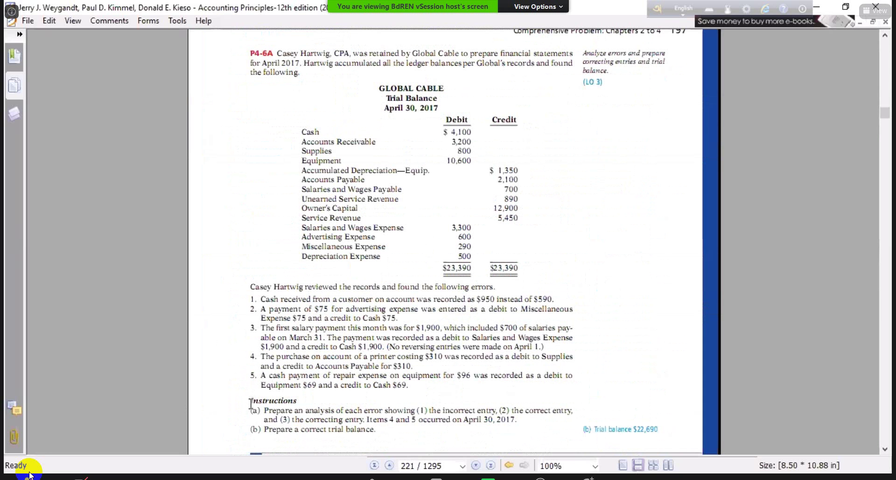
{"action": "scroll", "coordinate": [268, 428], "scroll_direction": "down", "scroll_amount": 5}
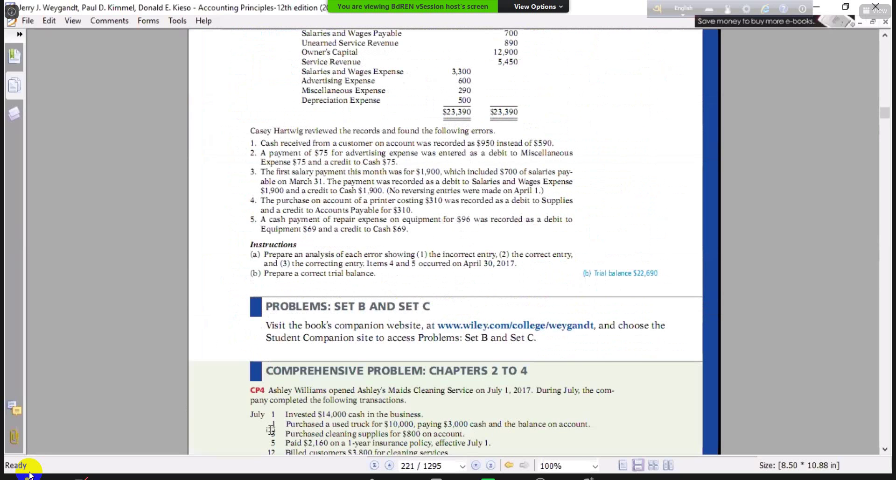
{"action": "scroll", "coordinate": [269, 429], "scroll_direction": "up", "scroll_amount": 15}
{"action": "scroll", "coordinate": [269, 428], "scroll_direction": "up", "scroll_amount": 20}
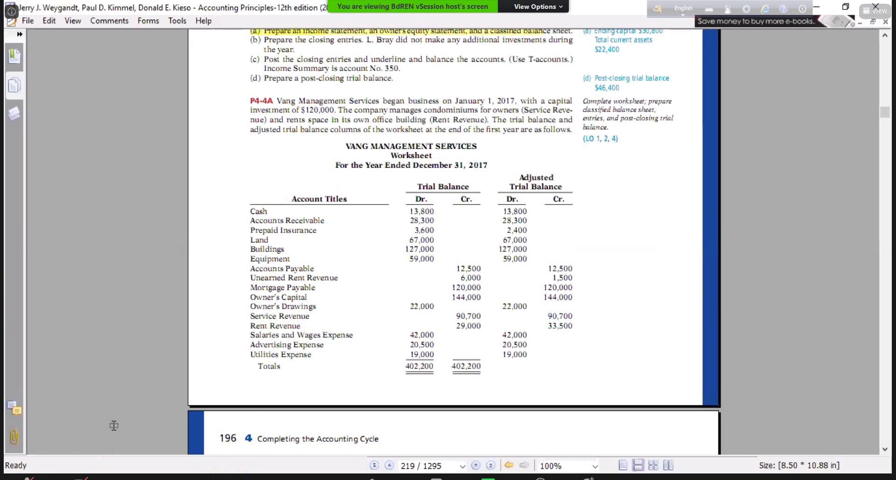
{"action": "scroll", "coordinate": [114, 425], "scroll_direction": "up", "scroll_amount": 10}
{"action": "scroll", "coordinate": [114, 426], "scroll_direction": "up", "scroll_amount": 3}
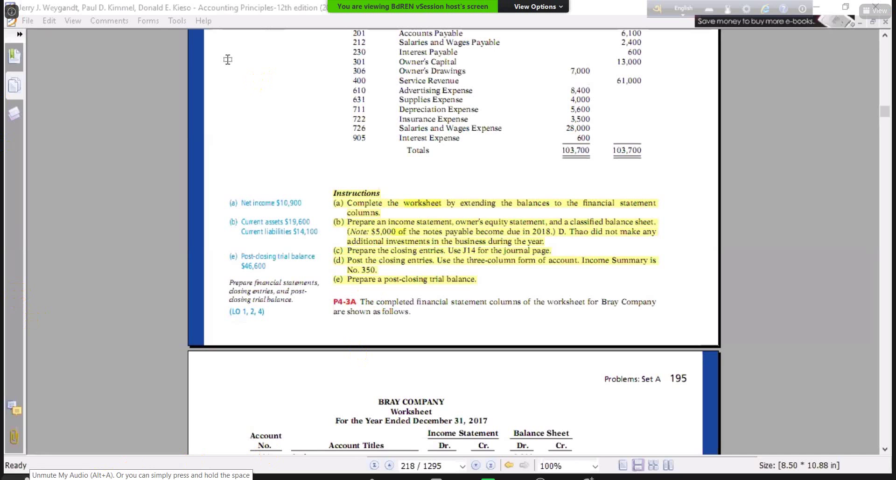
{"action": "left_click", "coordinate": [23, 478]}
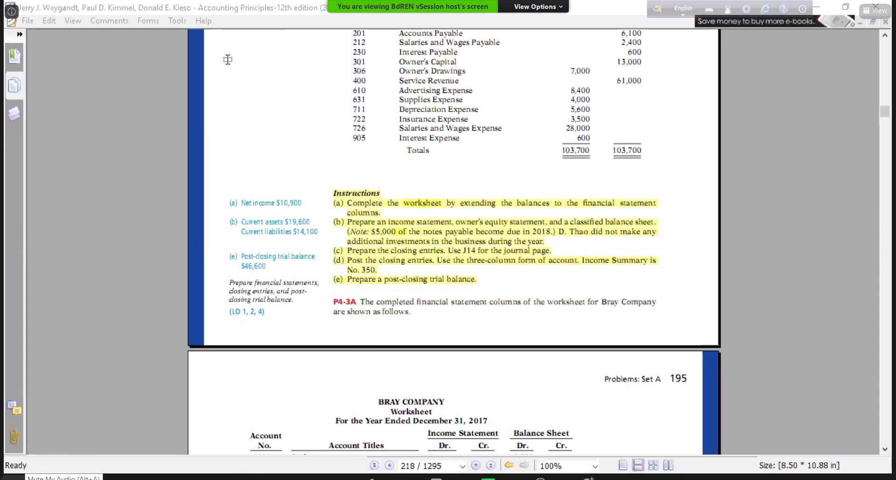
{"action": "key", "text": "alt+a"}
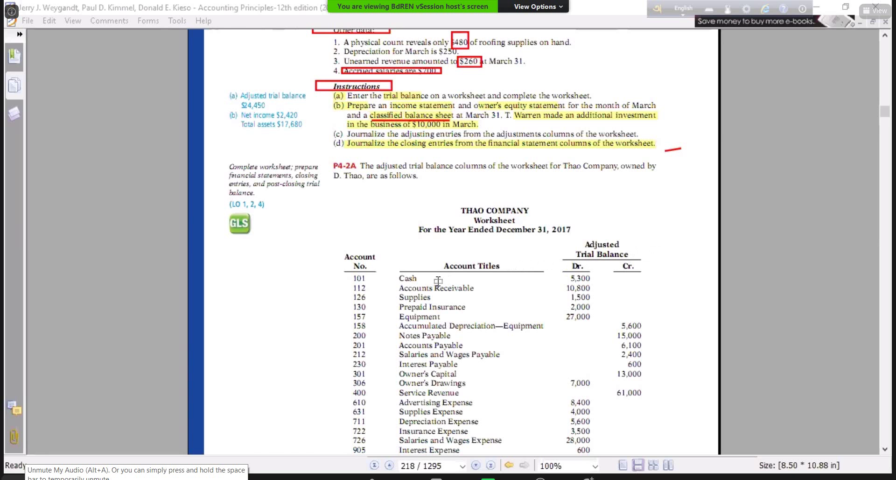
Highlight "31, 2017" in the Thao Company worksheet's heading and the Notes Payable row with its 15,000 credit.
{"action": "scroll", "coordinate": [441, 281], "scroll_direction": "down", "scroll_amount": 3}
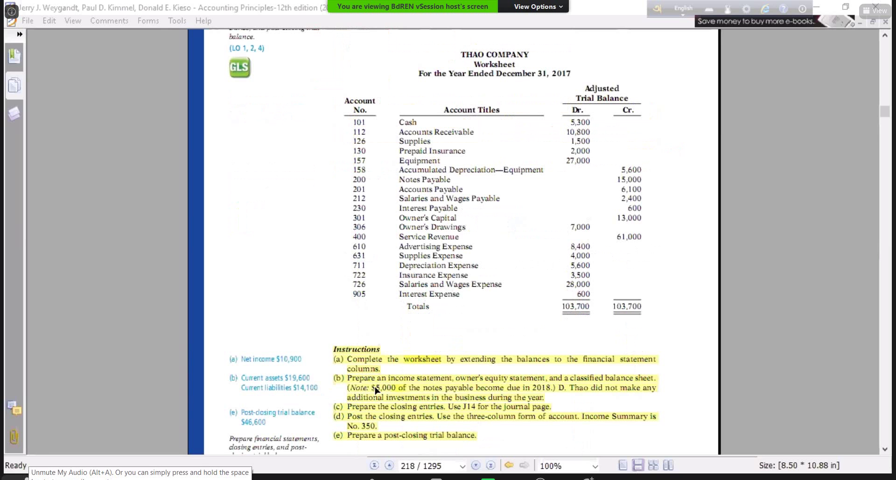
{"action": "left_click_drag", "start_coordinate": [378, 391], "coordinate": [488, 395]}
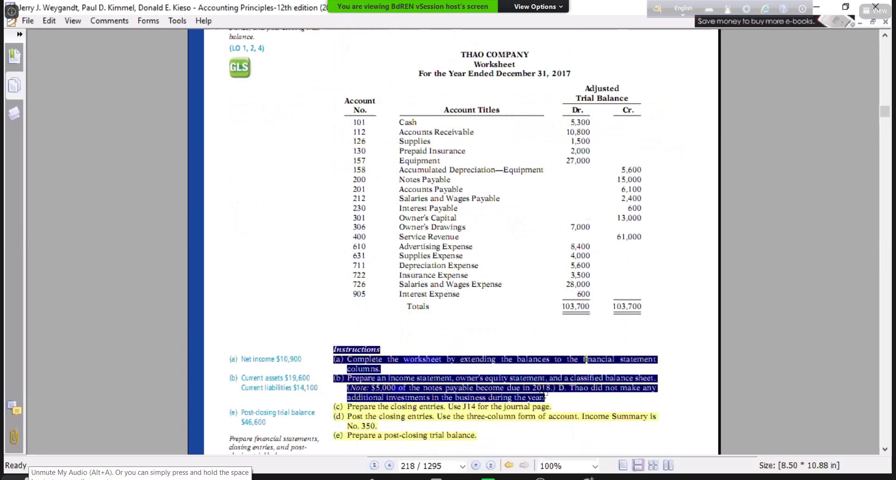
{"action": "left_click", "coordinate": [541, 390]}
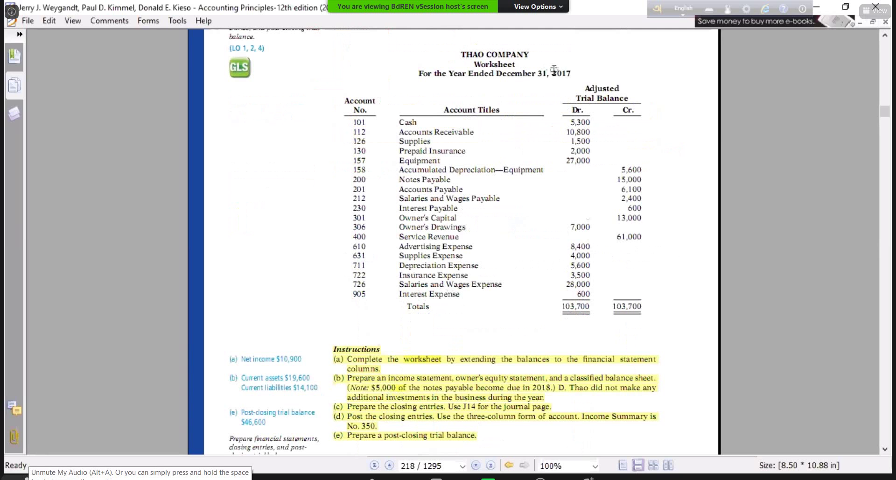
{"action": "left_click_drag", "start_coordinate": [544, 73], "coordinate": [585, 74]}
{"action": "left_click_drag", "start_coordinate": [400, 179], "coordinate": [642, 177]}
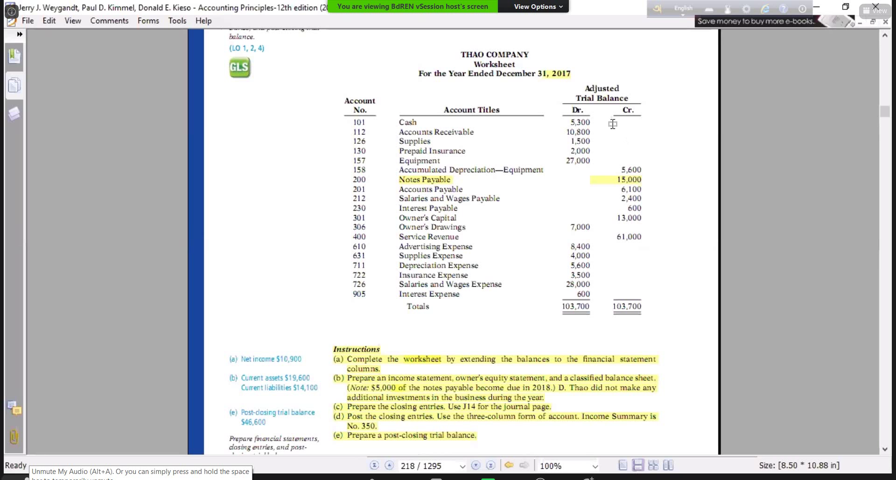
{"action": "left_click_drag", "start_coordinate": [535, 74], "coordinate": [572, 74]}
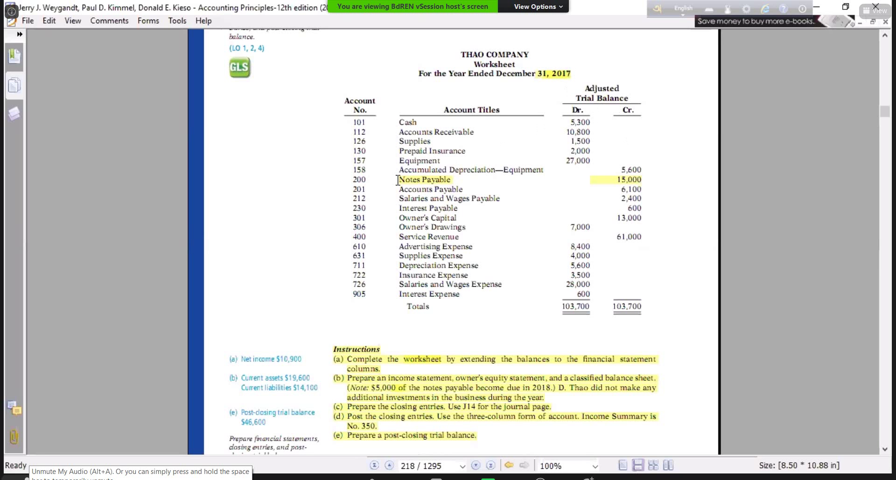
{"action": "left_click_drag", "start_coordinate": [397, 180], "coordinate": [640, 180]}
Try to underline the note about $5,000 of the notes payable in instruction (b) with the Underline Text tool.
{"action": "triple_click", "coordinate": [376, 391]}
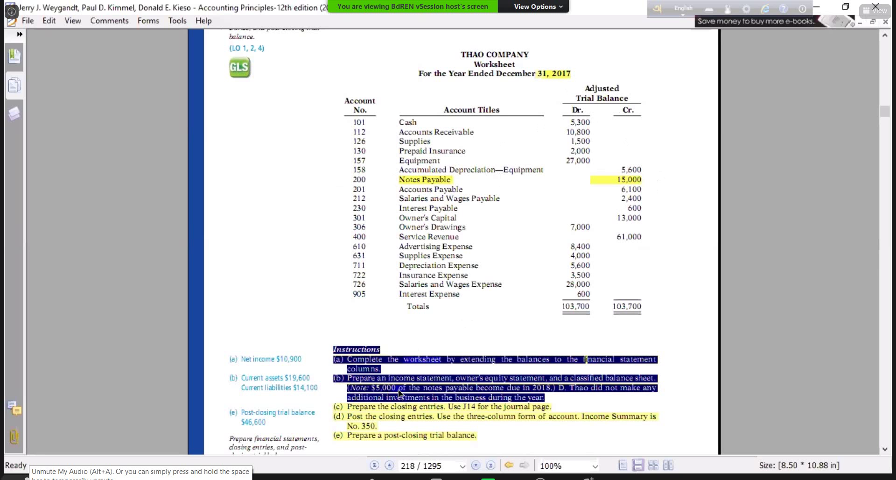
{"action": "left_click", "coordinate": [110, 21]}
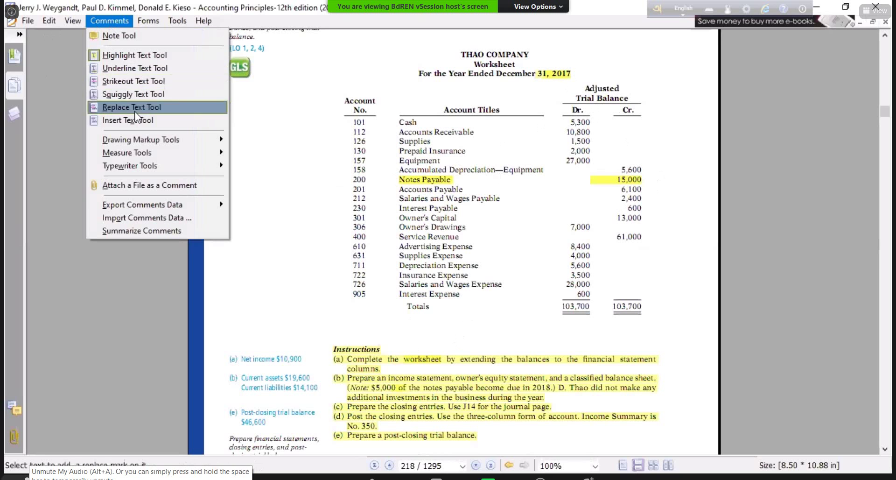
{"action": "left_click", "coordinate": [133, 68]}
{"action": "left_click", "coordinate": [375, 395]}
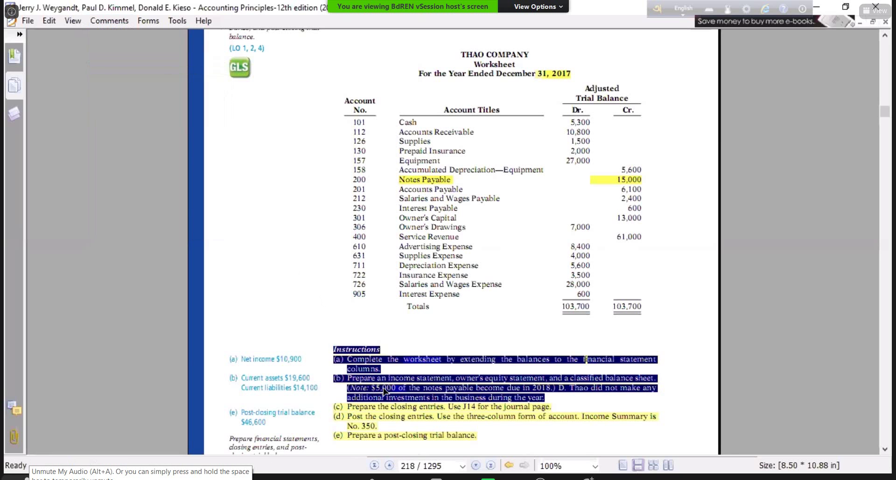
{"action": "left_click", "coordinate": [465, 326]}
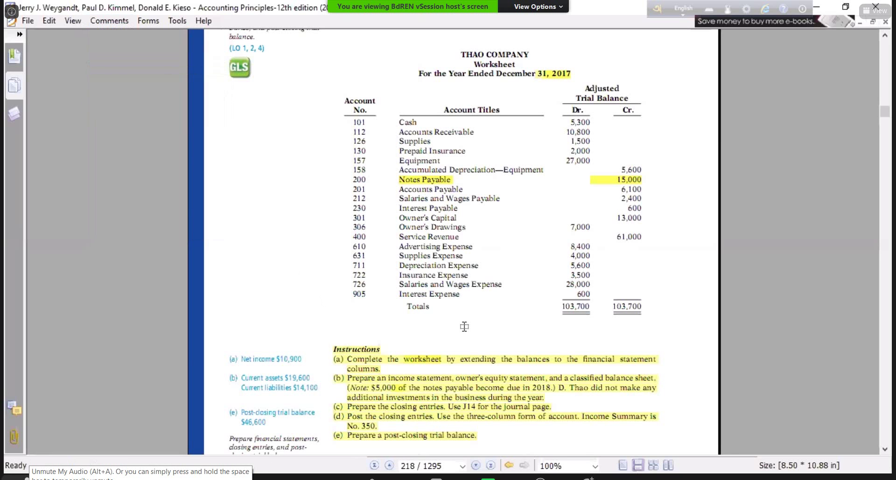
Draw lines with the Line tool under the note "$5,000 of the notes payable become due in 2018" and the 15,000 Notes Payable amount.
{"action": "left_click", "coordinate": [126, 23]}
{"action": "mouse_move", "coordinate": [187, 140]}
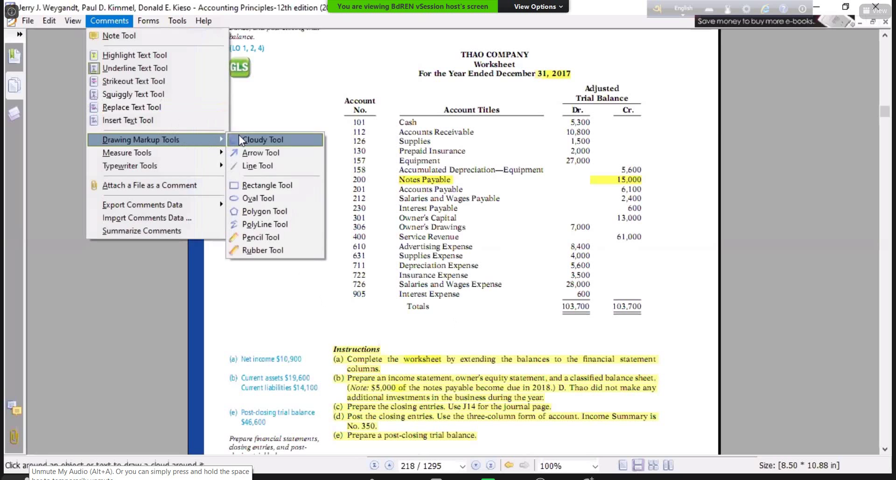
{"action": "left_click", "coordinate": [270, 166]}
{"action": "mouse_move", "coordinate": [374, 392]}
{"action": "left_mouse_down"}
{"action": "mouse_move", "coordinate": [580, 391]}
{"action": "mouse_move", "coordinate": [559, 392]}
{"action": "left_mouse_up"}
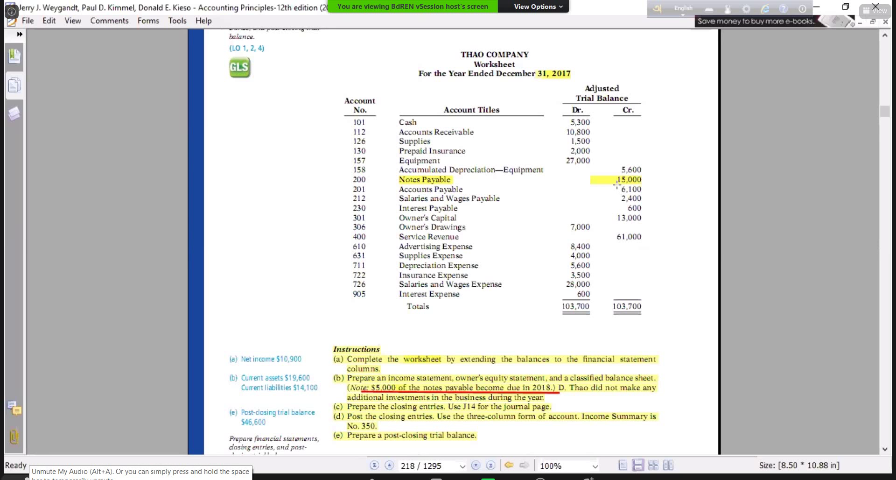
{"action": "left_click_drag", "start_coordinate": [618, 185], "coordinate": [644, 184]}
Look through problems P4-3A and P4-4A with their worksheets and instructions, and return to P4-2A and the end of P4-1A.
{"action": "scroll", "coordinate": [260, 308], "scroll_direction": "down", "scroll_amount": 4}
{"action": "scroll", "coordinate": [260, 308], "scroll_direction": "down", "scroll_amount": 4}
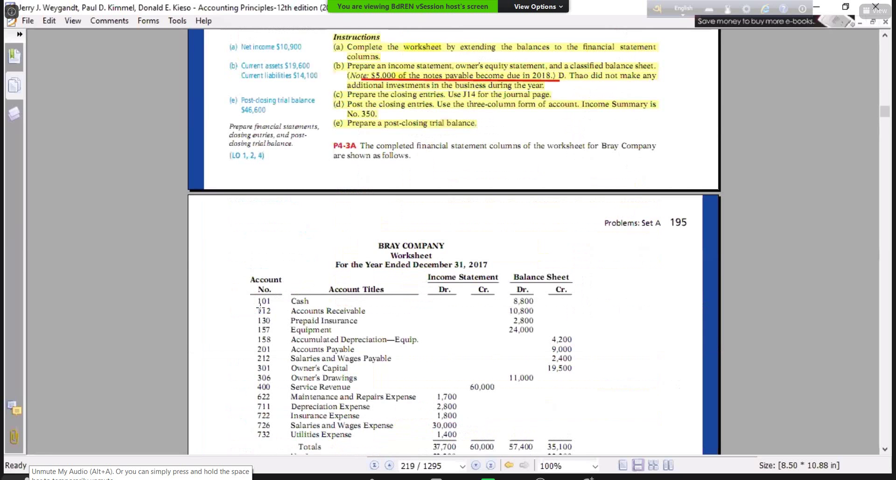
{"action": "scroll", "coordinate": [260, 308], "scroll_direction": "down", "scroll_amount": 4}
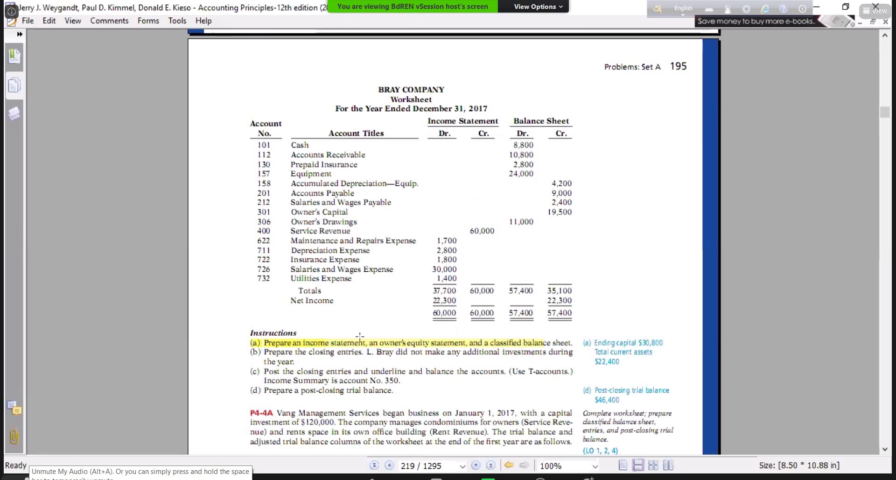
{"action": "scroll", "coordinate": [359, 336], "scroll_direction": "down", "scroll_amount": 4}
{"action": "scroll", "coordinate": [359, 336], "scroll_direction": "down", "scroll_amount": 4}
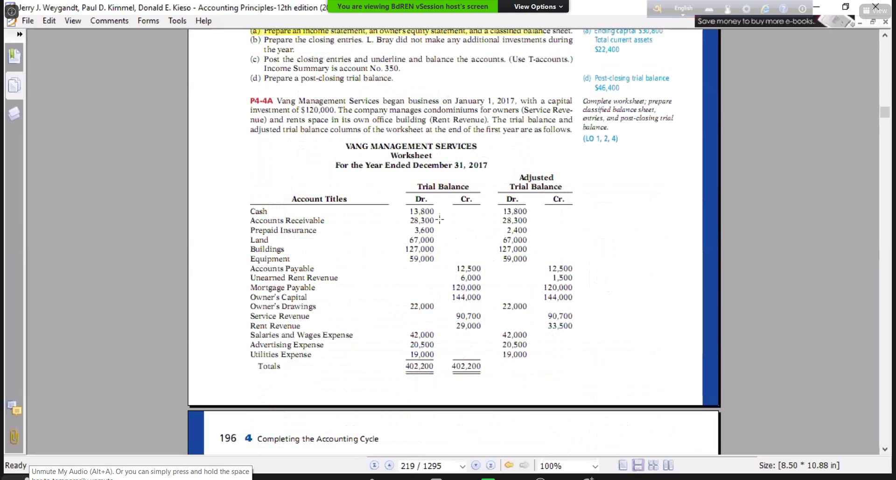
{"action": "scroll", "coordinate": [423, 314], "scroll_direction": "down", "scroll_amount": 8}
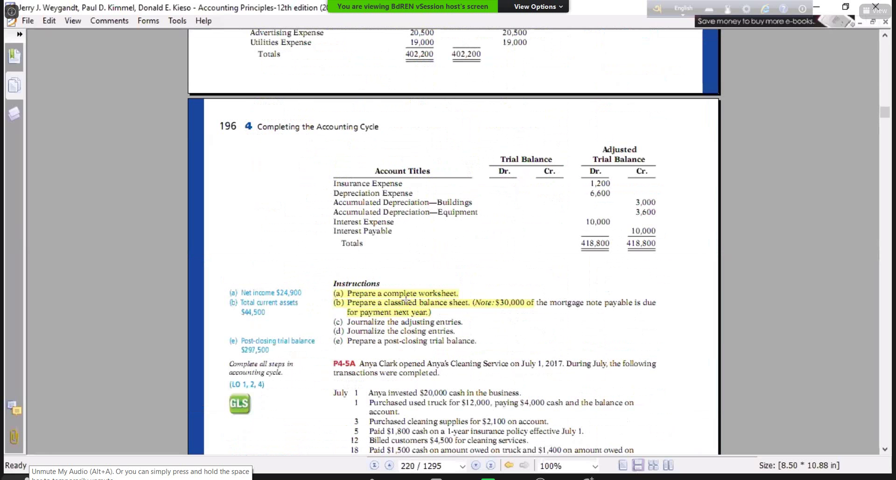
{"action": "scroll", "coordinate": [464, 302], "scroll_direction": "up", "scroll_amount": 8}
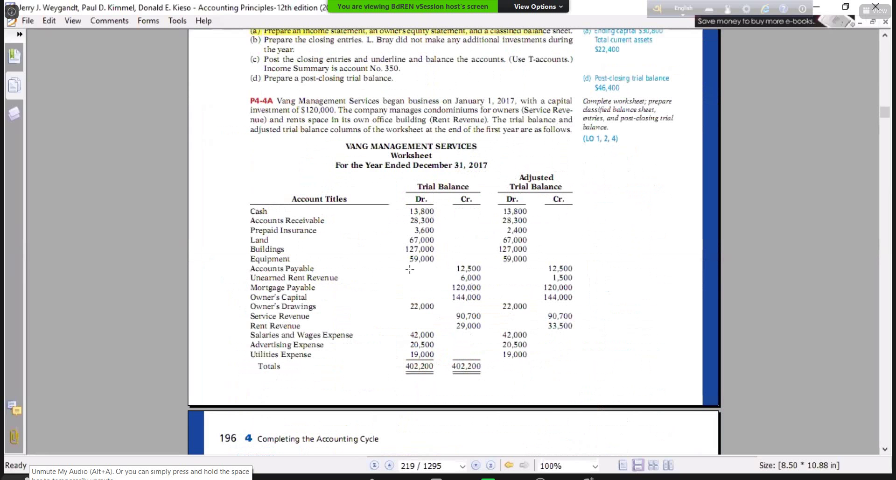
{"action": "scroll", "coordinate": [406, 259], "scroll_direction": "up", "scroll_amount": 14}
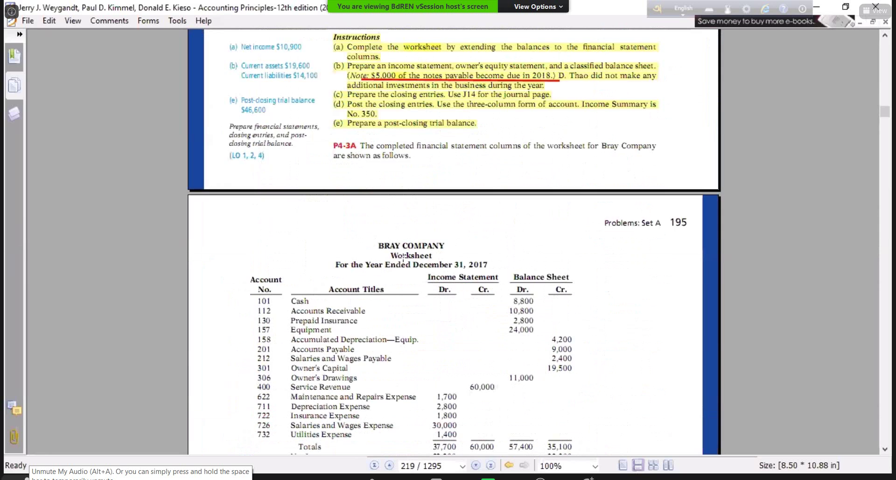
{"action": "scroll", "coordinate": [402, 258], "scroll_direction": "up", "scroll_amount": 4}
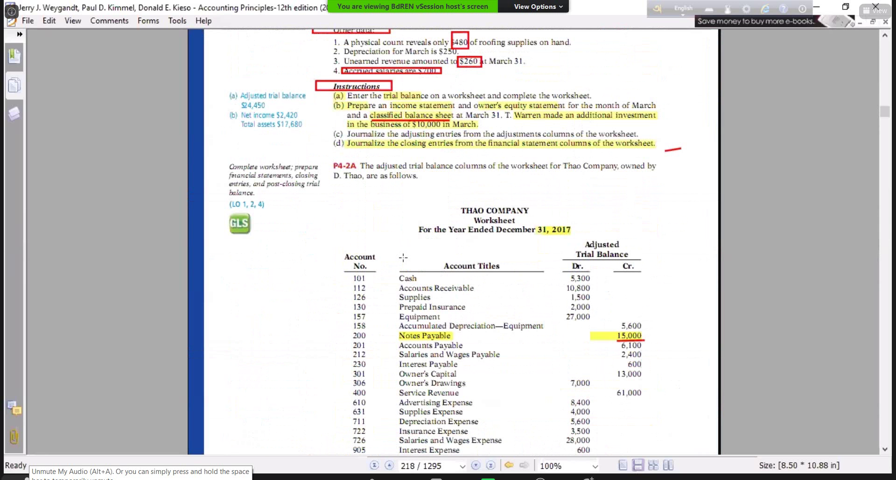
{"action": "scroll", "coordinate": [404, 257], "scroll_direction": "up", "scroll_amount": 4}
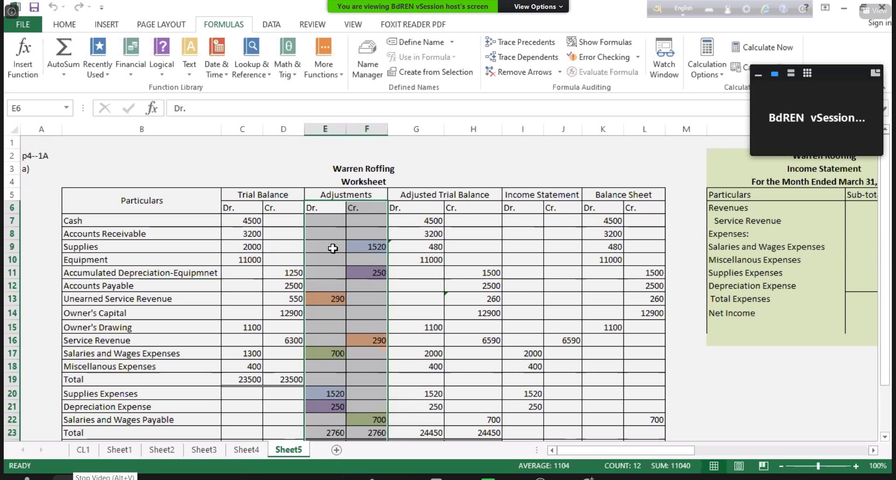
In the Excel worksheet for Warren Roofing on Sheet5, bold the two heading rows from Particulars through Balance Sheet, including the Dr. and Cr. labels.
{"action": "left_click", "coordinate": [807, 73]}
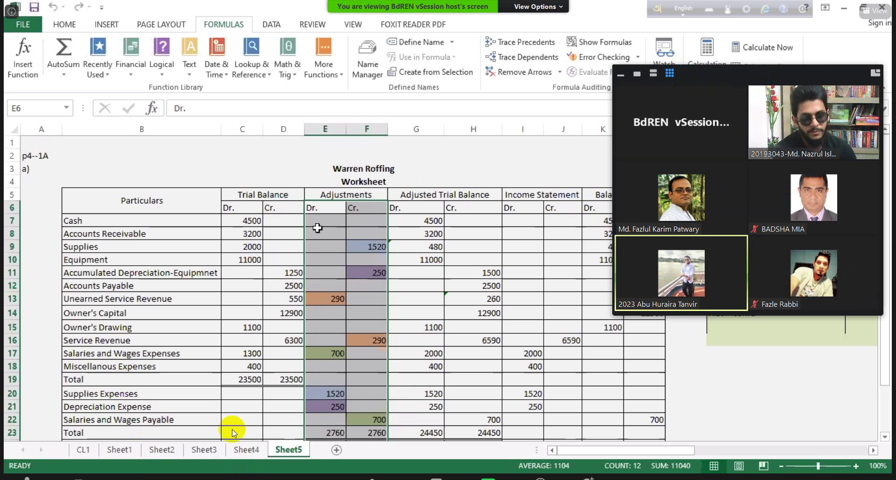
{"action": "left_click", "coordinate": [328, 193]}
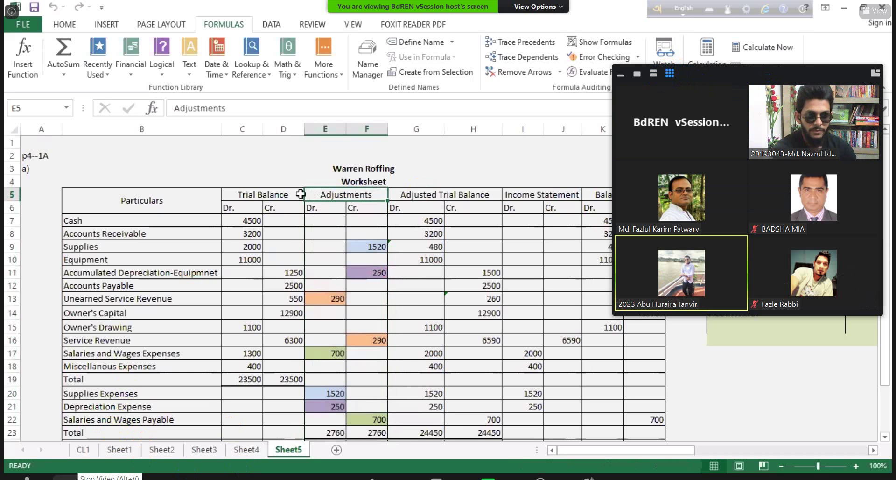
{"action": "left_click", "coordinate": [177, 200]}
{"action": "left_click_drag", "start_coordinate": [177, 200], "coordinate": [602, 194]}
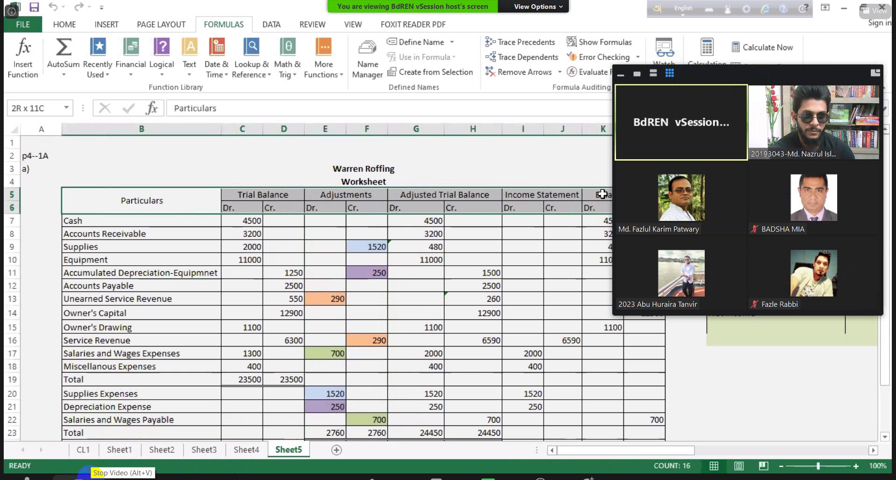
{"action": "left_click", "coordinate": [70, 24]}
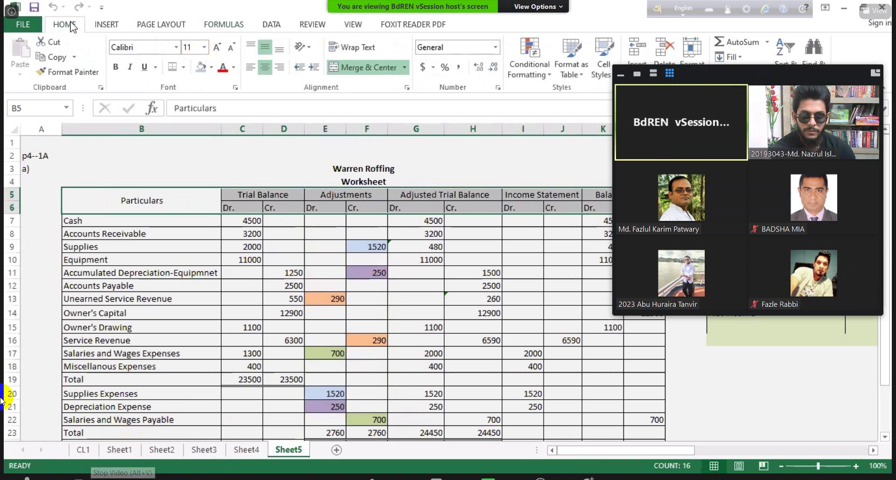
{"action": "left_click", "coordinate": [115, 67]}
{"action": "left_click", "coordinate": [160, 153]}
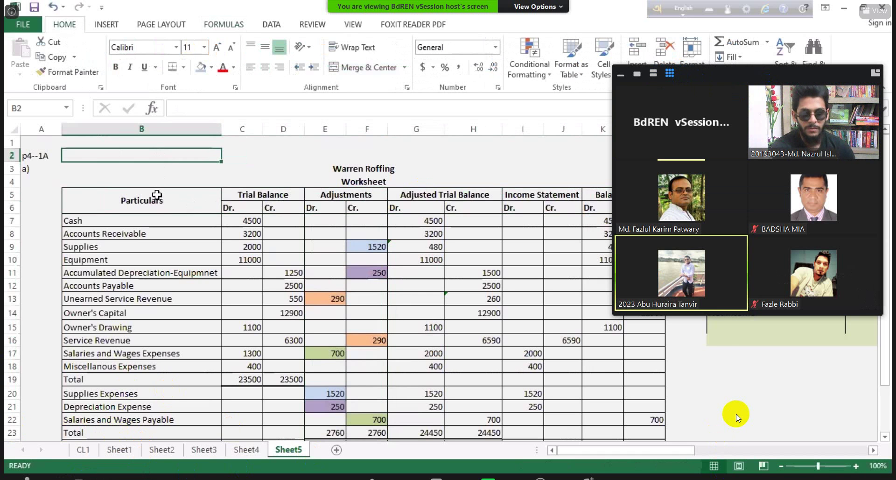
Check the worksheet's heading rows from Particulars through Balance Sheet and save the workbook.
{"action": "left_click_drag", "start_coordinate": [173, 201], "coordinate": [580, 205]}
{"action": "left_click", "coordinate": [520, 172]}
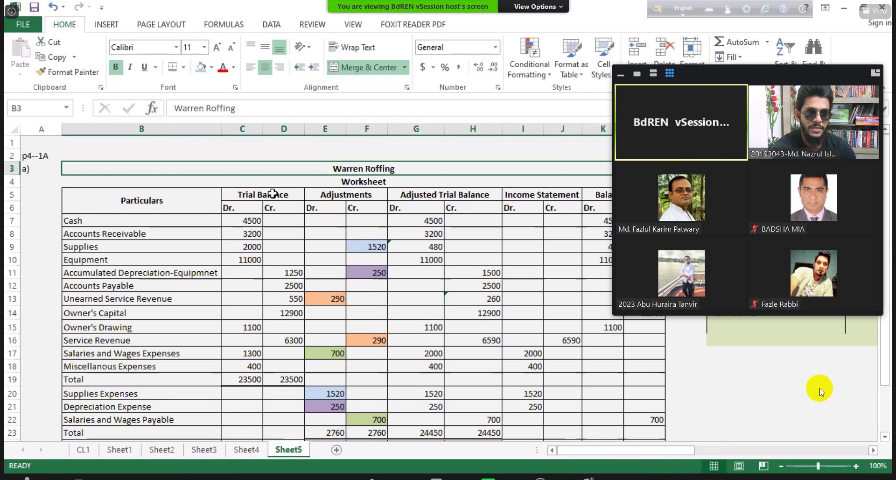
{"action": "left_click_drag", "start_coordinate": [182, 201], "coordinate": [602, 196]}
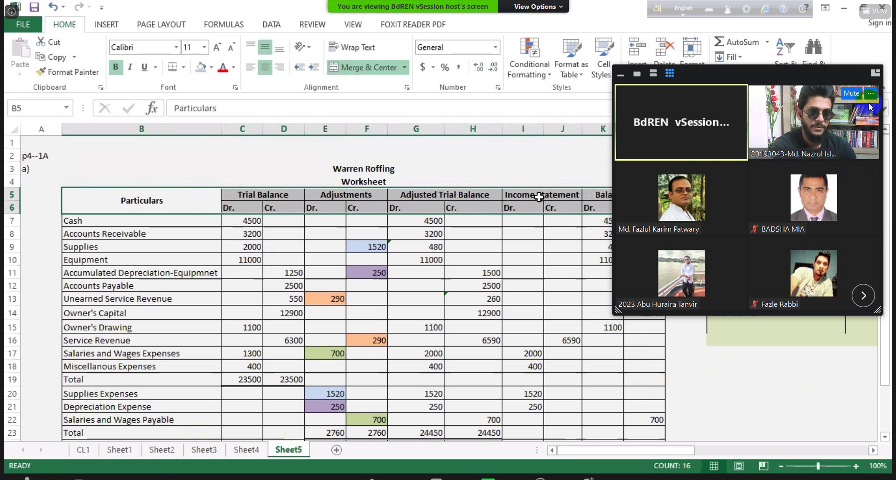
{"action": "key", "text": "ctrl+s"}
{"action": "left_click", "coordinate": [461, 178]}
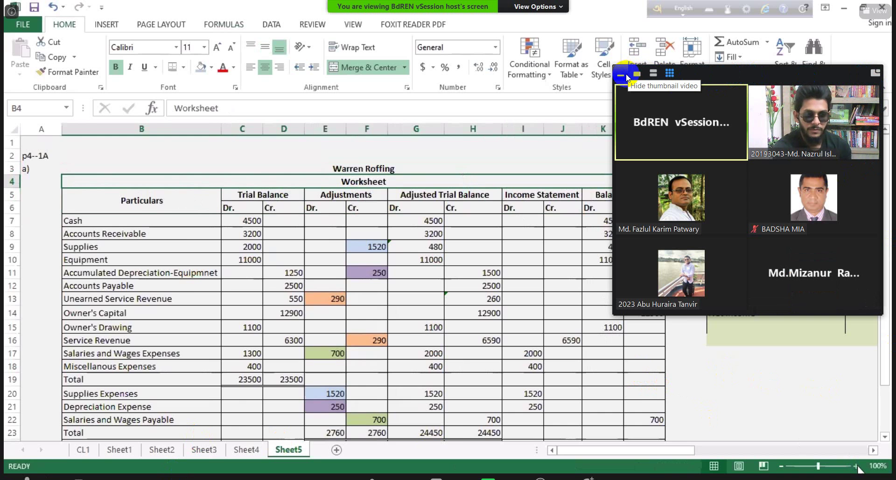
Review the income statement and owner's equity statement beside the worksheet, continuing to the classified balance sheet.
{"action": "left_click", "coordinate": [872, 449]}
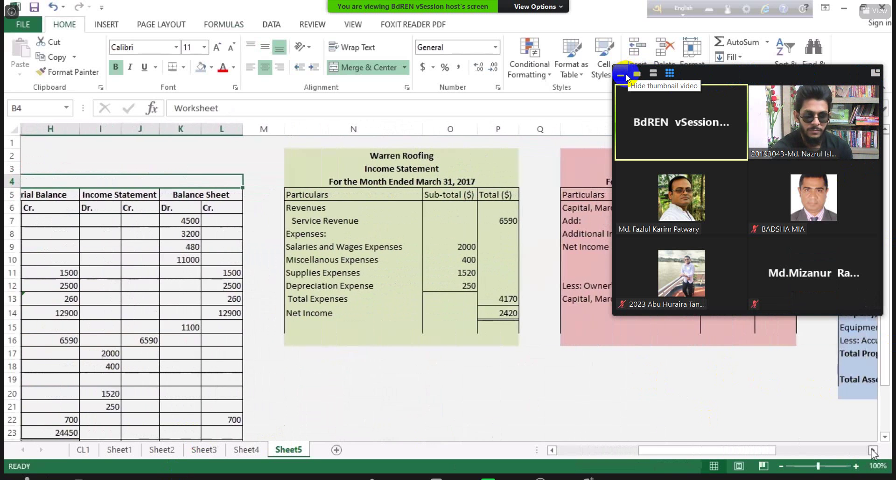
{"action": "left_click", "coordinate": [872, 450]}
{"action": "left_click", "coordinate": [872, 450]}
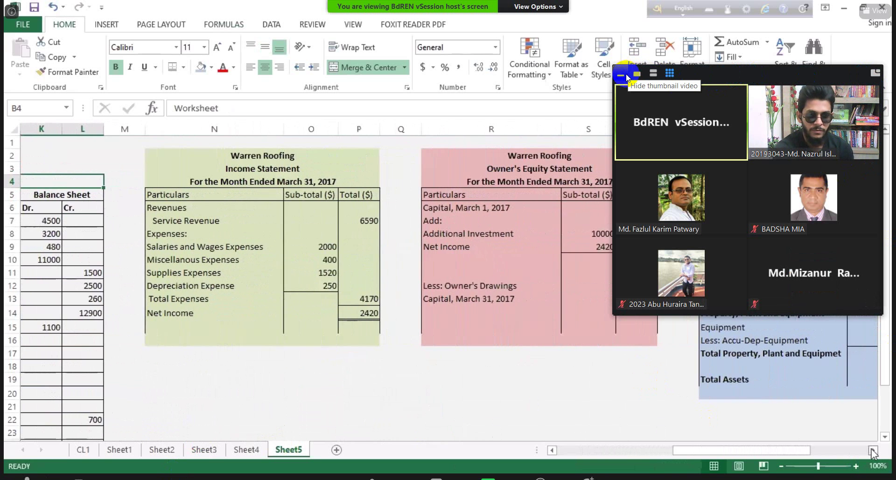
{"action": "left_click", "coordinate": [871, 449]}
{"action": "left_click", "coordinate": [872, 450]}
{"action": "left_click", "coordinate": [872, 450]}
{"action": "left_click", "coordinate": [872, 449]}
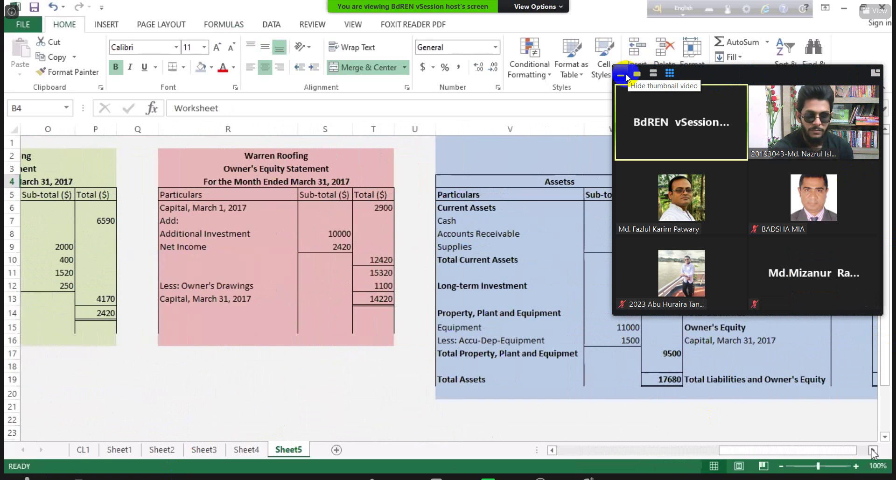